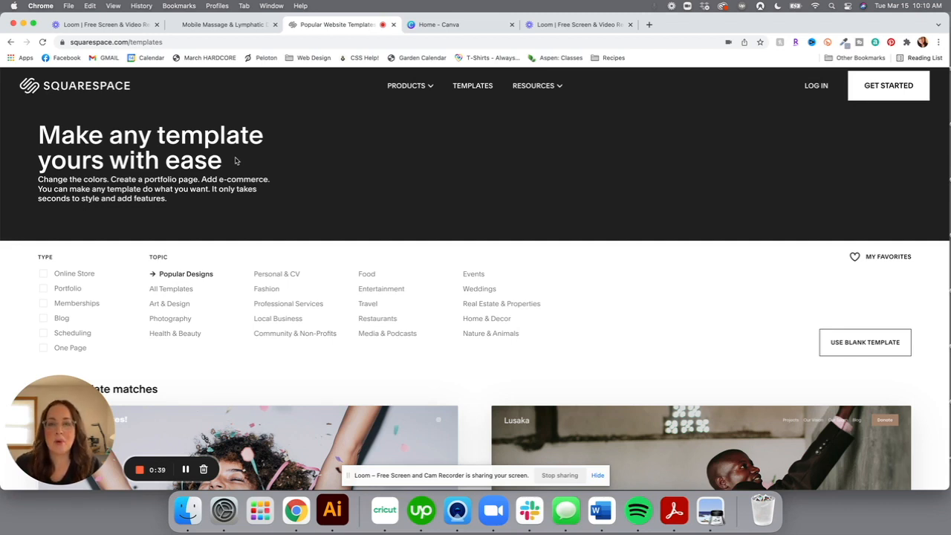
Look over the existing Mind & Moon Massage site, then return to the template gallery
click(232, 25)
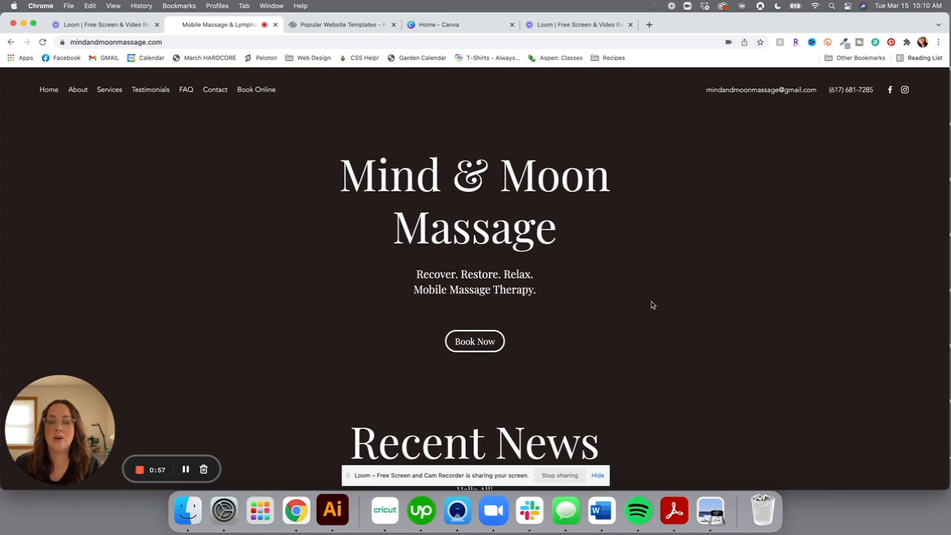
scroll(652, 305, down, 1)
scroll(652, 305, up, 1)
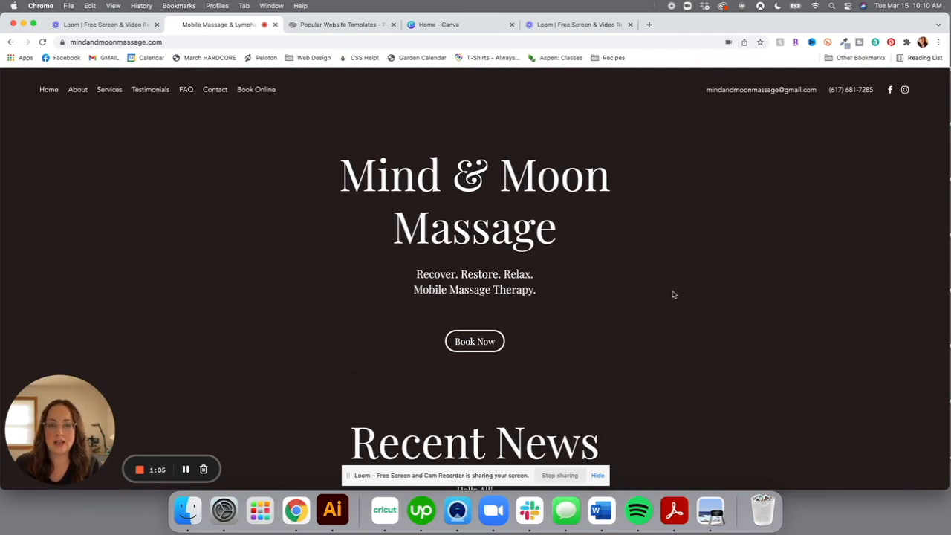
click(316, 26)
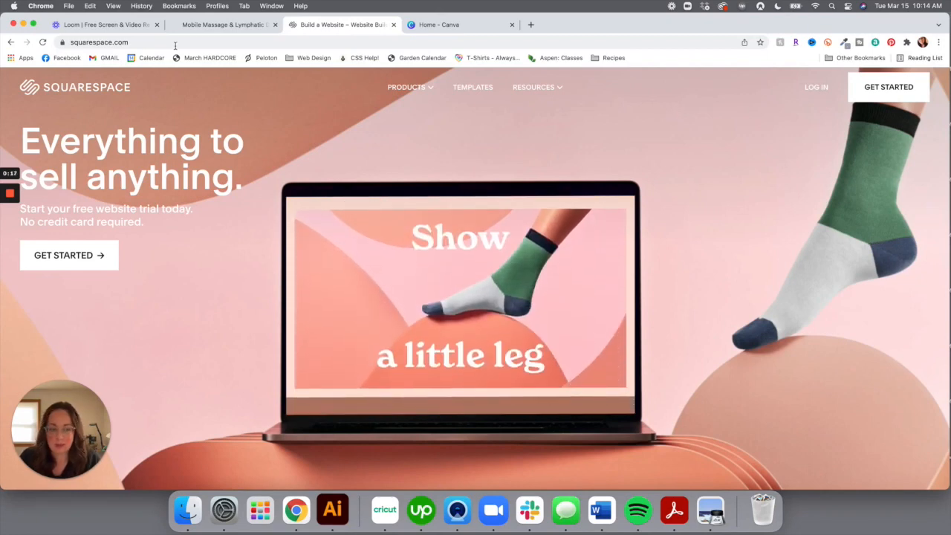
Begin a new Squarespace website and browse the available templates
click(876, 89)
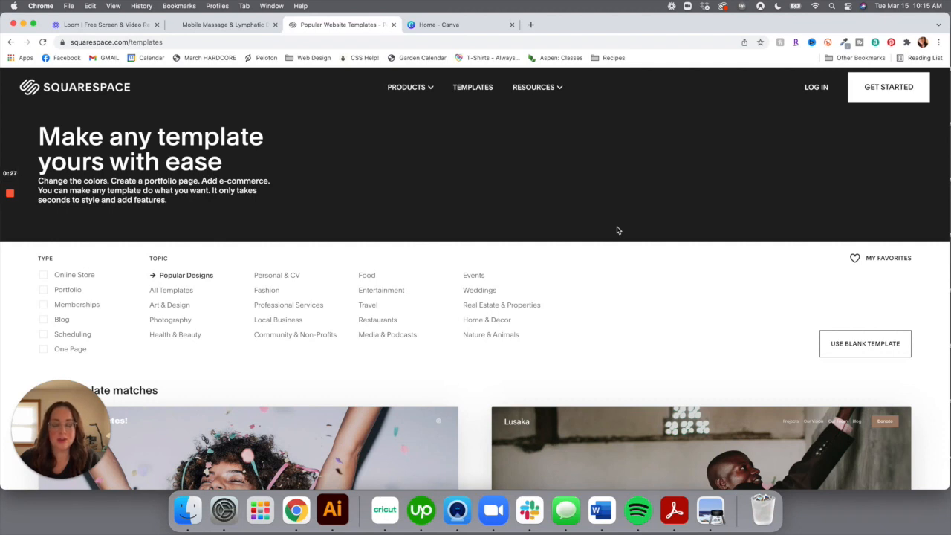
scroll(616, 230, down, 5)
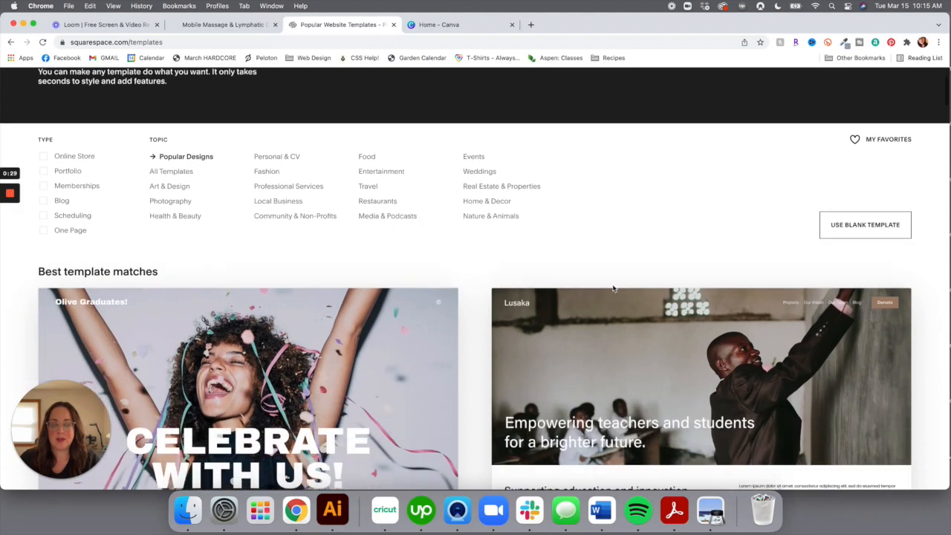
scroll(613, 288, down, 5)
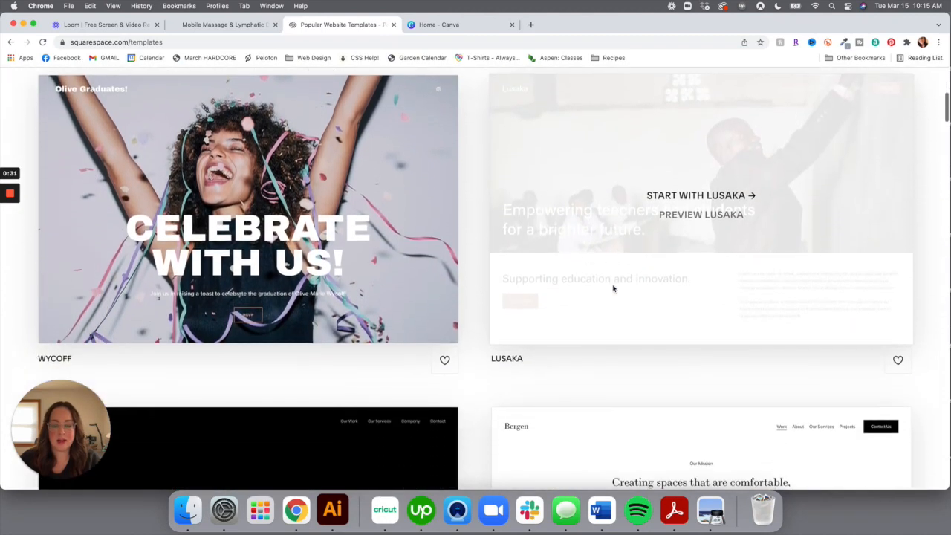
scroll(613, 288, up, 6)
scroll(614, 288, up, 2)
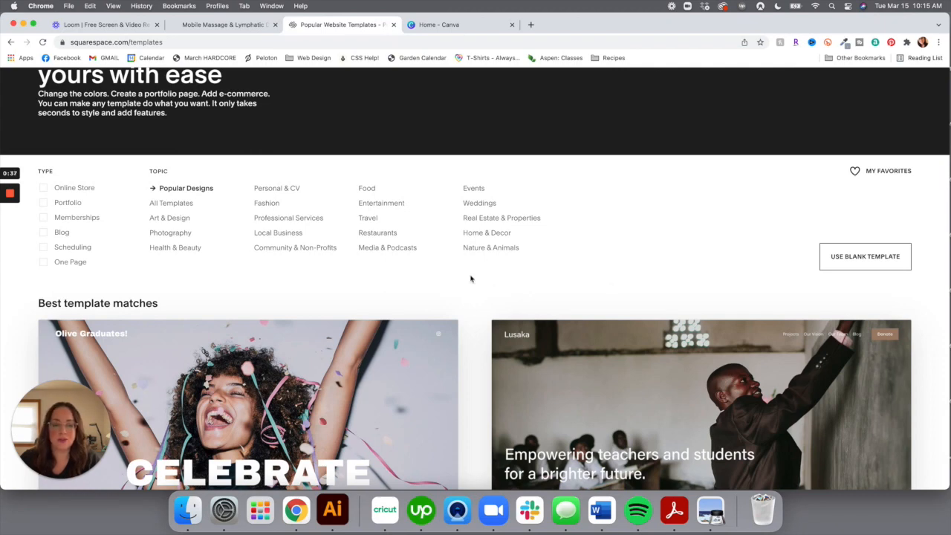
scroll(470, 278, down, 4)
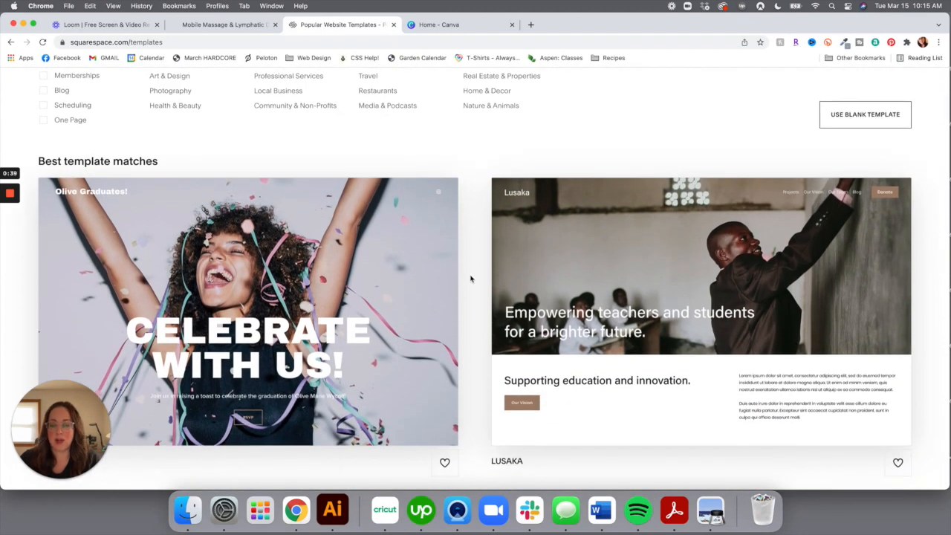
mouse_move(254, 246)
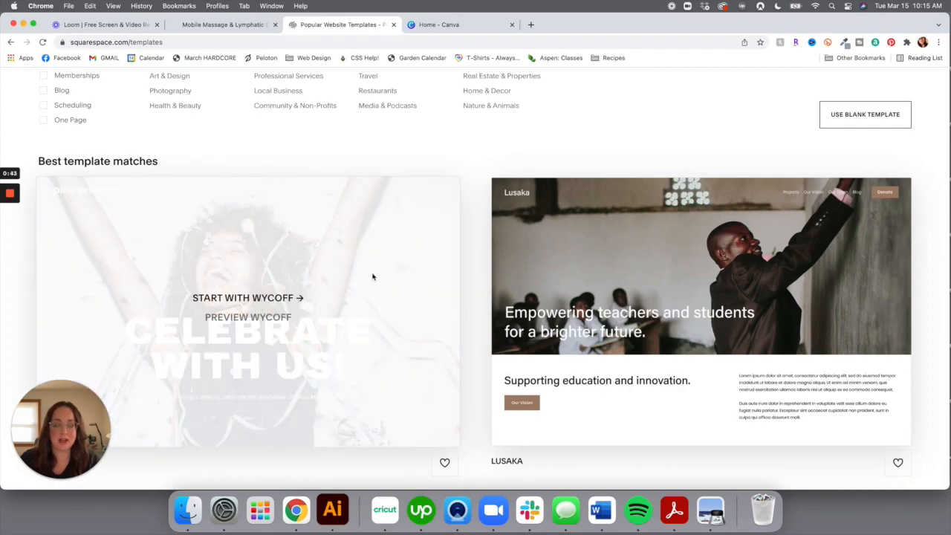
mouse_move(570, 230)
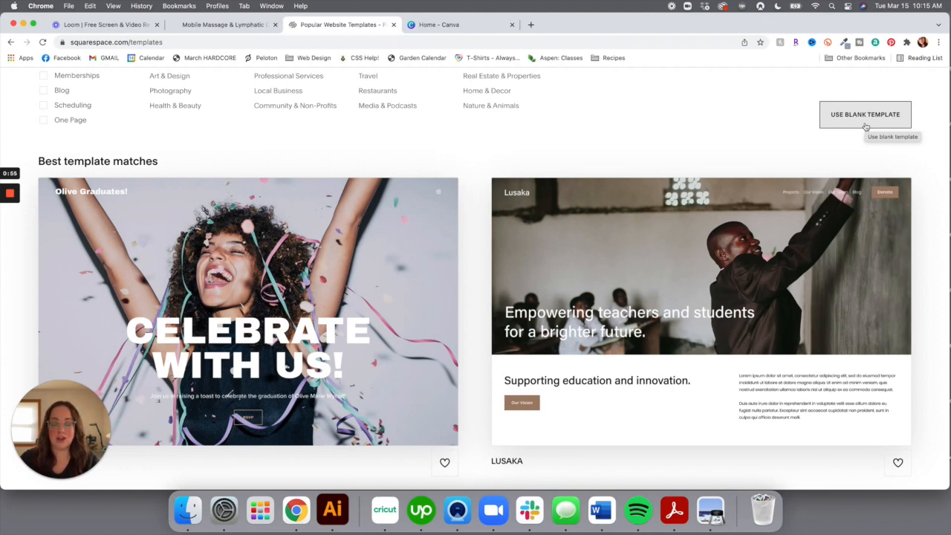
scroll(705, 108, up, 3)
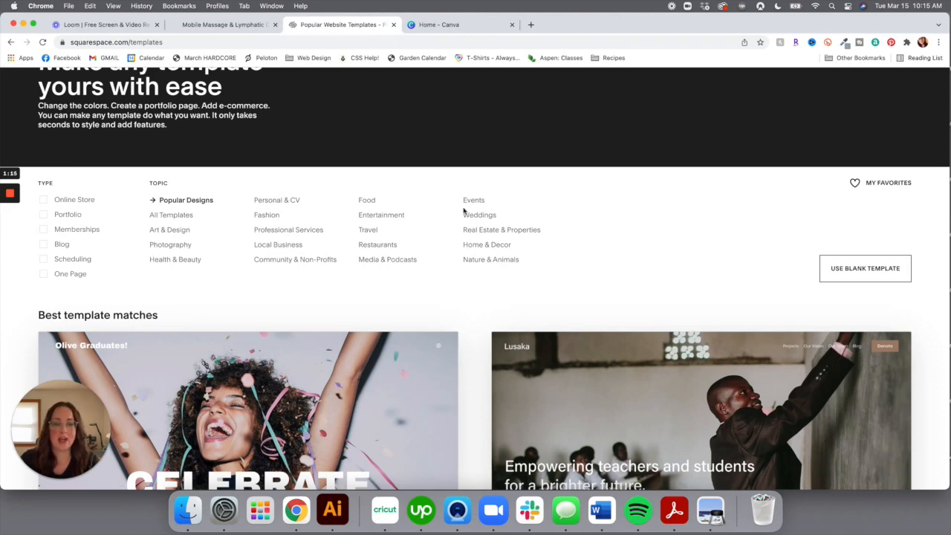
Filter to Professional Services templates and start a site from Florence
click(306, 235)
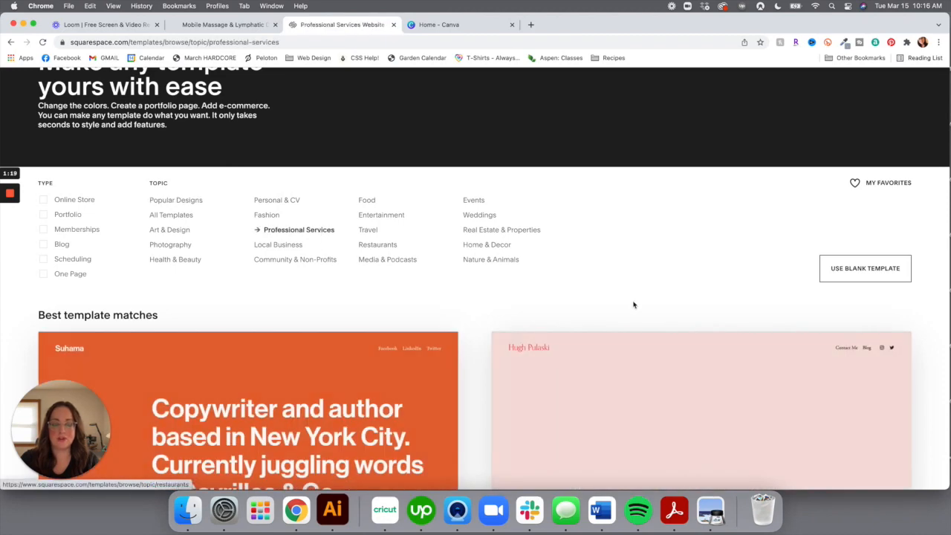
scroll(633, 305, down, 1)
scroll(634, 305, down, 3)
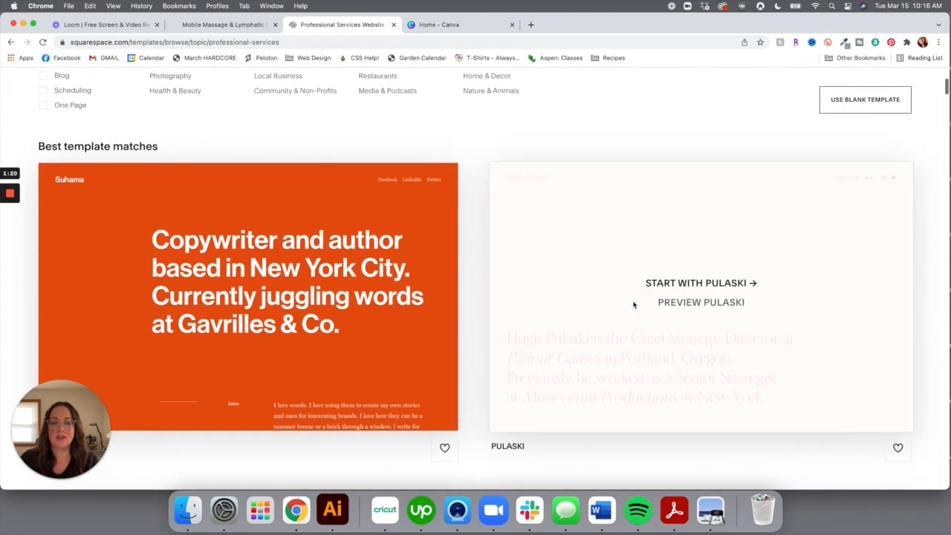
scroll(634, 305, down, 1)
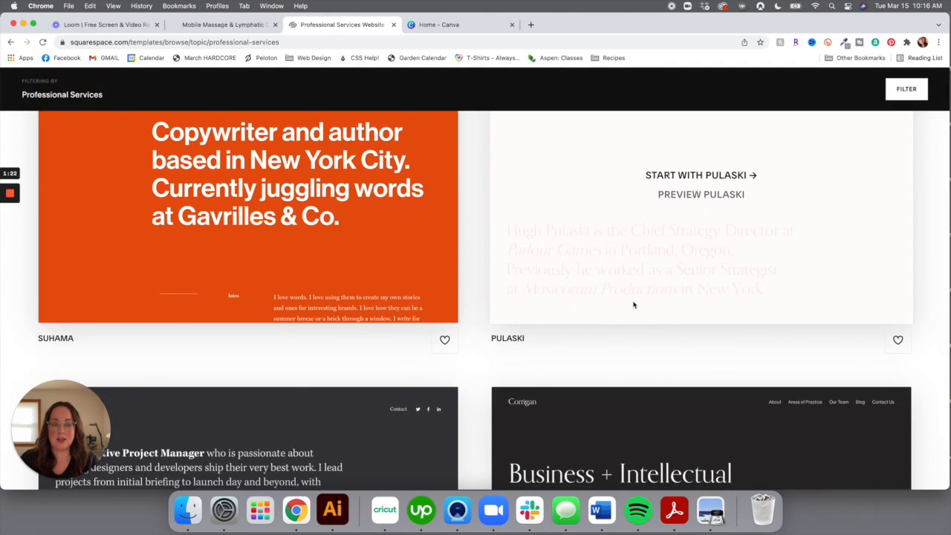
scroll(469, 384, down, 5)
scroll(469, 384, down, 1)
scroll(469, 384, up, 2)
scroll(468, 385, down, 1)
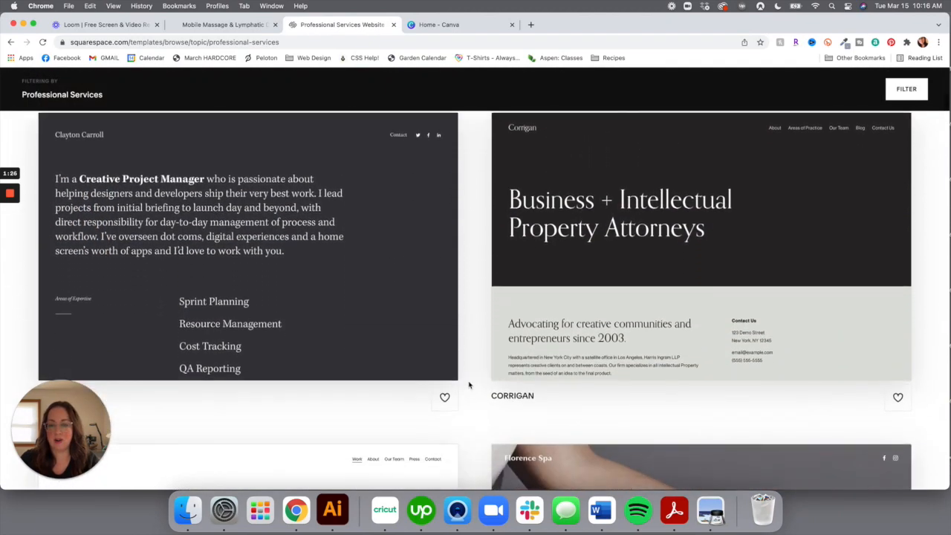
scroll(469, 384, down, 5)
mouse_move(661, 367)
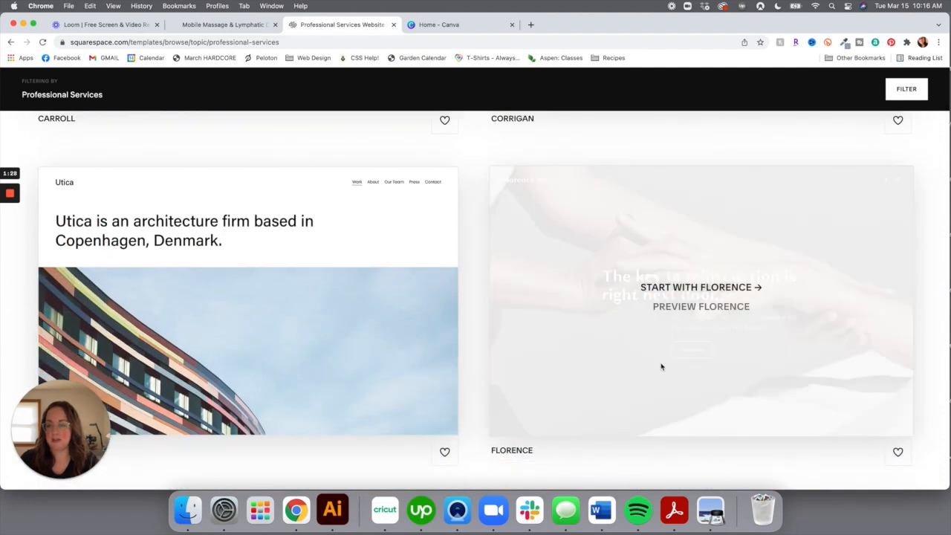
click(691, 287)
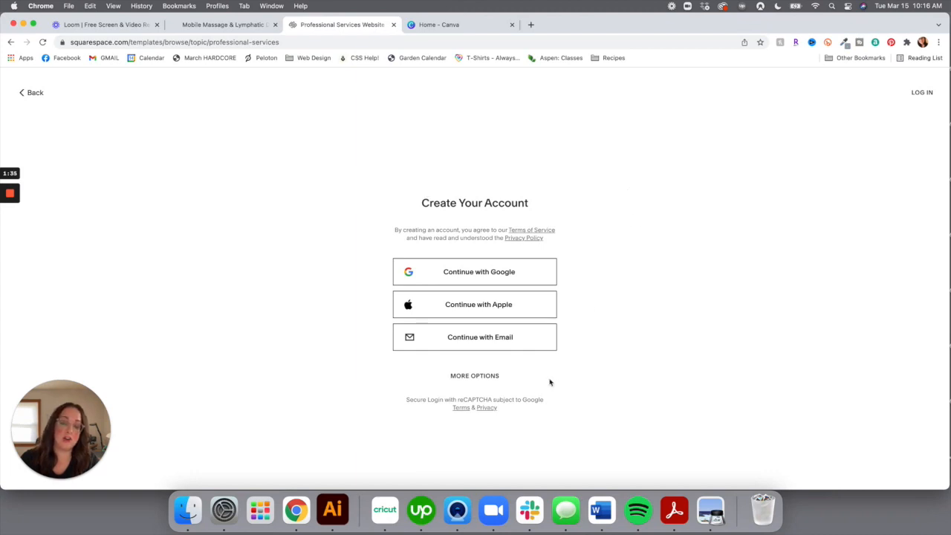
Sign up by email with the owner's first and last name, business email and a password
click(481, 339)
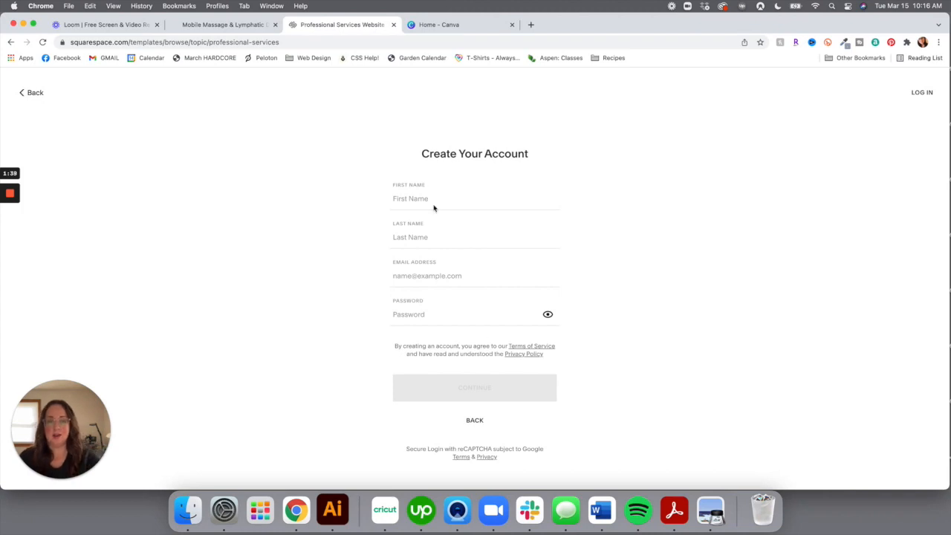
click(438, 199)
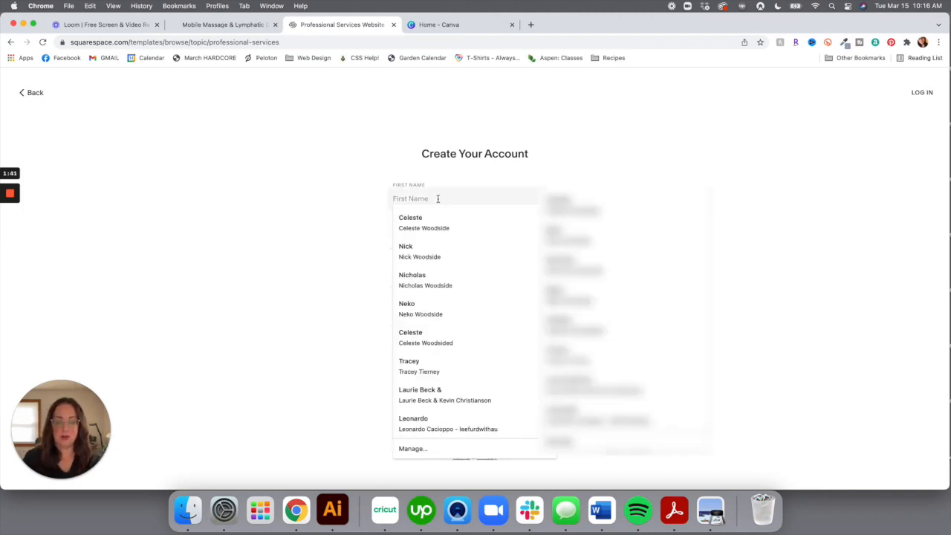
key(Tab)
key(Tab)
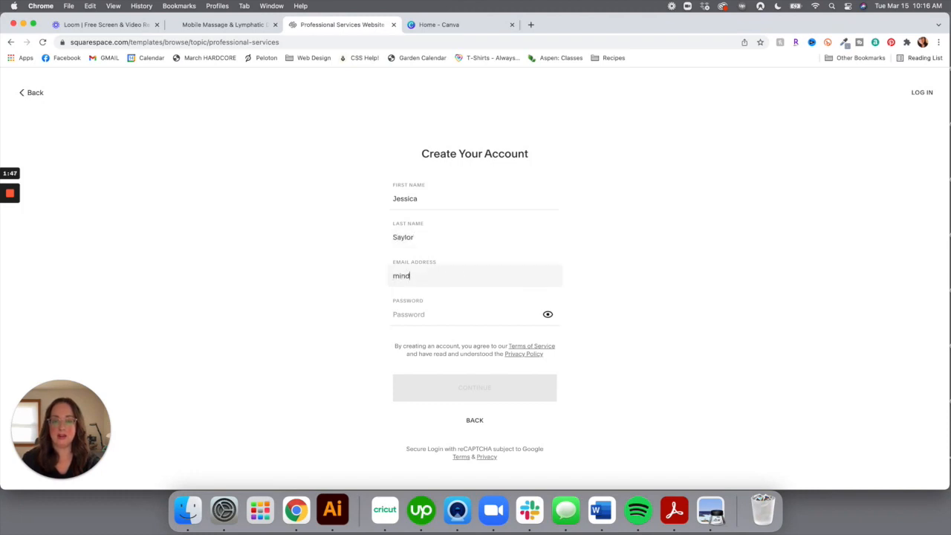
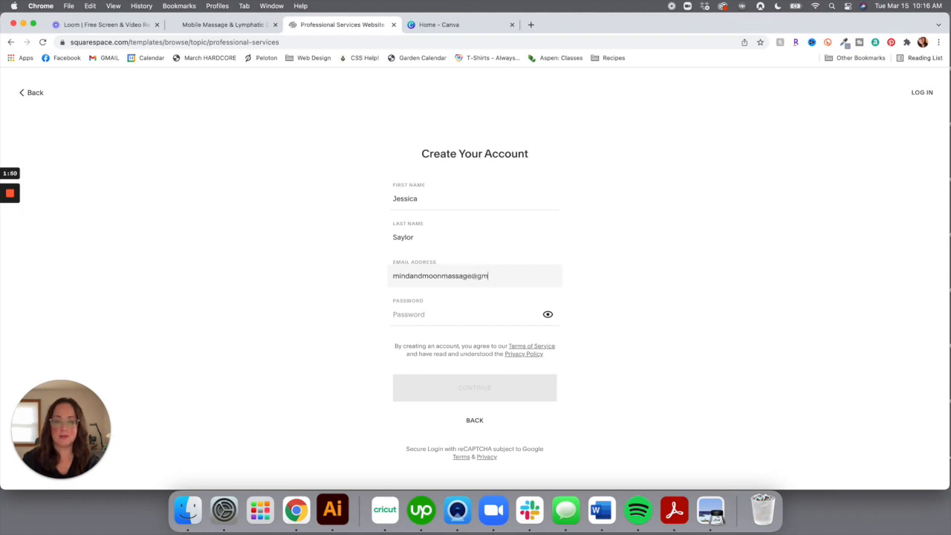
key(Tab)
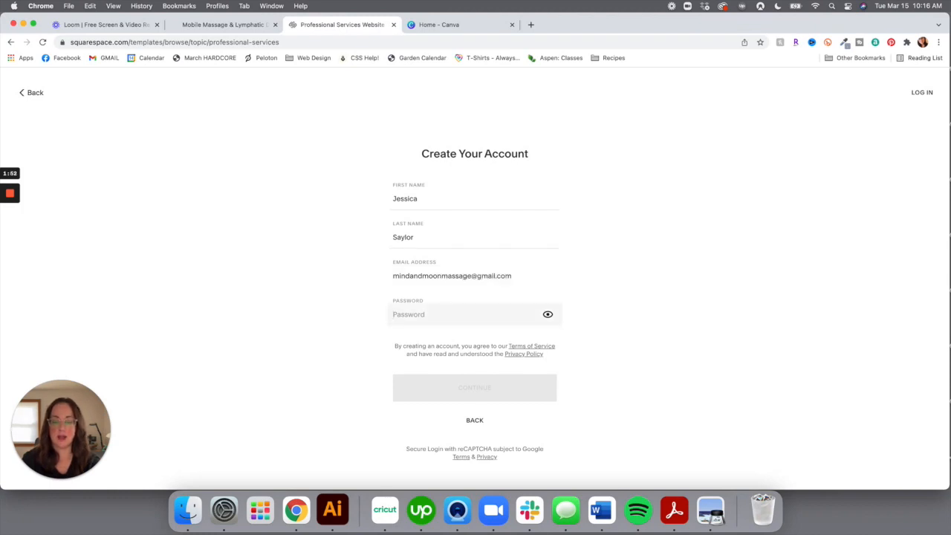
text(•••••••)
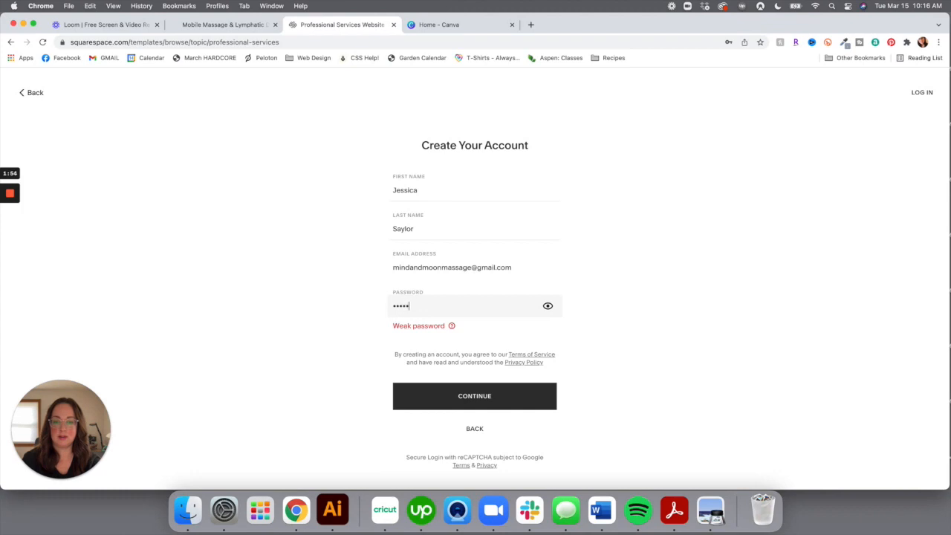
text(•••)
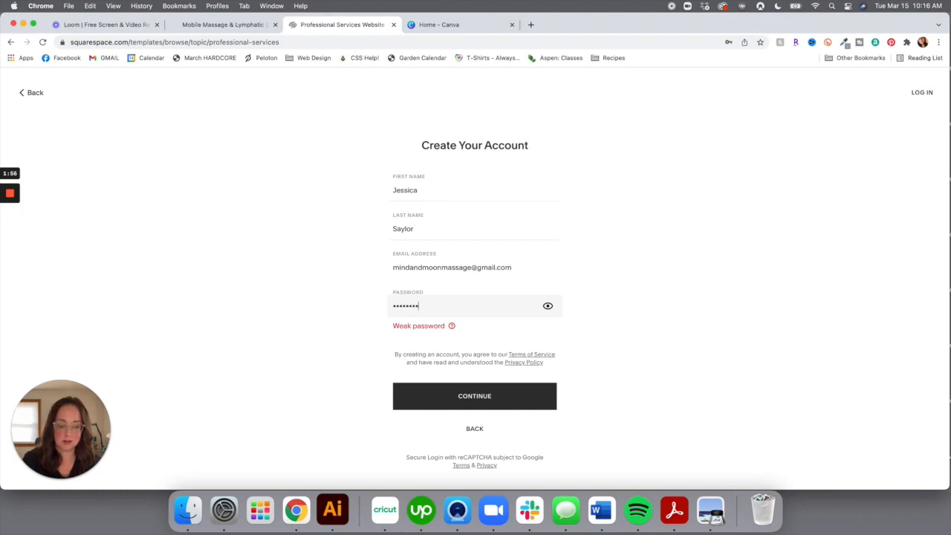
text(•)
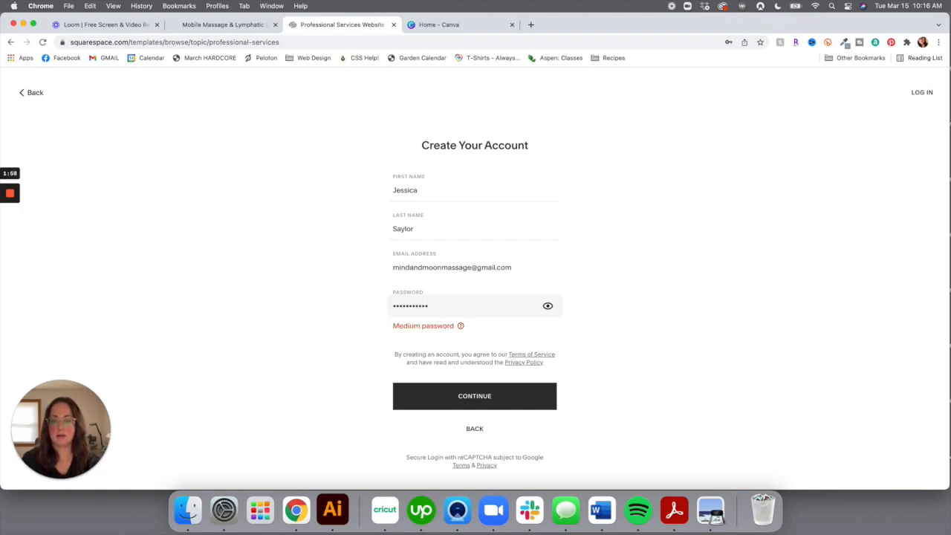
text(••••••)
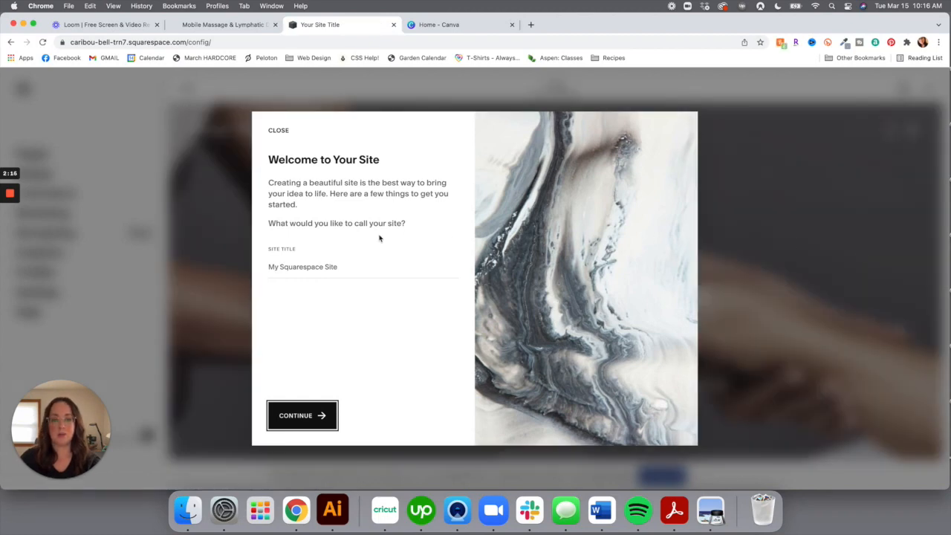
Title the site 'Mind and Moon Massage', continue, and close the welcome tour
click(300, 261)
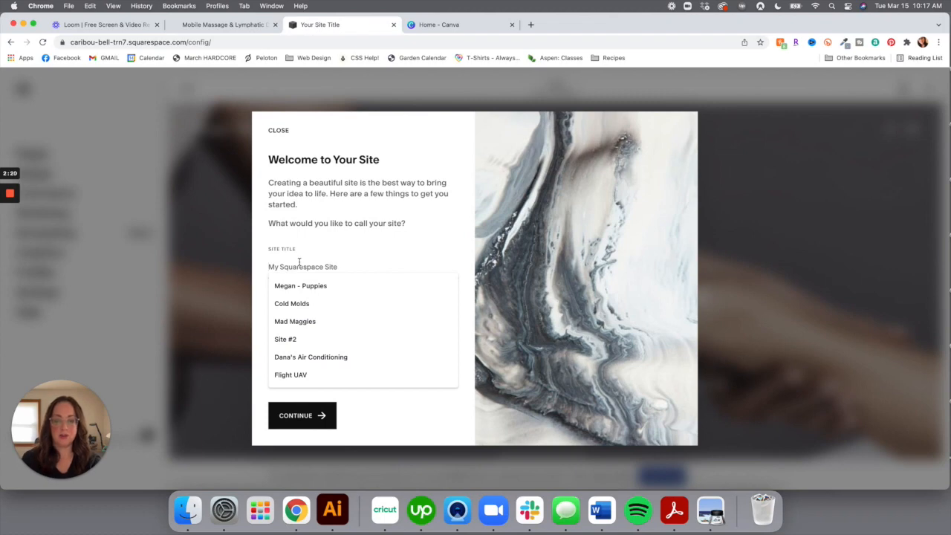
text(M)
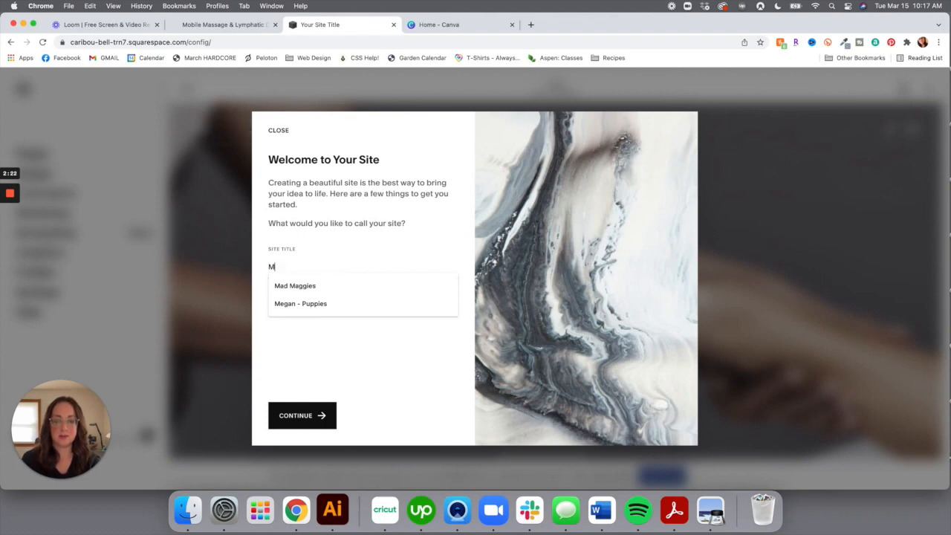
text(ind and Mooon Mas)
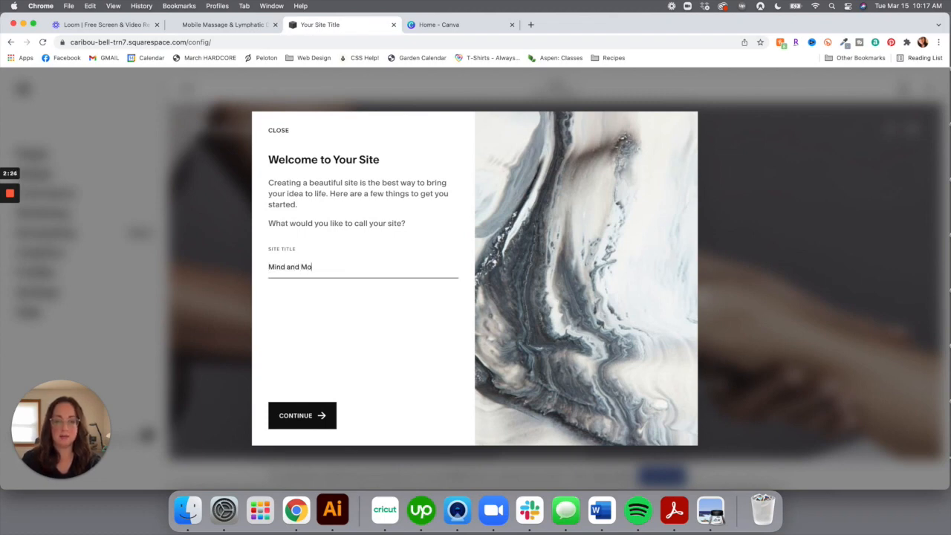
key(BackSpace)
key(BackSpace)
key(BackSpace)
key(BackSpace)
key(BackSpace)
key(BackSpace)
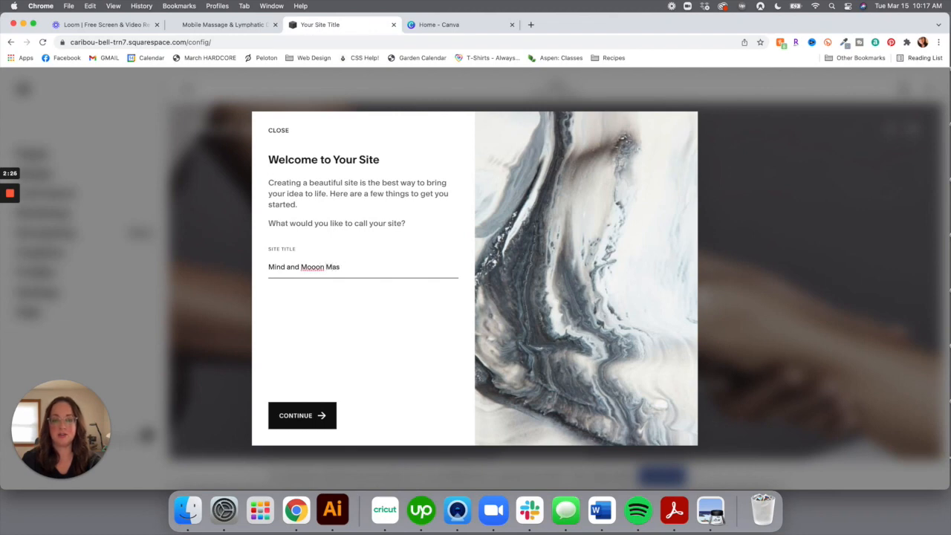
text(n Massage)
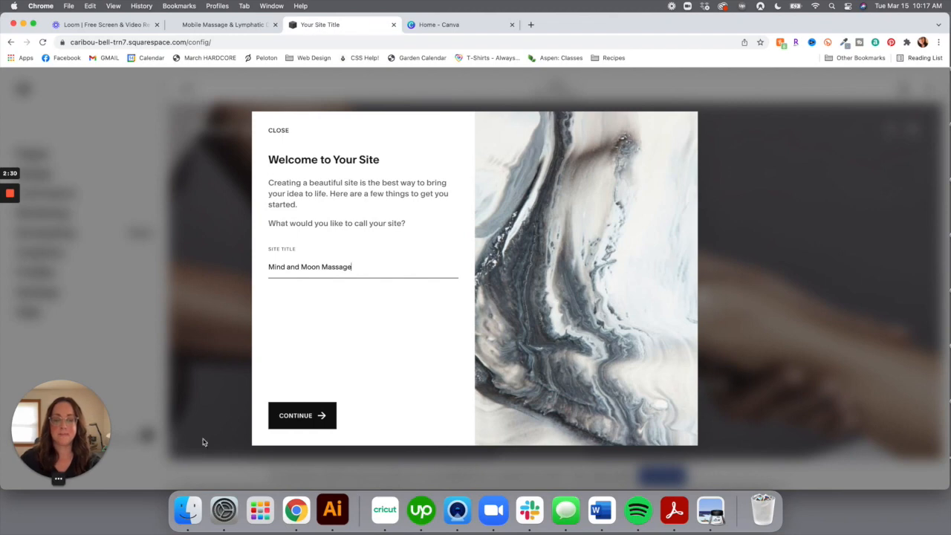
click(310, 419)
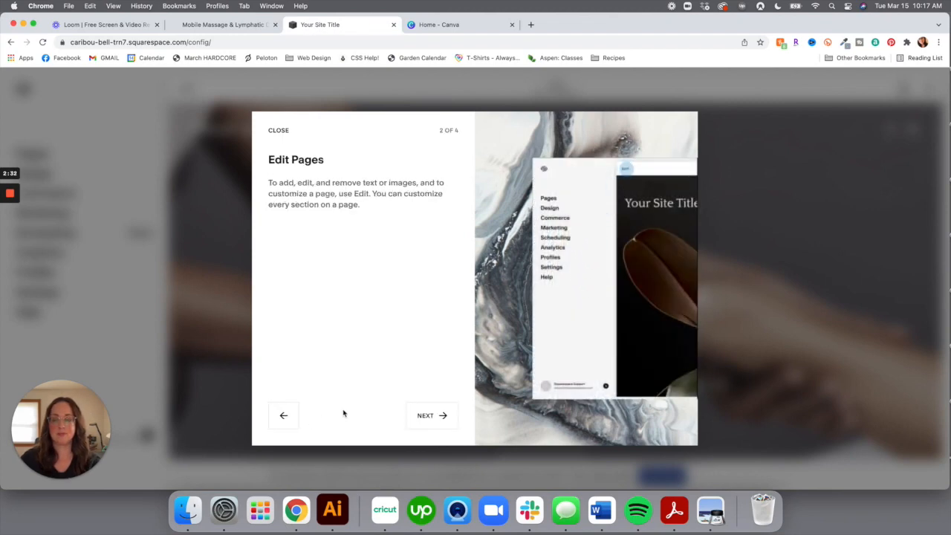
click(279, 131)
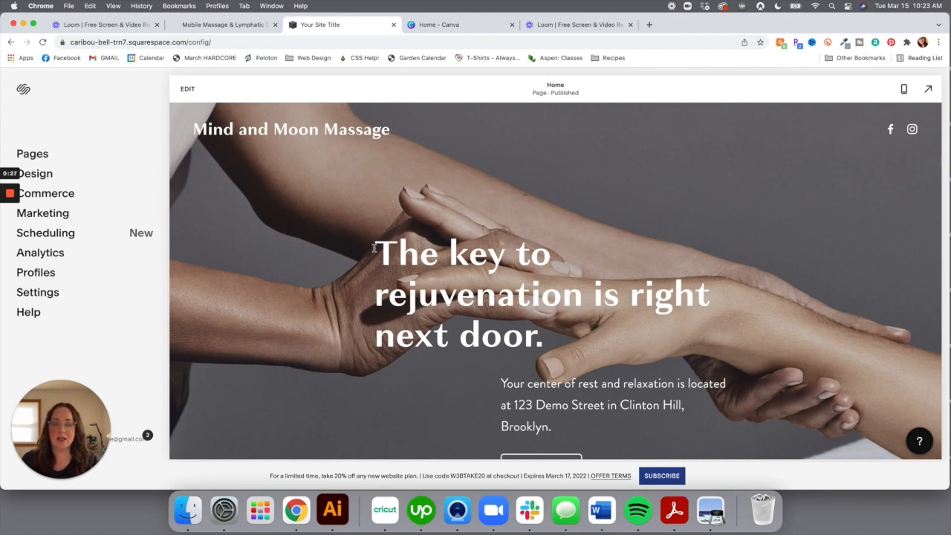
Switch the home page between phone and desktop layouts, then show it full-screen
scroll(370, 255, down, 1)
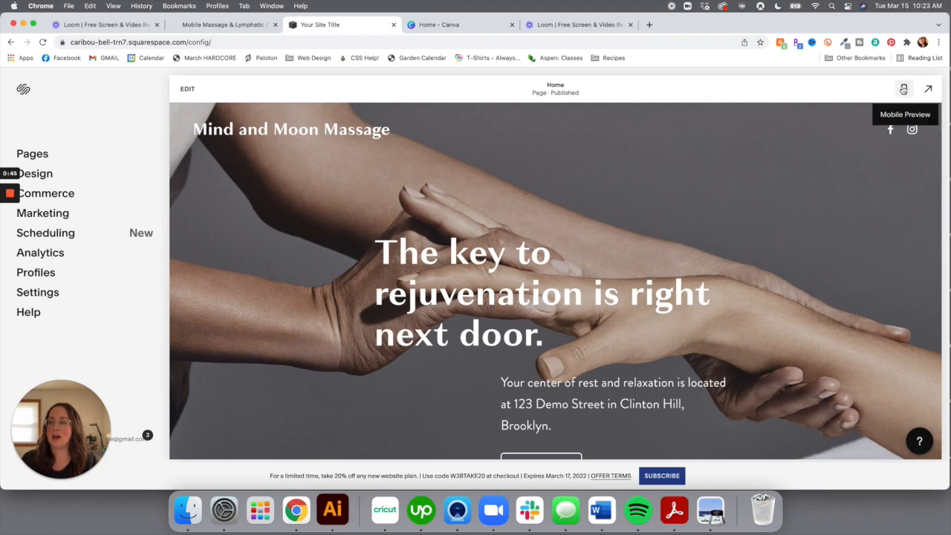
click(903, 89)
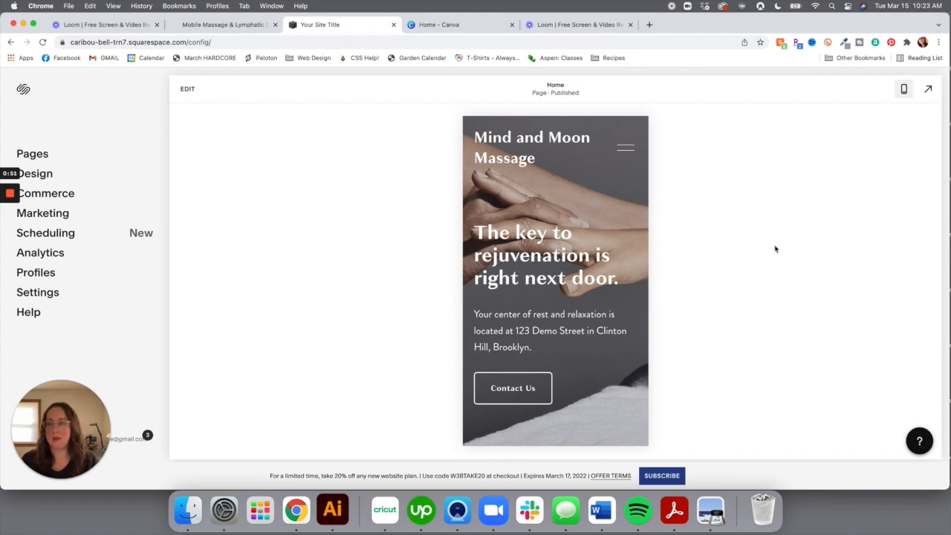
scroll(612, 289, down, 1)
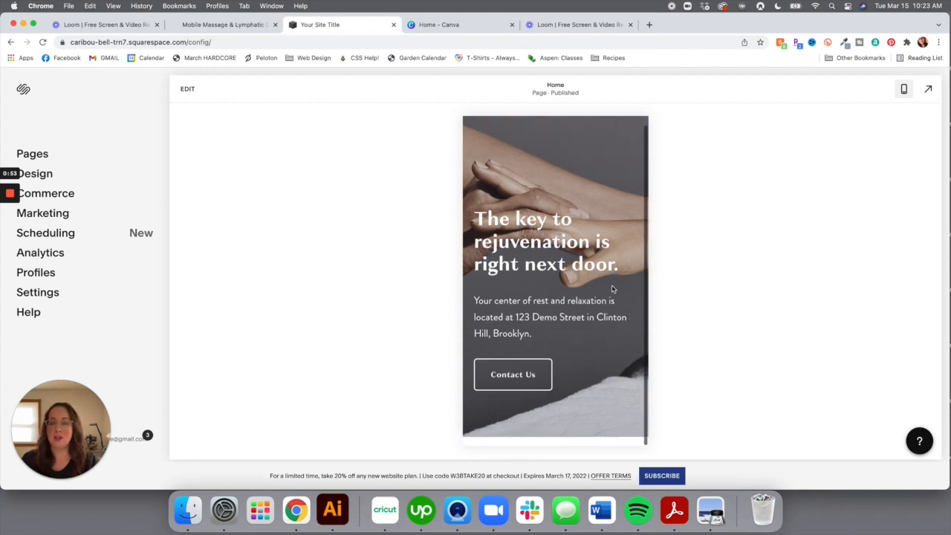
scroll(613, 289, up, 1)
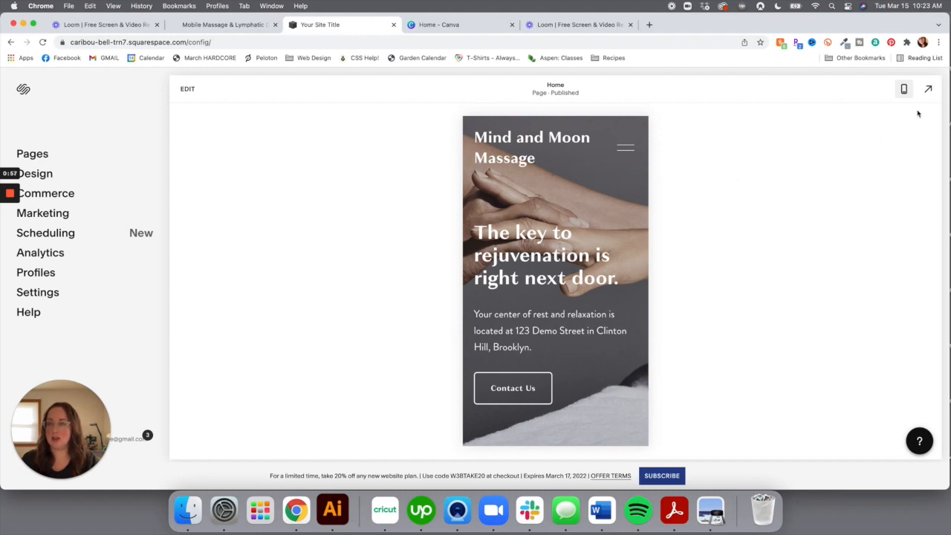
click(905, 90)
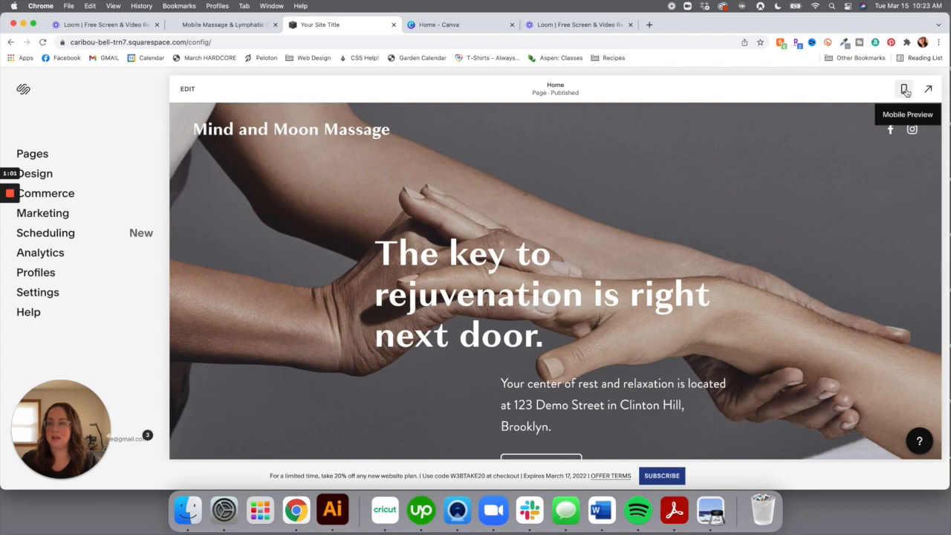
click(906, 89)
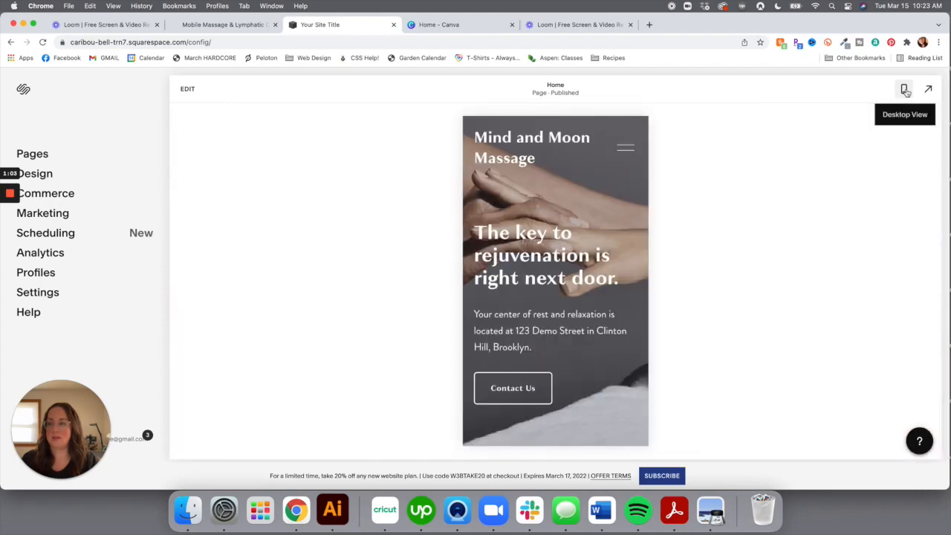
click(906, 90)
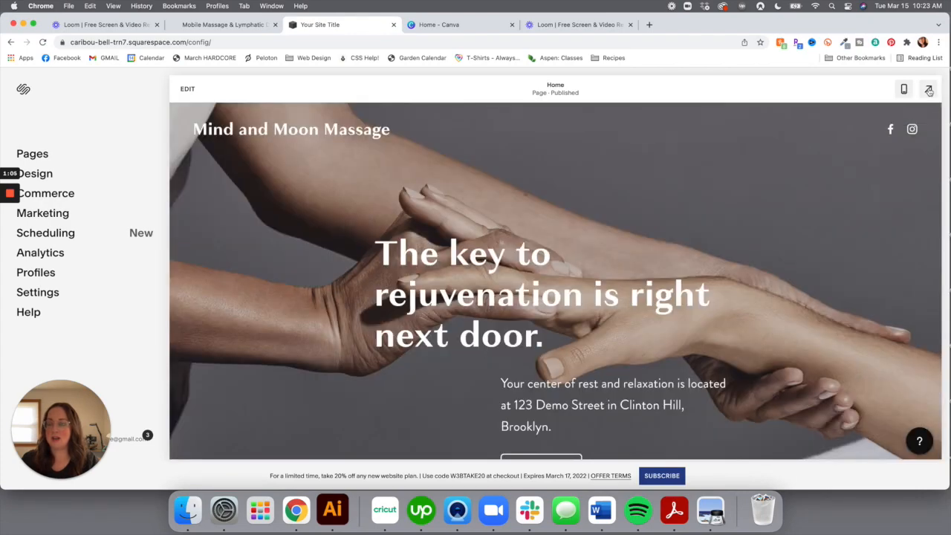
click(929, 90)
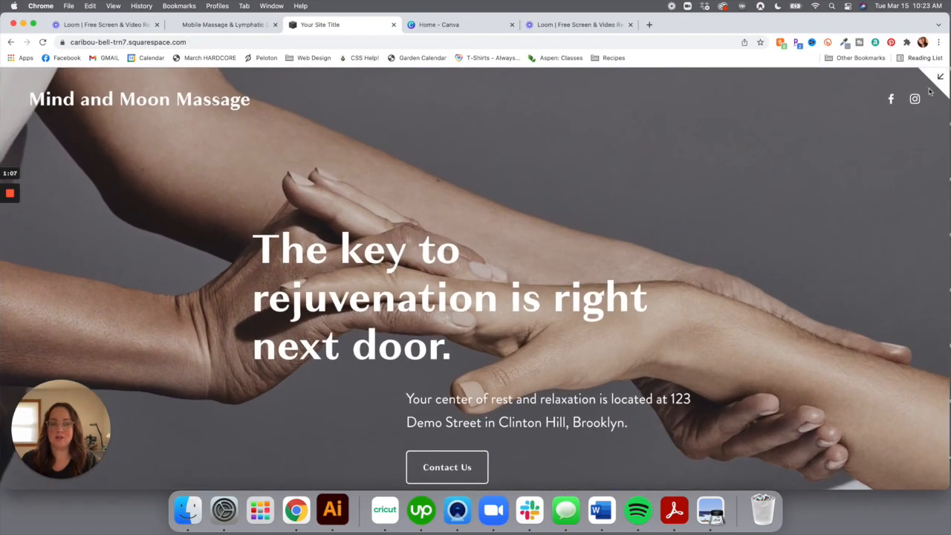
Exit the full-screen preview and bring up the Home page in the editor
scroll(828, 278, down, 3)
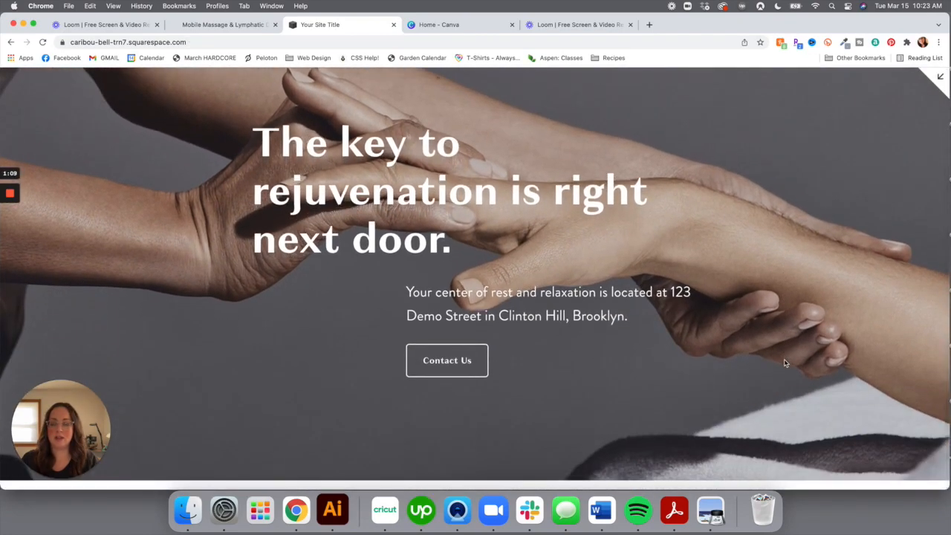
scroll(784, 363, up, 3)
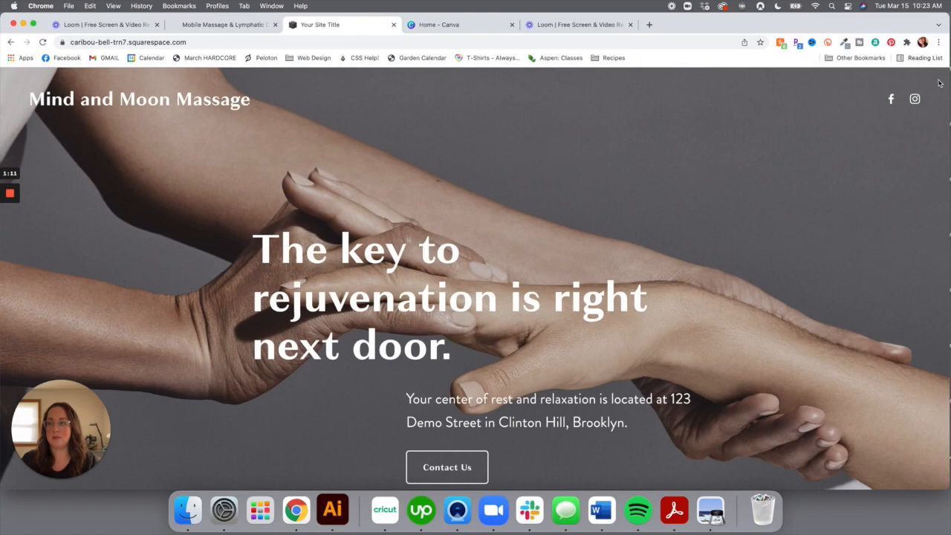
click(936, 84)
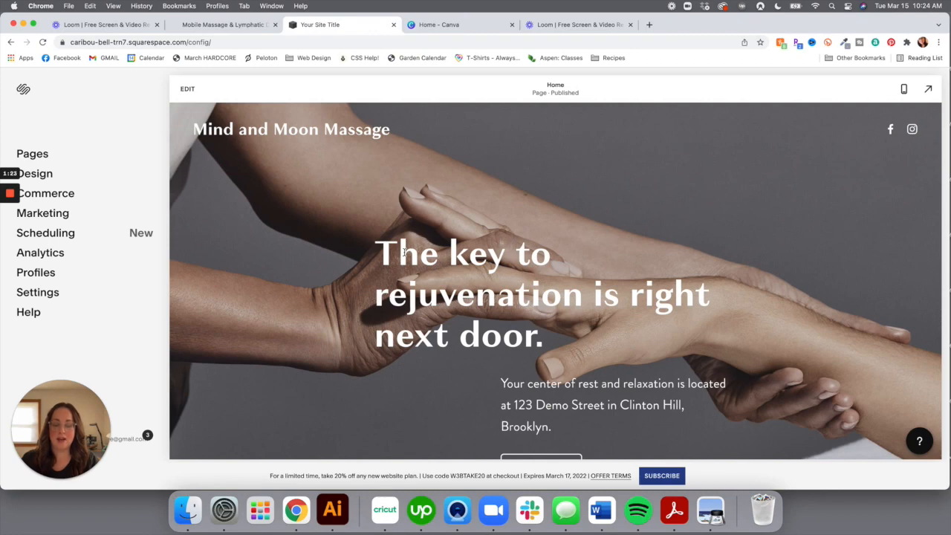
scroll(403, 305, down, 3)
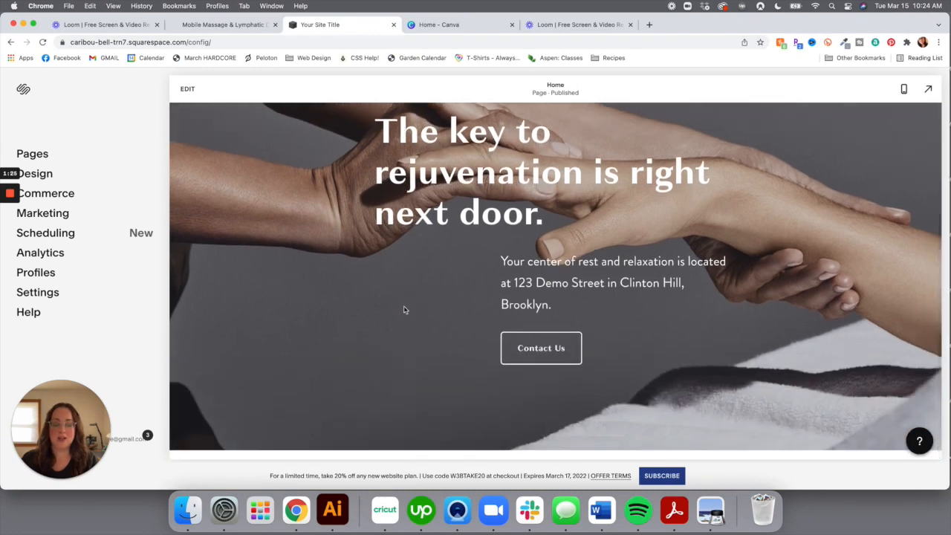
scroll(403, 305, up, 3)
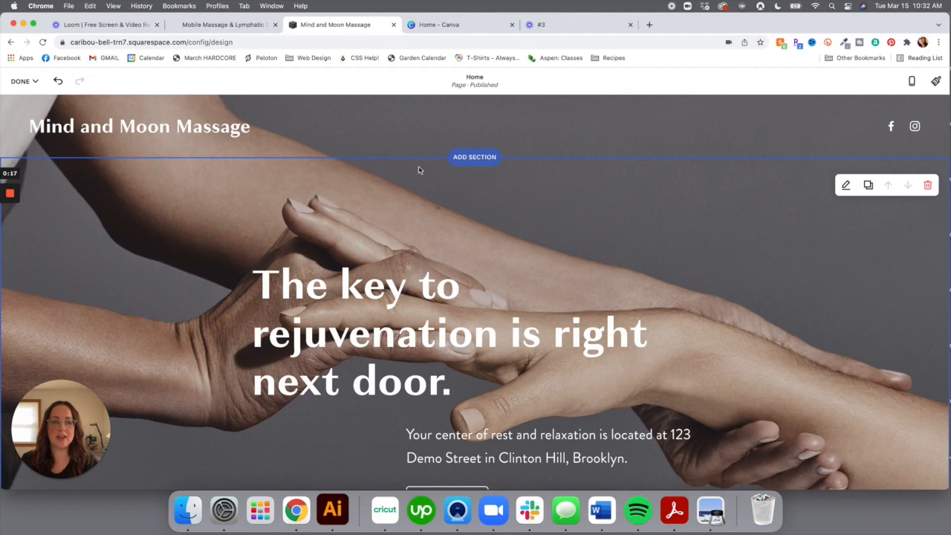
mouse_move(341, 154)
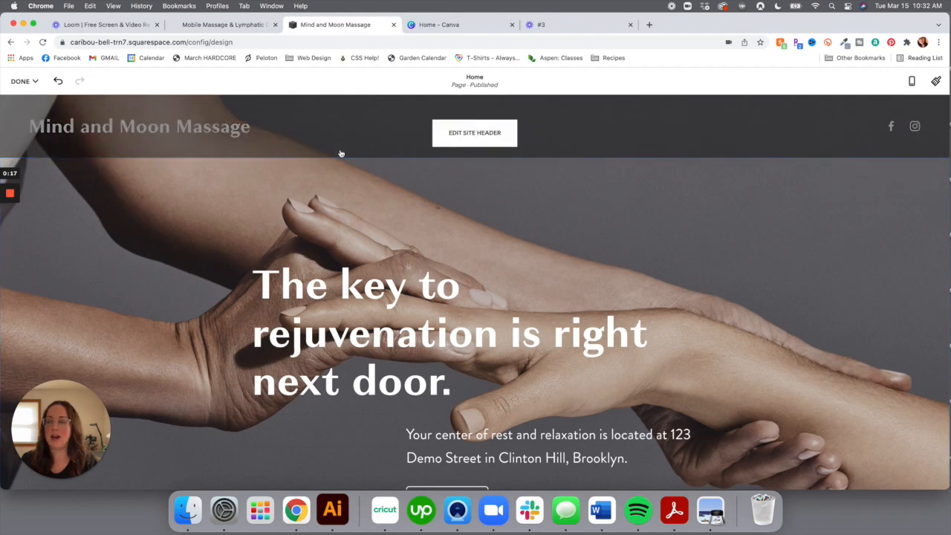
In the header's Site title & logo settings, choose Upload File for a new logo
click(474, 133)
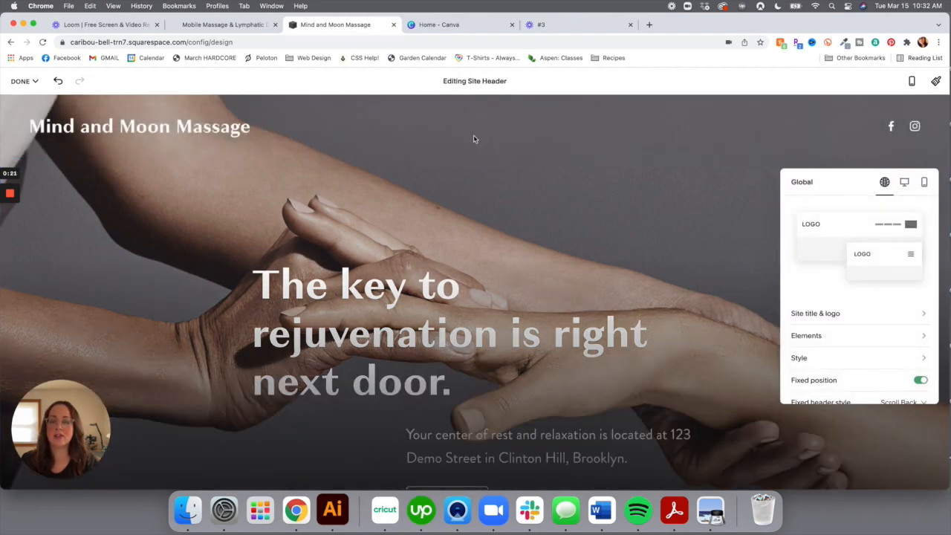
click(825, 319)
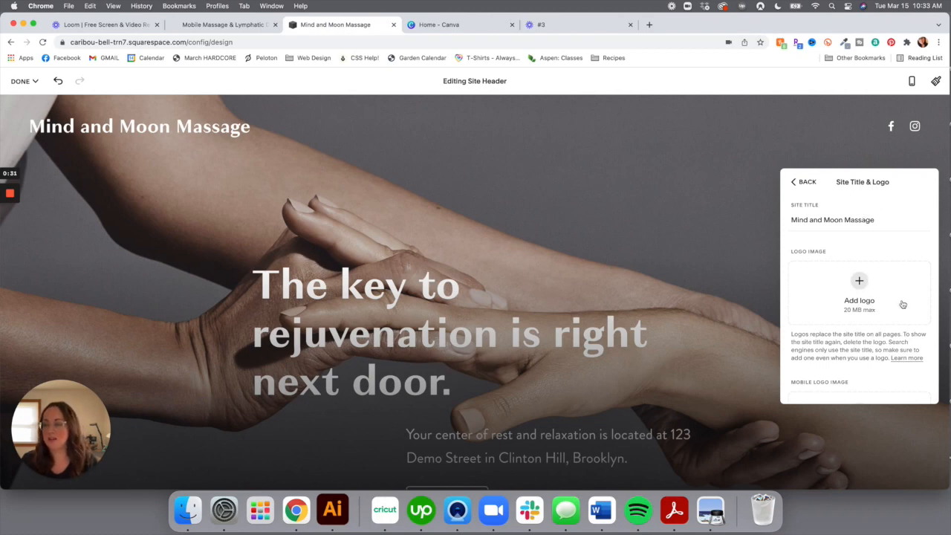
scroll(879, 290, down, 1)
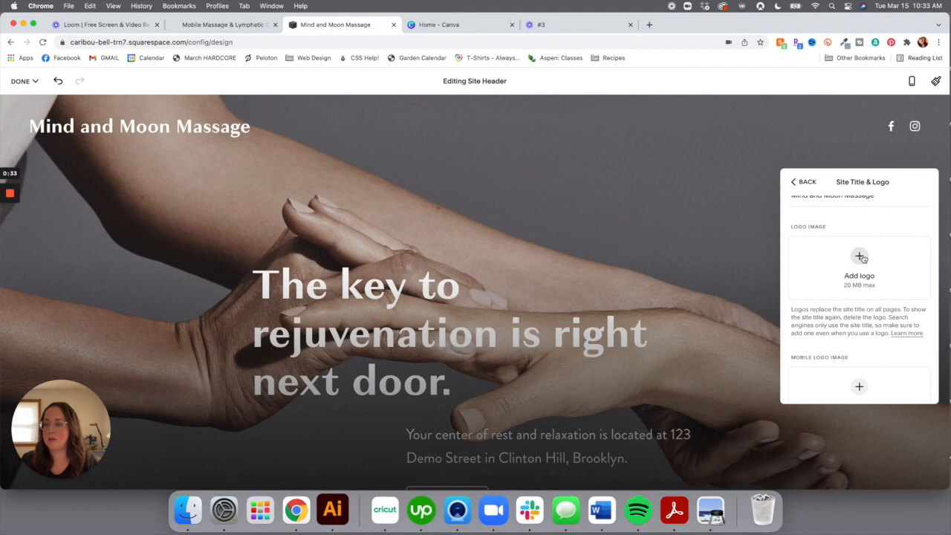
click(860, 257)
click(849, 276)
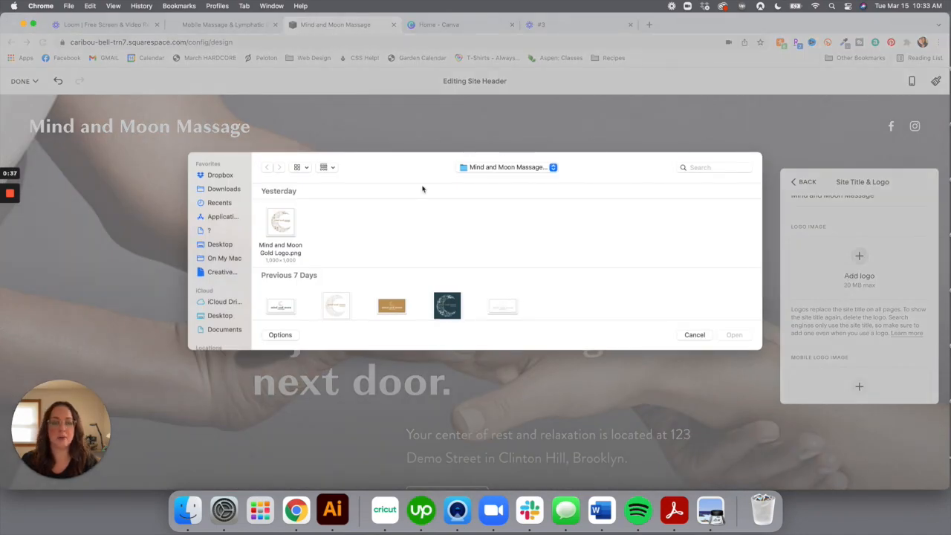
Upload Mind and Moon Gold Logo.png as the header logo
double_click(281, 223)
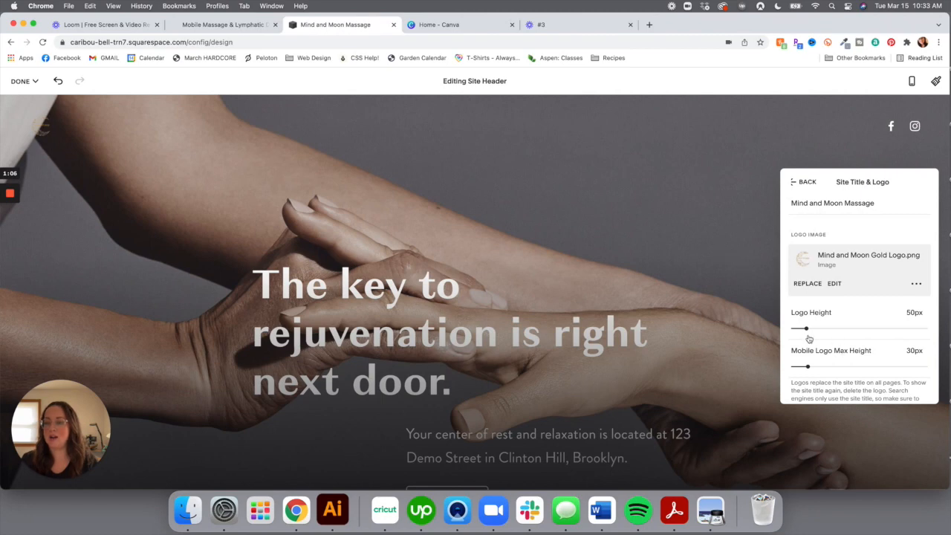
Set the logo height to 207px and switch to the phone layout preview
drag(806, 329, 876, 330)
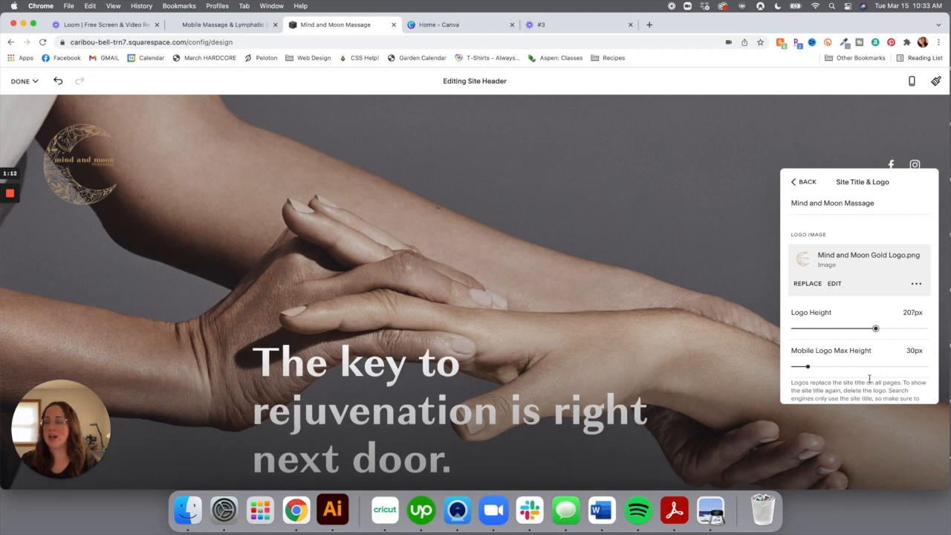
scroll(847, 346, down, 2)
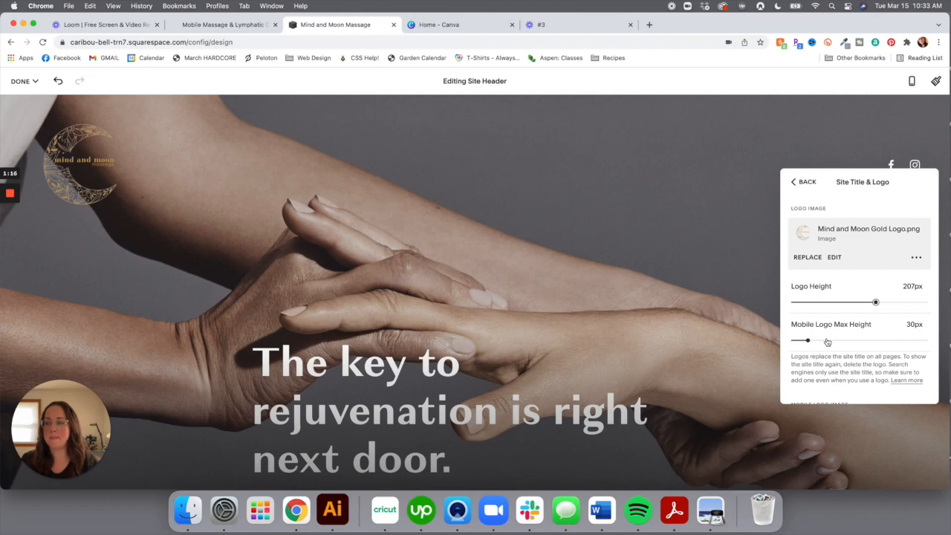
click(912, 81)
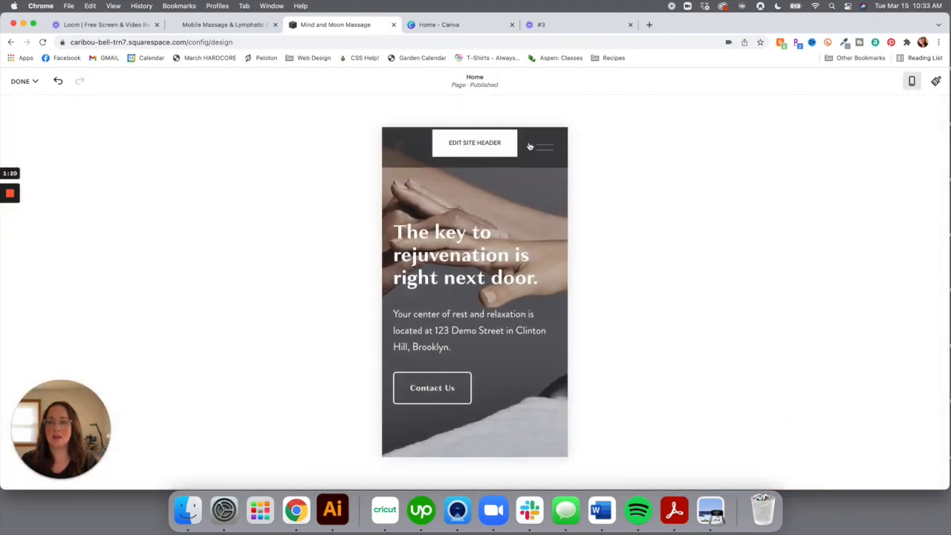
In the phone layout, raise Mobile Logo Max Height from 30px to 85px
click(496, 151)
click(858, 293)
scroll(849, 334, down, 2)
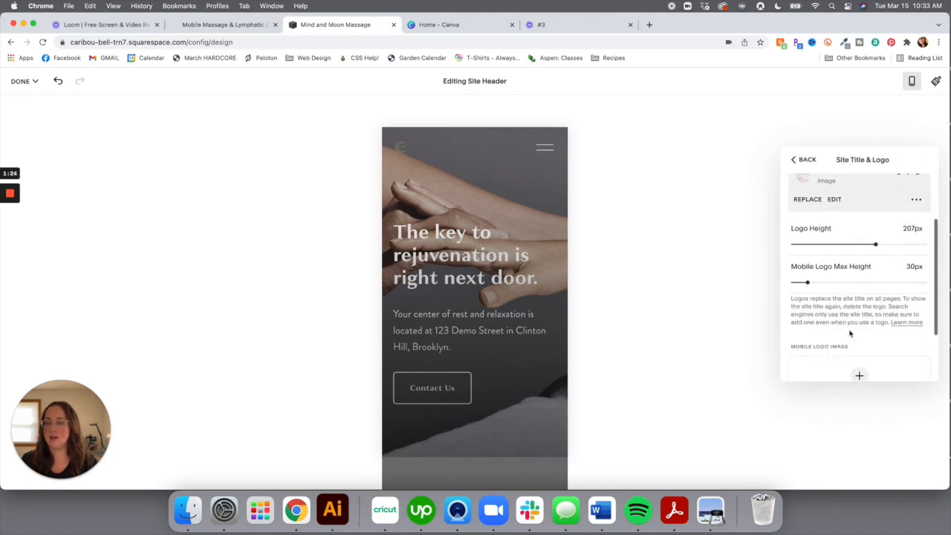
drag(808, 282, 825, 283)
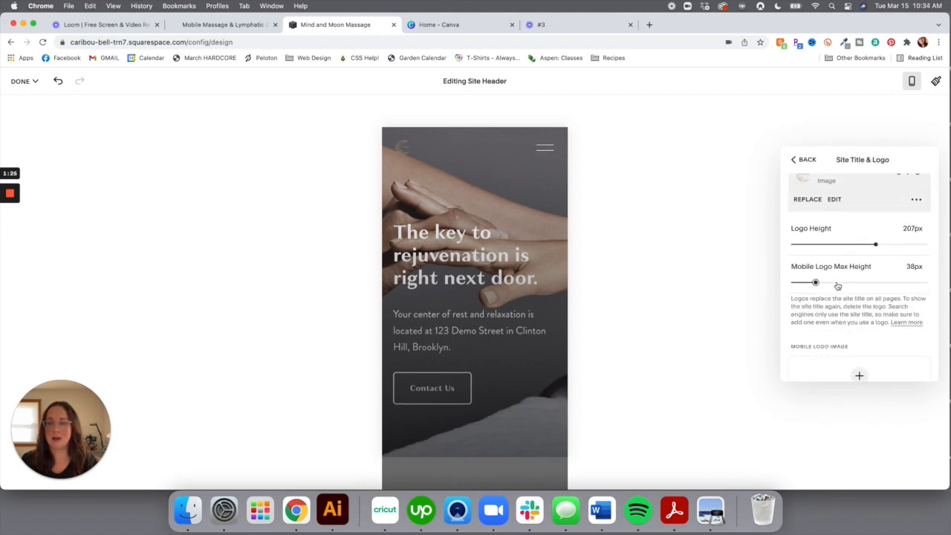
drag(818, 282, 833, 282)
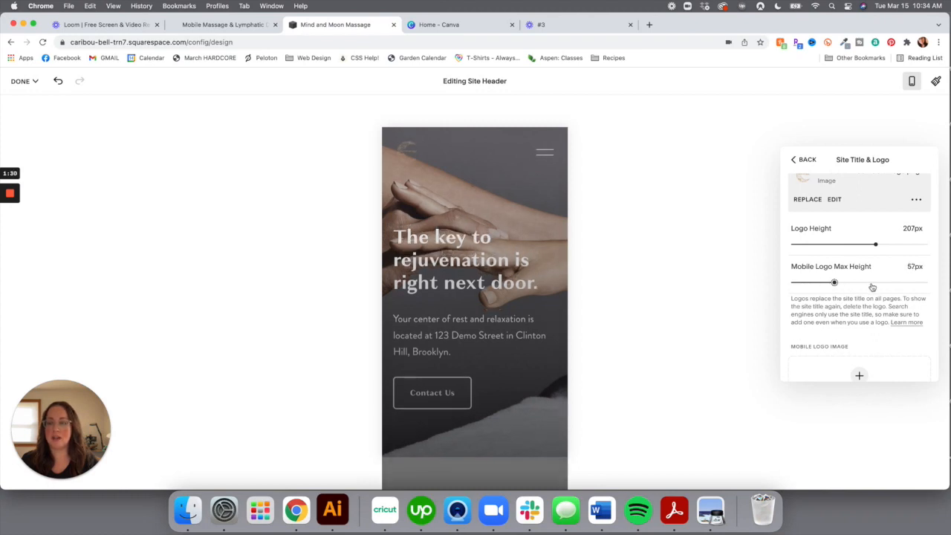
drag(835, 282, 862, 283)
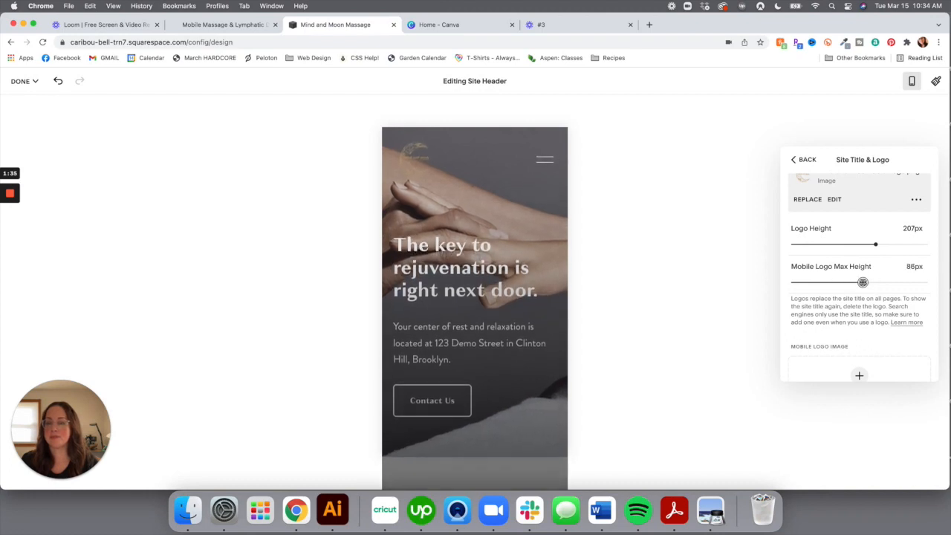
click(804, 161)
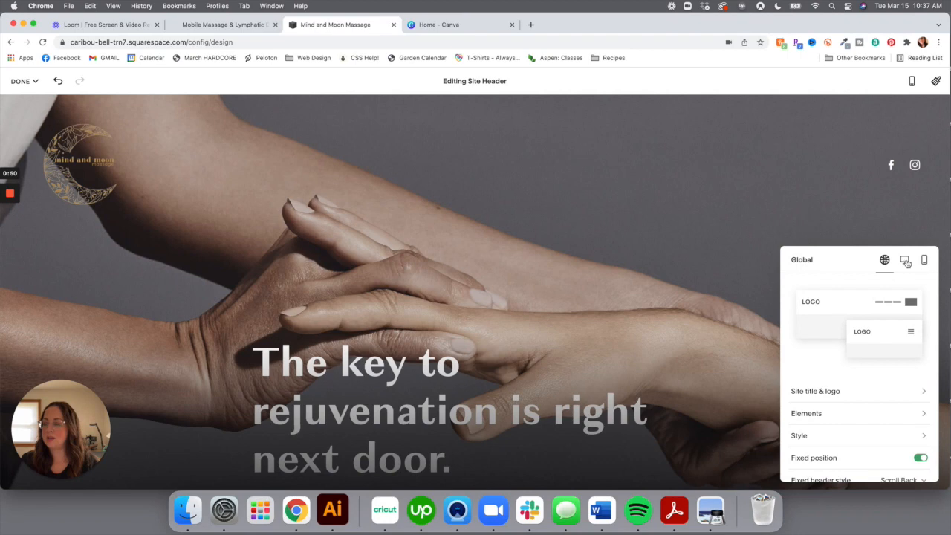
Pick the desktop header layout with a centred logo and social icons on the left
click(905, 261)
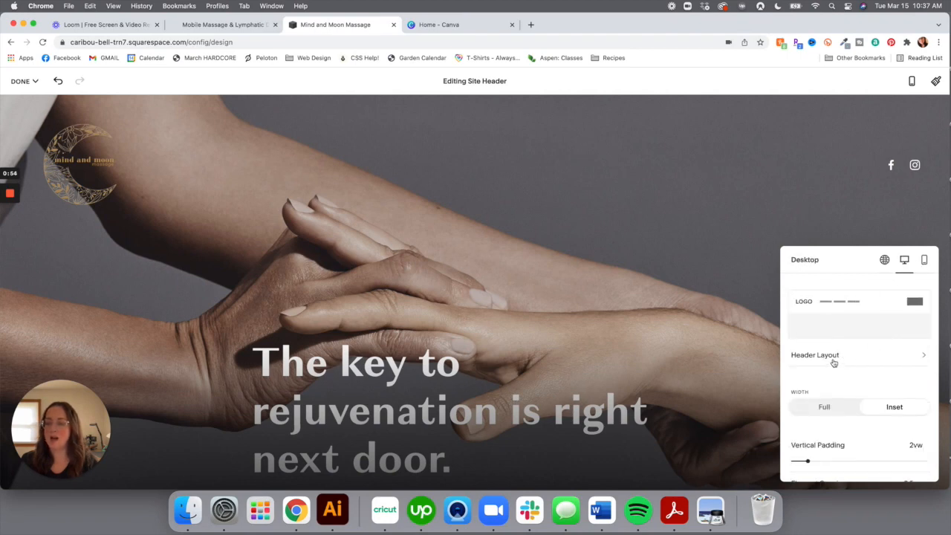
click(834, 357)
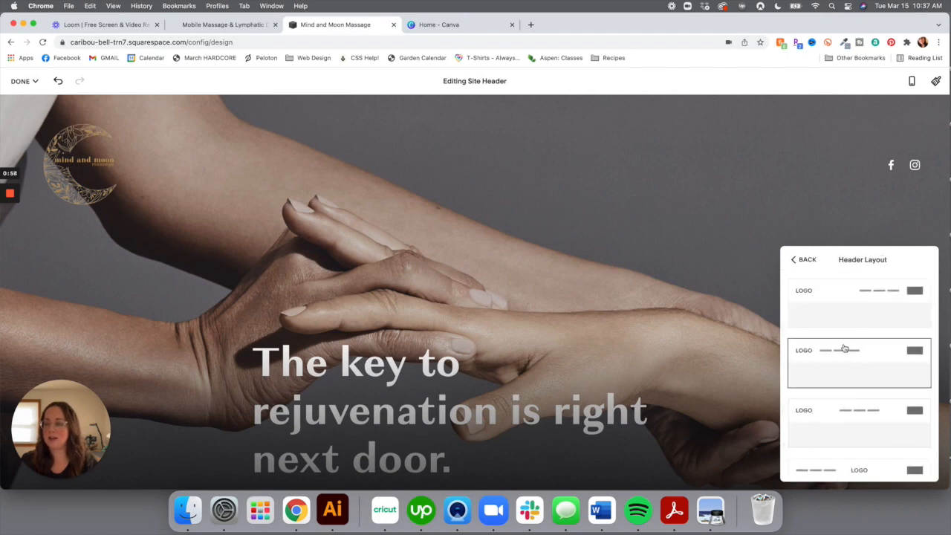
scroll(816, 331, down, 3)
scroll(815, 331, up, 3)
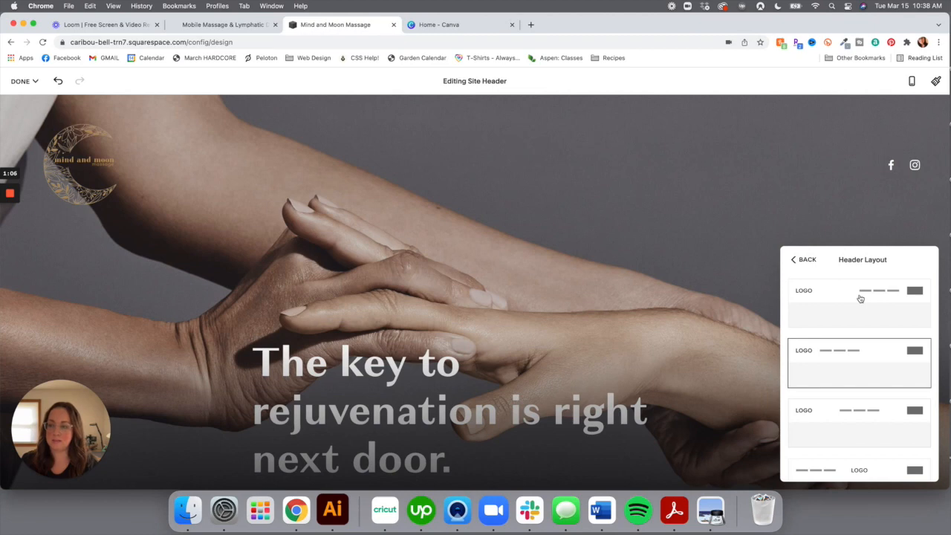
scroll(865, 341, down, 2)
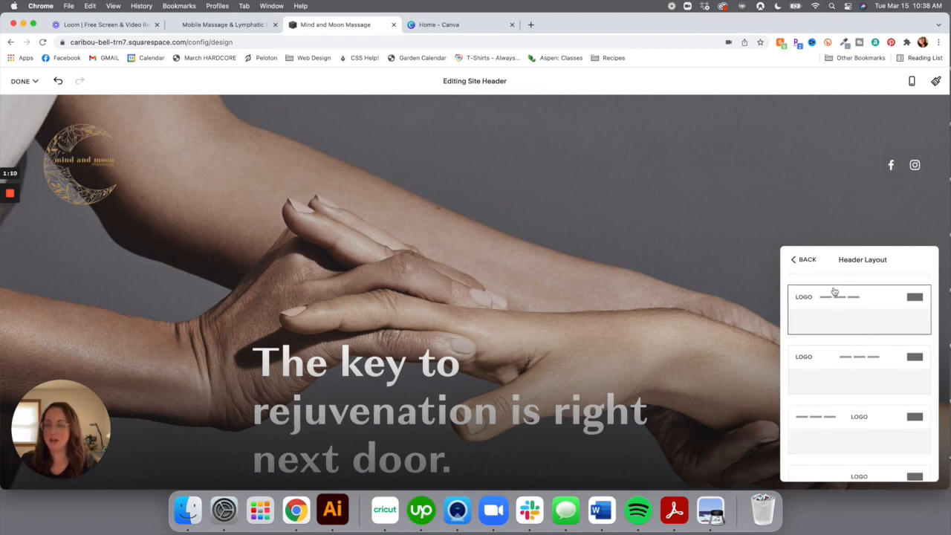
scroll(838, 327, down, 2)
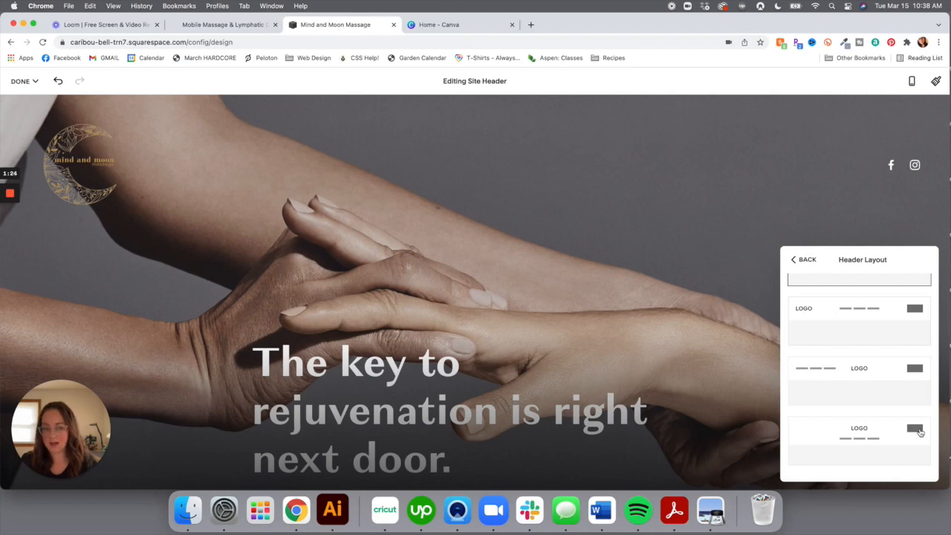
click(860, 431)
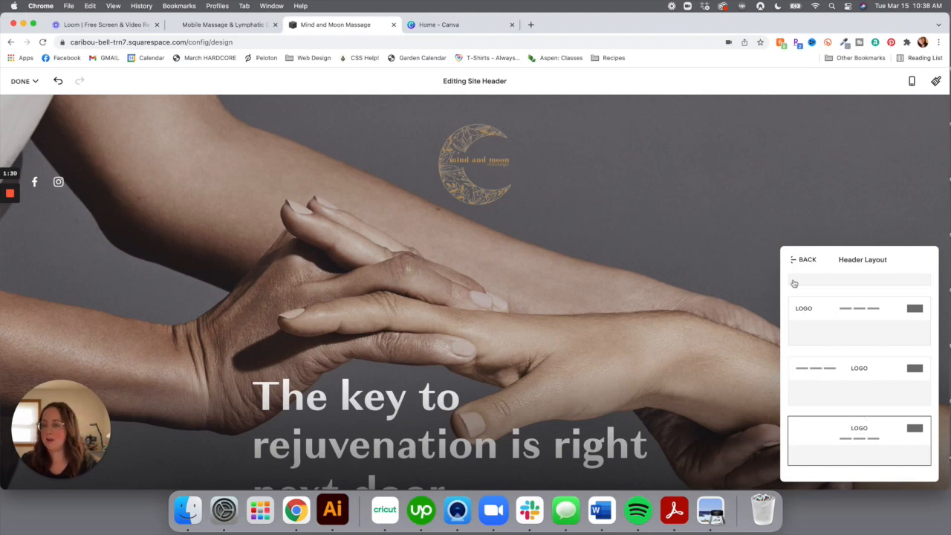
click(803, 259)
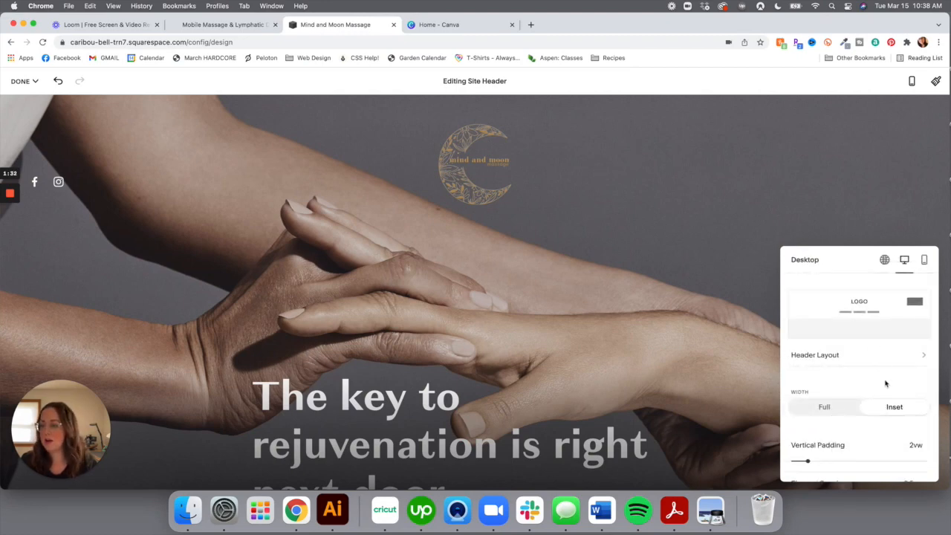
In the Global header settings, set Logo Height to 174px and turn Fixed position off
scroll(867, 384, down, 3)
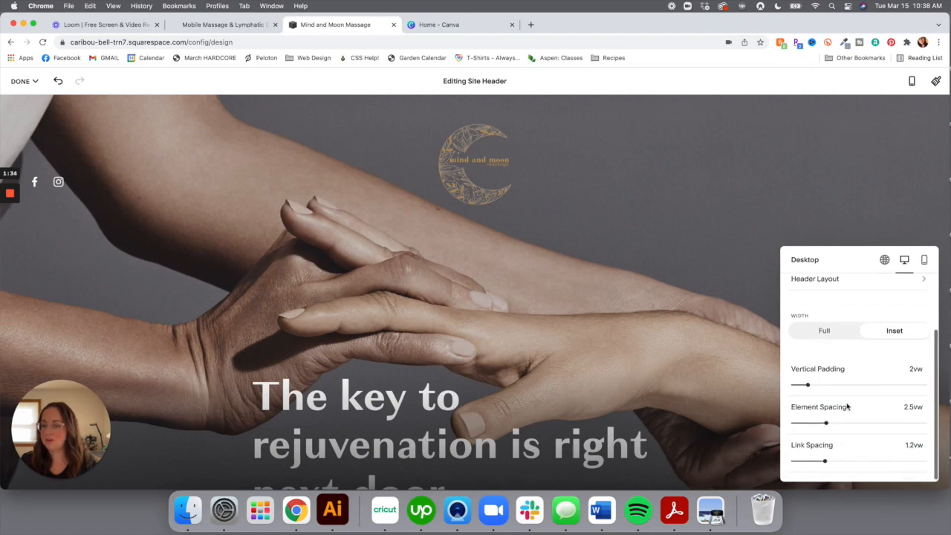
scroll(869, 371, up, 3)
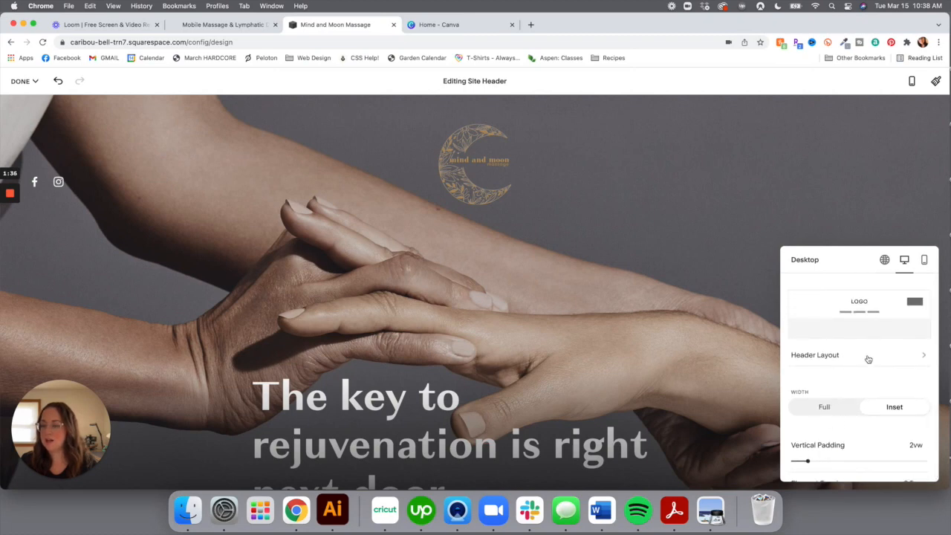
click(885, 261)
scroll(834, 348, down, 2)
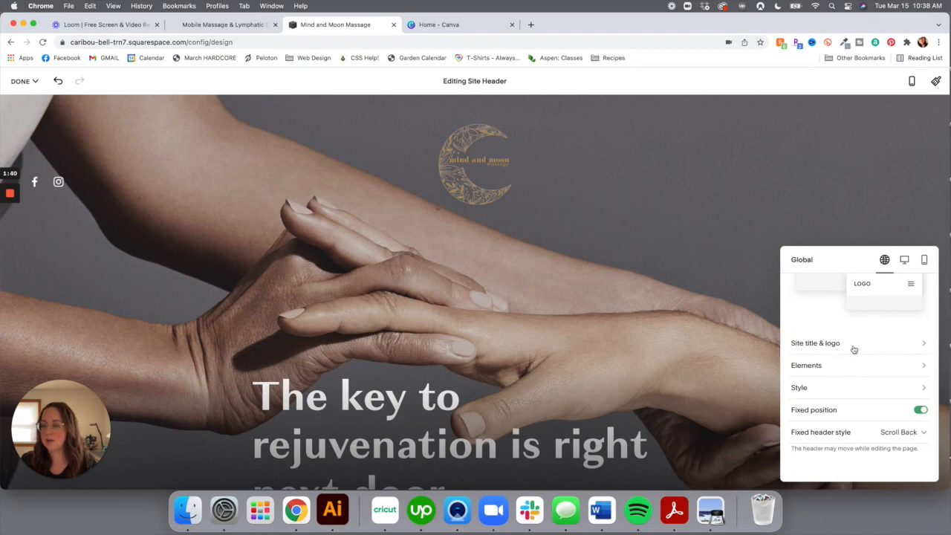
click(855, 349)
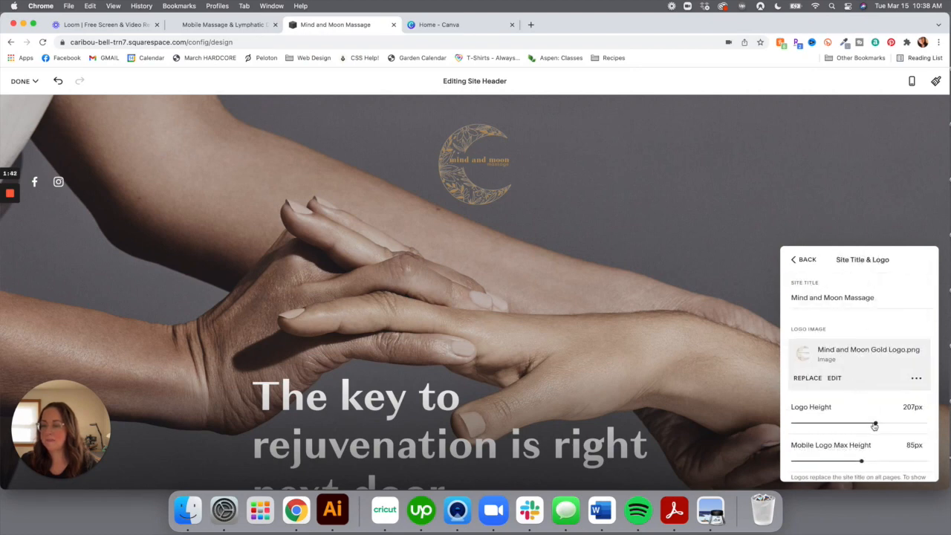
mouse_move(875, 423)
mouse_down()
mouse_move(852, 423)
mouse_move(860, 423)
mouse_up()
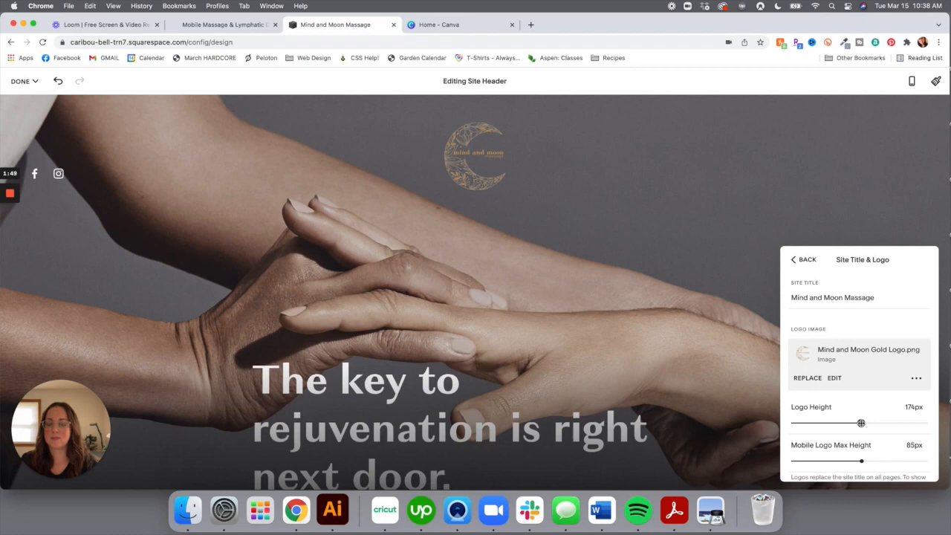
click(808, 260)
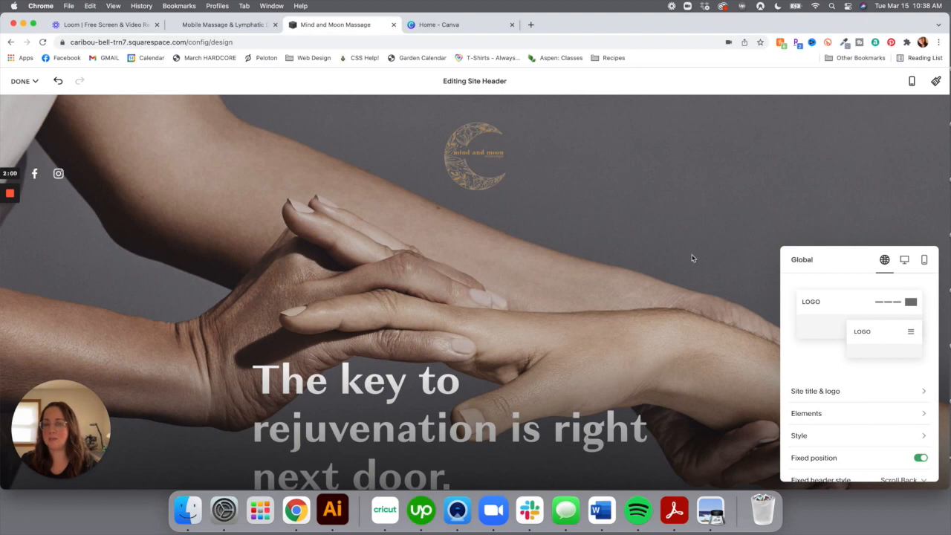
scroll(810, 357, down, 1)
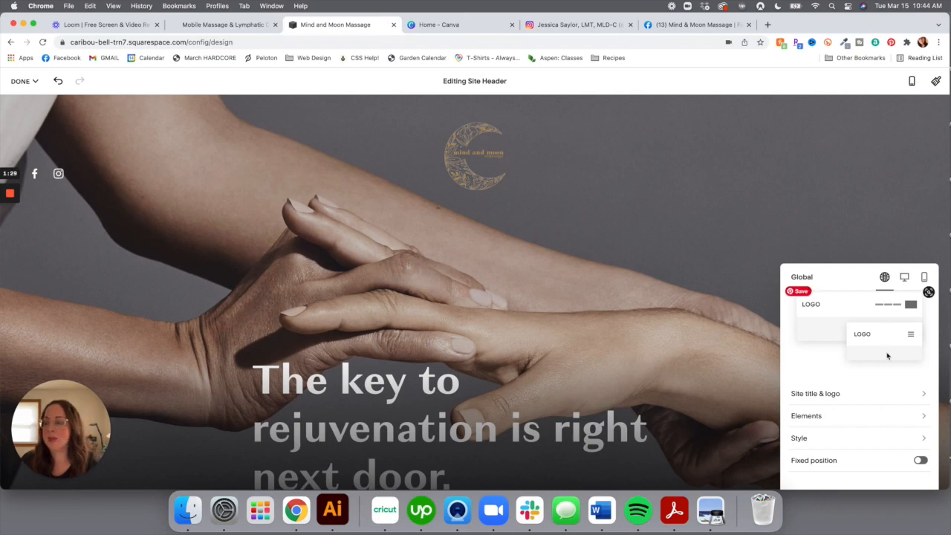
Open the Facebook social link's settings under Edit Social Links and bring up the Facebook page
click(824, 421)
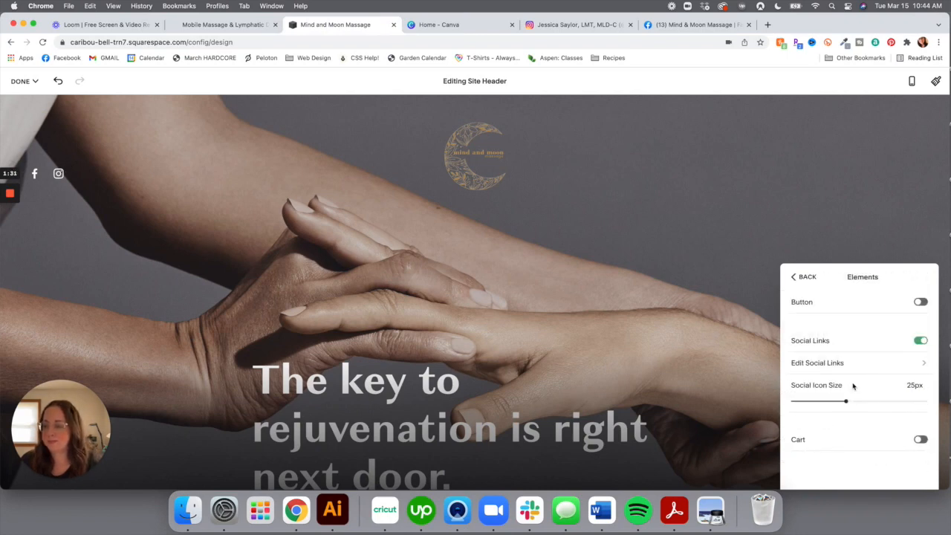
click(860, 365)
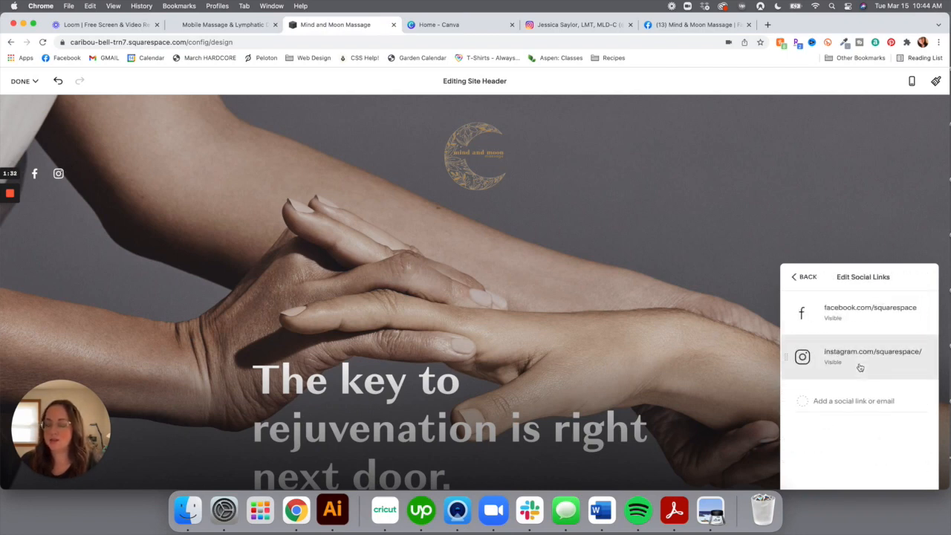
click(877, 316)
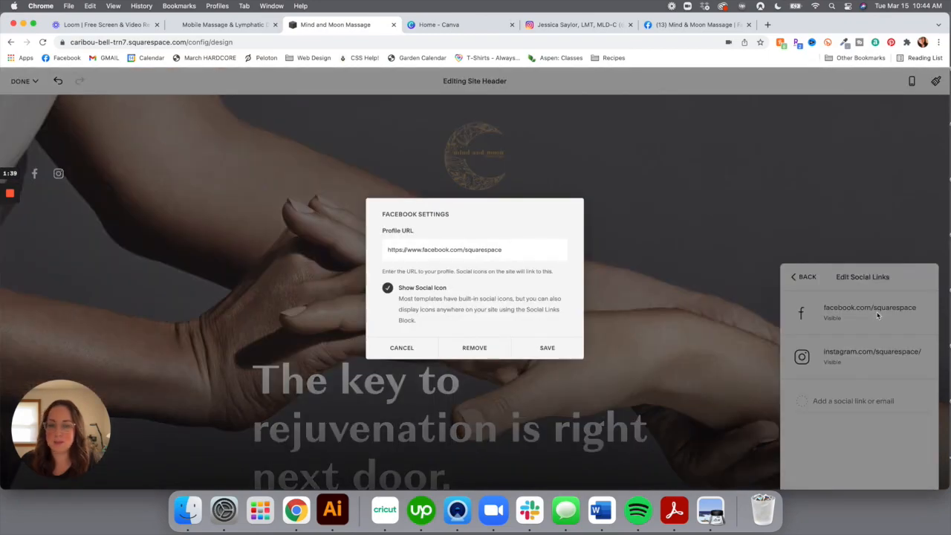
click(697, 25)
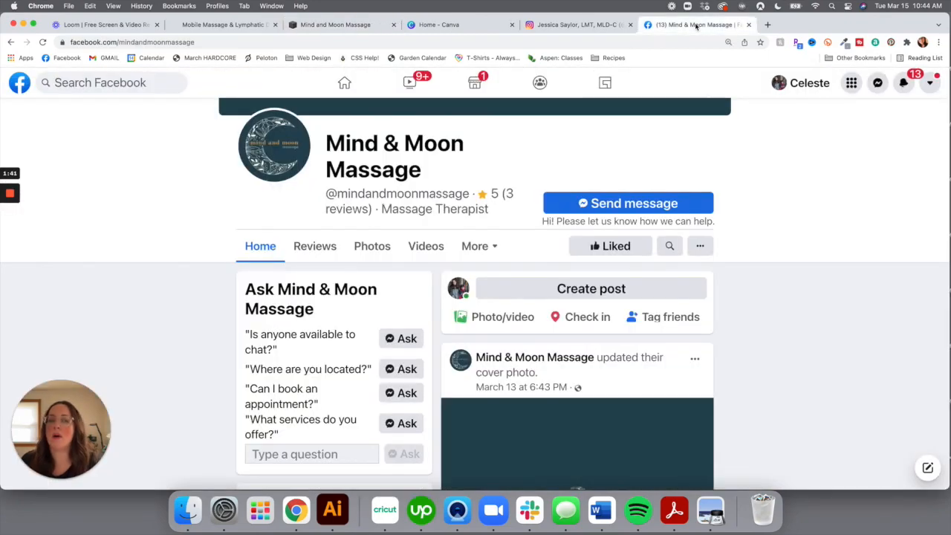
Copy the Mind & Moon Massage Facebook page URL and return to Squarespace's Facebook Settings
click(154, 41)
key(super+c)
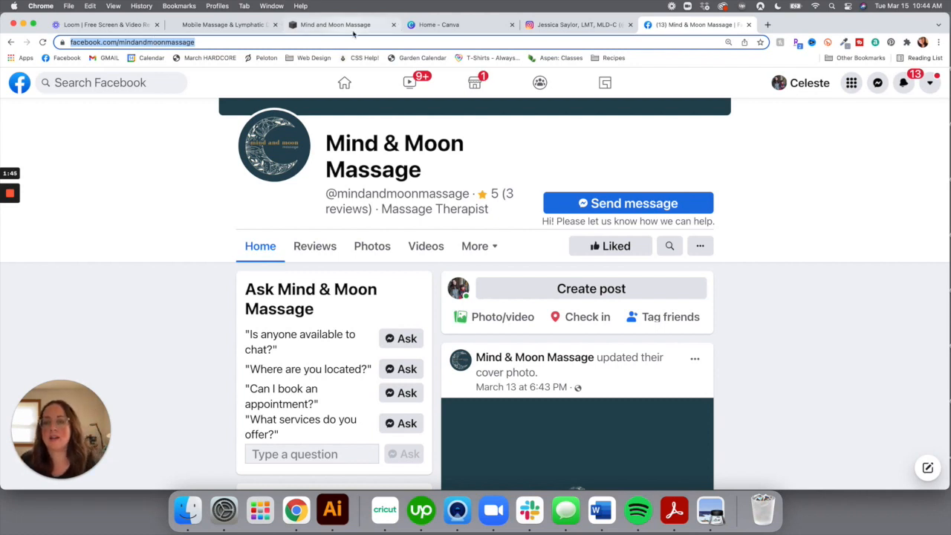
click(563, 26)
click(461, 26)
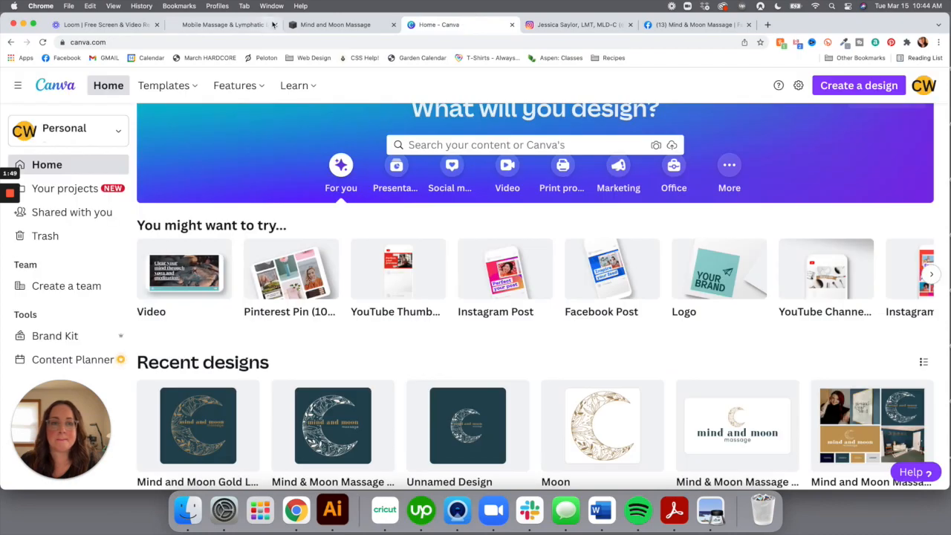
click(327, 25)
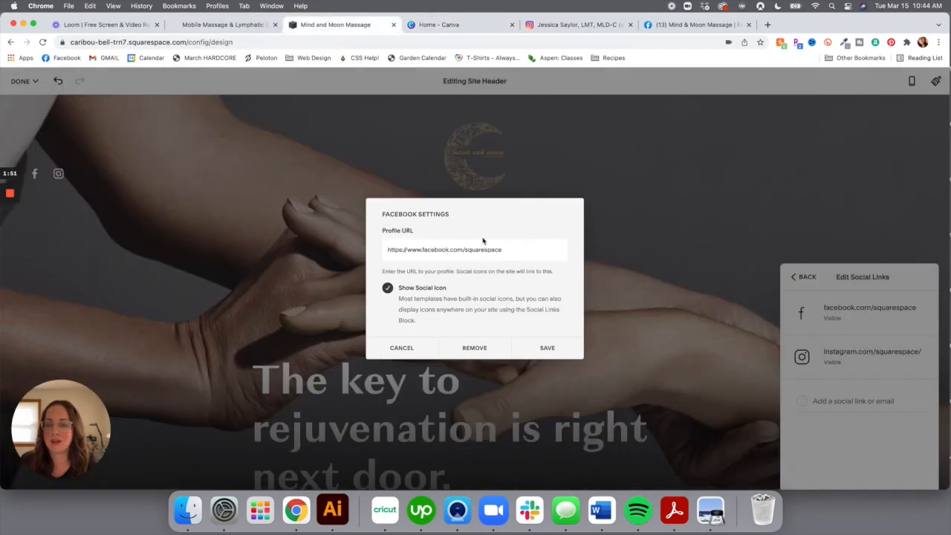
Paste the Facebook page URL into Profile URL and save, then open Instagram's link settings and profile
triple_click(471, 249)
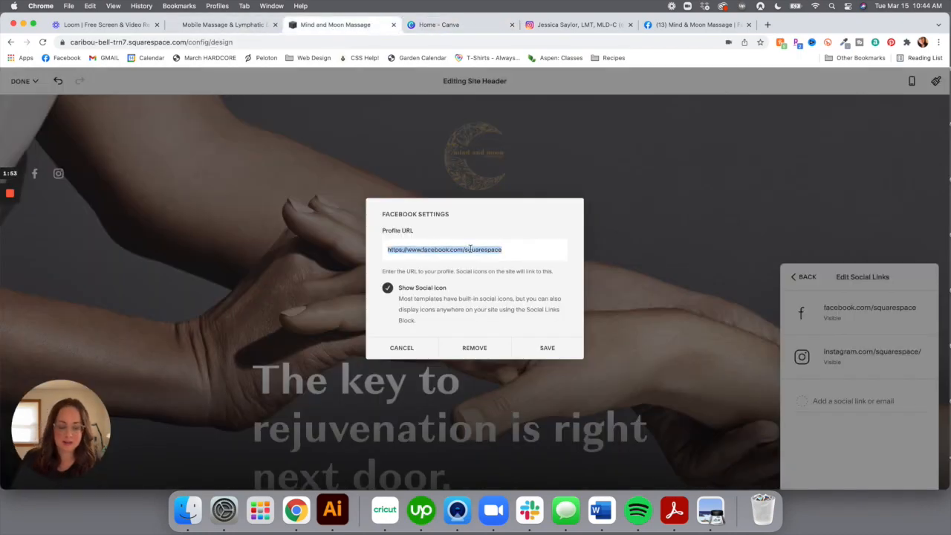
key(super+v)
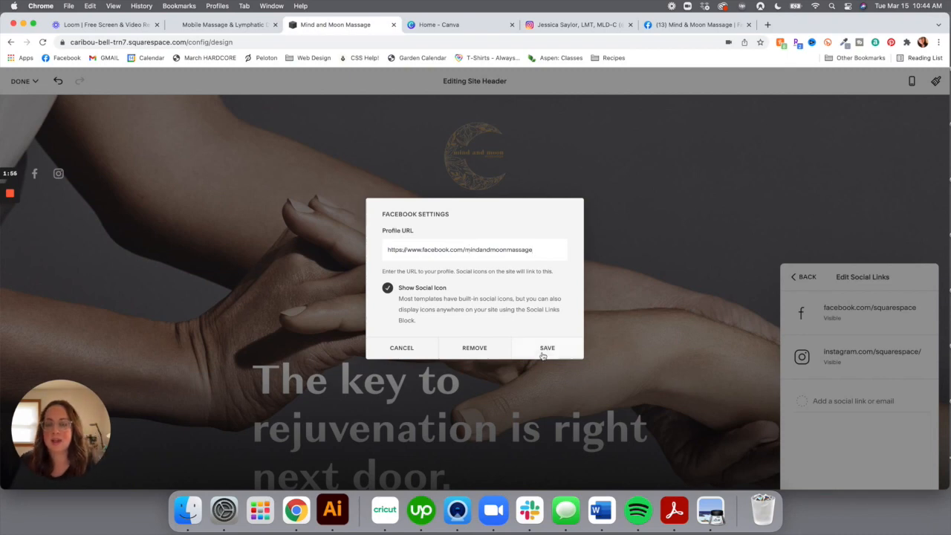
click(543, 349)
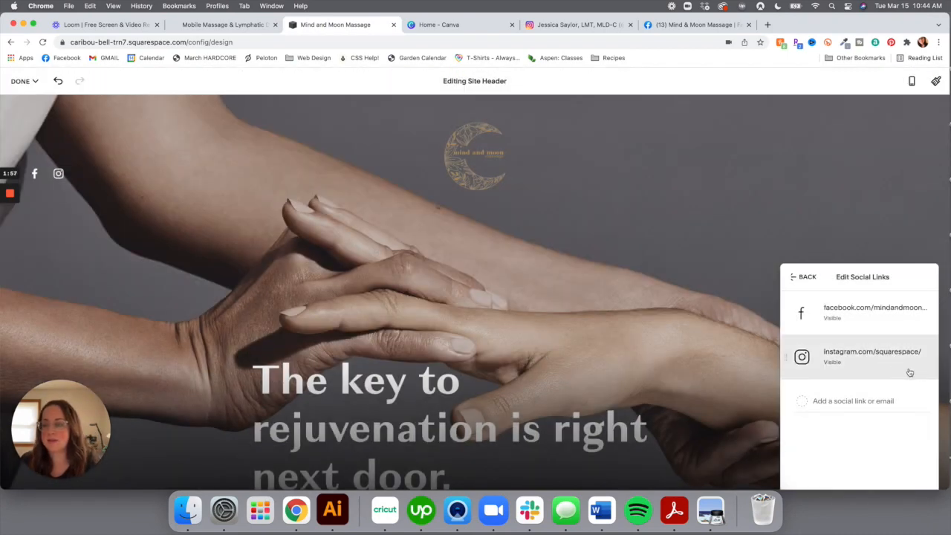
click(884, 357)
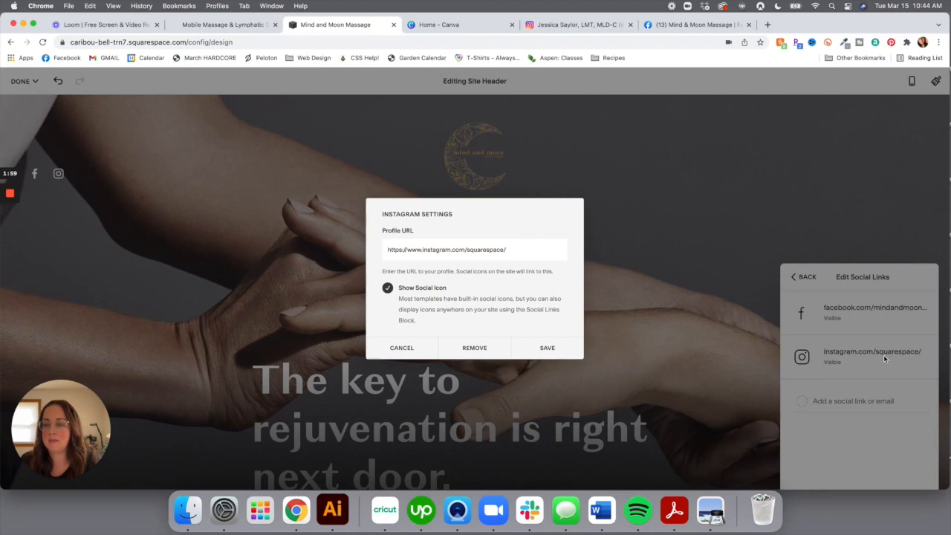
click(569, 26)
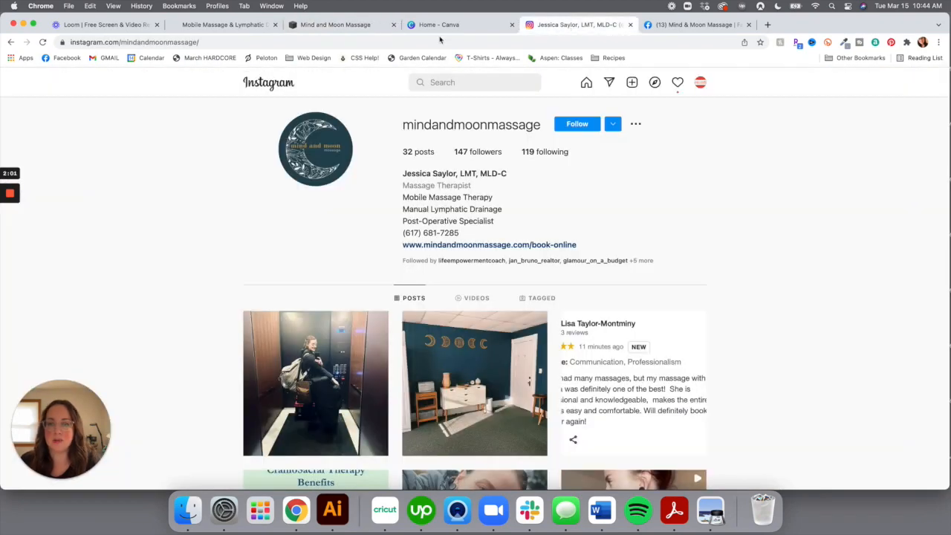
Copy the Instagram profile URL and paste it over the Instagram link's default Profile URL
click(304, 42)
key(super+c)
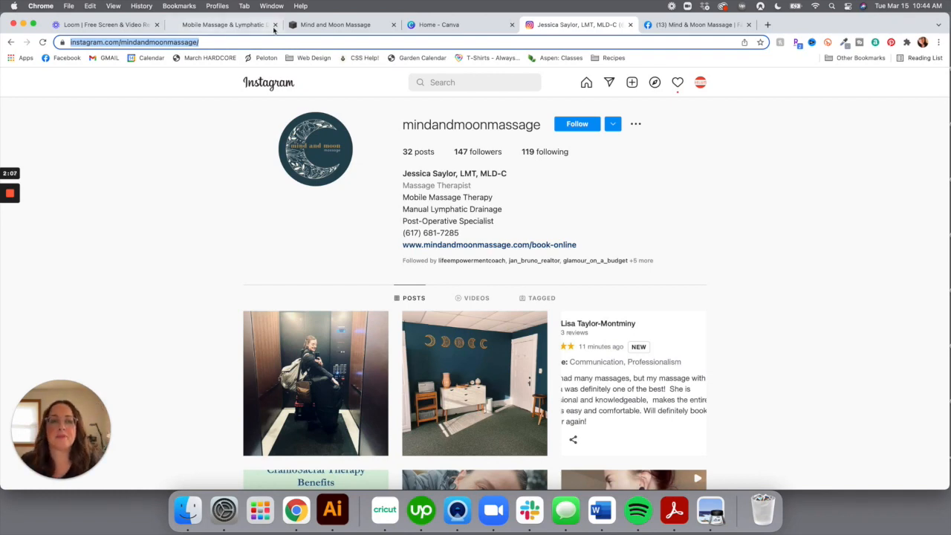
click(335, 25)
triple_click(472, 252)
key(super+v)
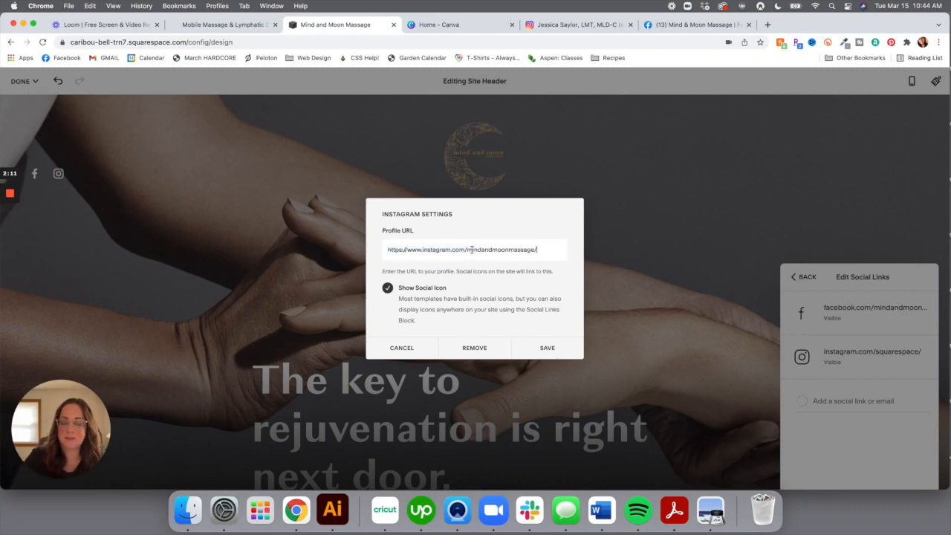
Save the Instagram link and header edits, test the Instagram icon, then close the Instagram tab
click(551, 344)
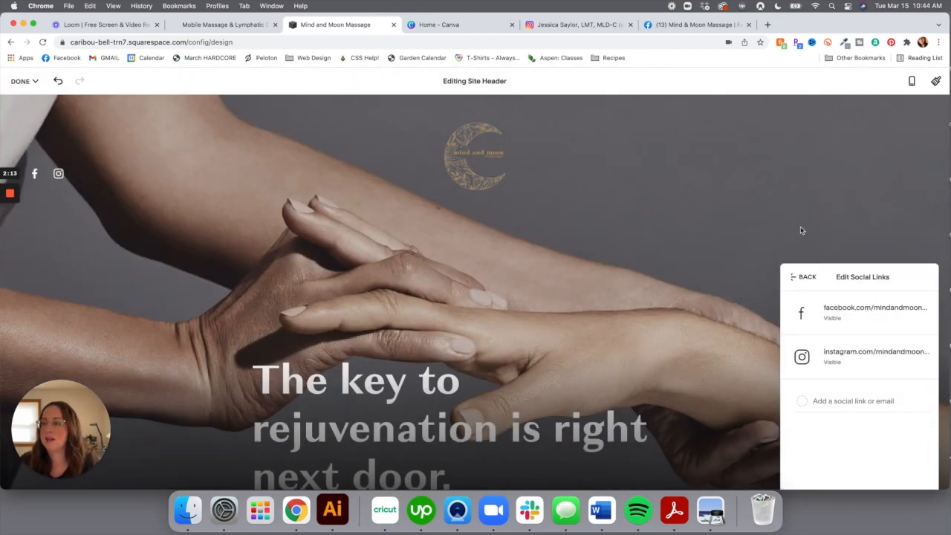
click(876, 194)
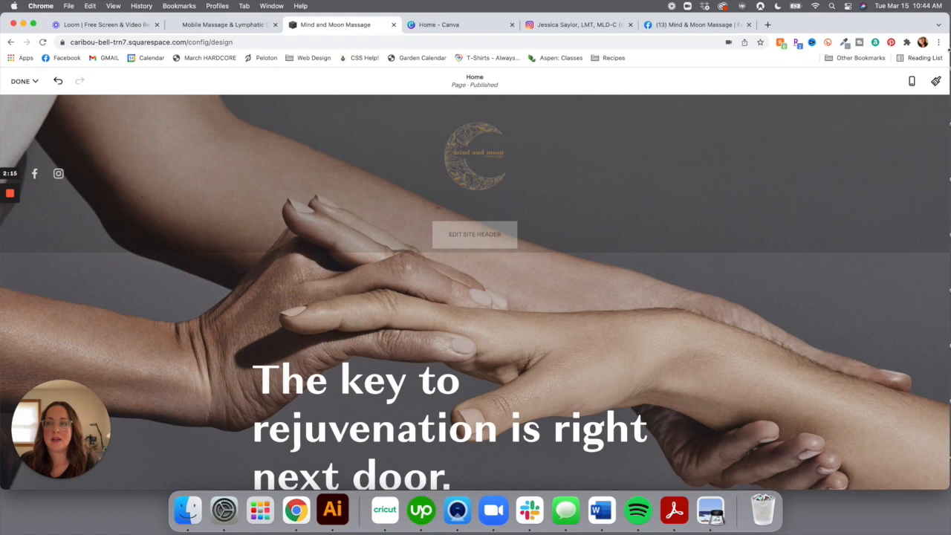
click(22, 81)
click(25, 98)
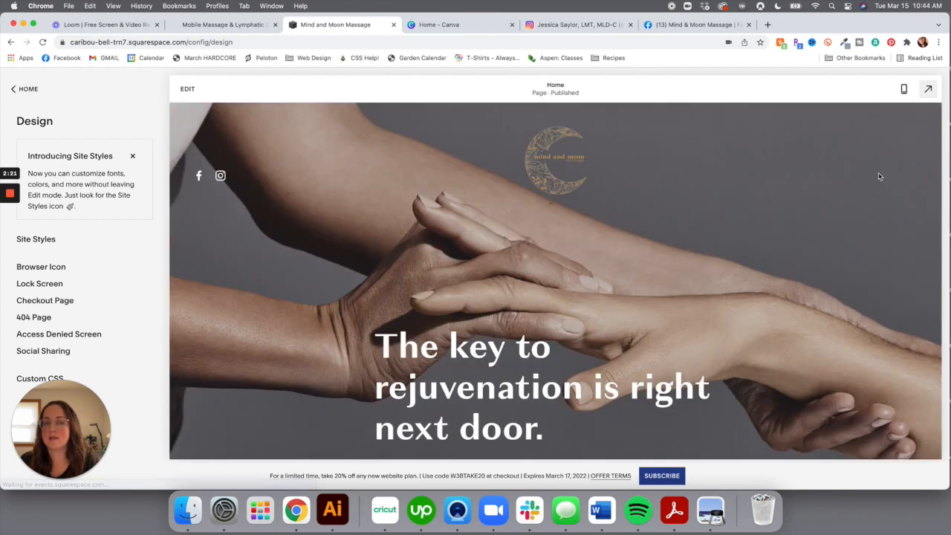
click(220, 176)
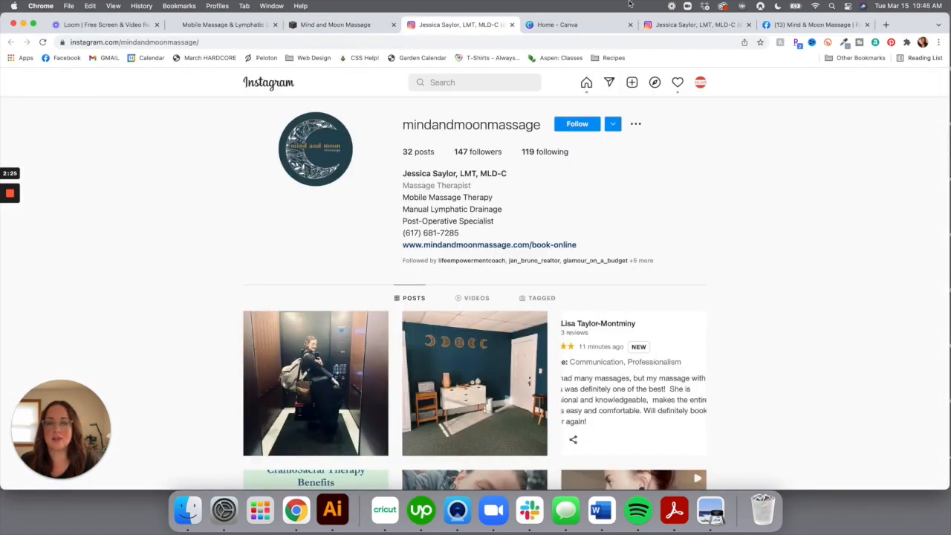
click(512, 24)
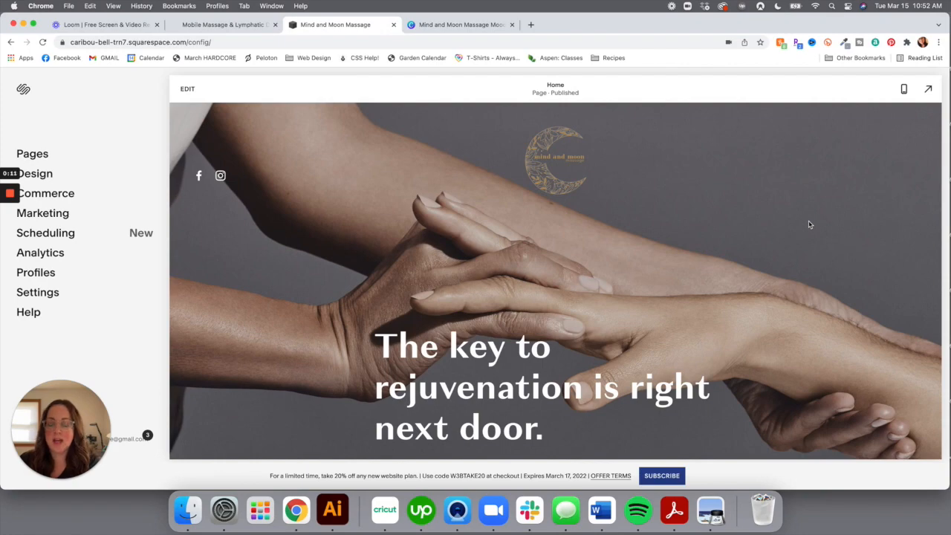
Review the Canva mood board's hex colour swatches, then go back to the Squarespace site
click(477, 26)
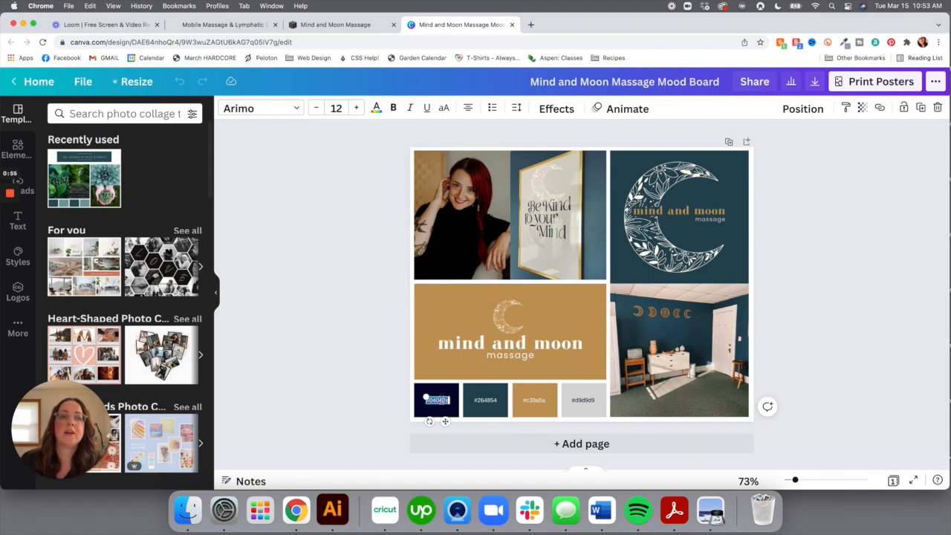
click(332, 26)
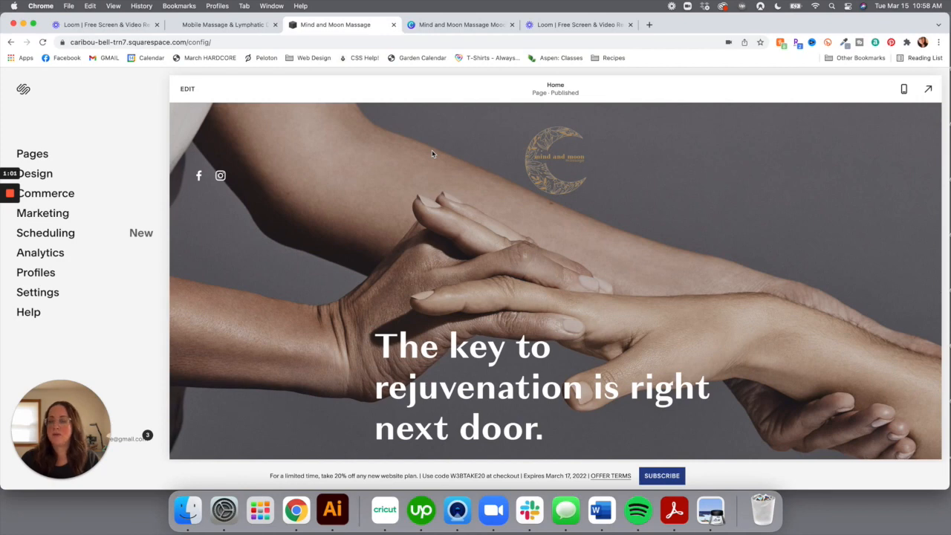
Go to Design > Site Styles > Colors and open the Palette Editor
click(43, 175)
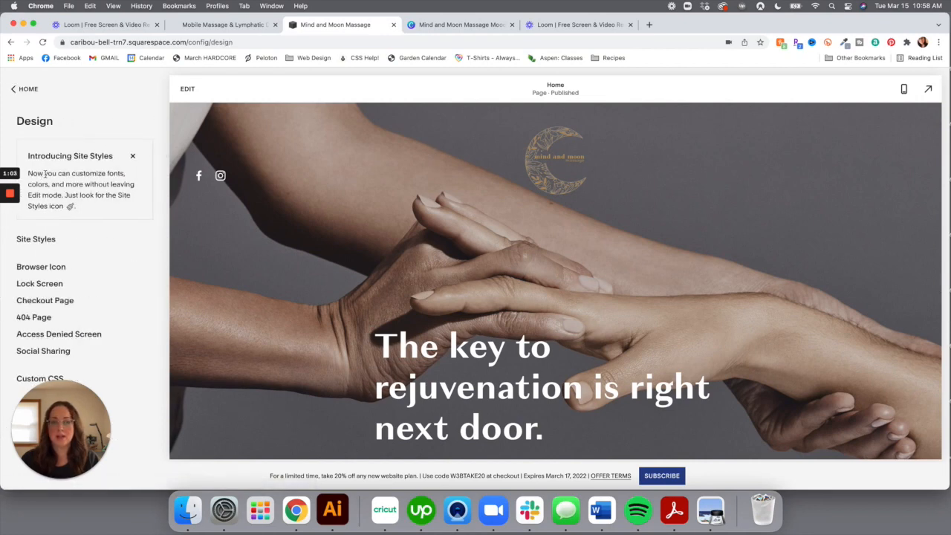
click(36, 239)
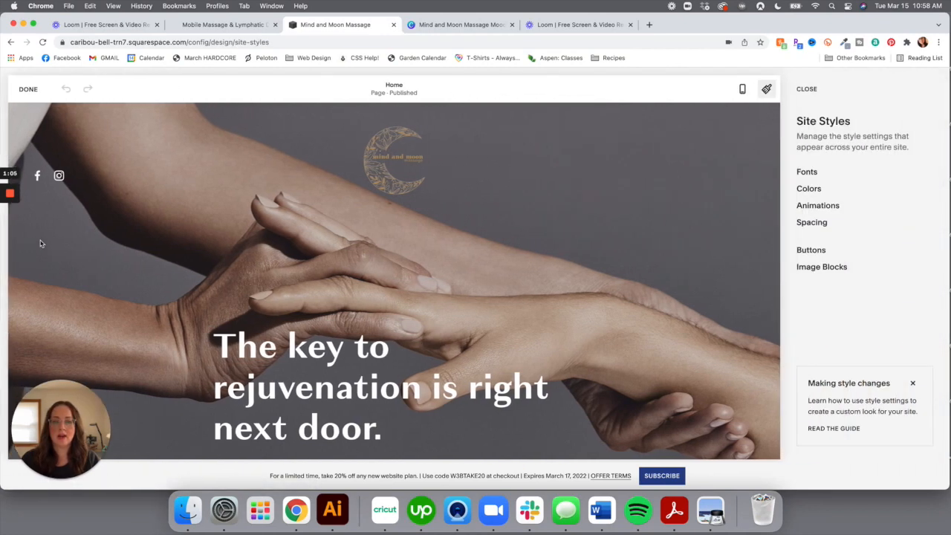
click(810, 189)
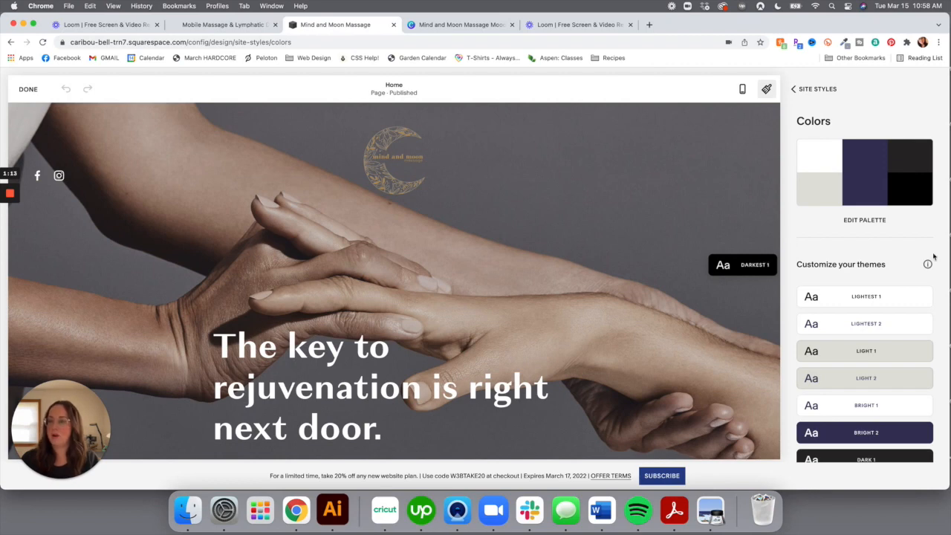
click(871, 223)
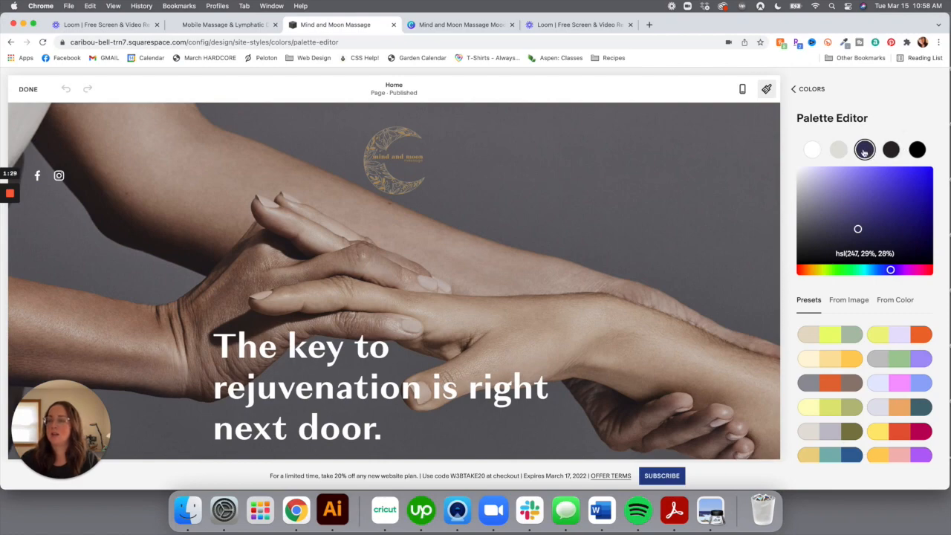
Replace the purple palette colour with the mood board's teal #264854
click(467, 24)
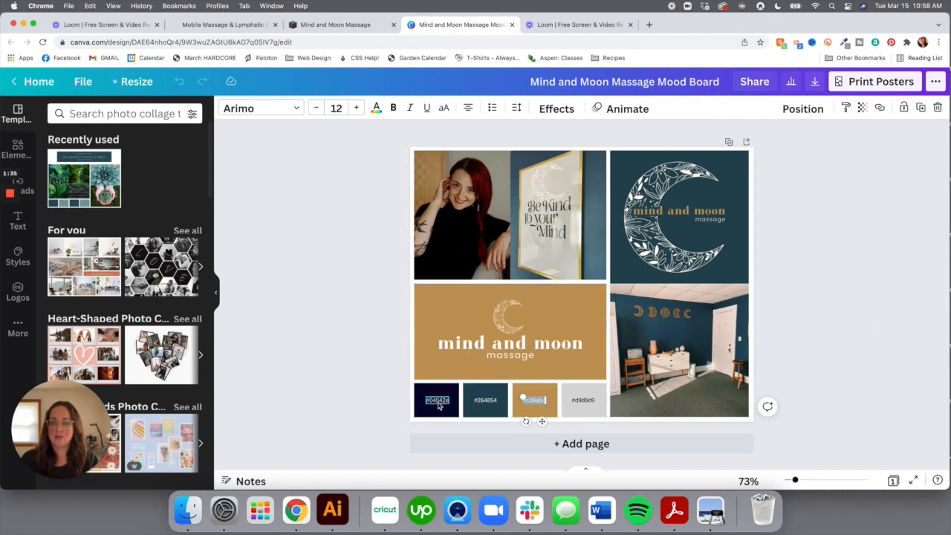
double_click(487, 401)
key(super+c)
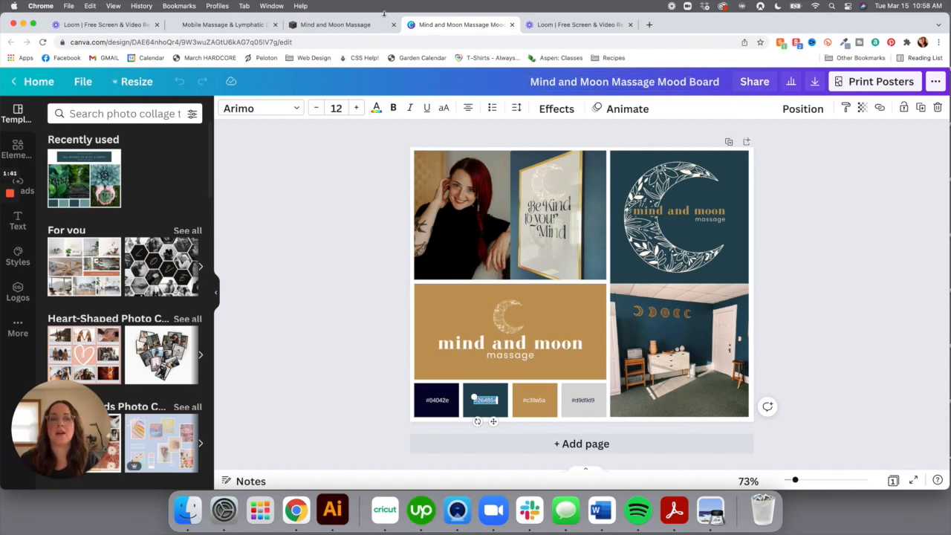
click(345, 29)
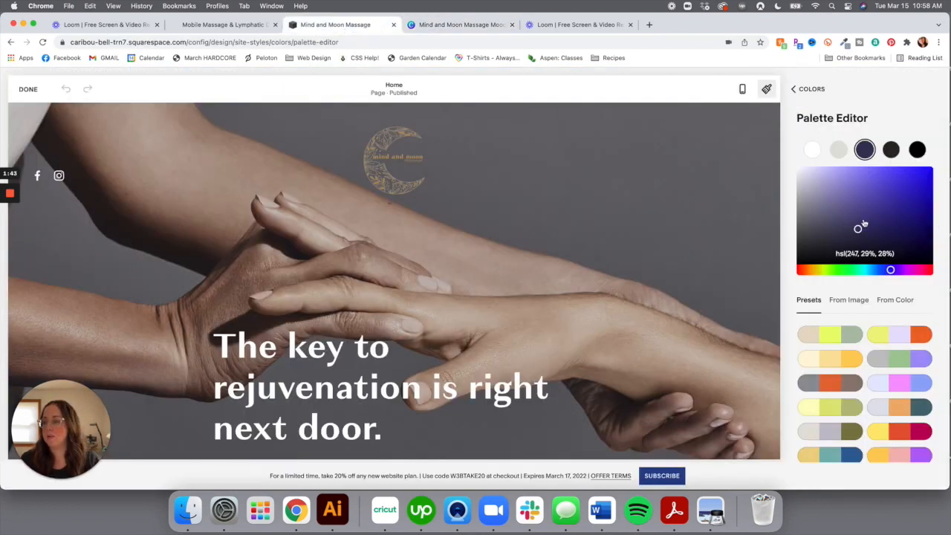
click(862, 253)
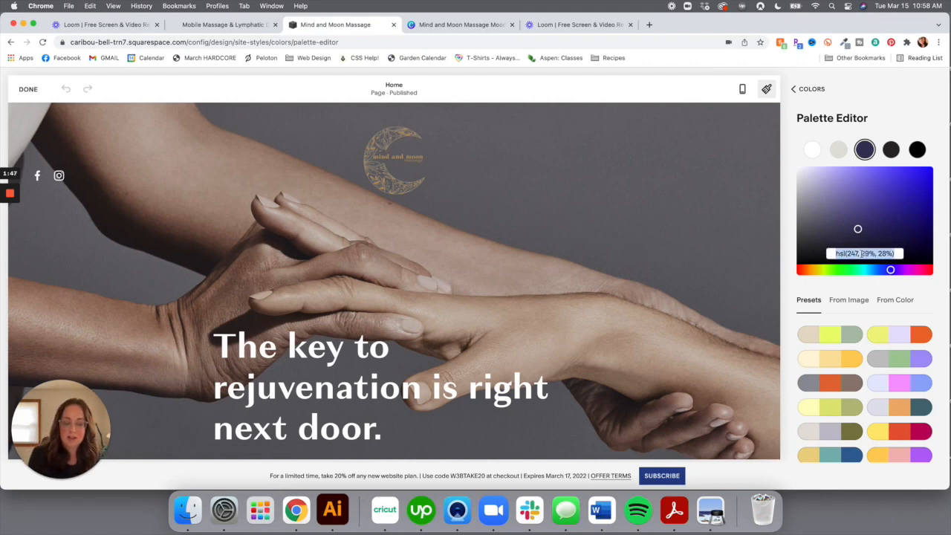
key(super+v)
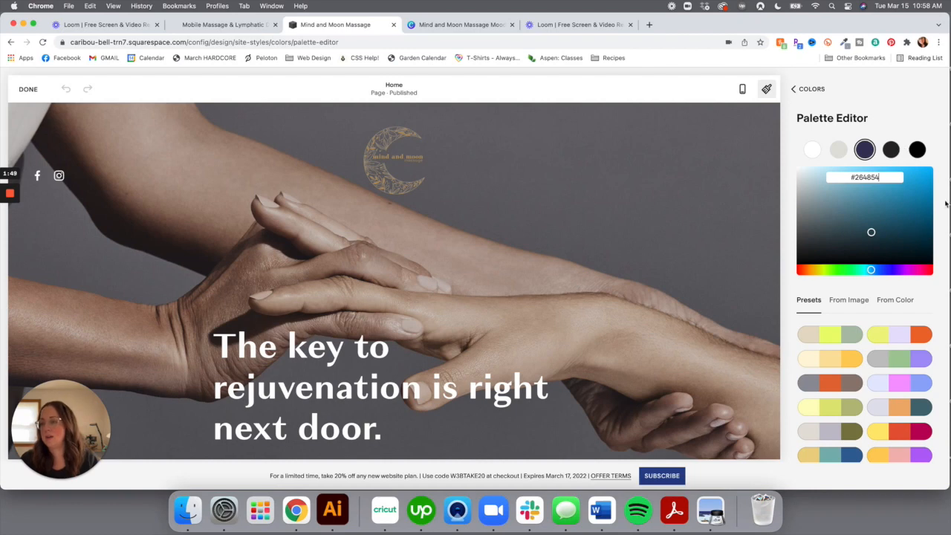
key(Return)
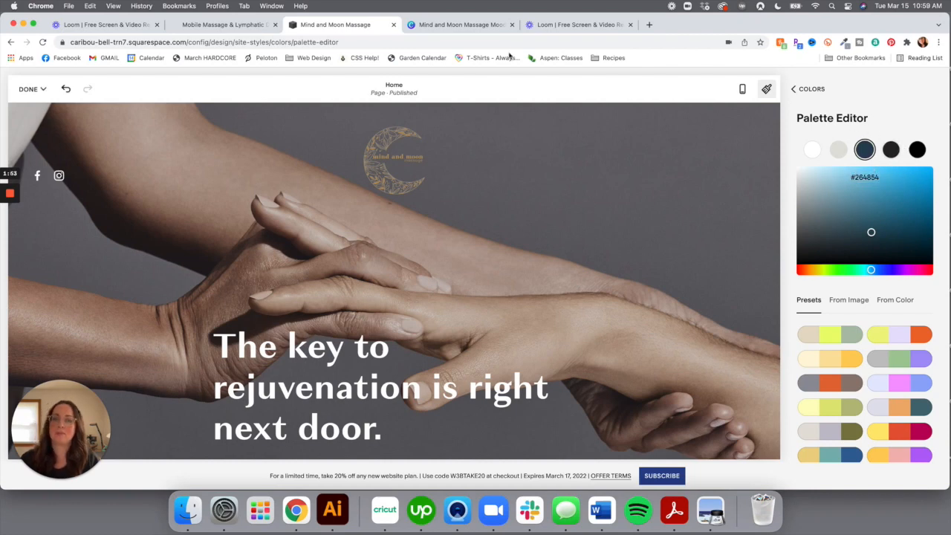
Replace the light grey palette colour with the gold #C39A5A
click(476, 28)
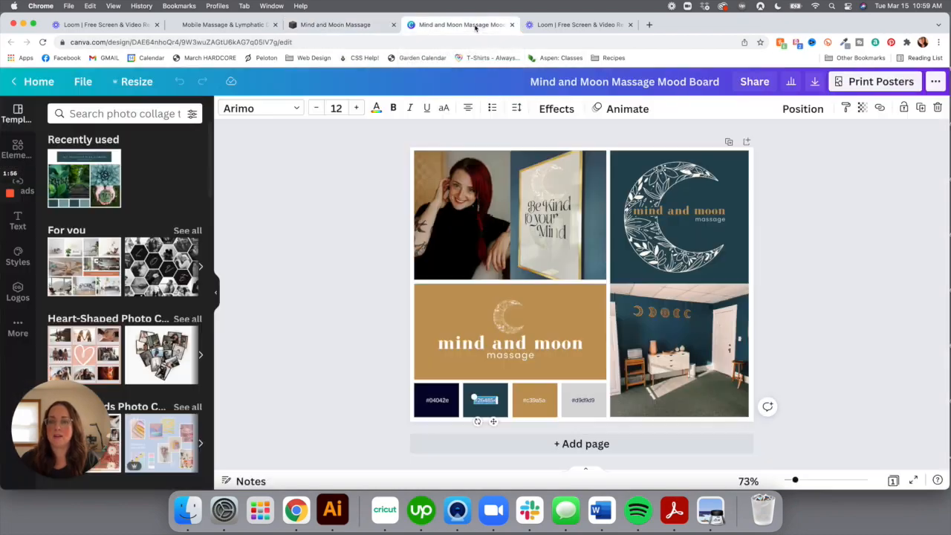
double_click(535, 402)
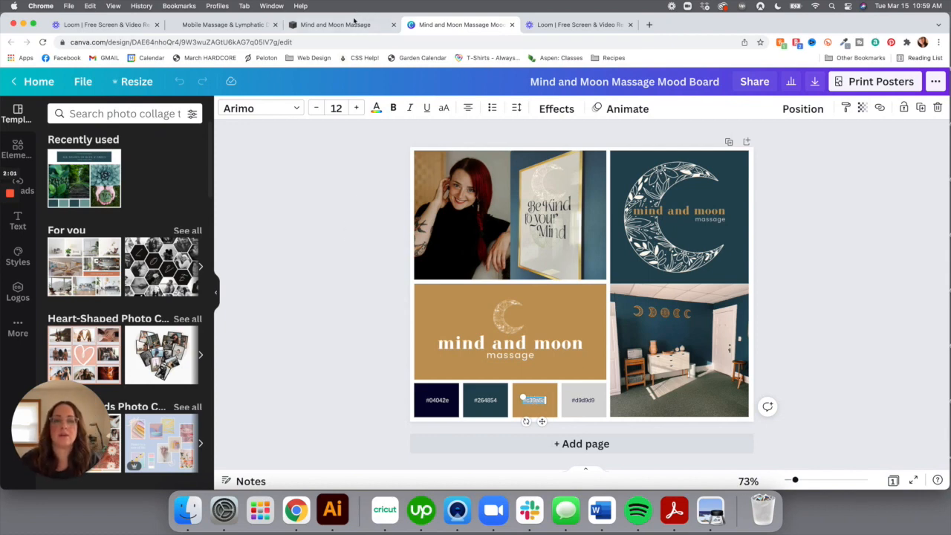
click(350, 25)
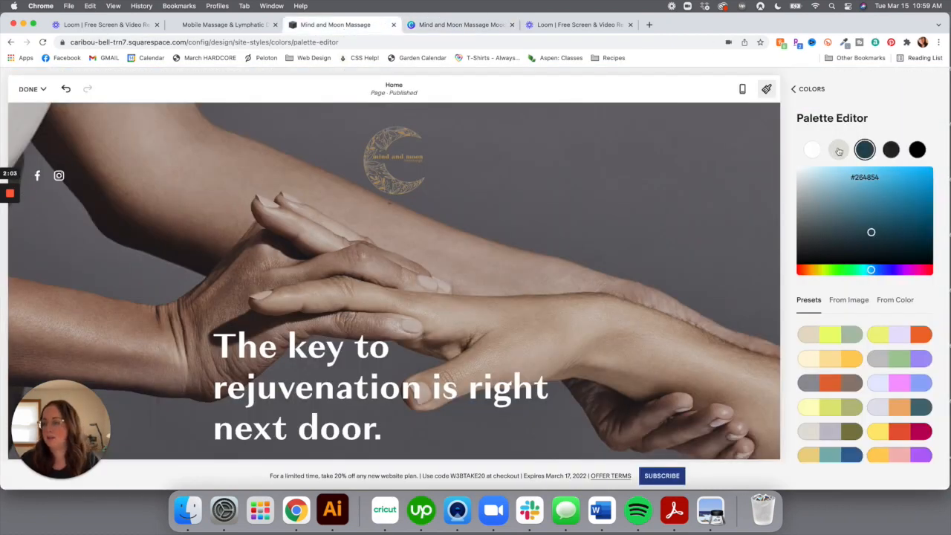
click(839, 151)
double_click(860, 253)
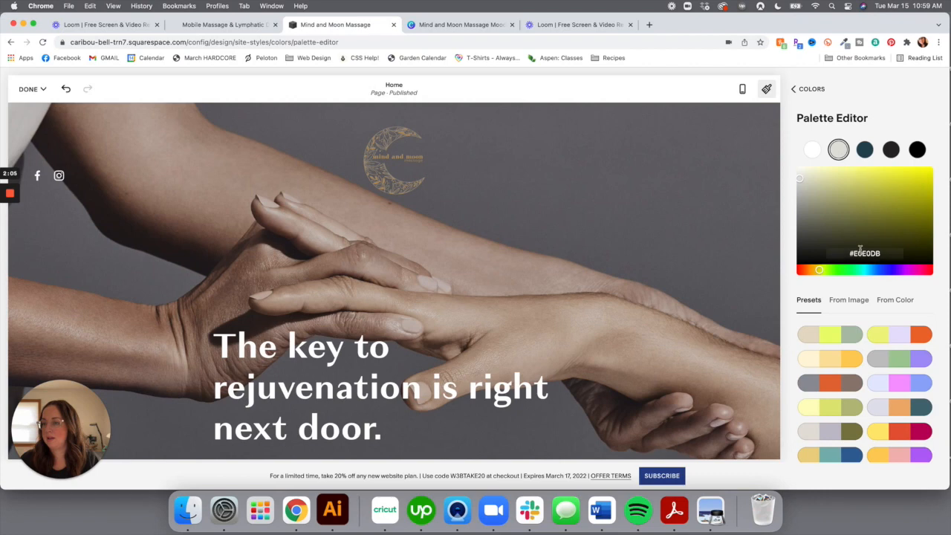
text(C39A5A)
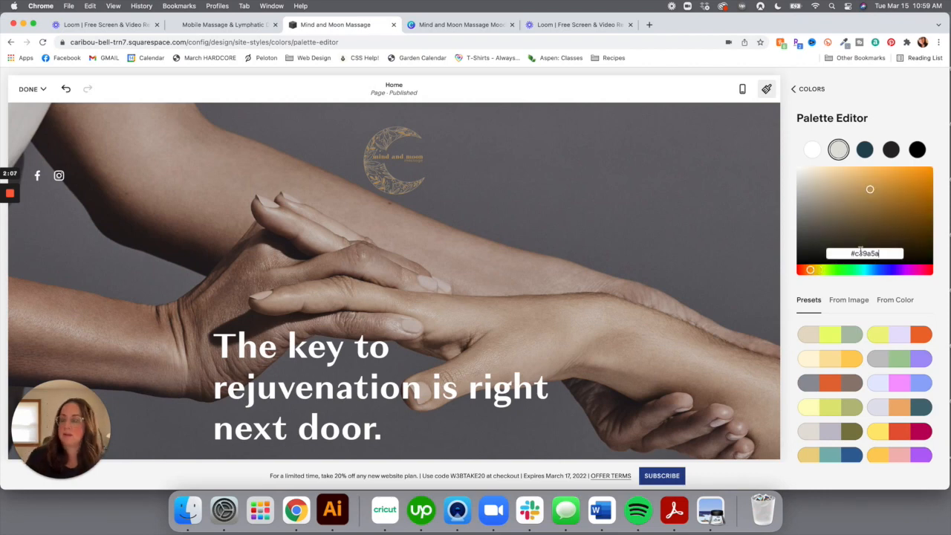
key(Return)
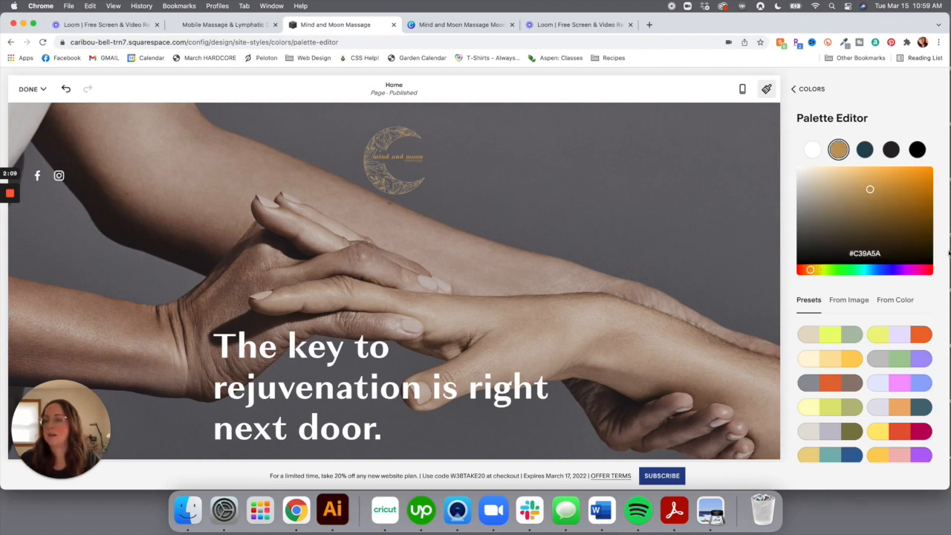
Replace the dark grey palette colour with the navy #04042E
click(434, 29)
double_click(427, 400)
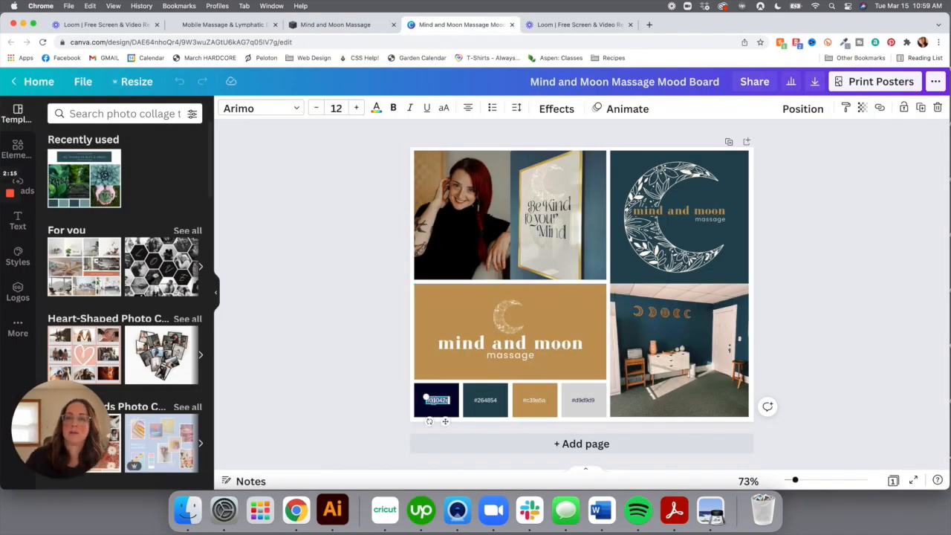
click(355, 30)
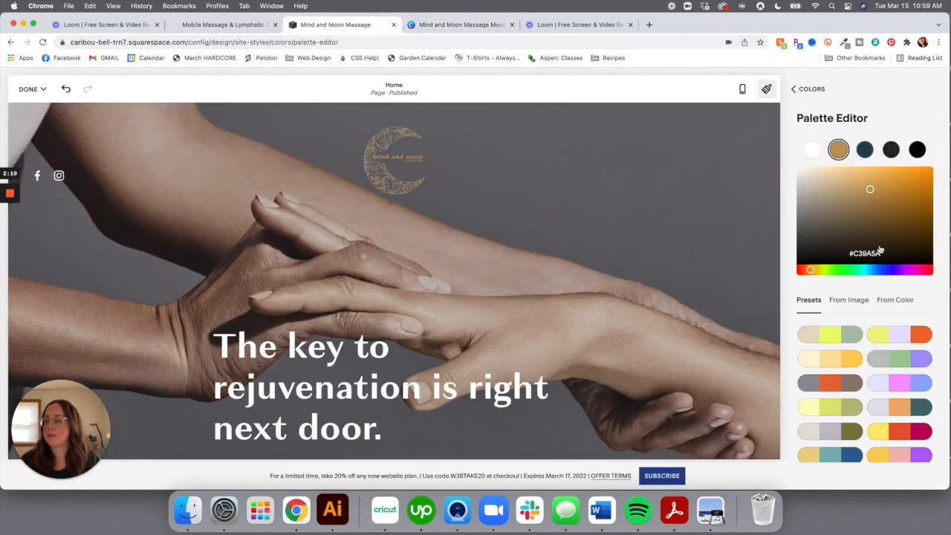
click(891, 150)
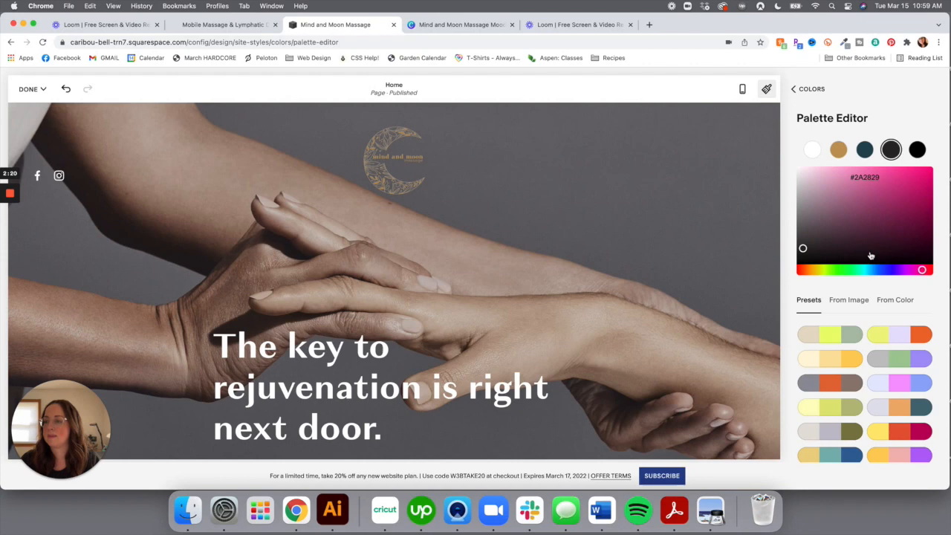
double_click(870, 178)
double_click(870, 178)
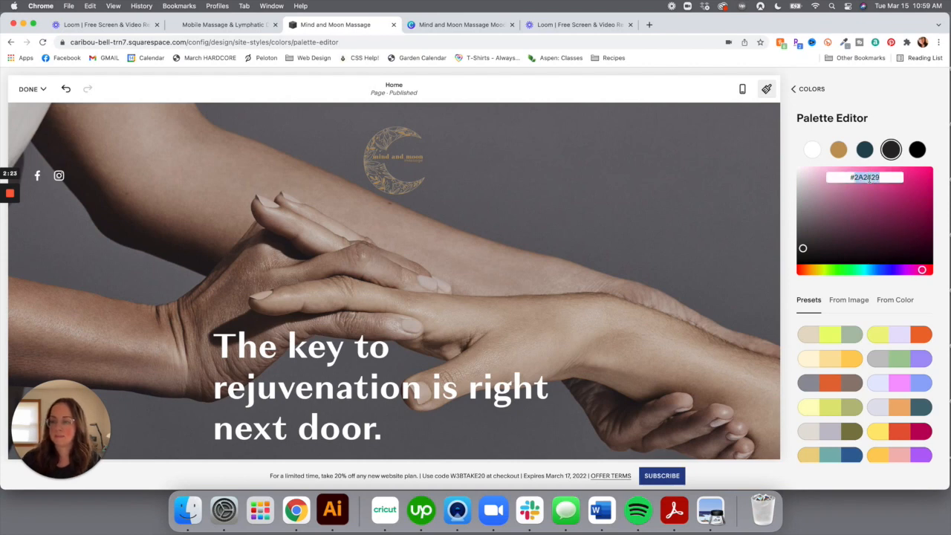
text(04042E)
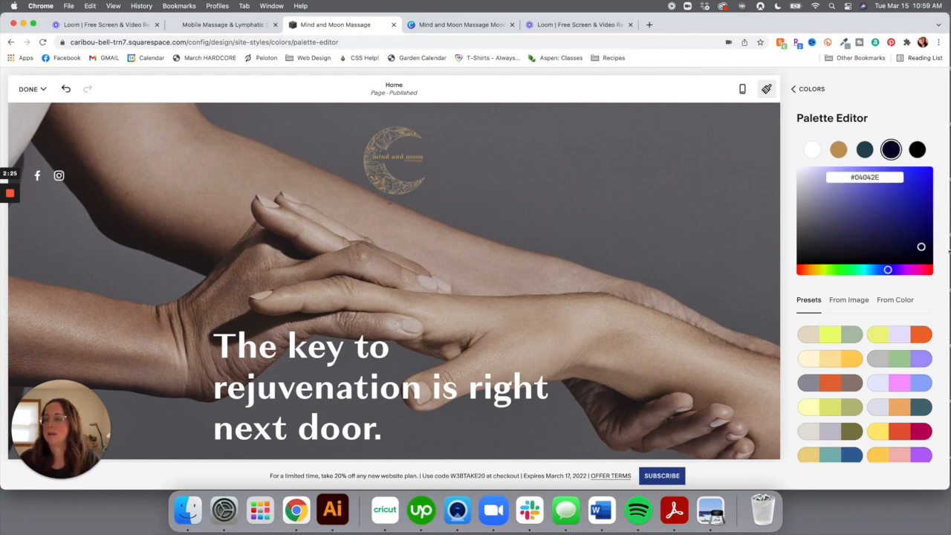
key(Return)
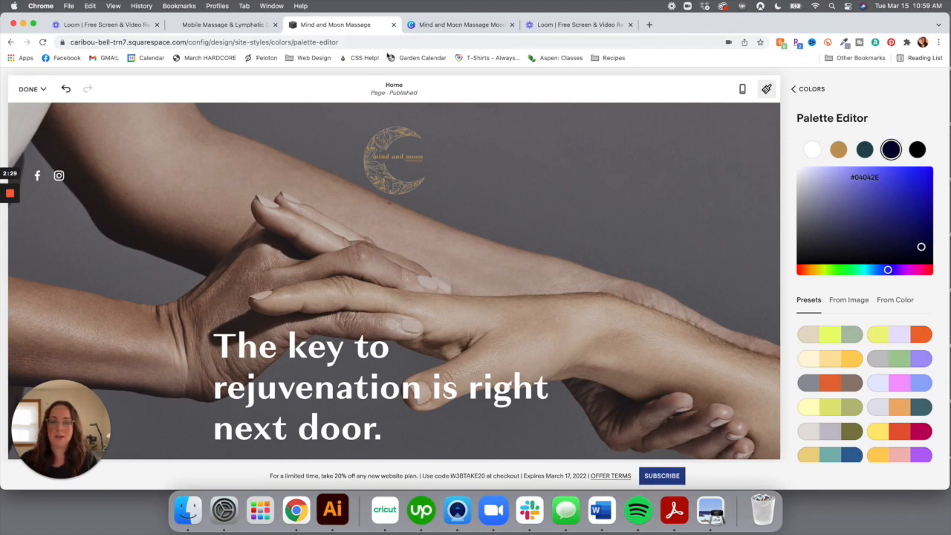
click(466, 27)
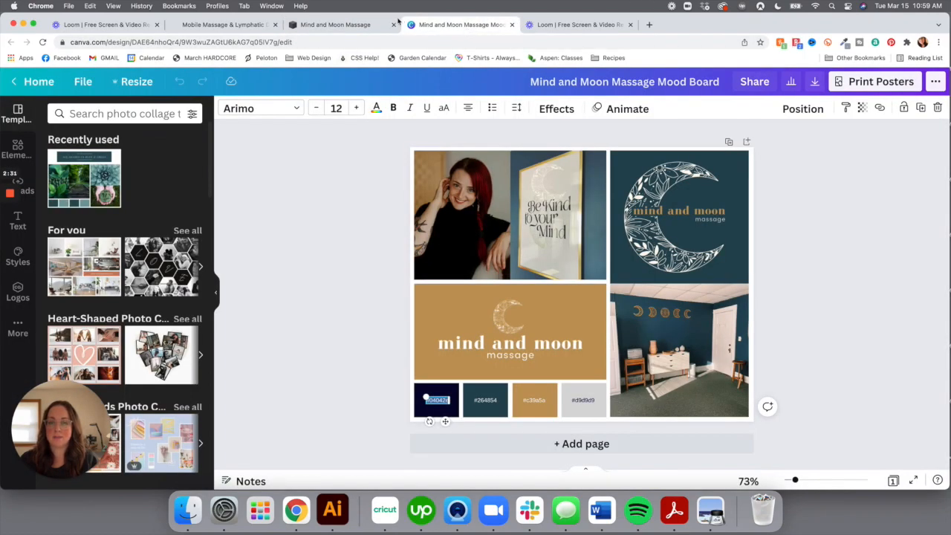
click(361, 27)
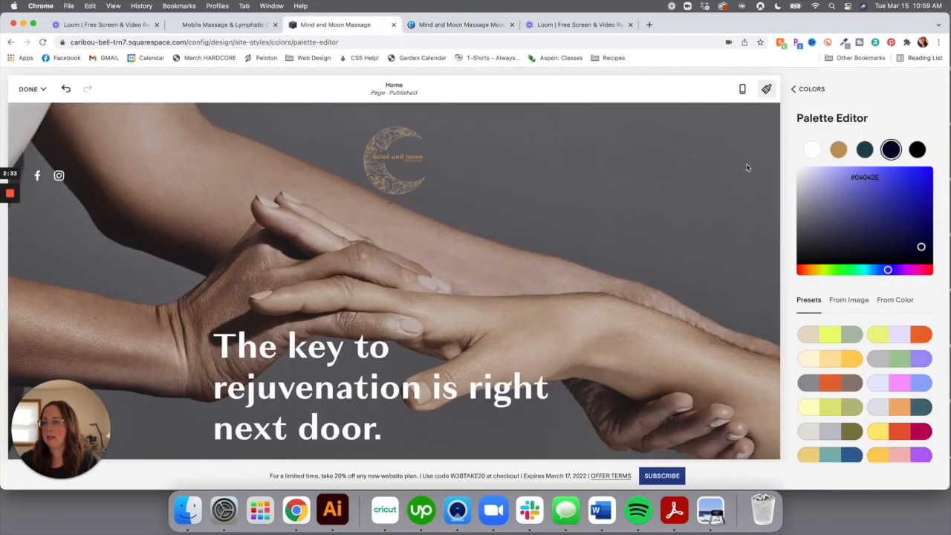
From the colour themes overview, open the hero section's Darkest 1 theme colours
click(812, 90)
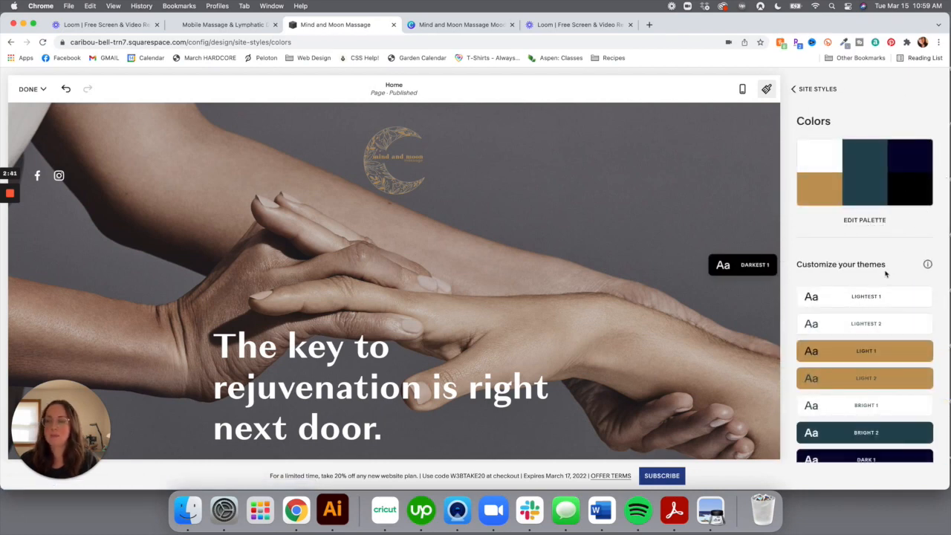
scroll(844, 295, down, 3)
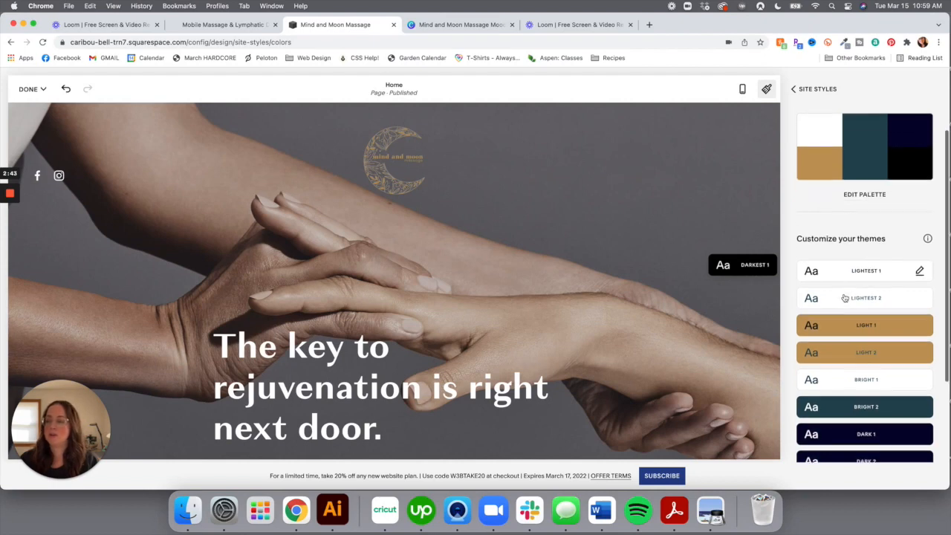
scroll(845, 297, down, 2)
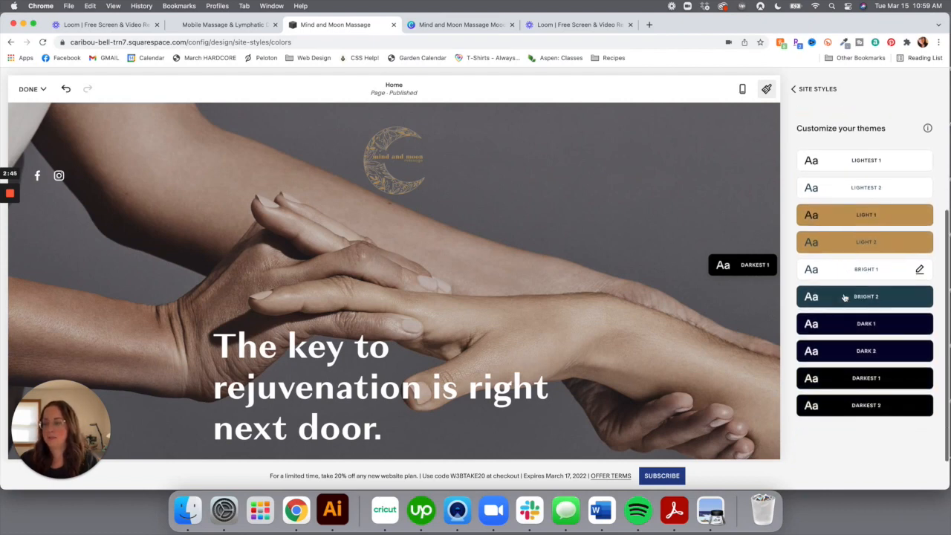
scroll(580, 300, down, 5)
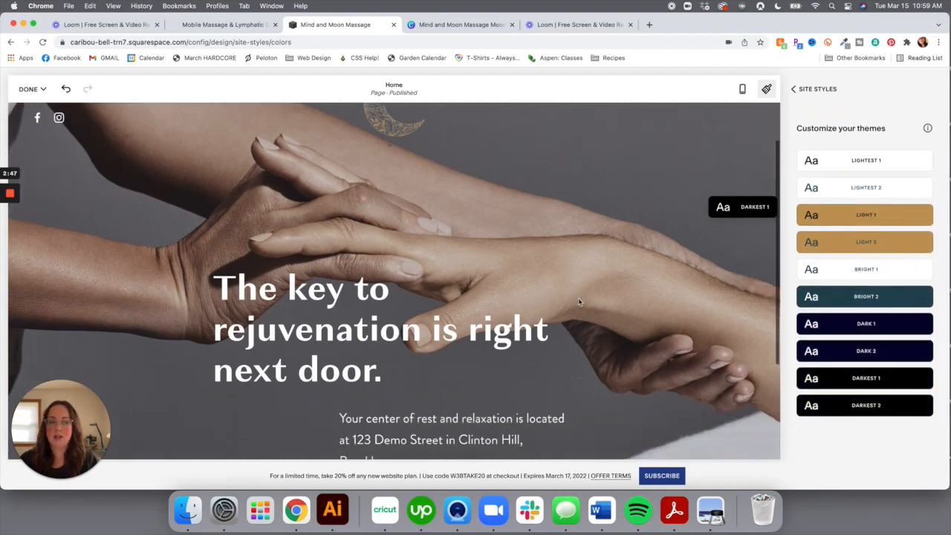
scroll(580, 301, up, 5)
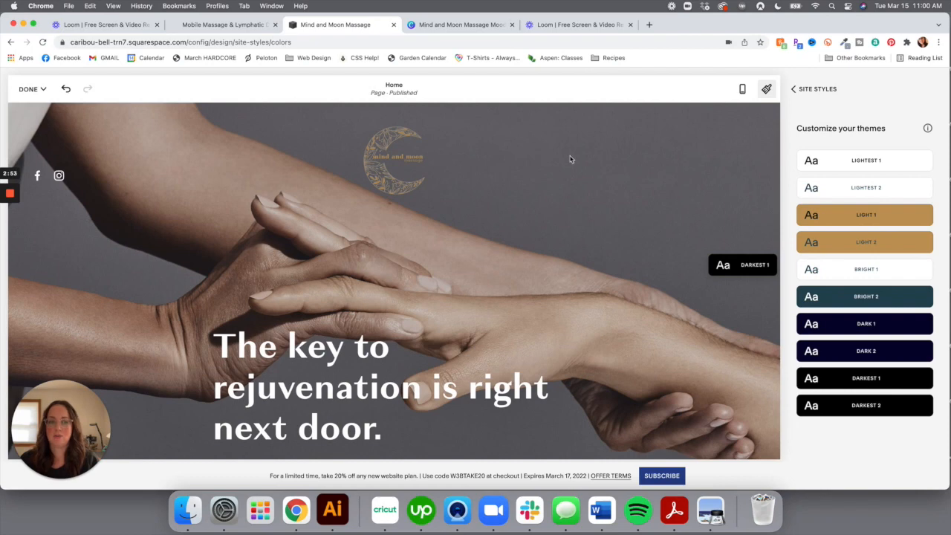
click(744, 266)
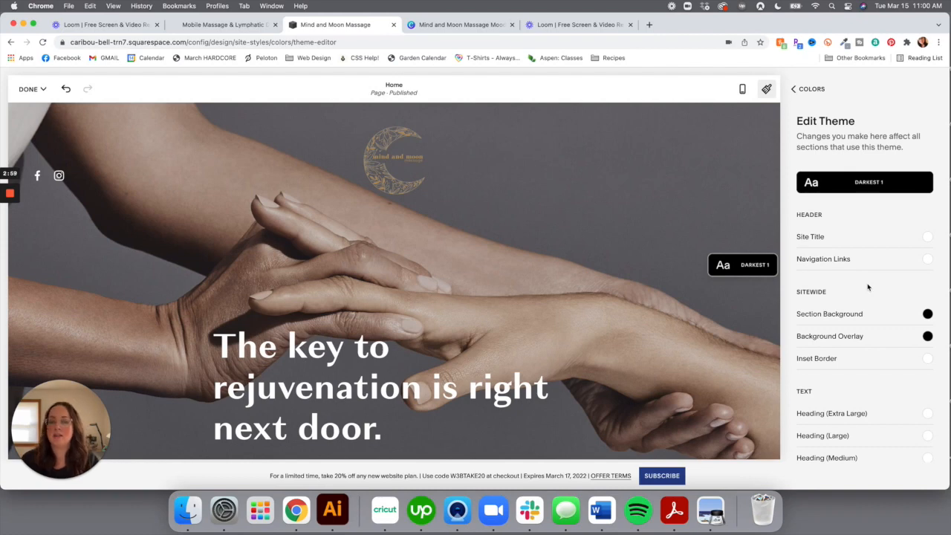
Review the Darkest 1 theme colours, then go back to the palette and theme list
scroll(868, 287, down, 3)
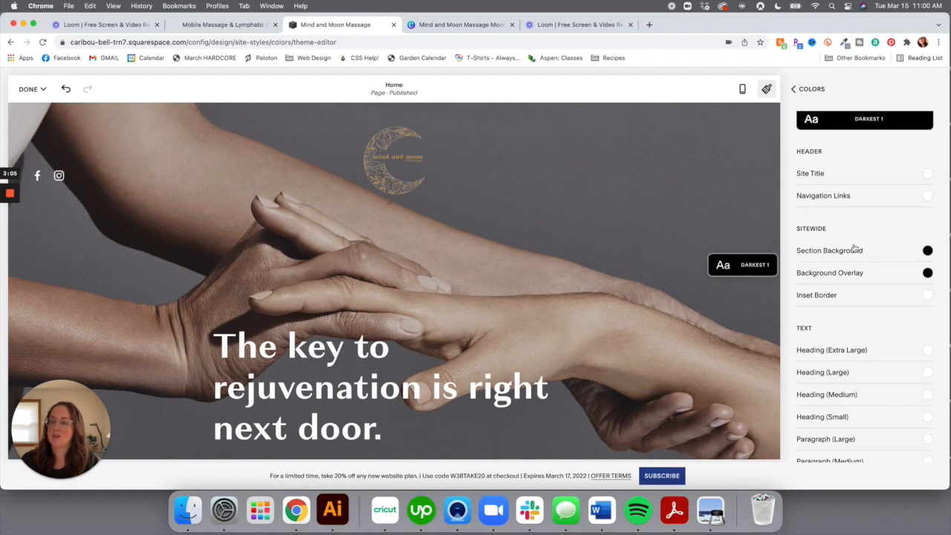
scroll(828, 279, down, 5)
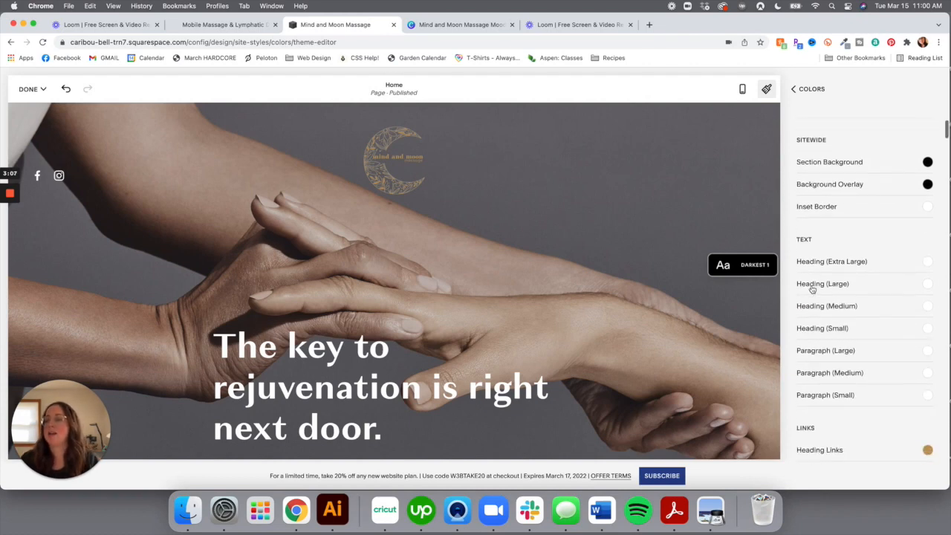
scroll(850, 223, down, 4)
scroll(848, 262, down, 5)
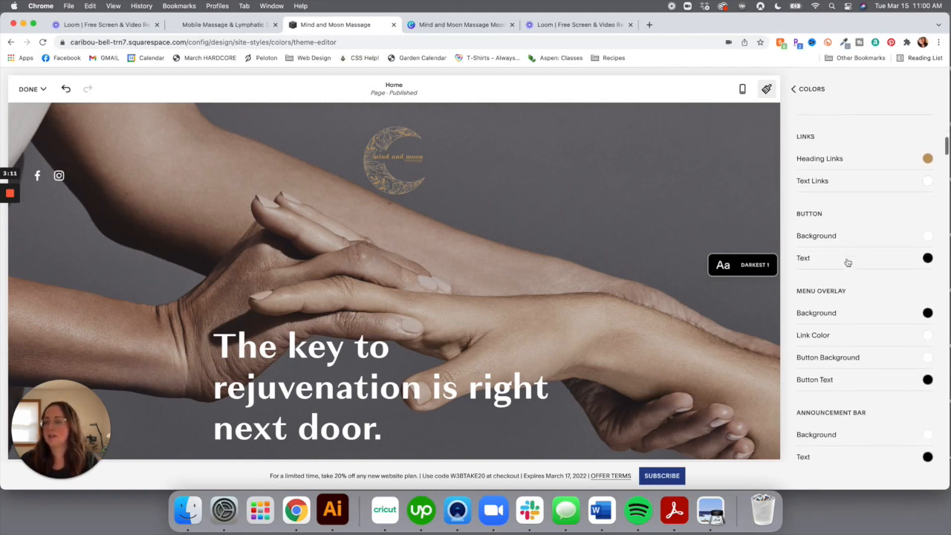
scroll(847, 262, down, 10)
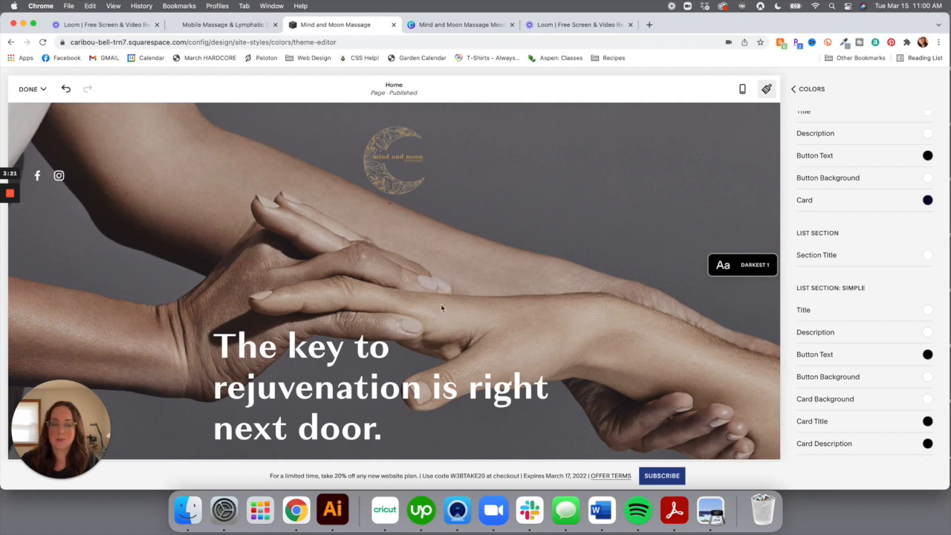
scroll(442, 307, down, 5)
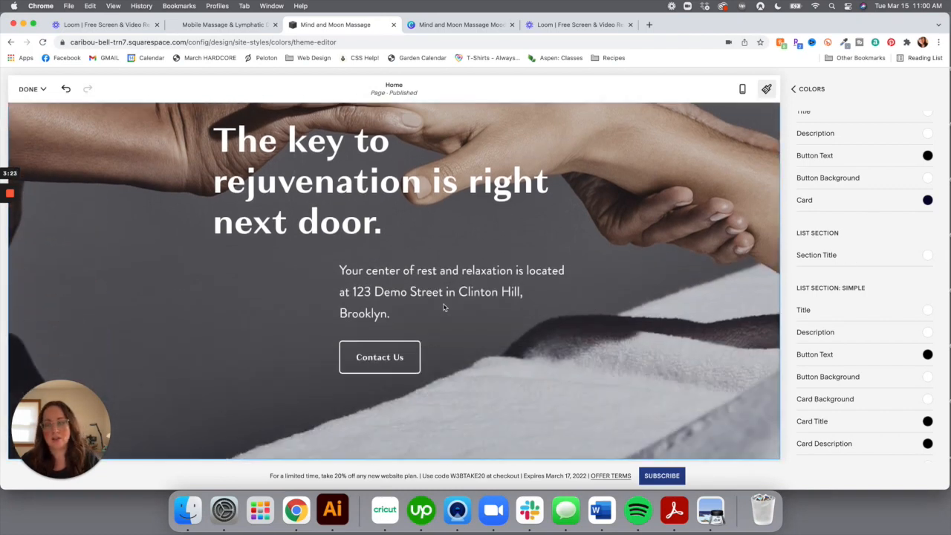
click(802, 90)
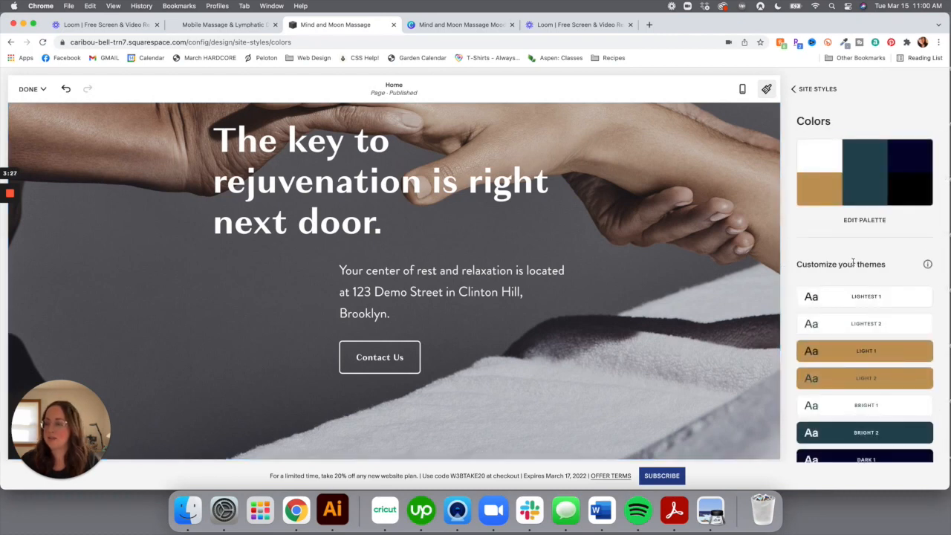
Open Design > Site Styles > Fonts to show the Granville font pack settings
click(793, 90)
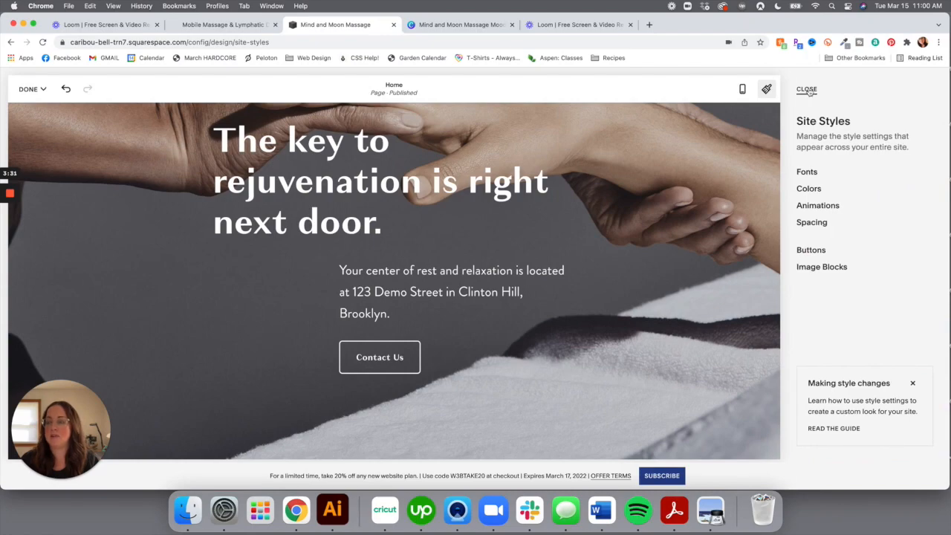
click(807, 90)
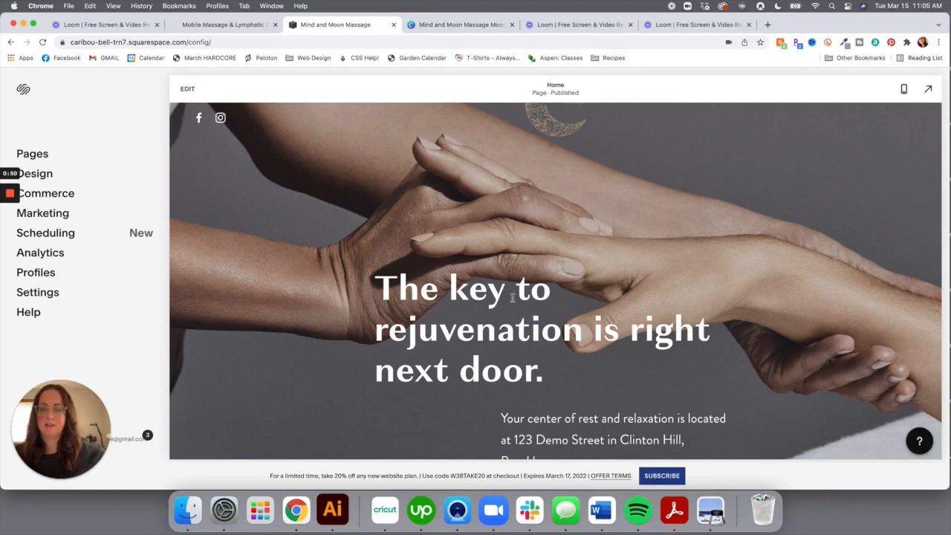
scroll(518, 218, down, 2)
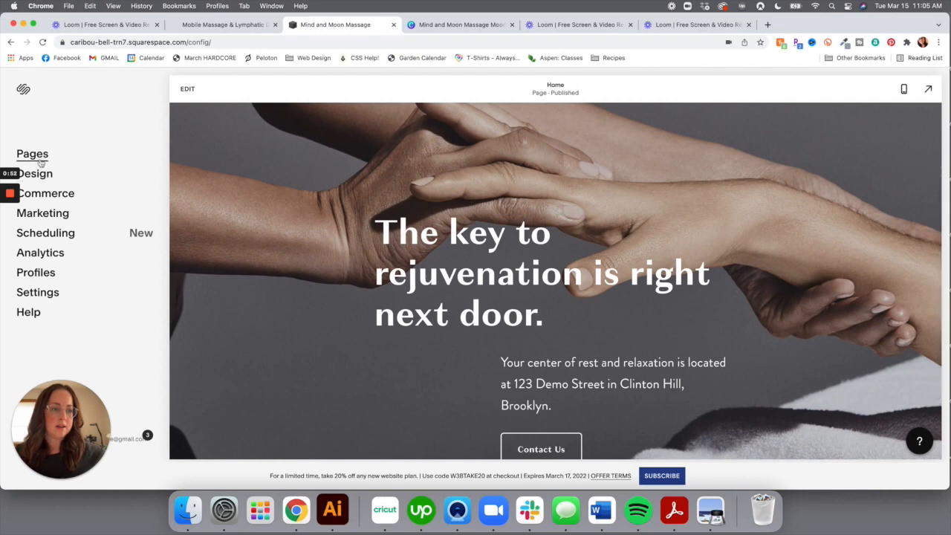
click(37, 174)
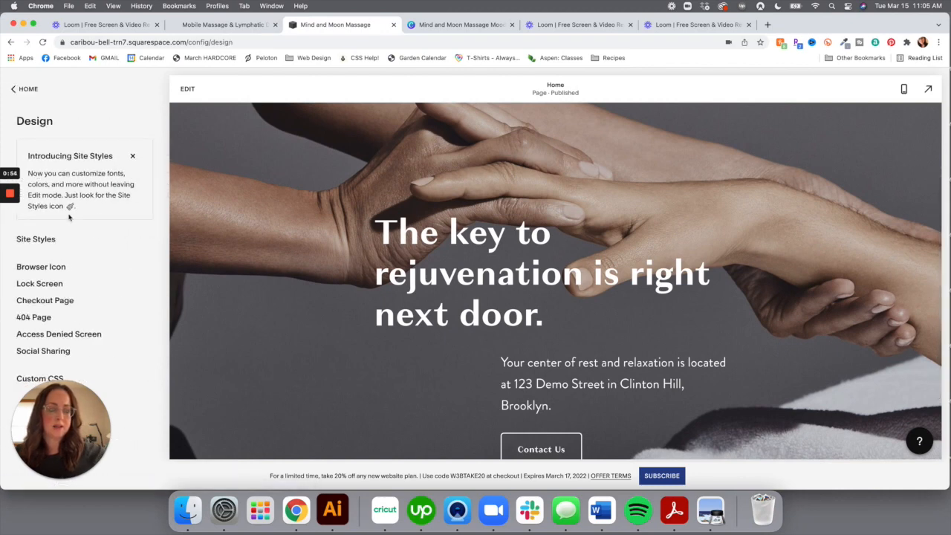
click(55, 242)
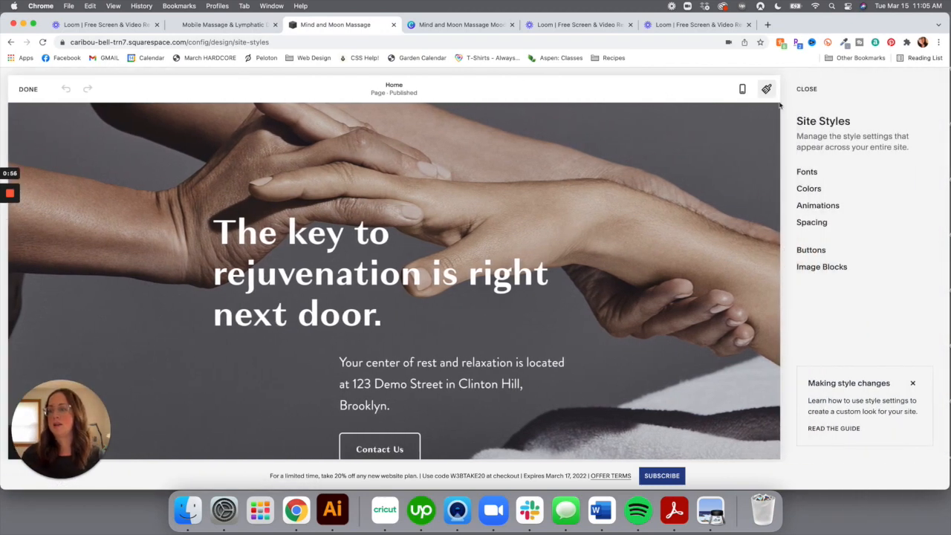
click(813, 173)
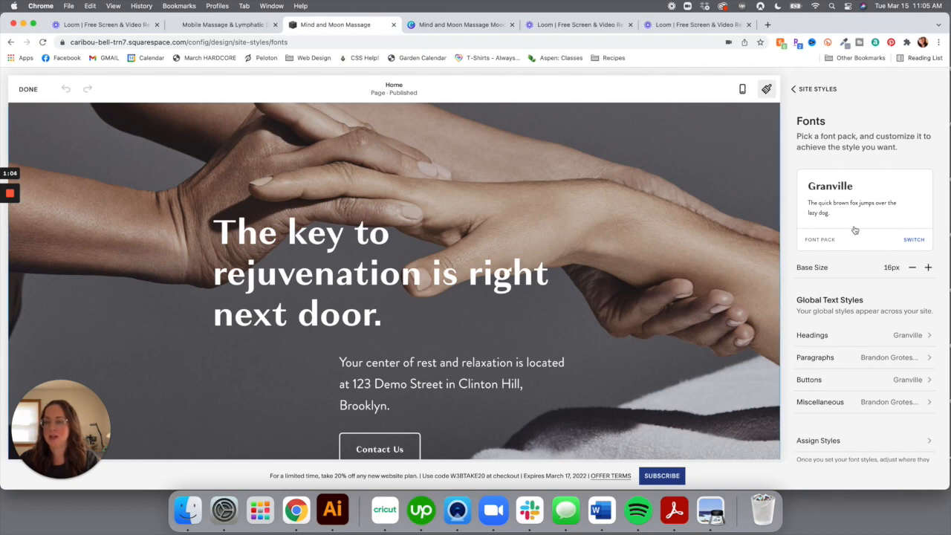
scroll(856, 281, down, 2)
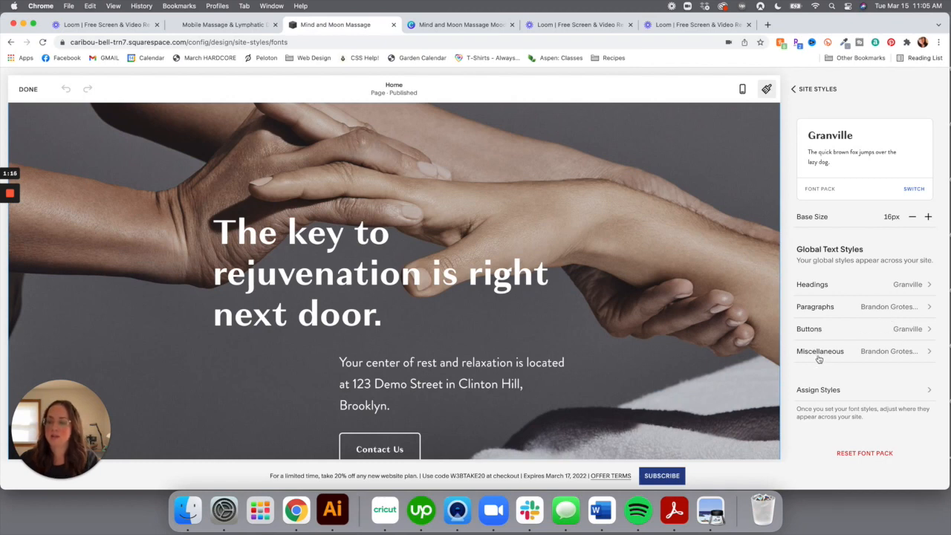
Try heading weight 400 in the Headings settings, then restore bold weight 700
click(853, 284)
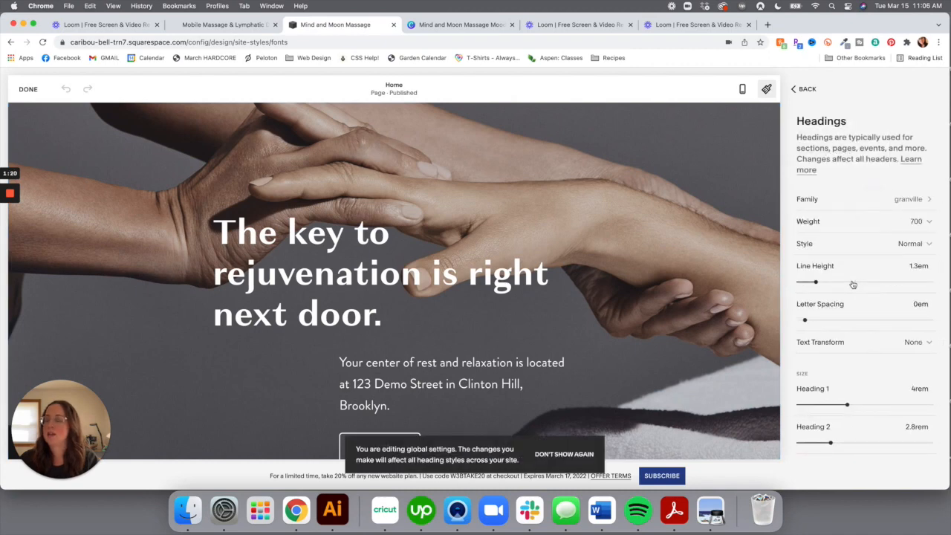
scroll(852, 281, down, 2)
click(862, 184)
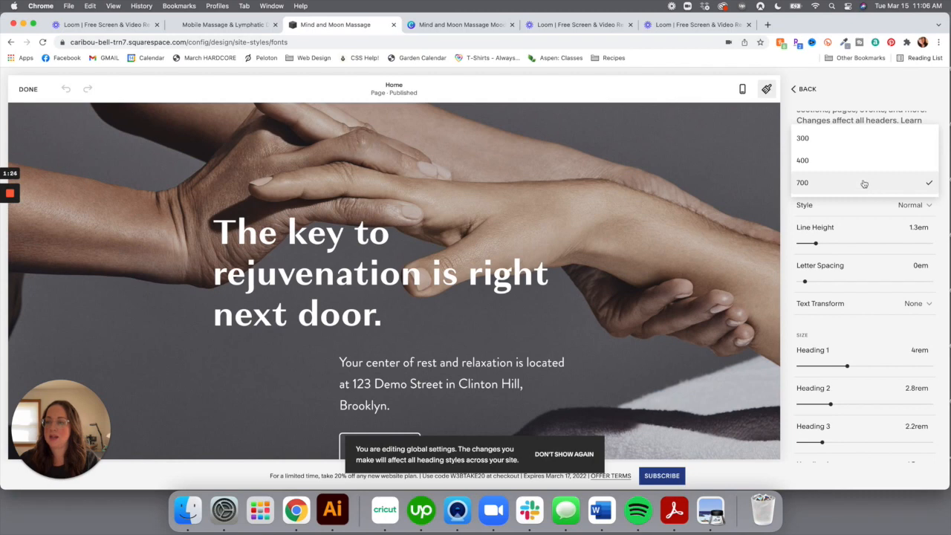
click(856, 170)
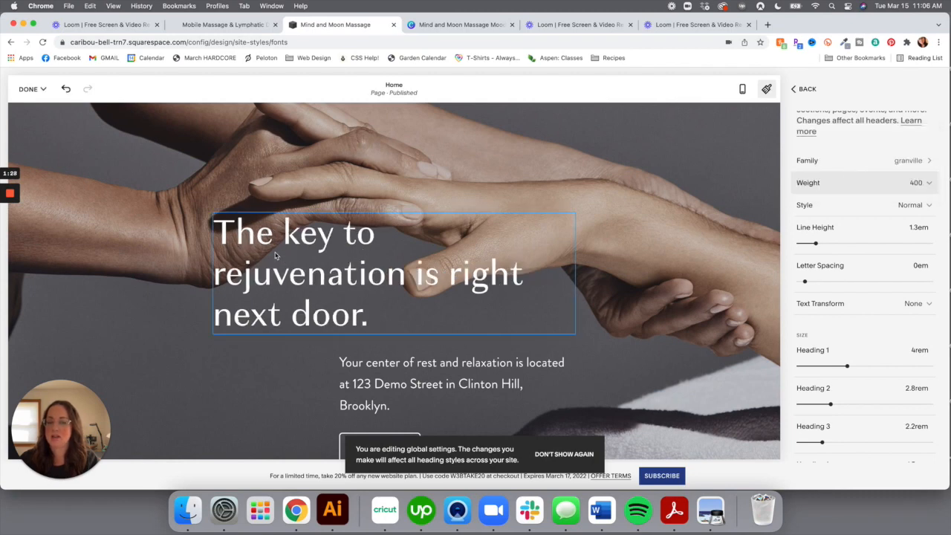
click(862, 185)
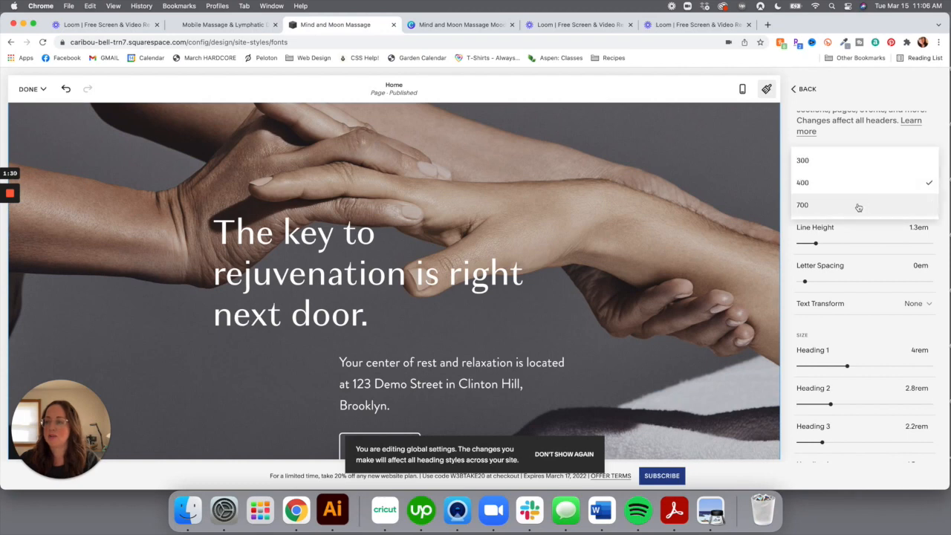
click(858, 207)
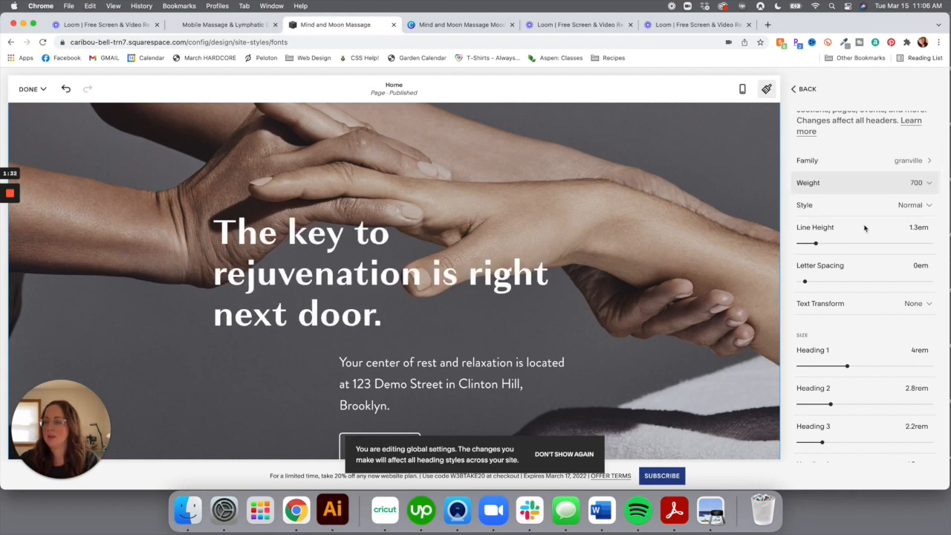
Preview italic, then give headings Normal style, 1.1em line height and -0.01em letter spacing
click(866, 214)
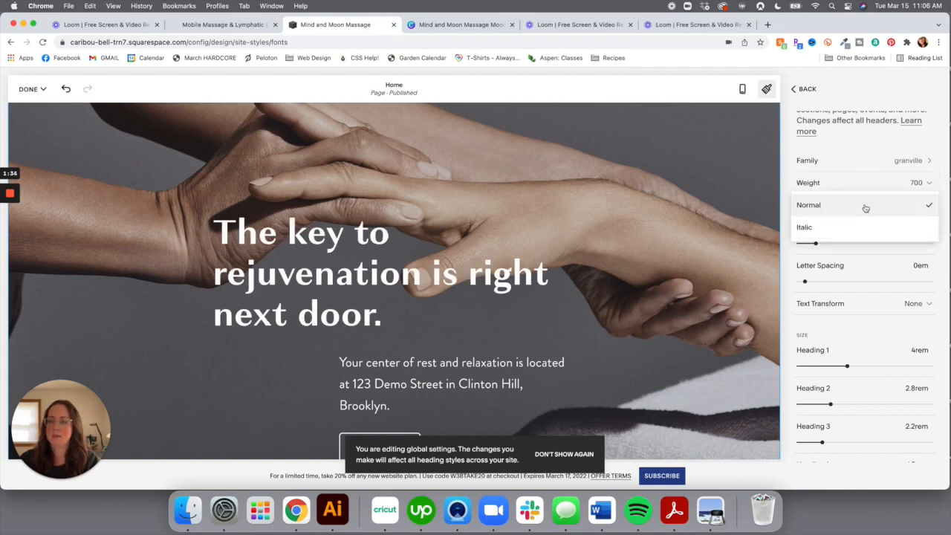
click(807, 226)
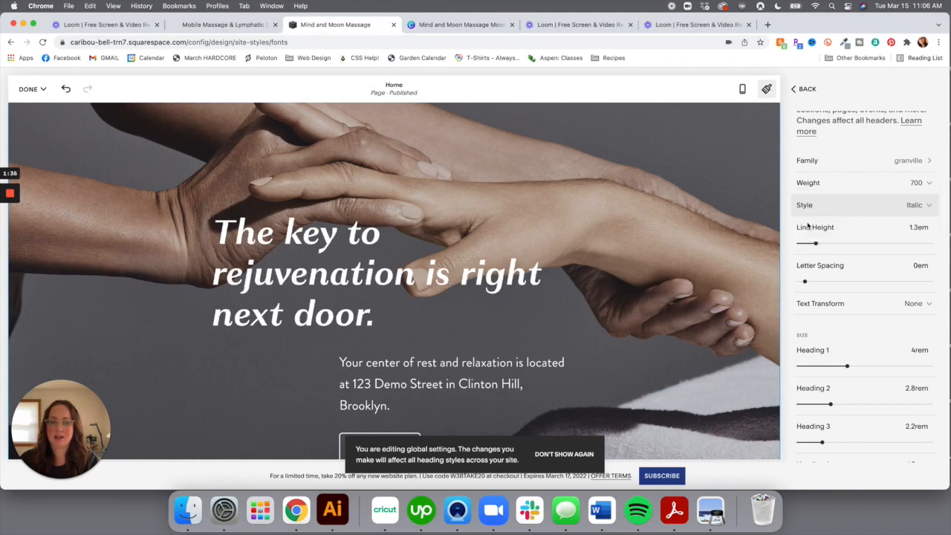
click(813, 207)
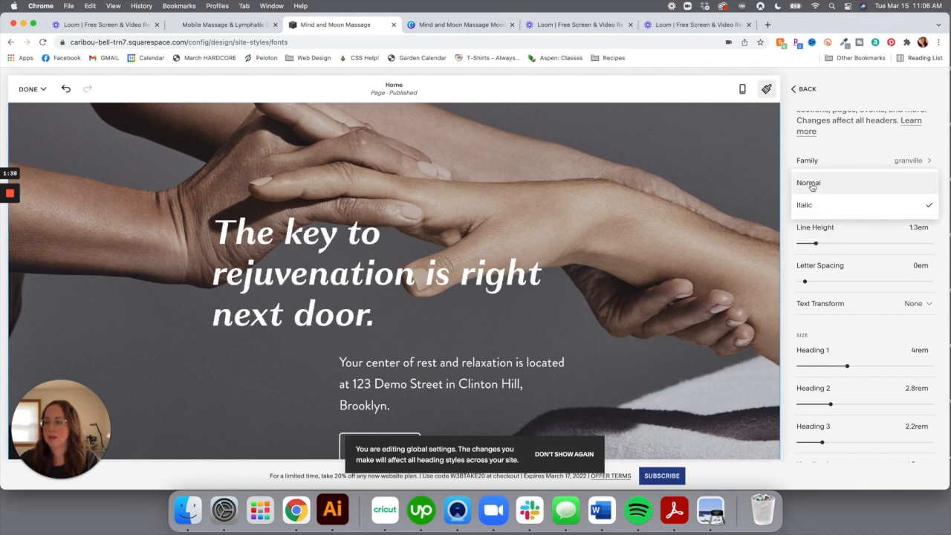
click(808, 184)
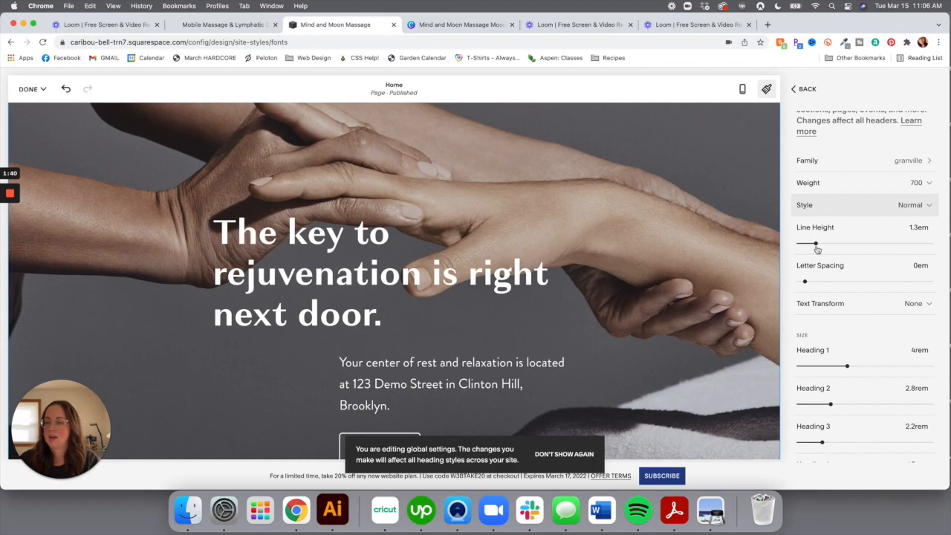
mouse_move(816, 244)
mouse_down()
mouse_move(839, 243)
mouse_move(813, 243)
mouse_up()
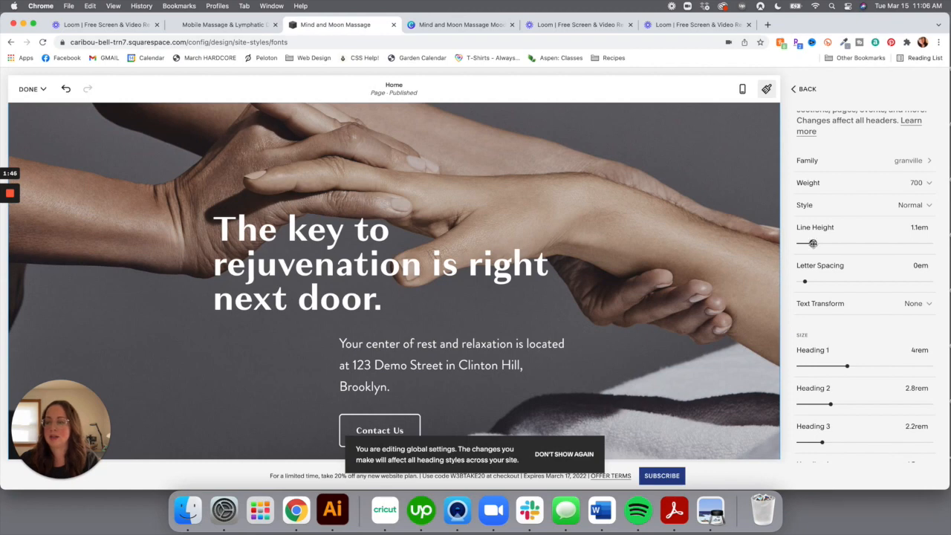
mouse_move(806, 281)
mouse_down()
mouse_move(823, 281)
mouse_move(804, 280)
mouse_up()
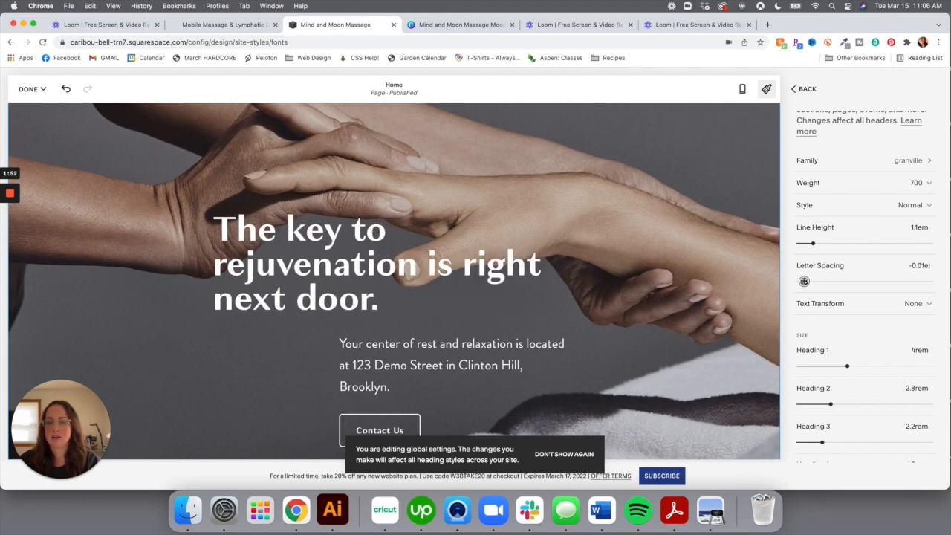
Preview Uppercase, Lowercase and Capitalize heading transforms, then settle on None
click(853, 303)
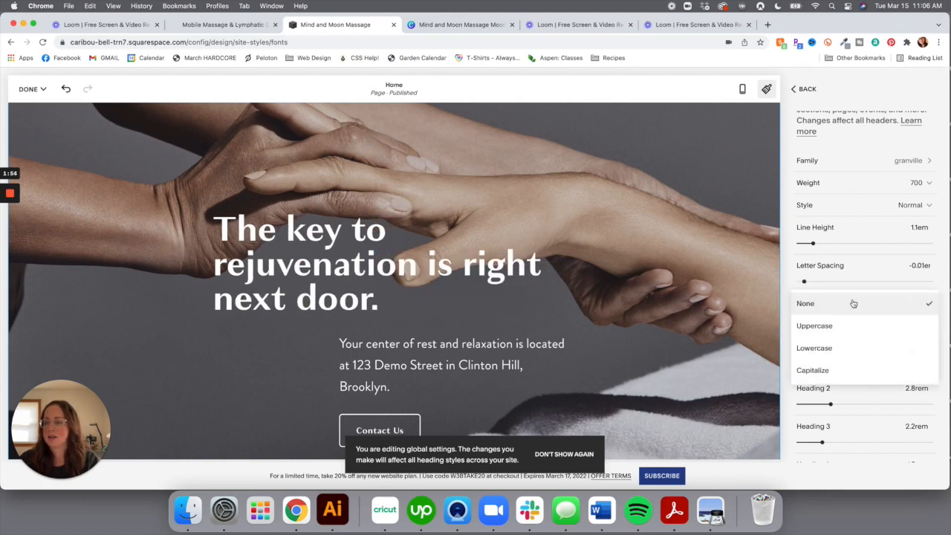
click(831, 327)
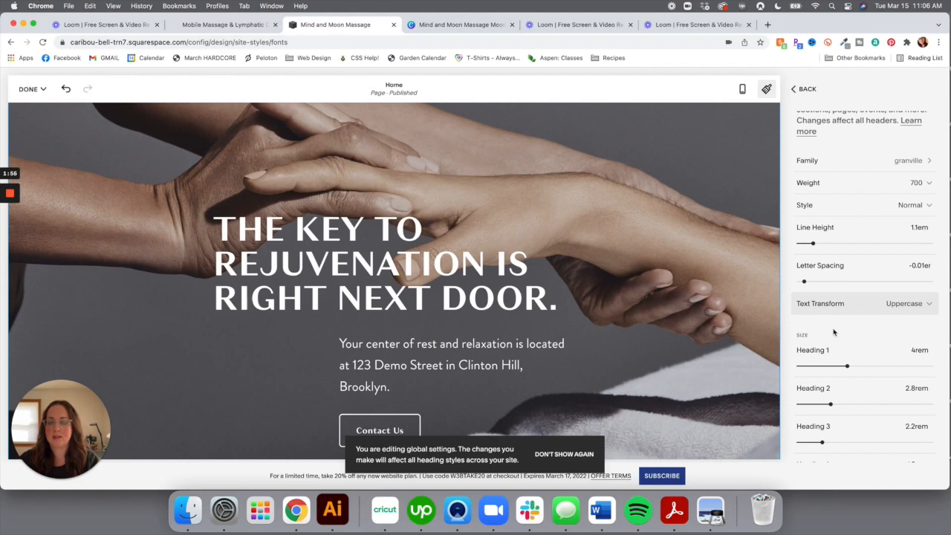
click(842, 311)
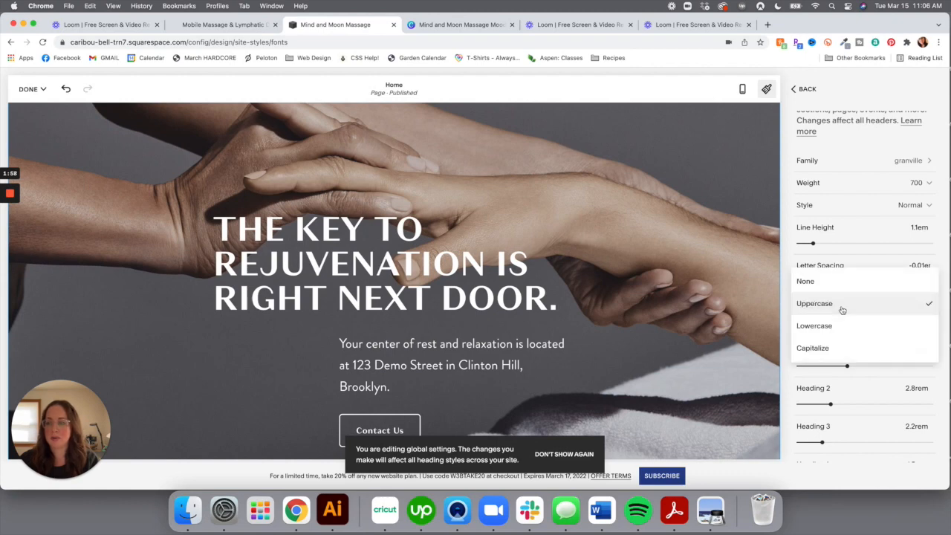
click(840, 329)
click(853, 299)
click(839, 327)
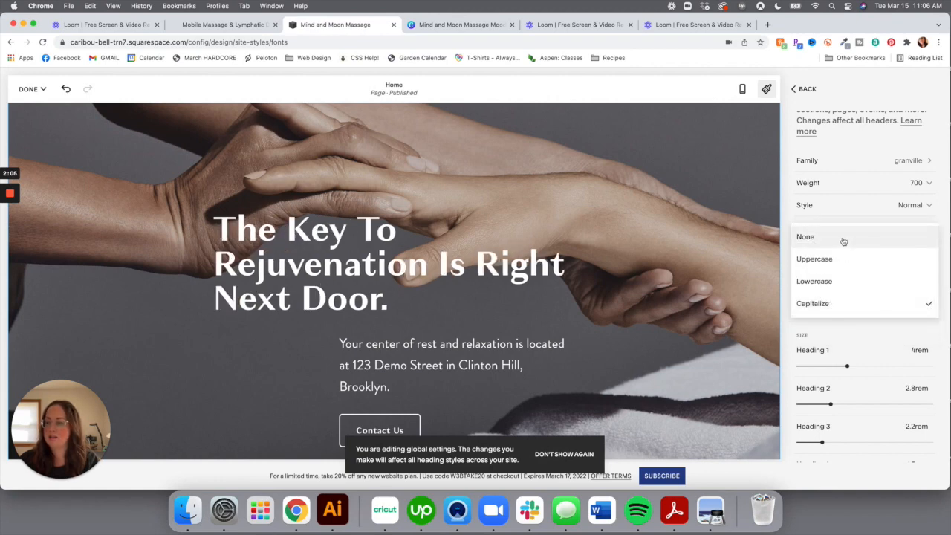
click(842, 239)
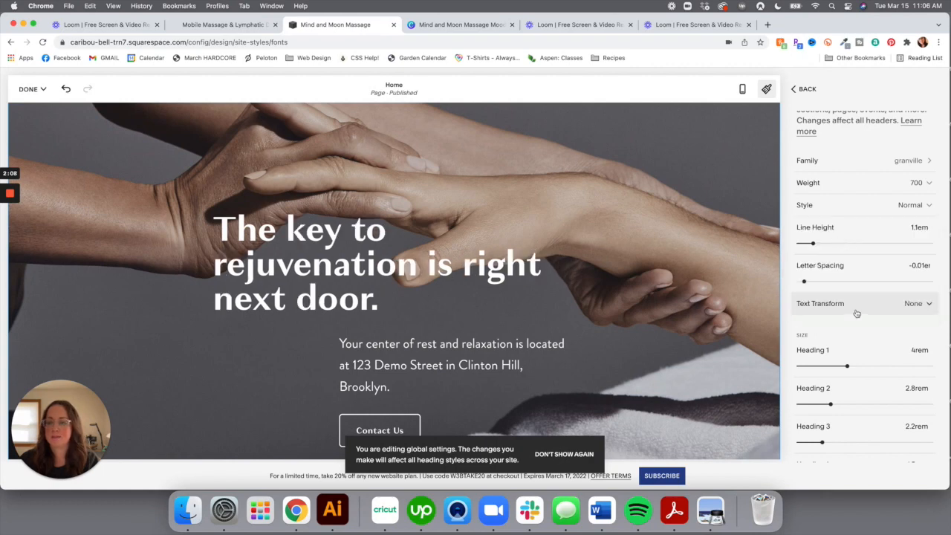
scroll(856, 312, down, 1)
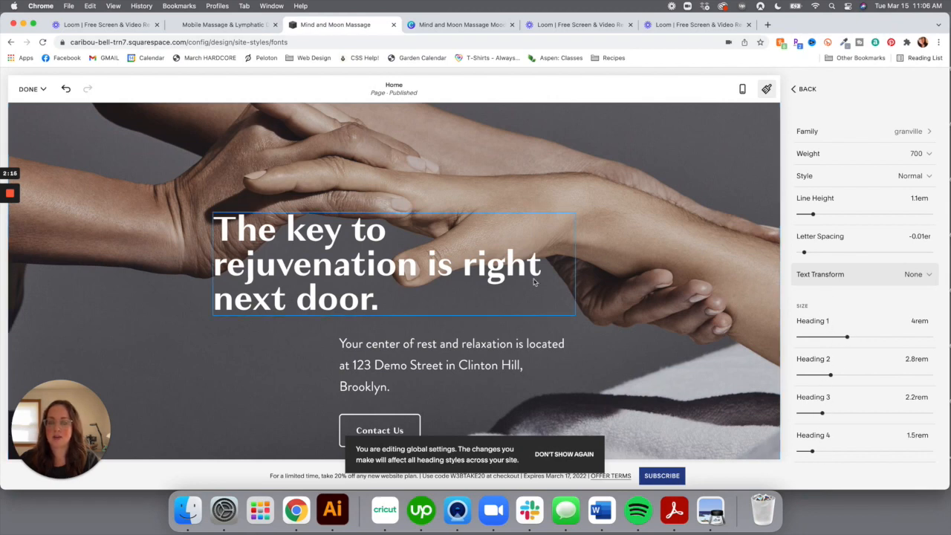
scroll(562, 276, down, 2)
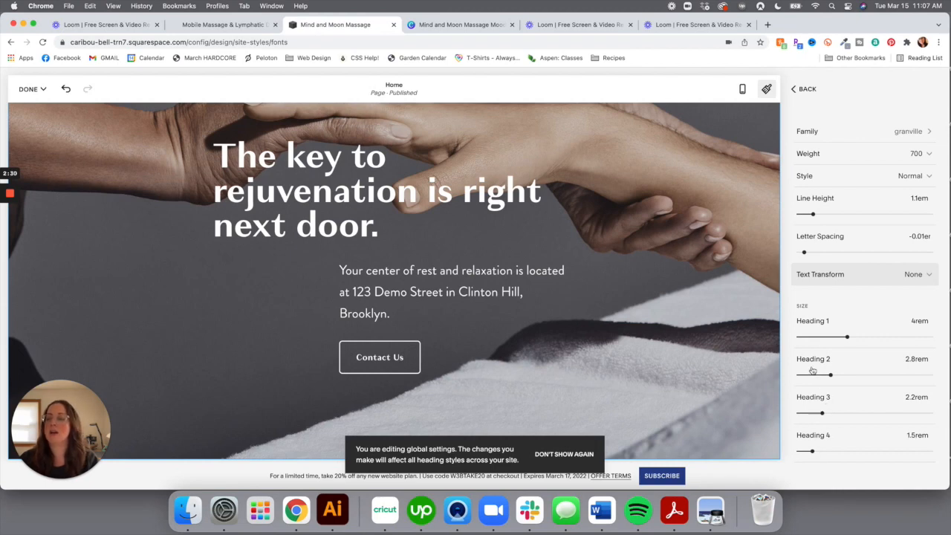
scroll(860, 350, up, 3)
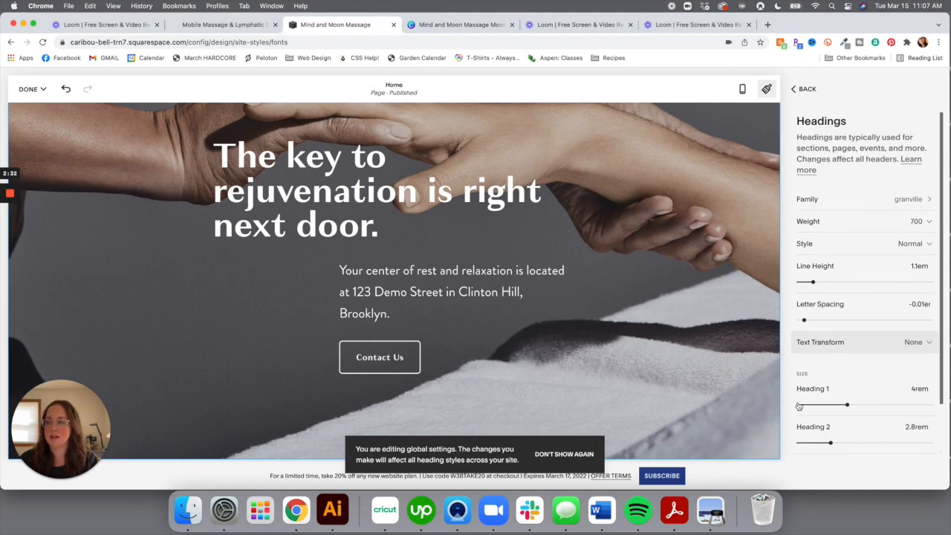
Browse the font pack list and preview the Grange Extended pack
click(808, 90)
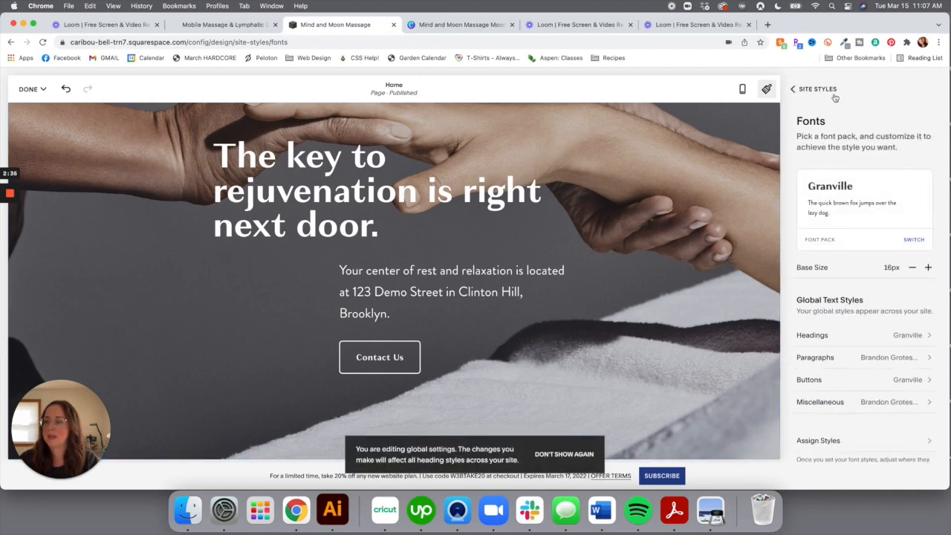
click(915, 240)
scroll(861, 297, down, 2)
scroll(861, 297, down, 5)
scroll(861, 297, down, 4)
scroll(862, 297, down, 3)
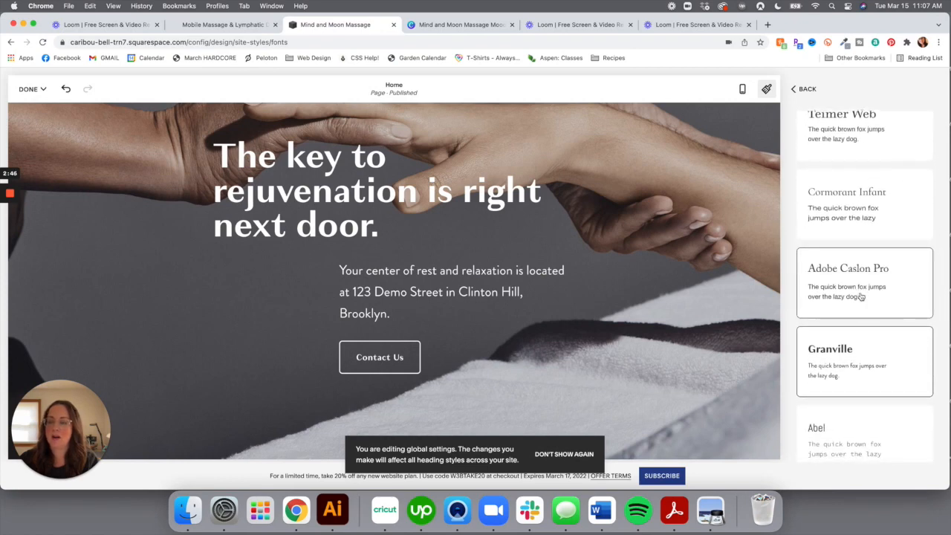
scroll(862, 289, down, 5)
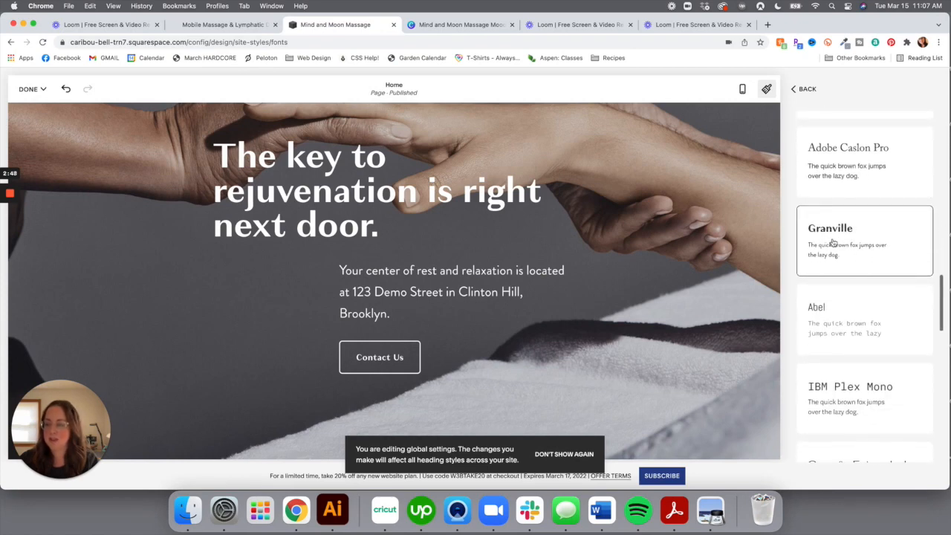
scroll(833, 243, down, 4)
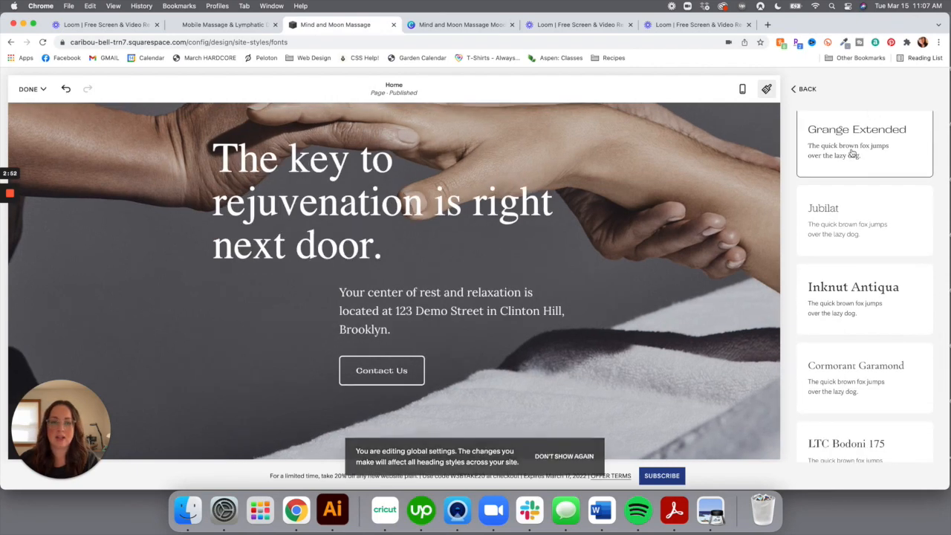
click(852, 153)
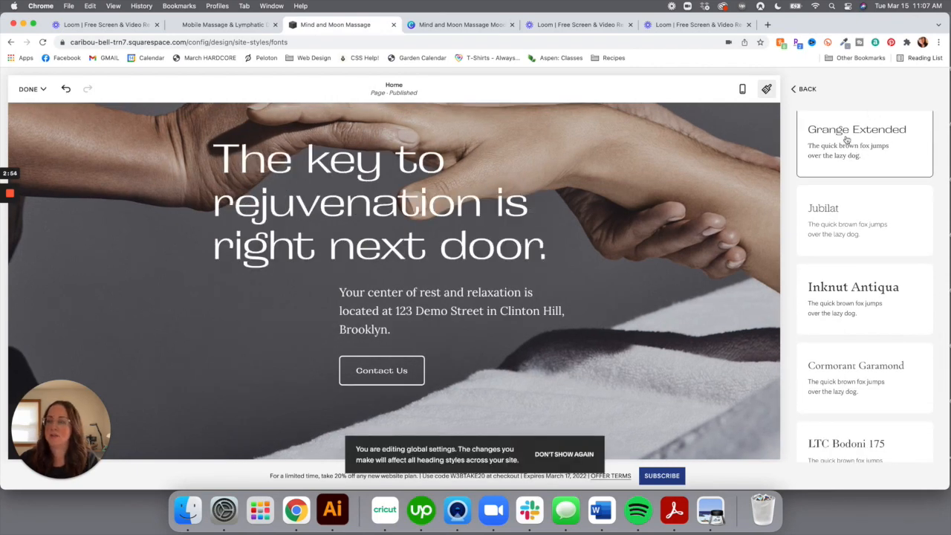
Switch the site font pack back to Granville
scroll(887, 155, up, 1)
scroll(849, 221, down, 1)
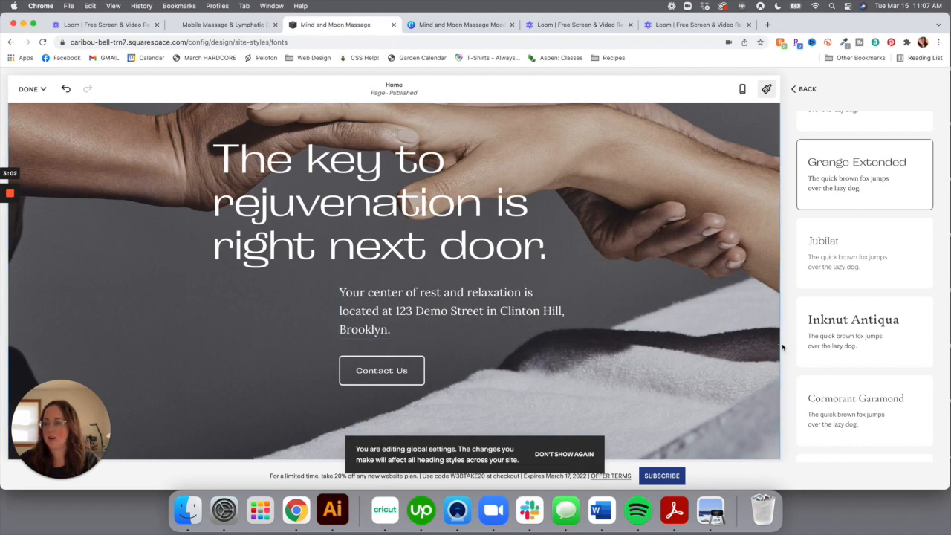
scroll(818, 327, down, 5)
scroll(812, 338, down, 5)
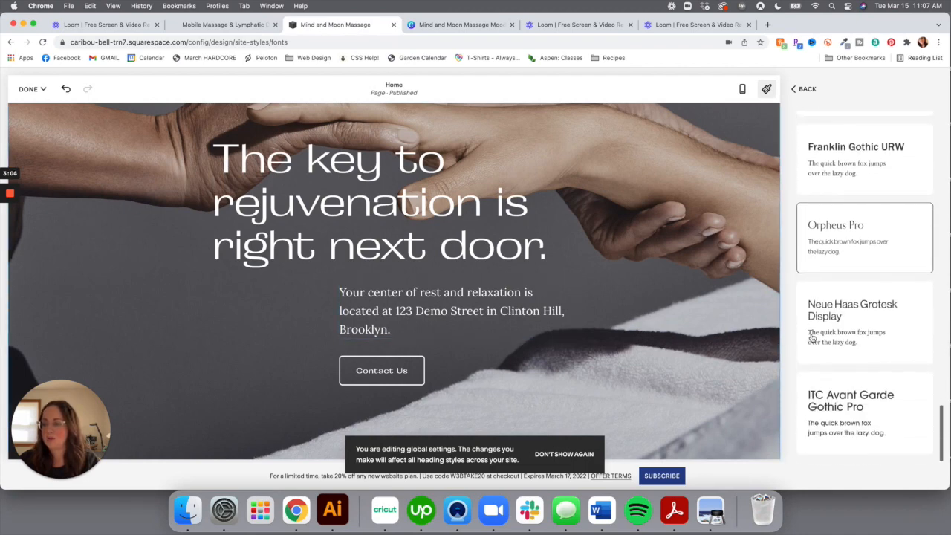
scroll(812, 338, up, 5)
scroll(812, 338, down, 4)
scroll(812, 338, up, 15)
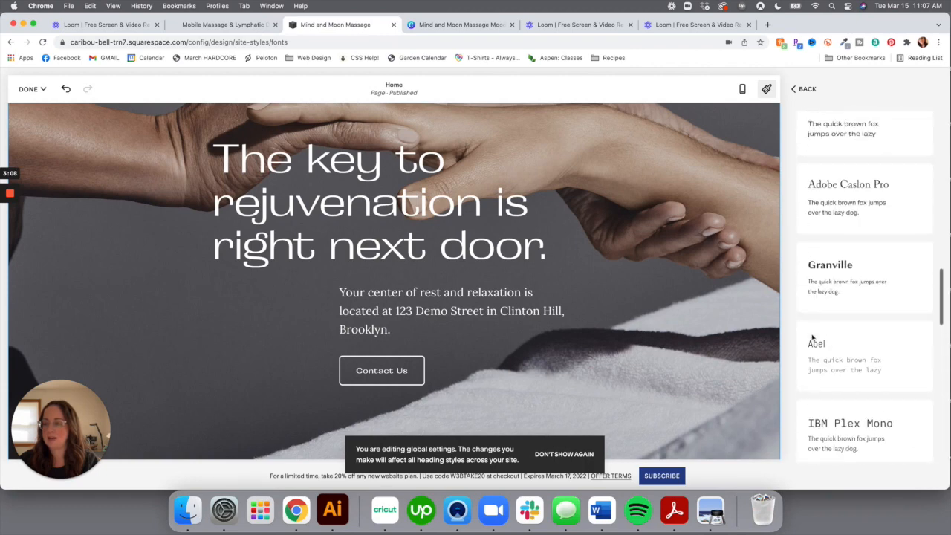
scroll(812, 338, up, 2)
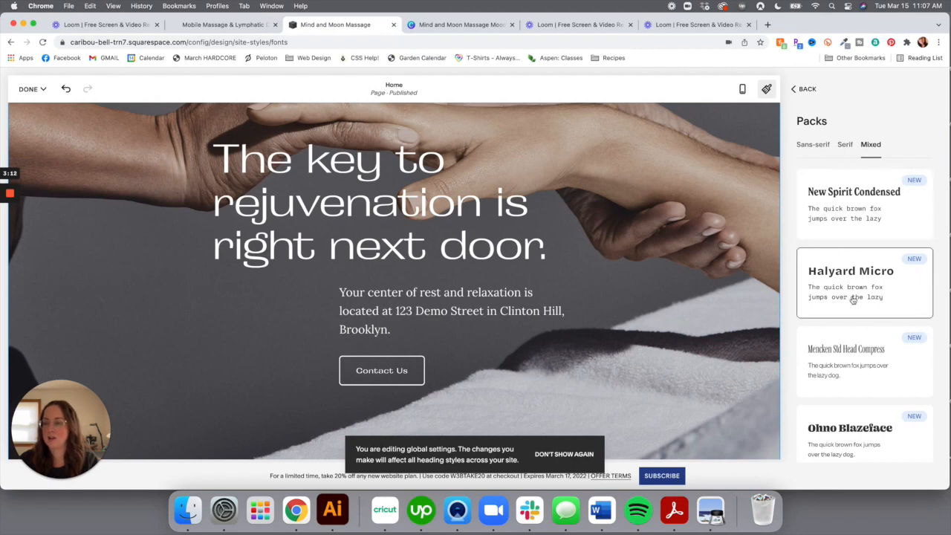
scroll(848, 326, down, 10)
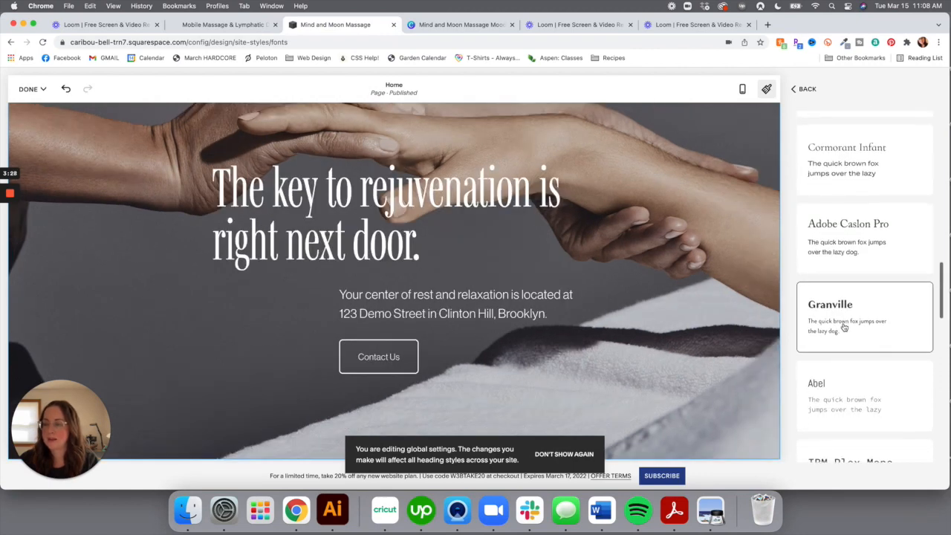
click(853, 347)
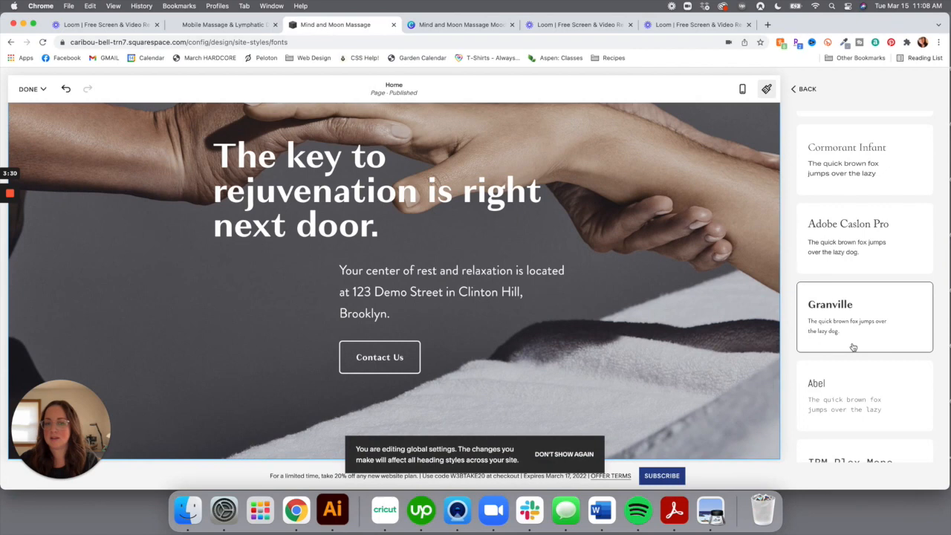
Try Poppins and Orpheus Pro, apply Neue Haas Grotesk Display, then view the Canva mood board
scroll(839, 334, down, 5)
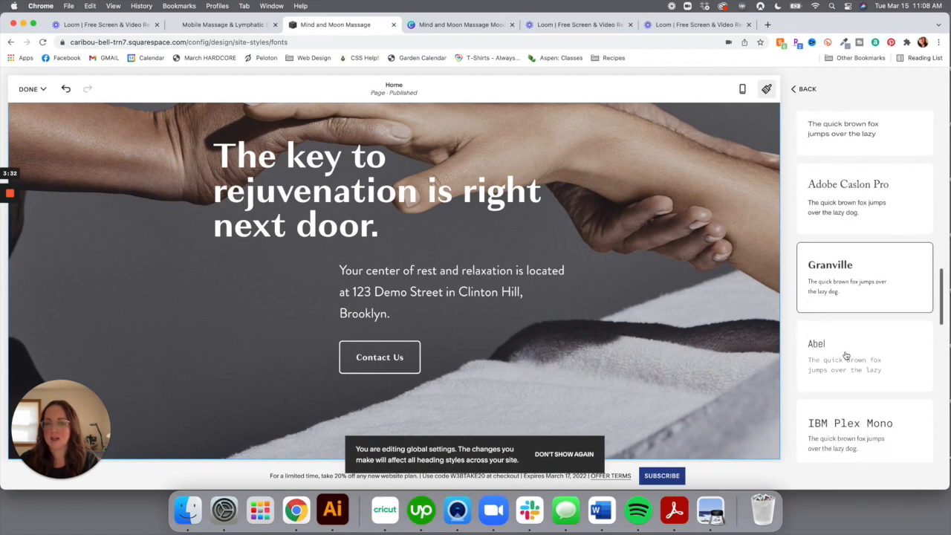
scroll(846, 356, down, 4)
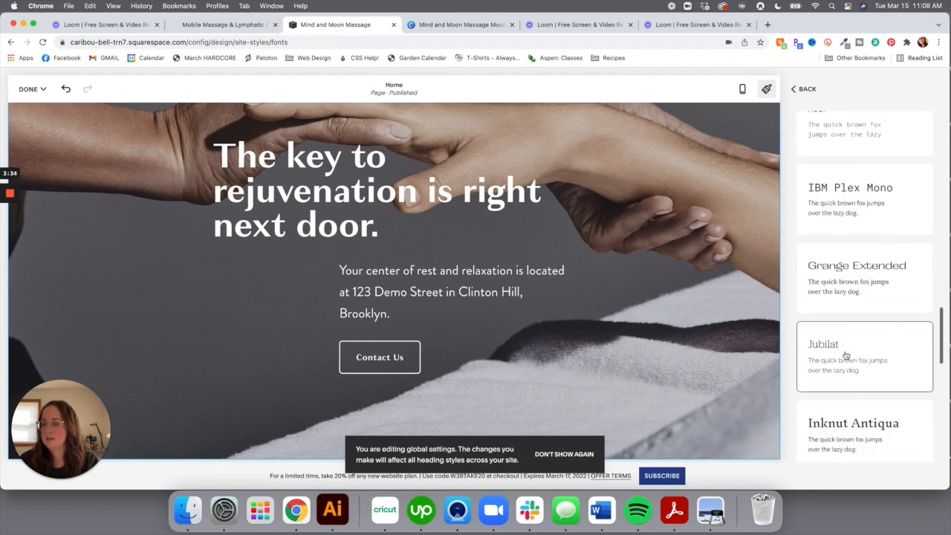
scroll(846, 355, down, 4)
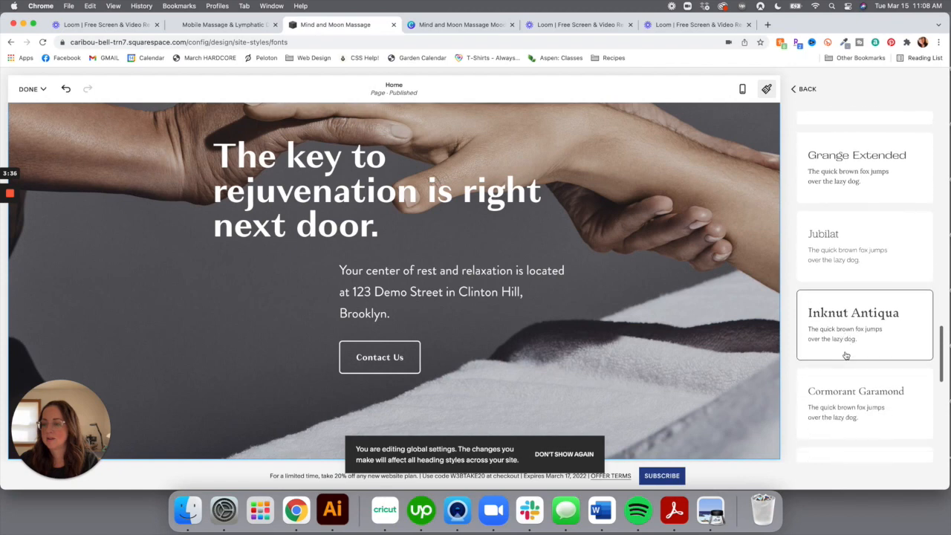
scroll(846, 355, down, 3)
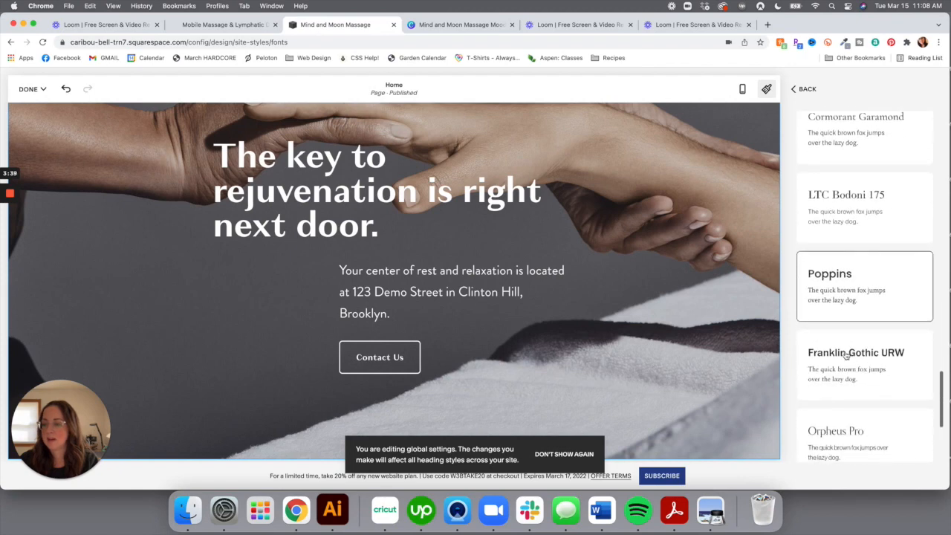
click(858, 278)
scroll(855, 299, down, 2)
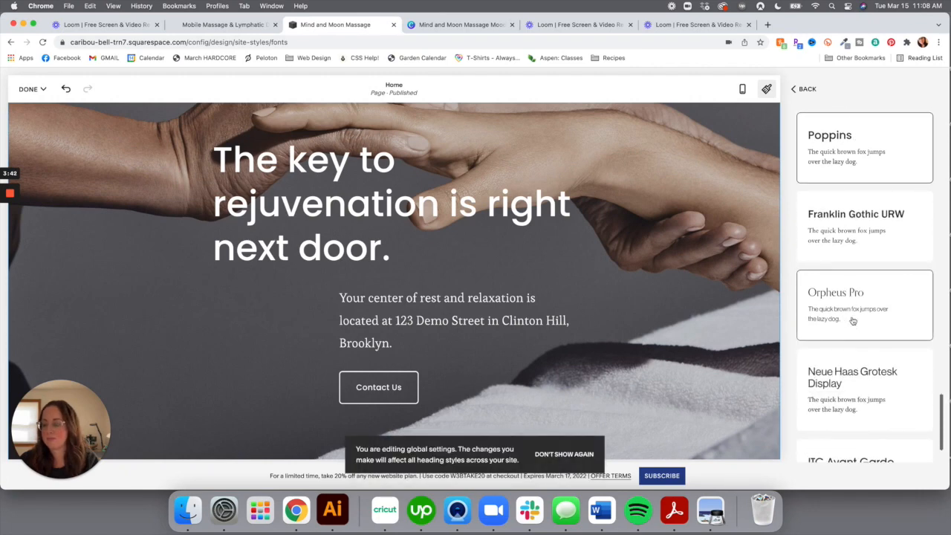
click(853, 321)
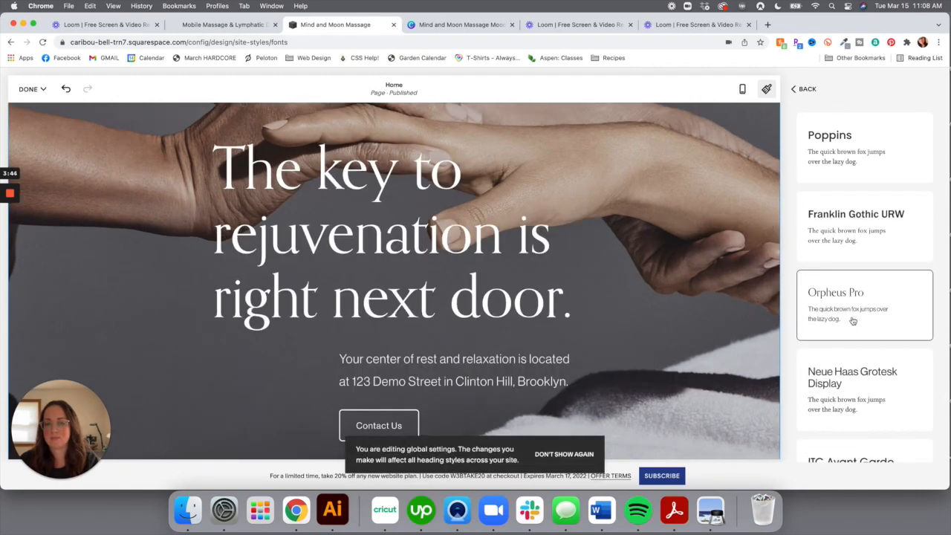
scroll(853, 321, down, 2)
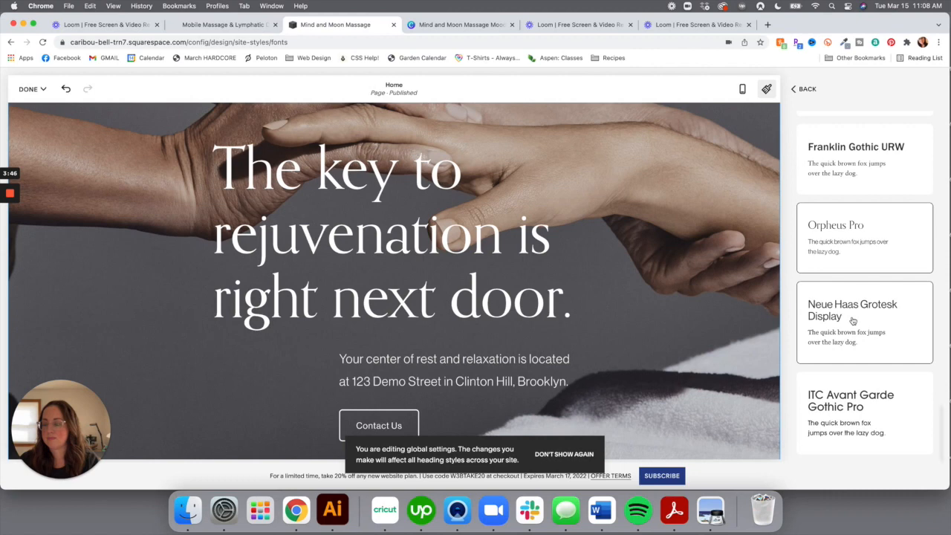
click(853, 321)
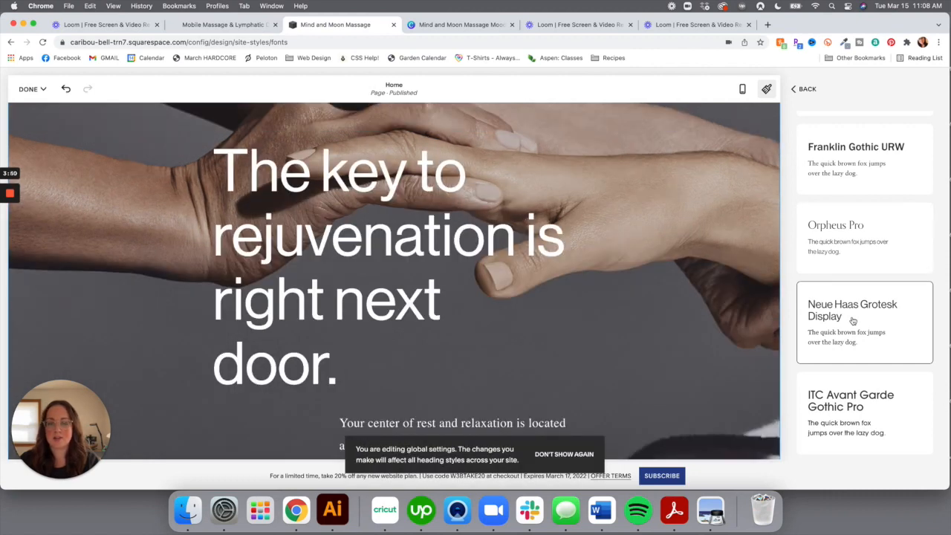
click(487, 26)
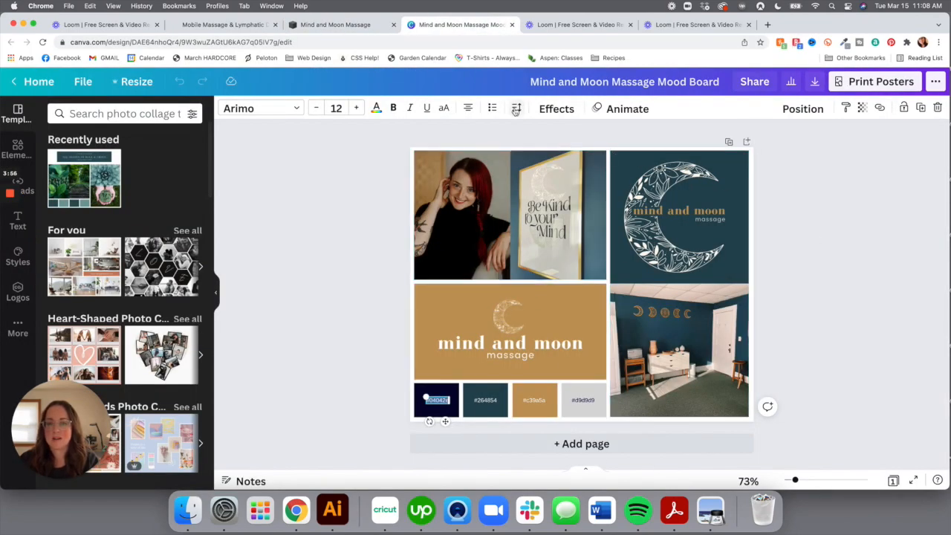
Go from the Canva mood board back to the Mind and Moon Massage Squarespace tab
click(362, 28)
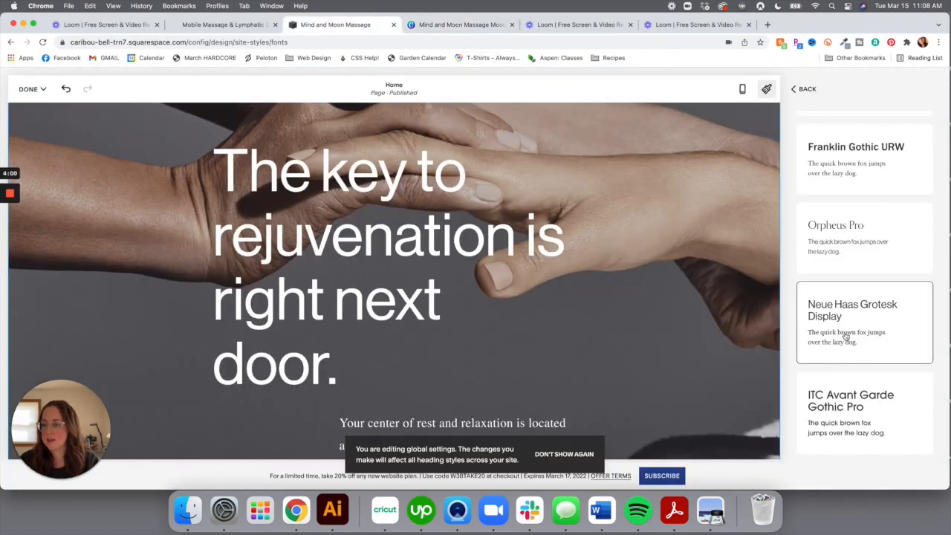
Try Orpheus Pro, Jubilat and Abel font packs, then apply Cormorant Infant
click(862, 253)
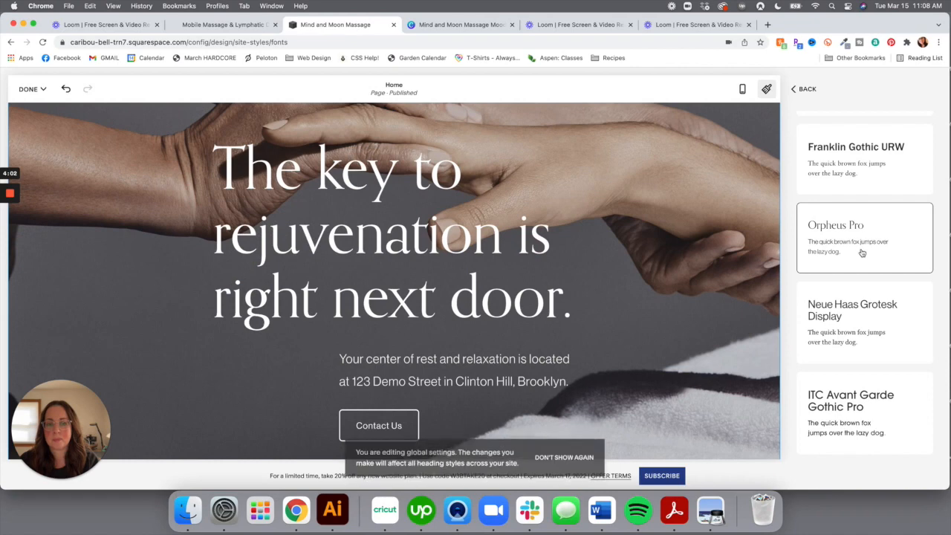
scroll(862, 253, up, 5)
scroll(862, 253, up, 4)
scroll(862, 253, up, 1)
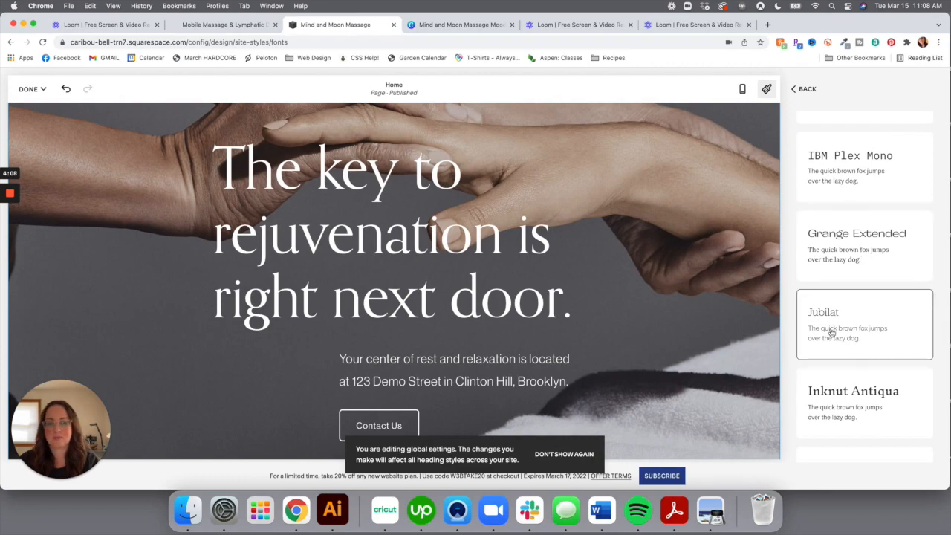
click(831, 334)
scroll(856, 267, up, 1)
scroll(856, 267, up, 3)
click(856, 268)
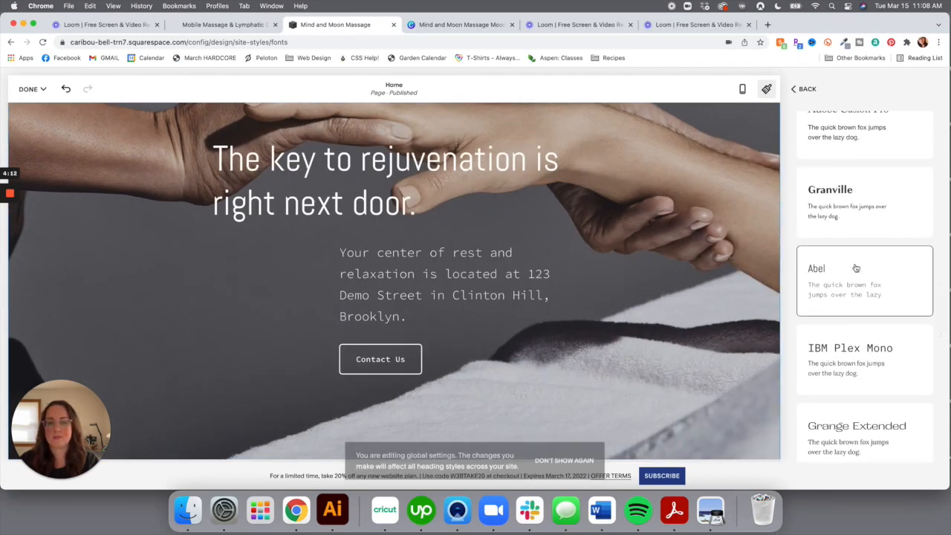
scroll(858, 250, up, 3)
scroll(858, 248, up, 3)
click(859, 248)
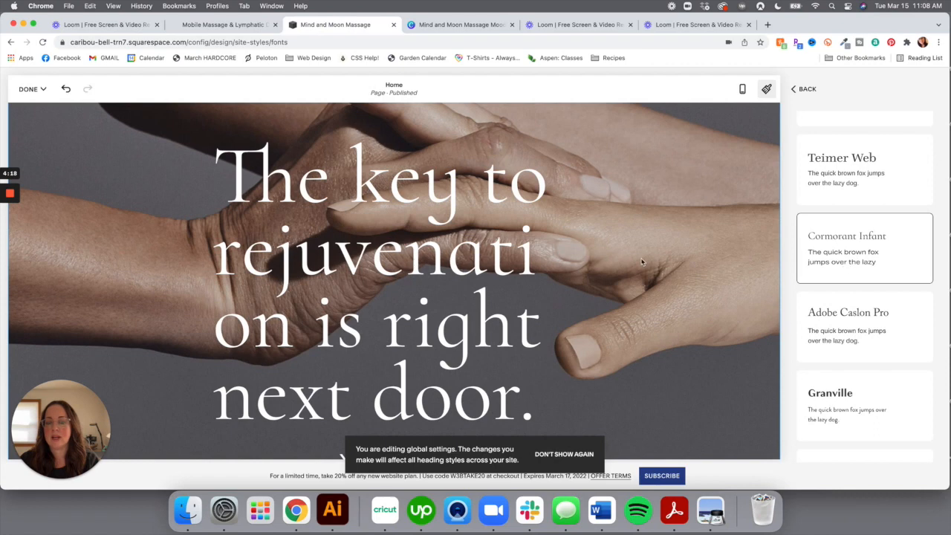
Compare against the Canva mood board, then return to the Squarespace Fonts overview
scroll(642, 261, down, 3)
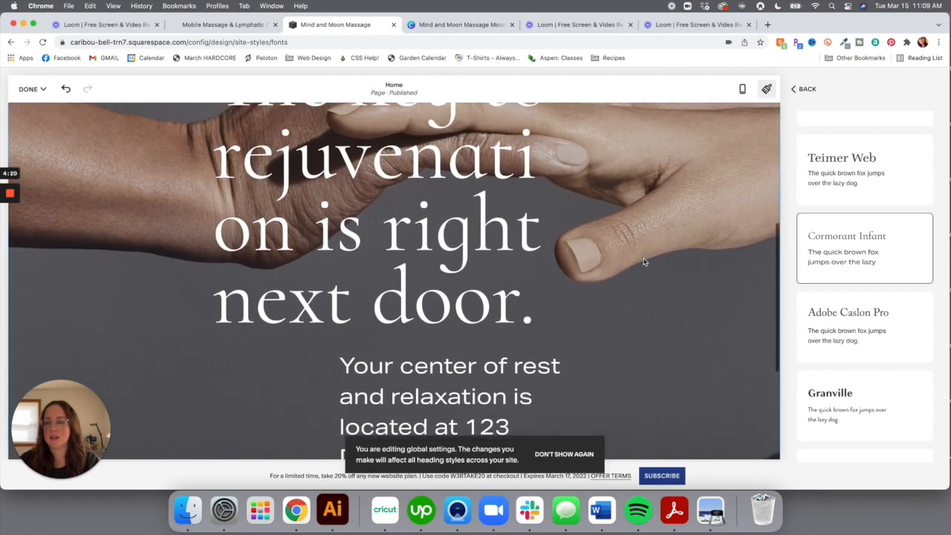
scroll(643, 259, up, 5)
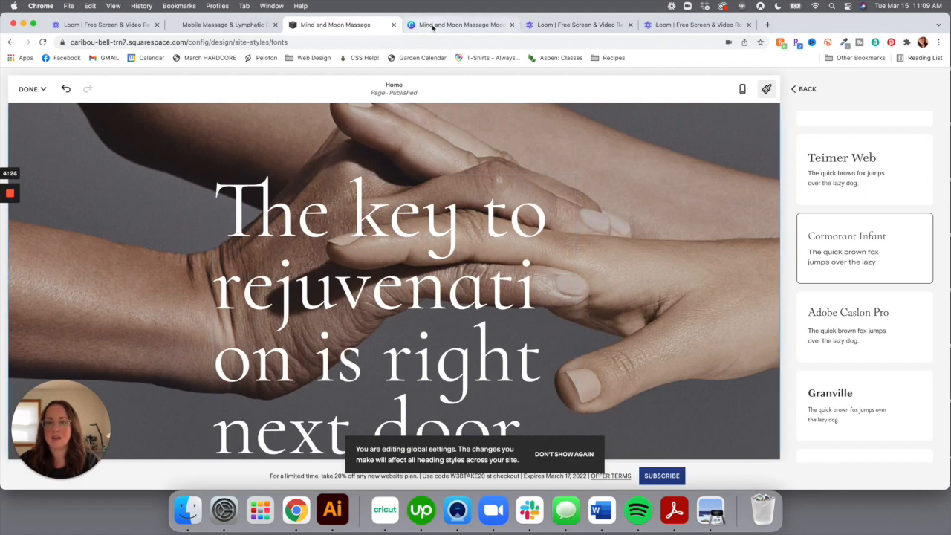
click(487, 26)
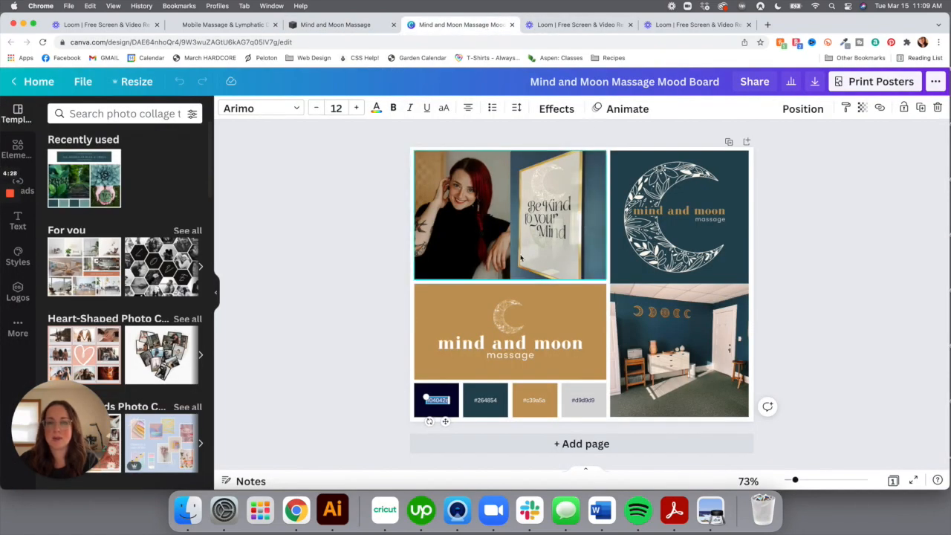
click(339, 27)
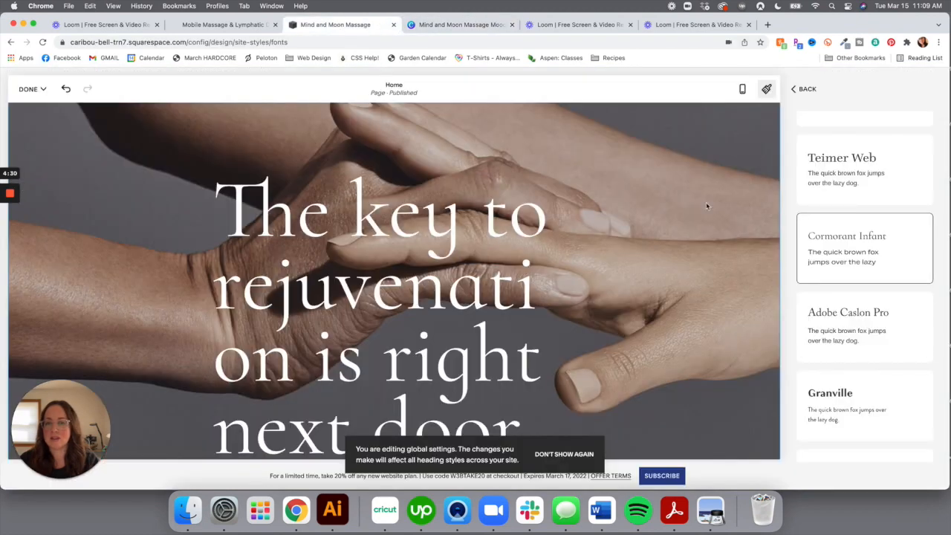
scroll(849, 281, down, 5)
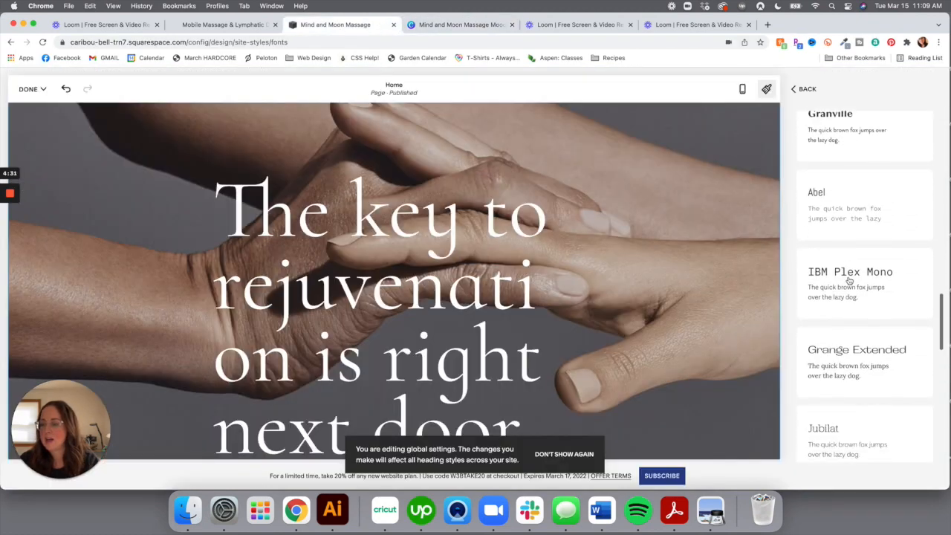
click(806, 90)
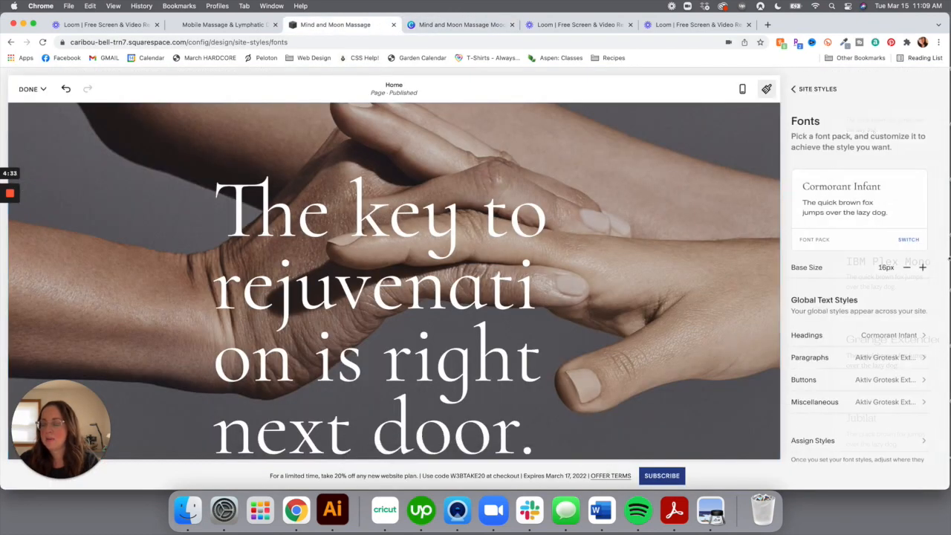
Reduce the Heading 1 size from 9rem to 4.9rem and return to the Fonts overview
click(872, 338)
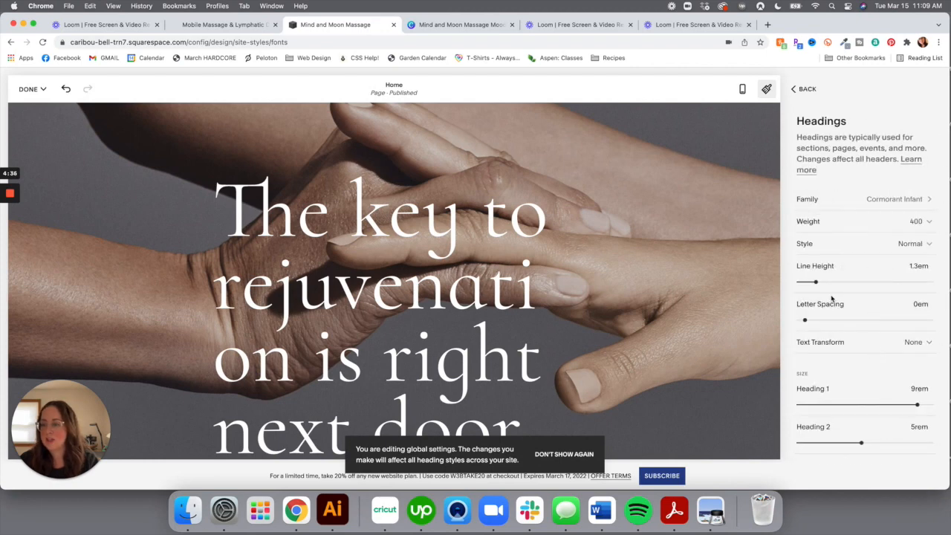
scroll(840, 346, down, 2)
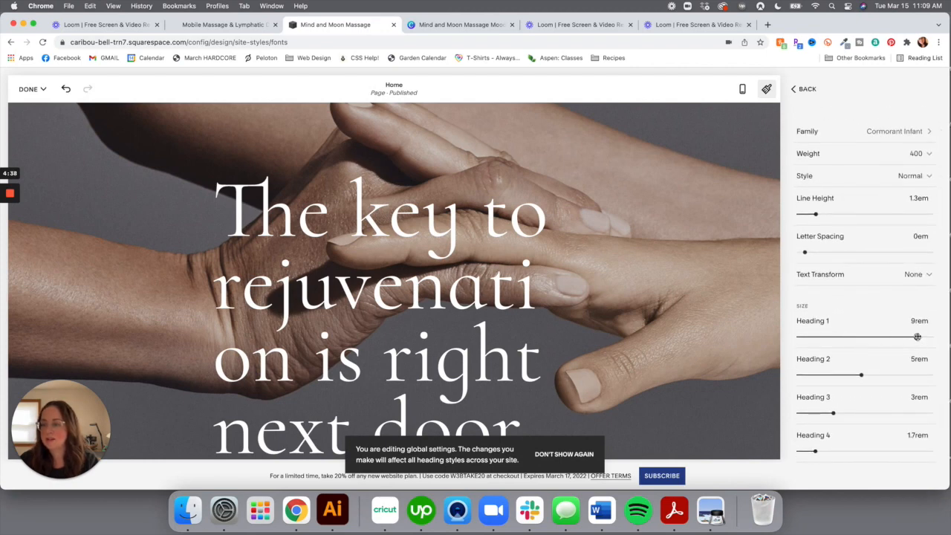
drag(907, 336, 857, 336)
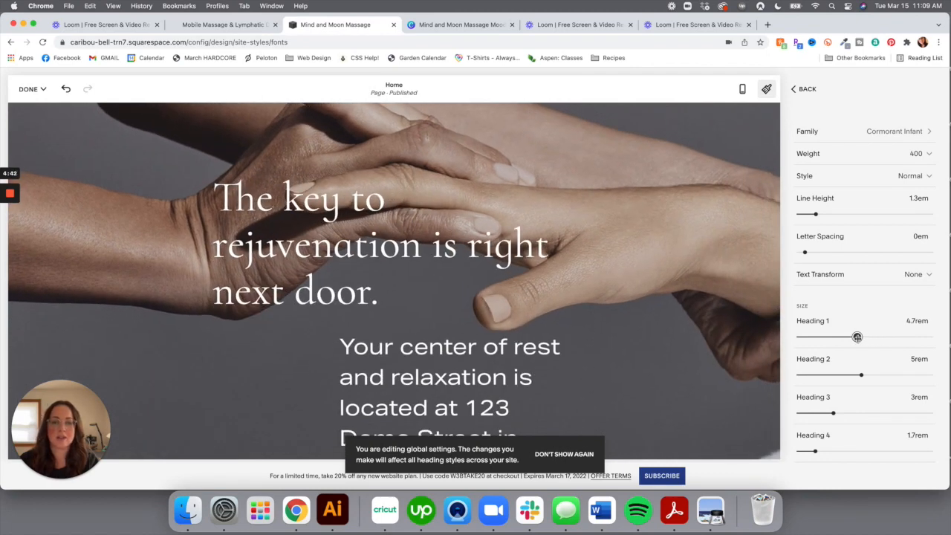
drag(857, 337, 859, 336)
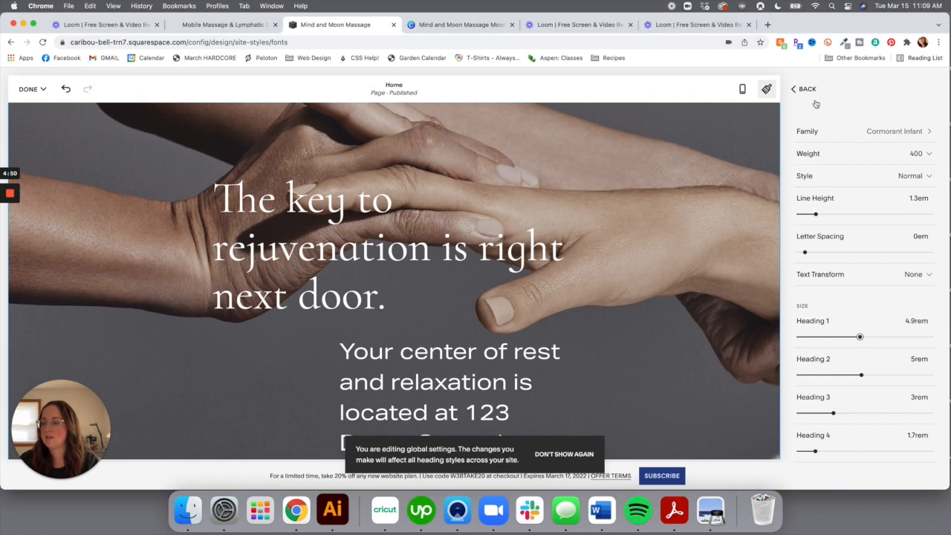
click(793, 89)
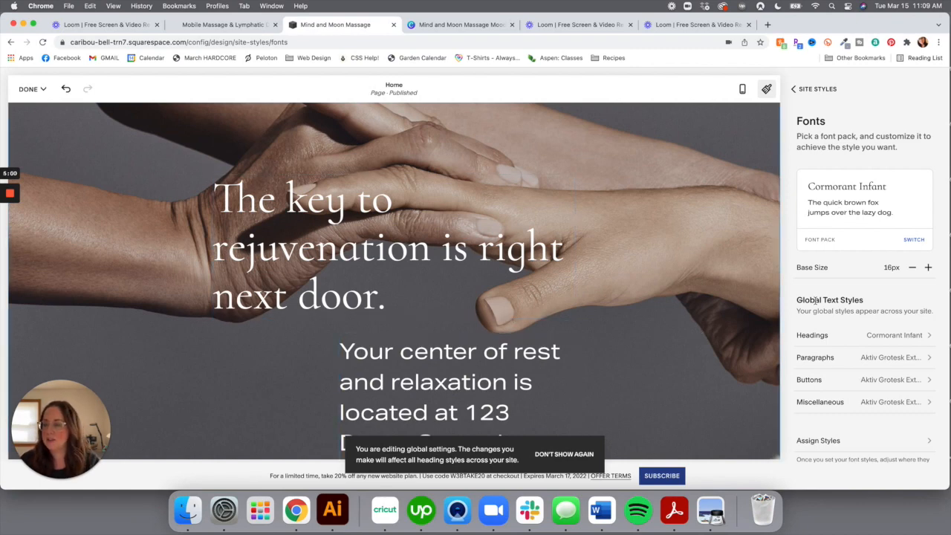
Browse all paragraph fonts, previewing Abel, Alegreya Sans and Brandon Grotesque
click(893, 360)
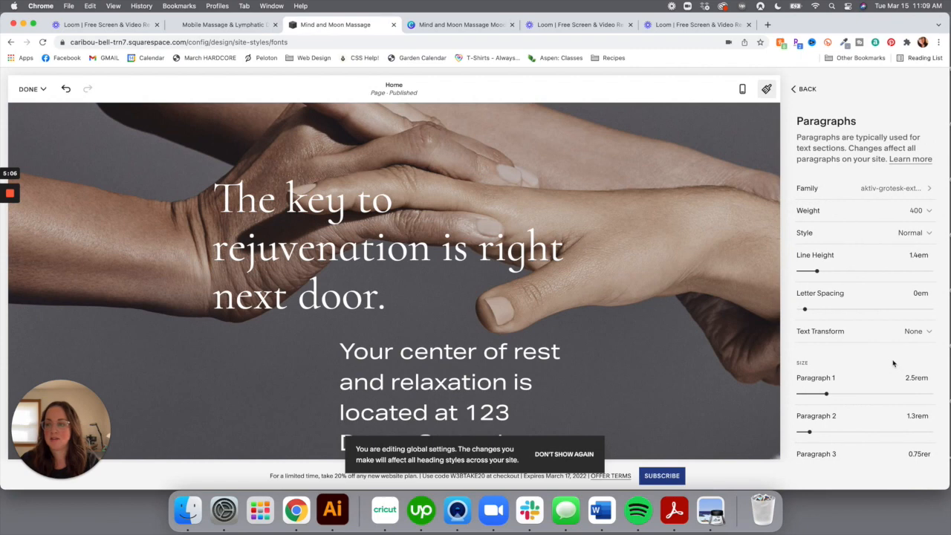
click(883, 190)
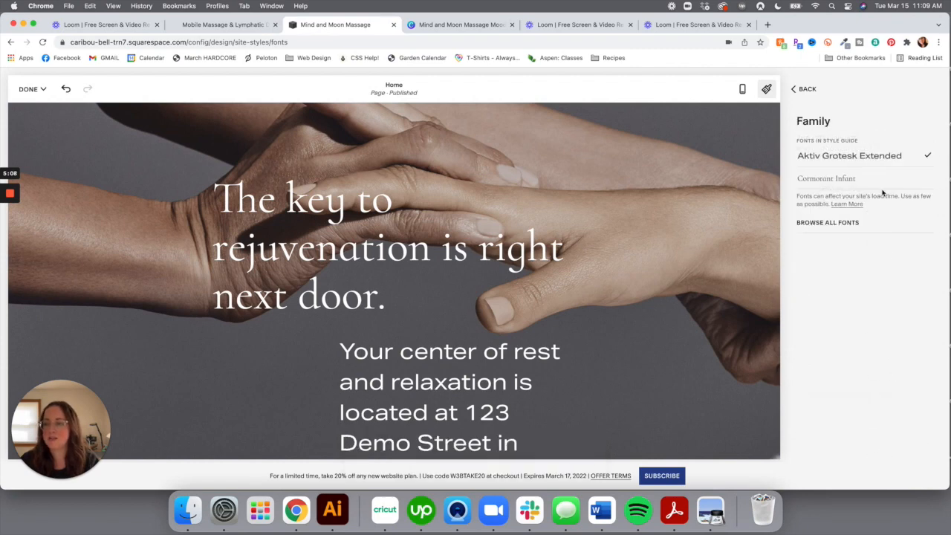
click(844, 223)
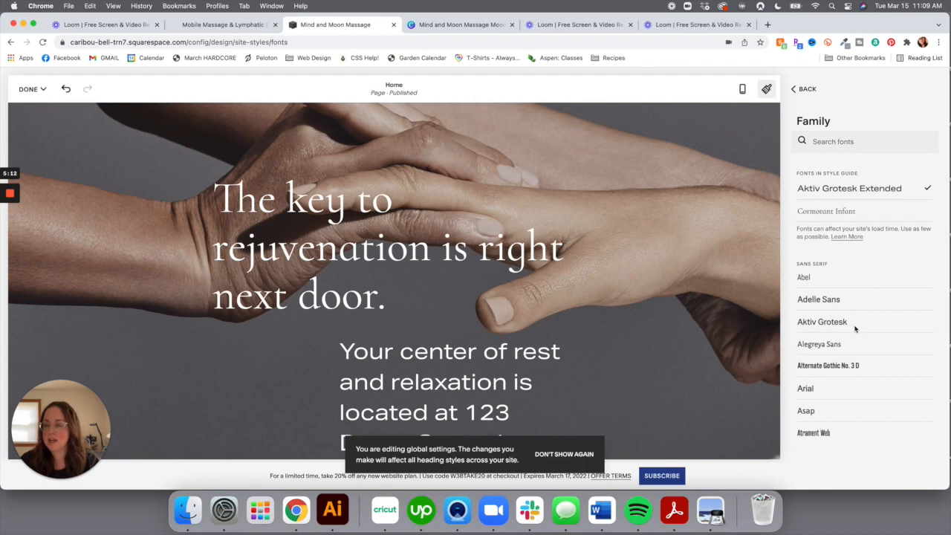
click(806, 278)
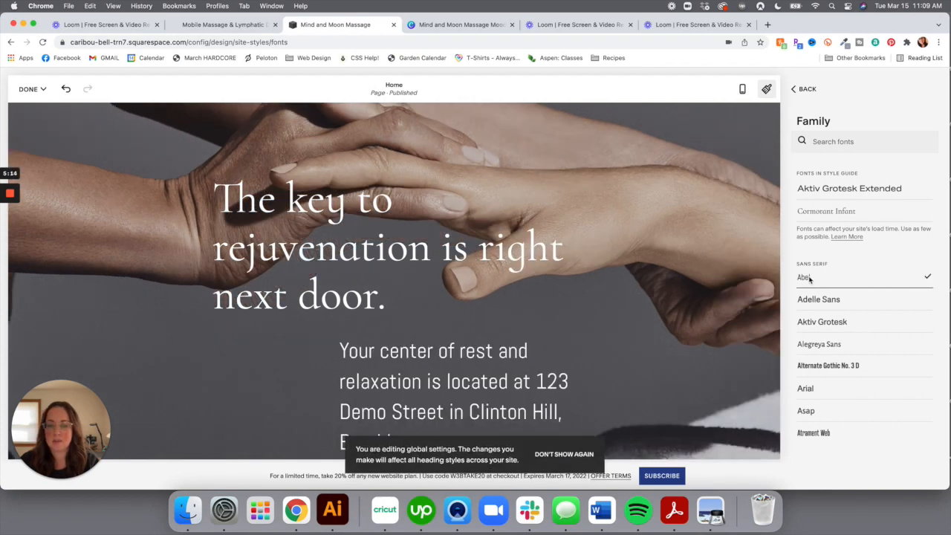
scroll(862, 308, down, 2)
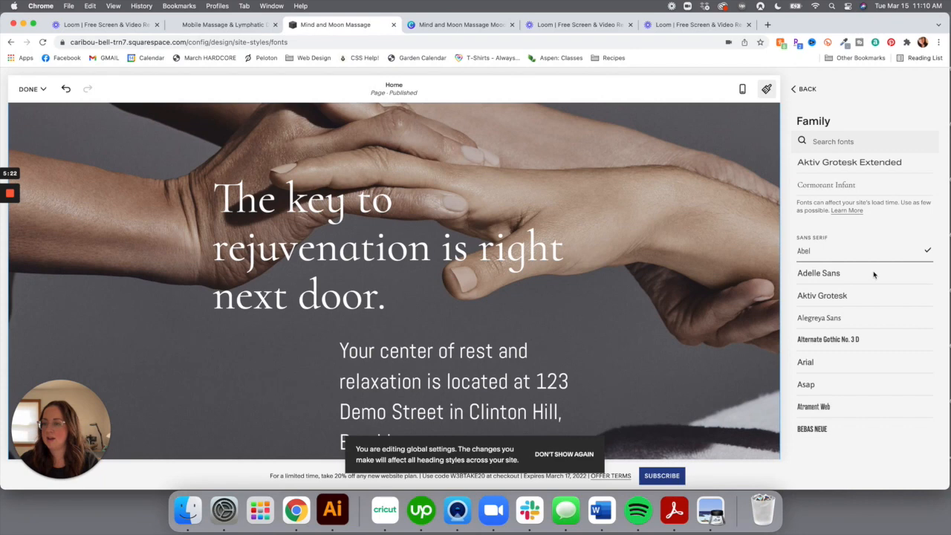
scroll(874, 275, down, 5)
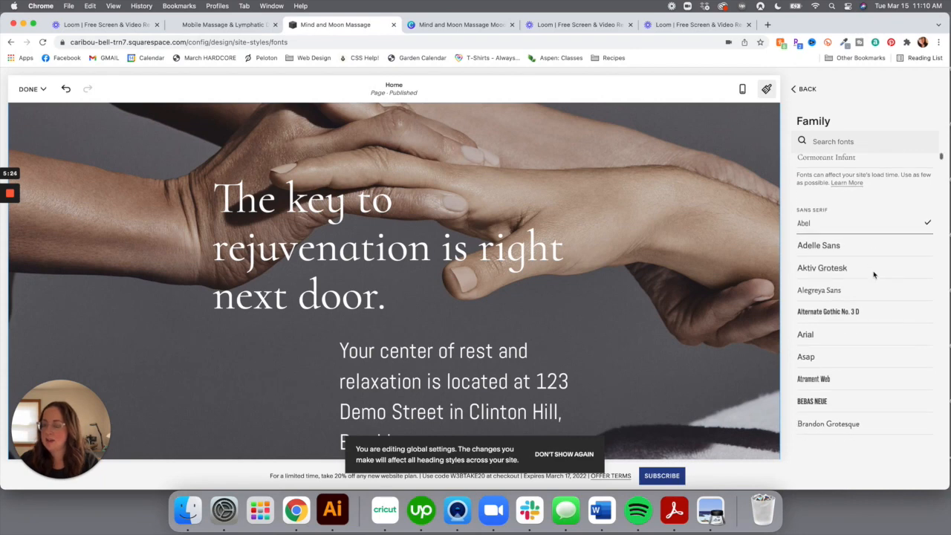
click(847, 228)
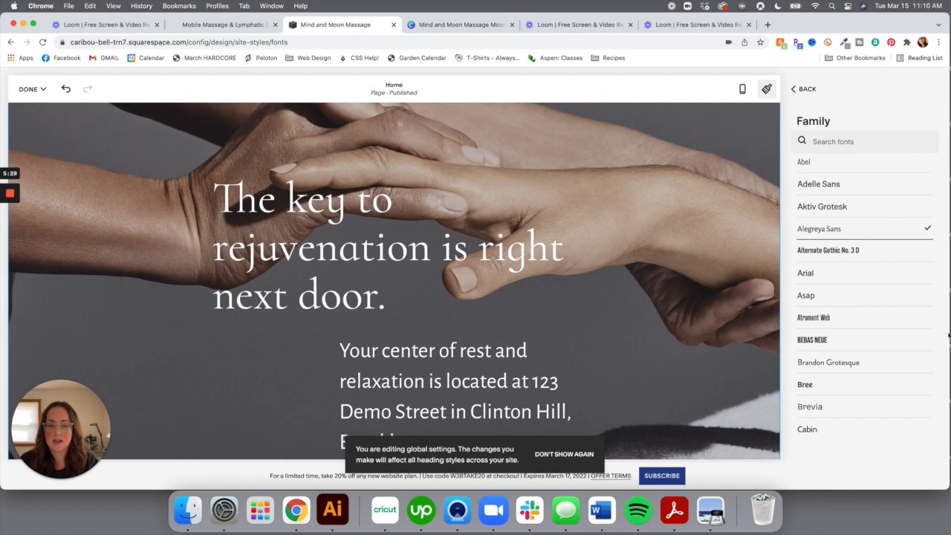
scroll(923, 363, down, 3)
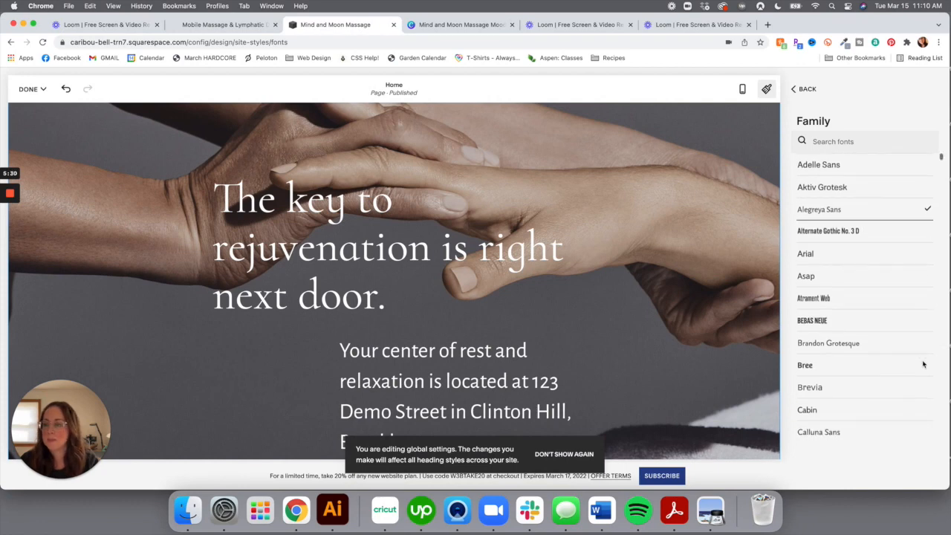
click(861, 313)
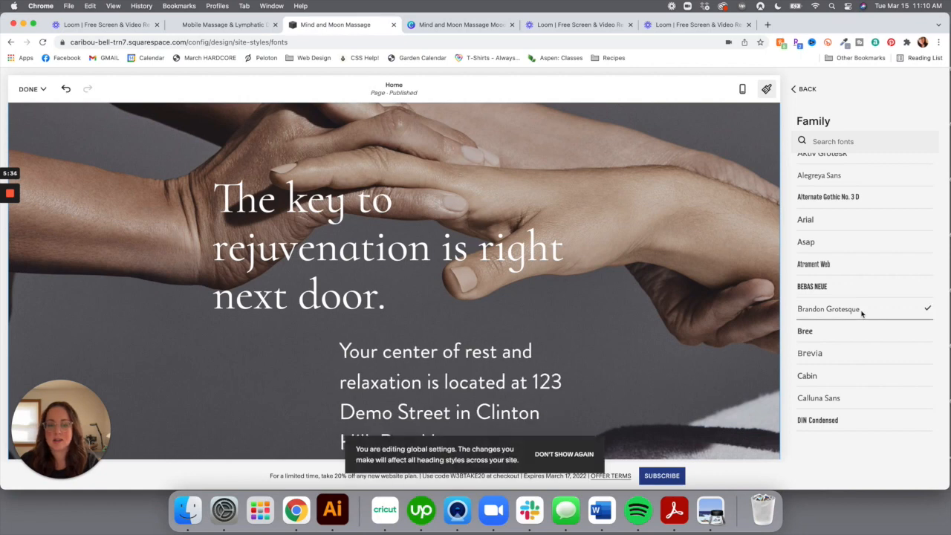
Try Josefin Sans and Lato, then set the paragraph font to Montserrat
scroll(862, 314, down, 6)
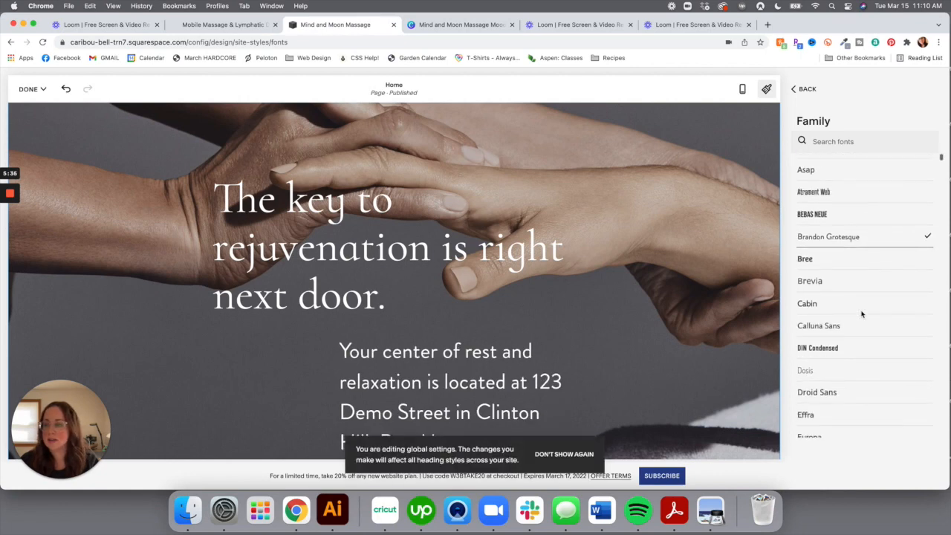
scroll(862, 313, down, 3)
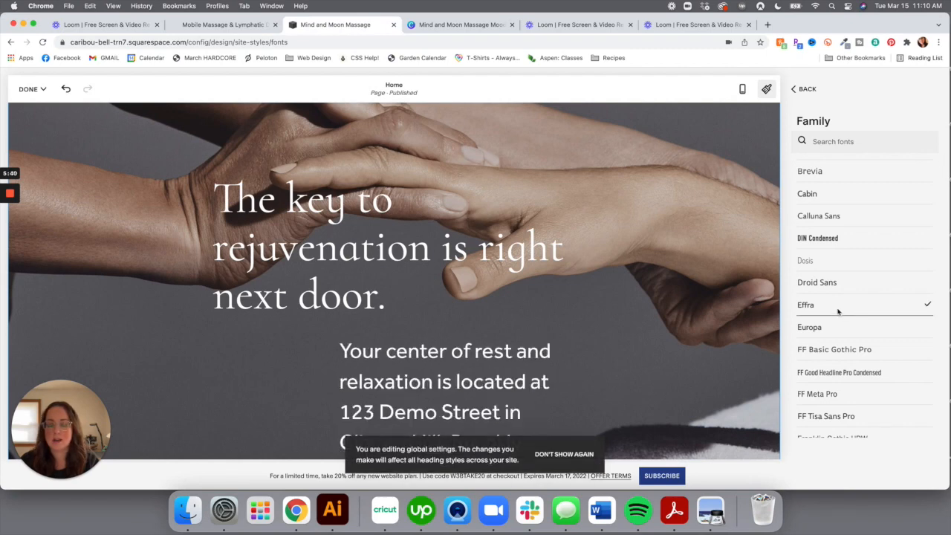
scroll(838, 311, down, 5)
scroll(838, 311, down, 1)
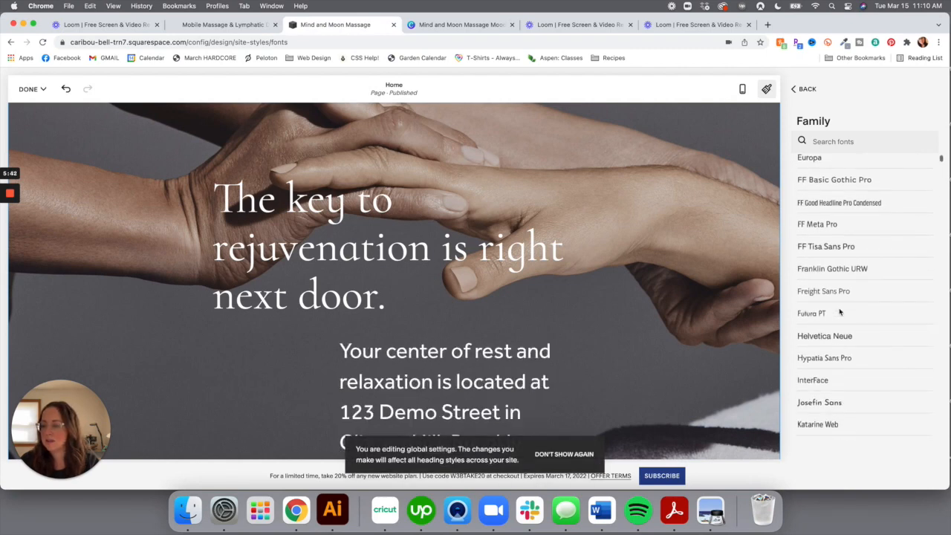
scroll(835, 296, down, 3)
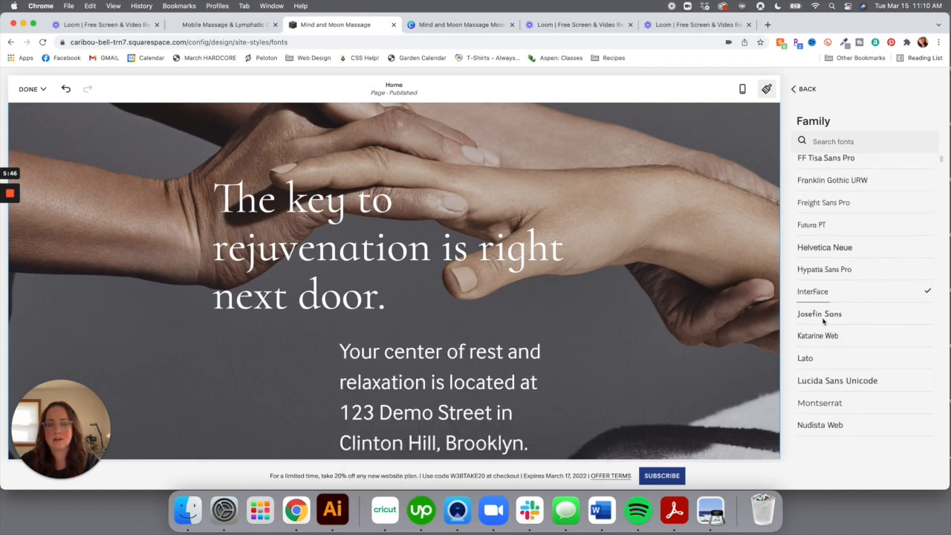
click(823, 320)
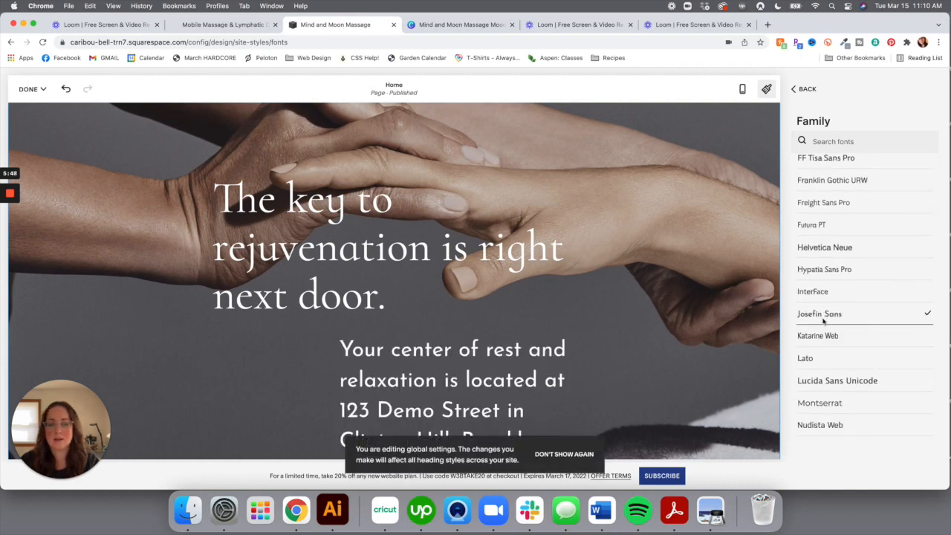
scroll(822, 320, down, 1)
scroll(823, 321, down, 1)
click(817, 330)
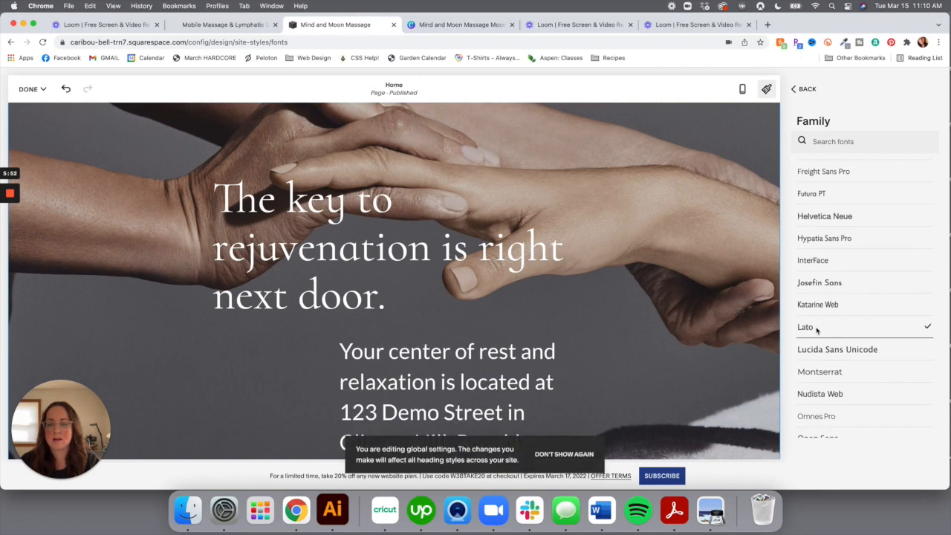
click(824, 285)
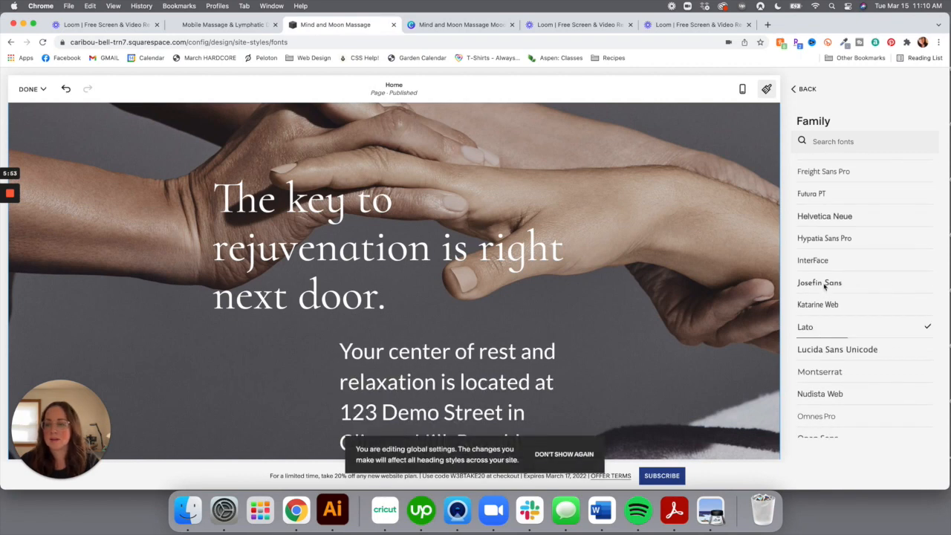
click(831, 373)
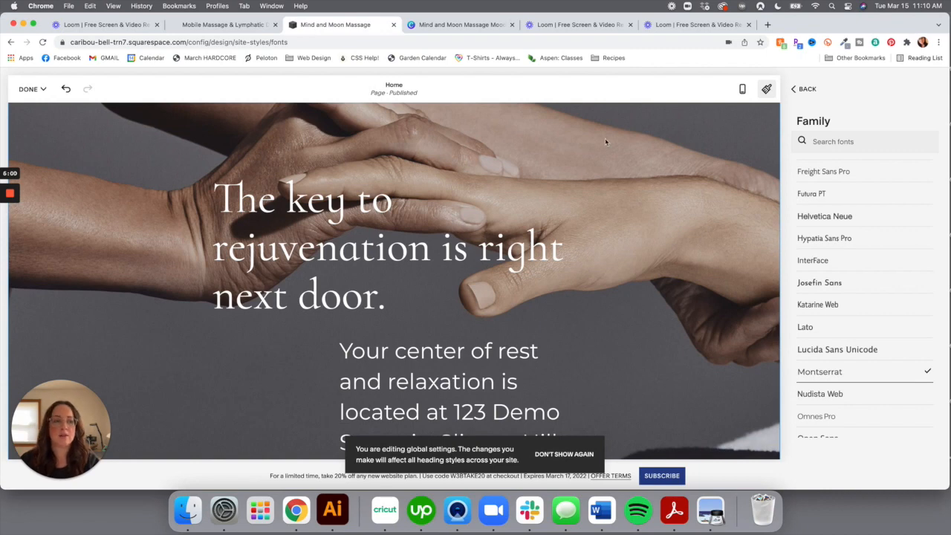
Return to the Fonts overview and save the font style changes
click(805, 90)
scroll(908, 272, down, 1)
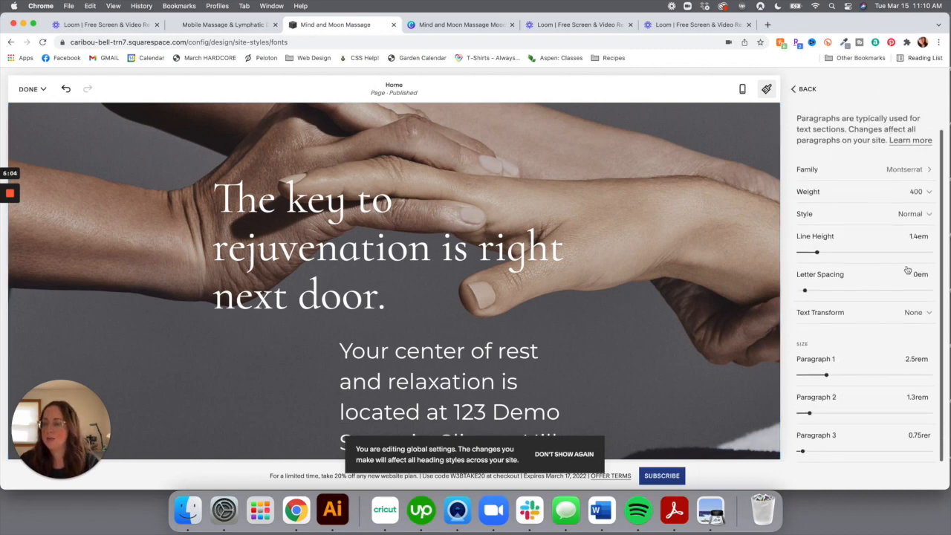
click(802, 90)
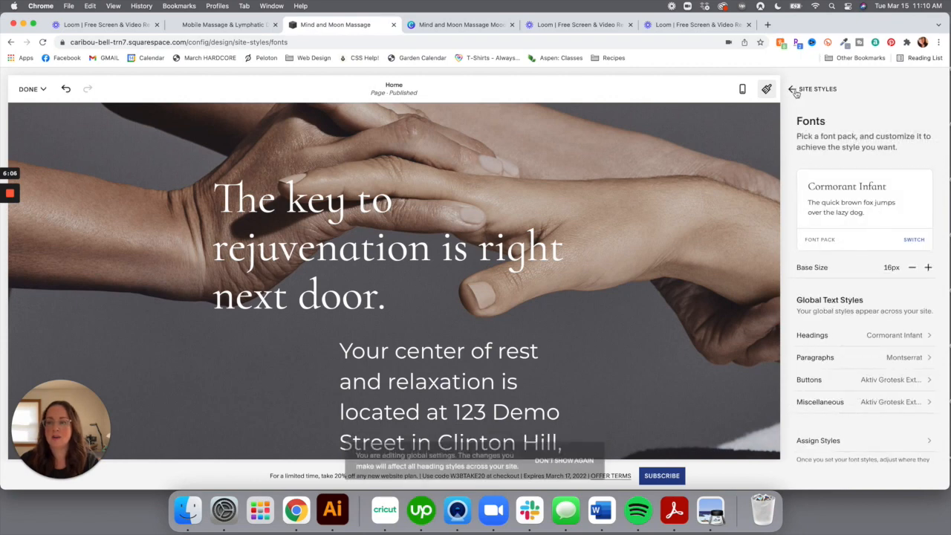
click(31, 89)
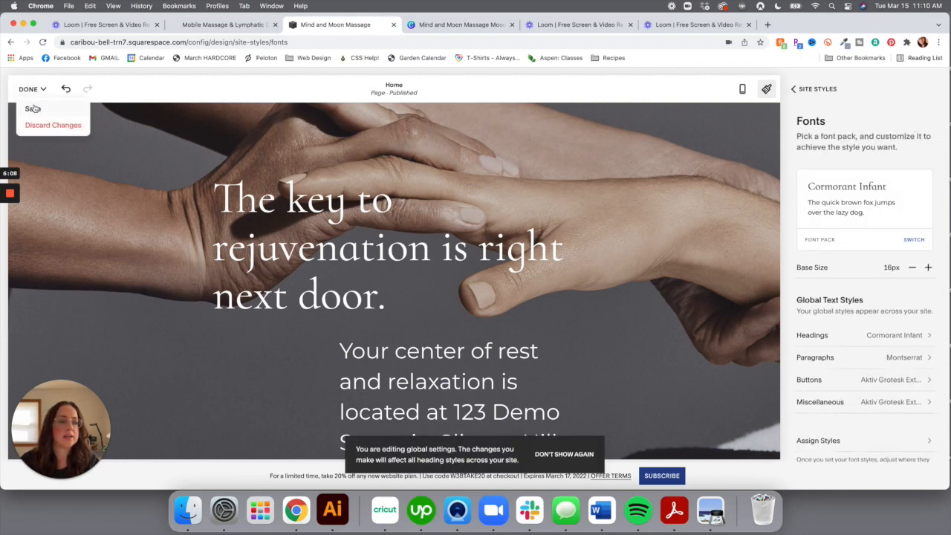
click(32, 109)
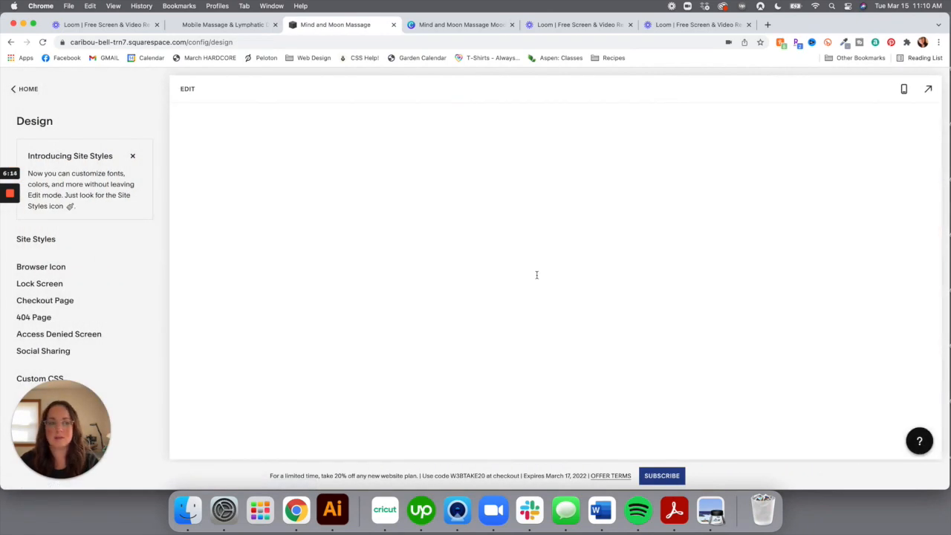
In Site Styles animations, preview None, Scale and Slide, returning to Fade
click(62, 239)
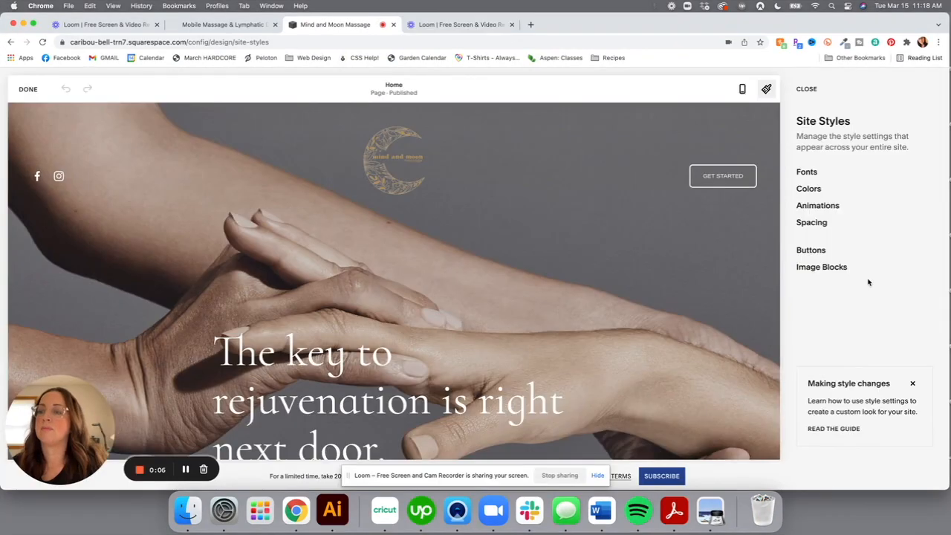
click(818, 206)
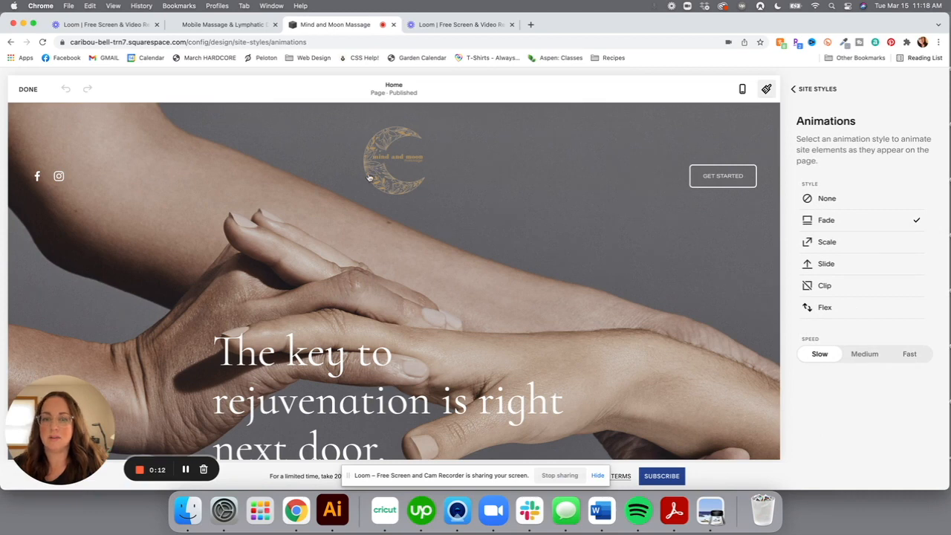
scroll(352, 149, down, 2)
scroll(342, 171, up, 2)
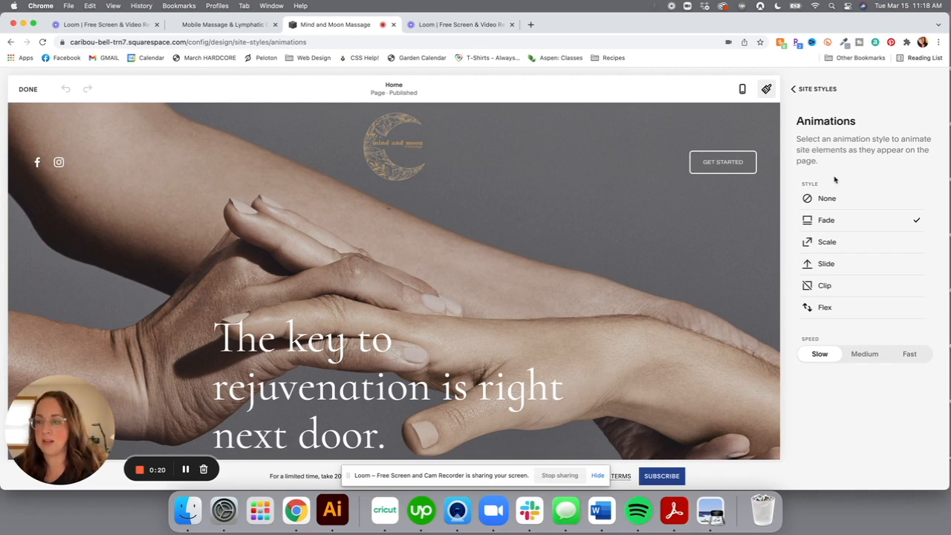
click(839, 199)
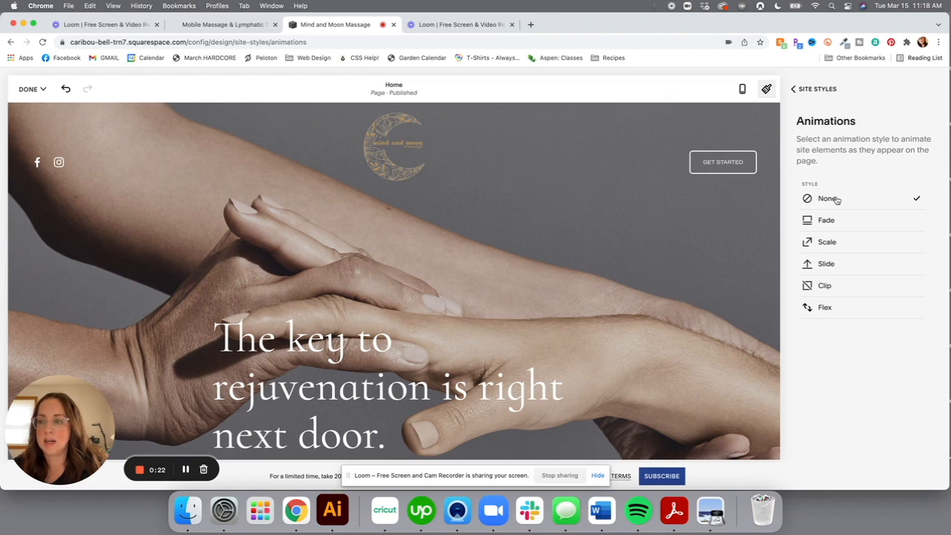
click(829, 225)
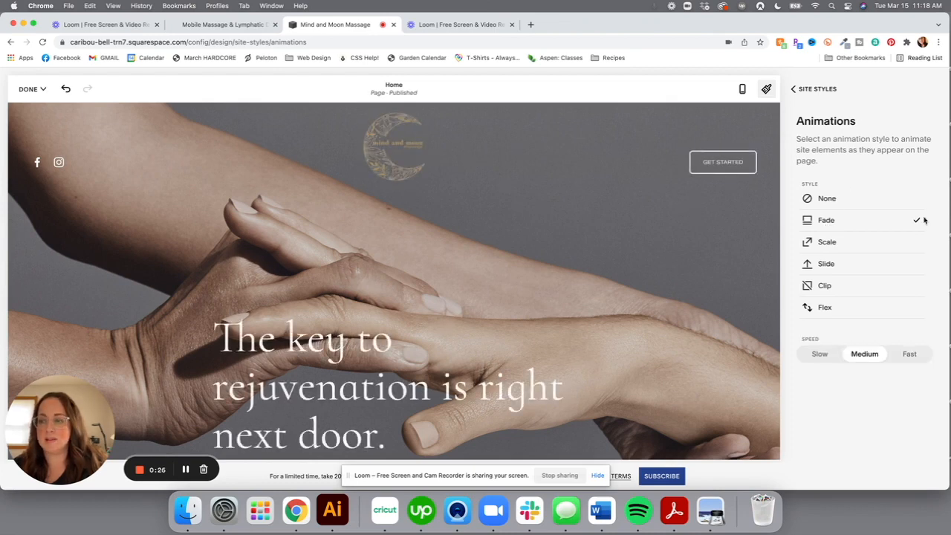
click(865, 243)
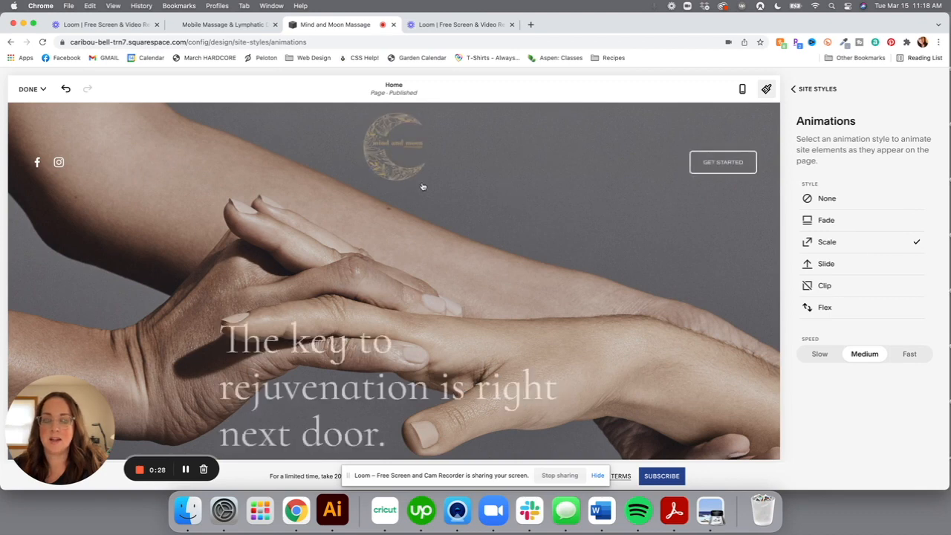
click(828, 265)
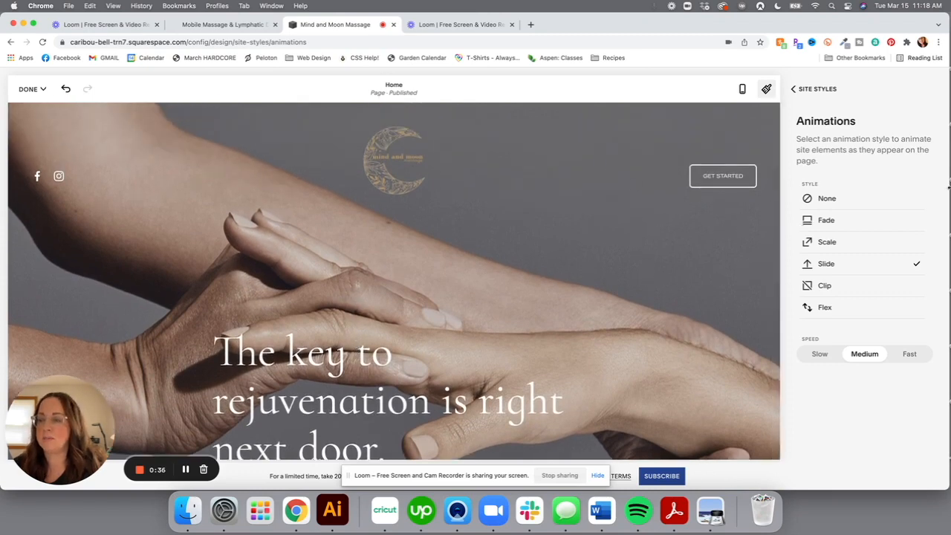
click(831, 224)
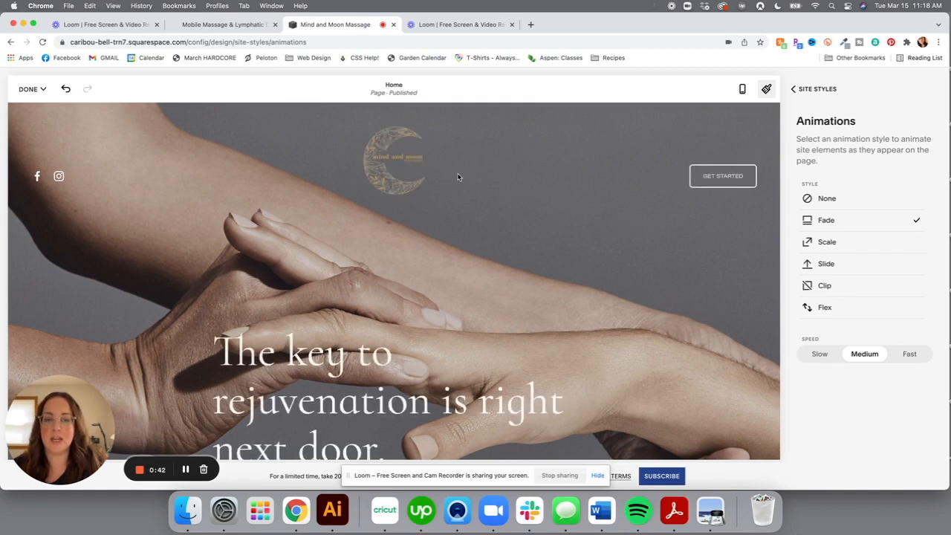
Keep the Fade animation at Slow speed and return to the Site Styles list
scroll(437, 183, down, 1)
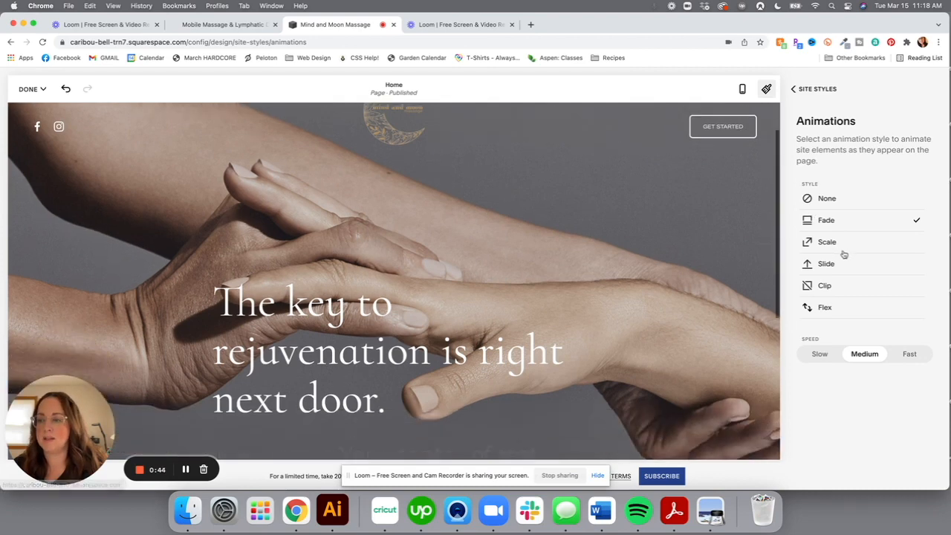
scroll(535, 215, up, 1)
click(845, 196)
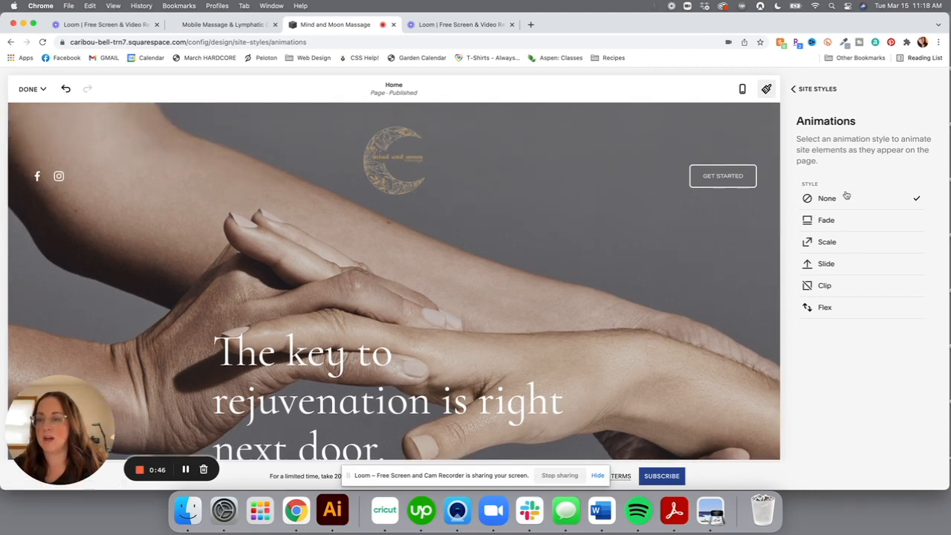
click(836, 226)
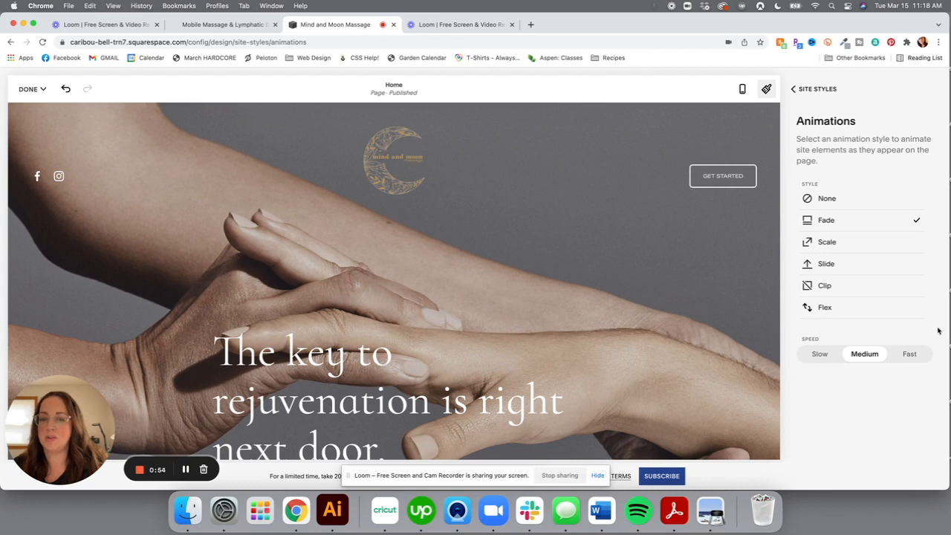
click(910, 354)
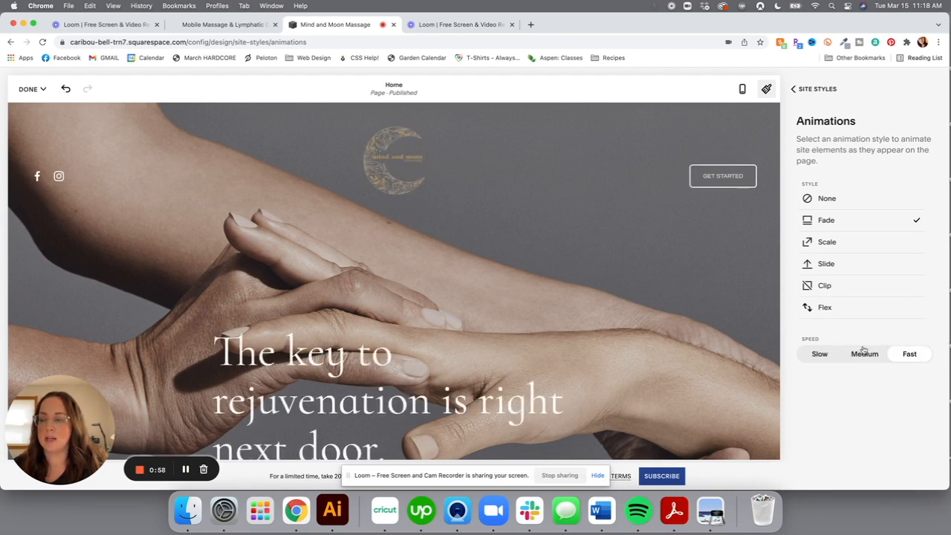
click(825, 354)
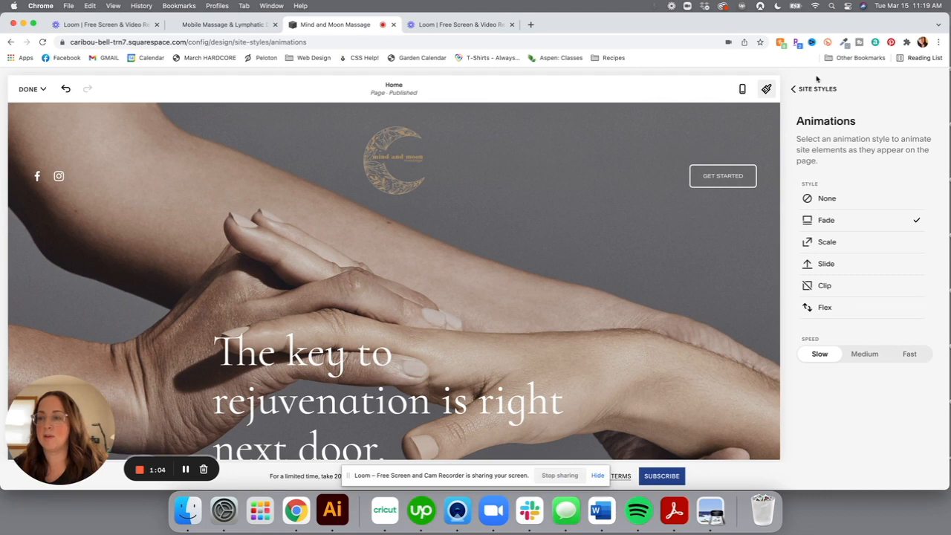
click(791, 89)
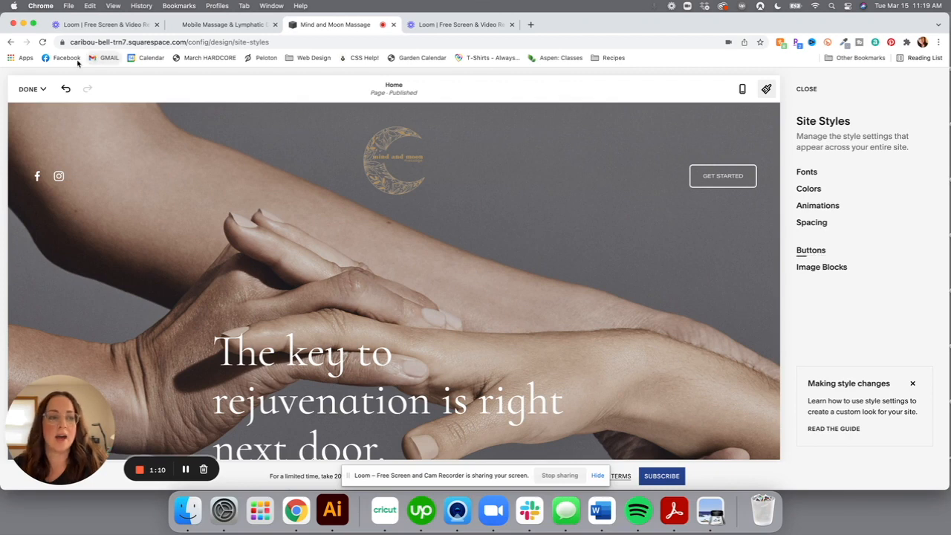
Save the animation changes, exit the style editor and open the Pages list
mouse_move(28, 92)
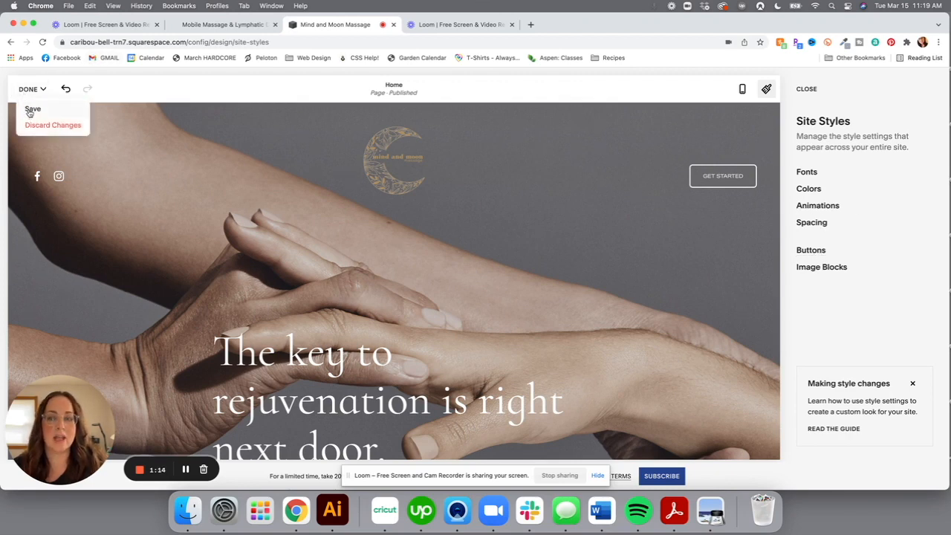
click(30, 111)
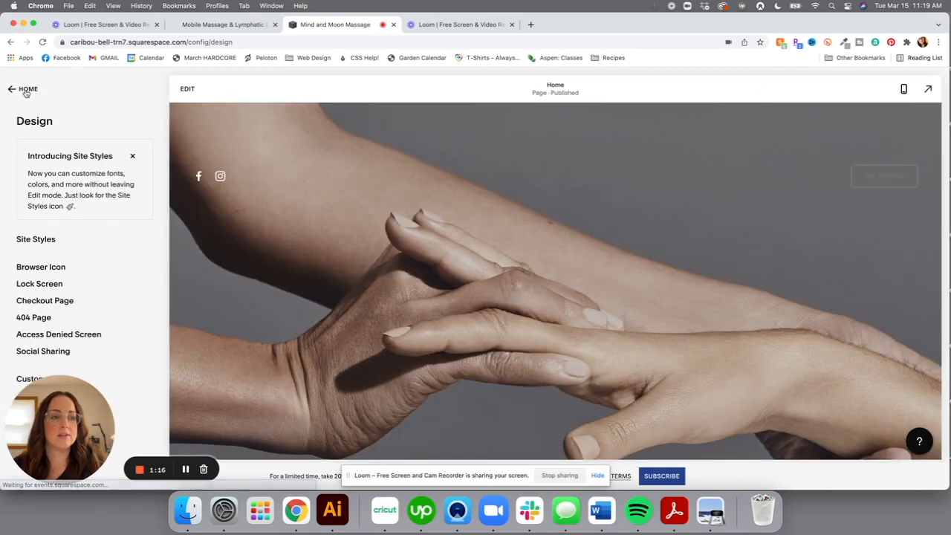
click(25, 90)
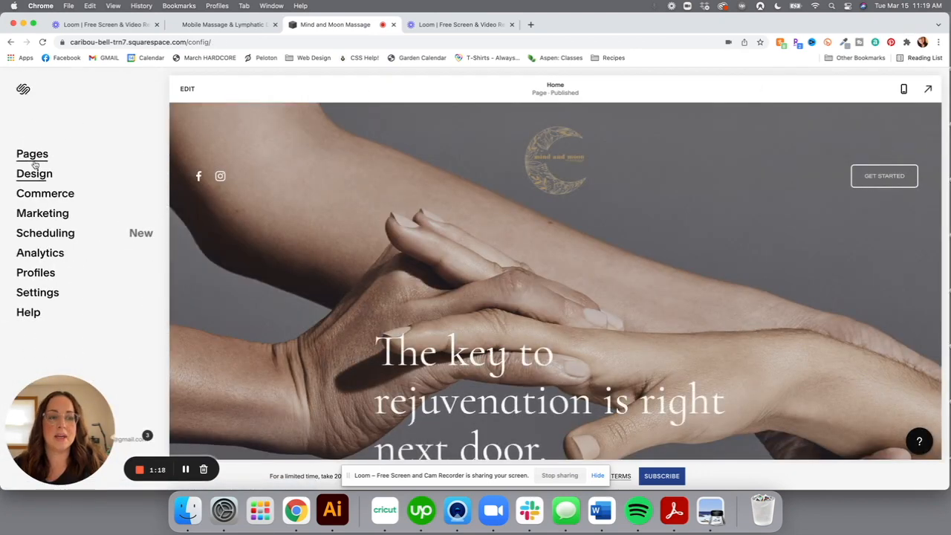
click(32, 156)
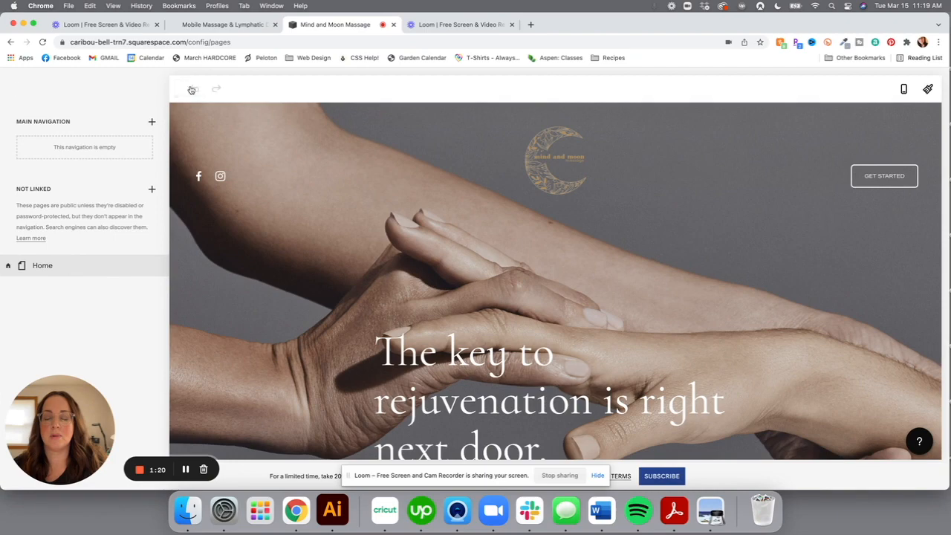
click(188, 89)
click(500, 229)
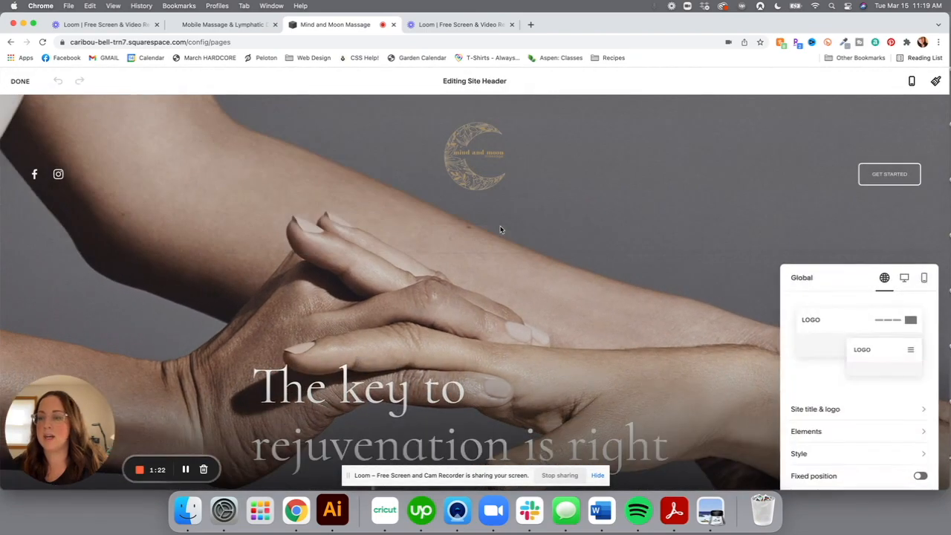
click(864, 439)
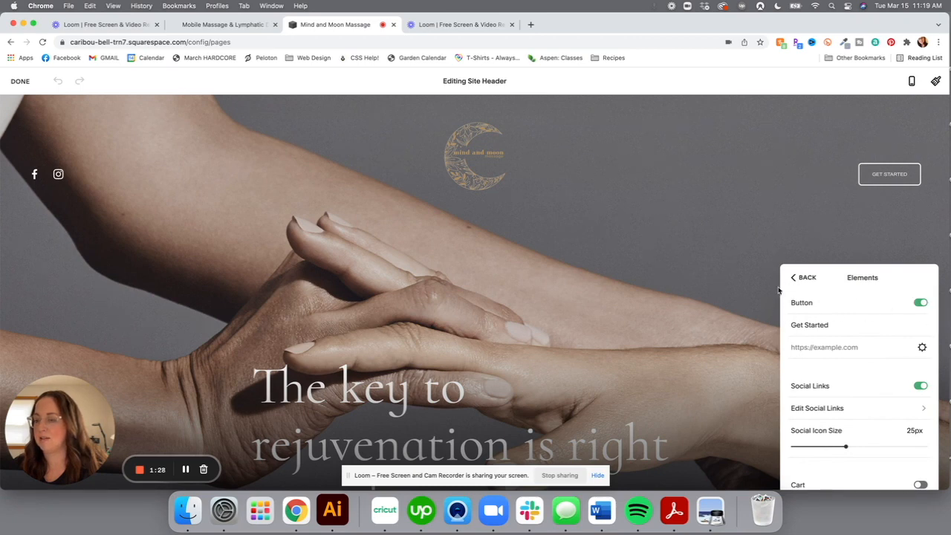
click(921, 304)
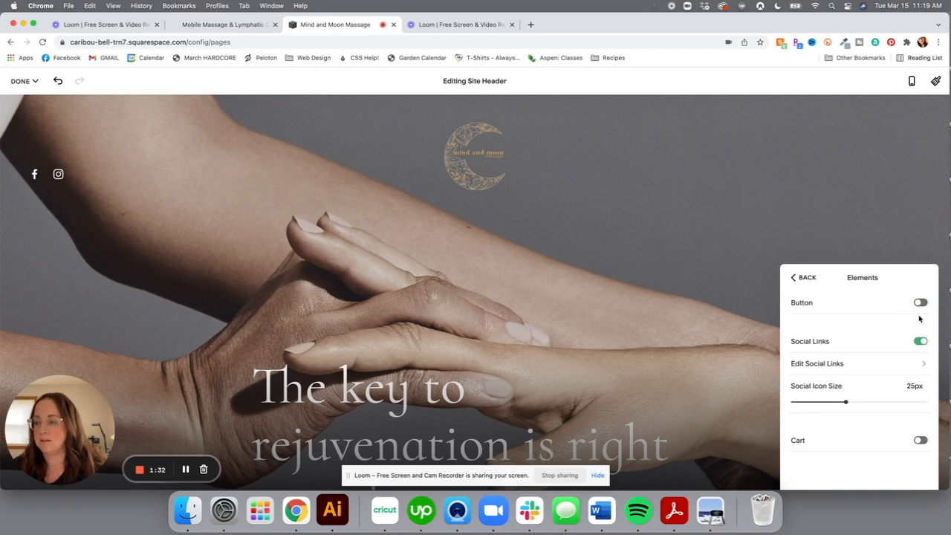
click(919, 304)
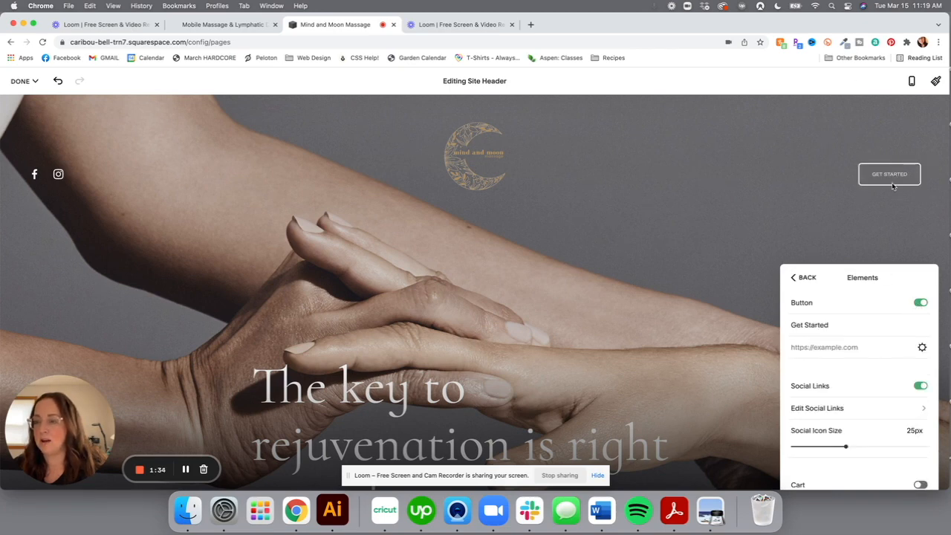
click(800, 277)
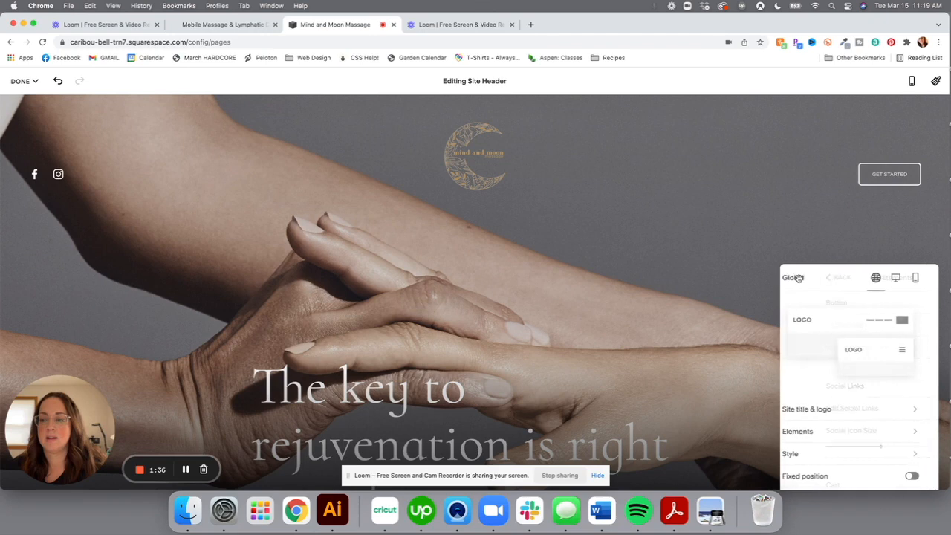
click(24, 81)
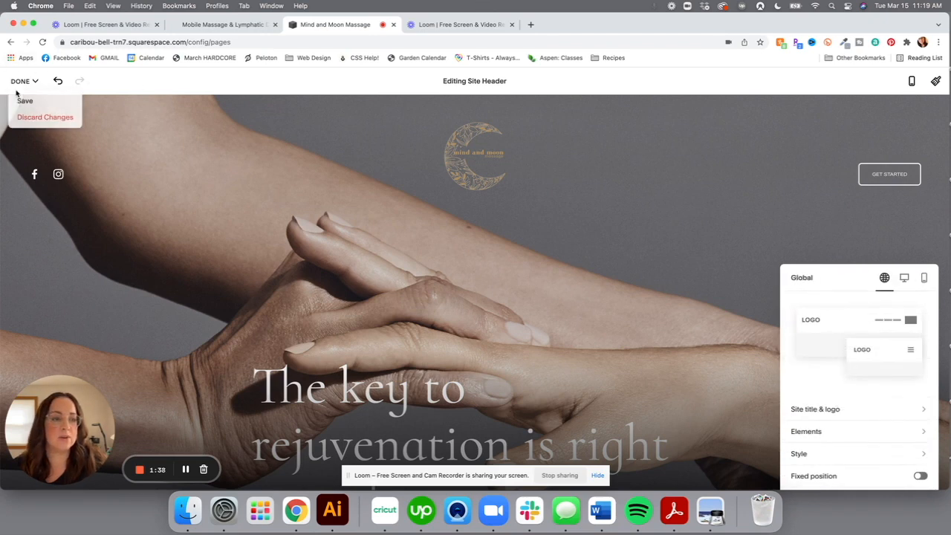
click(21, 104)
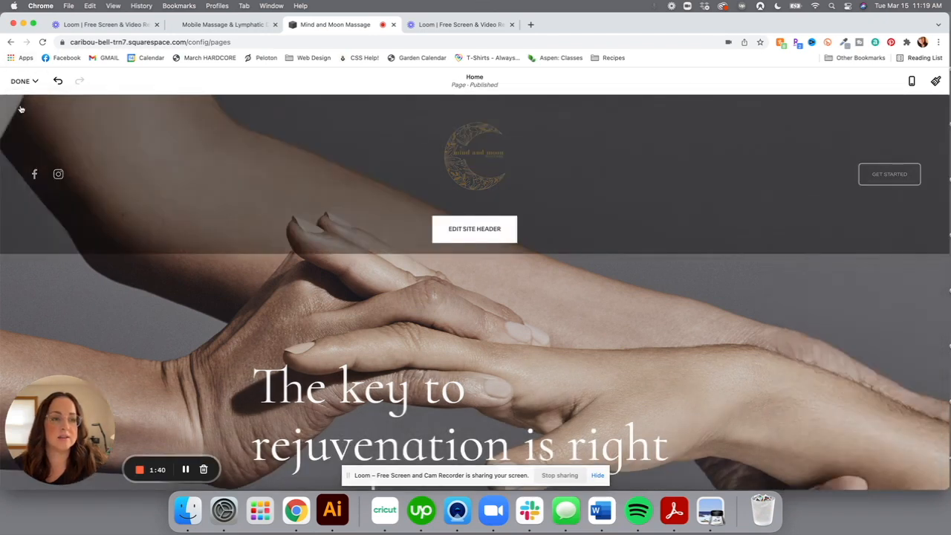
click(25, 81)
click(25, 98)
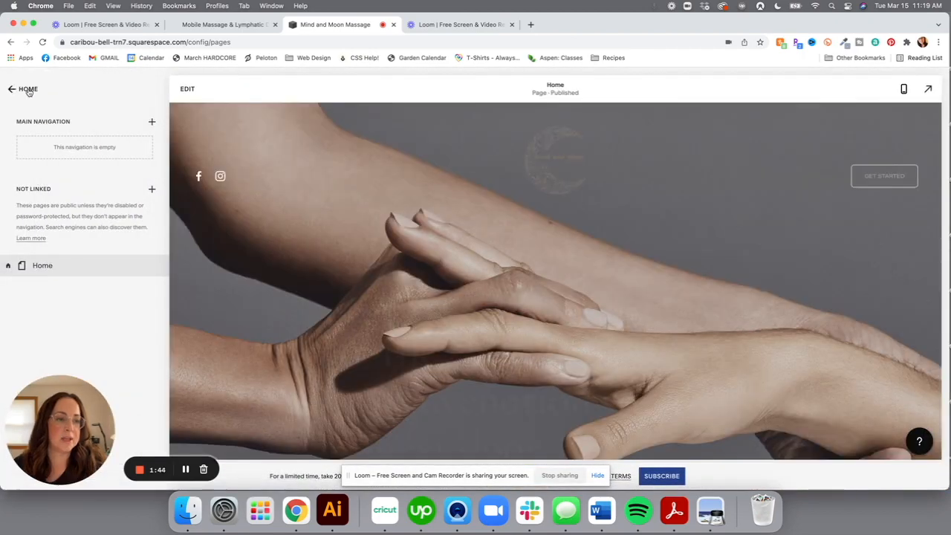
Open Design > Site Styles > Buttons and try Solid style with Square and Rounded shapes
click(29, 90)
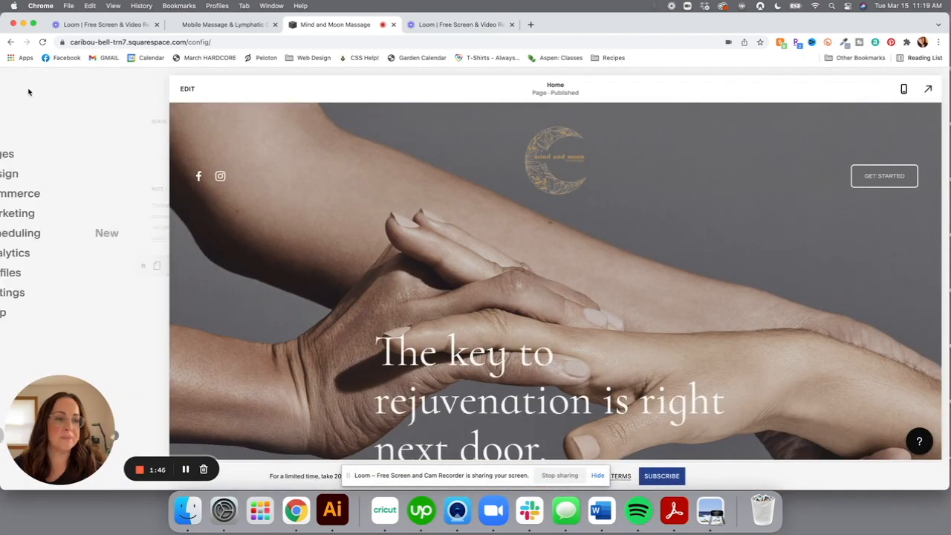
click(36, 176)
click(37, 240)
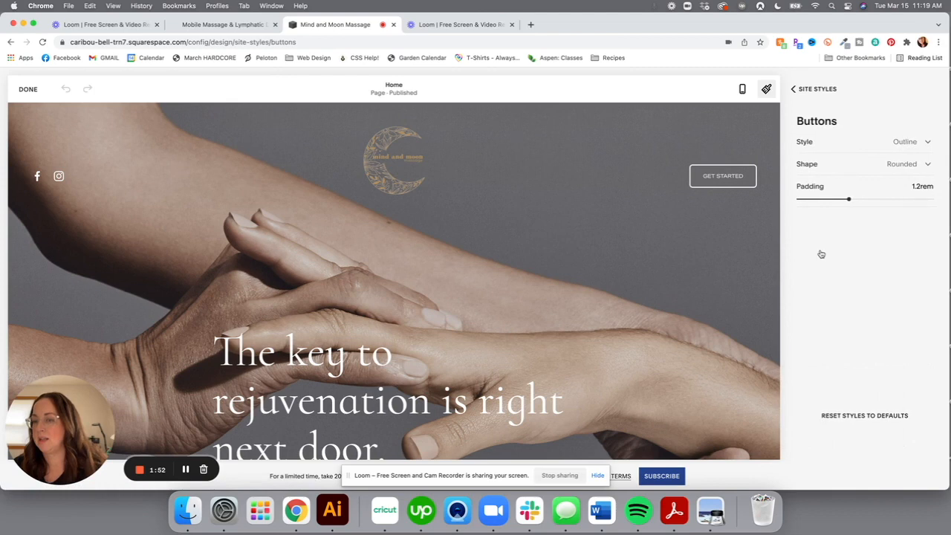
click(875, 145)
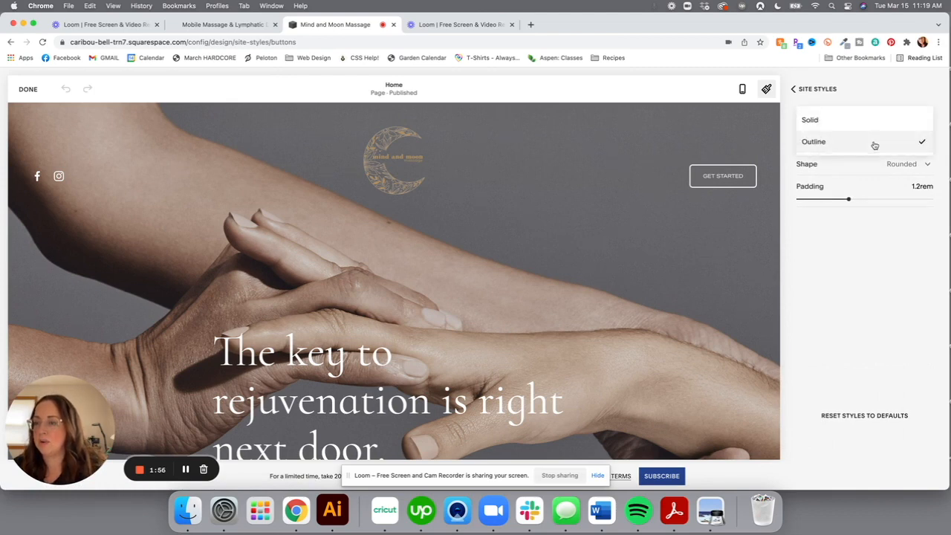
click(874, 119)
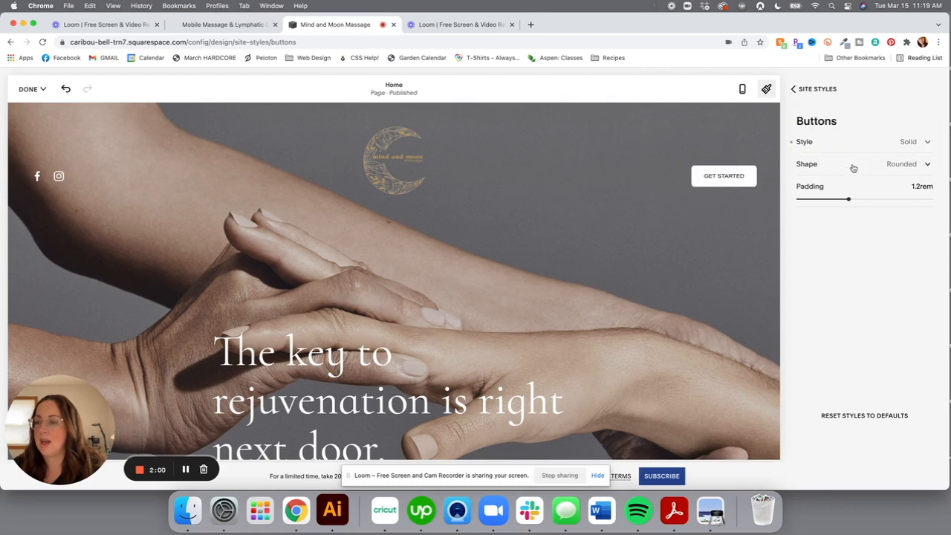
click(853, 167)
click(860, 141)
click(851, 165)
click(844, 185)
Set the site buttons to the Petal shape with Outline style
click(843, 164)
click(841, 188)
click(849, 165)
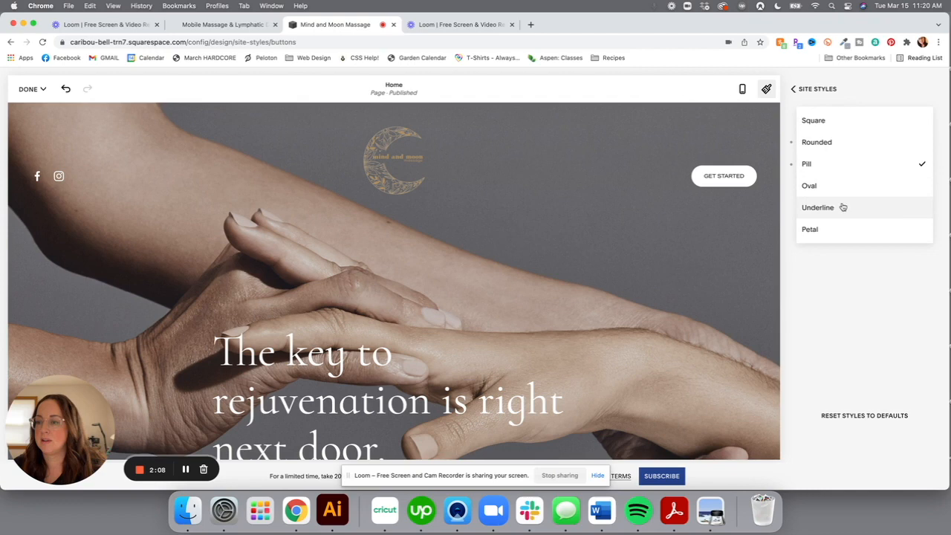
click(845, 189)
click(846, 164)
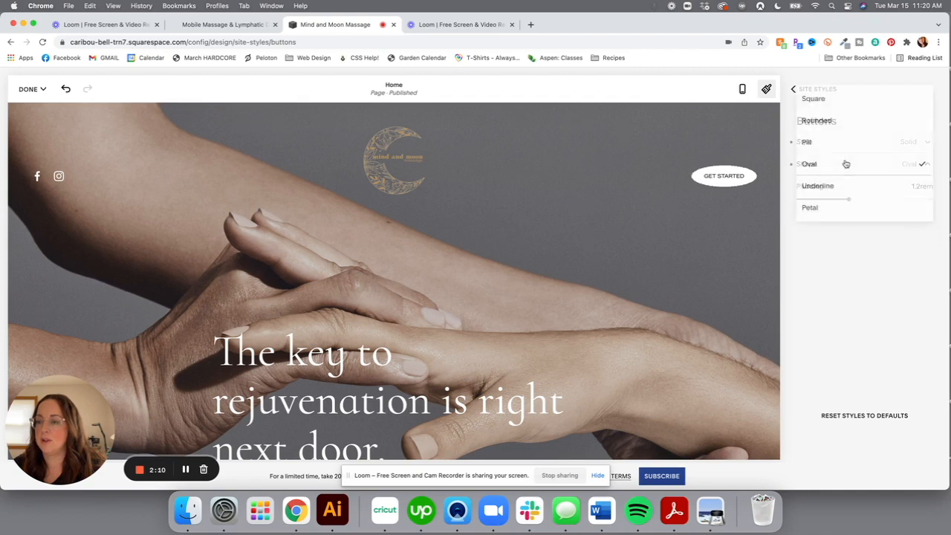
click(843, 195)
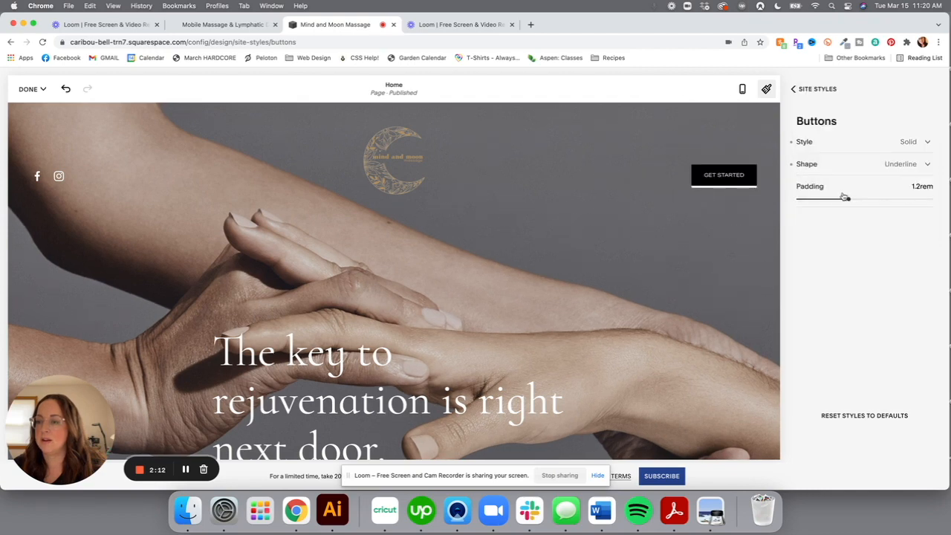
click(845, 165)
click(833, 201)
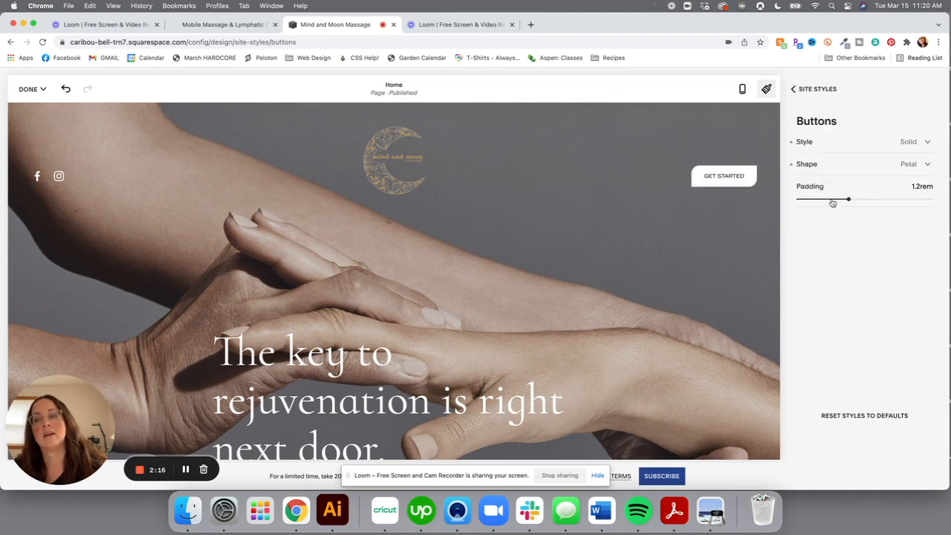
click(857, 146)
click(852, 160)
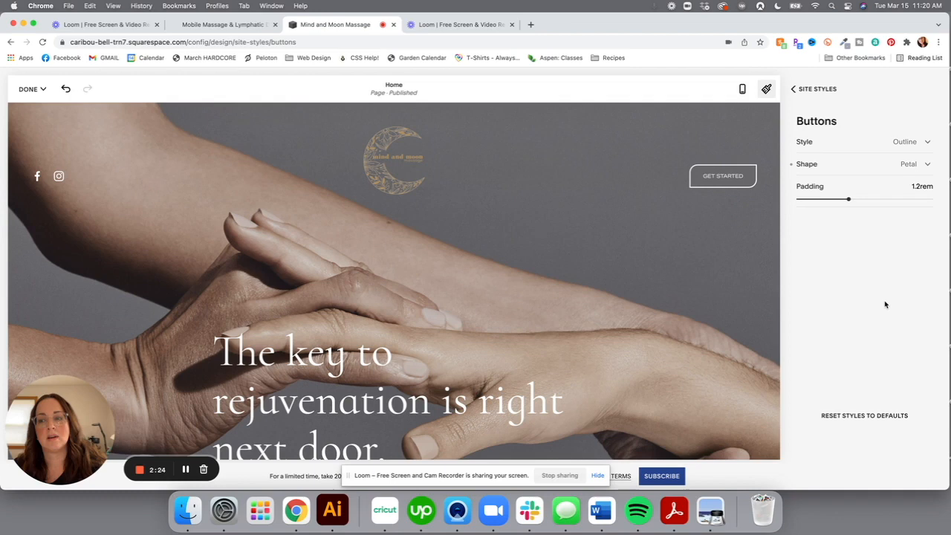
click(817, 88)
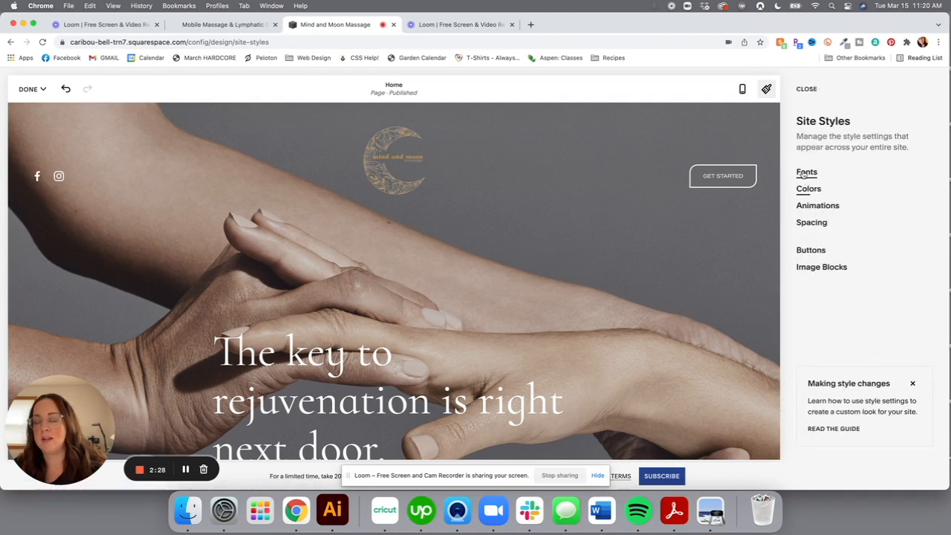
Change the Buttons font family from Aktiv Grotesk Extended to Montserrat, then close Site Styles
click(803, 174)
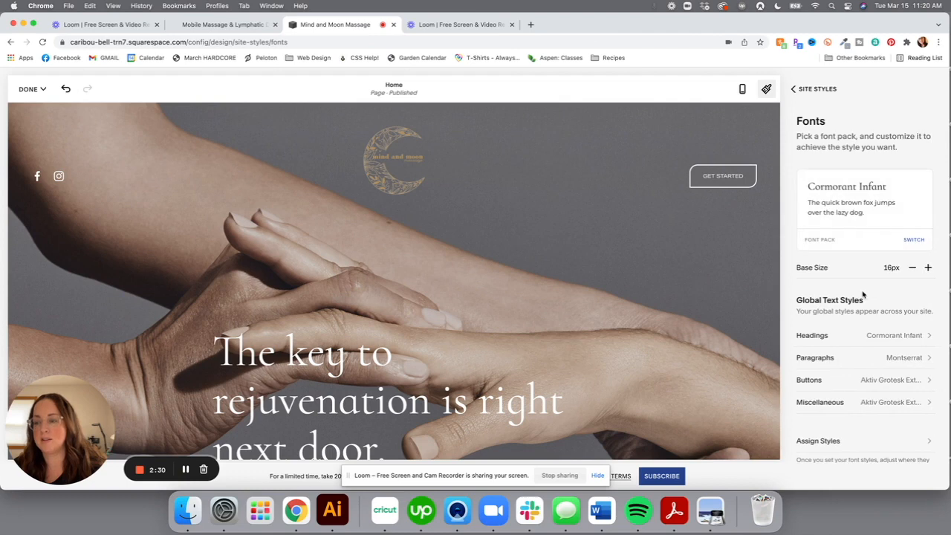
scroll(845, 295, down, 2)
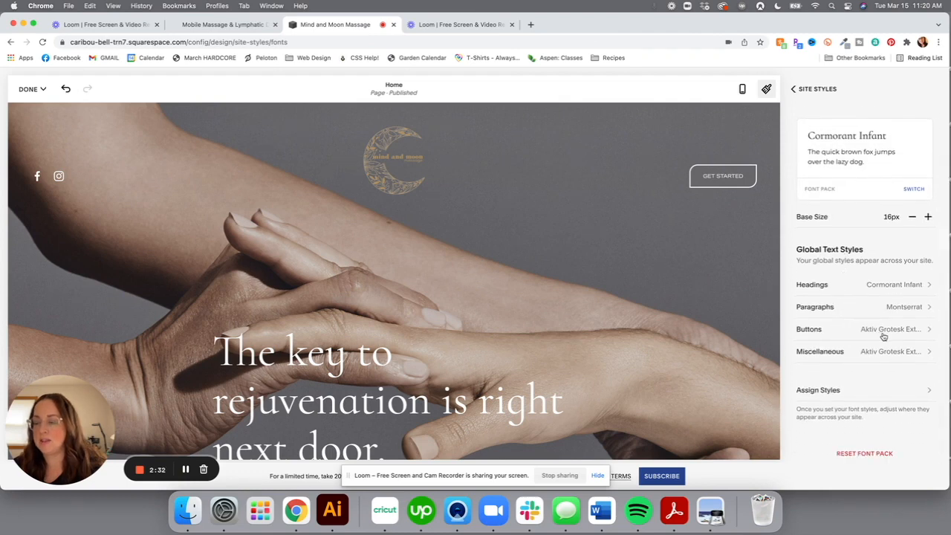
click(884, 337)
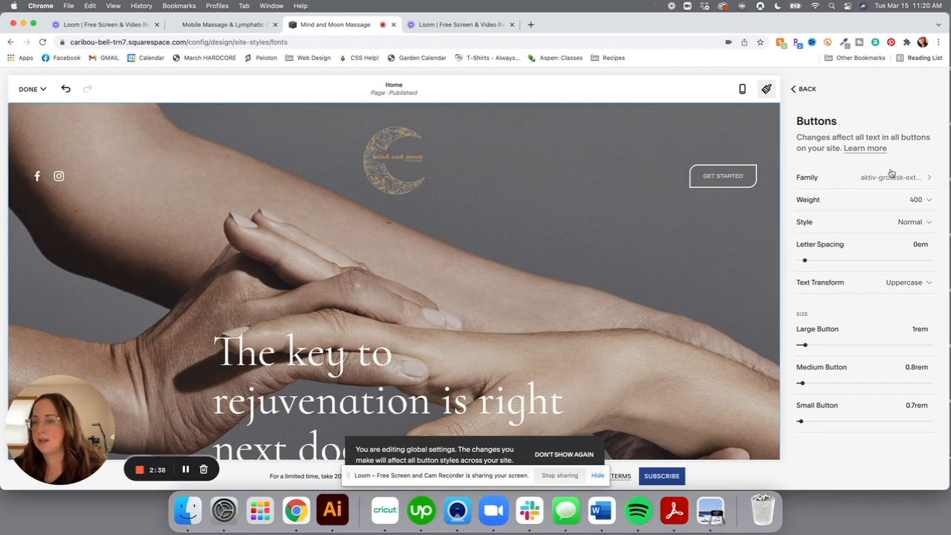
click(804, 89)
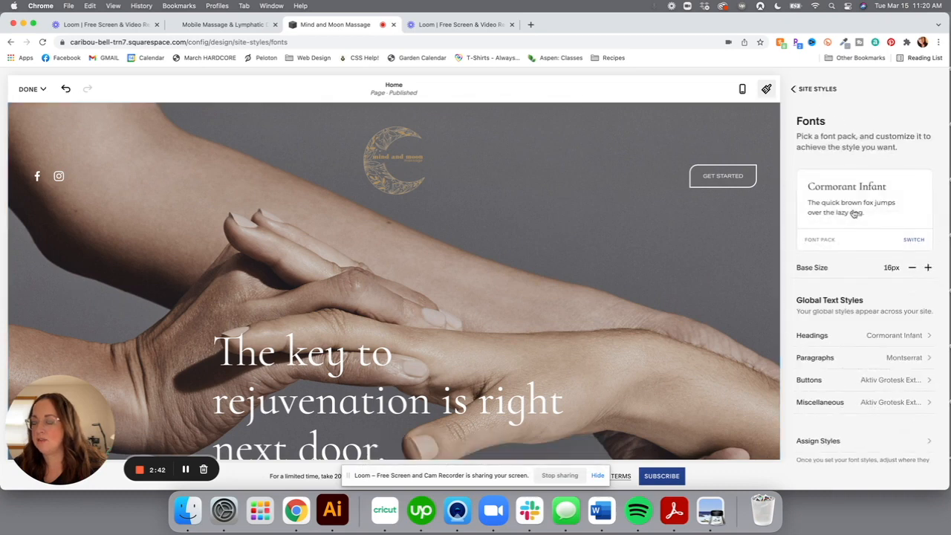
click(880, 382)
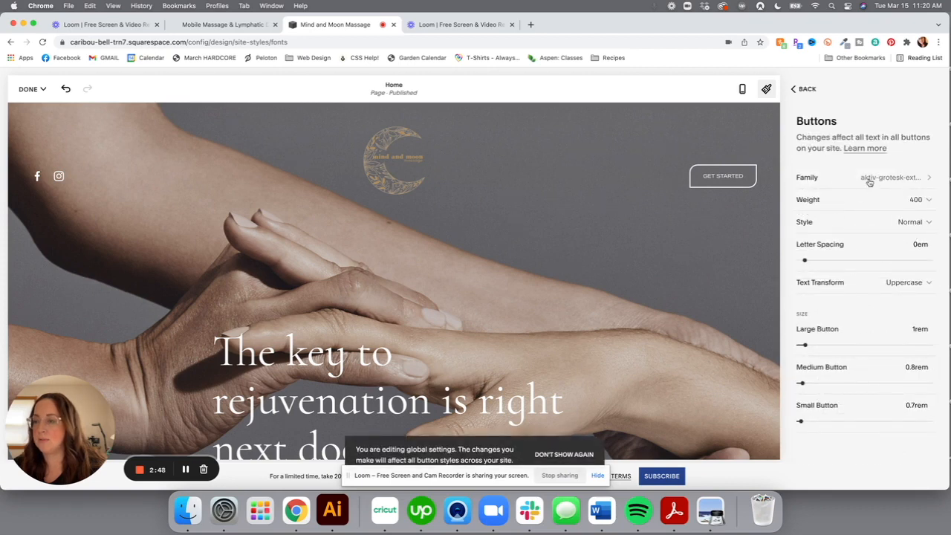
click(867, 178)
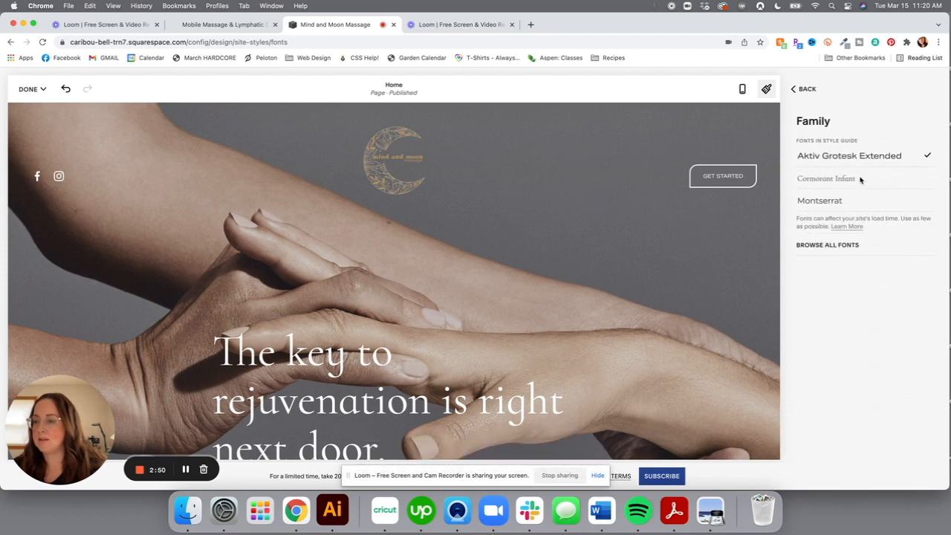
click(832, 201)
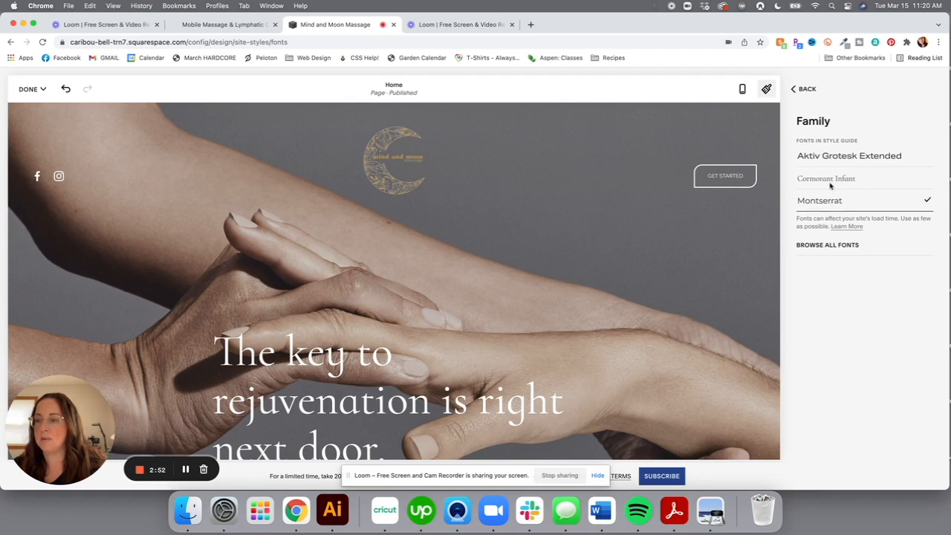
click(806, 89)
click(807, 90)
click(806, 89)
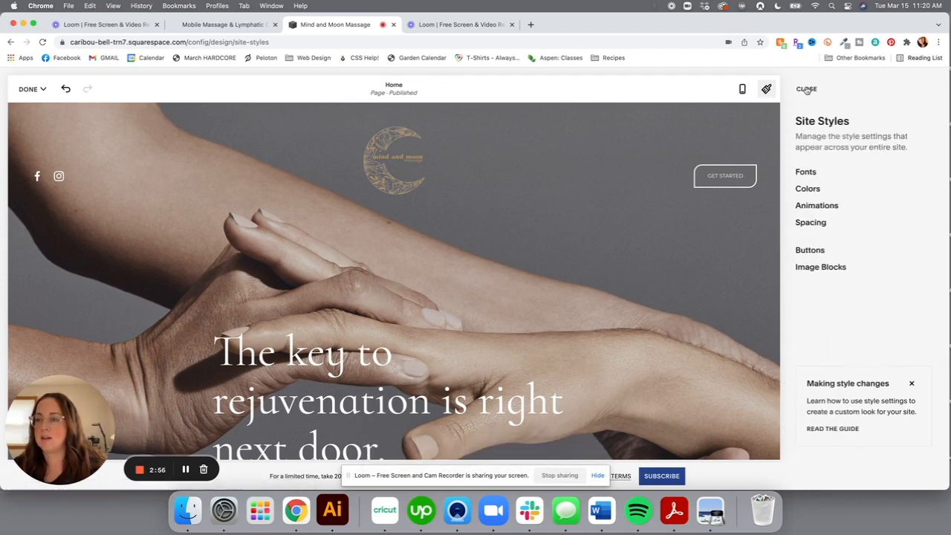
click(766, 88)
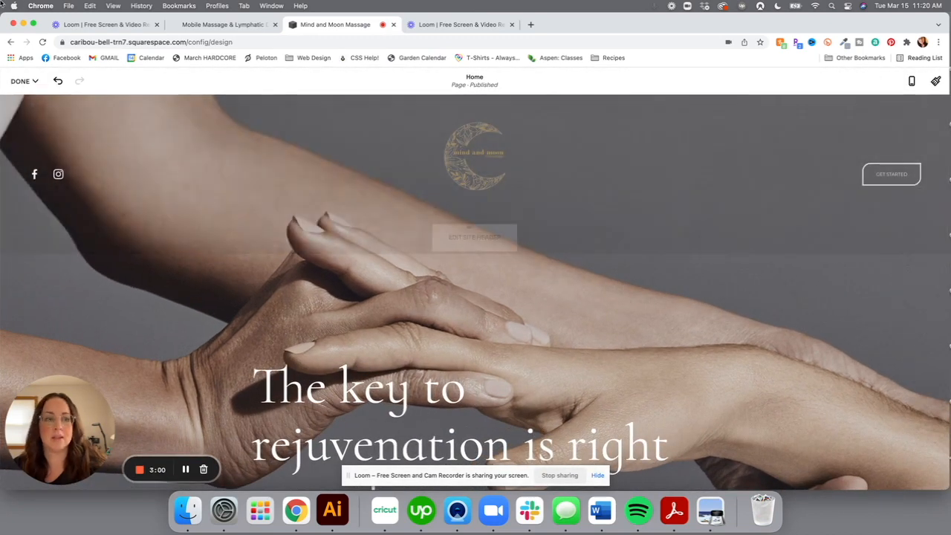
Save the style and page changes with Done > Save
click(24, 80)
click(23, 97)
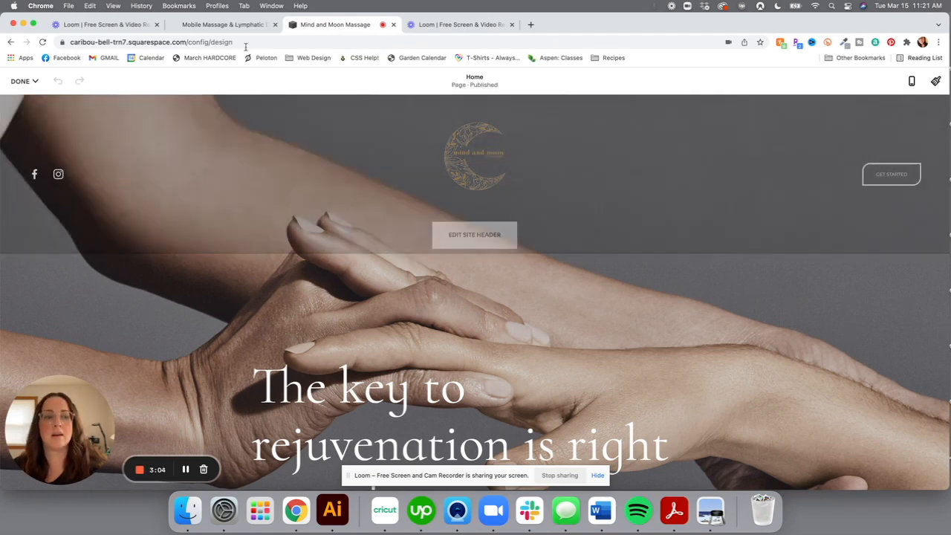
click(25, 80)
click(22, 100)
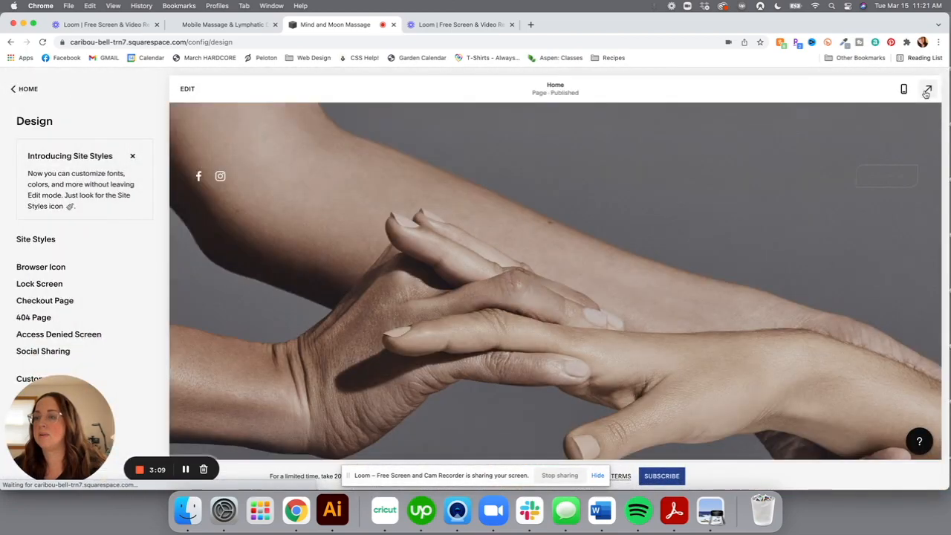
Preview the homepage full screen, then return to the main menu's Pages list
click(927, 91)
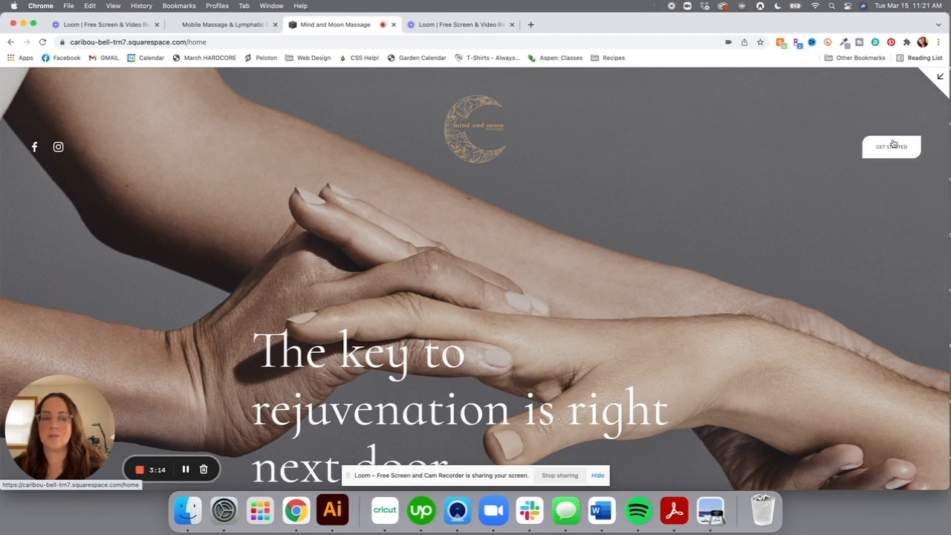
click(940, 84)
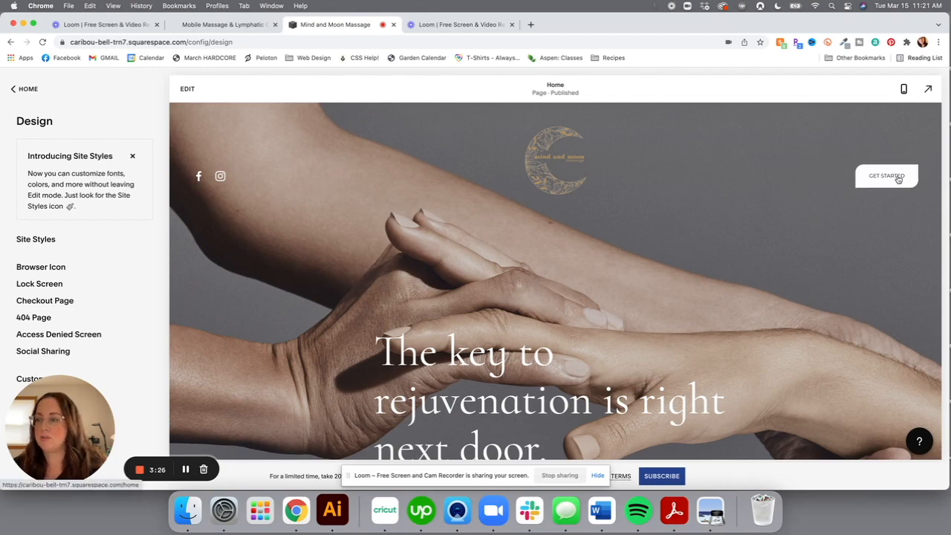
click(44, 89)
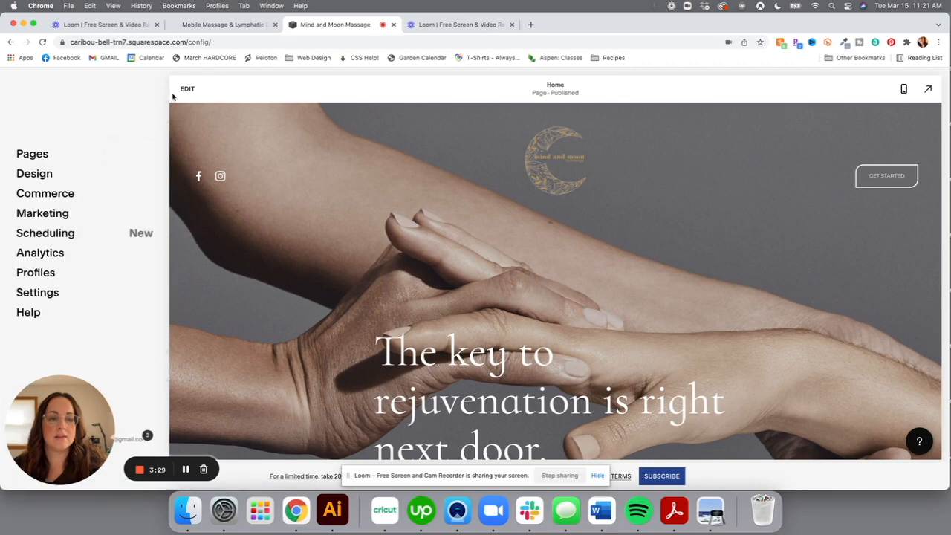
click(31, 156)
In Edit Site Header > Elements, replace the 'Get Started' button label with 'Book An Appointment'
click(187, 89)
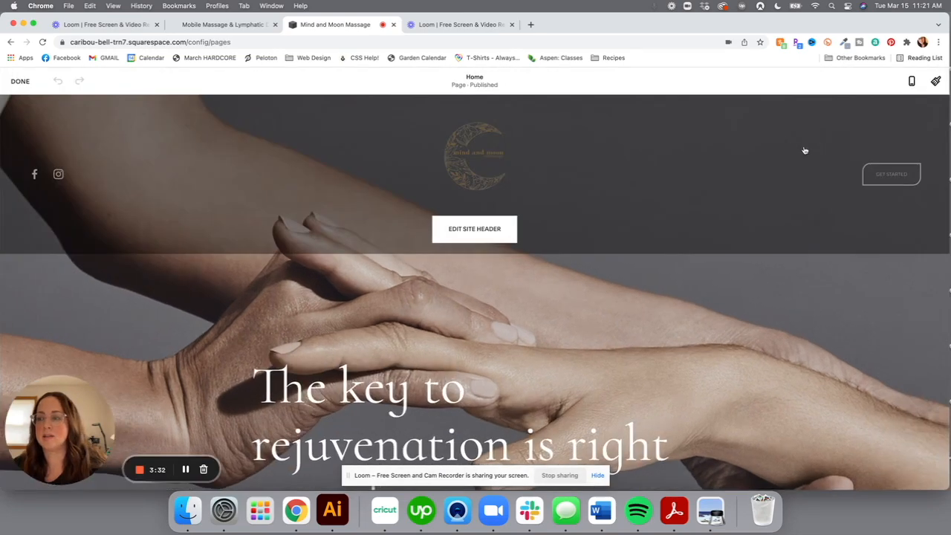
click(462, 229)
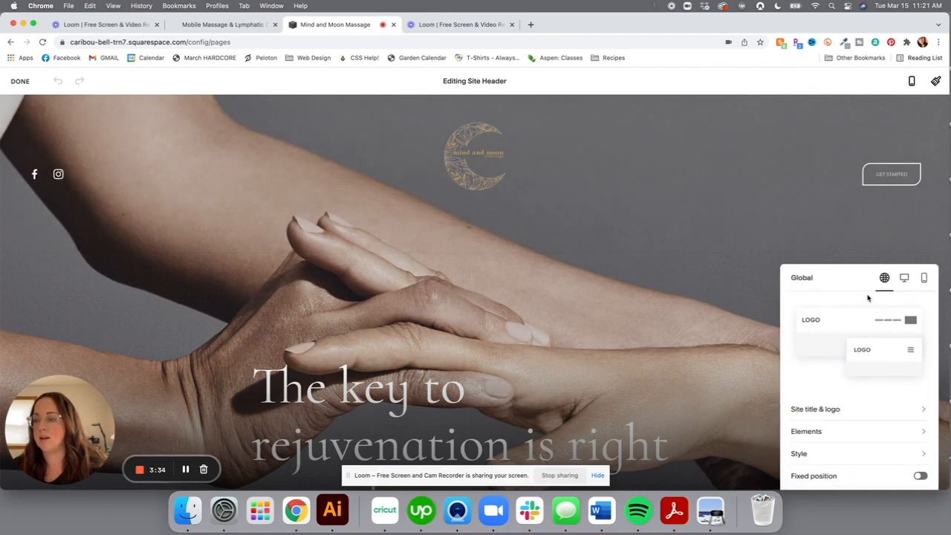
click(827, 430)
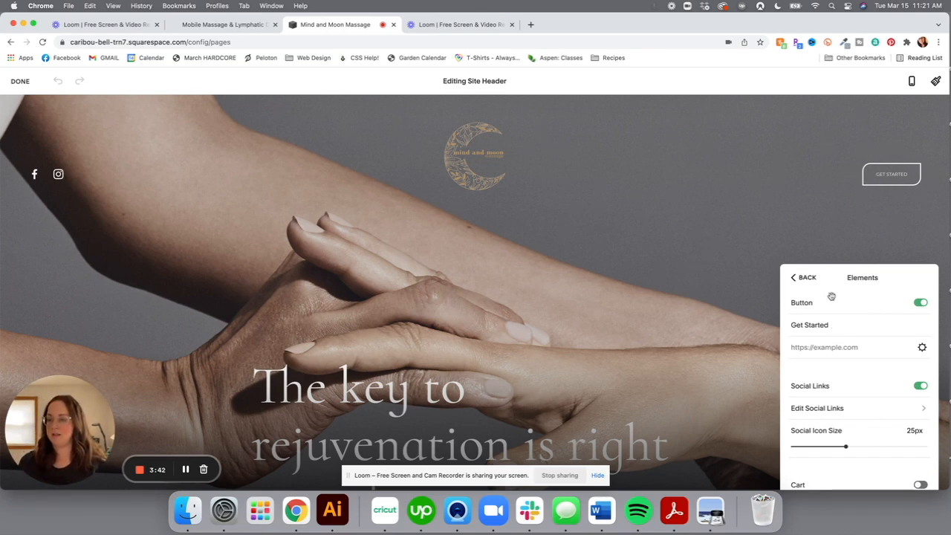
click(805, 333)
triple_click(807, 325)
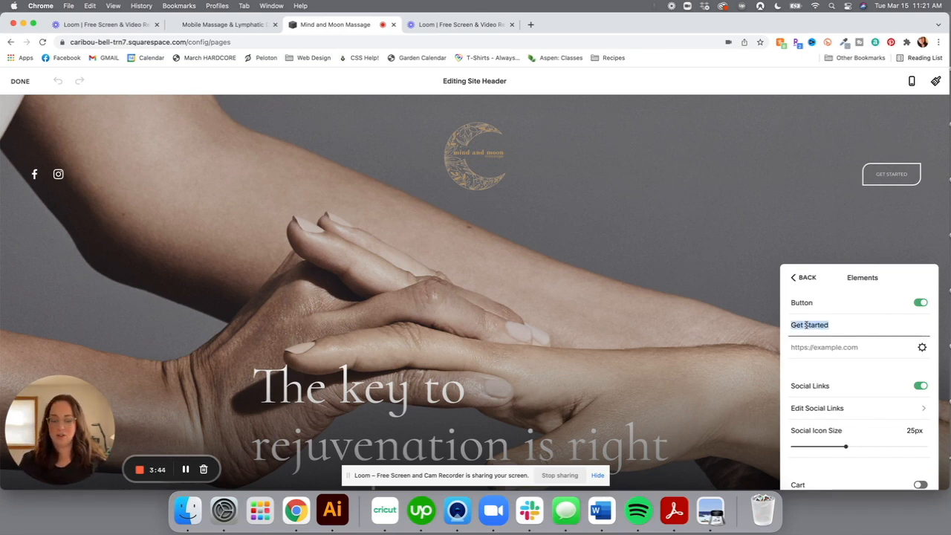
text(Book An Ap)
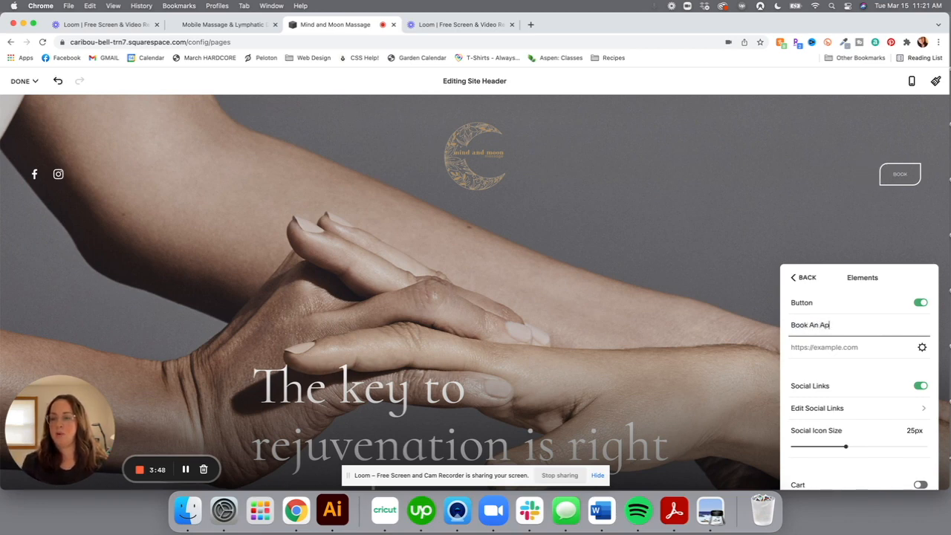
text(pointment)
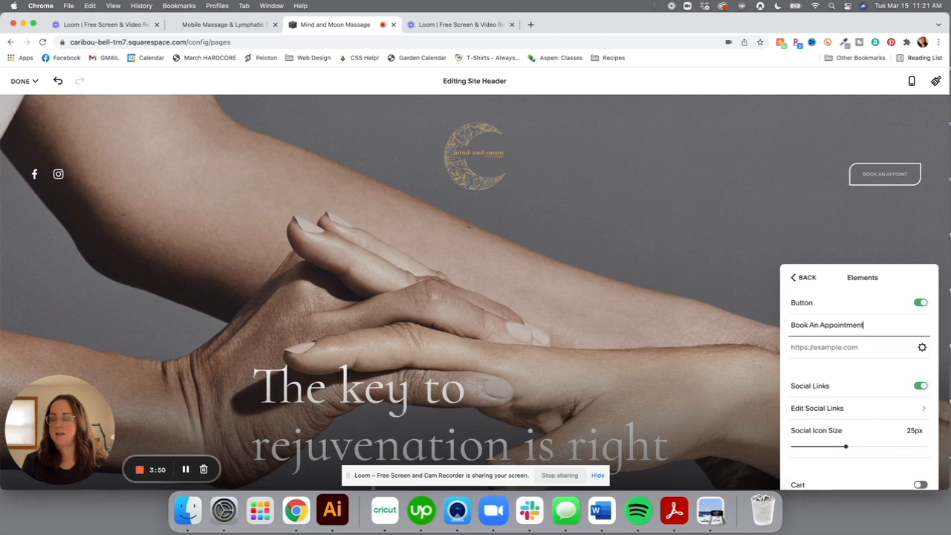
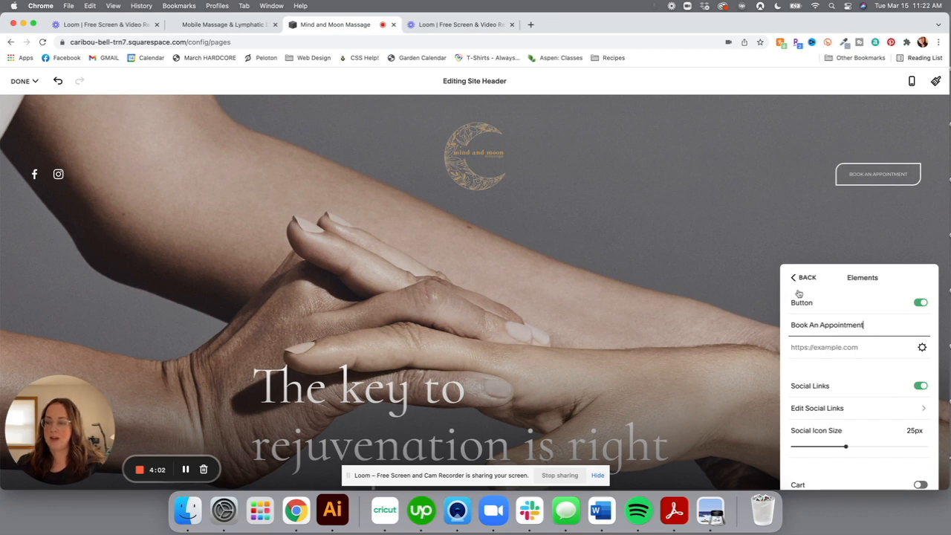
Exit the header editor and save the 'Book An Appointment' header edits via Done > Save
click(655, 182)
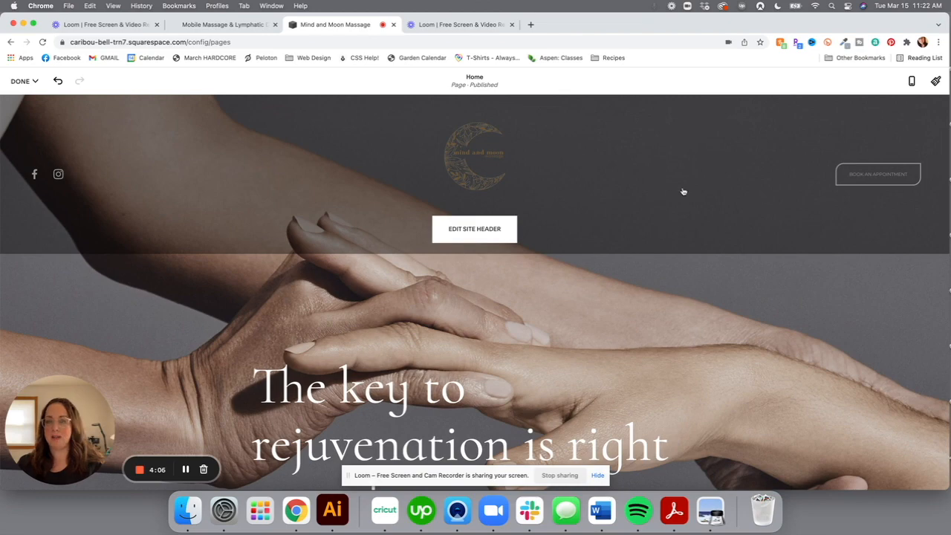
mouse_move(34, 84)
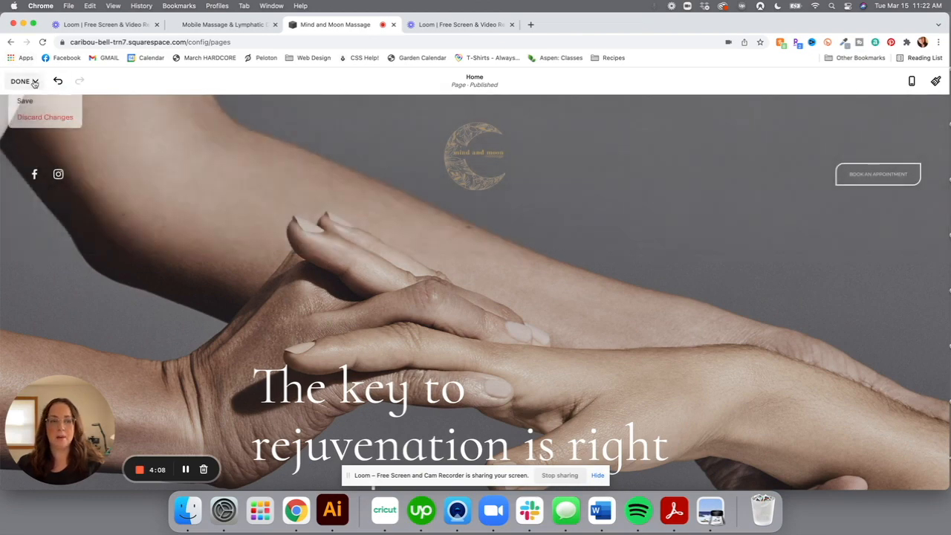
click(34, 101)
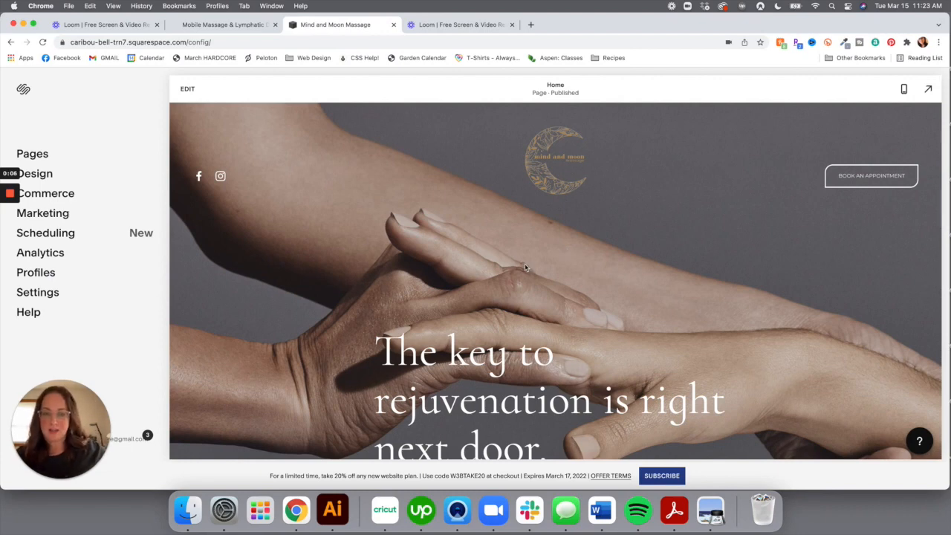
Open the Pages panel showing the site's navigation and unlinked pages
scroll(525, 267, down, 5)
scroll(519, 269, up, 5)
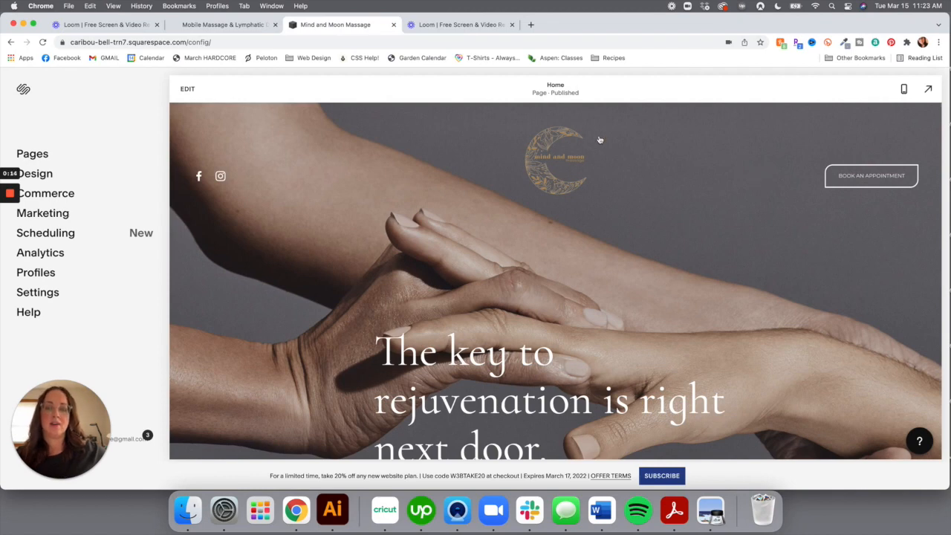
click(30, 153)
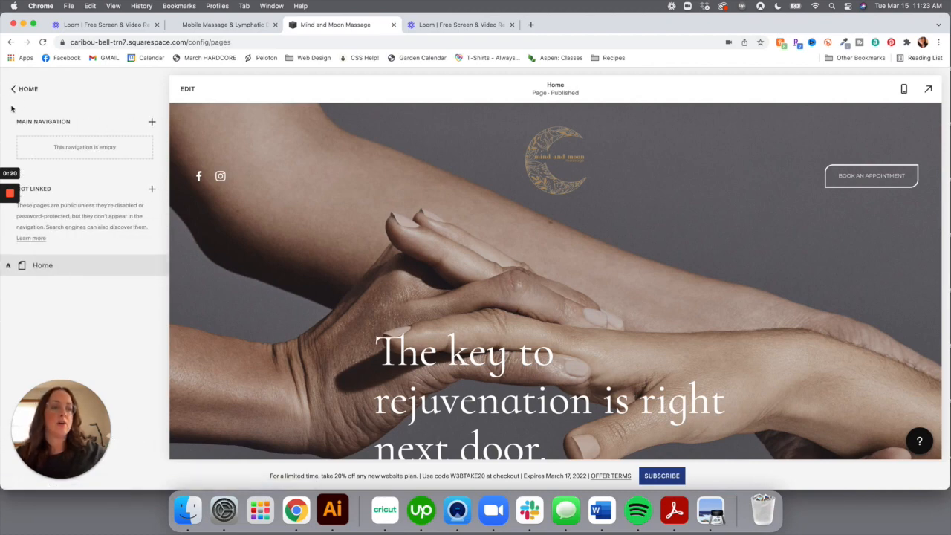
click(22, 90)
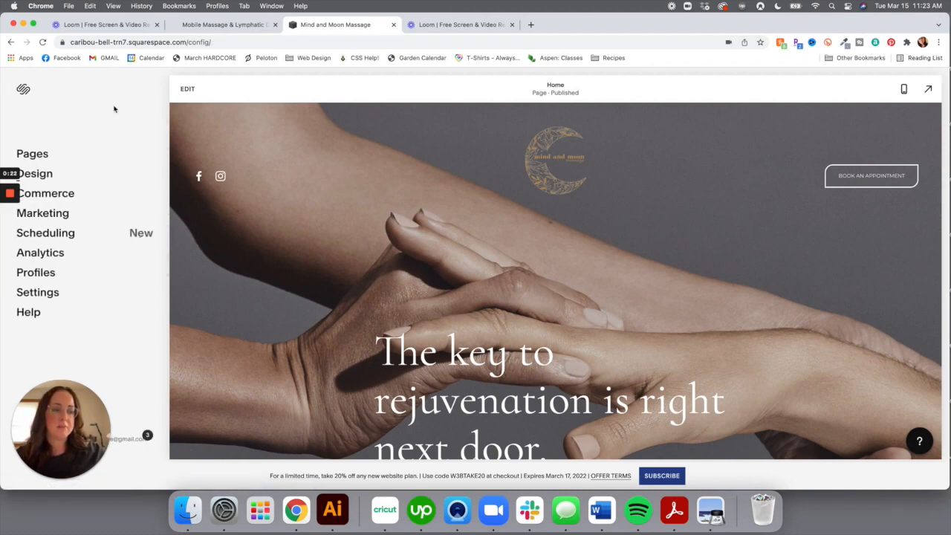
click(42, 155)
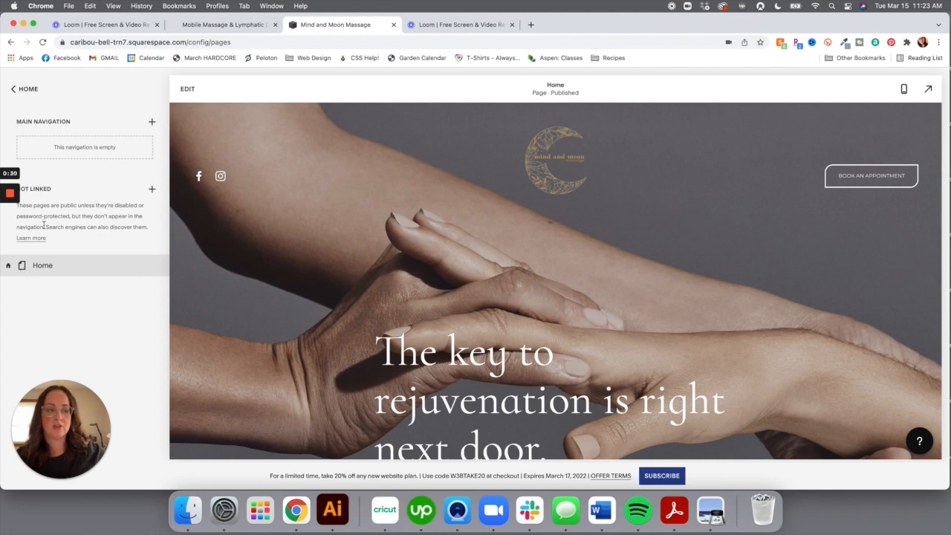
Move Home into Main Navigation and back to Not Linked, then start adding a navigation page
drag(28, 257, 55, 152)
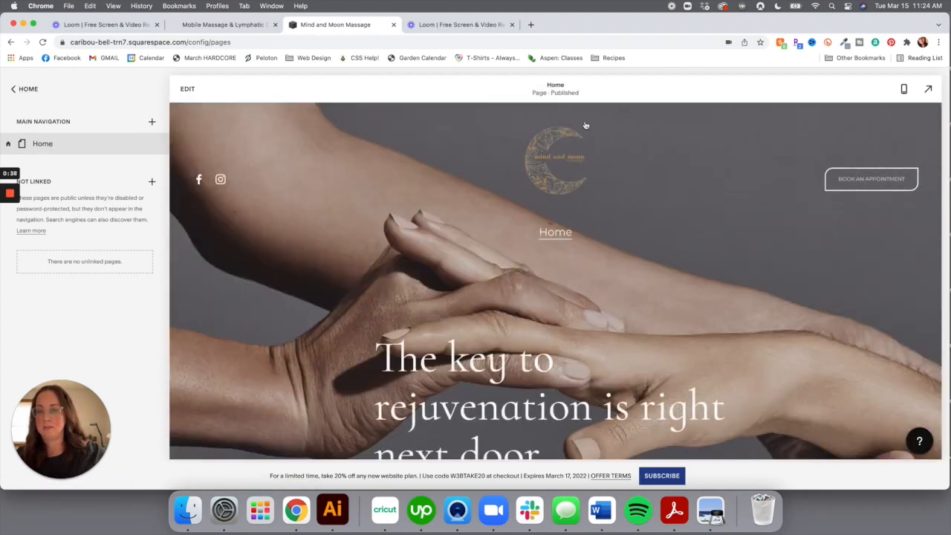
drag(31, 148, 79, 295)
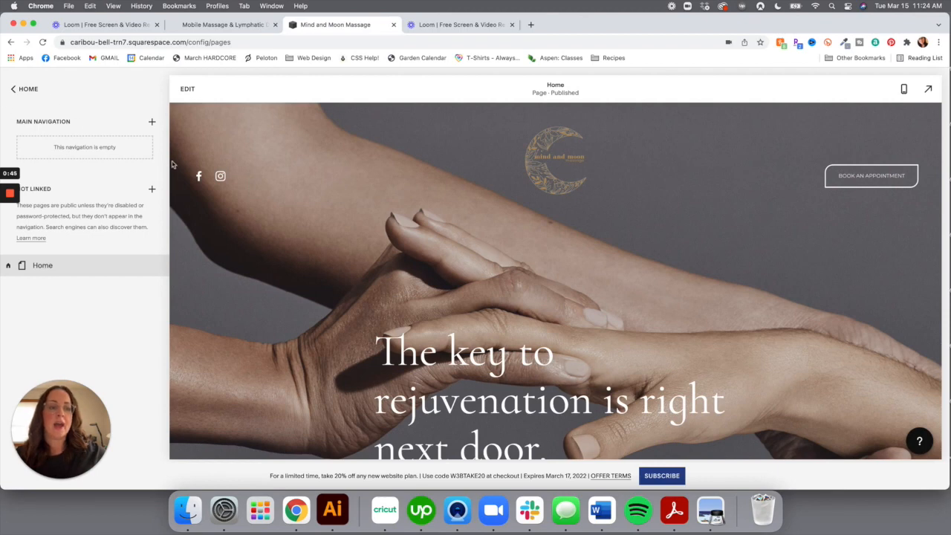
click(151, 122)
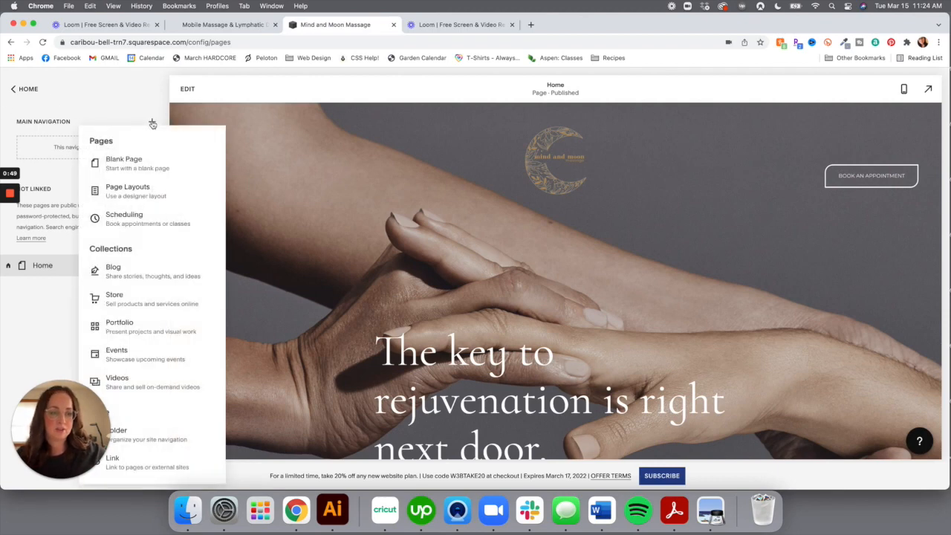
Create a new page from Page Layouts using the About category's About 5 layout
click(153, 192)
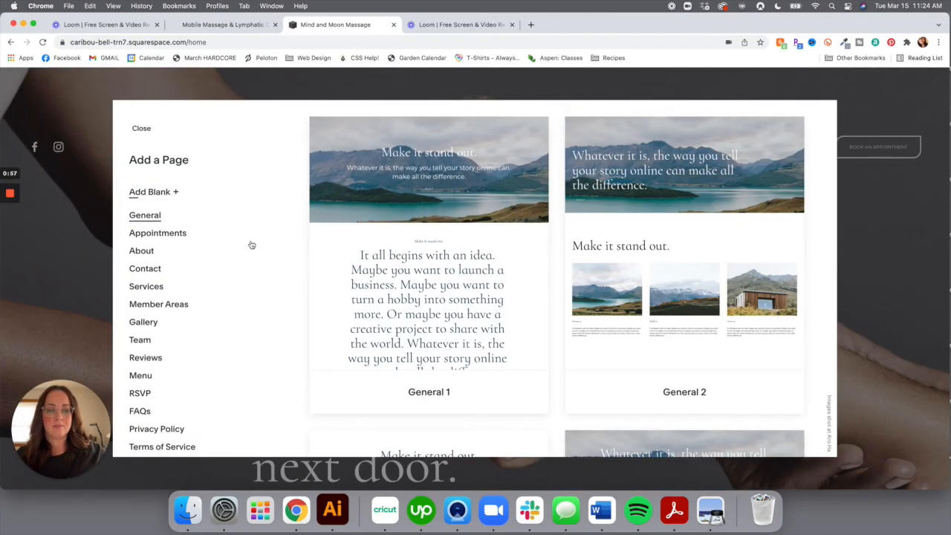
scroll(585, 293, down, 3)
scroll(585, 293, down, 10)
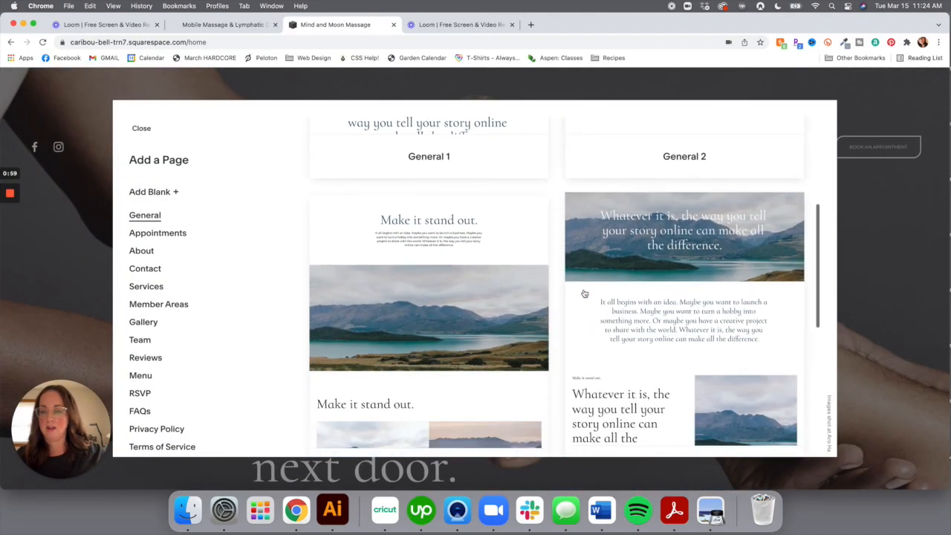
scroll(585, 294, down, 5)
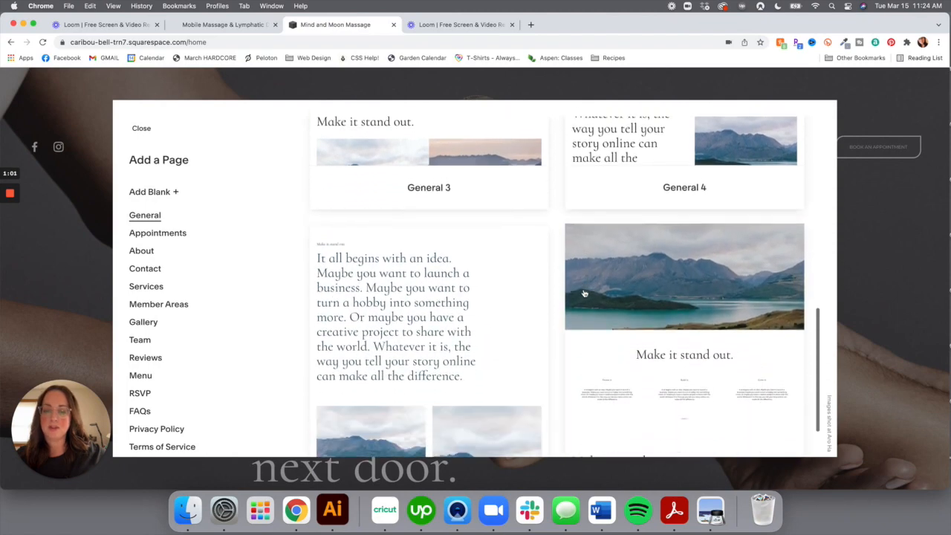
scroll(162, 255, down, 1)
scroll(160, 253, up, 1)
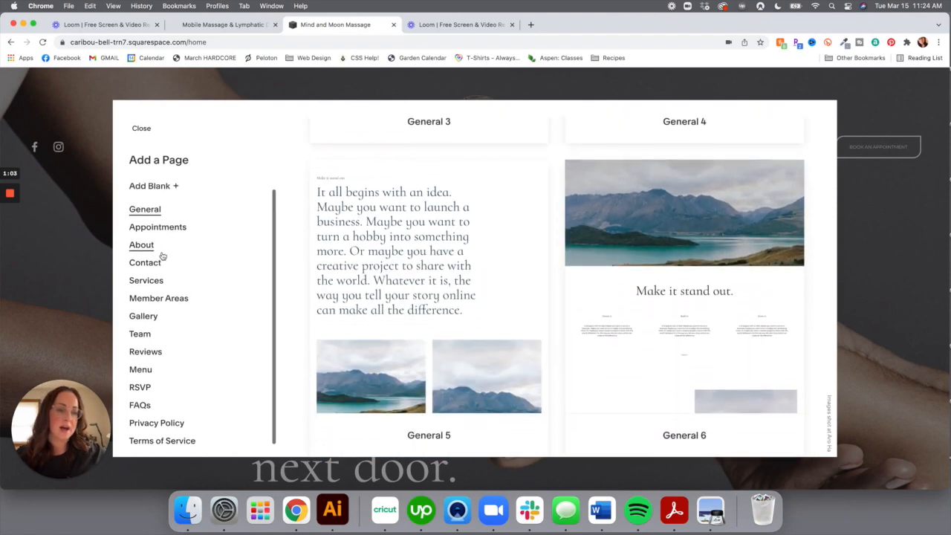
click(154, 243)
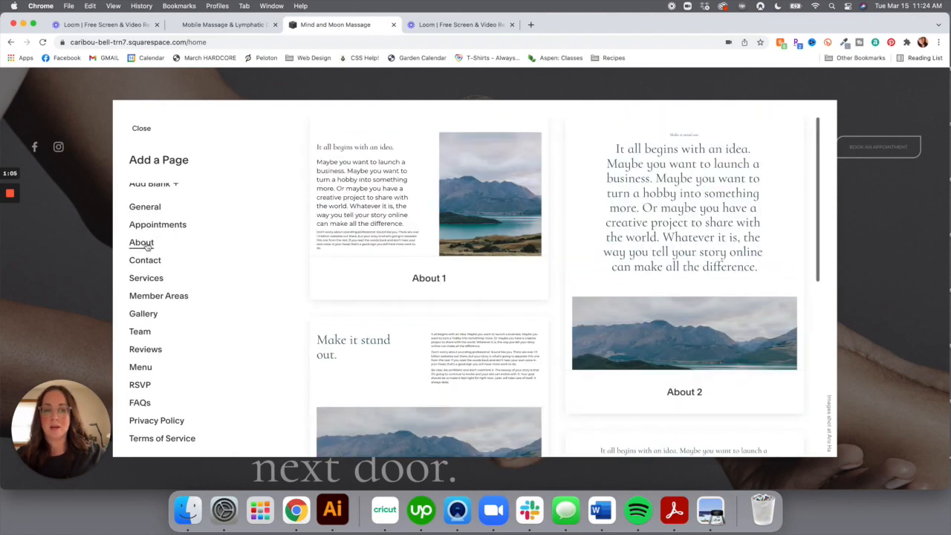
scroll(543, 297, down, 8)
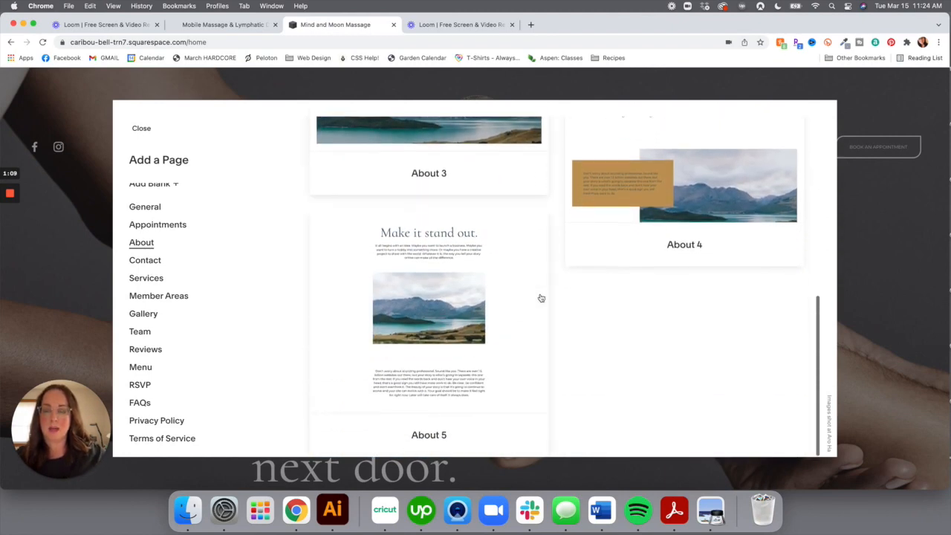
scroll(541, 298, up, 10)
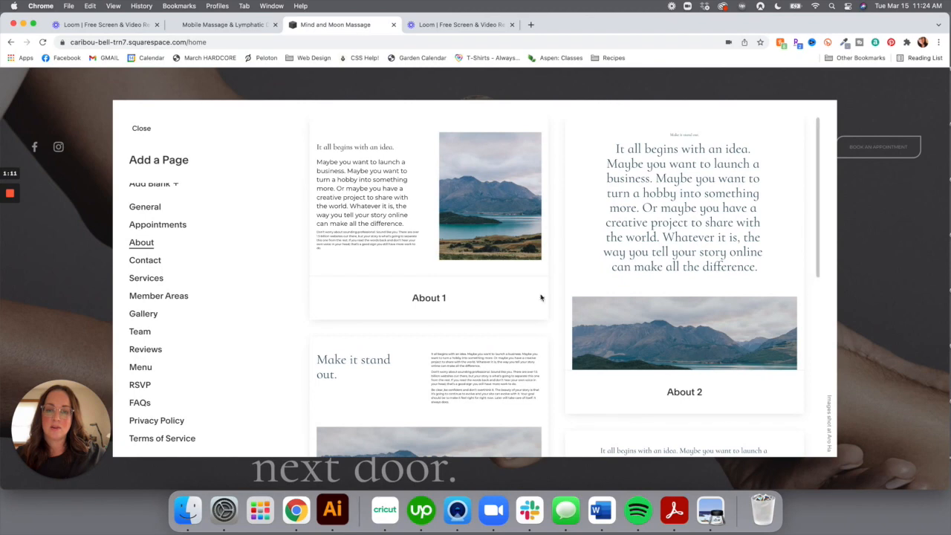
scroll(494, 249, down, 2)
scroll(494, 248, down, 6)
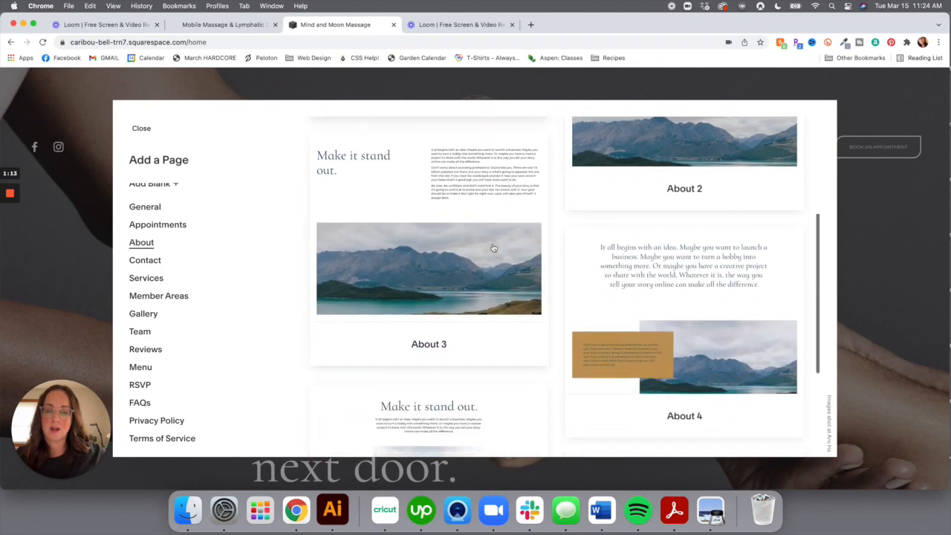
click(450, 274)
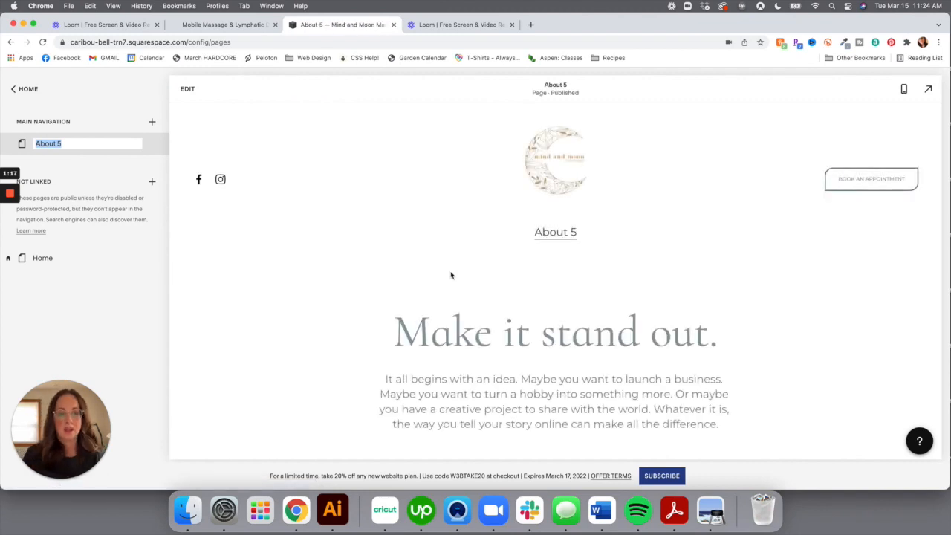
Rename the new page to 'About' and open its page settings
text(Ab)
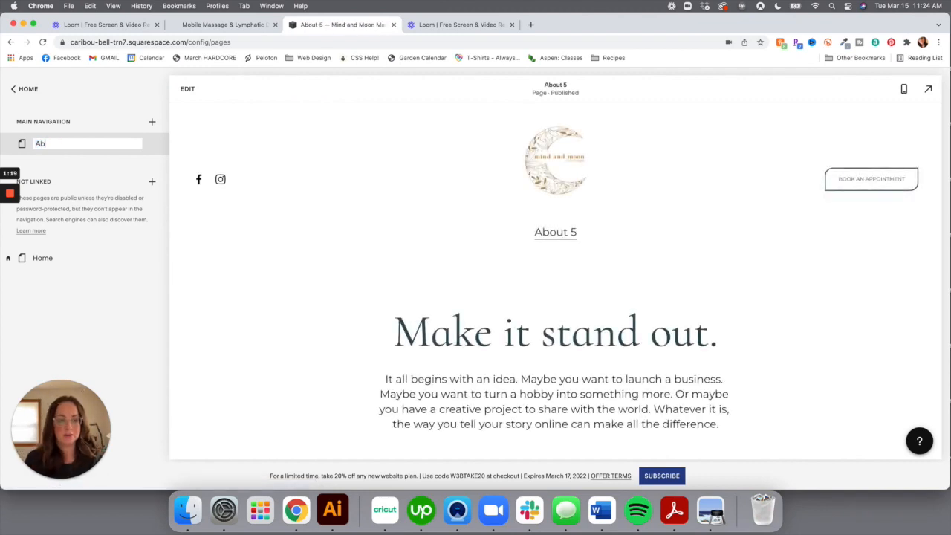
text(out)
key(Return)
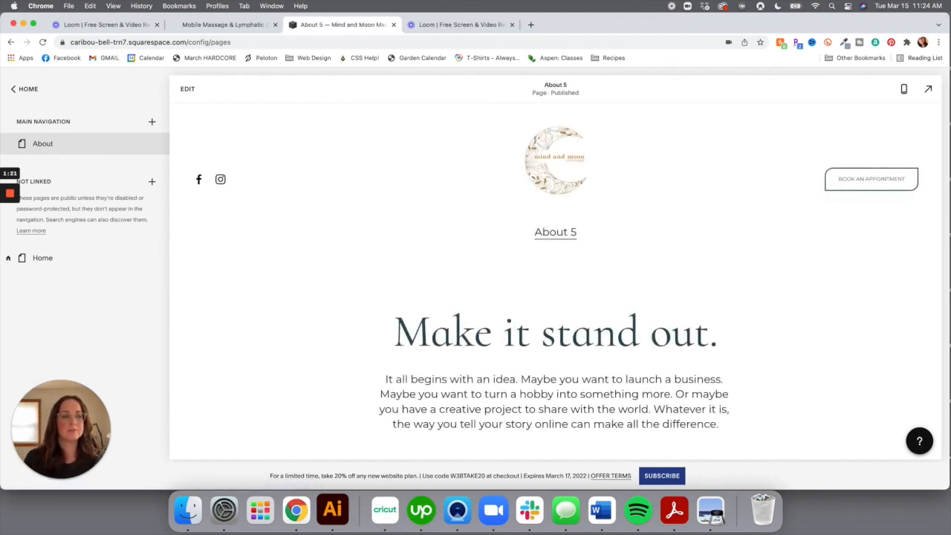
mouse_move(151, 145)
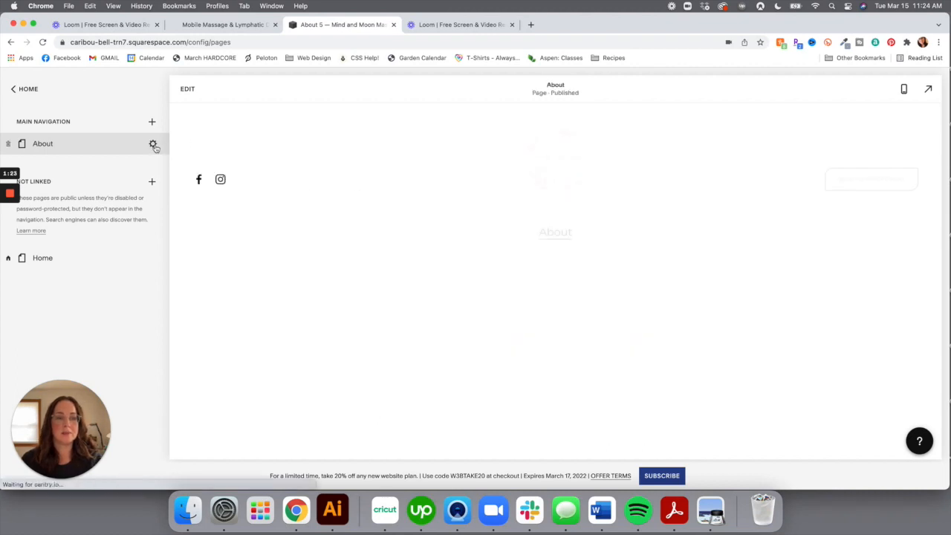
click(153, 145)
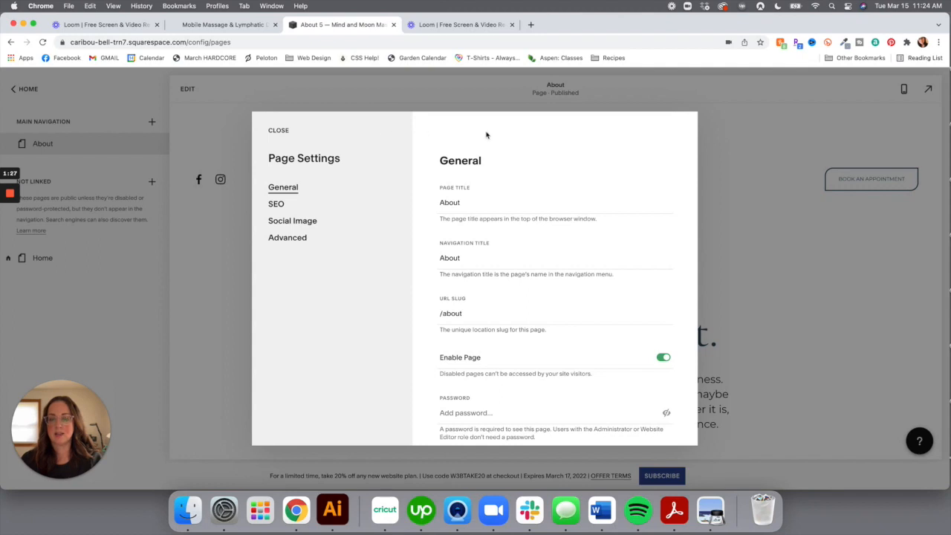
scroll(552, 288, down, 2)
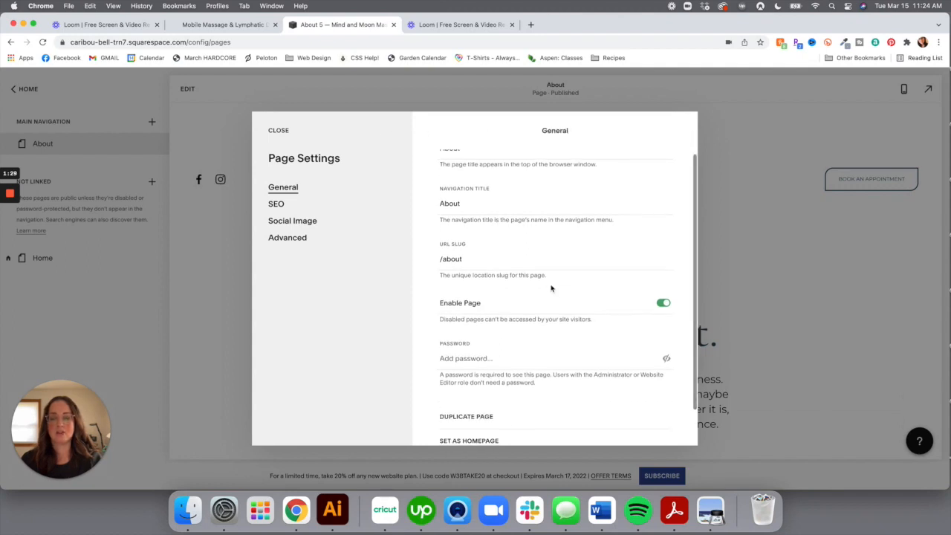
scroll(551, 289, up, 2)
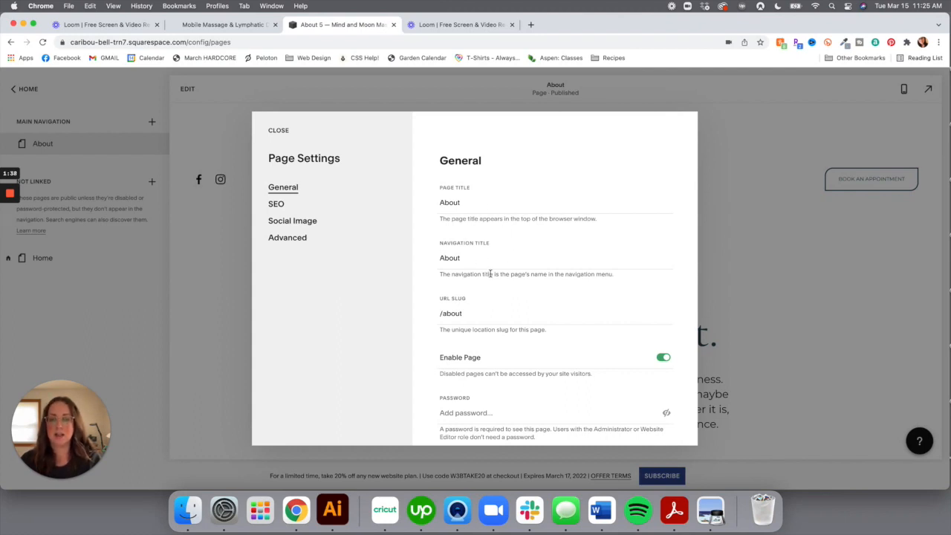
Set the navigation title to 'About' plus the owner's first name, keep the /about slug, and save
click(480, 258)
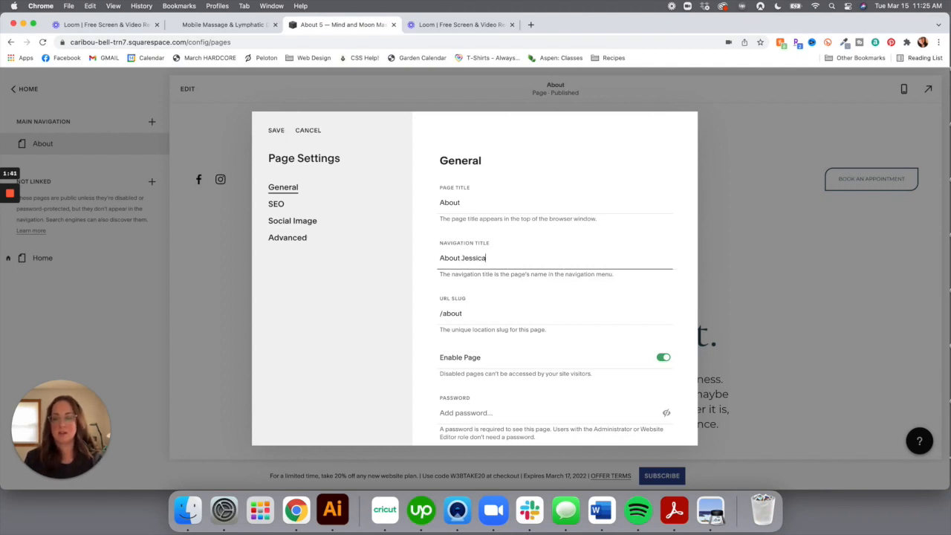
click(470, 313)
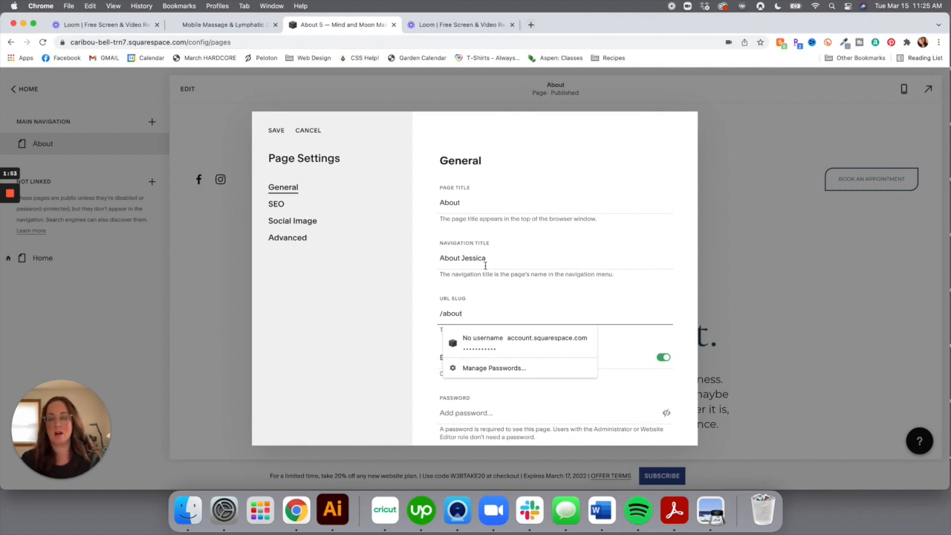
click(684, 288)
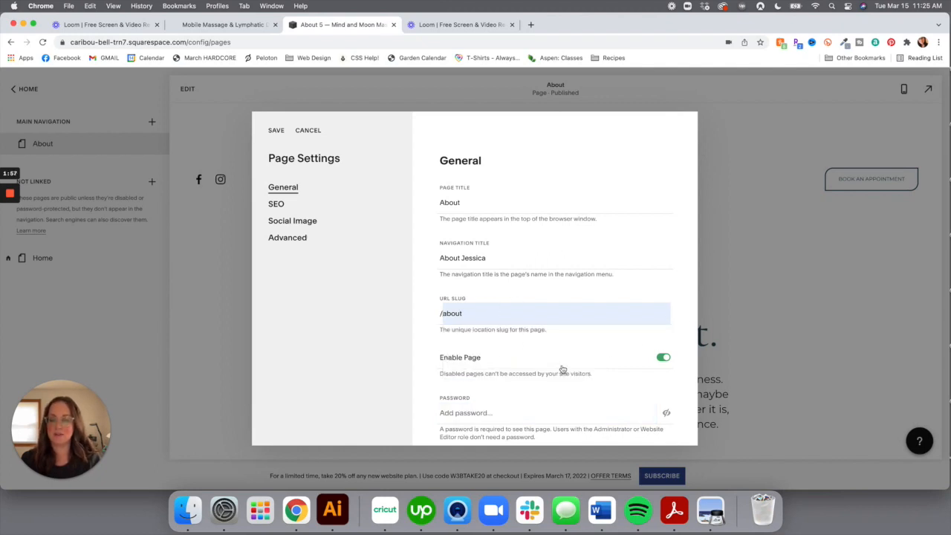
scroll(562, 369, down, 3)
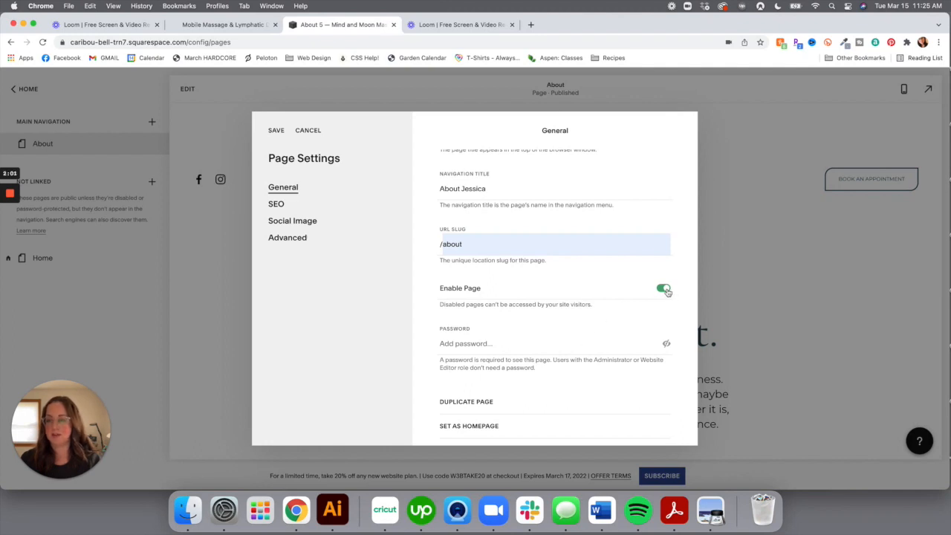
scroll(621, 314, down, 2)
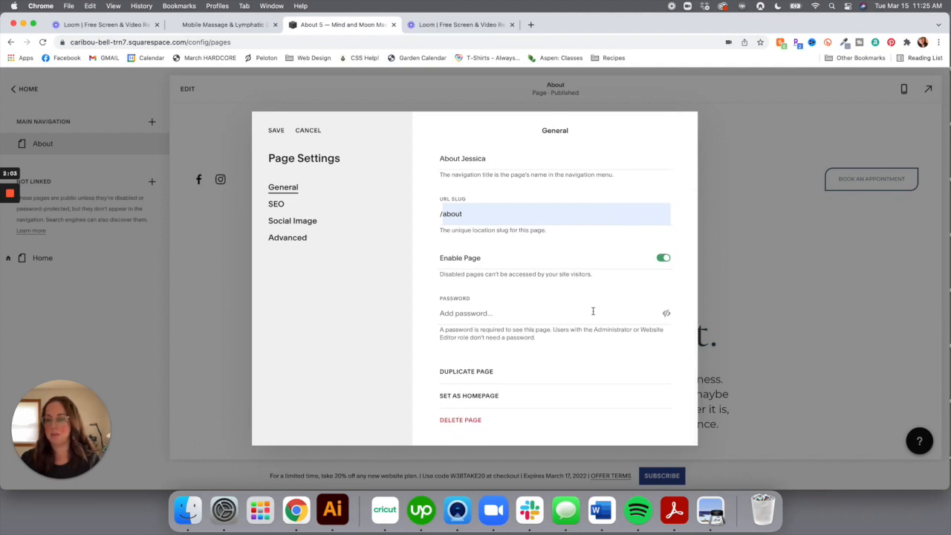
scroll(593, 310, up, 5)
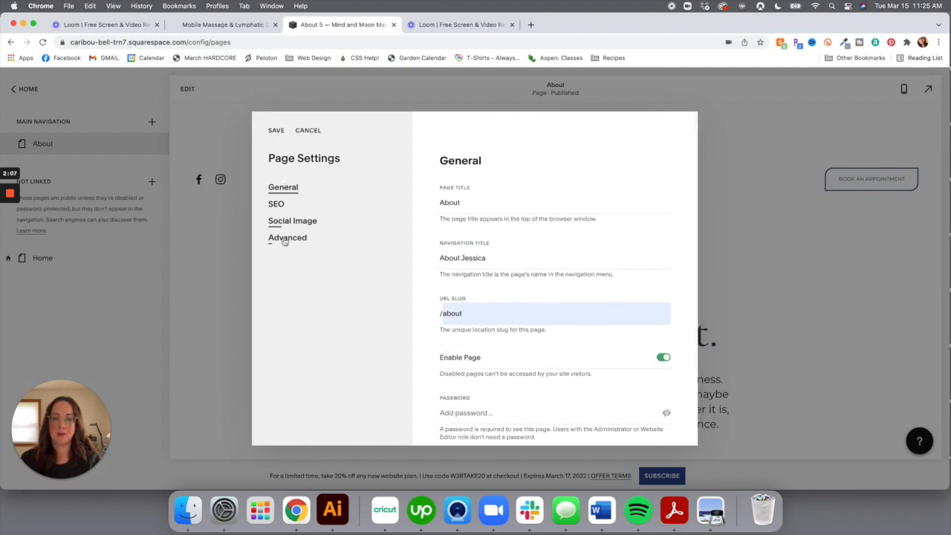
click(277, 132)
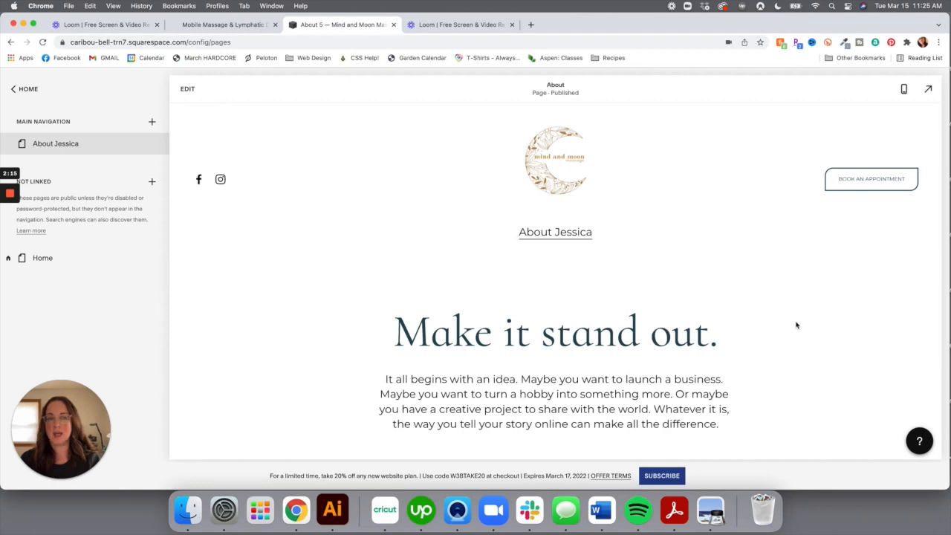
Leave edit mode and go to Design > Site Styles > Colors
scroll(800, 314, down, 8)
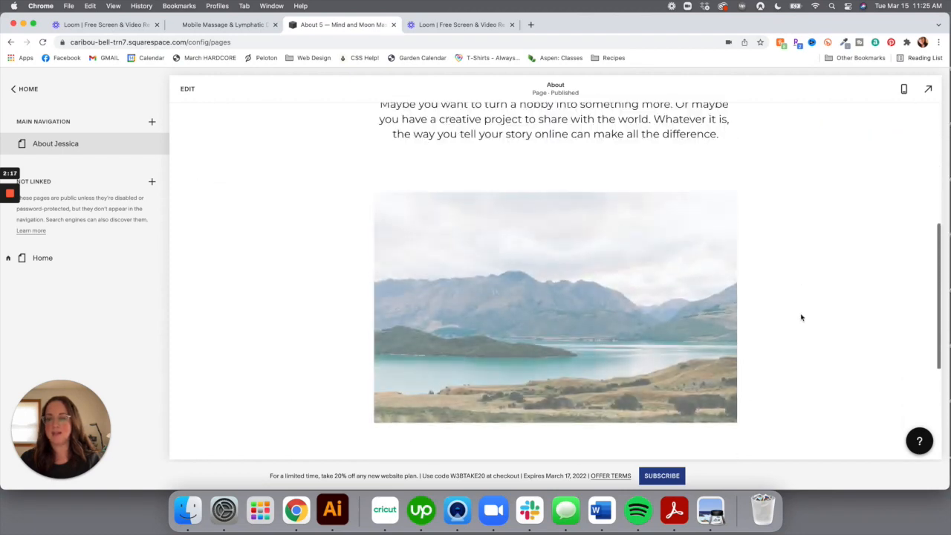
scroll(800, 314, up, 8)
click(190, 90)
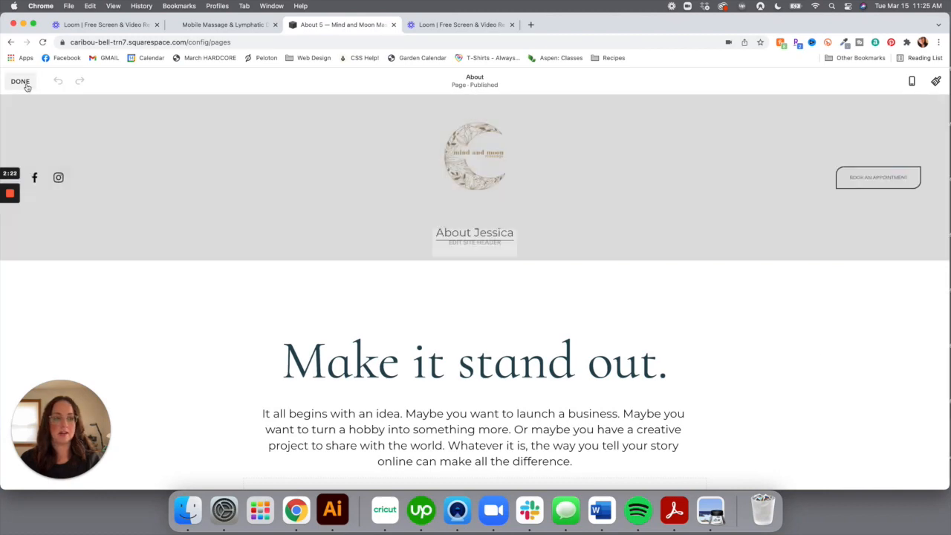
click(20, 81)
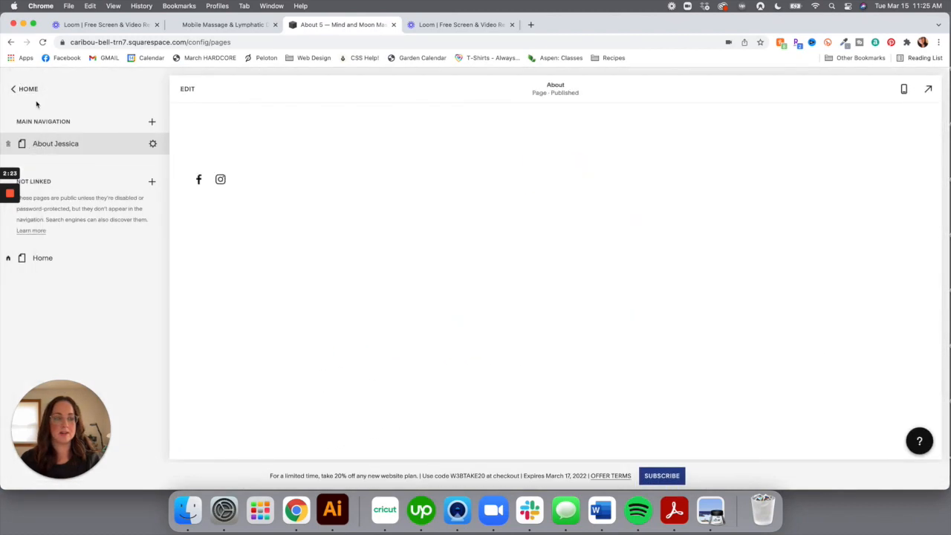
click(17, 89)
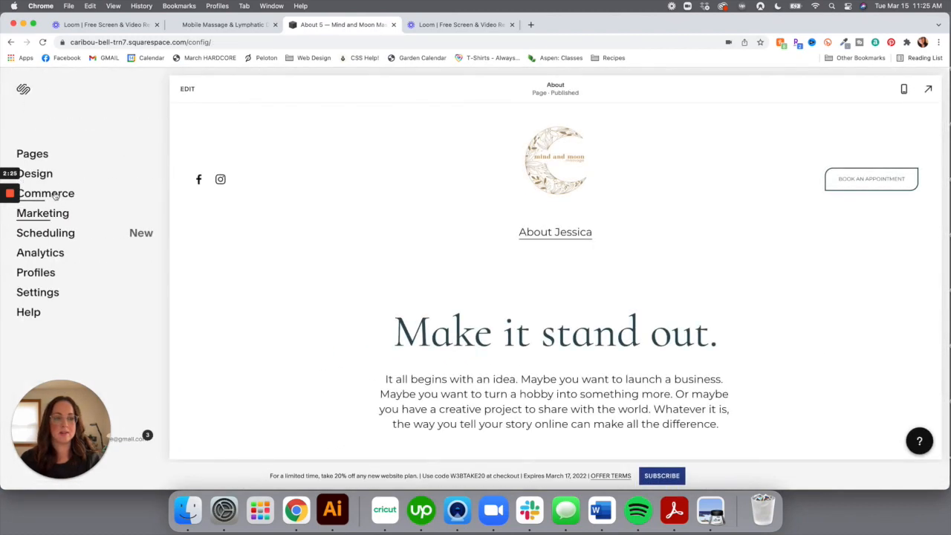
click(37, 176)
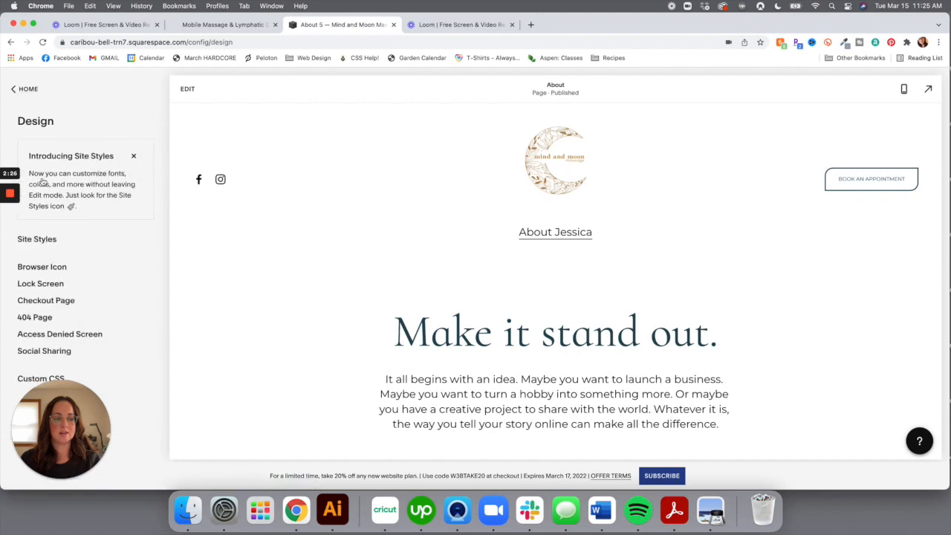
click(51, 244)
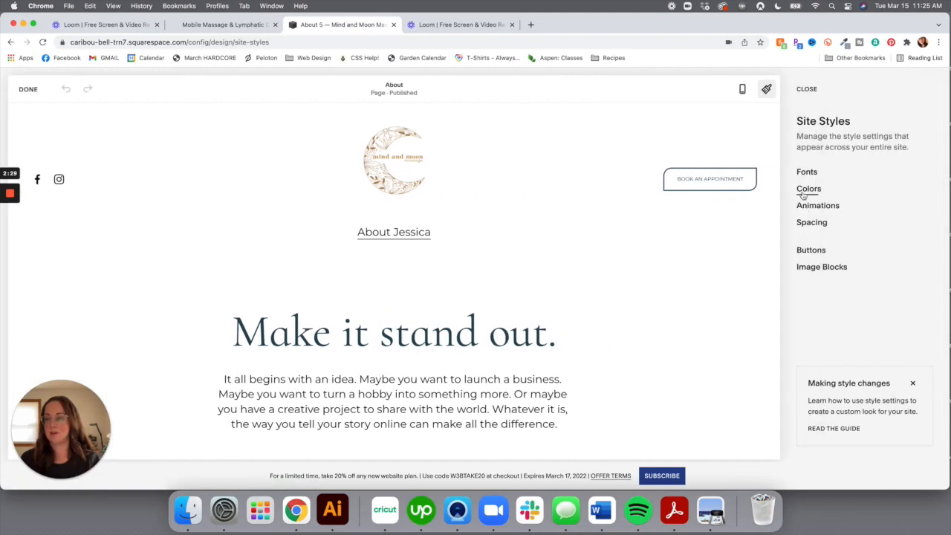
click(806, 189)
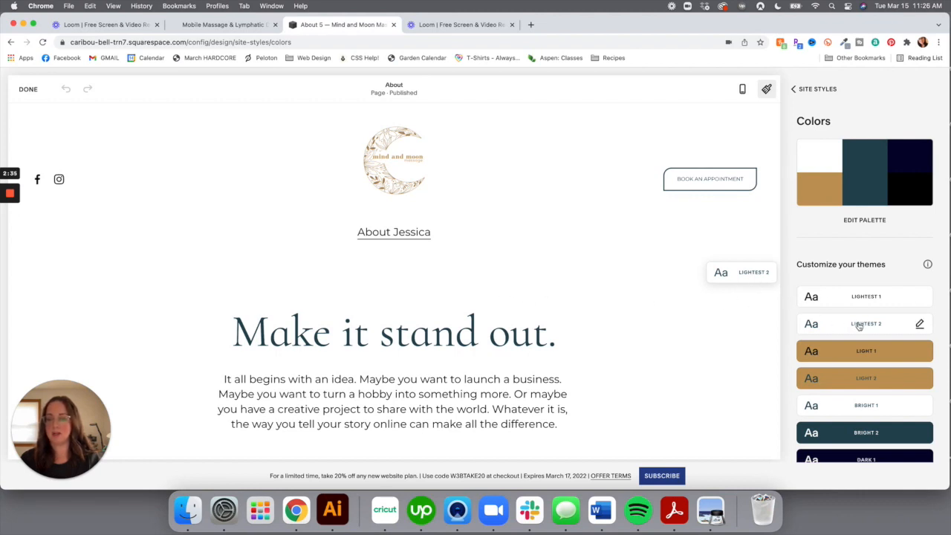
Review the colour themes, compare with the live Mind & Moon Massage site, and return to the editor
scroll(520, 261, down, 8)
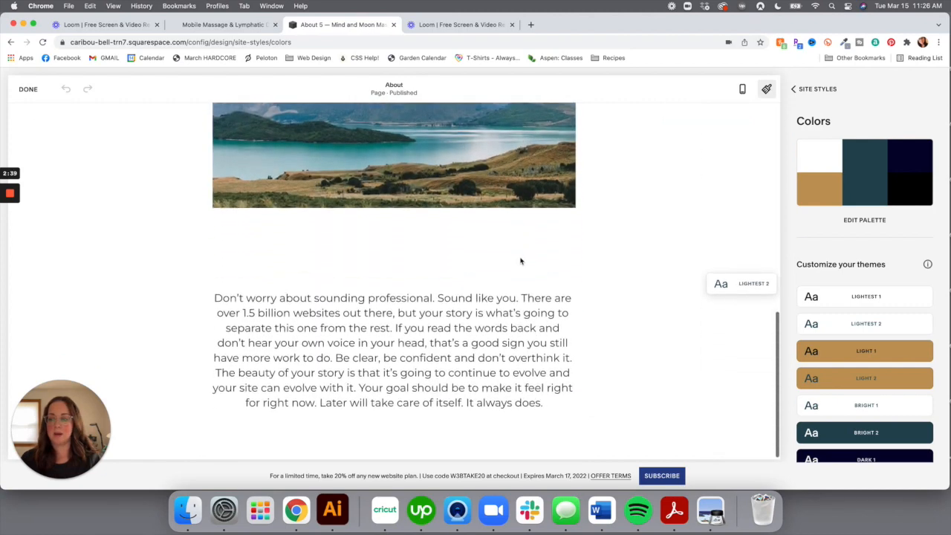
scroll(520, 261, up, 3)
scroll(520, 261, up, 6)
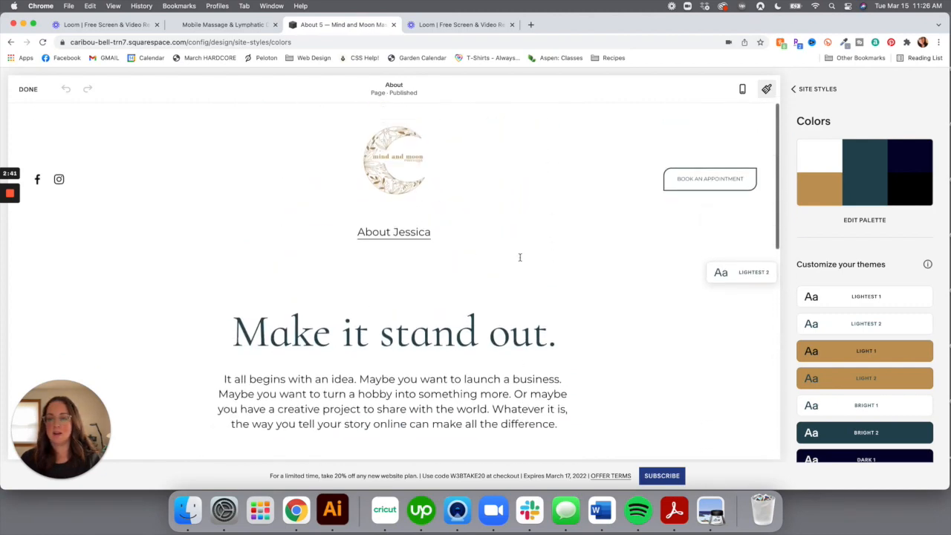
click(248, 26)
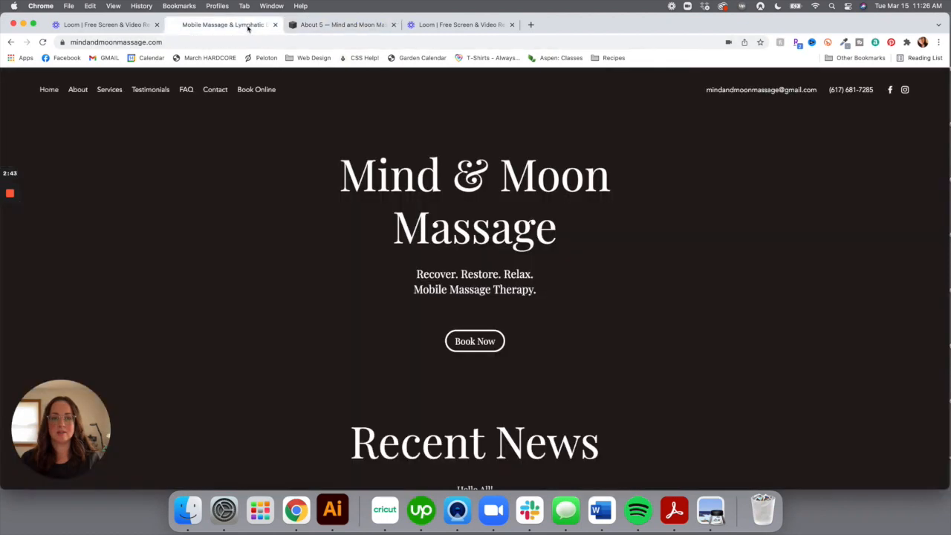
click(311, 25)
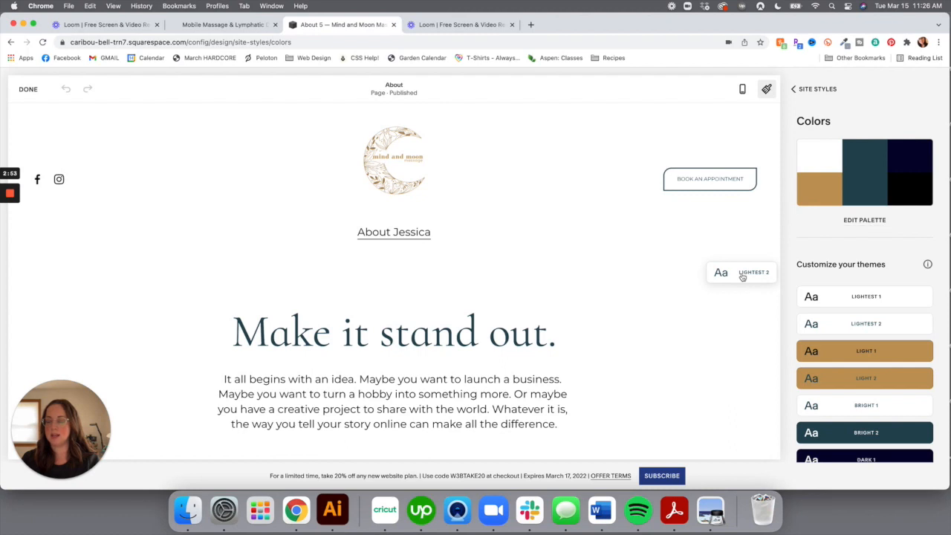
Look at the Bright 2 and Lightest 2 themes without changing either
scroll(865, 393, down, 1)
click(865, 405)
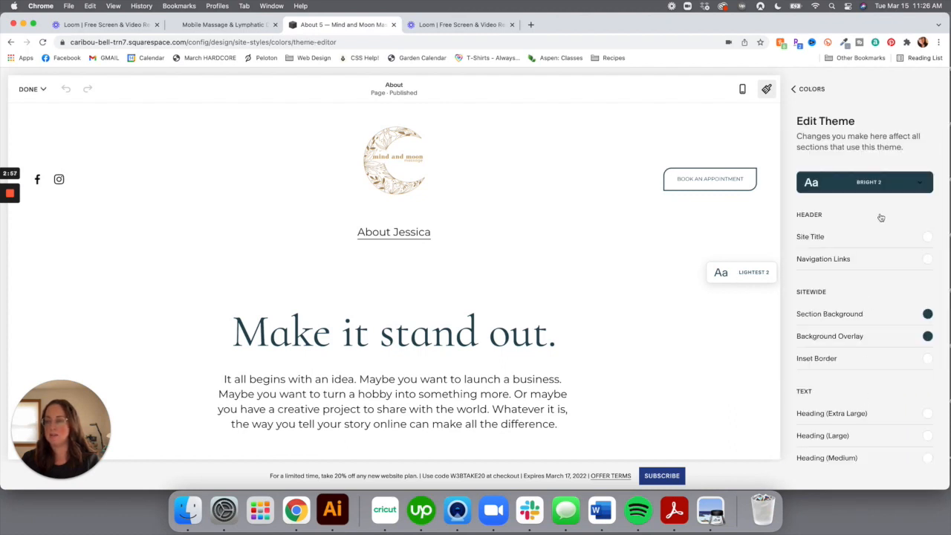
click(756, 277)
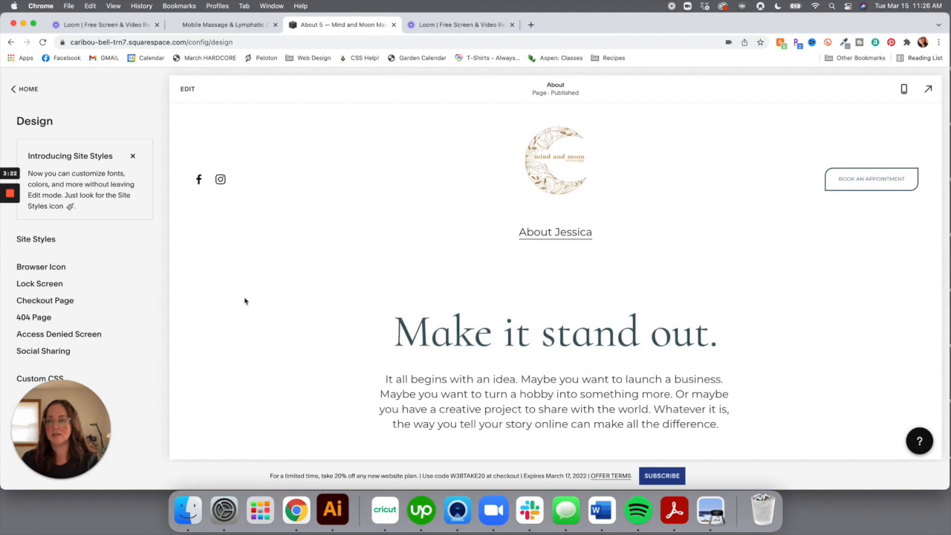
Enter edit mode on the About page, duplicate the 'Make it stand out.' section, and open its settings
click(187, 90)
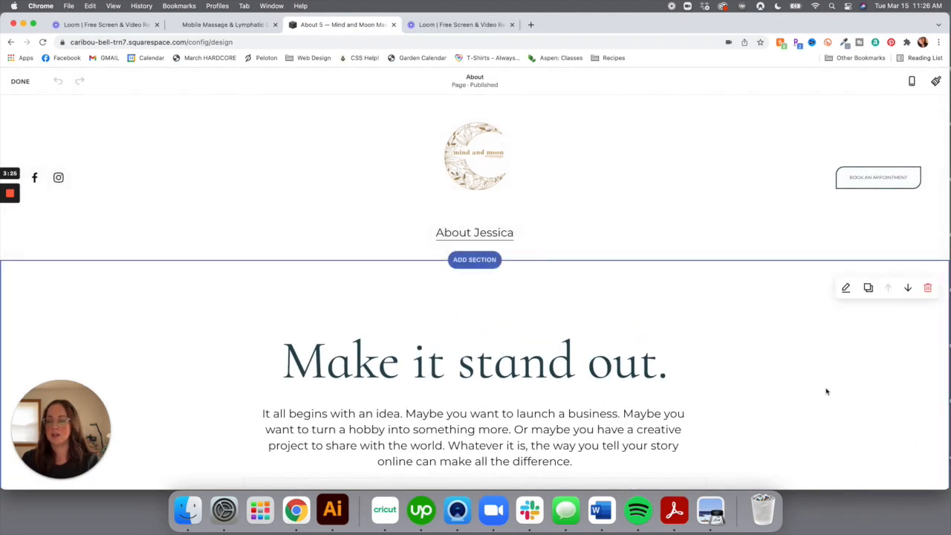
scroll(821, 397, down, 3)
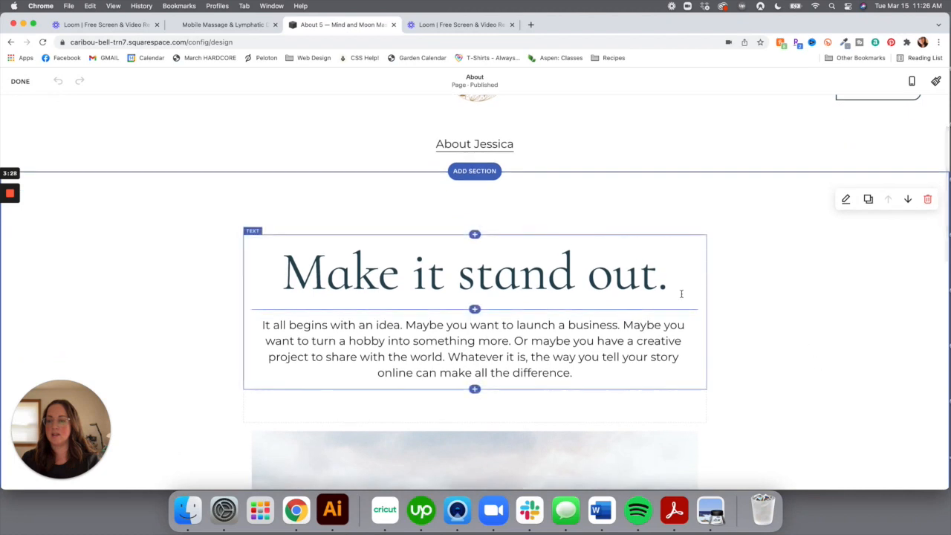
scroll(697, 291, down, 10)
scroll(685, 271, down, 3)
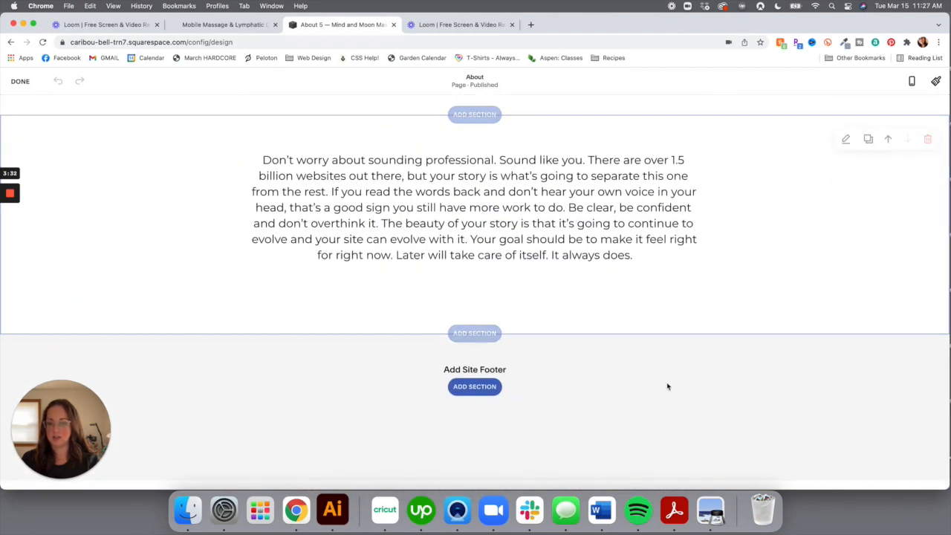
scroll(667, 379, up, 20)
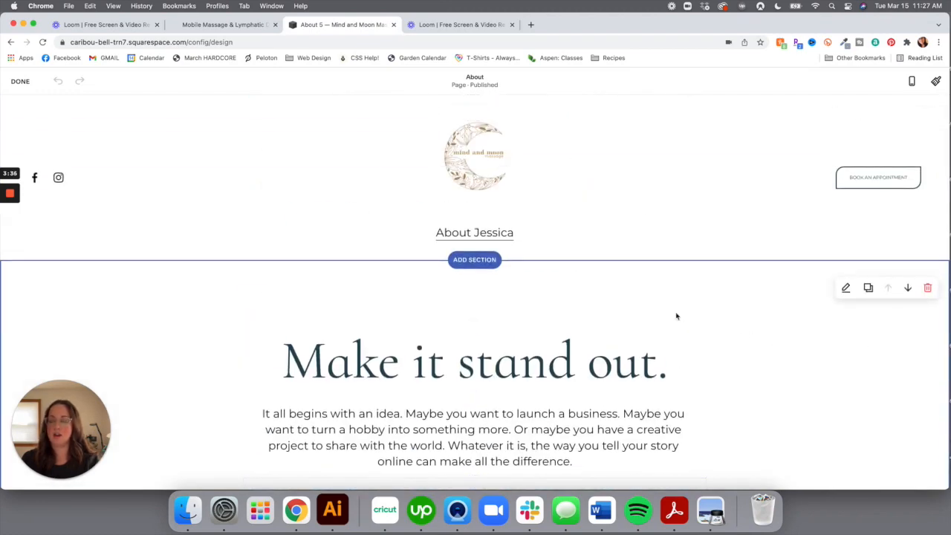
scroll(661, 333, down, 4)
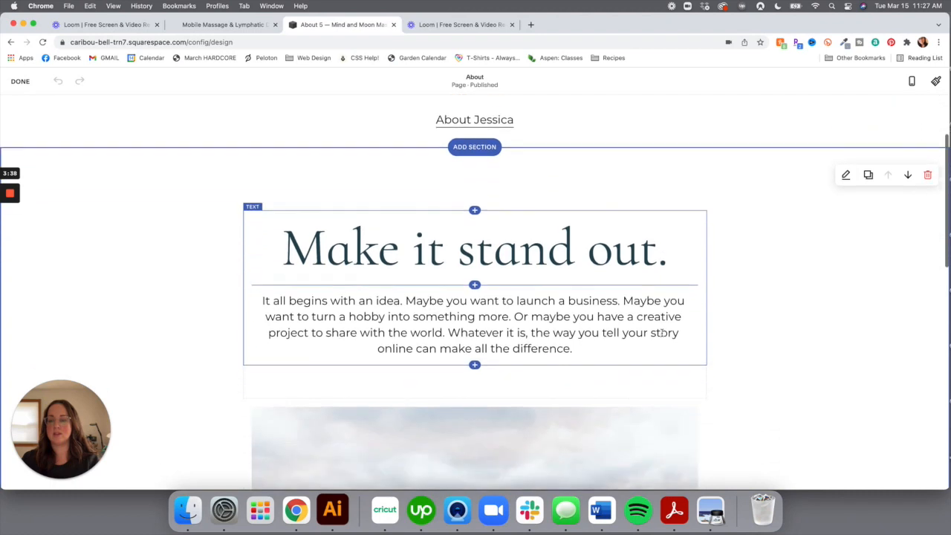
scroll(661, 333, up, 5)
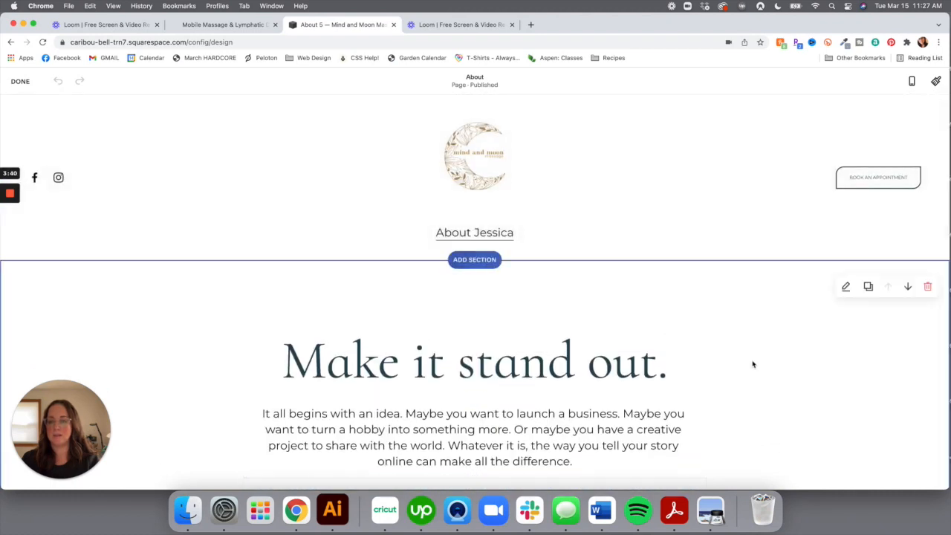
scroll(799, 238, down, 3)
scroll(799, 238, down, 5)
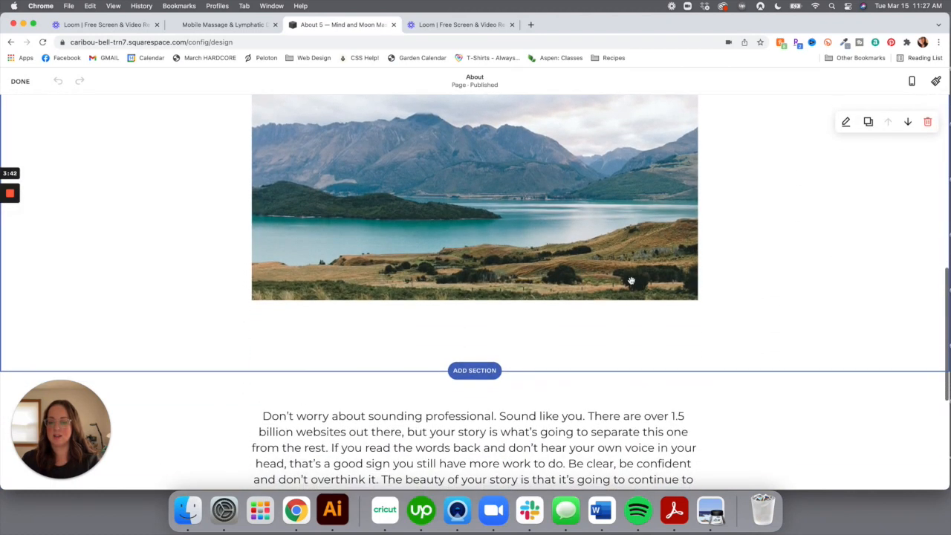
click(866, 122)
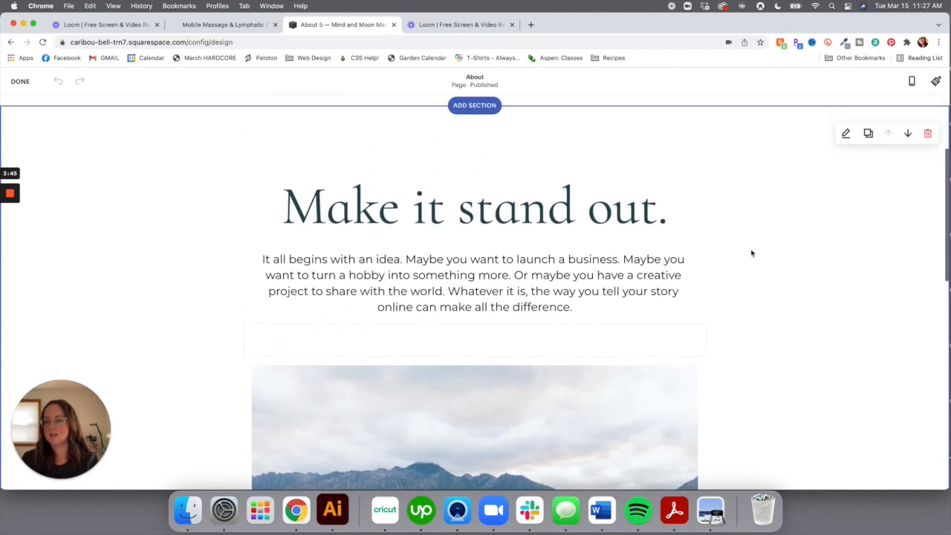
click(845, 260)
scroll(759, 302, down, 1)
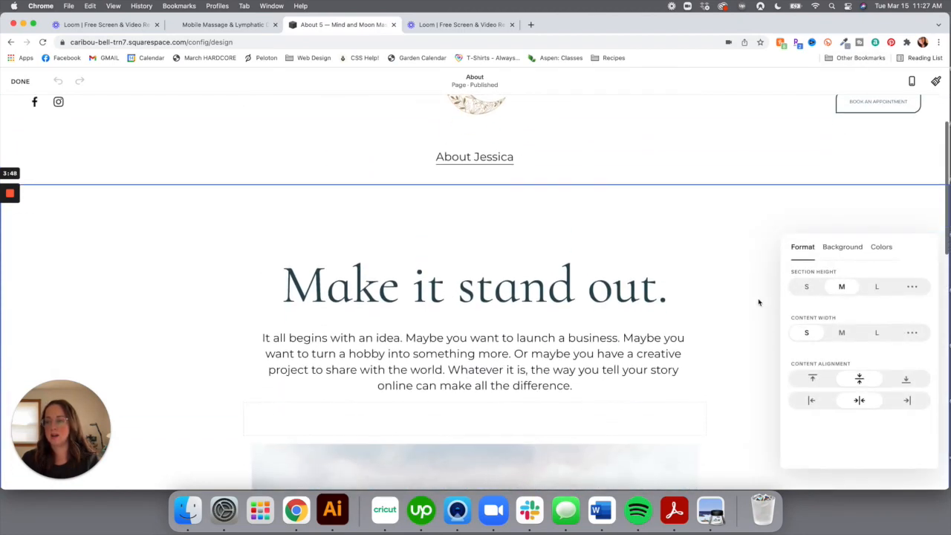
Apply the Bright 2 colour theme to the section from its Colors options, then close the panel
click(886, 250)
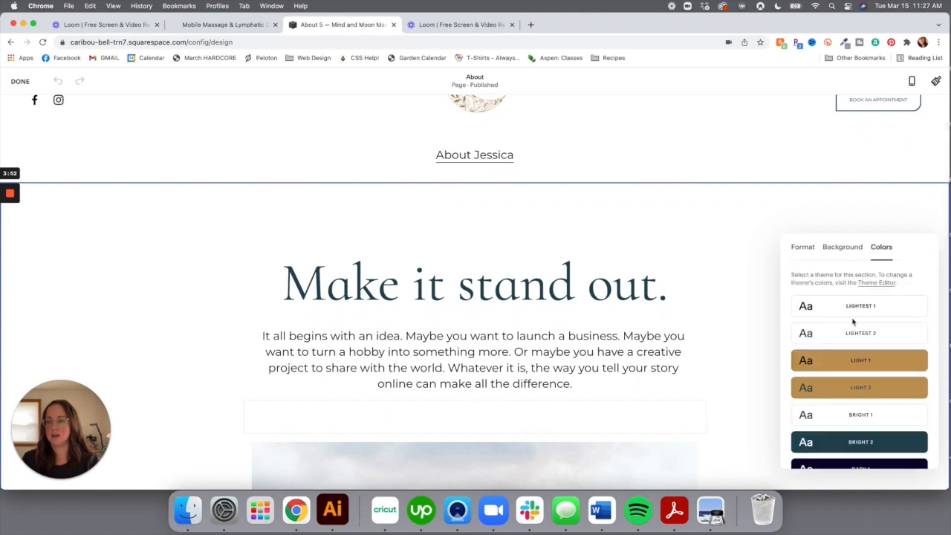
scroll(853, 321, down, 1)
click(847, 403)
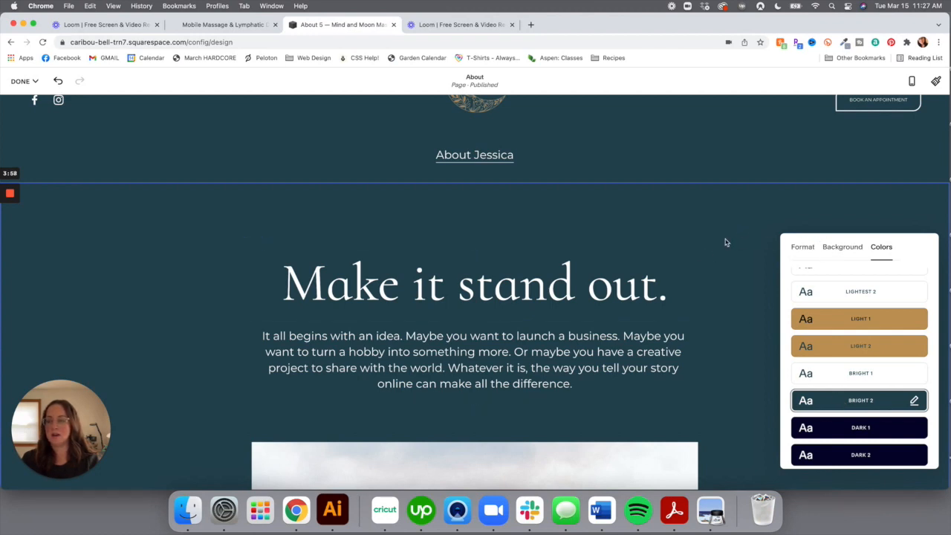
scroll(725, 240, down, 1)
scroll(726, 242, up, 3)
scroll(726, 242, down, 2)
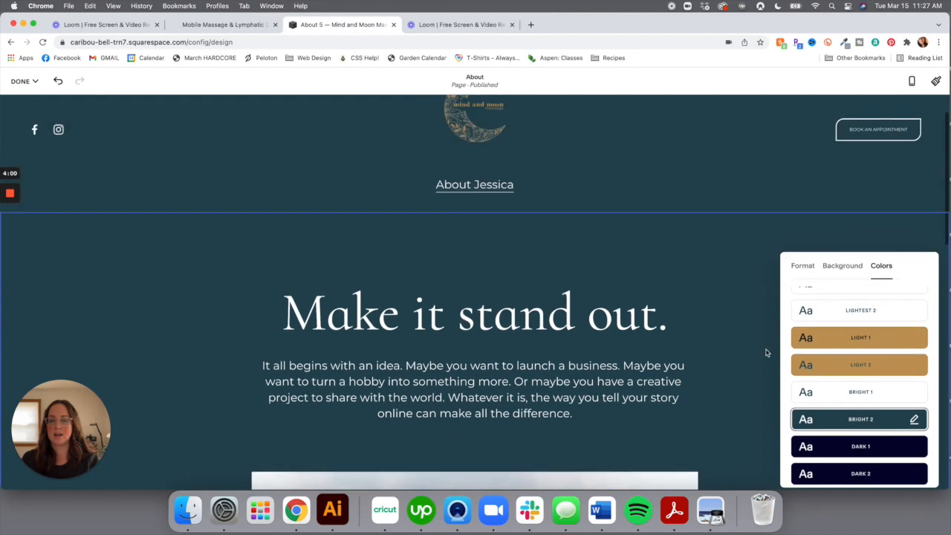
scroll(699, 309, down, 3)
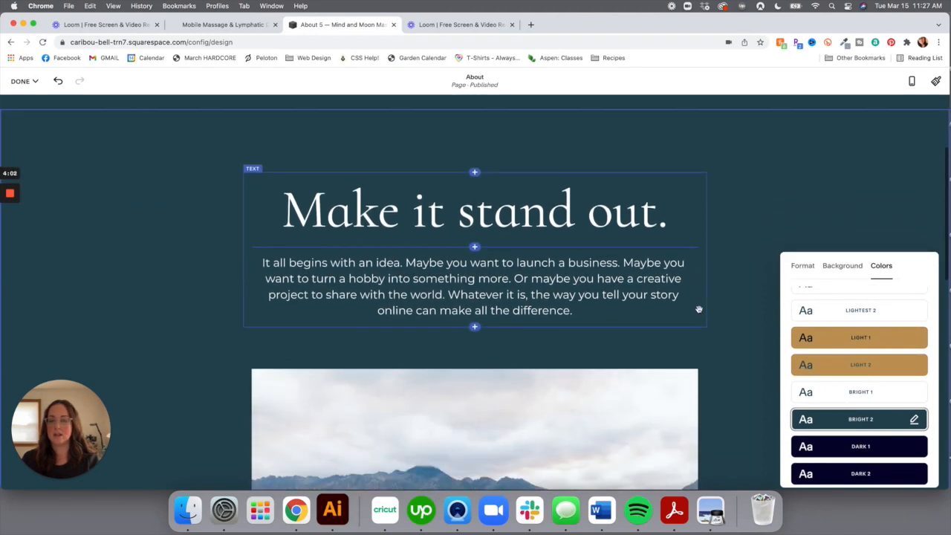
click(799, 216)
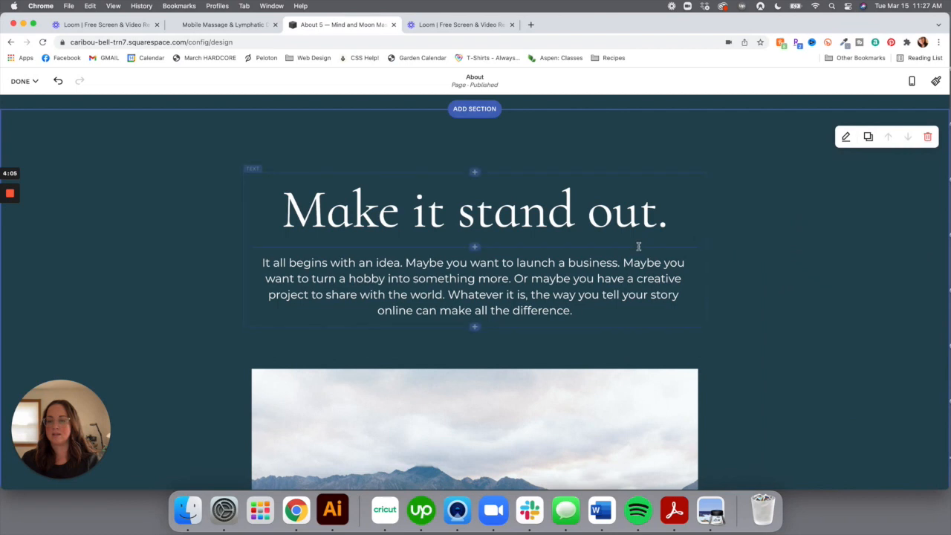
Overwrite the heading text with the therapist's full name, then switch to the live site tab
click(536, 213)
triple_click(535, 213)
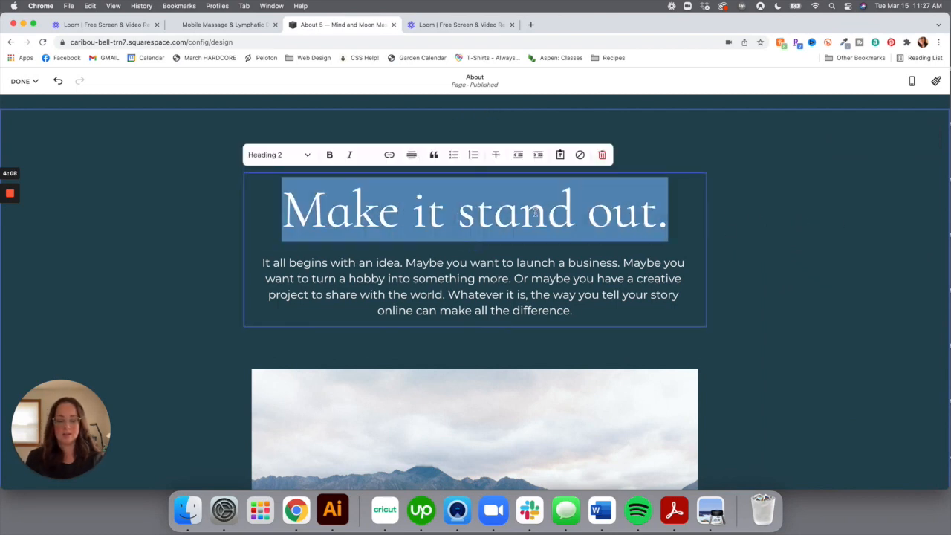
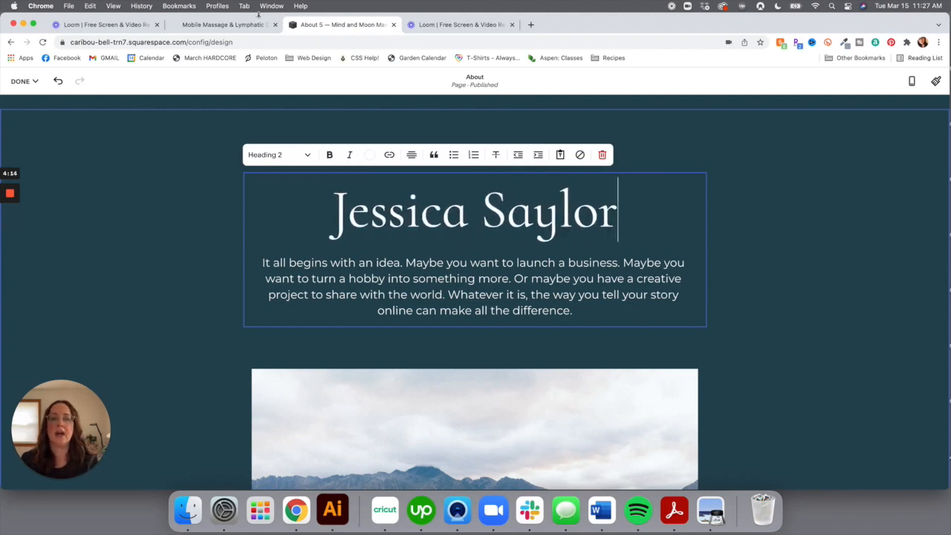
click(238, 27)
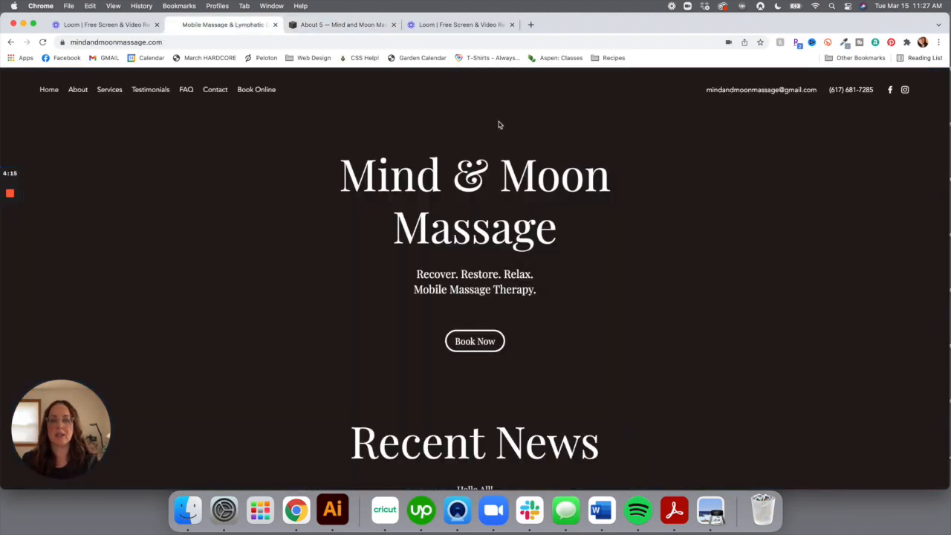
Select the 'What I Do' text on the live About page and return to the Squarespace editor
click(78, 89)
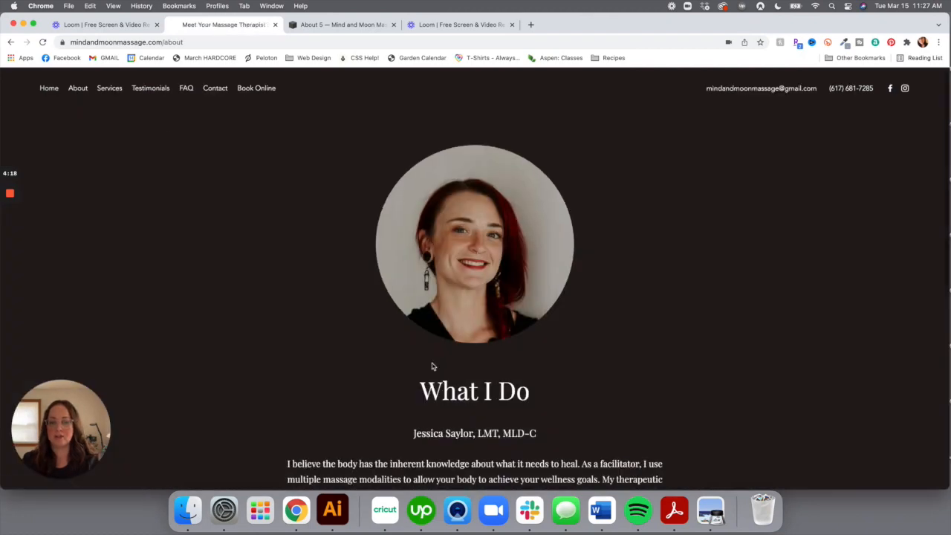
scroll(433, 365, down, 5)
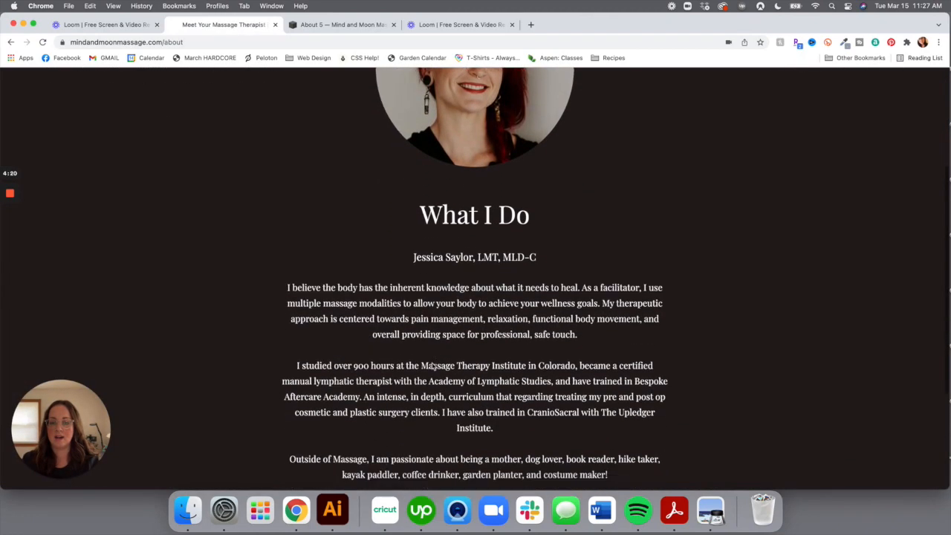
scroll(433, 365, down, 5)
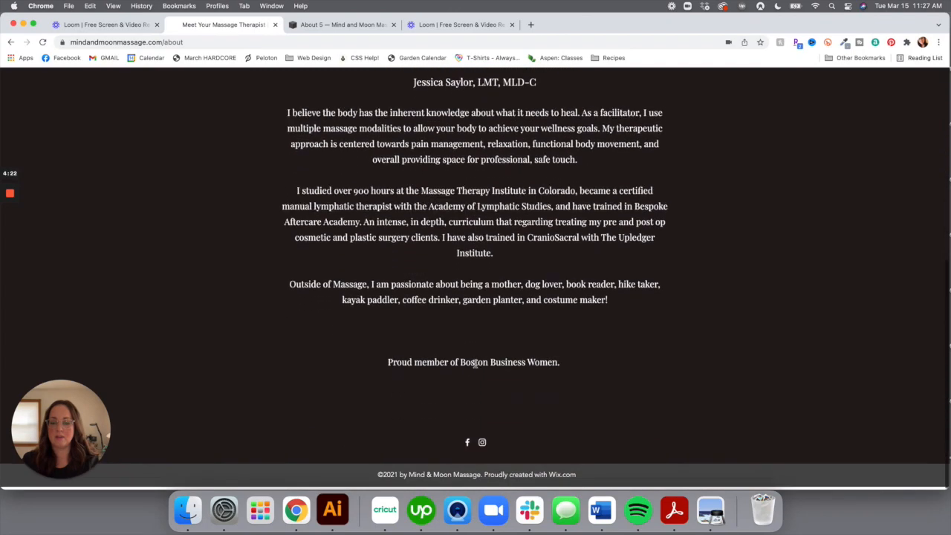
scroll(527, 365, up, 2)
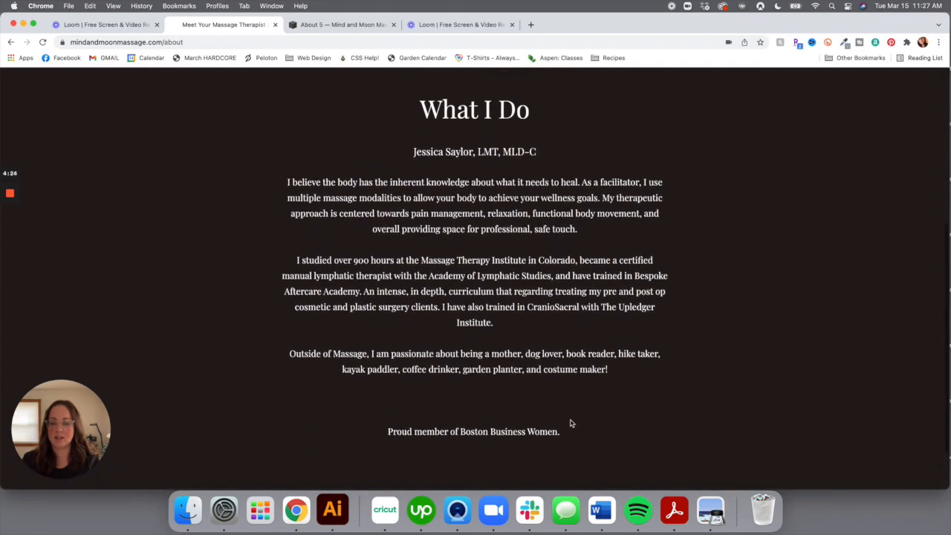
drag(563, 437, 421, 105)
key(super+c)
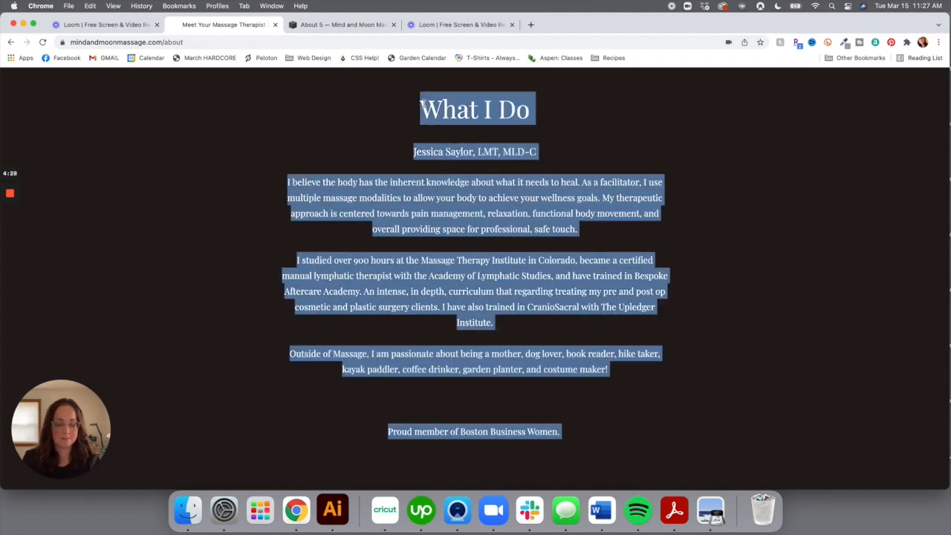
click(339, 25)
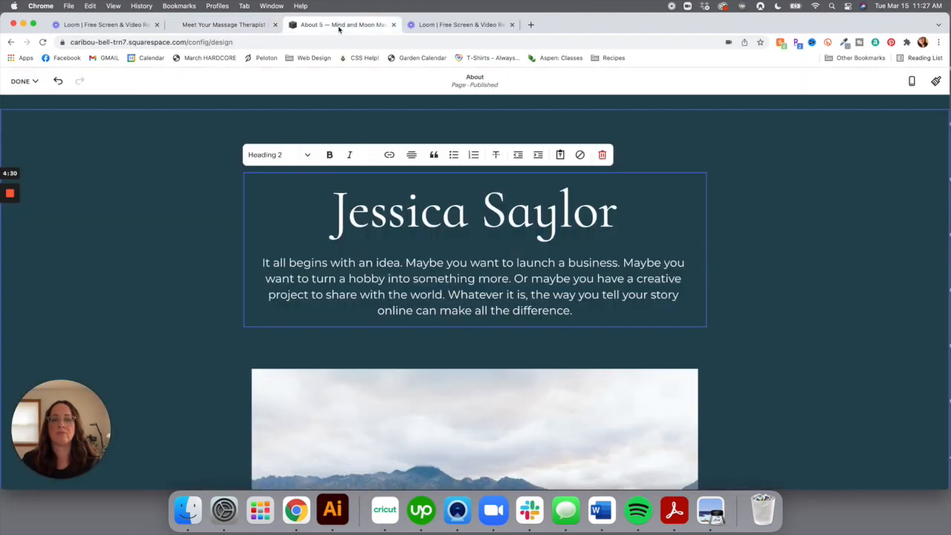
Paste the copied About text over the placeholder paragraph and remove the extra blank lines
drag(574, 311, 253, 266)
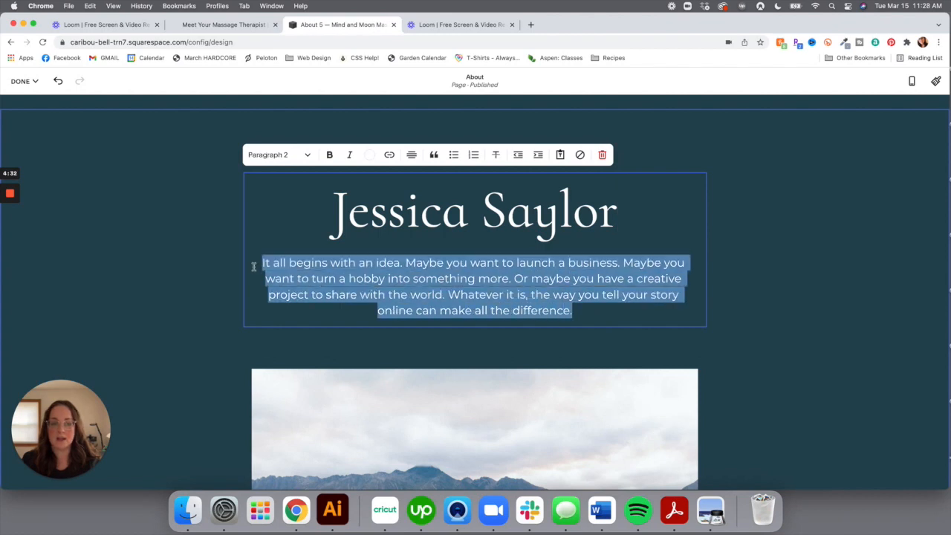
key(super+v)
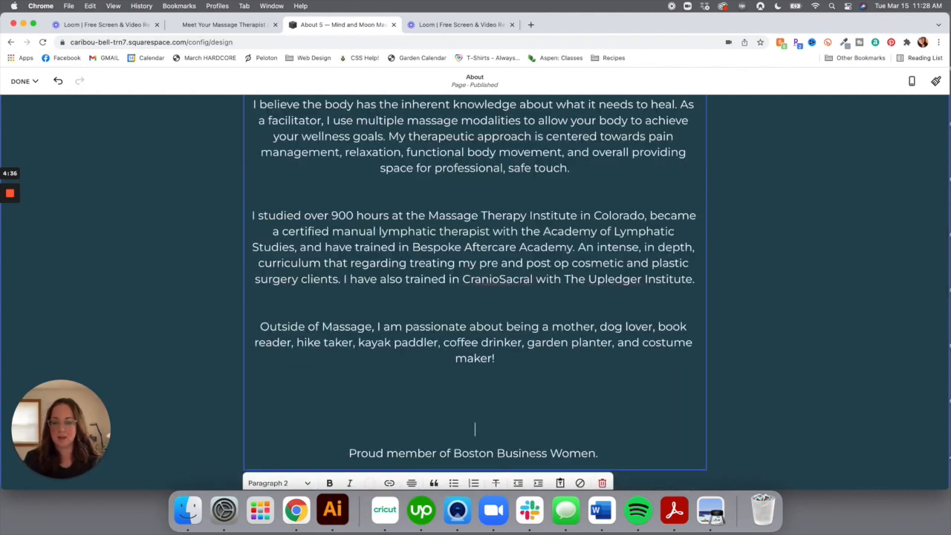
key(BackSpace)
key(BackSpace)
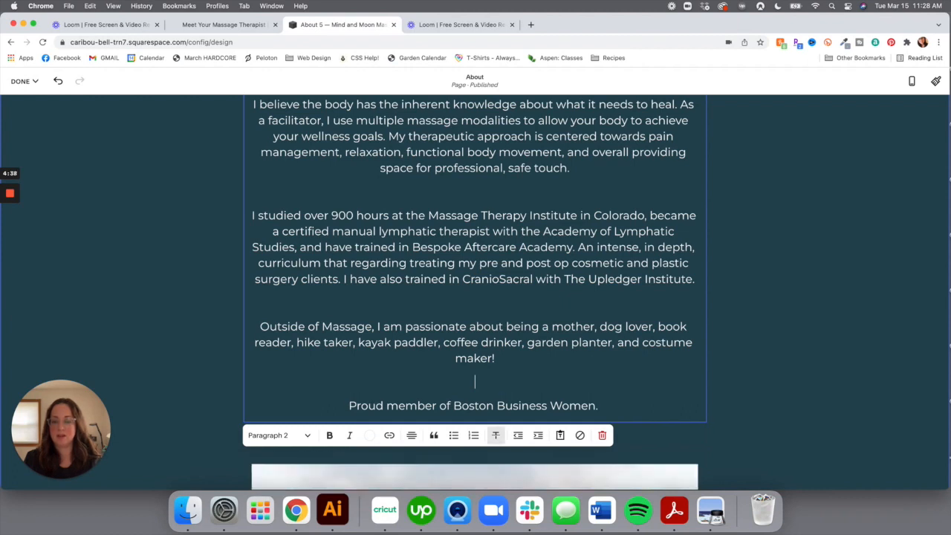
key(BackSpace)
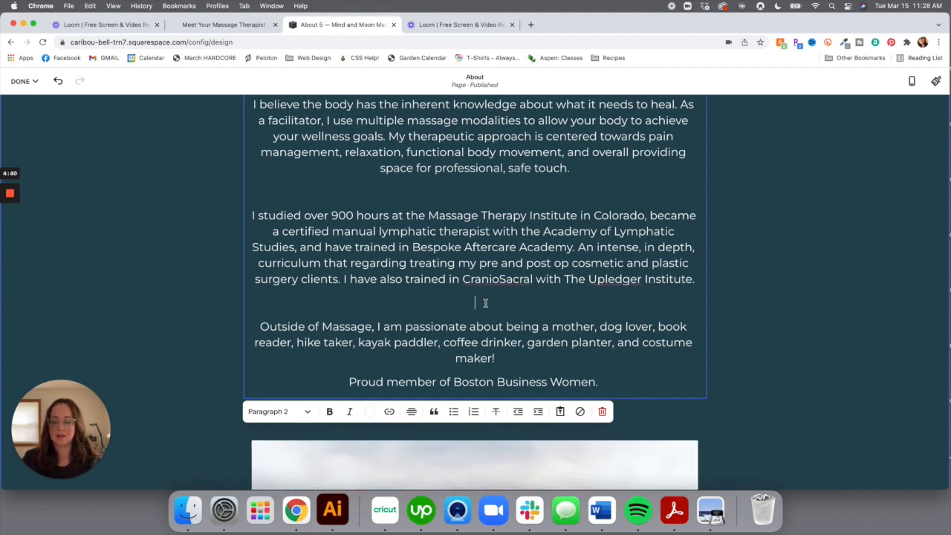
key(BackSpace)
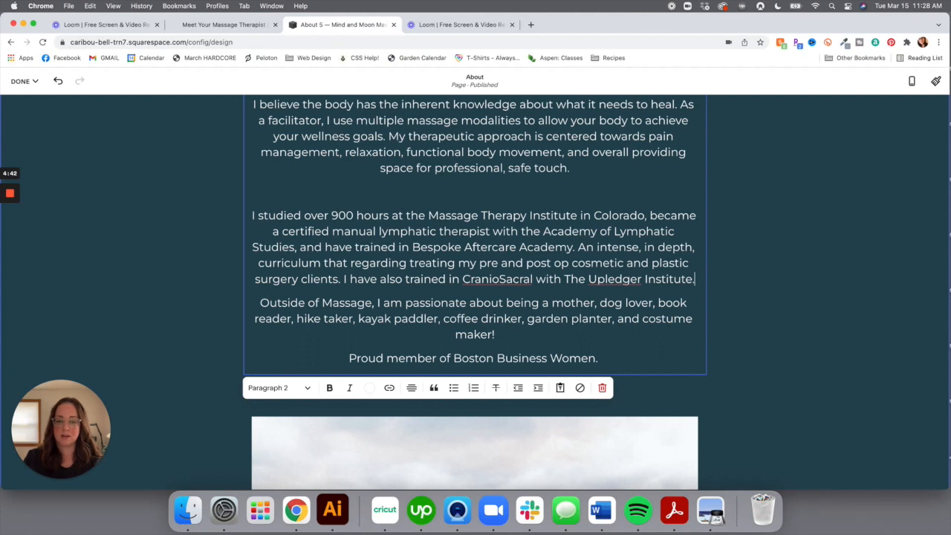
Close the gap between the first two paragraphs and delete the duplicate 'What I Do' heading
scroll(483, 250, up, 2)
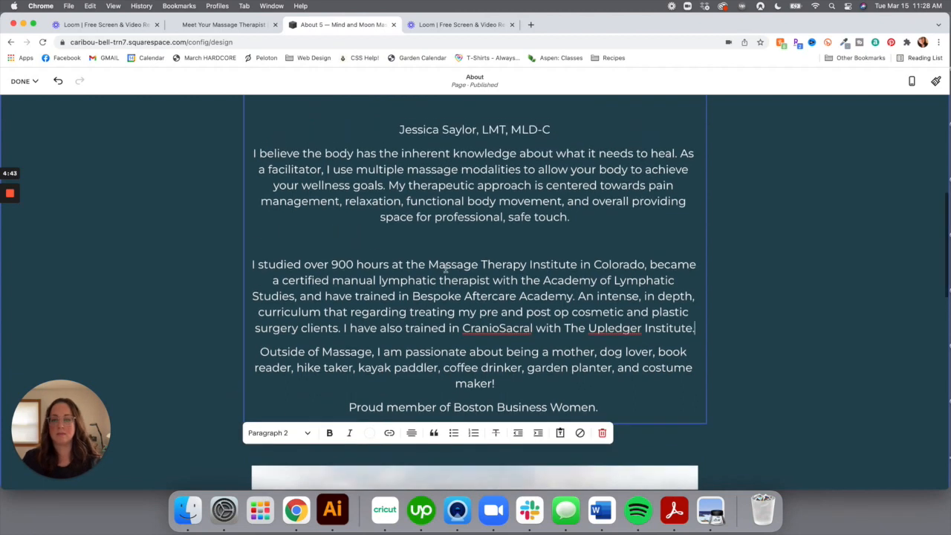
click(496, 245)
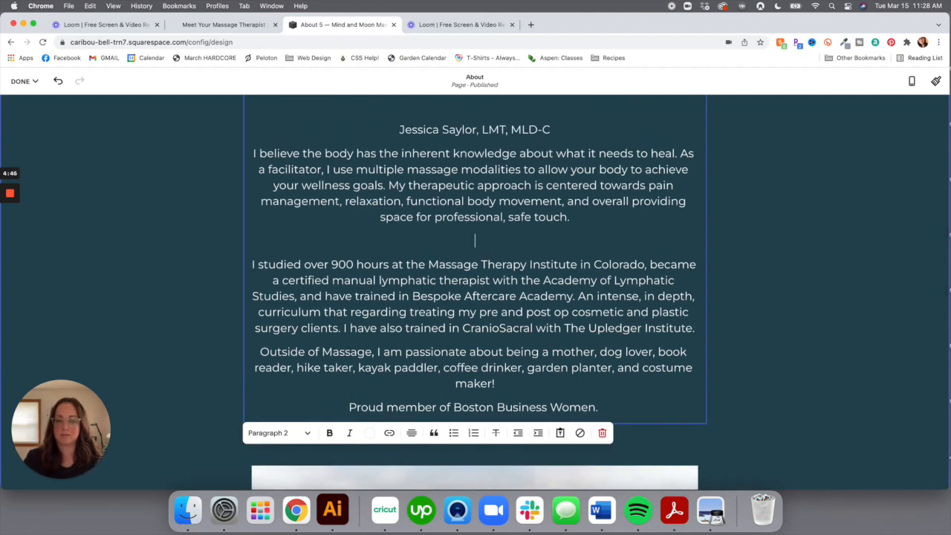
key(BackSpace)
scroll(496, 262, up, 5)
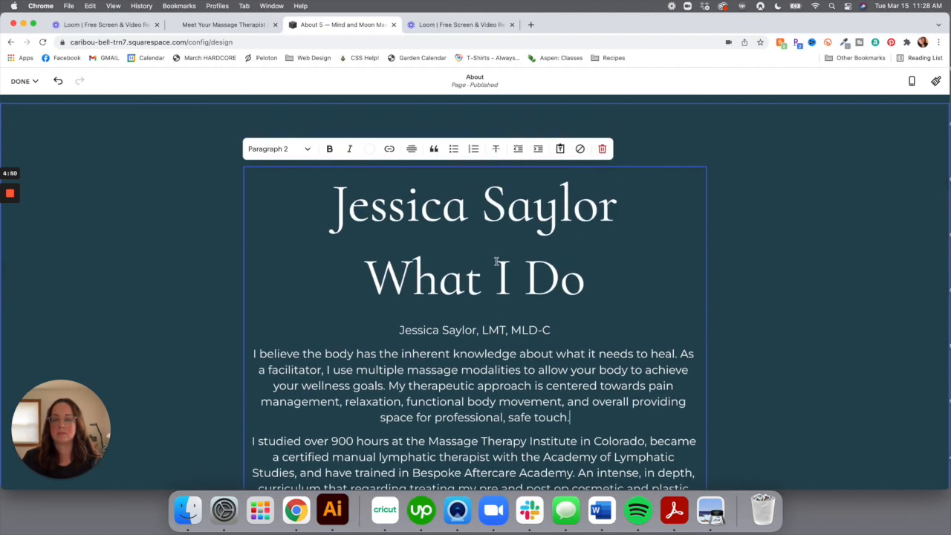
drag(592, 284, 382, 284)
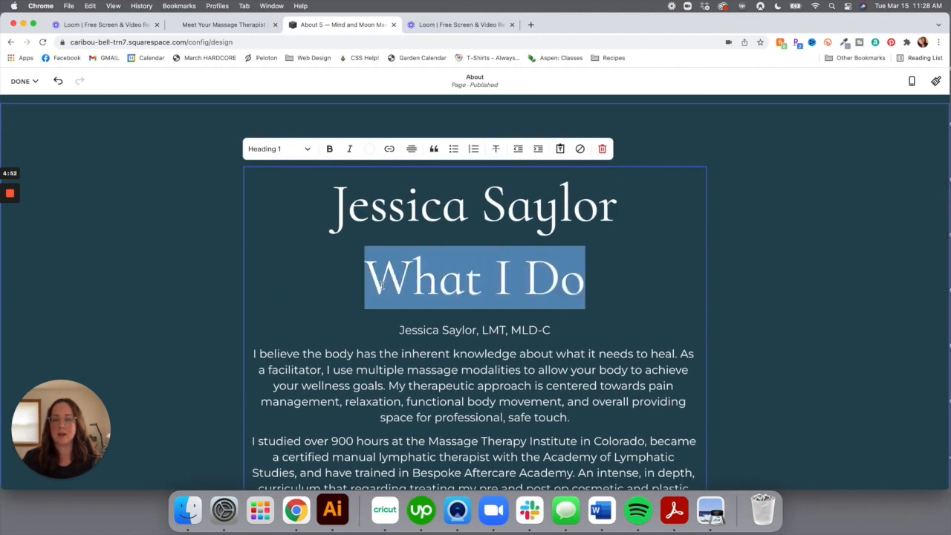
key(BackSpace)
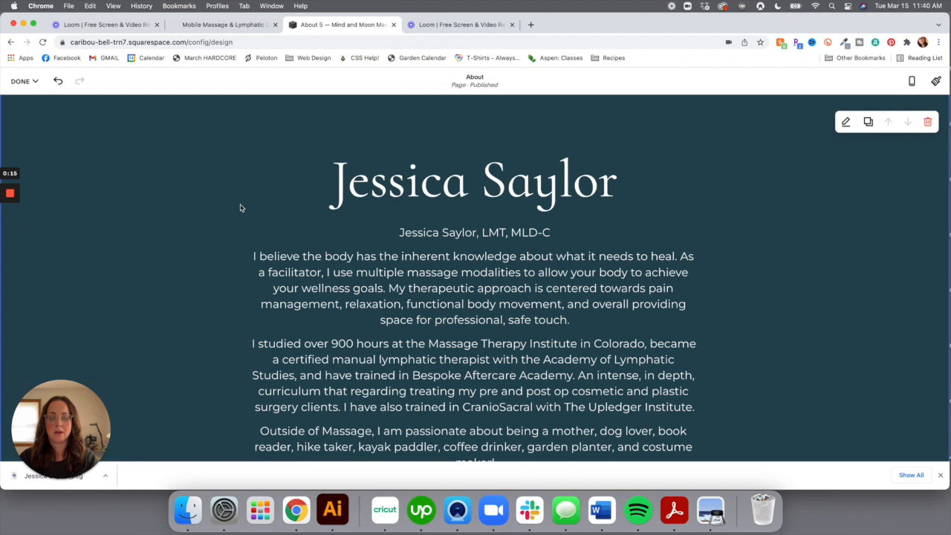
Upload the therapist's portrait JPEG into the empty image block below the About text
scroll(240, 208, down, 8)
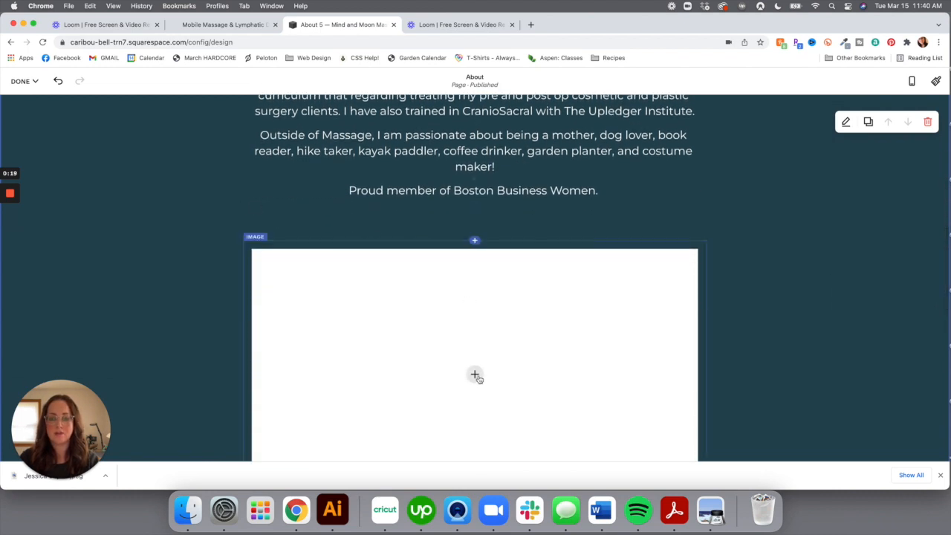
scroll(373, 342, down, 1)
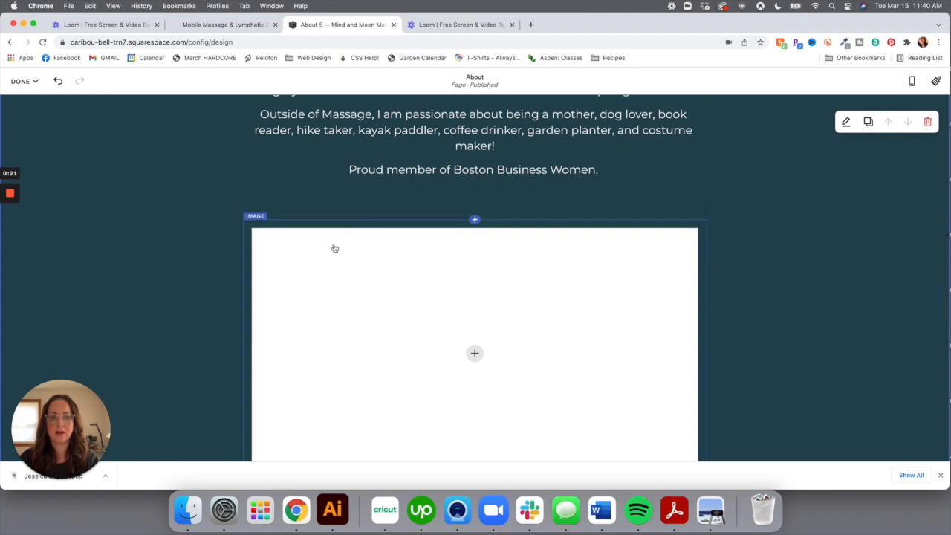
click(475, 355)
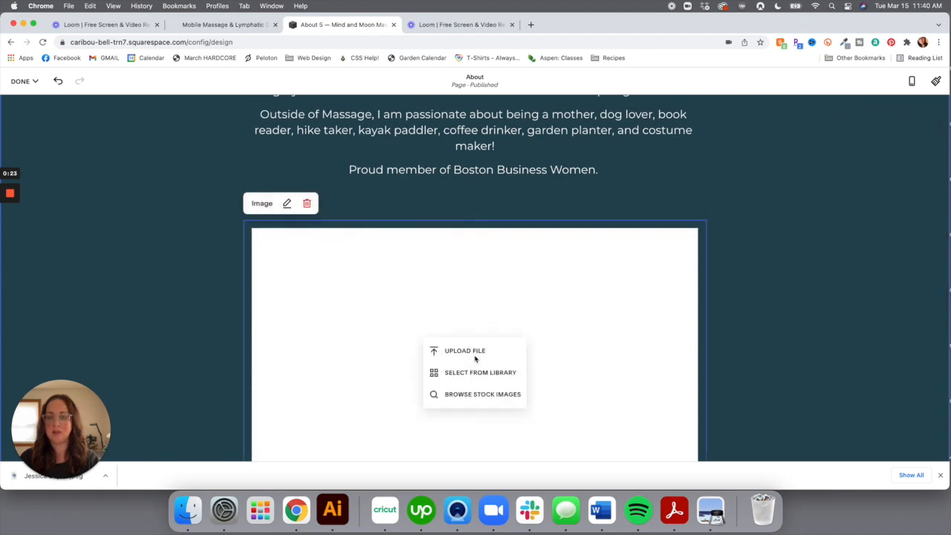
click(475, 352)
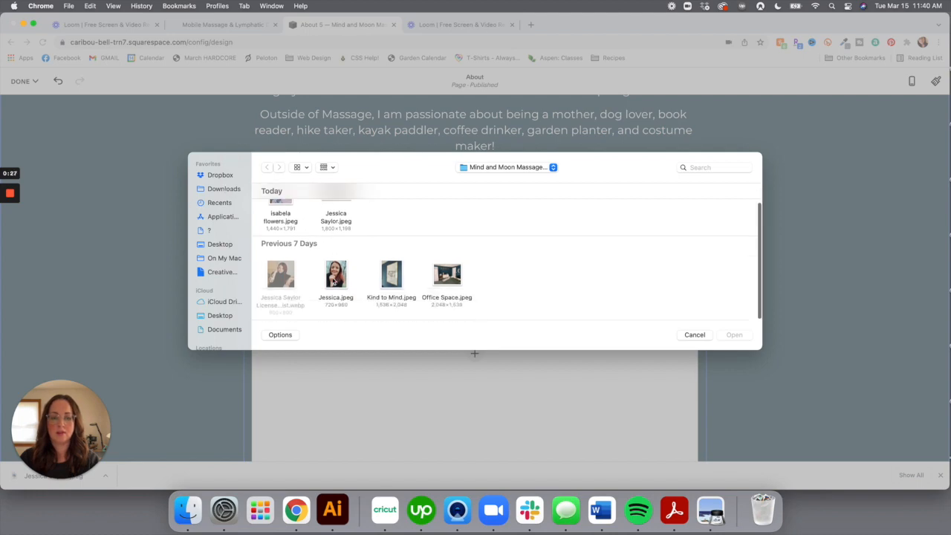
double_click(338, 222)
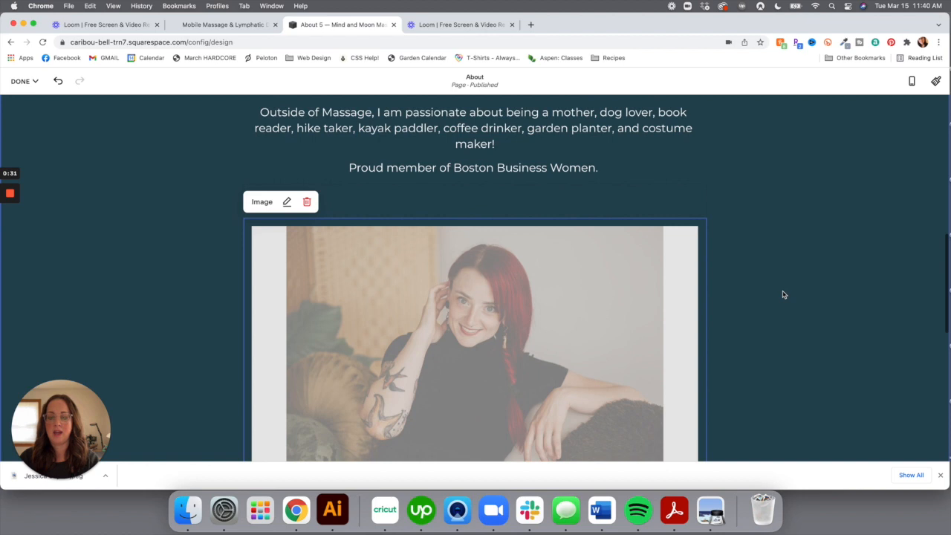
scroll(783, 295, down, 2)
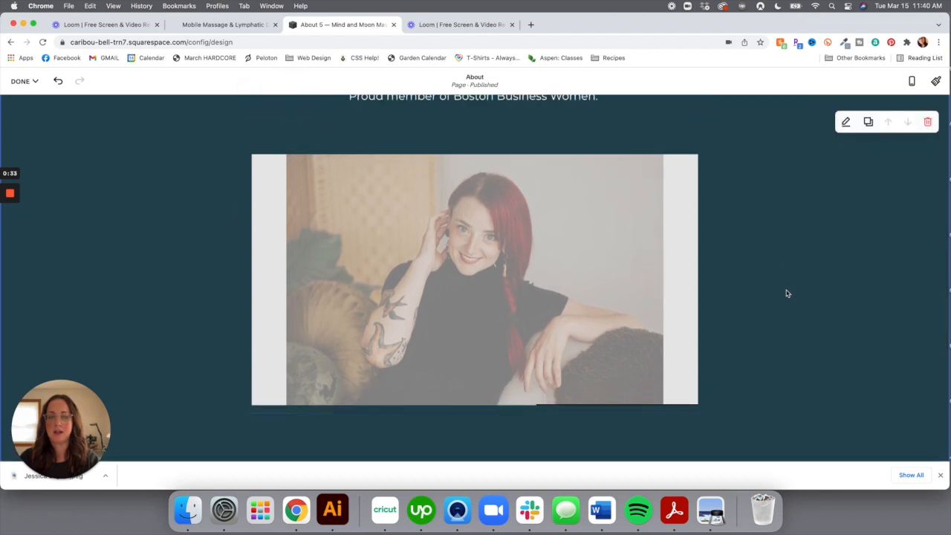
Open the new portrait's image block settings and launch the photo in the image editor
scroll(736, 292, down, 2)
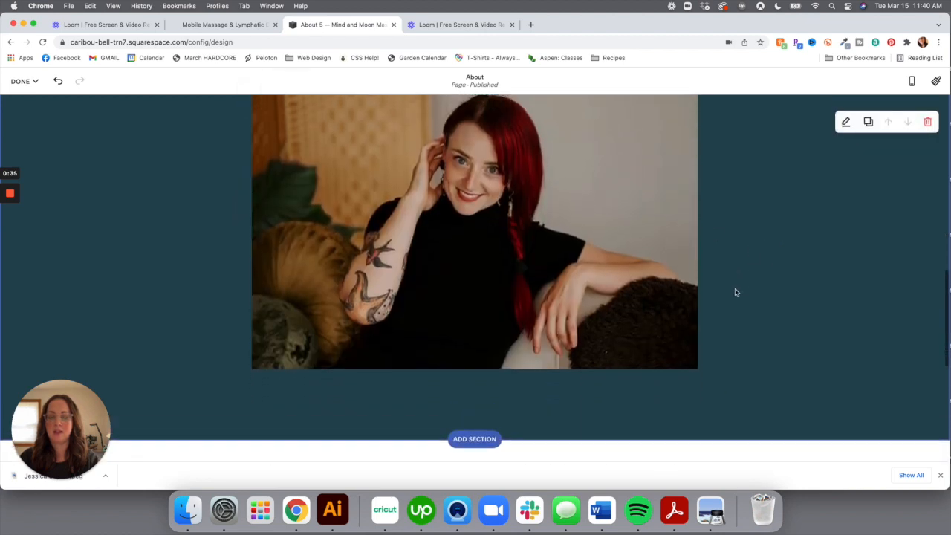
click(258, 111)
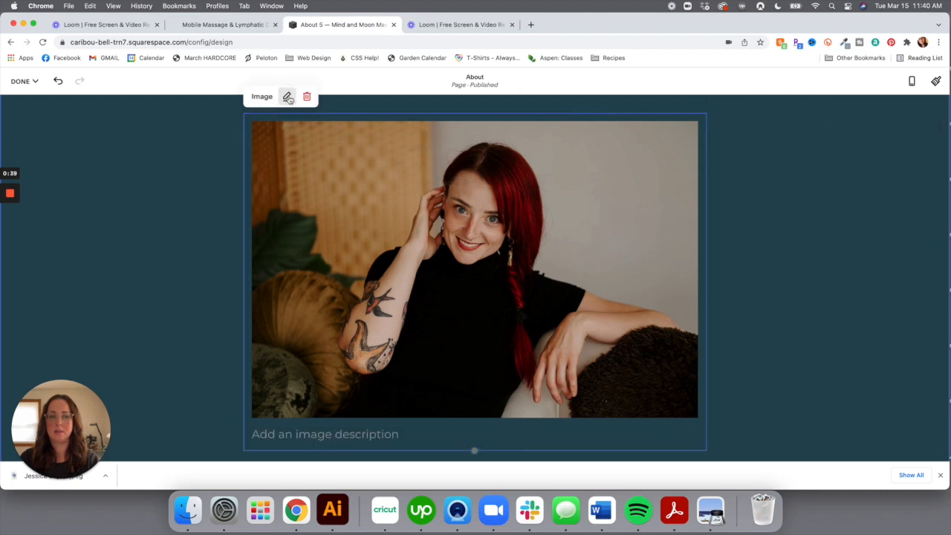
click(287, 98)
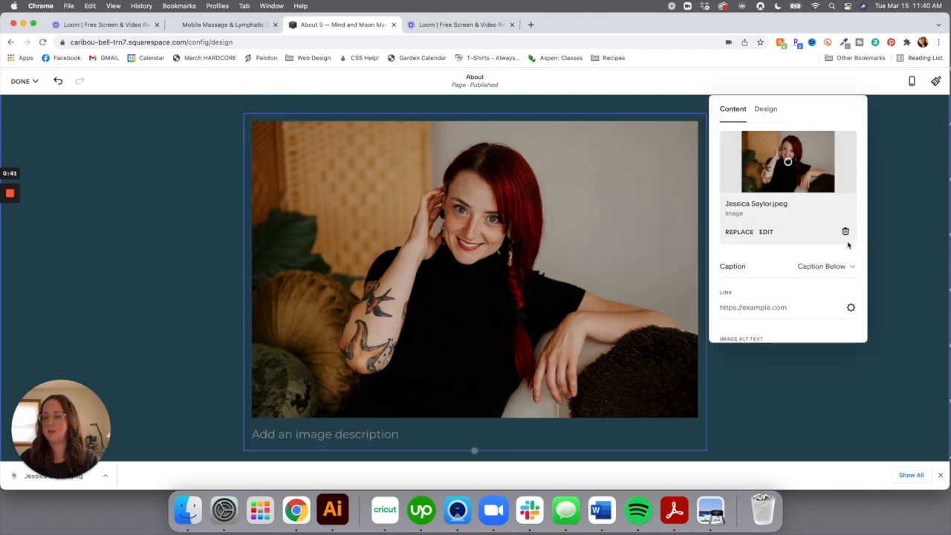
click(767, 232)
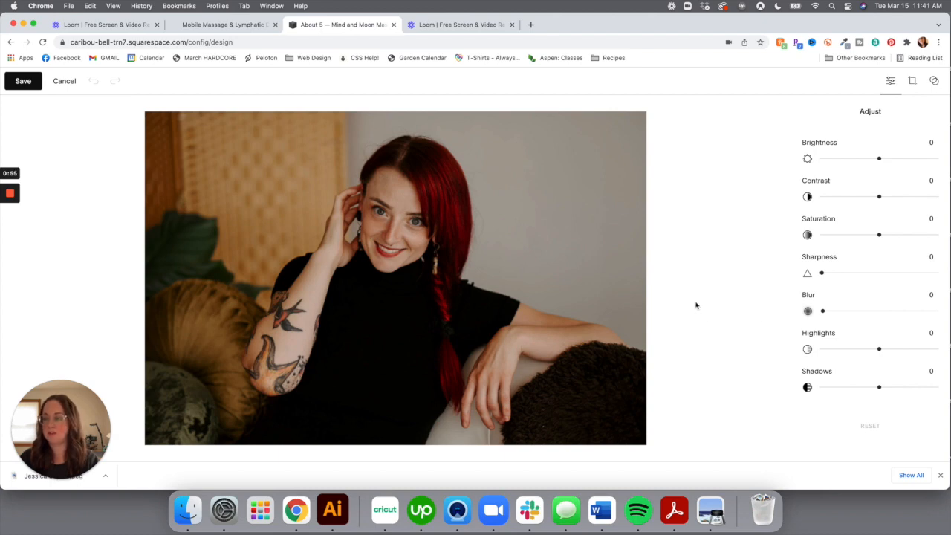
Try Custom and 1:1 crop ratios on the portrait, then keep the Original crop
click(914, 83)
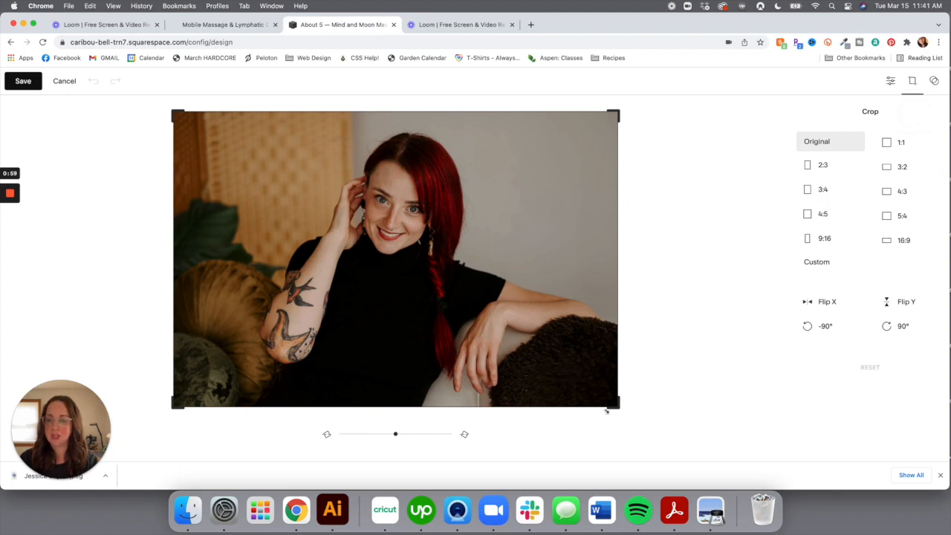
drag(551, 395, 550, 391)
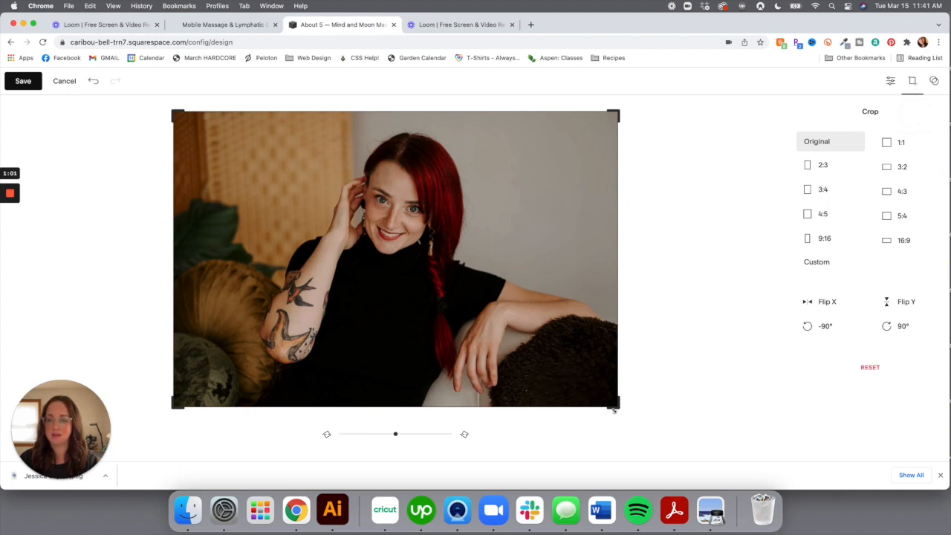
mouse_move(614, 407)
mouse_down()
mouse_move(537, 355)
mouse_move(613, 403)
mouse_up()
click(836, 264)
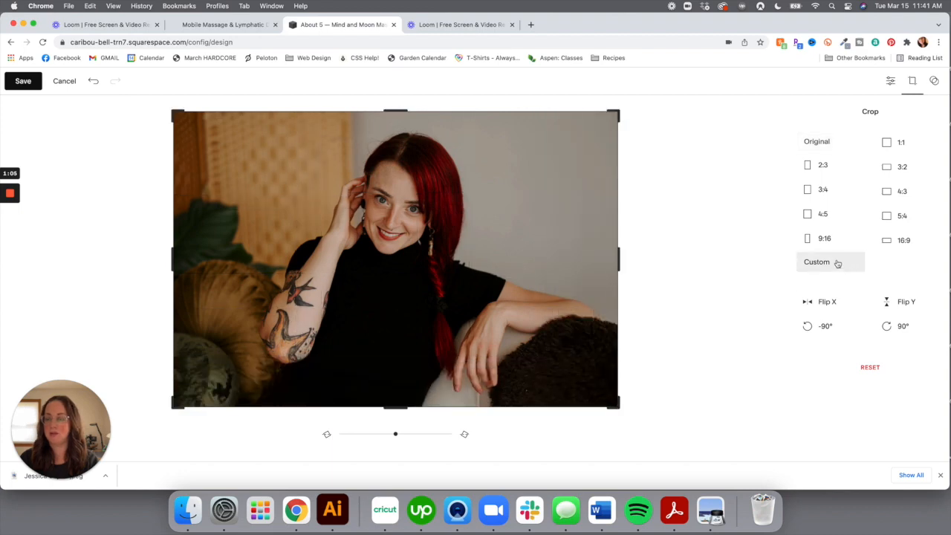
mouse_move(618, 259)
mouse_down()
mouse_move(558, 259)
mouse_move(618, 258)
mouse_up()
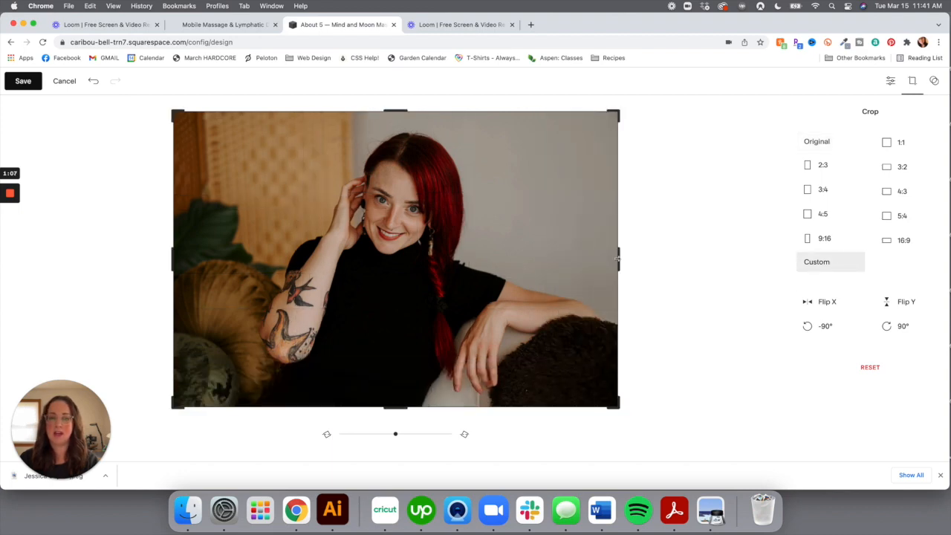
click(886, 143)
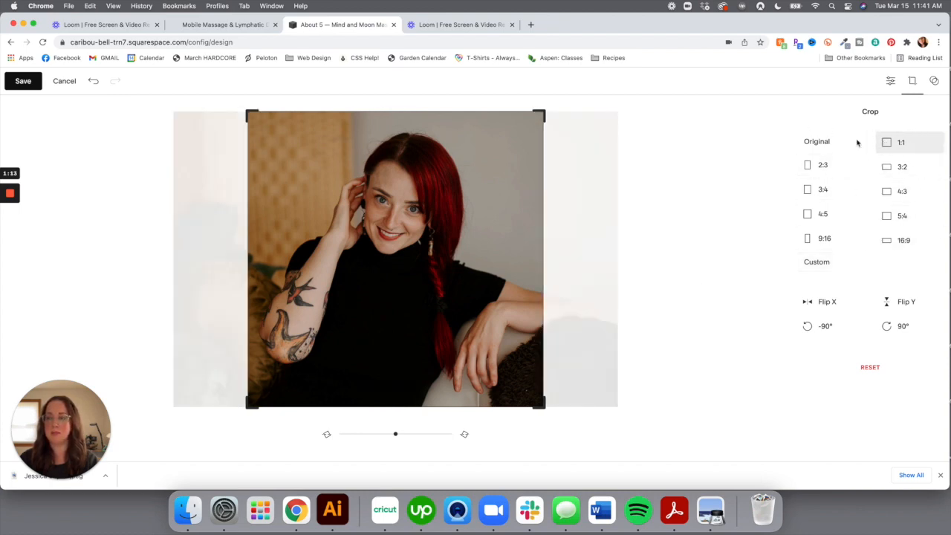
click(817, 142)
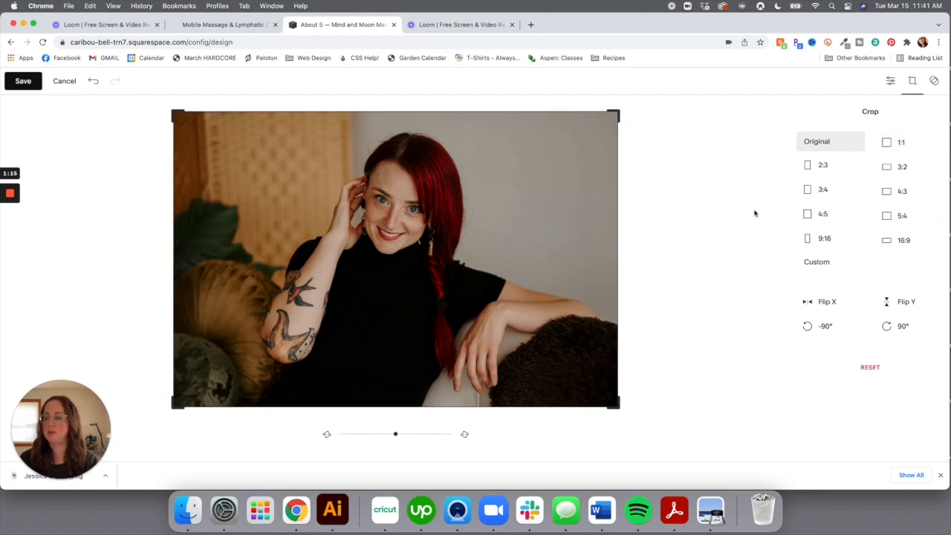
click(936, 84)
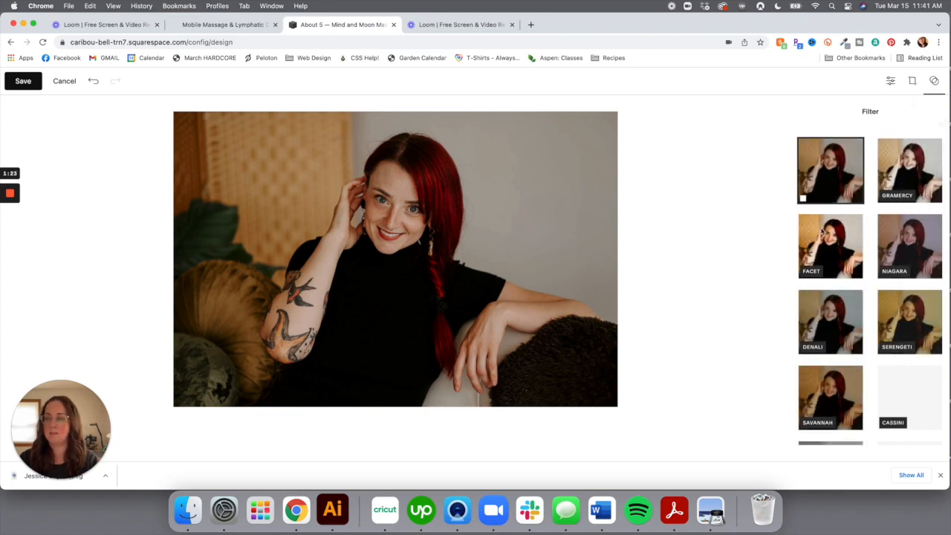
Preview the Facet and Cassini filters, keep the portrait unfiltered, and save the edits permanently
click(837, 249)
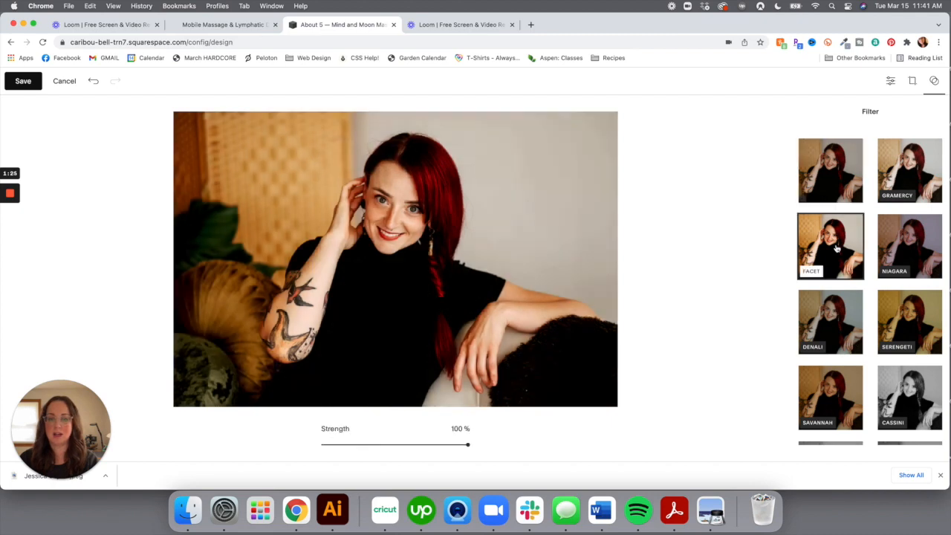
click(851, 191)
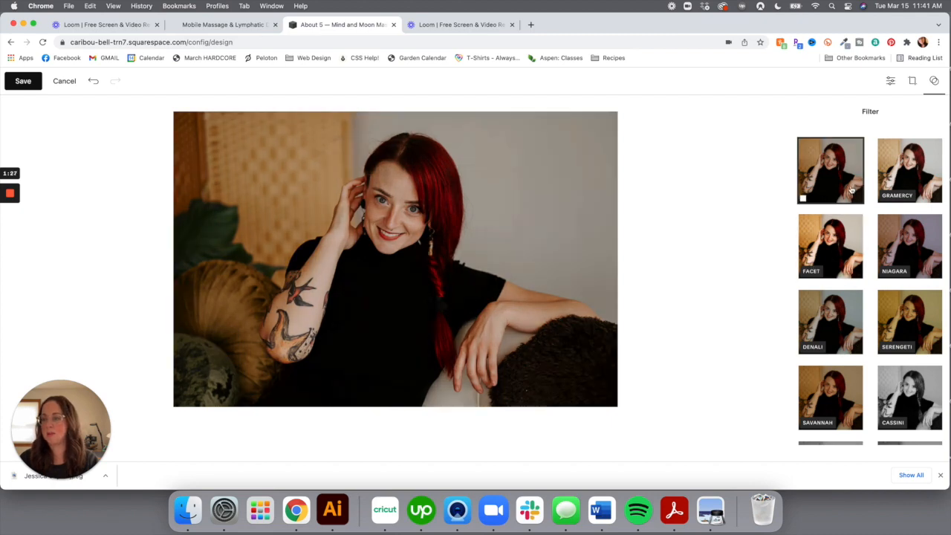
click(841, 258)
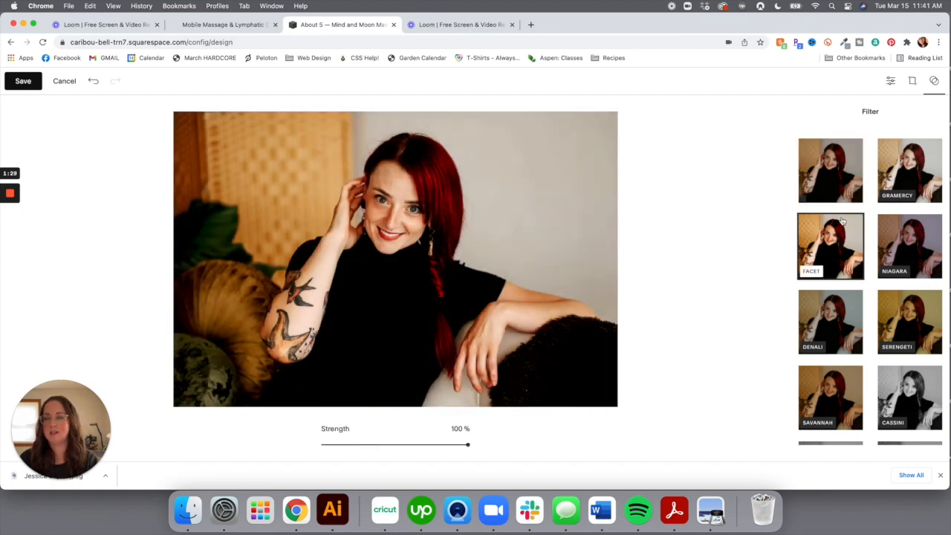
click(844, 182)
click(900, 400)
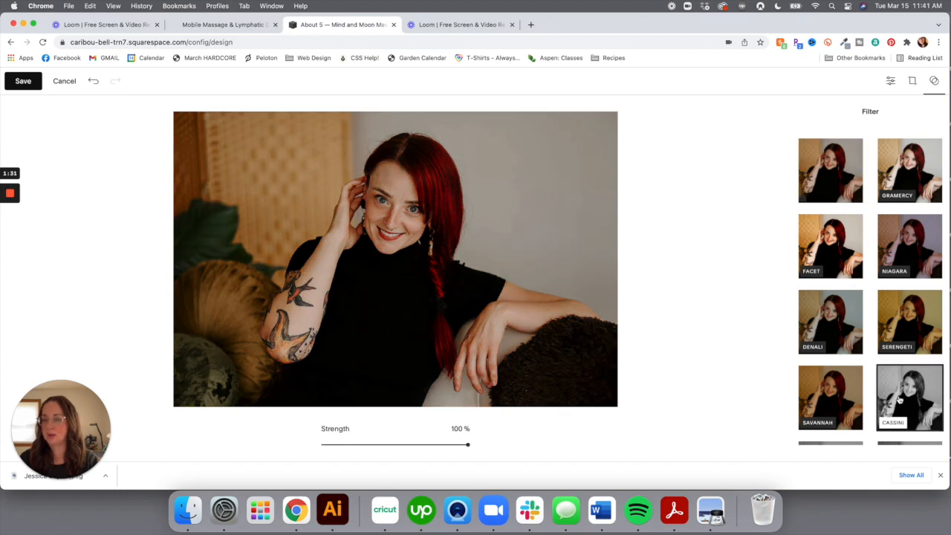
click(818, 164)
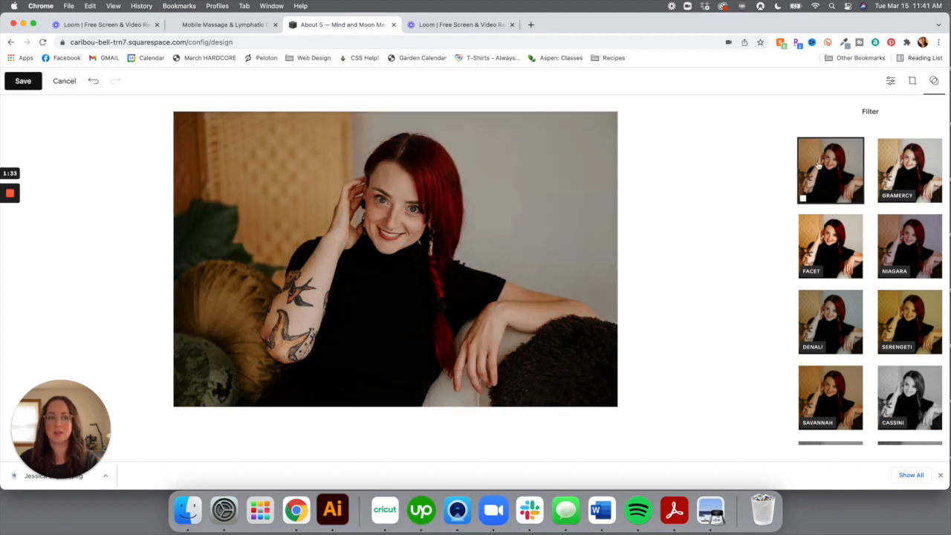
click(23, 81)
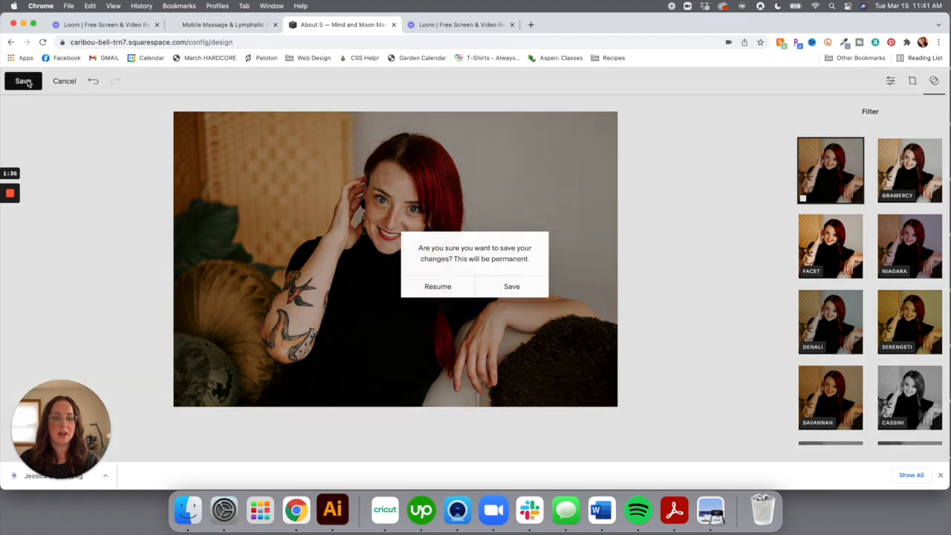
click(512, 287)
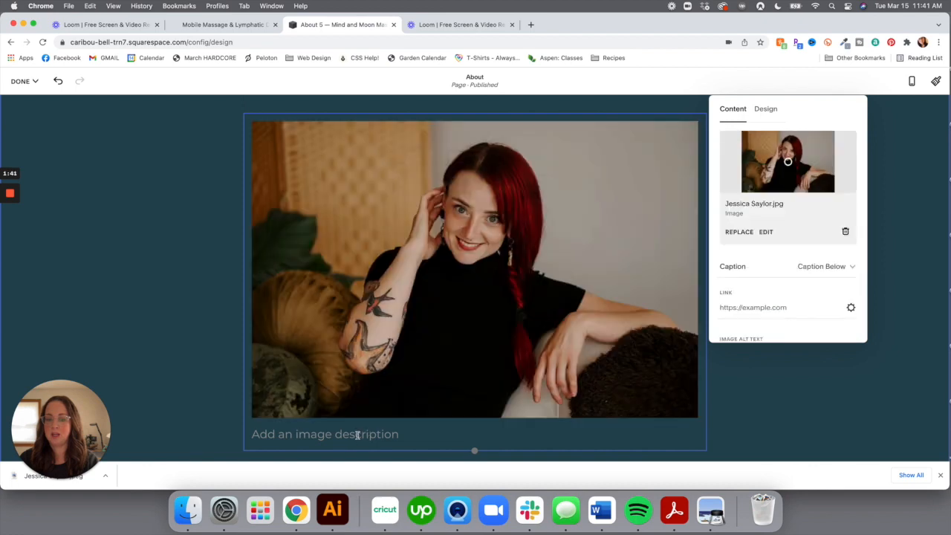
Set the portrait caption to Caption Overlay and enter the therapist's name as caption text
scroll(748, 314, down, 3)
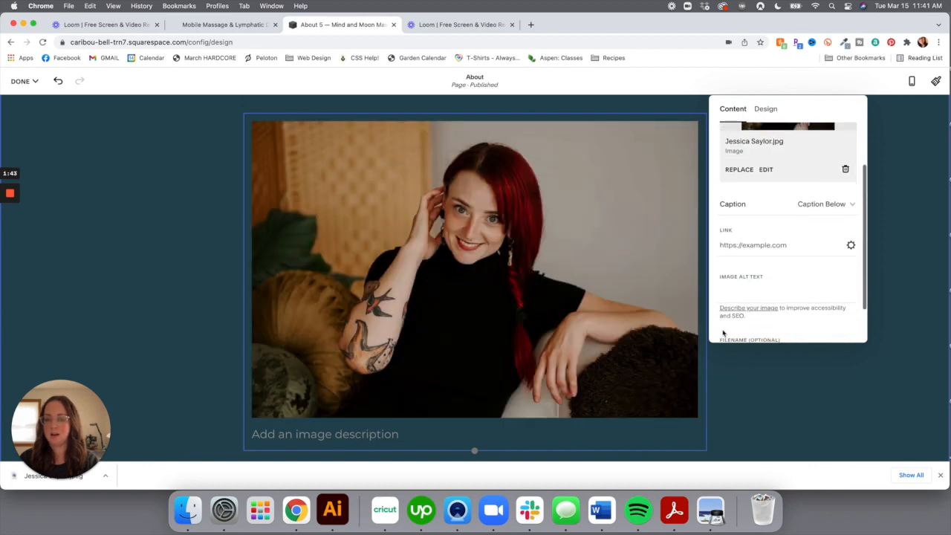
click(380, 435)
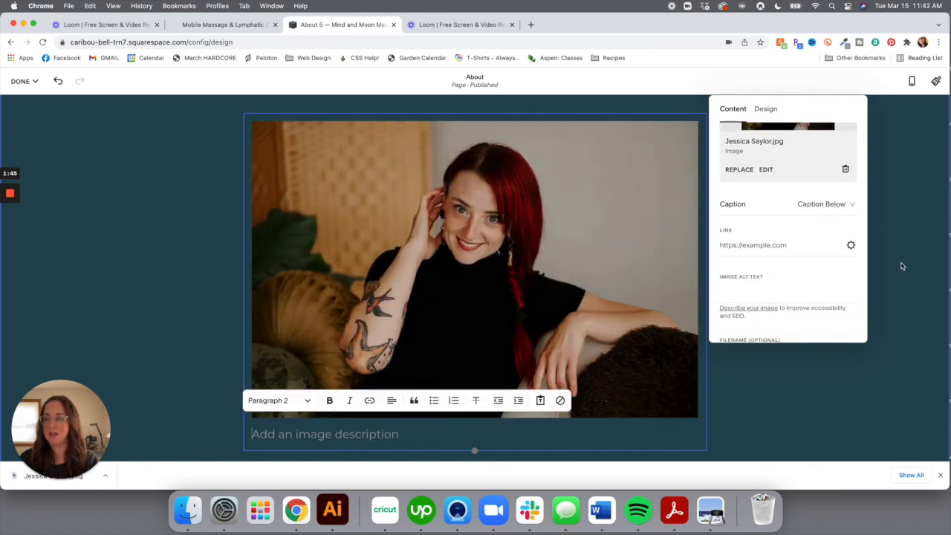
click(835, 205)
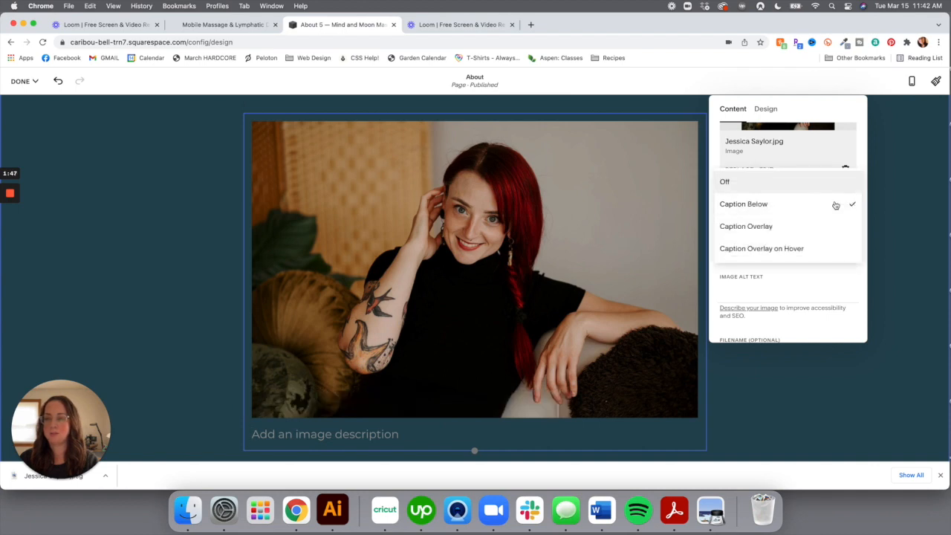
click(798, 227)
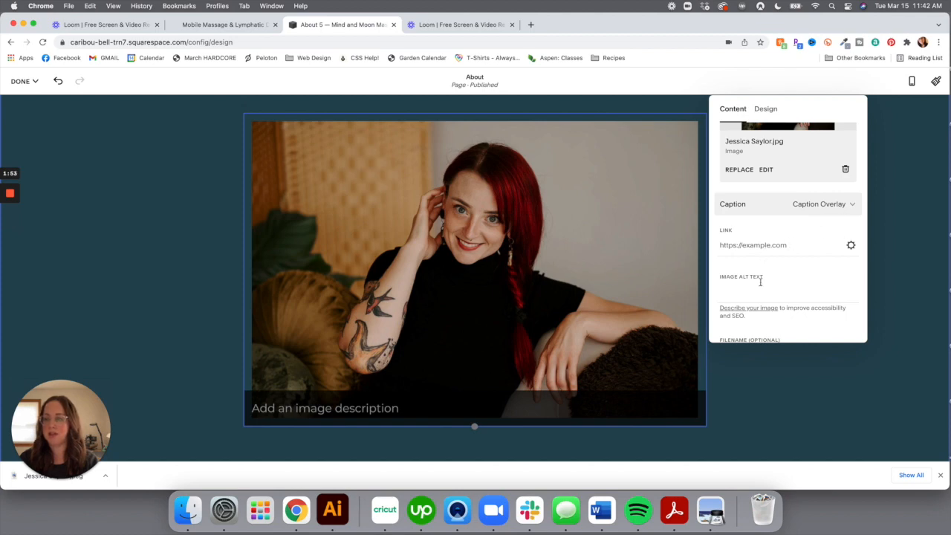
click(338, 409)
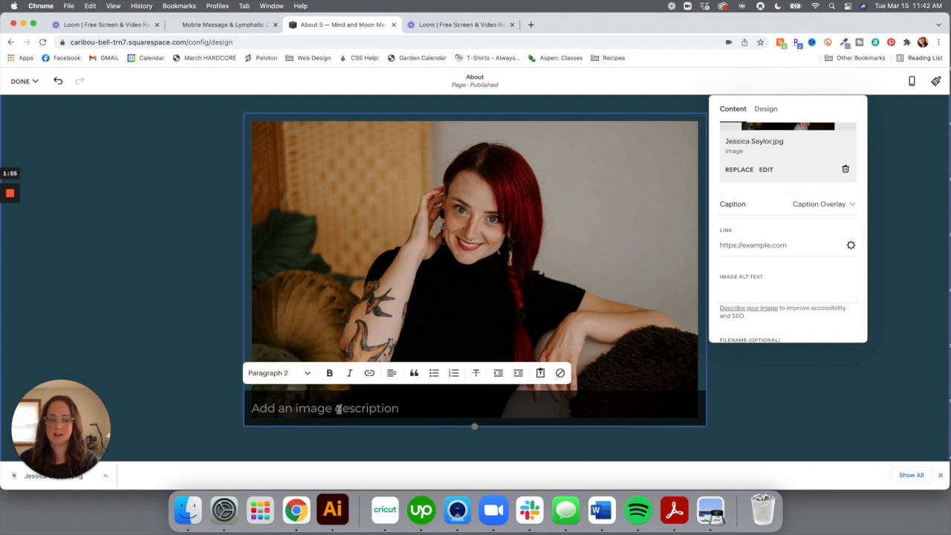
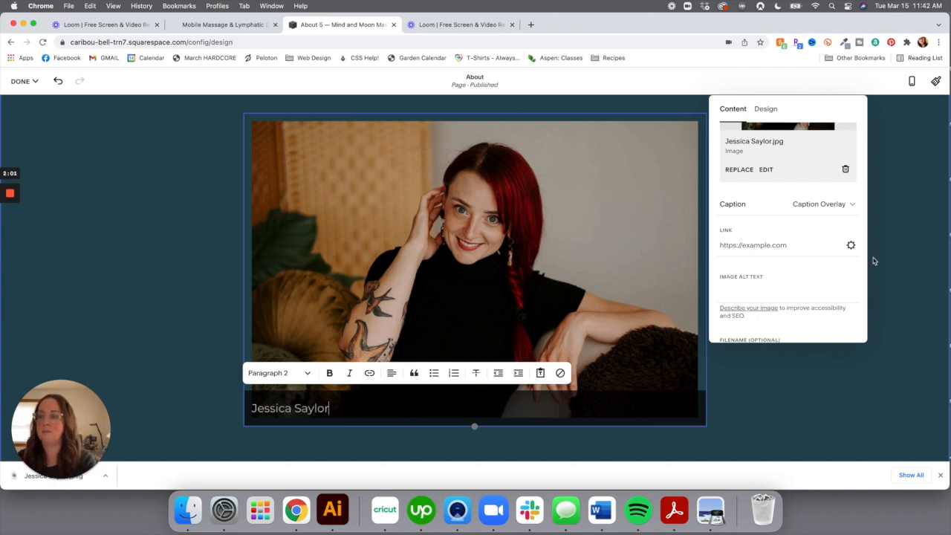
Try Overlay on Hover, then switch the portrait's caption Off
click(821, 204)
click(808, 228)
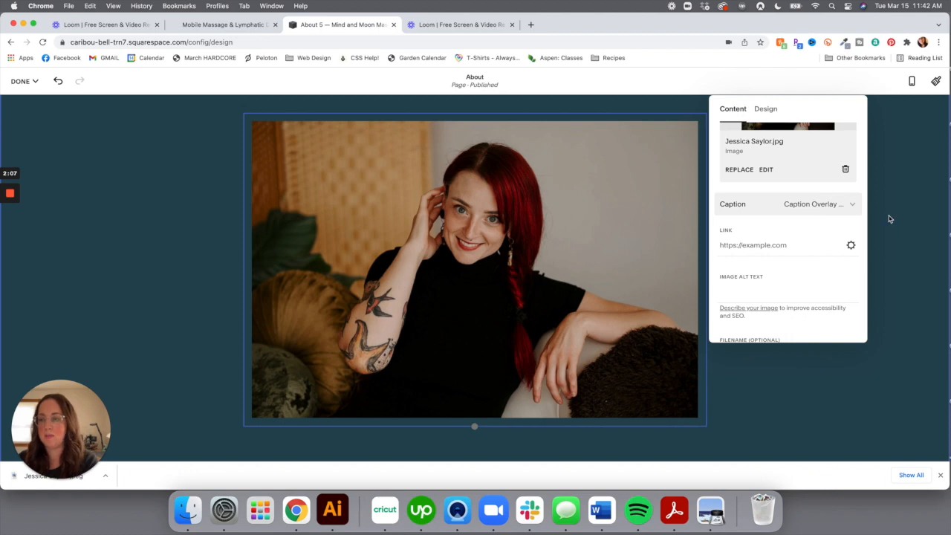
click(824, 203)
click(786, 140)
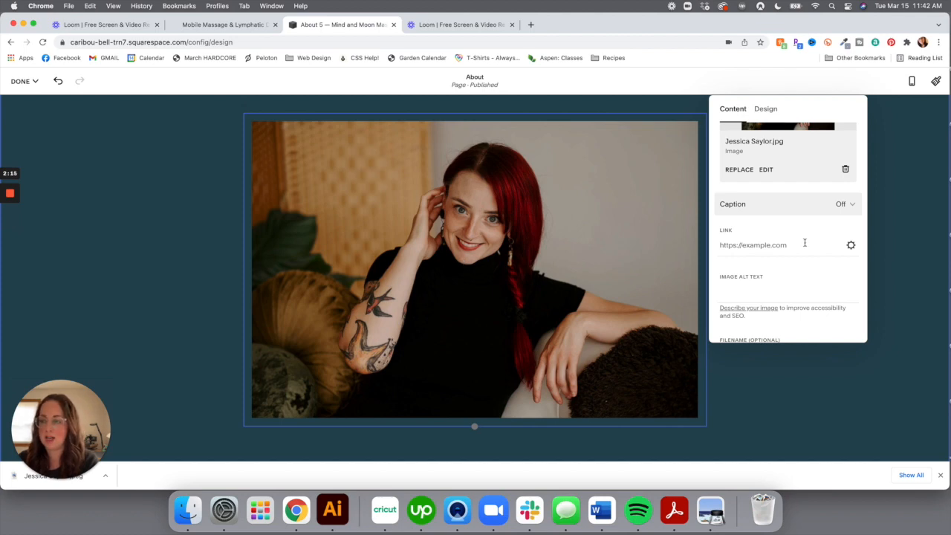
scroll(805, 243, down, 2)
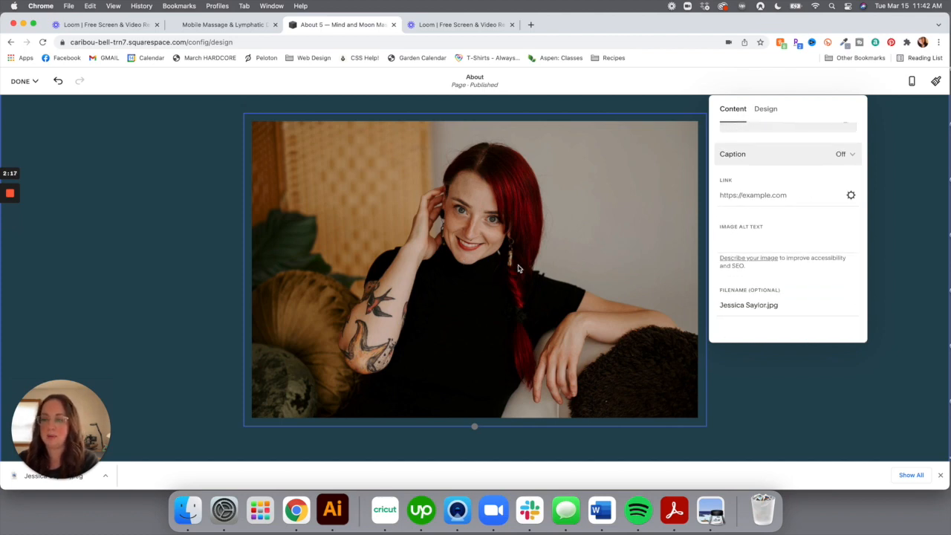
scroll(833, 259, up, 4)
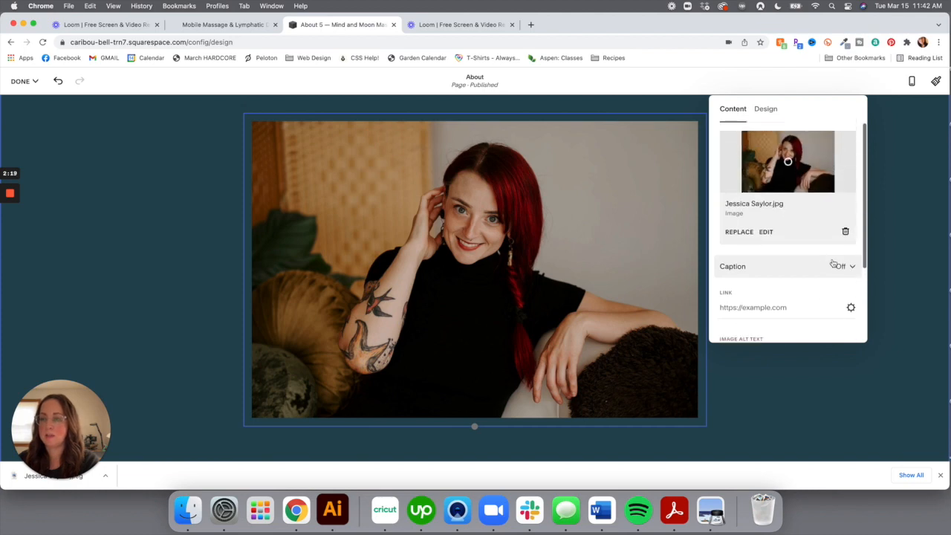
Try Poster, Card, Overlap and Collage layouts on the portrait, then settle on Inline
click(767, 109)
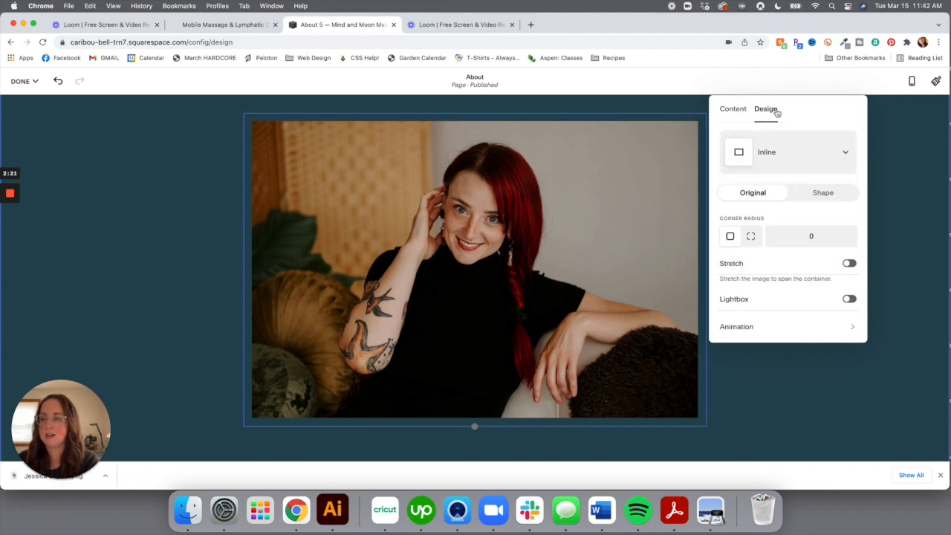
click(825, 151)
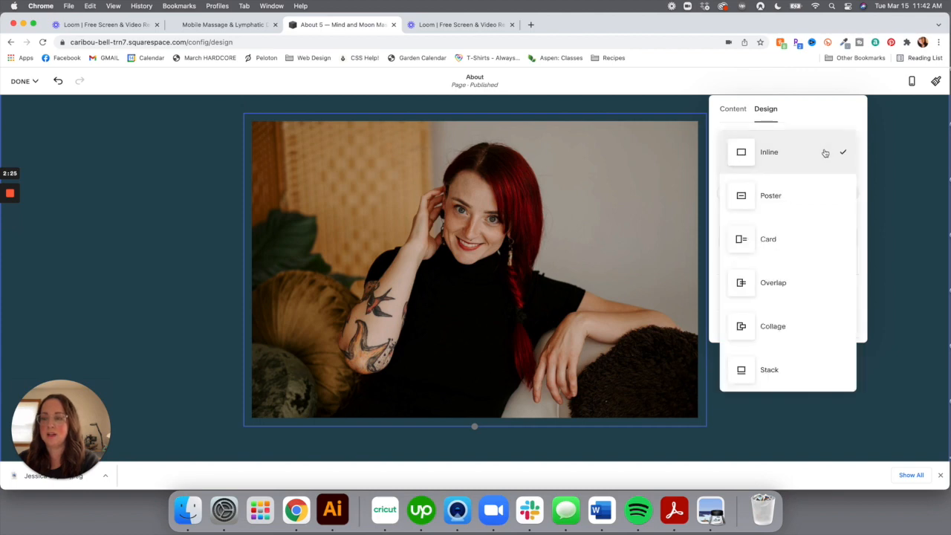
click(774, 202)
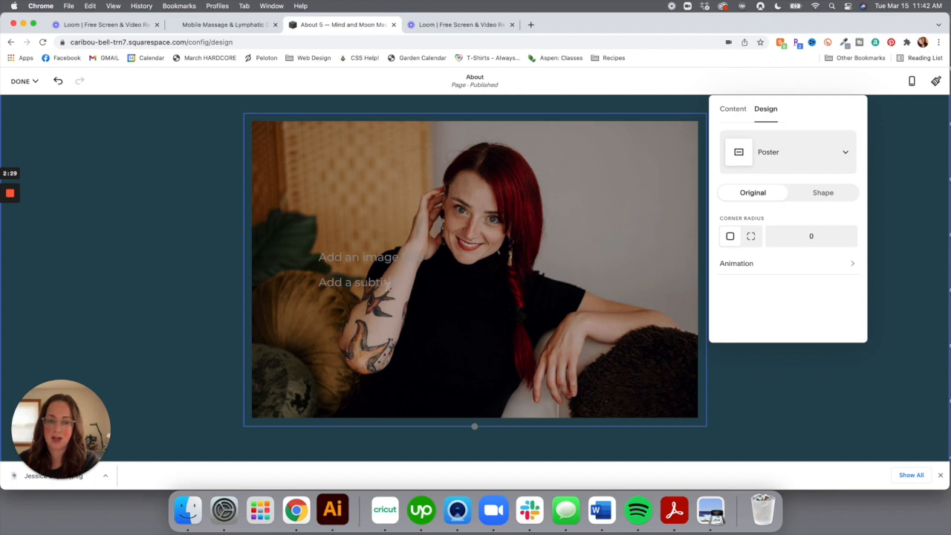
click(828, 153)
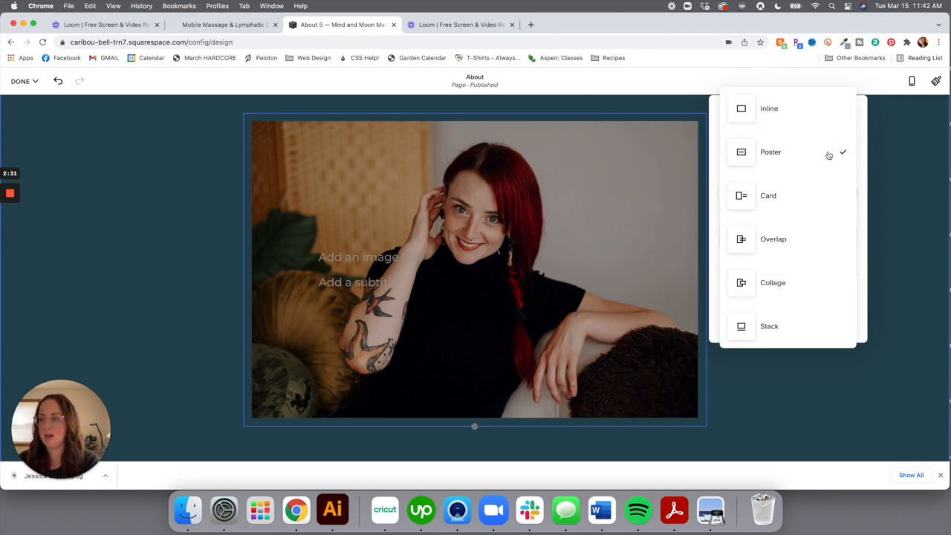
click(802, 208)
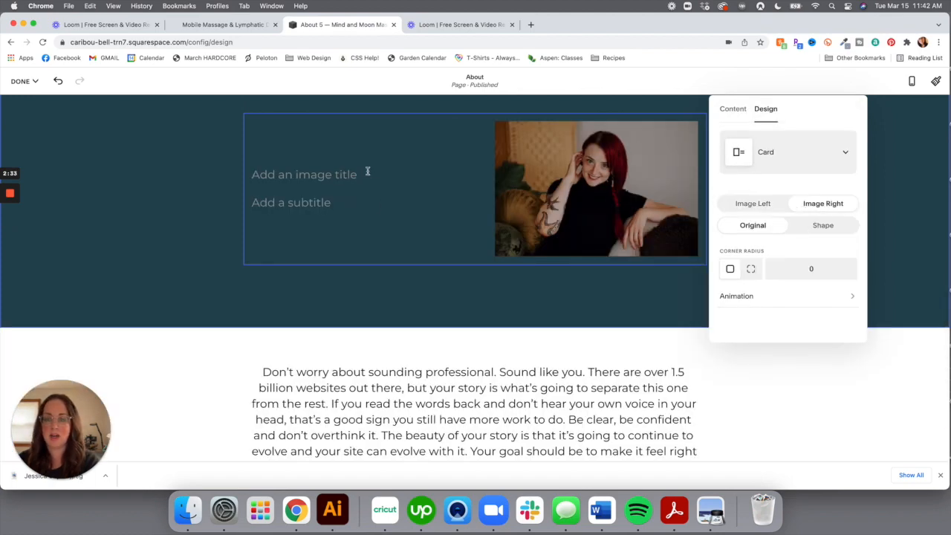
click(832, 152)
click(791, 230)
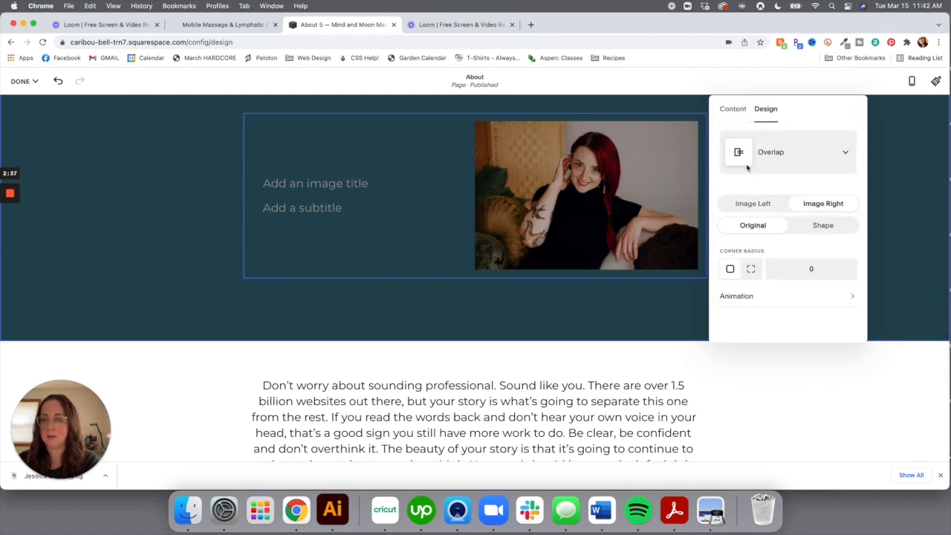
click(811, 172)
click(798, 275)
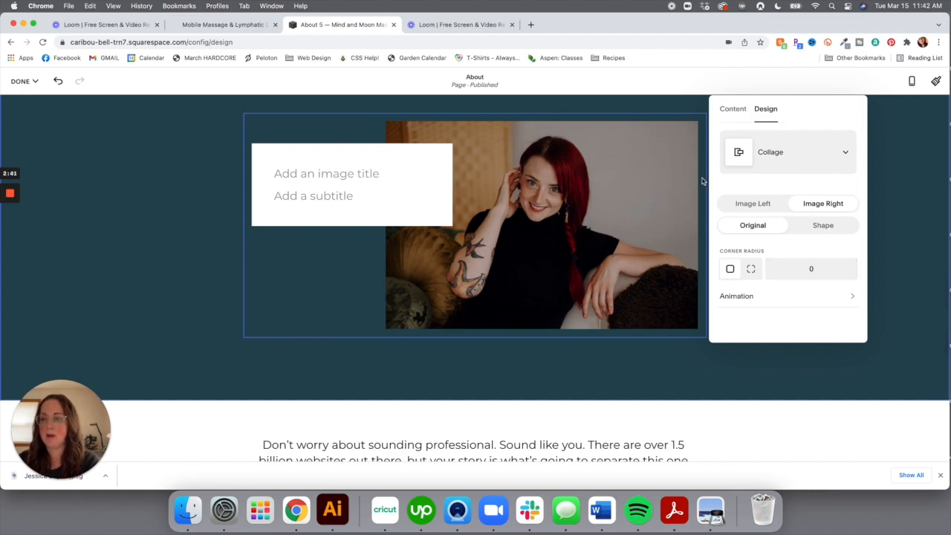
click(834, 173)
click(766, 118)
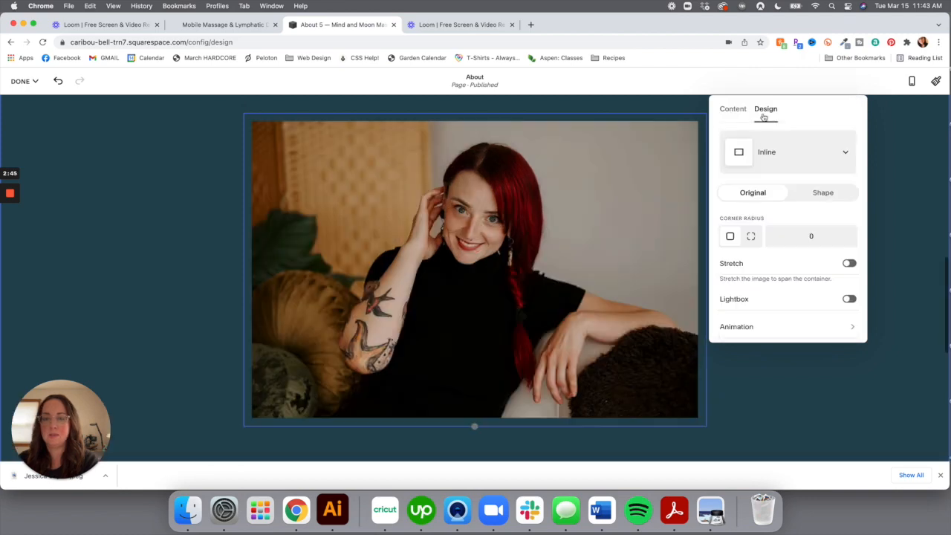
Move the portrait block up to full width directly below the name heading and subtitle
click(901, 249)
scroll(760, 295, up, 8)
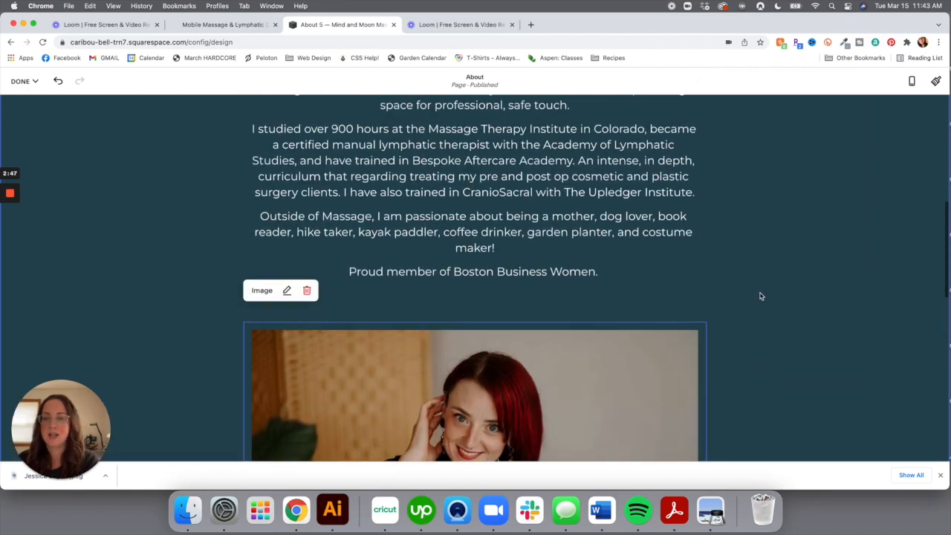
scroll(760, 295, down, 6)
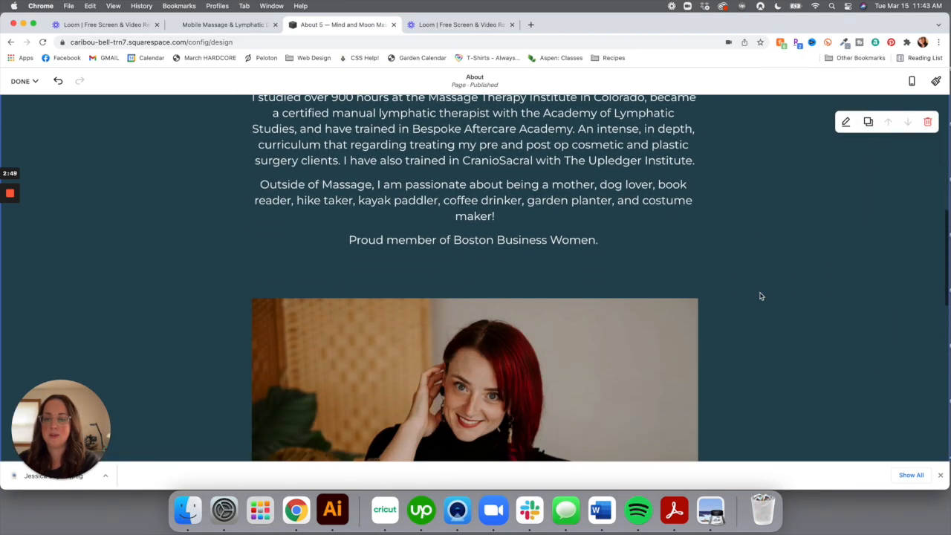
scroll(432, 327, up, 6)
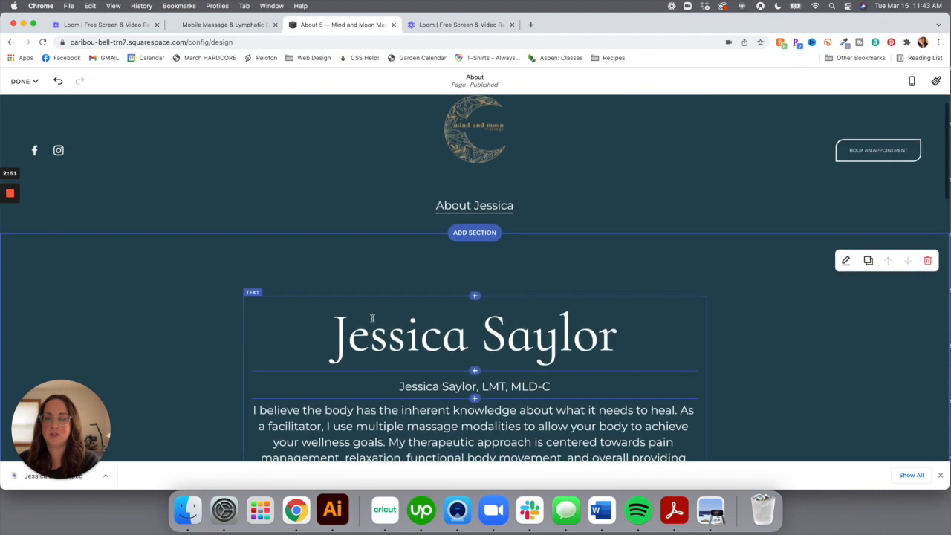
scroll(386, 312, down, 2)
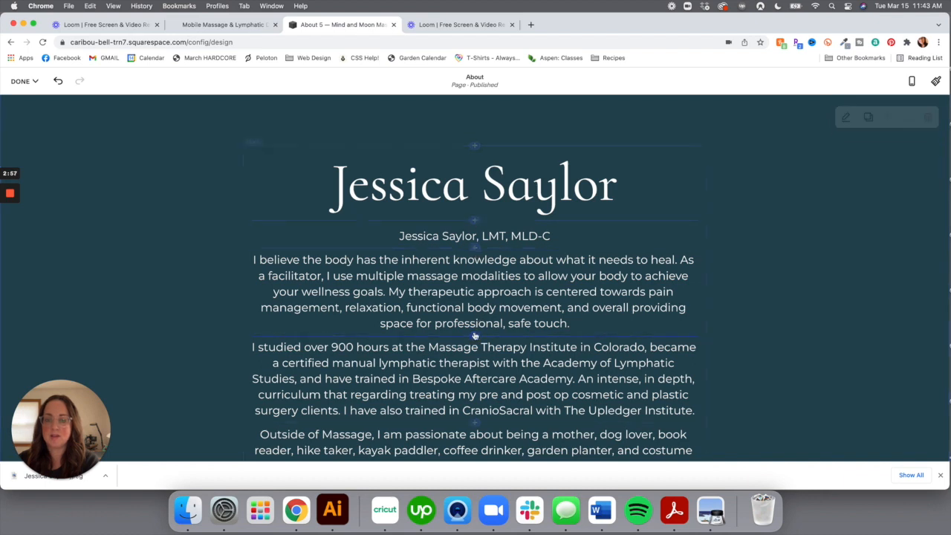
scroll(474, 429, down, 3)
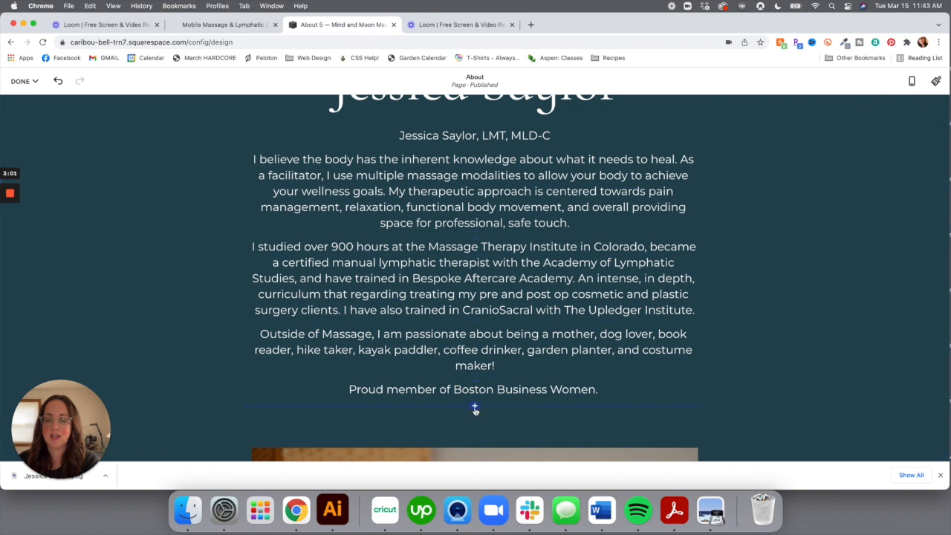
scroll(479, 405, up, 4)
scroll(481, 402, down, 5)
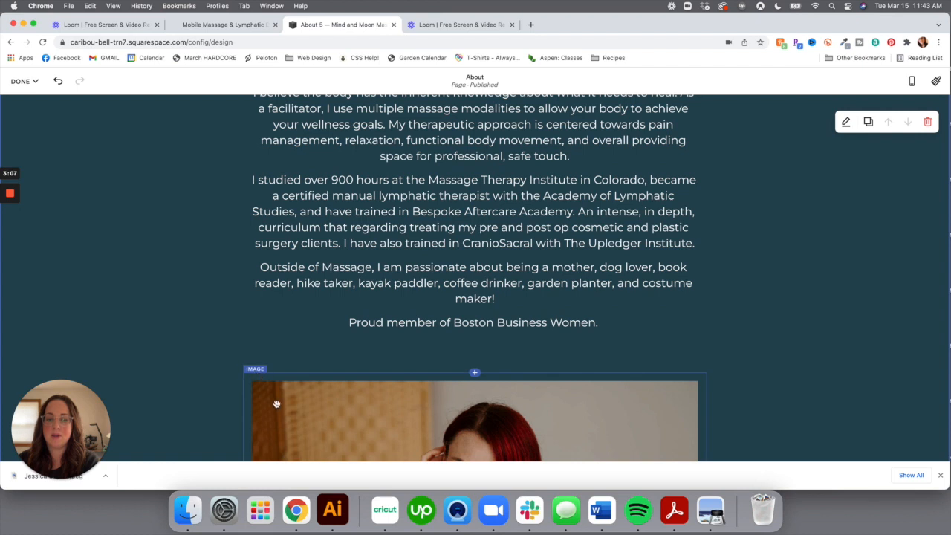
drag(259, 383, 298, 145)
scroll(298, 145, up, 5)
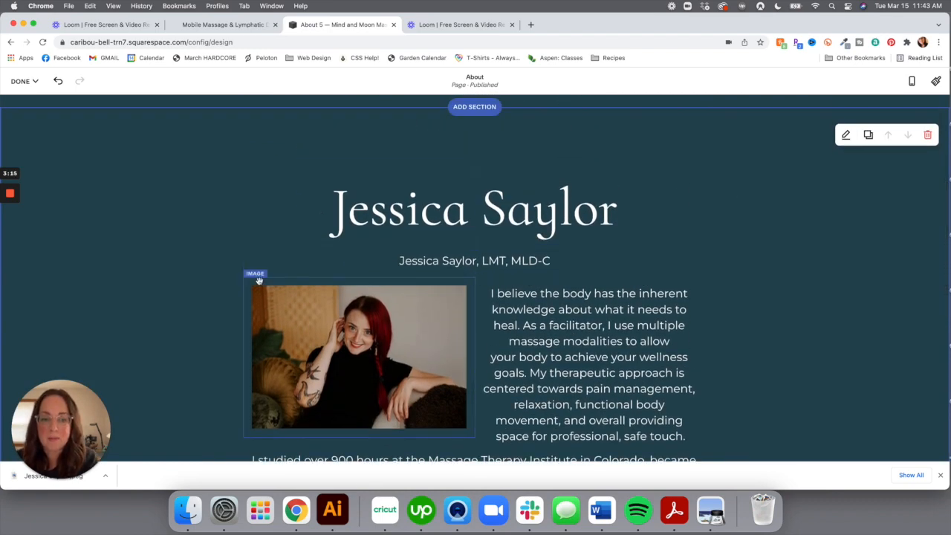
drag(255, 280, 432, 273)
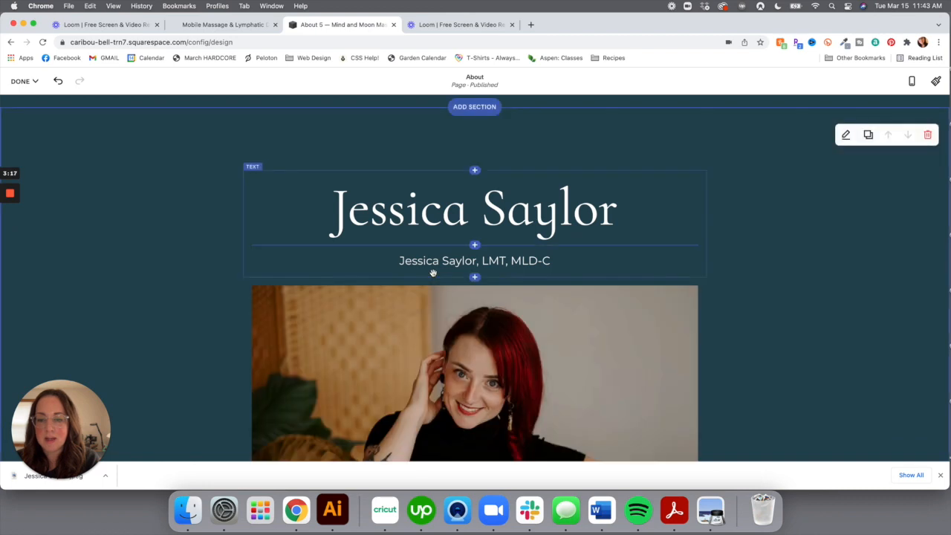
Append ', LMT, MLD-C' to the name heading and set it to Heading 3
click(623, 211)
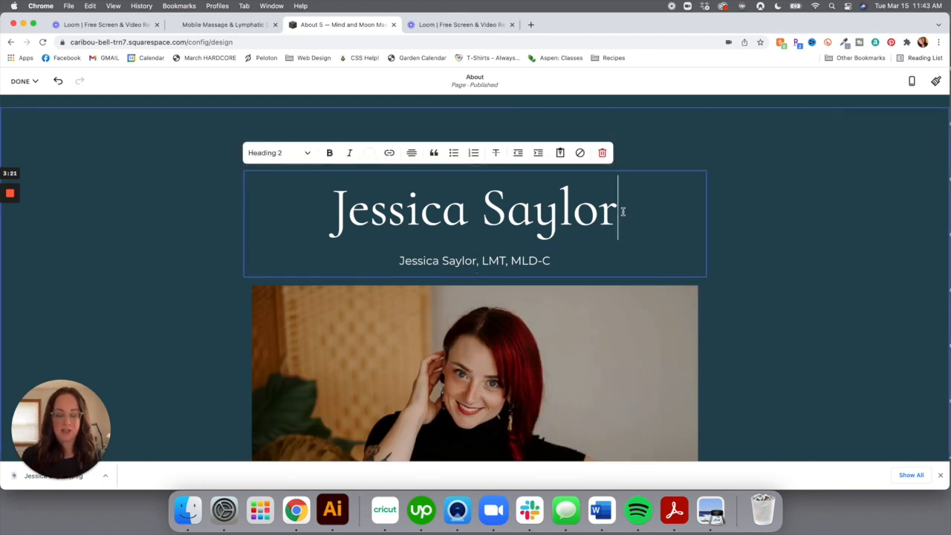
text(, L)
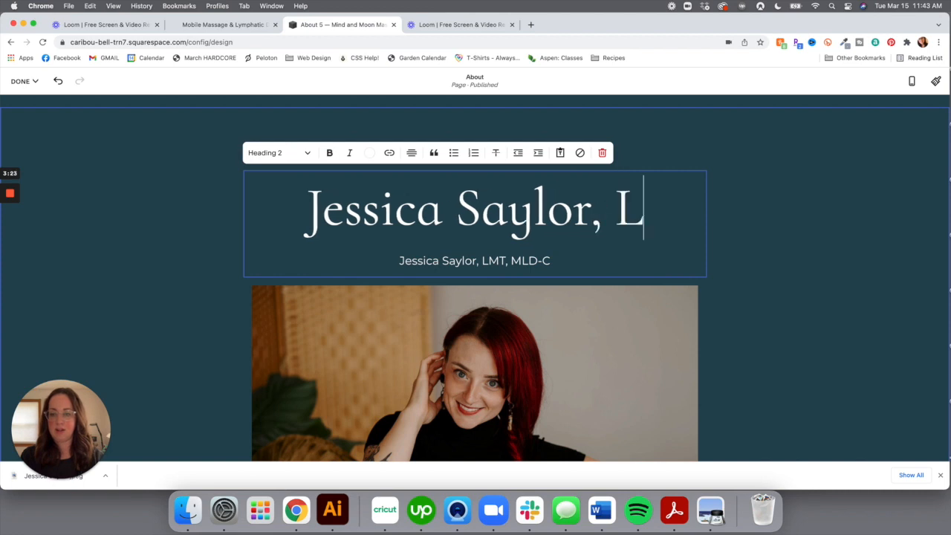
text(MT, ML)
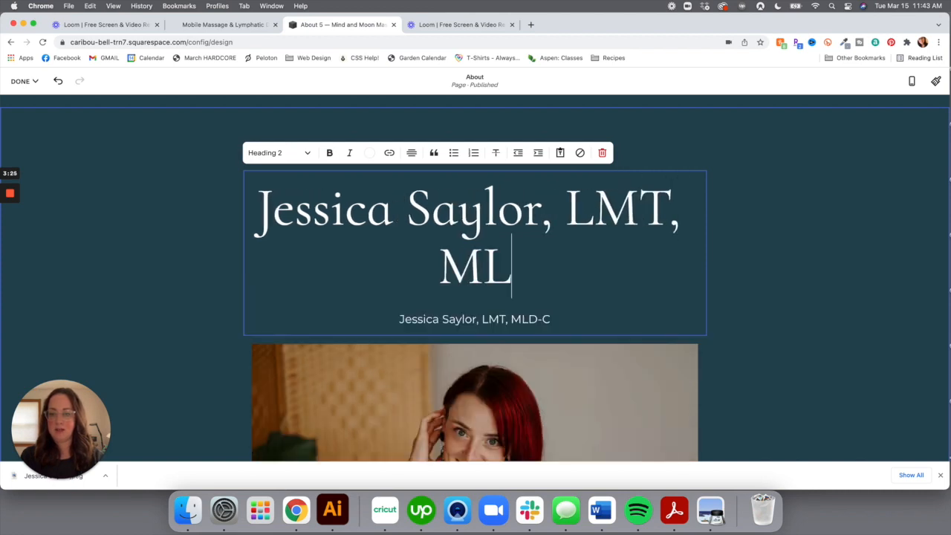
text(D-C)
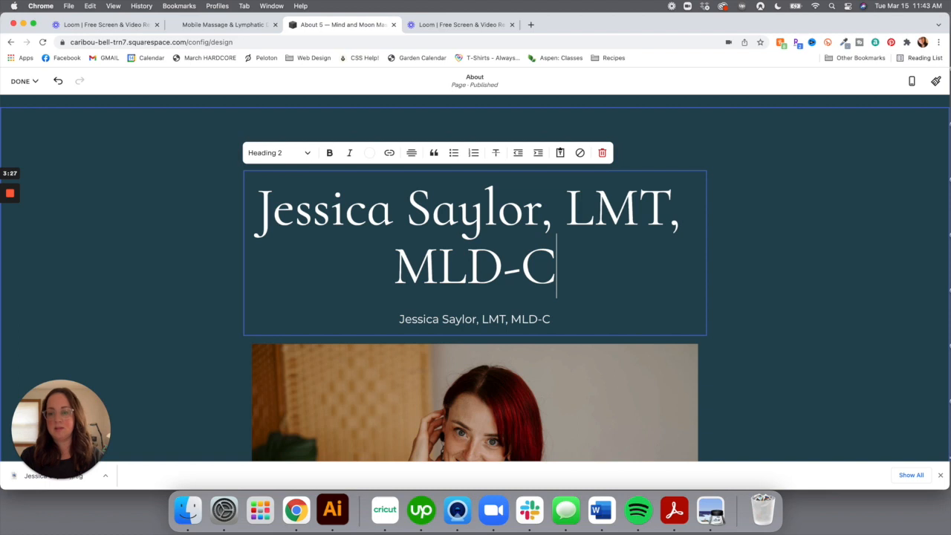
click(297, 152)
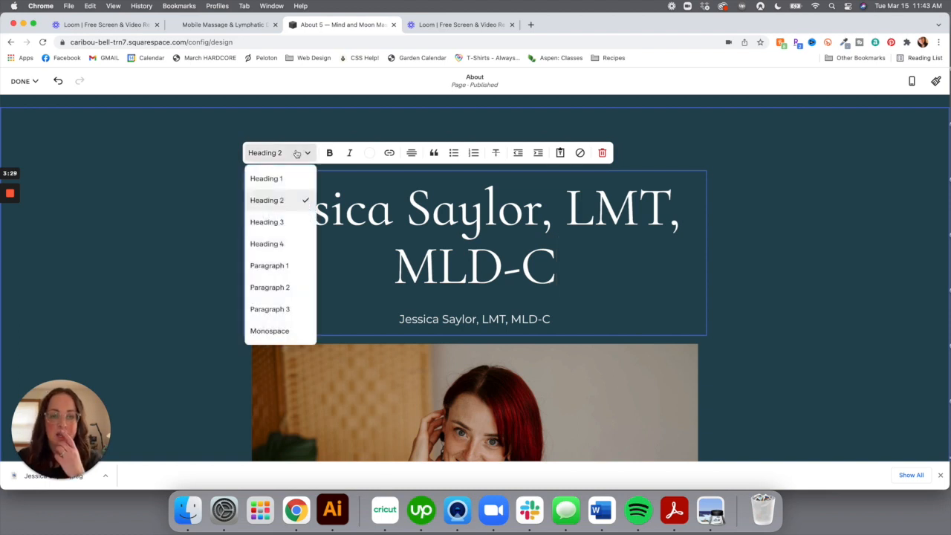
click(289, 222)
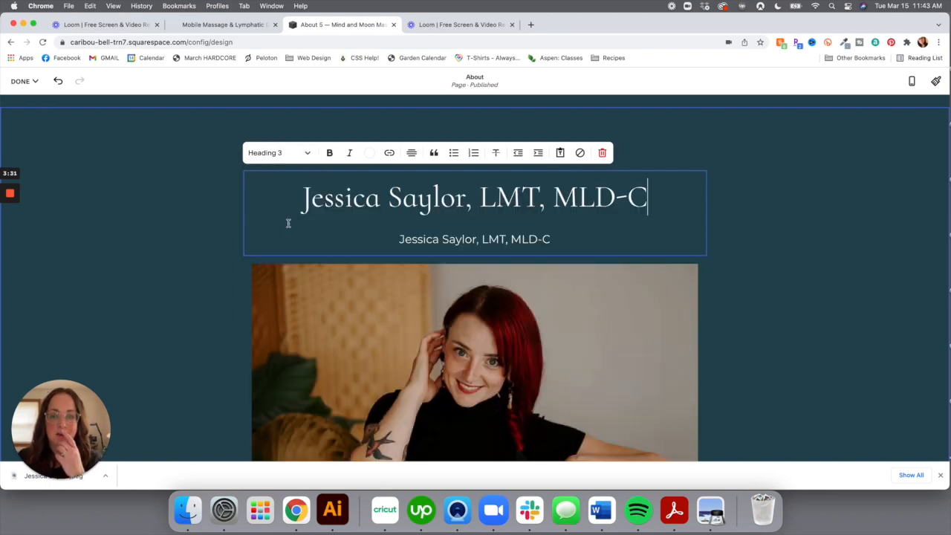
Delete the duplicate credentials subtitle line beneath the heading
triple_click(537, 238)
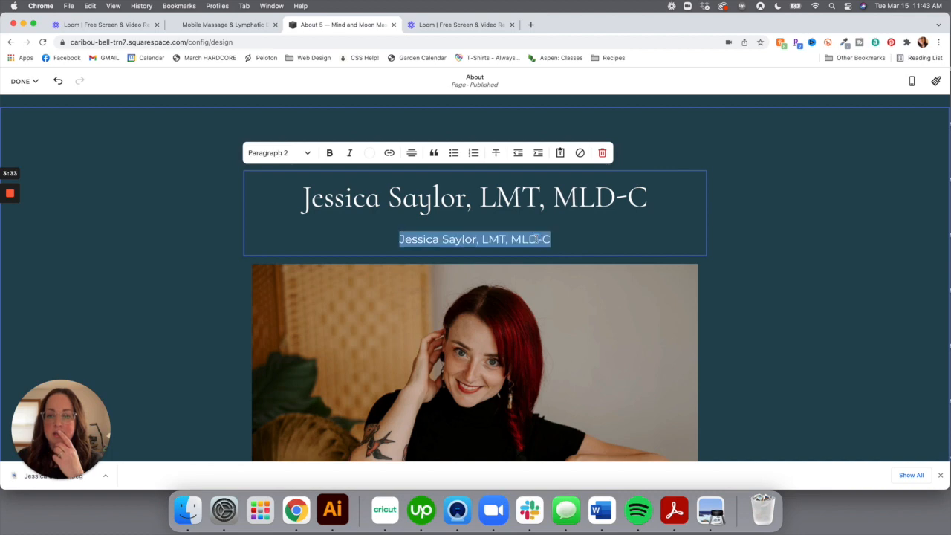
key(BackSpace)
key(BackSpace)
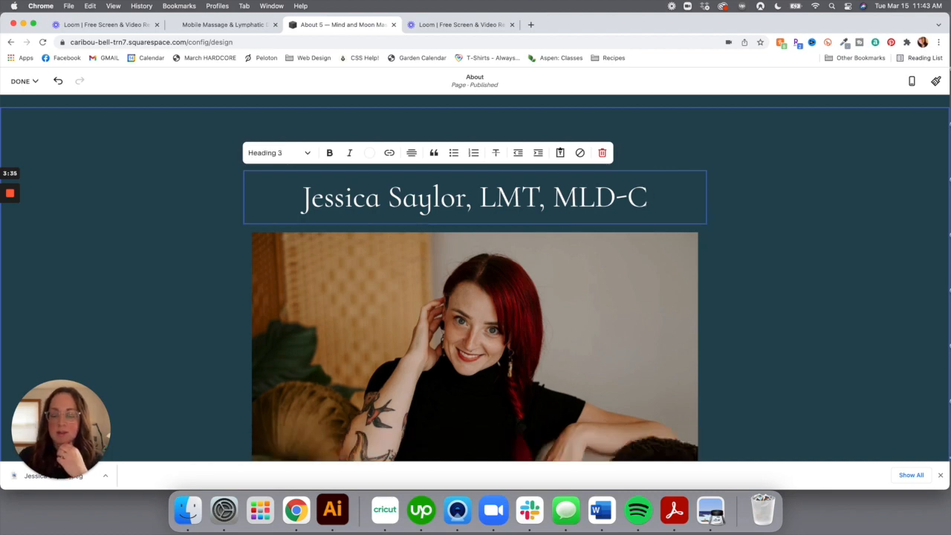
click(801, 291)
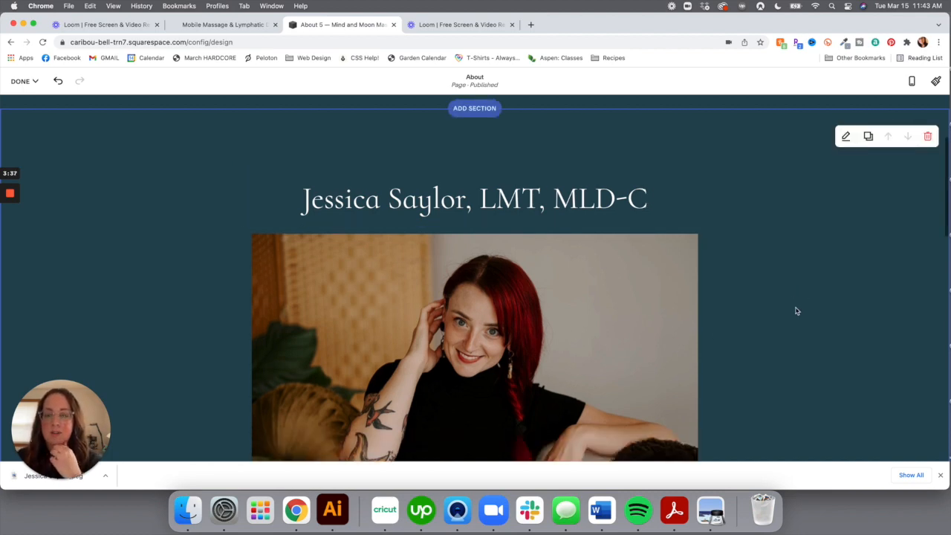
Remove the 'Don't worry about sounding professional' placeholder section below the bio
scroll(795, 310, up, 1)
scroll(796, 310, down, 5)
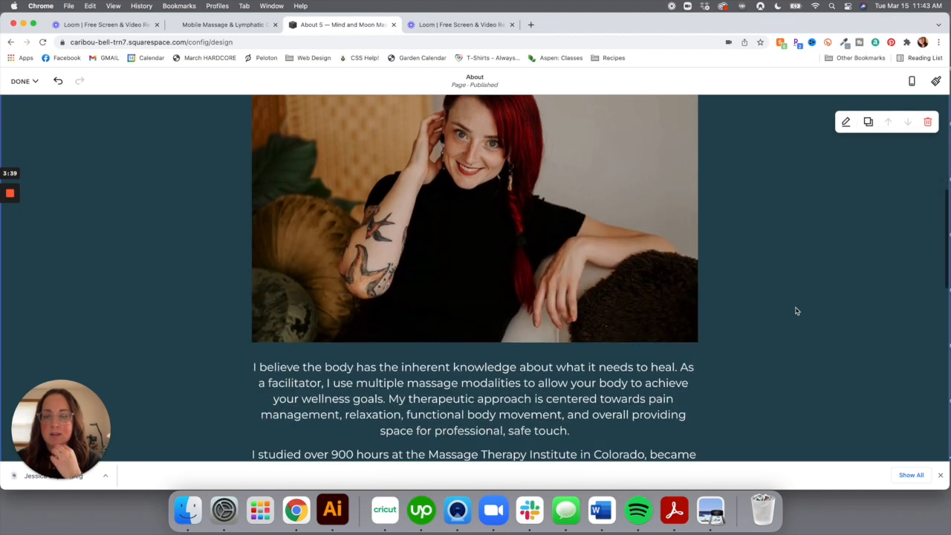
scroll(796, 311, down, 6)
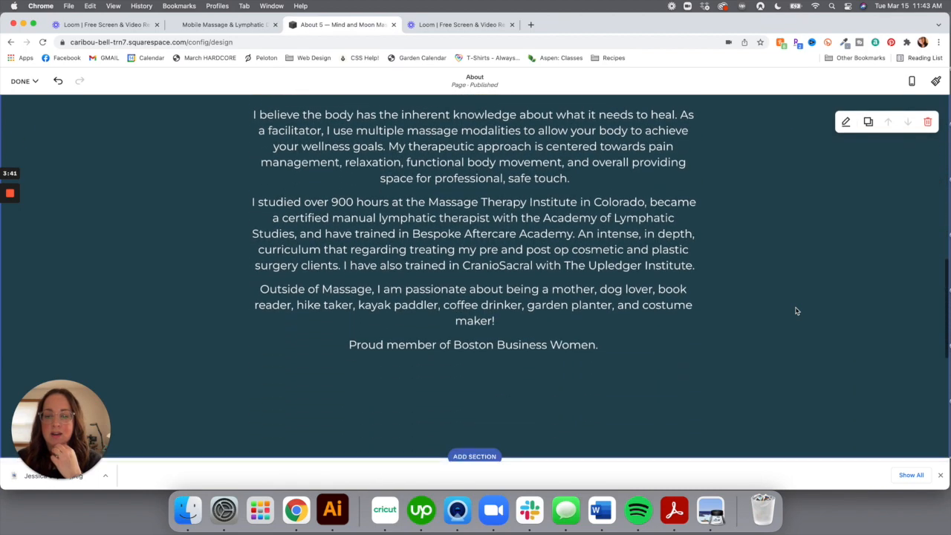
scroll(796, 310, down, 2)
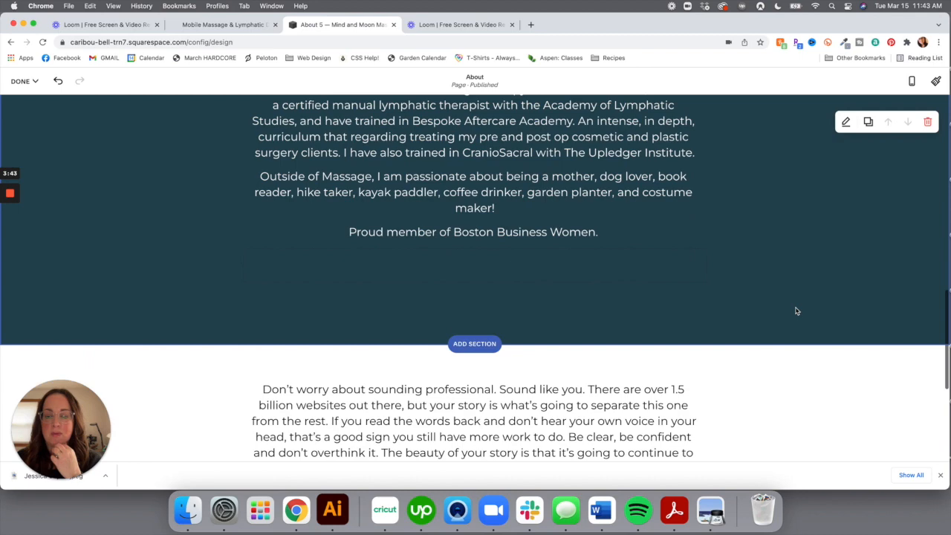
scroll(795, 310, up, 15)
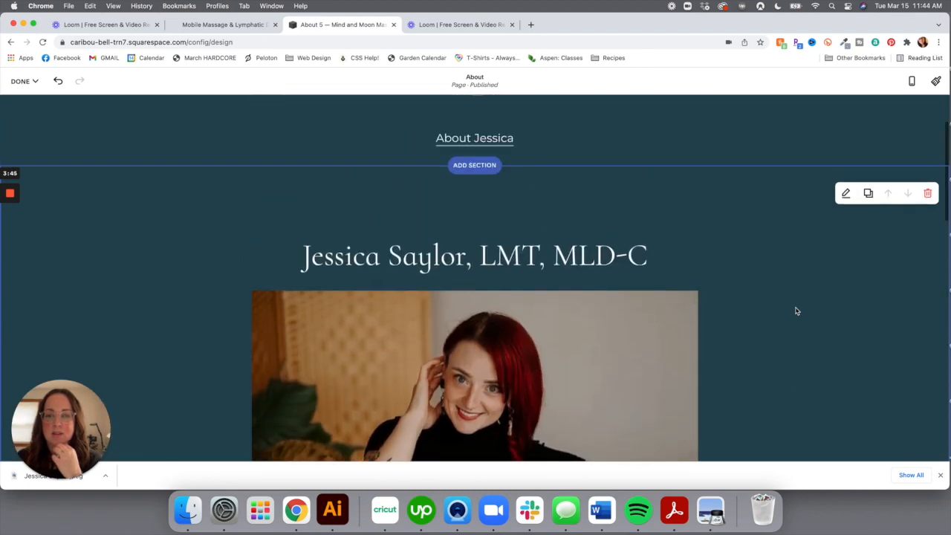
scroll(816, 340, down, 15)
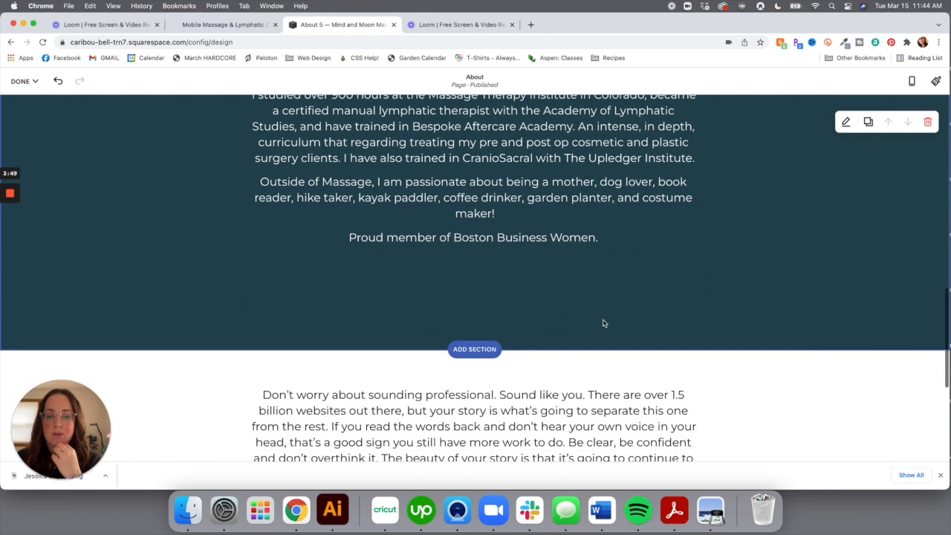
scroll(603, 323, down, 6)
scroll(604, 323, down, 1)
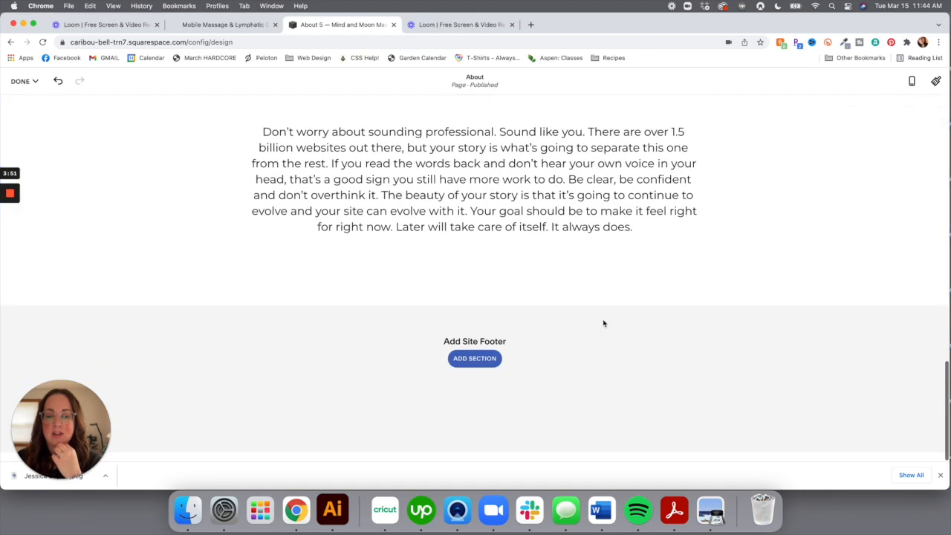
scroll(929, 186, up, 3)
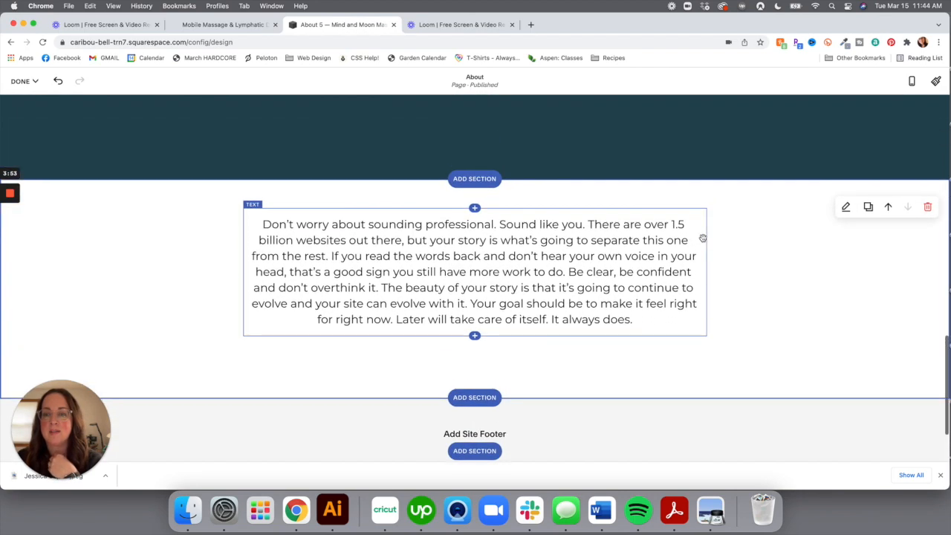
click(929, 217)
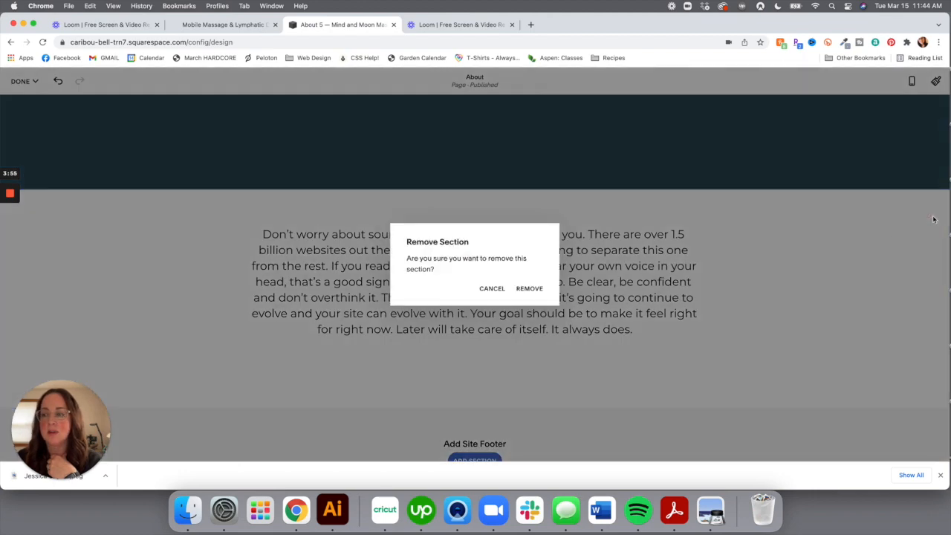
click(530, 289)
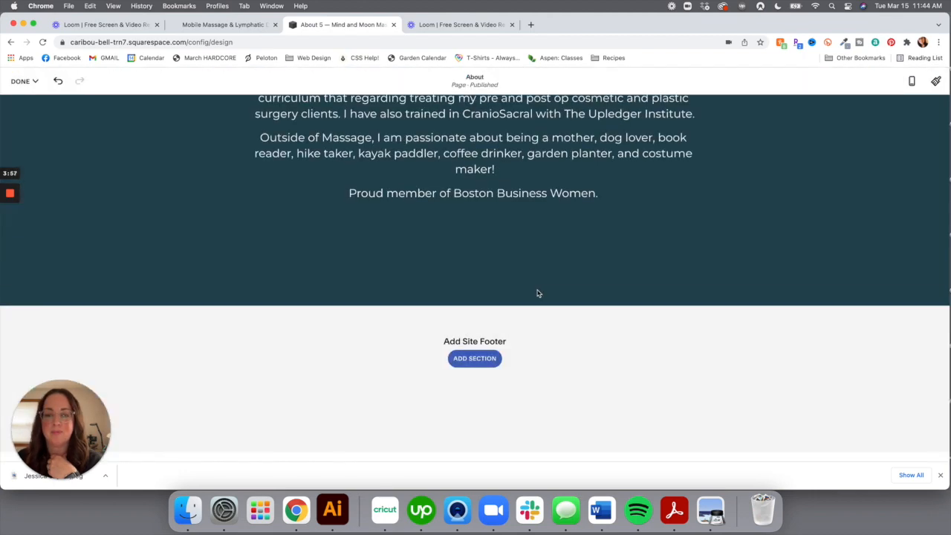
scroll(524, 286, up, 3)
scroll(525, 286, up, 5)
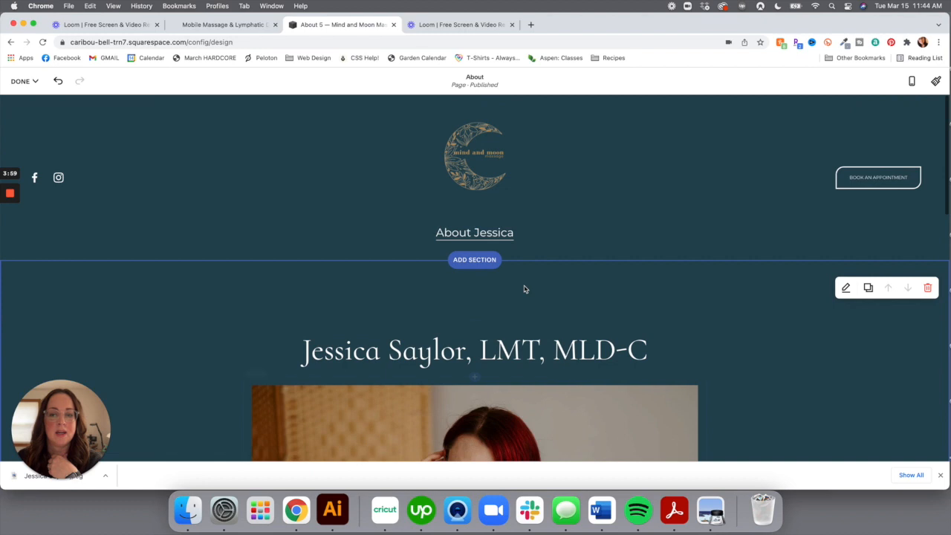
Save the About page edits and bring up the site's Pages list
click(30, 81)
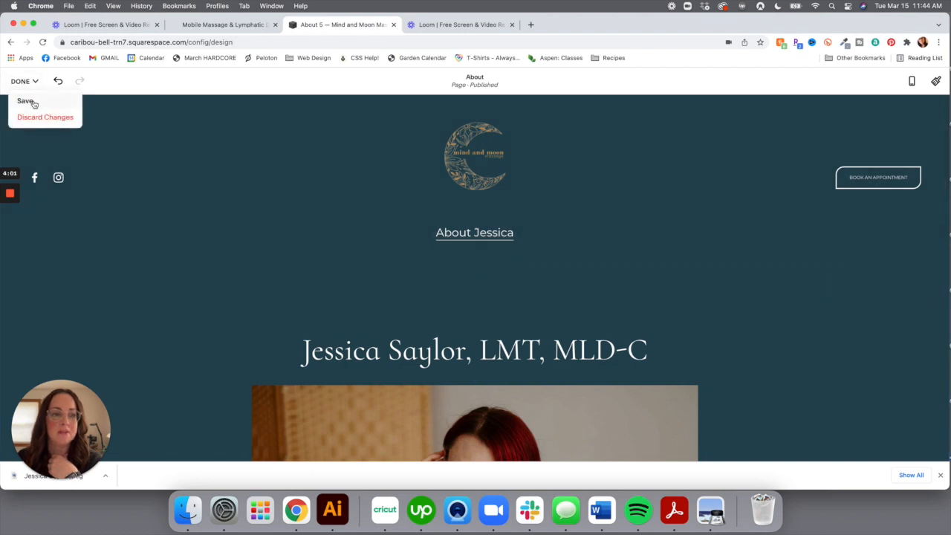
click(26, 101)
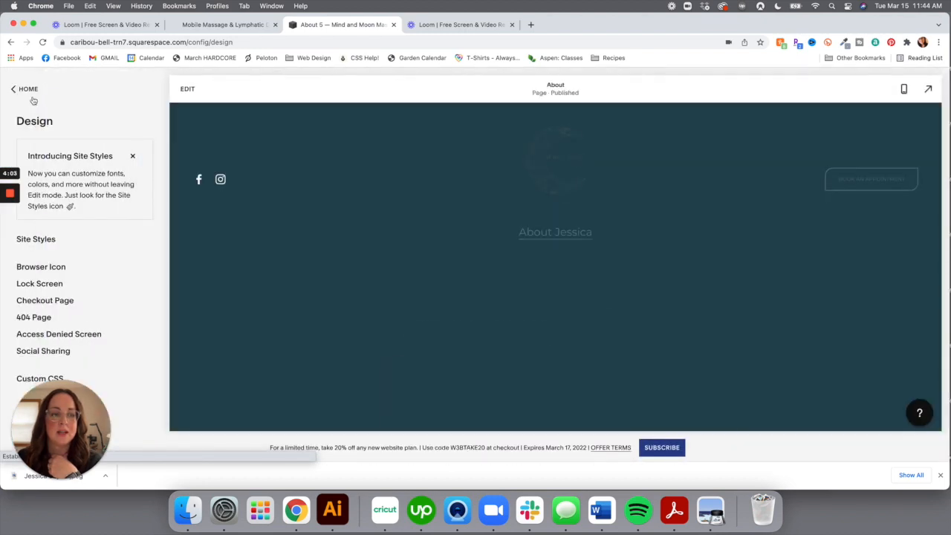
click(29, 89)
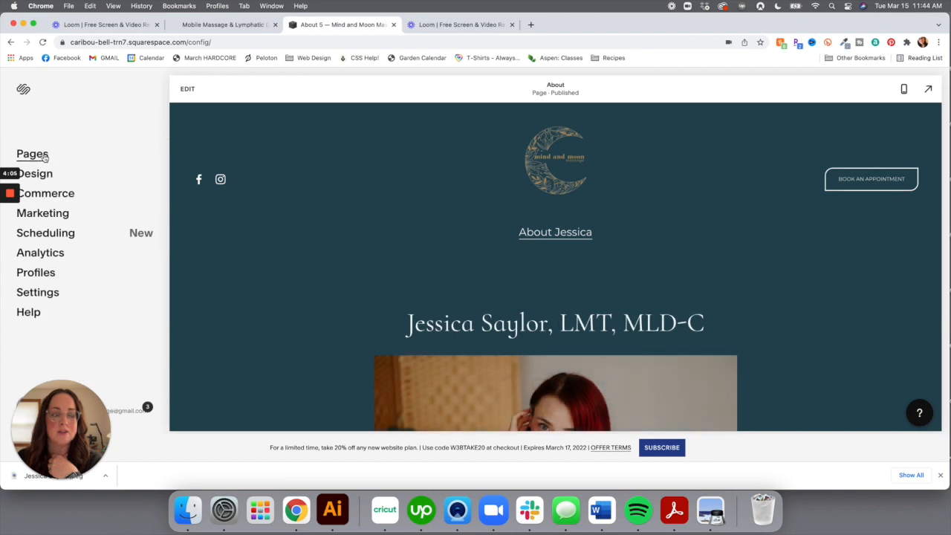
click(37, 153)
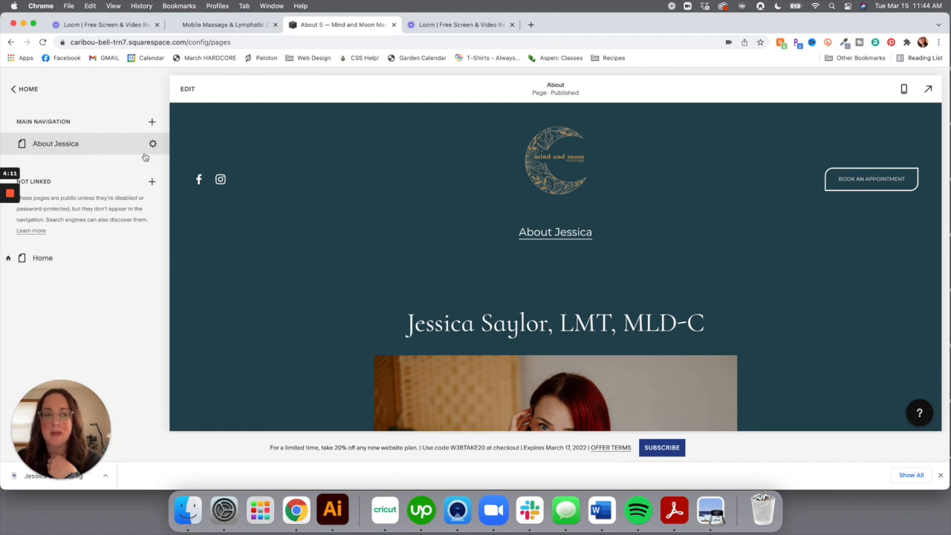
Drag the About page into Not Linked, then back into Main Navigation
drag(20, 146, 21, 292)
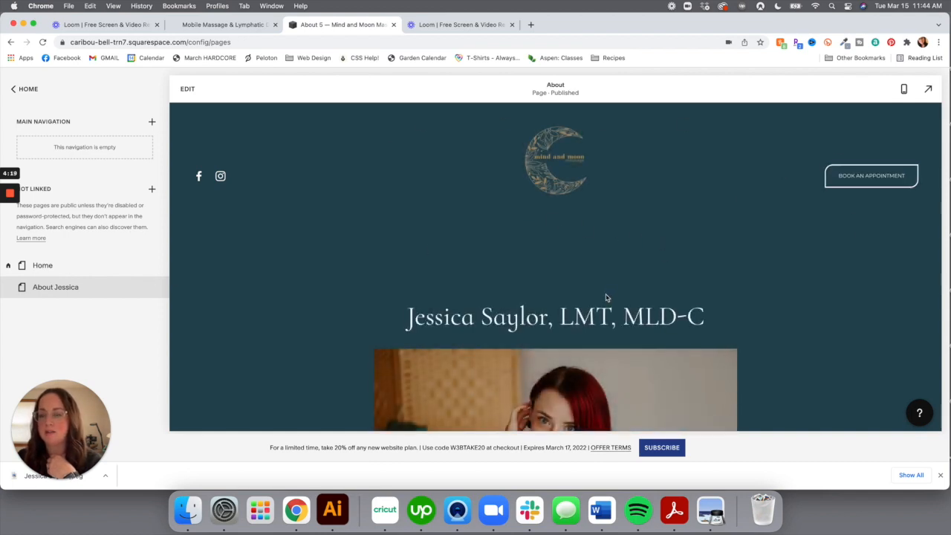
scroll(606, 298, down, 1)
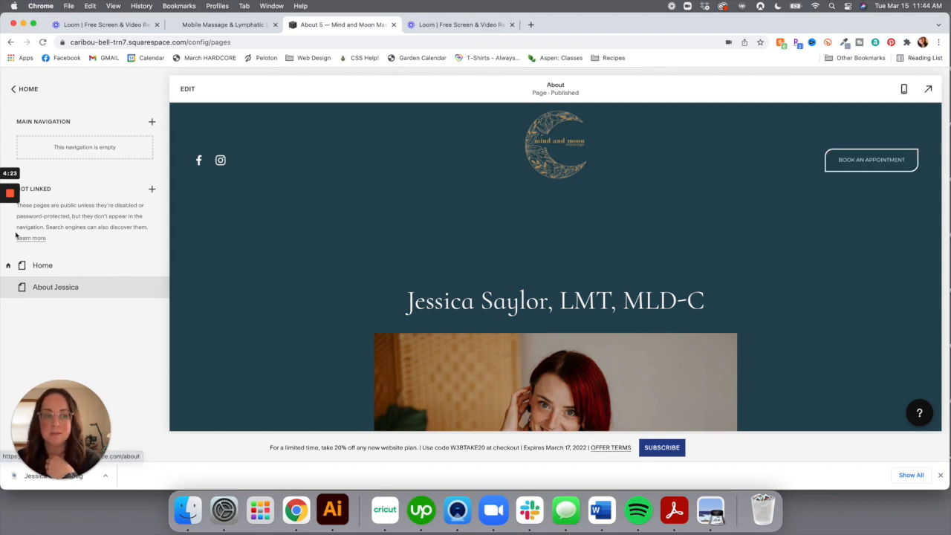
drag(22, 289, 53, 144)
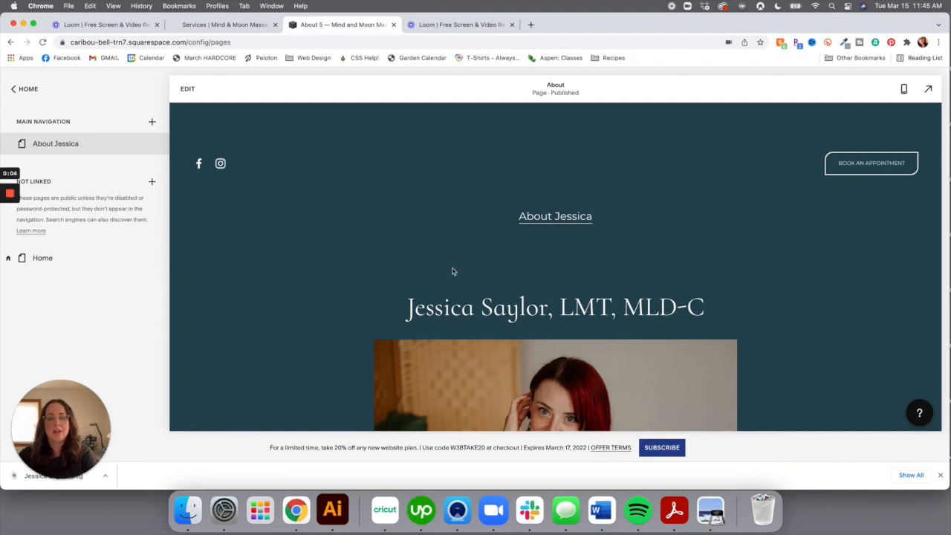
Start a new layout-based page in Main Navigation and browse the Contact 1–4 designs
click(28, 90)
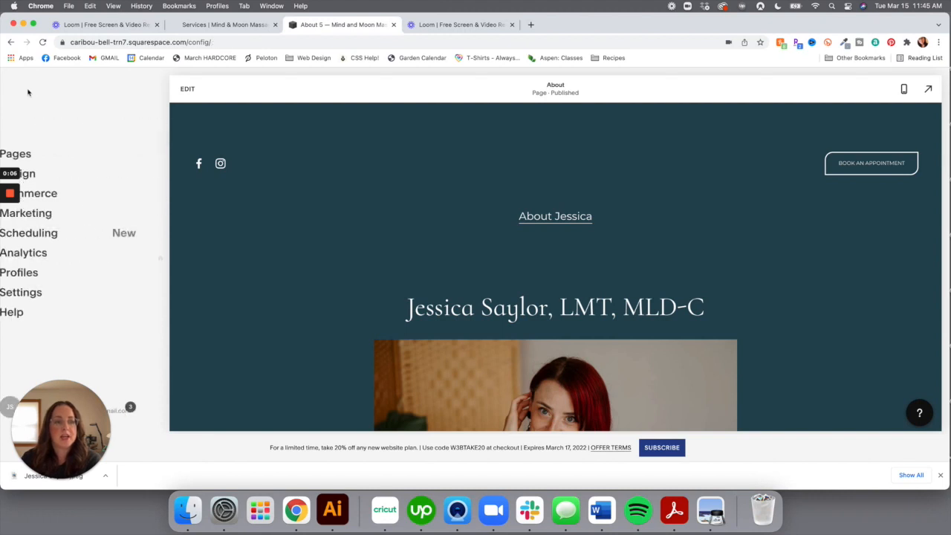
click(34, 154)
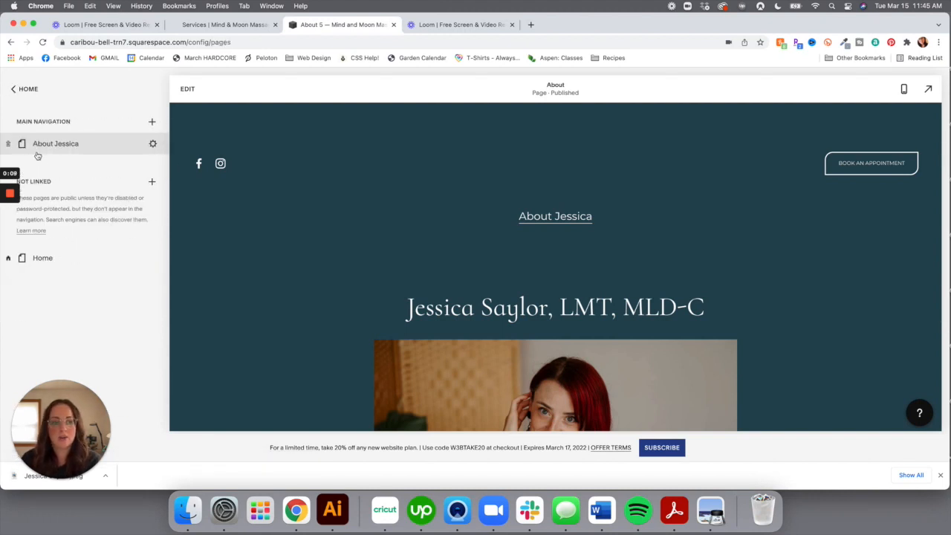
click(151, 122)
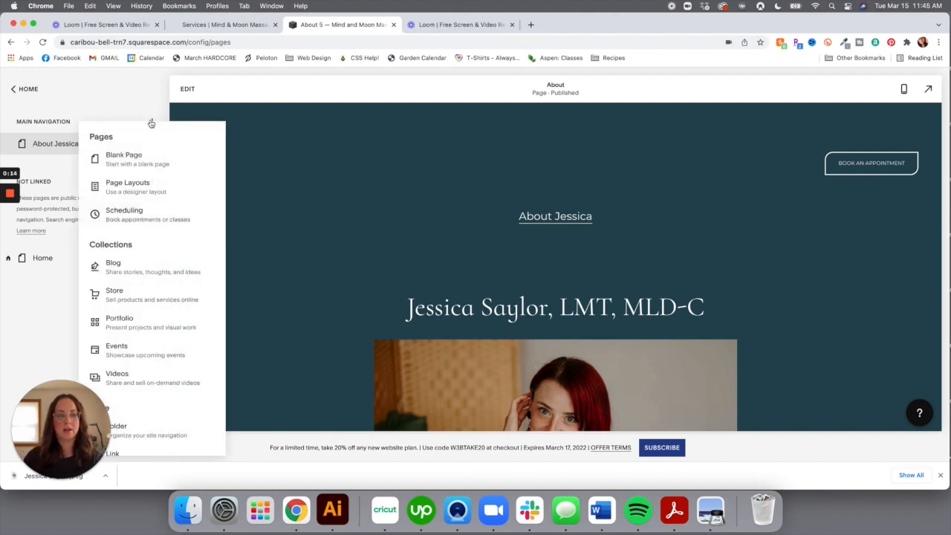
click(151, 183)
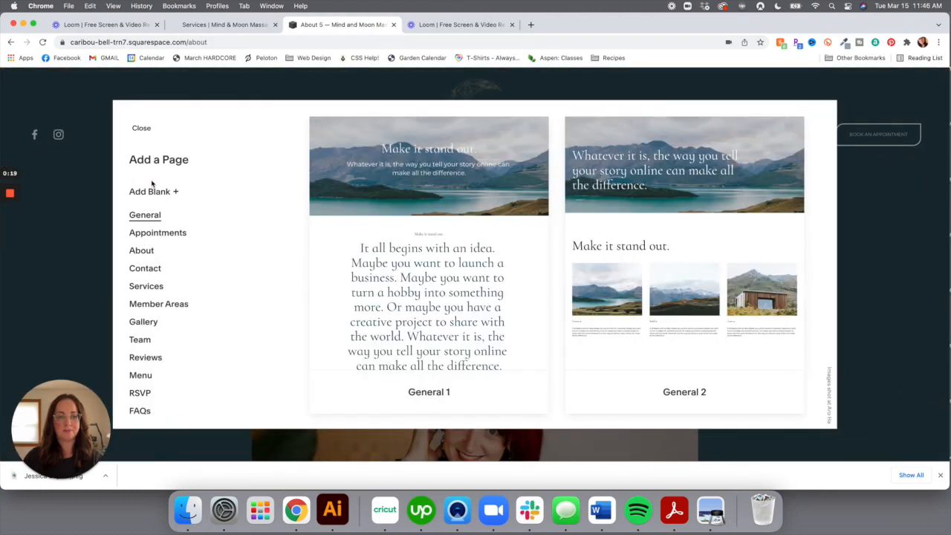
click(151, 266)
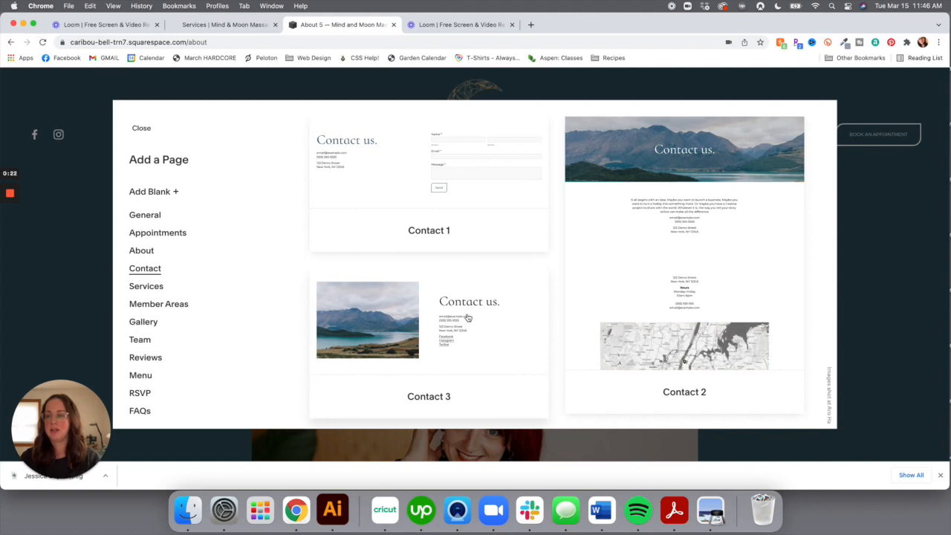
scroll(467, 317, down, 5)
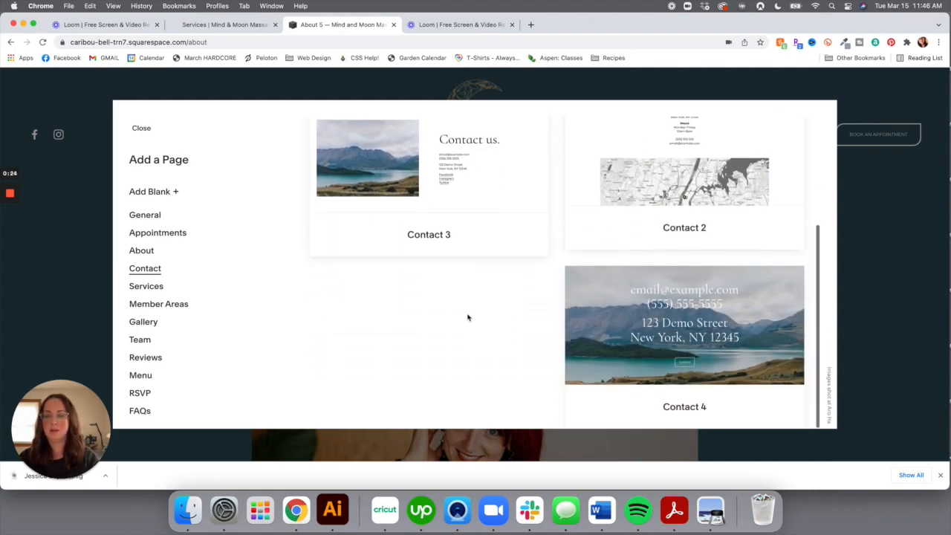
scroll(467, 317, up, 5)
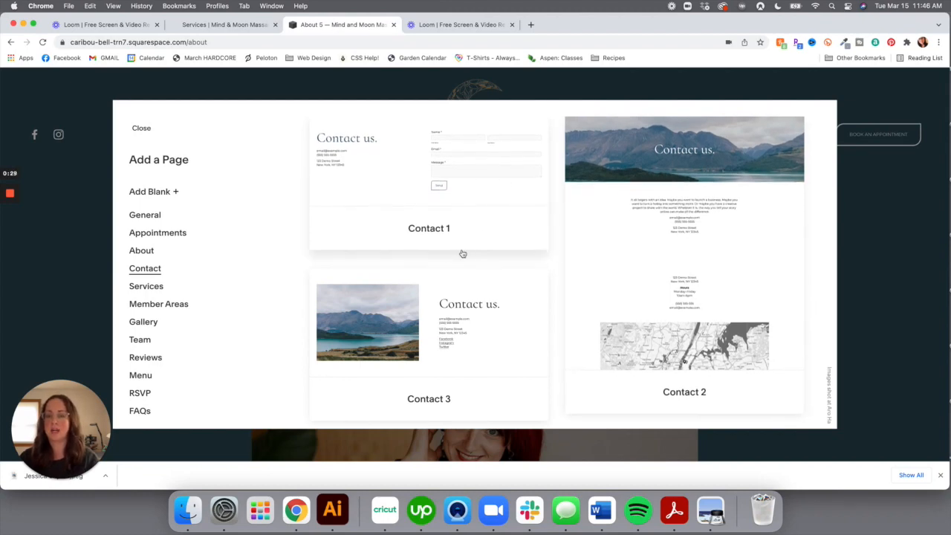
scroll(460, 252, down, 4)
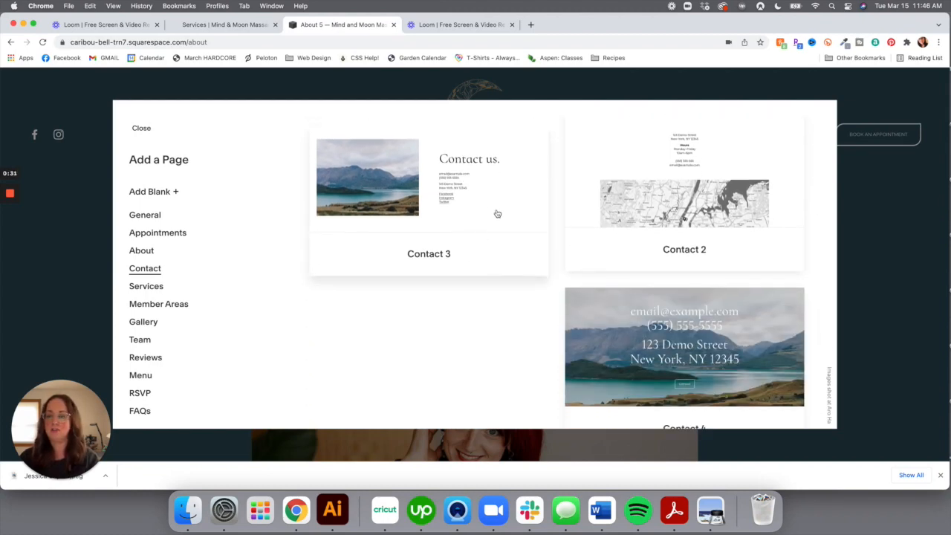
scroll(497, 214, up, 4)
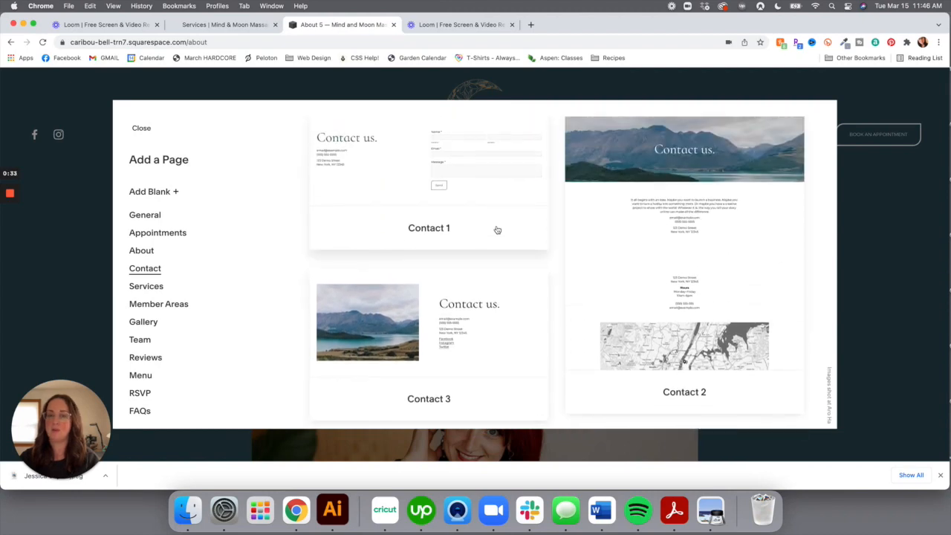
Create a page from the Contact 3 layout and name it 'Contact'
click(486, 318)
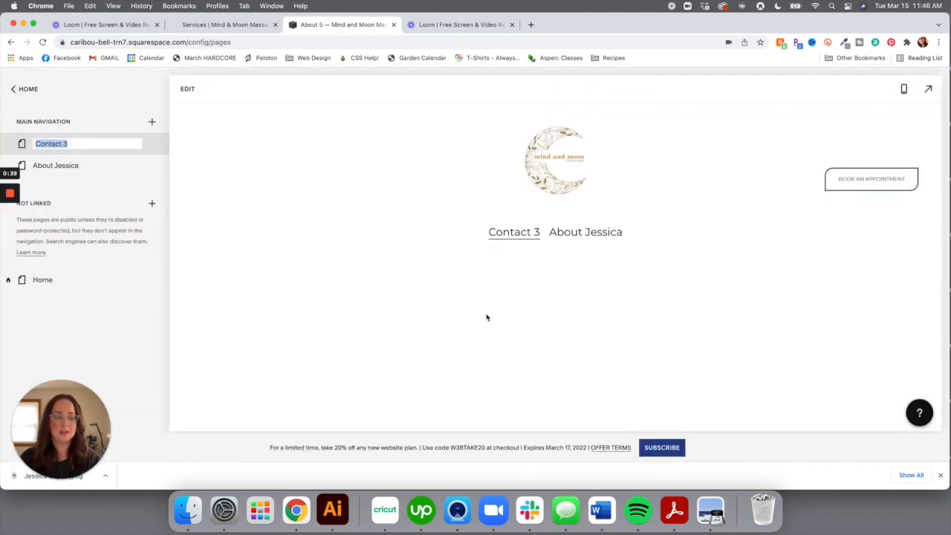
text(Conta)
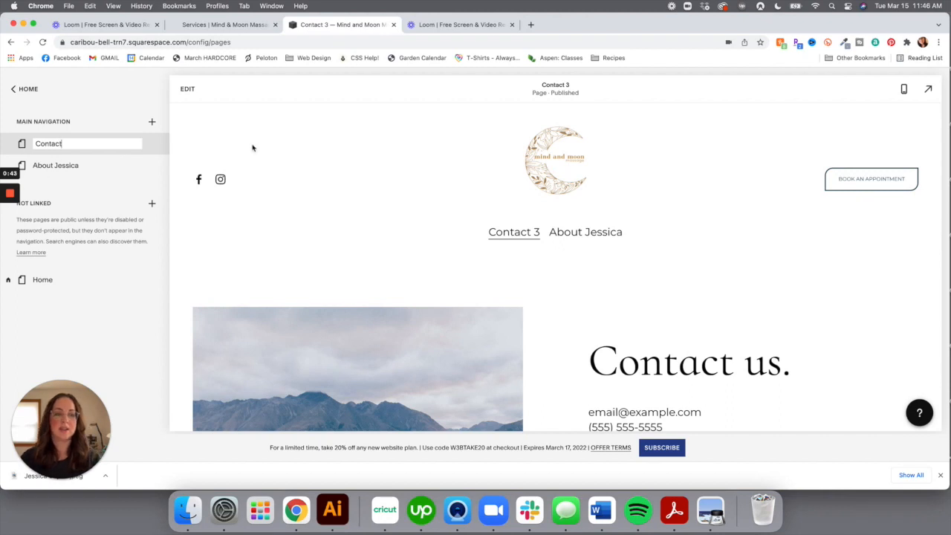
click(152, 122)
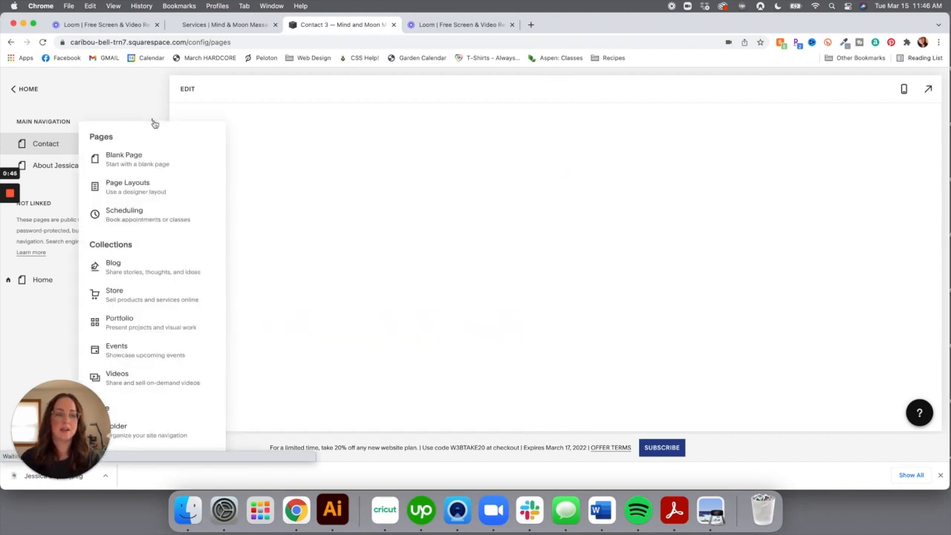
click(92, 94)
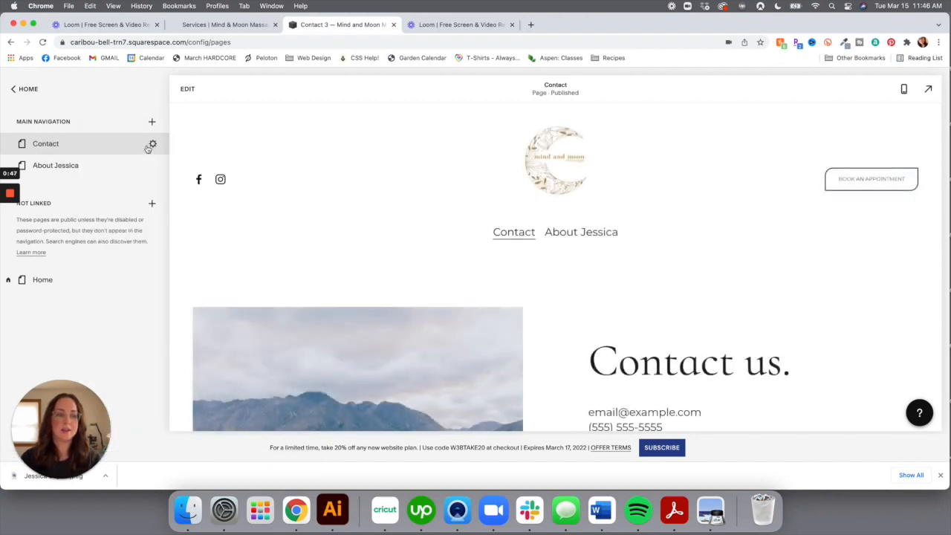
Review the Contact page settings (slug /contact), then open the page for editing
click(152, 144)
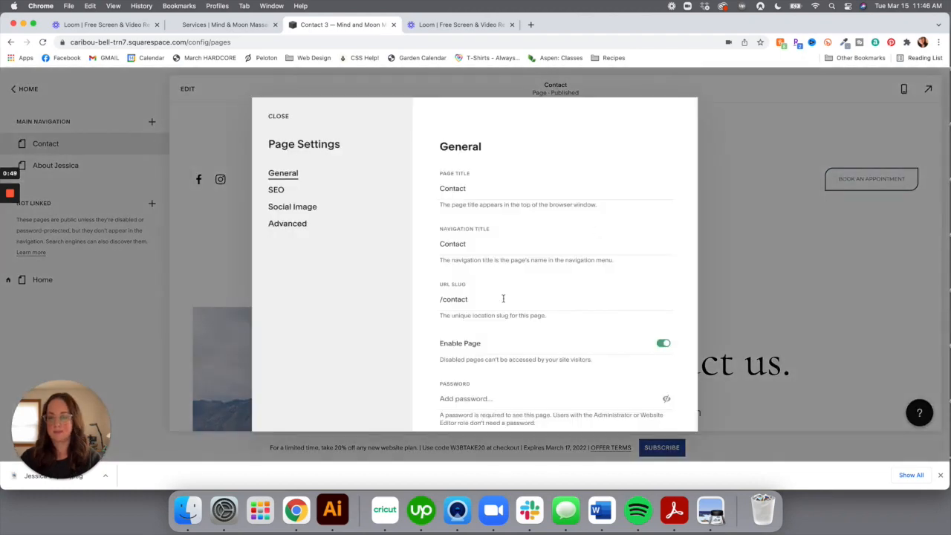
scroll(502, 297, down, 5)
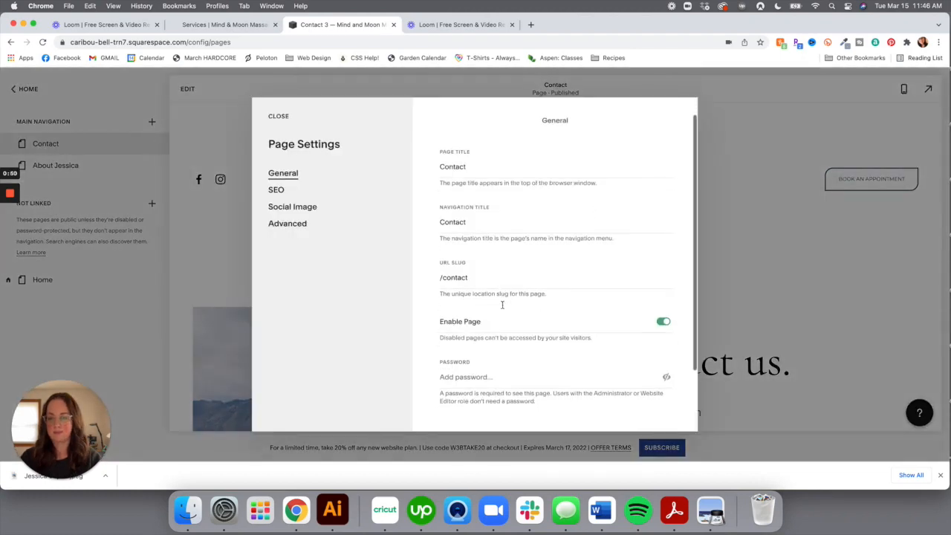
click(278, 116)
scroll(631, 334, down, 4)
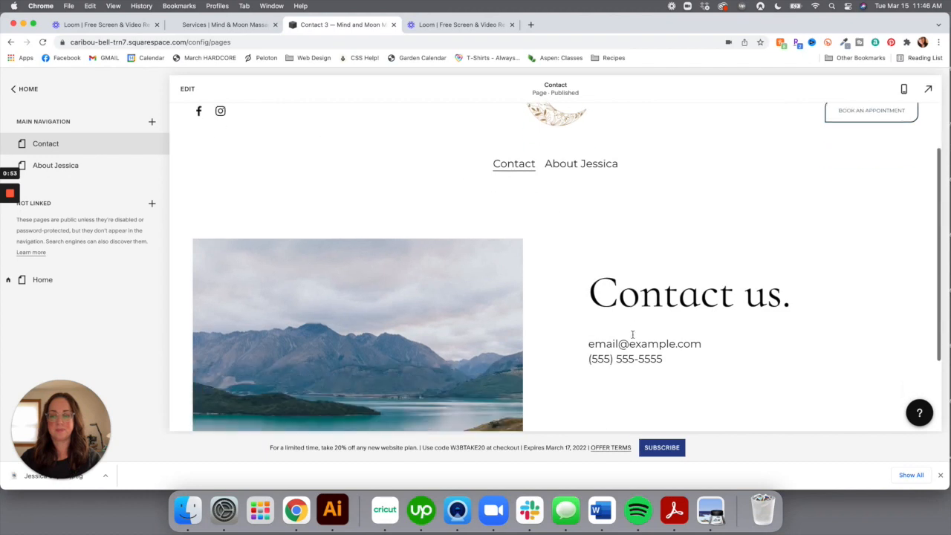
double_click(761, 221)
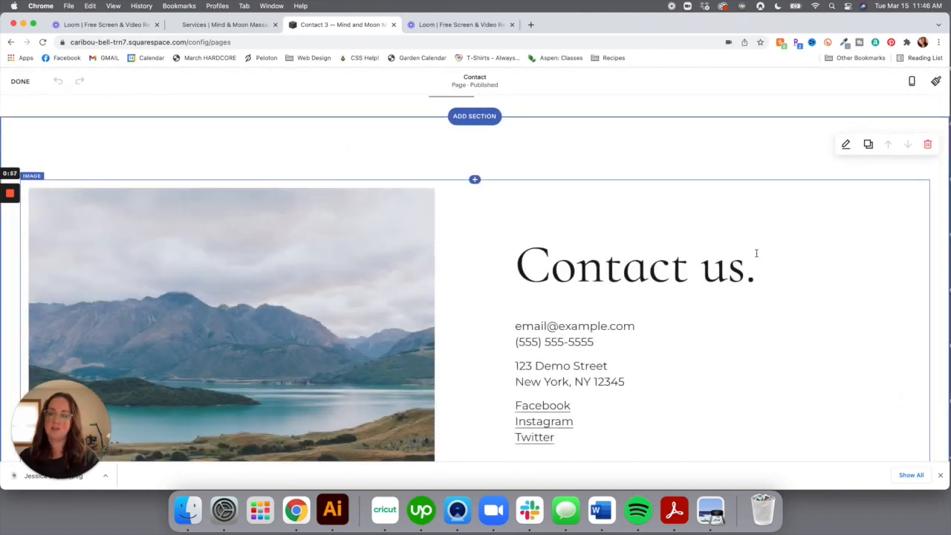
Replace 'us' in the 'Contact us.' heading with the owner's first name
drag(744, 266, 705, 266)
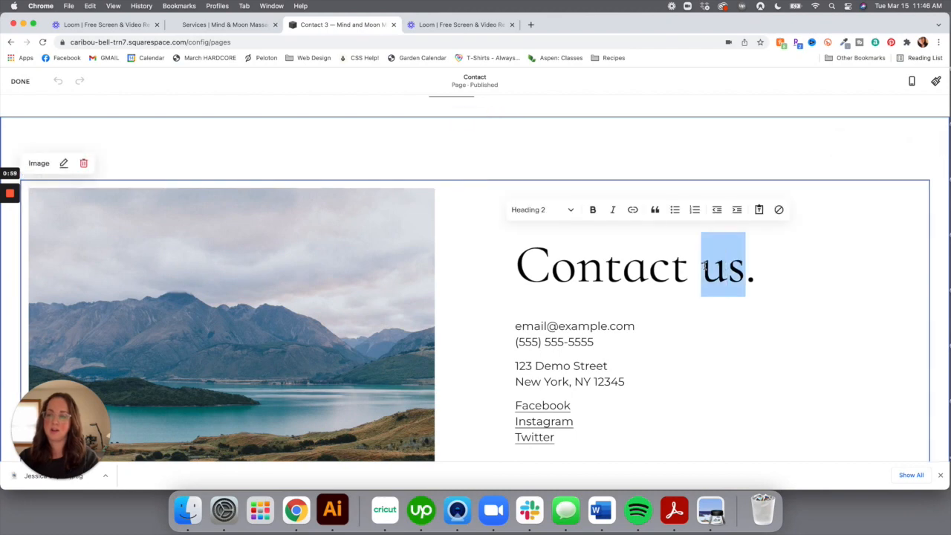
text(Jessica)
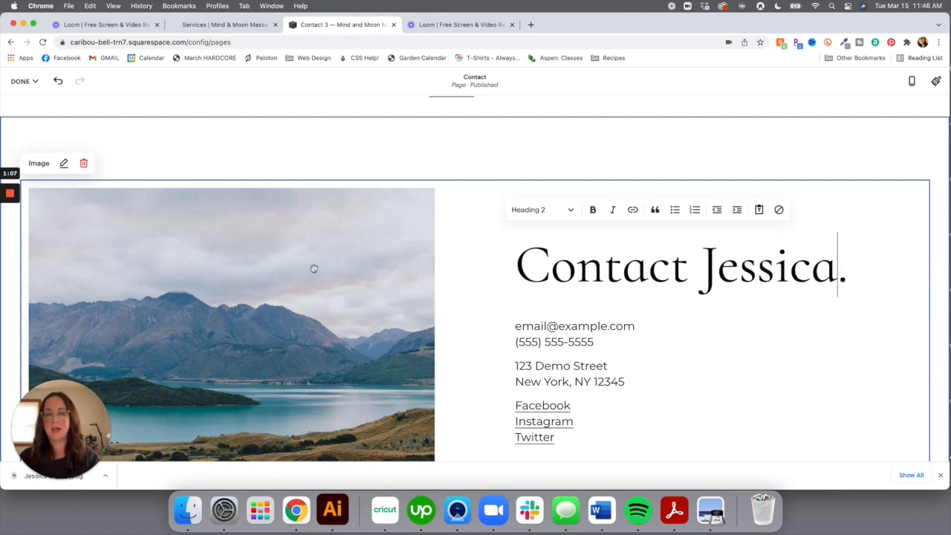
Open unsplash.com in a new Chrome tab and search it for 'contact'
click(531, 24)
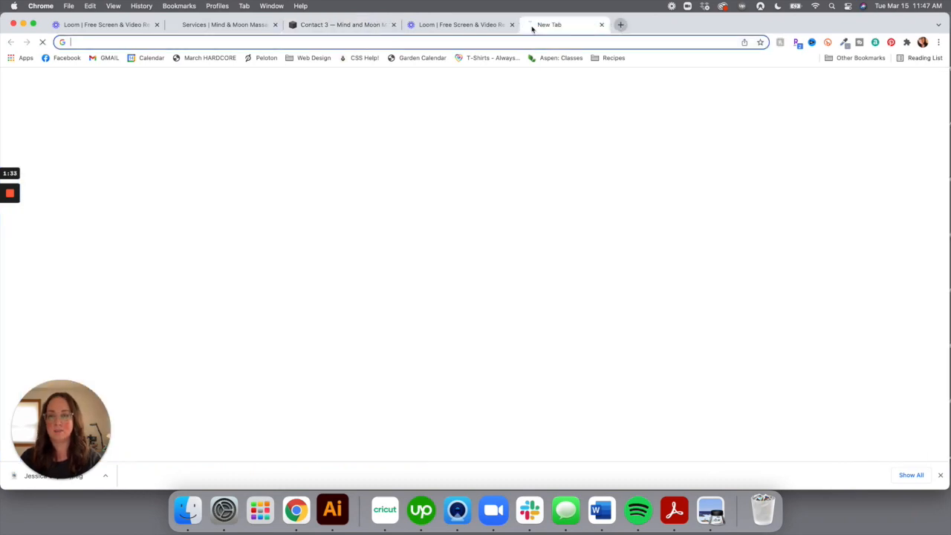
click(535, 39)
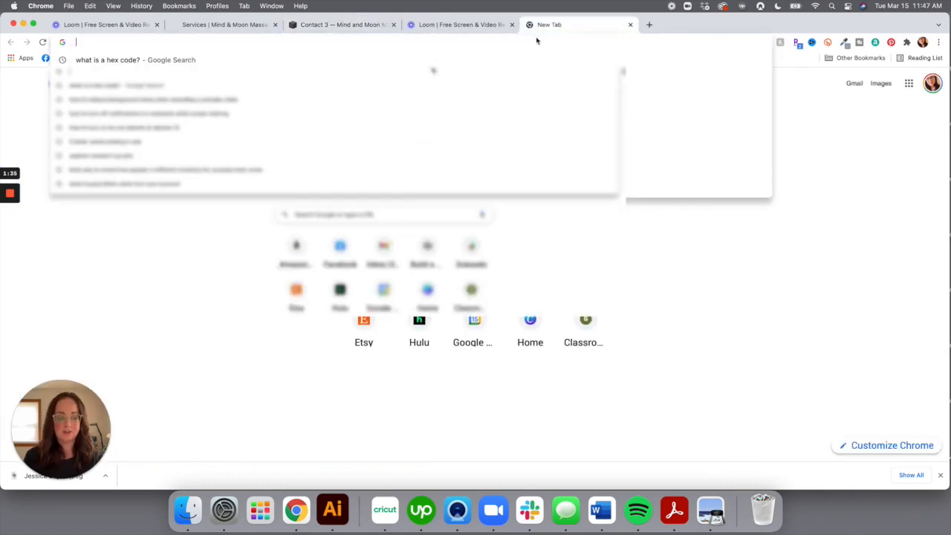
text(u)
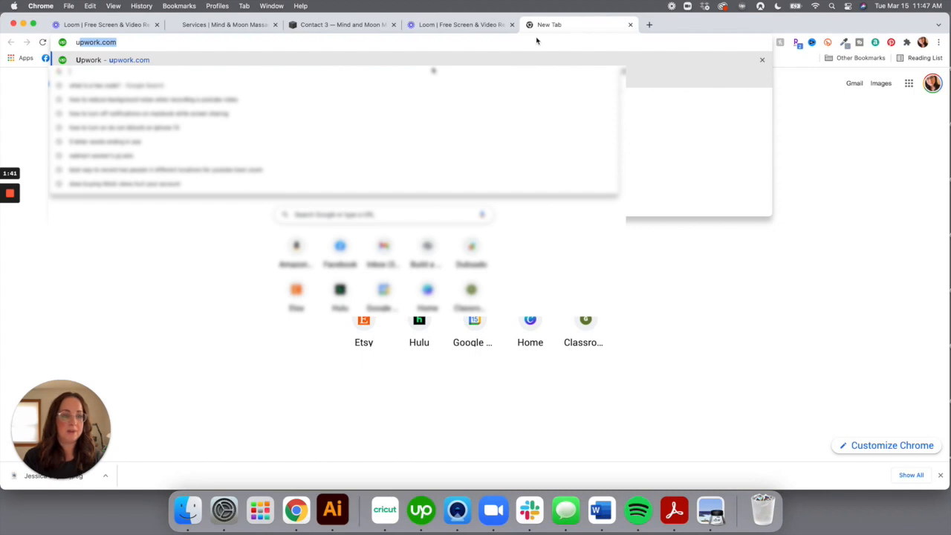
text(n)
key(Return)
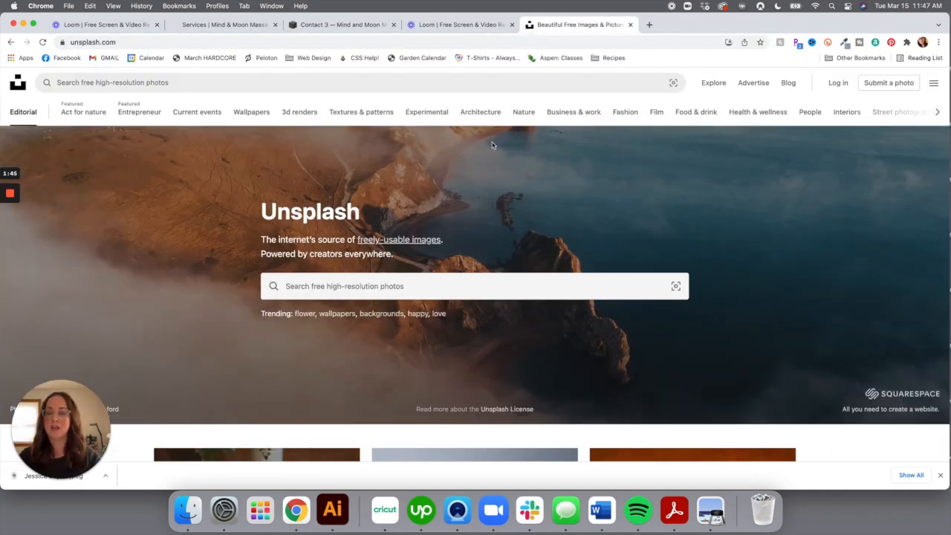
click(534, 287)
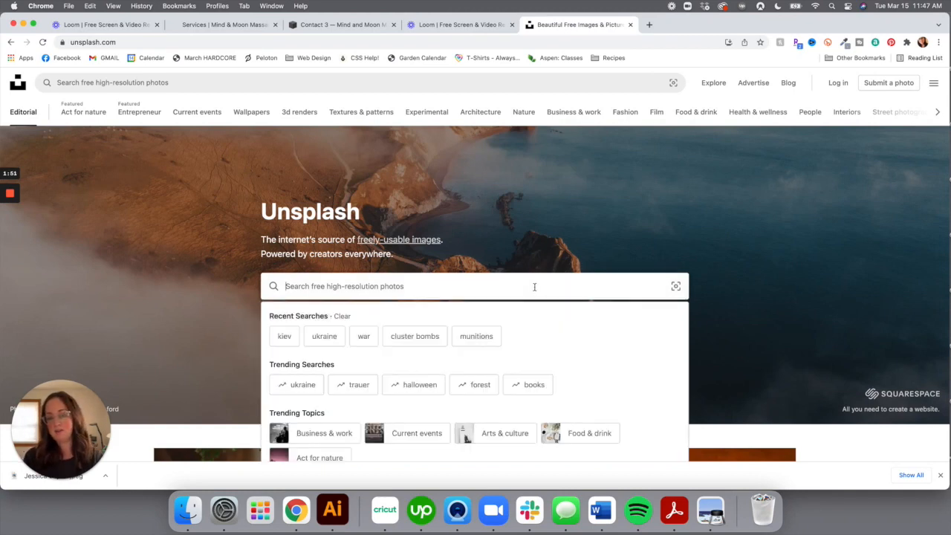
text(contac)
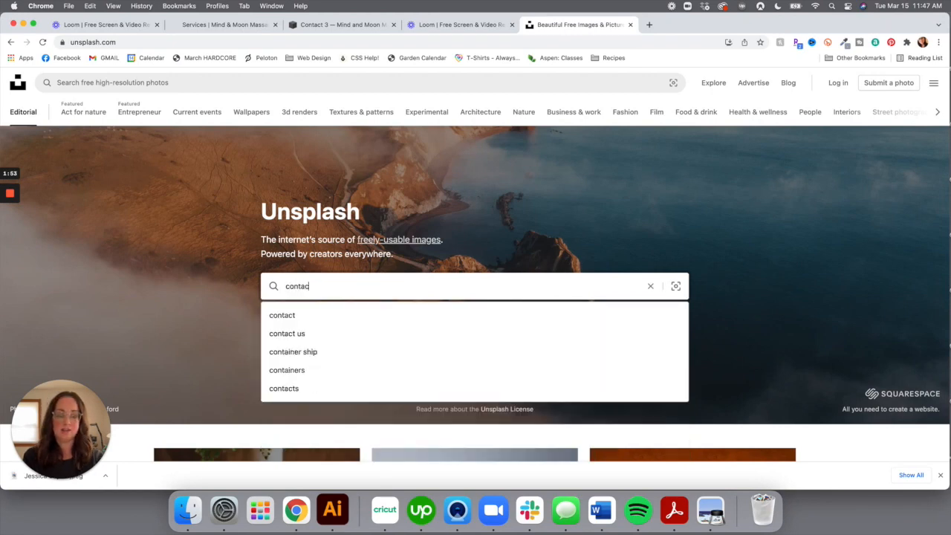
text(t)
key(Return)
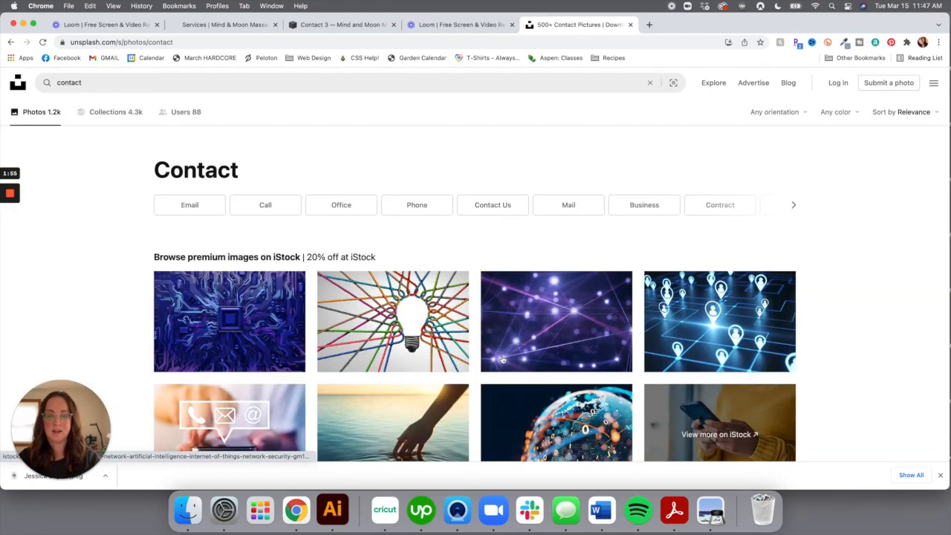
Scroll the 'contact' results, load more photos, and locate the 'Contact' typewriter shot
scroll(454, 290, down, 2)
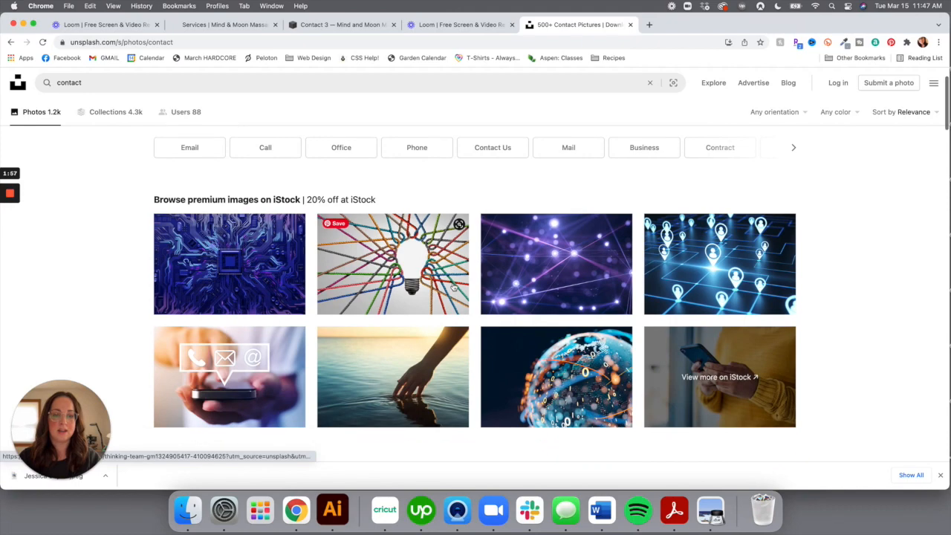
scroll(453, 287, up, 2)
scroll(453, 287, down, 6)
scroll(453, 287, down, 6)
scroll(453, 285, up, 9)
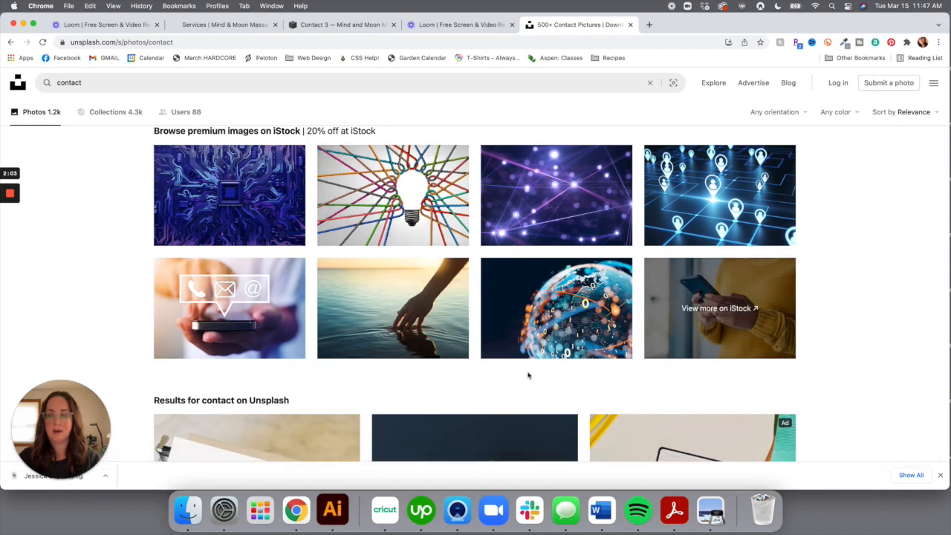
scroll(359, 226, down, 4)
scroll(359, 226, down, 3)
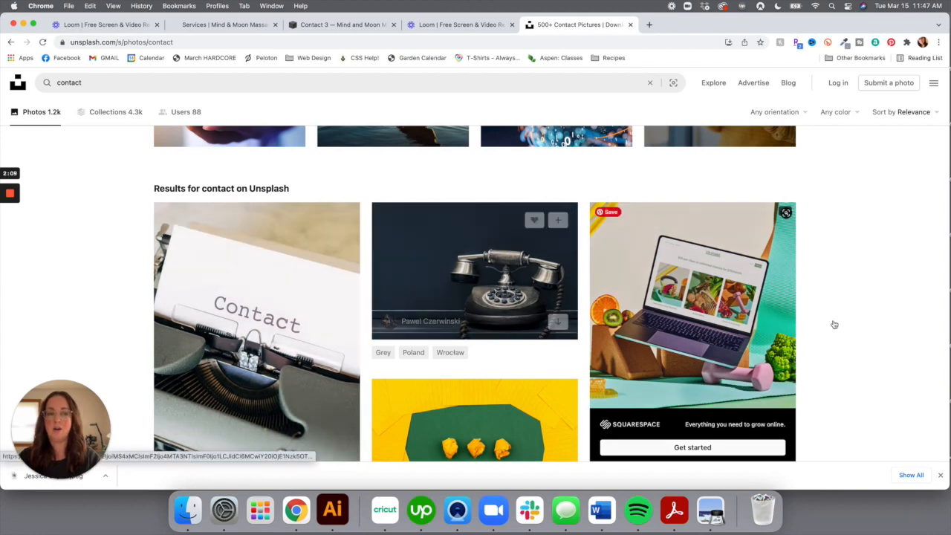
scroll(841, 380, down, 3)
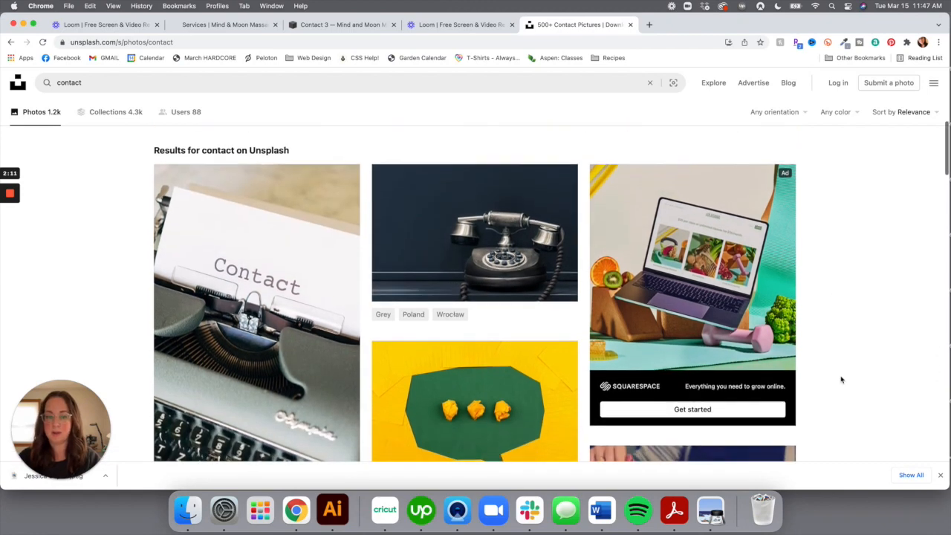
scroll(841, 379, down, 7)
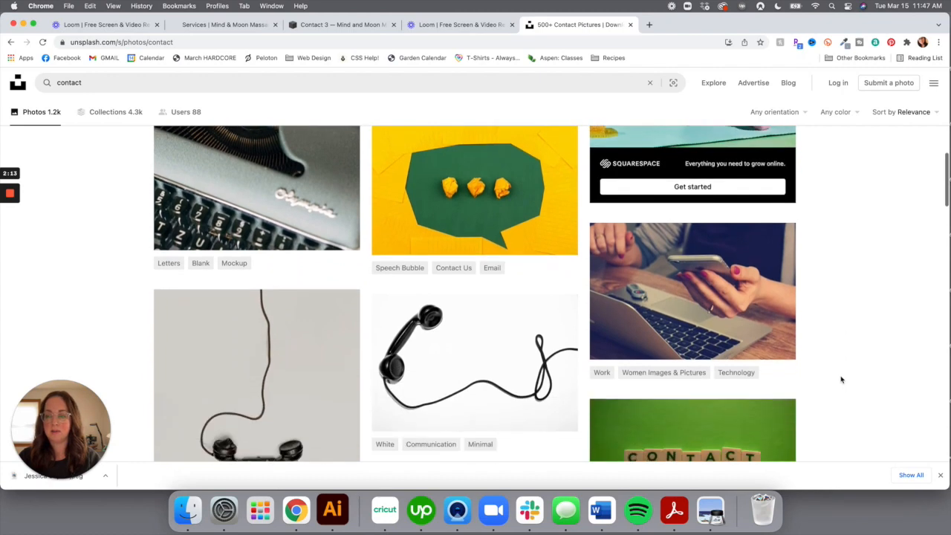
scroll(841, 380, down, 10)
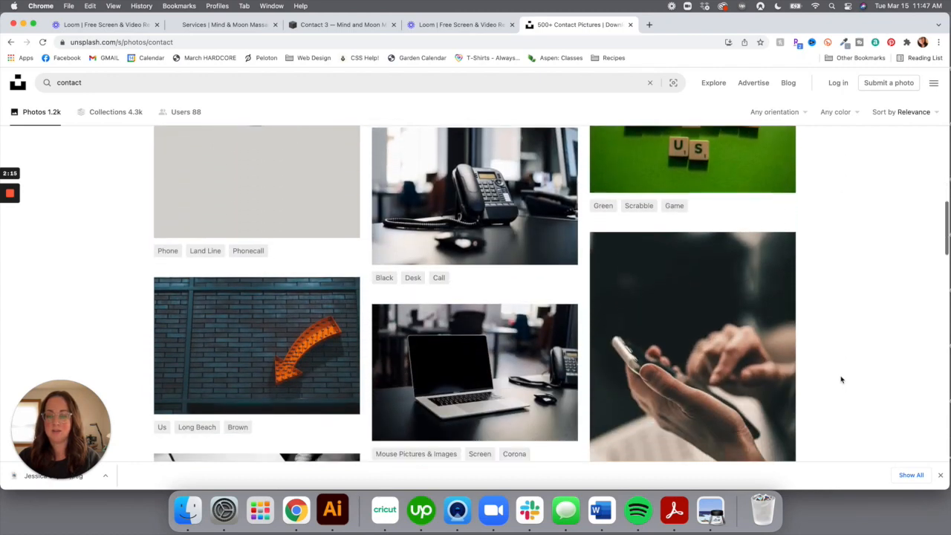
scroll(841, 379, down, 10)
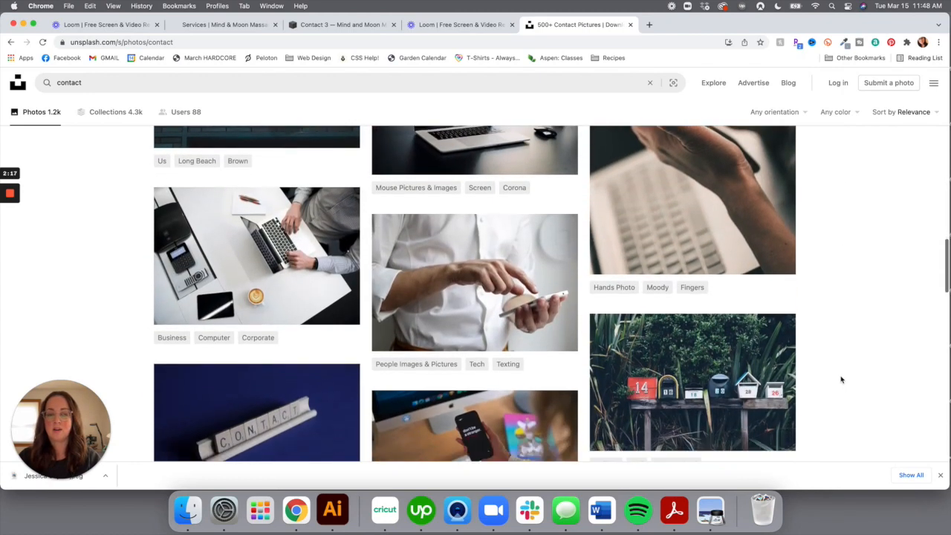
scroll(842, 380, down, 7)
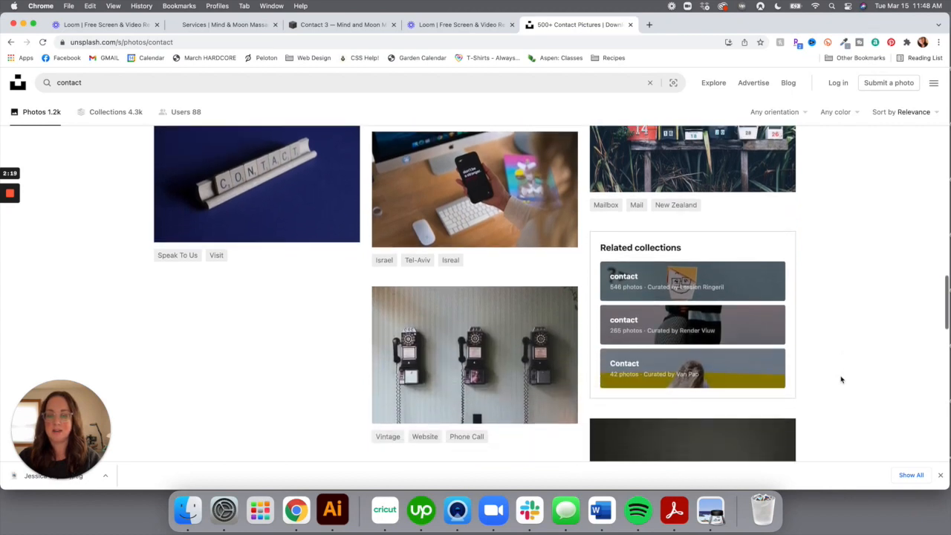
scroll(841, 380, down, 3)
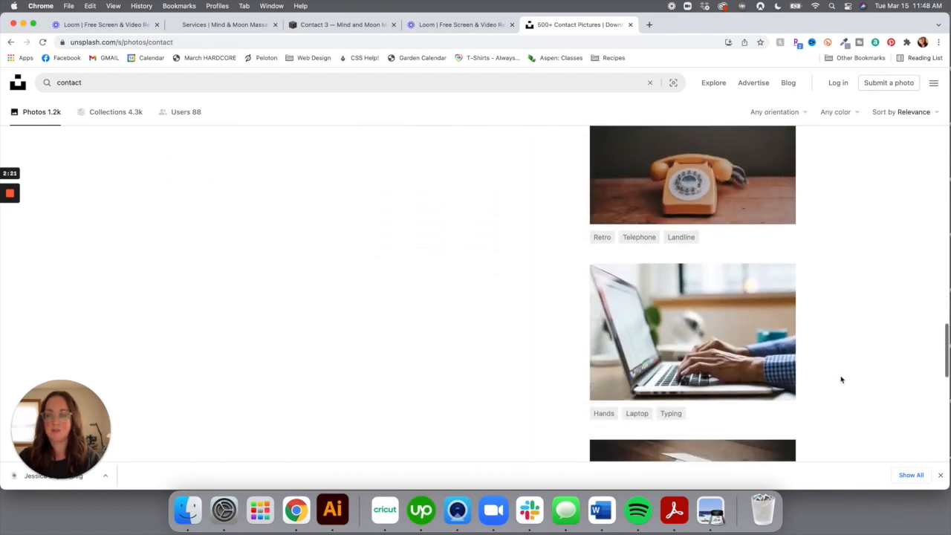
scroll(839, 380, down, 1)
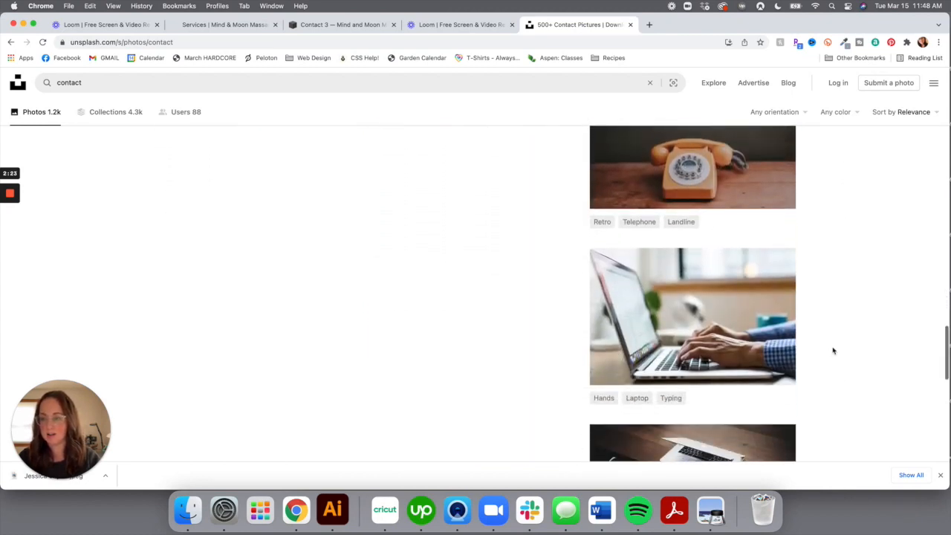
scroll(833, 351, down, 6)
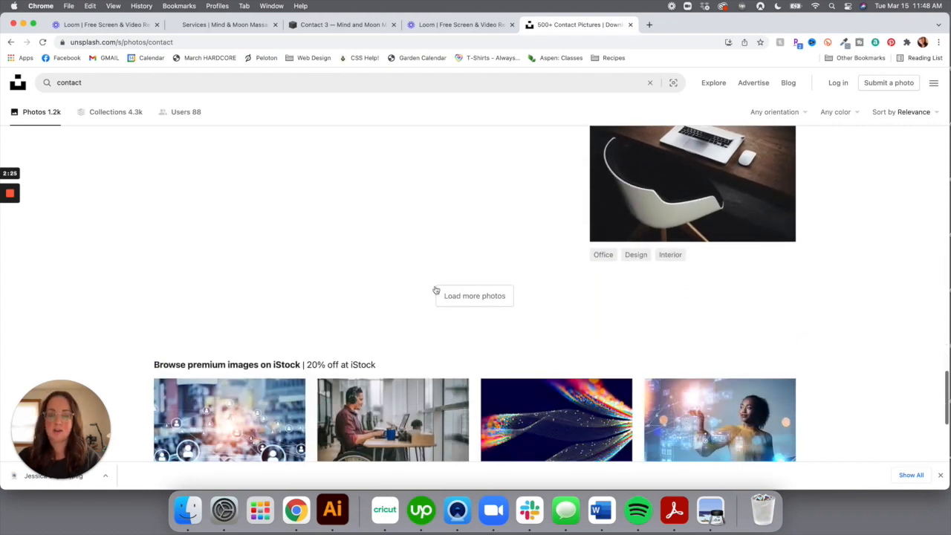
click(451, 298)
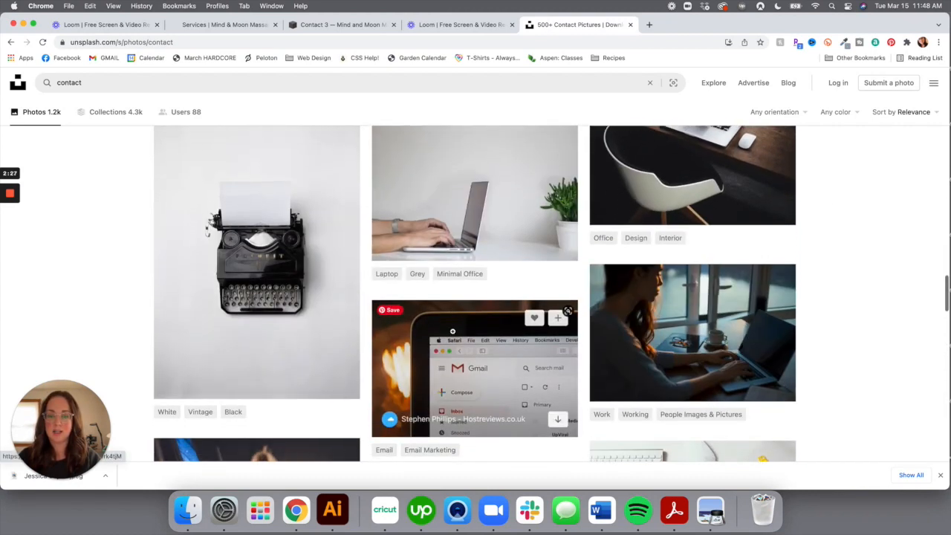
scroll(453, 331, down, 3)
scroll(452, 333, down, 7)
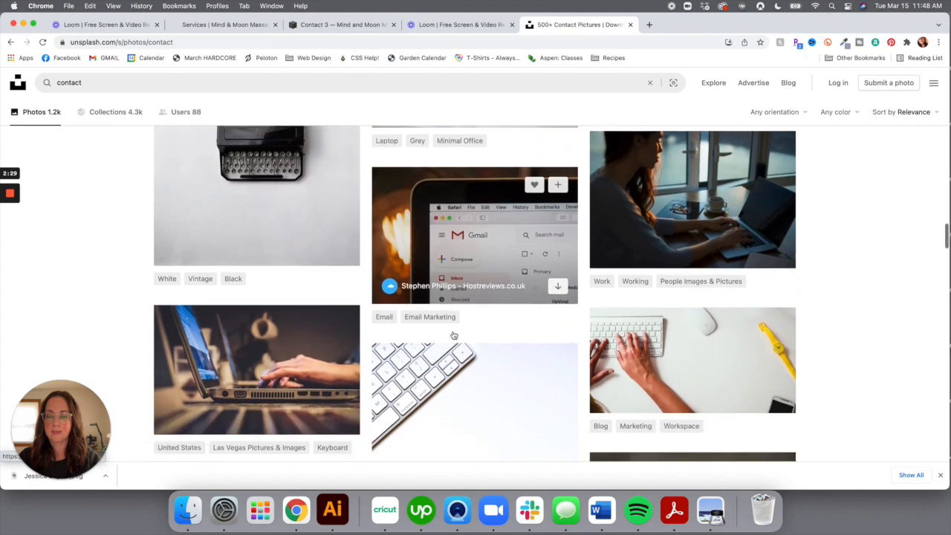
scroll(453, 332, down, 9)
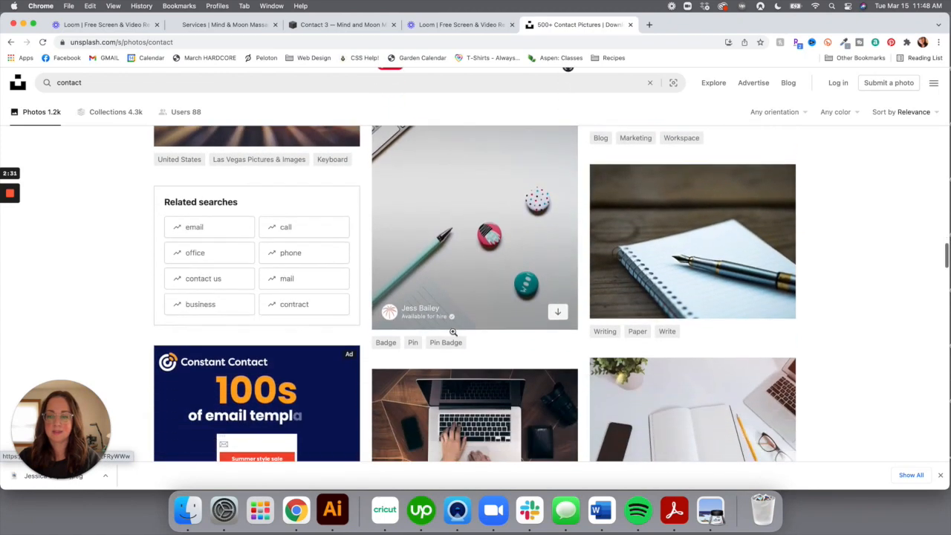
scroll(453, 335, down, 1)
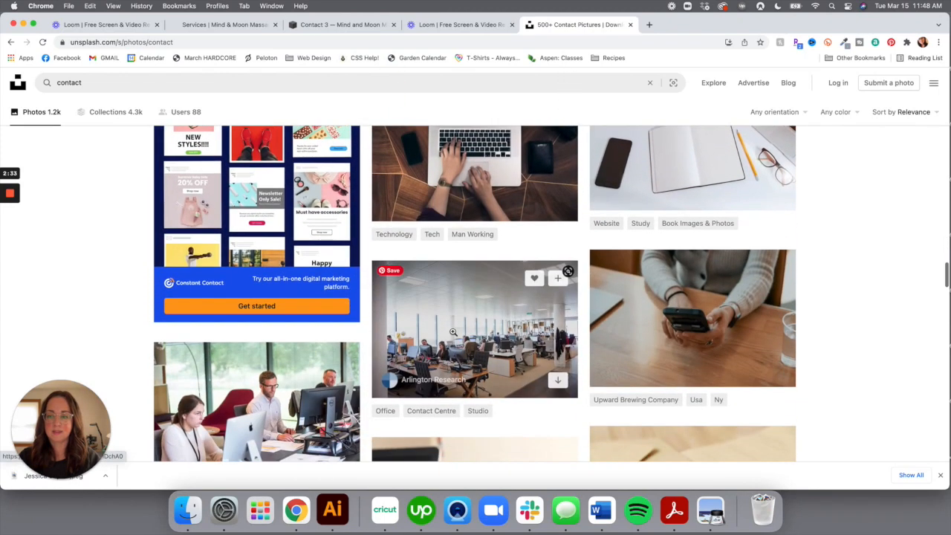
scroll(452, 332, down, 9)
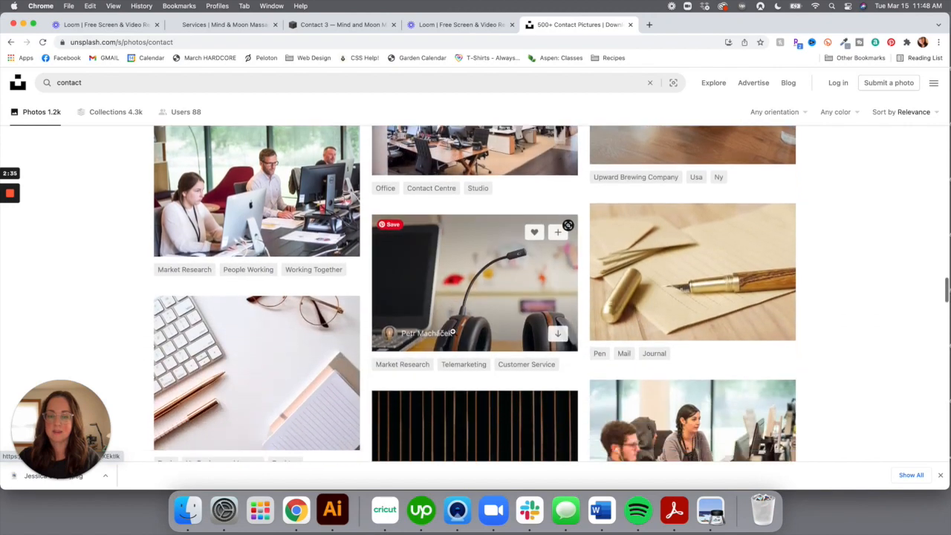
scroll(452, 331, down, 5)
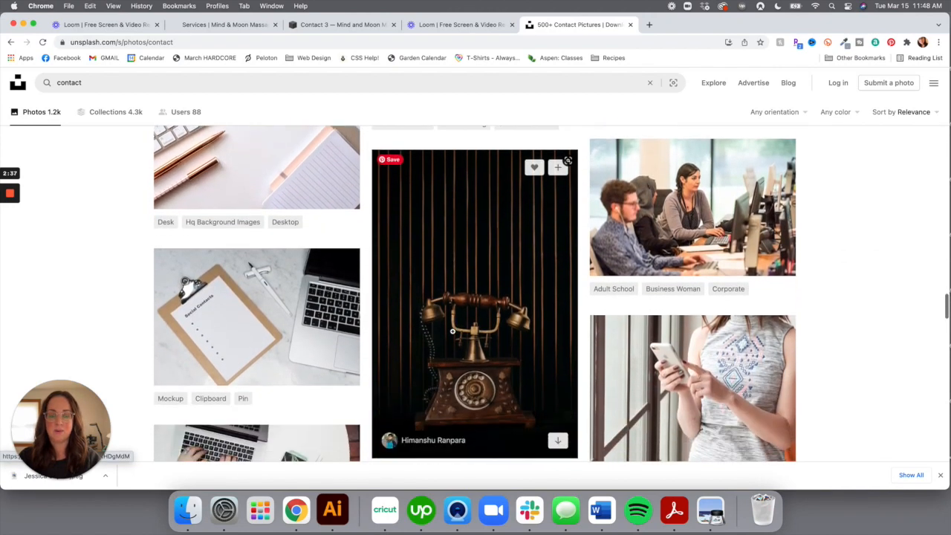
scroll(452, 331, down, 2)
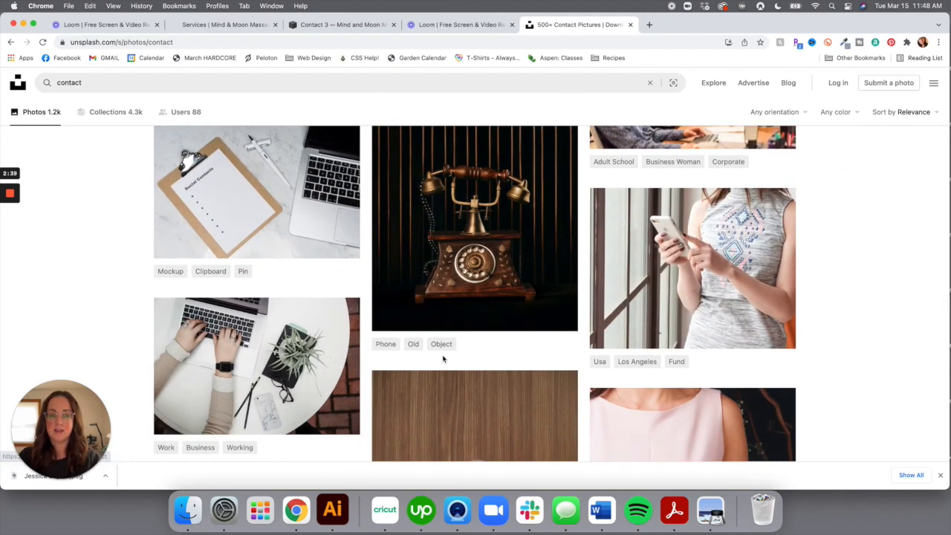
scroll(442, 358, down, 1)
scroll(443, 359, down, 1)
scroll(443, 357, down, 1)
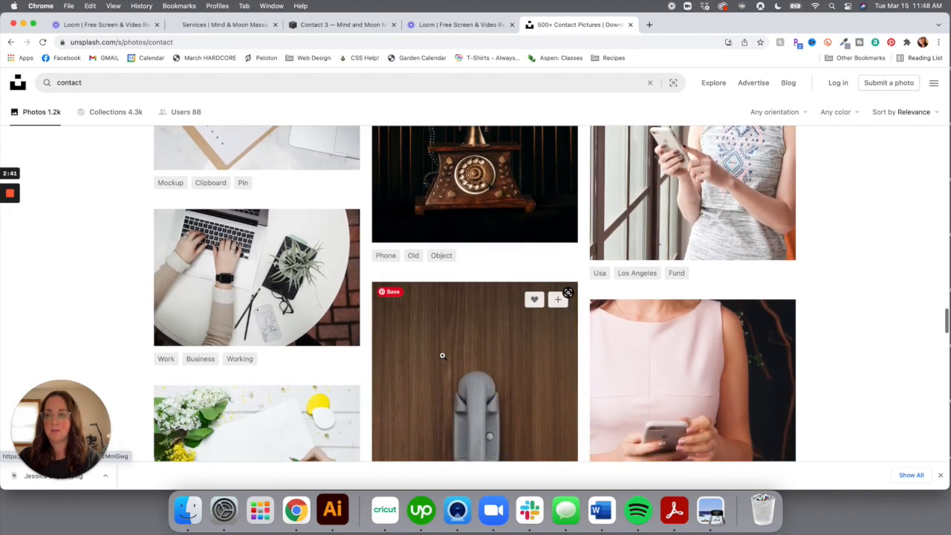
scroll(438, 382, up, 1)
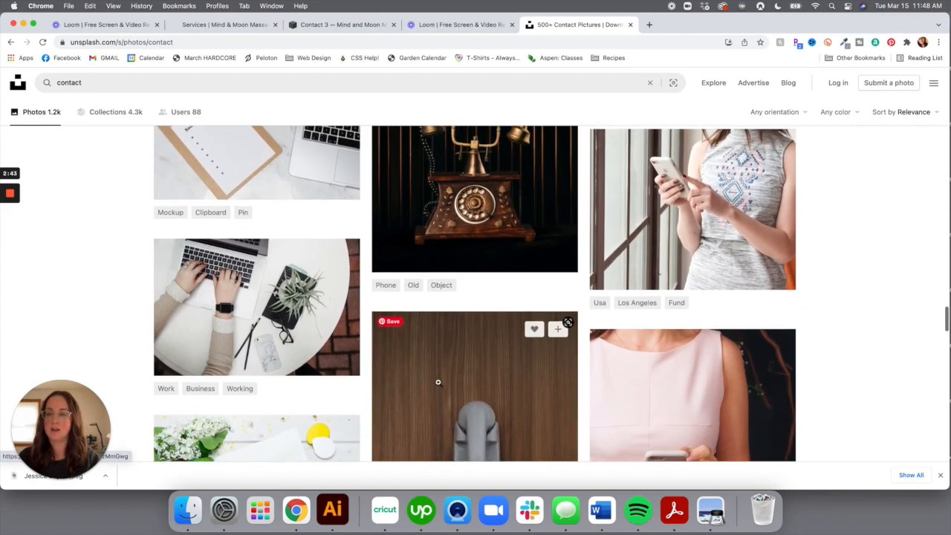
scroll(438, 382, down, 3)
scroll(437, 382, down, 10)
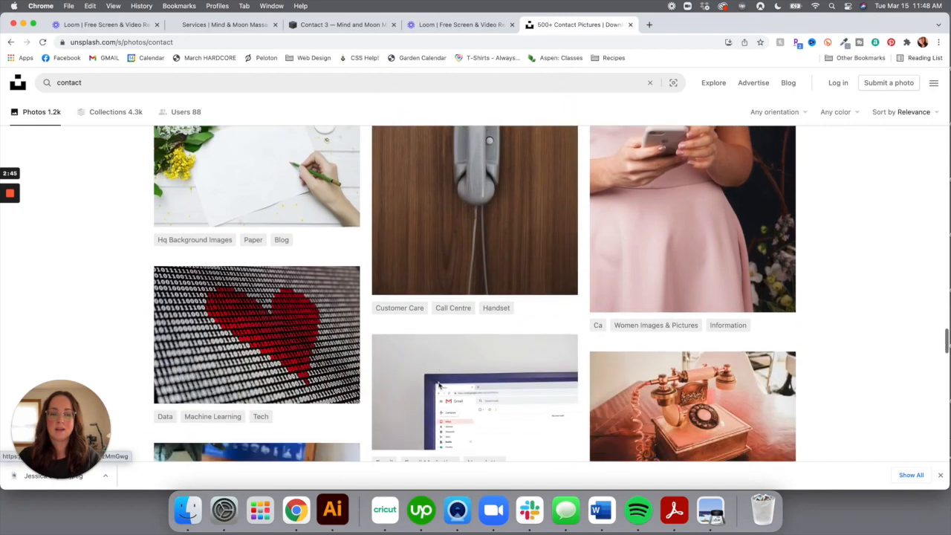
scroll(438, 386, down, 8)
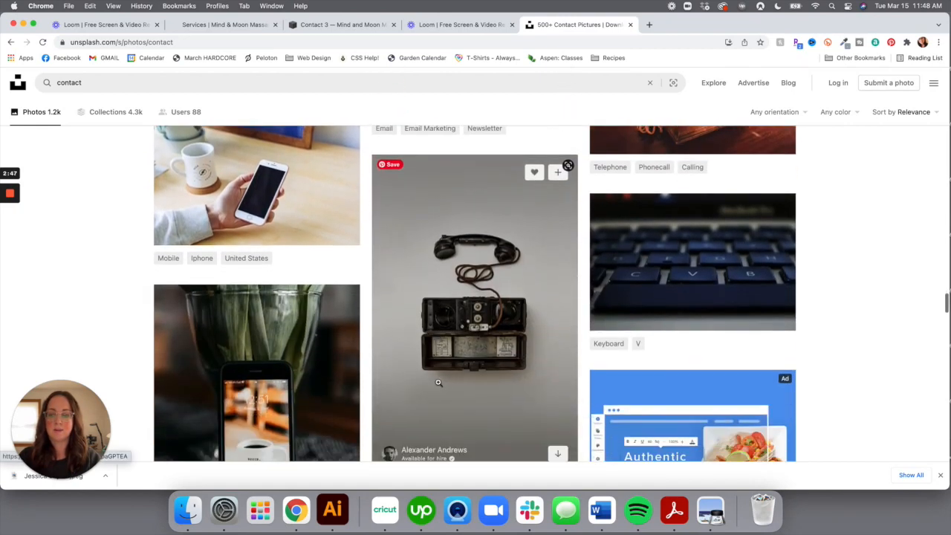
scroll(438, 386, down, 10)
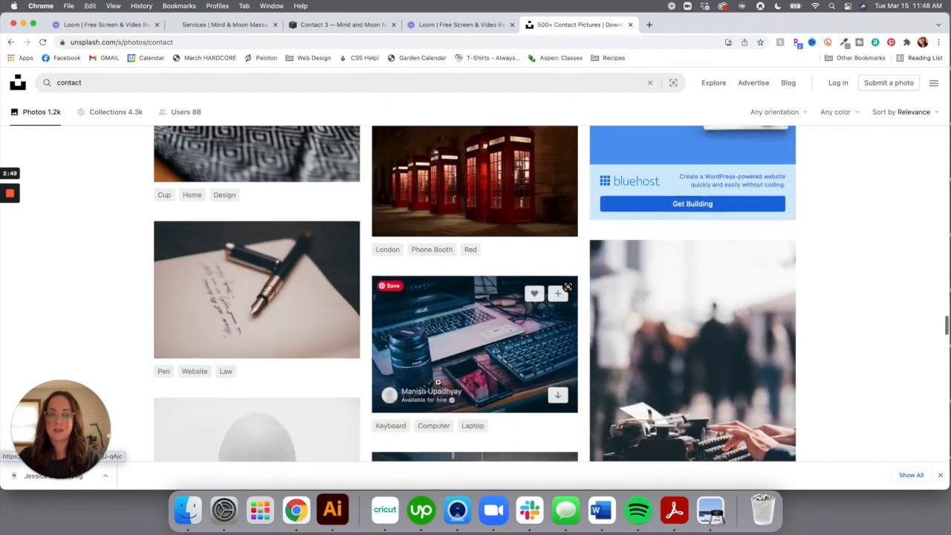
scroll(438, 386, down, 6)
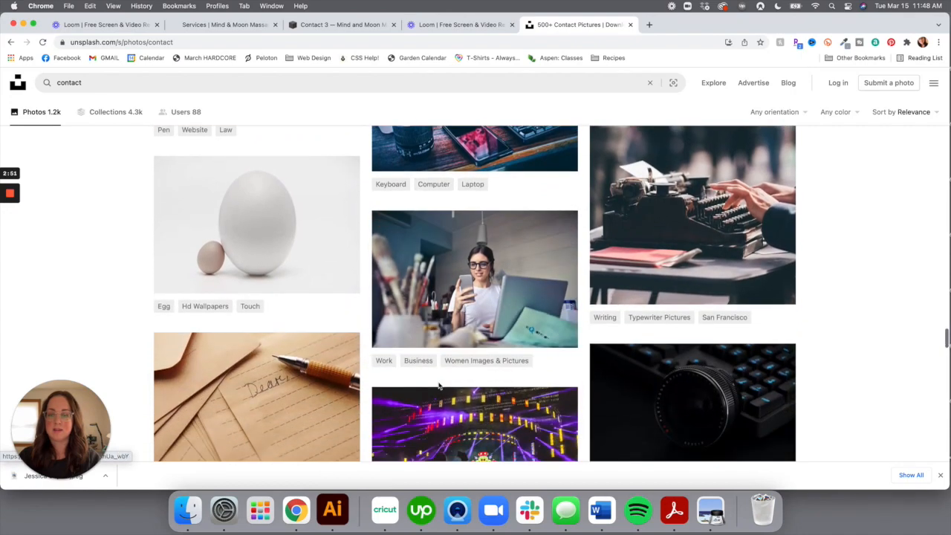
scroll(438, 385, down, 11)
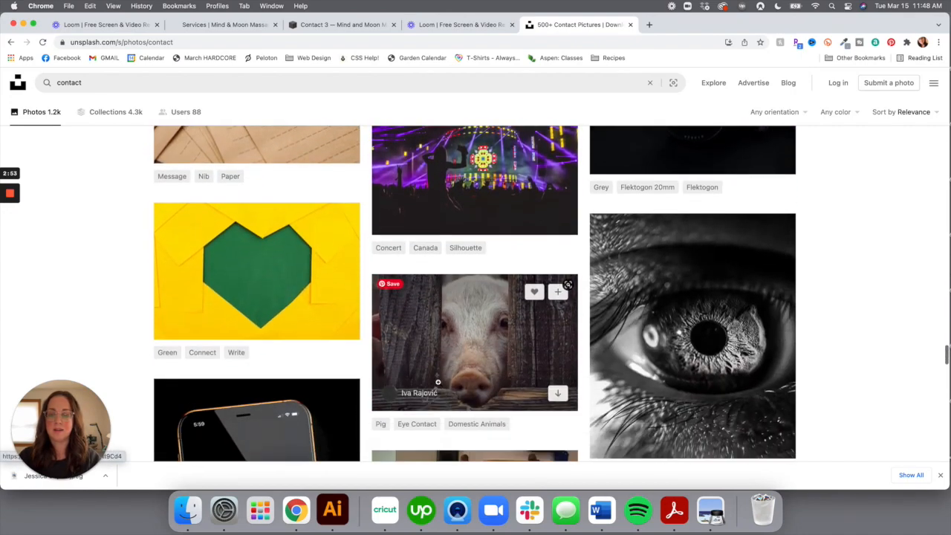
scroll(438, 382, down, 12)
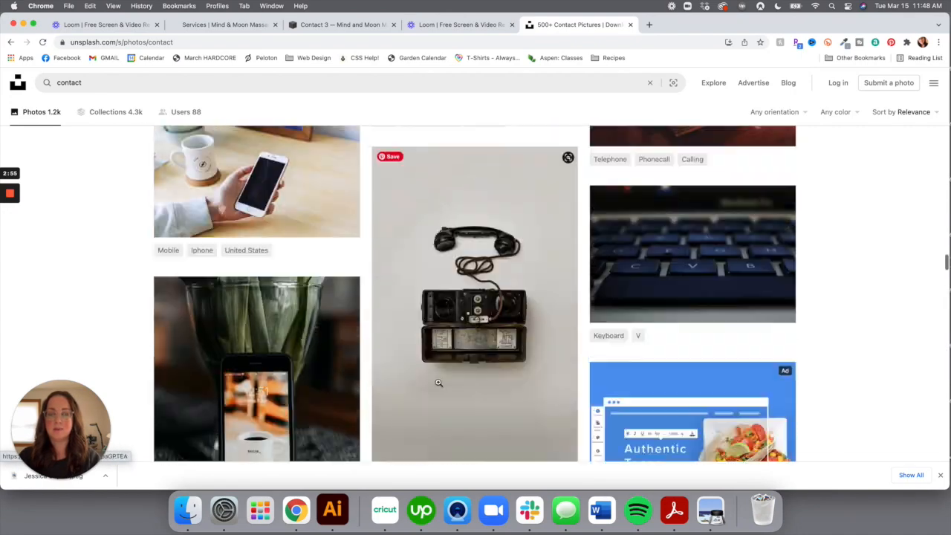
scroll(438, 382, down, 15)
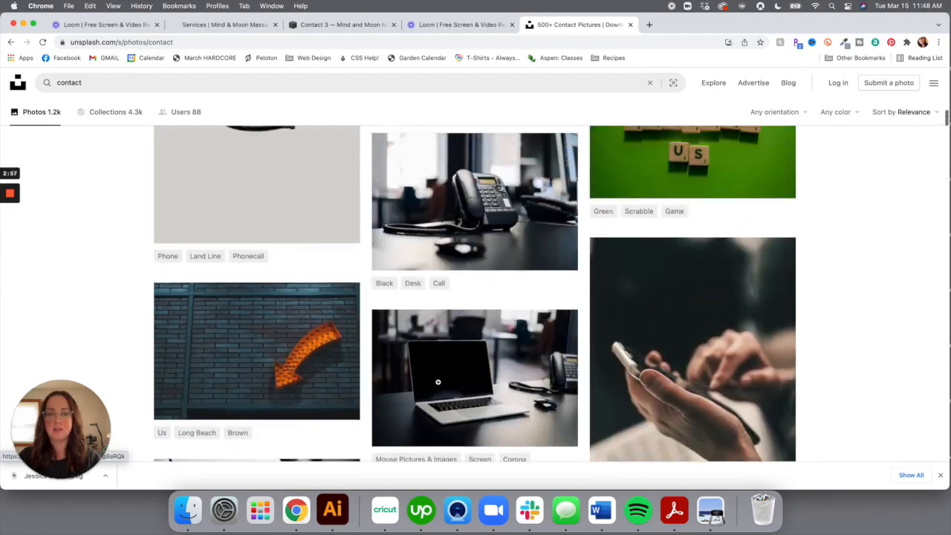
scroll(438, 383, up, 4)
scroll(439, 382, up, 1)
scroll(438, 382, down, 2)
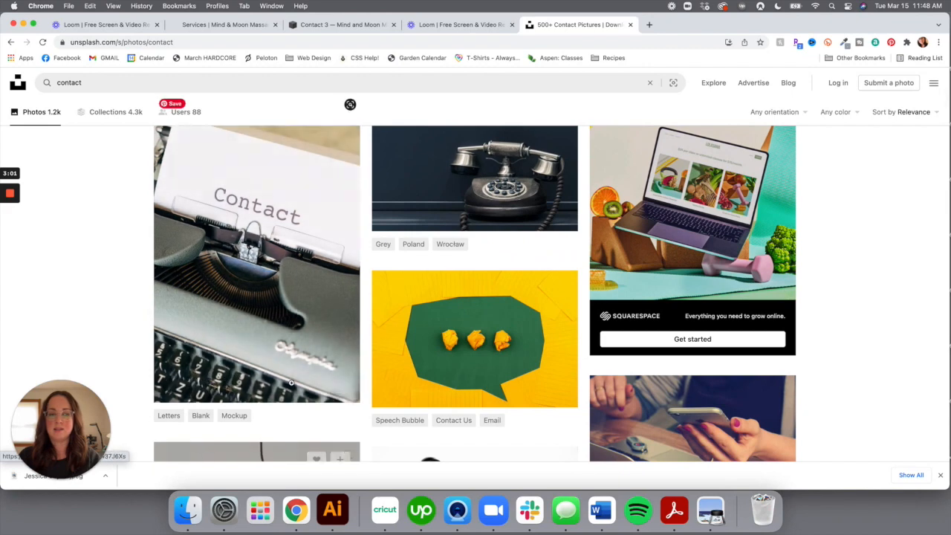
Download the typewriter 'Contact' photo for free and switch back to the Squarespace editor
click(342, 350)
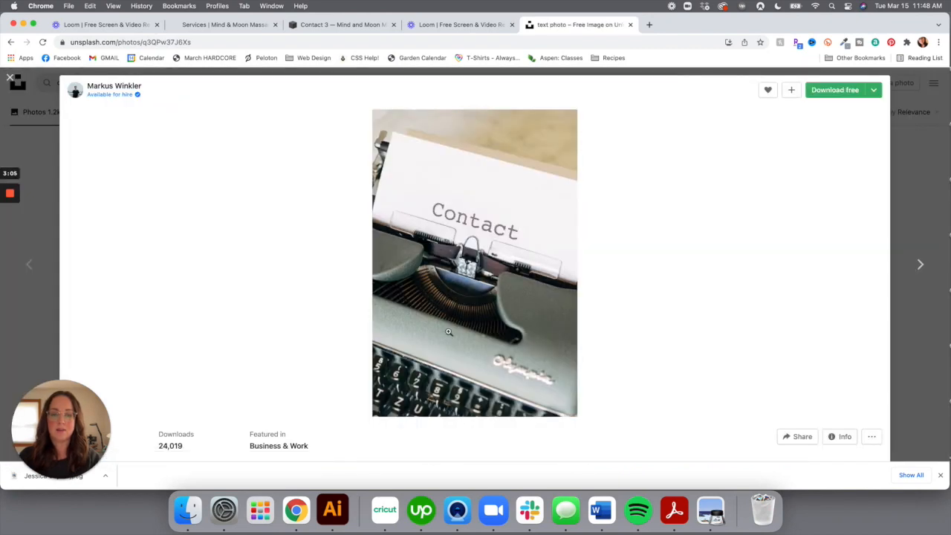
click(857, 95)
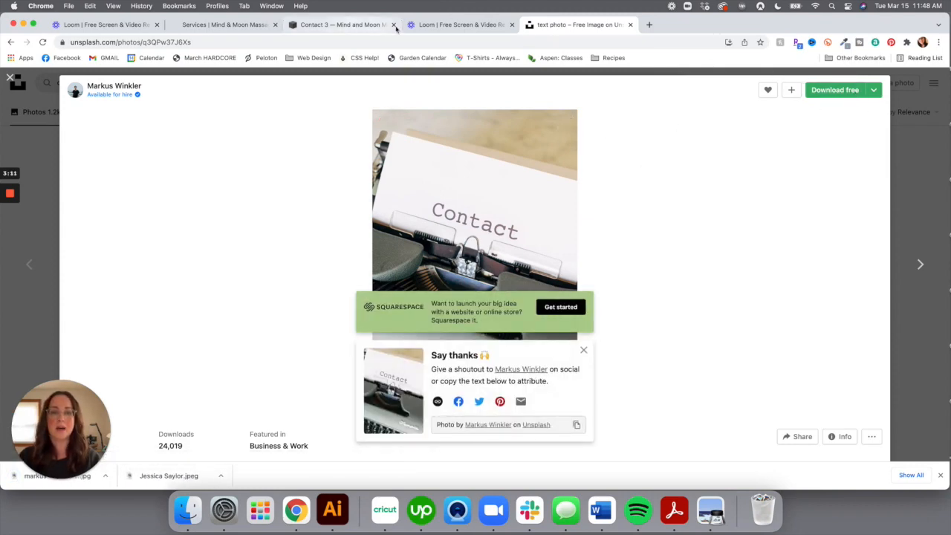
click(313, 26)
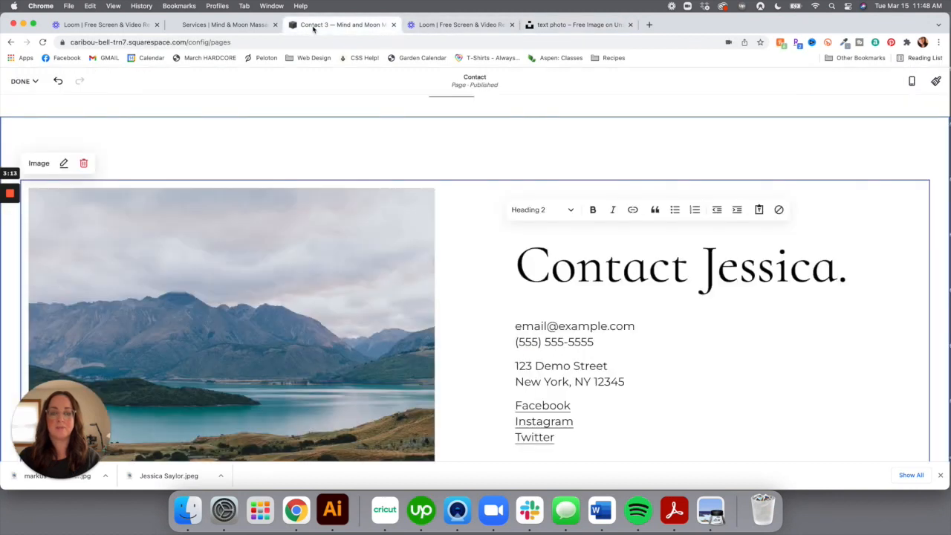
Upload the typewriter jpg from Downloads in place of the mountain lake image
click(63, 164)
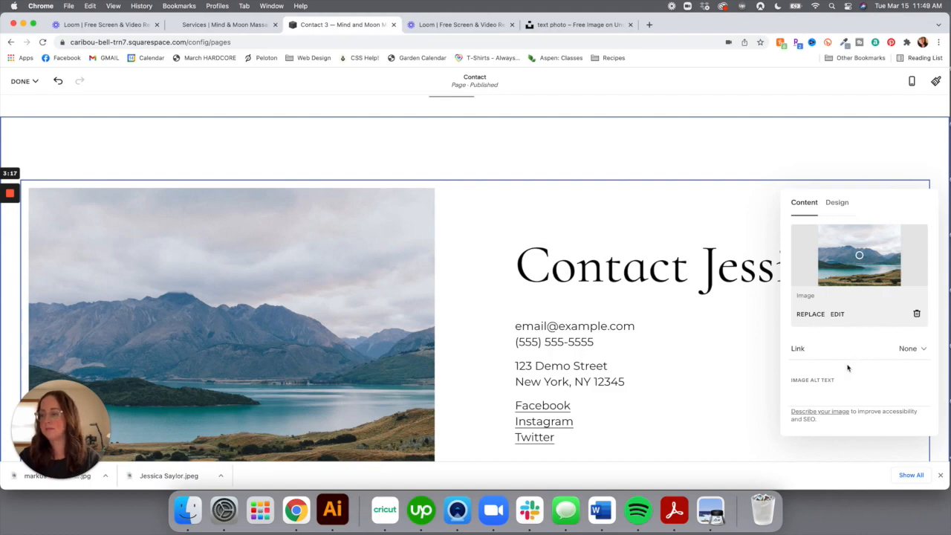
click(814, 317)
click(832, 338)
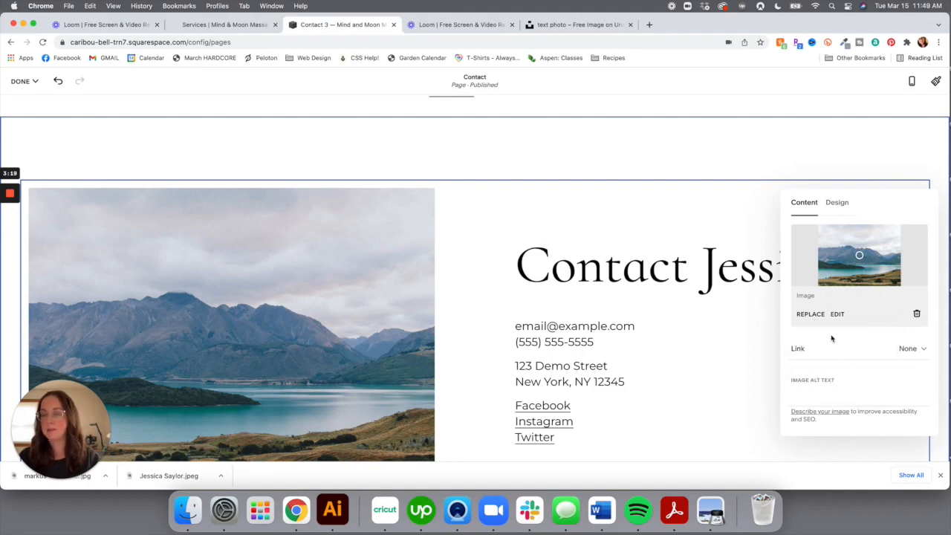
click(218, 194)
double_click(336, 223)
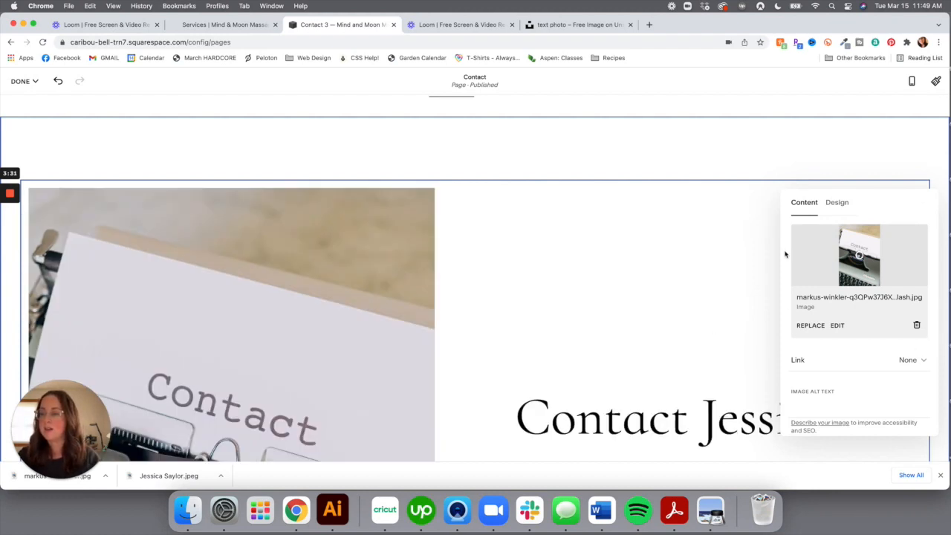
scroll(807, 318, down, 2)
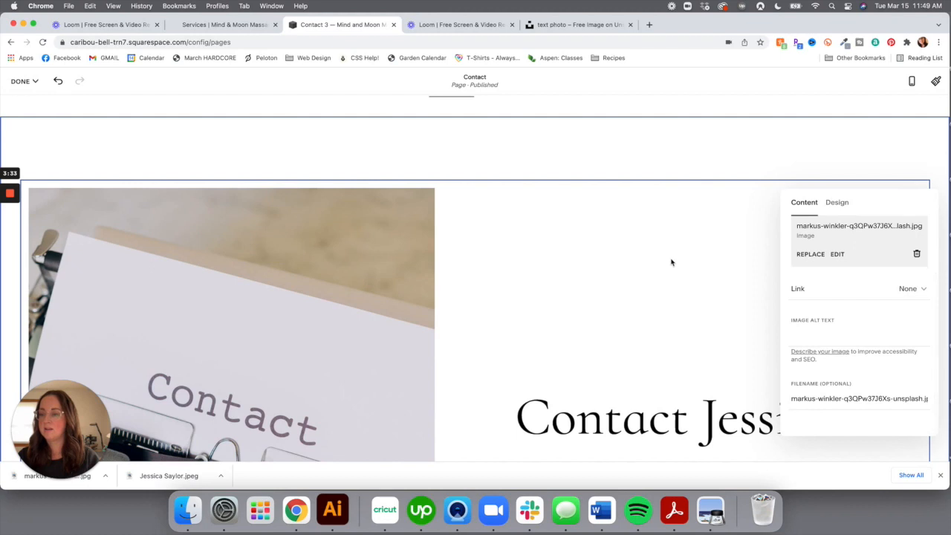
click(828, 156)
scroll(622, 322, down, 5)
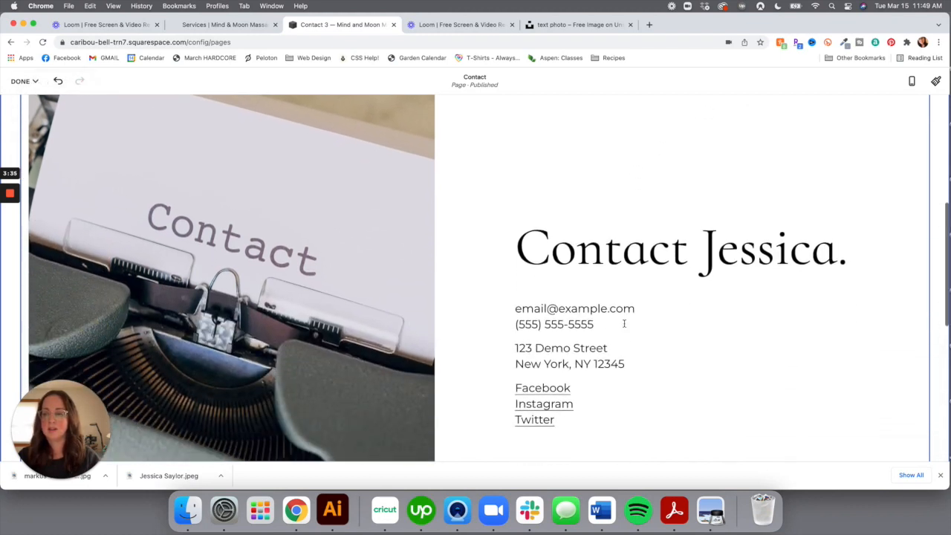
scroll(625, 322, down, 1)
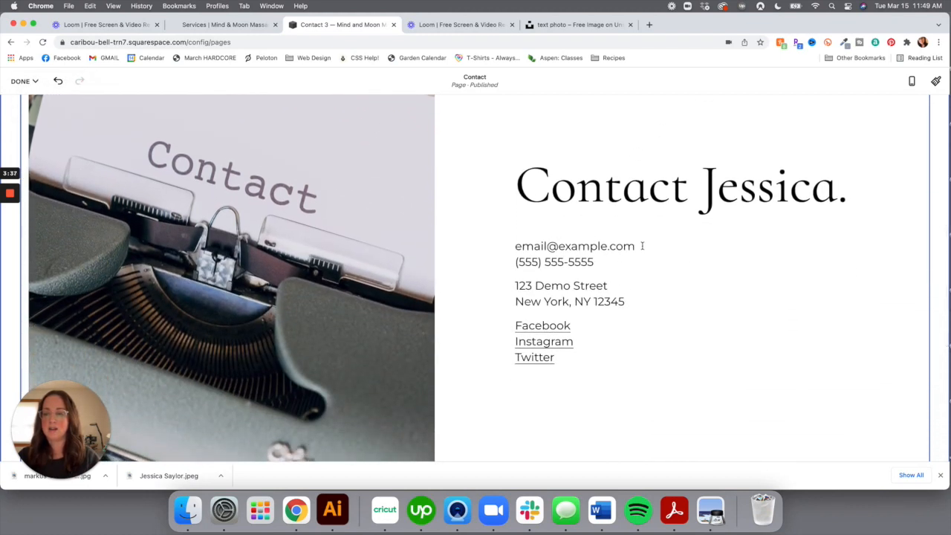
Delete the placeholder email line and type the business's Gmail address instead
double_click(629, 248)
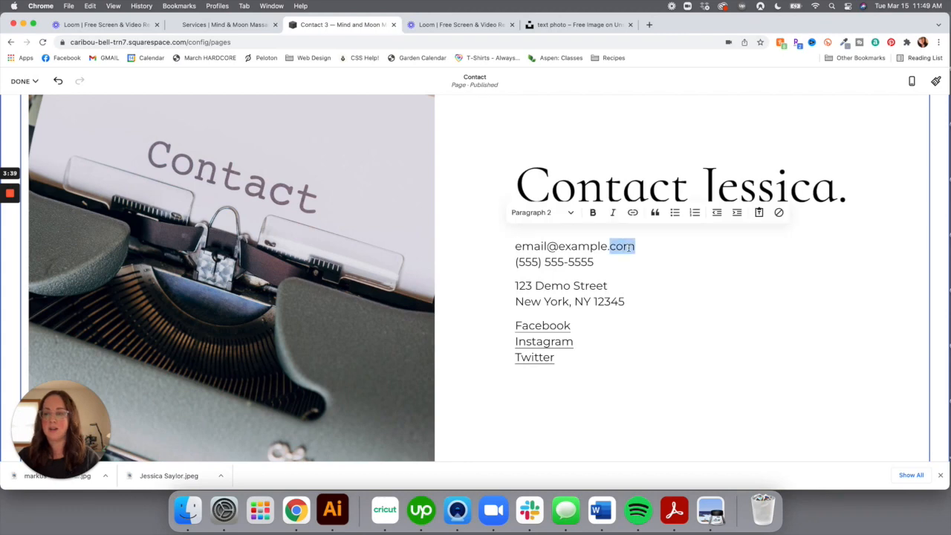
triple_click(567, 246)
triple_click(567, 246)
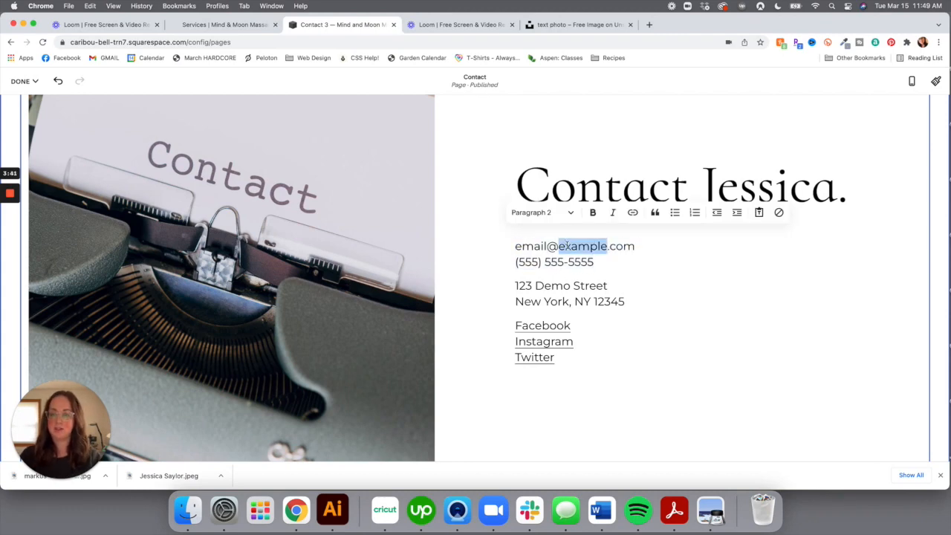
triple_click(616, 253)
double_click(611, 247)
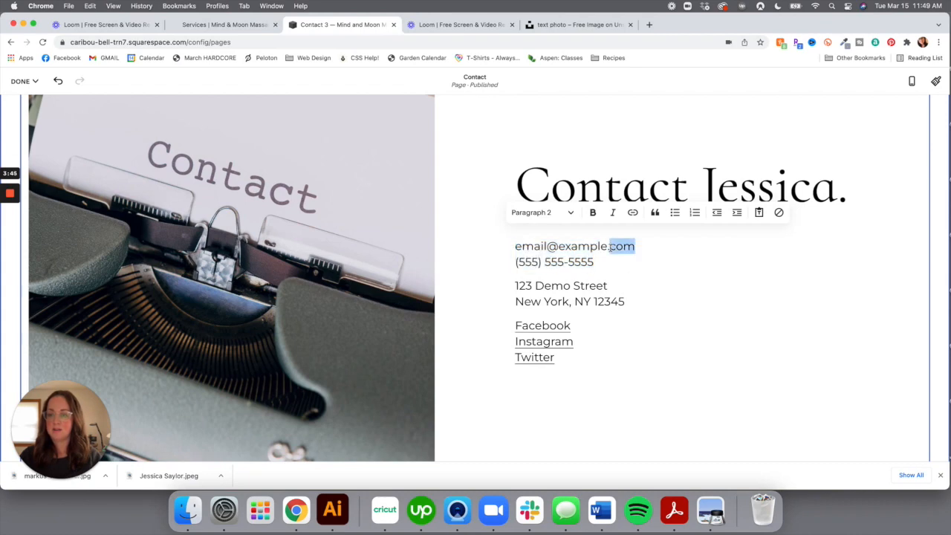
key(BackSpace)
key(BackSpace)
key(BackSpace)
key(BackSpace)
key(BackSpace)
key(BackSpace)
key(BackSpace)
key(BackSpace)
key(BackSpace)
key(BackSpace)
key(BackSpace)
key(BackSpace)
key(BackSpace)
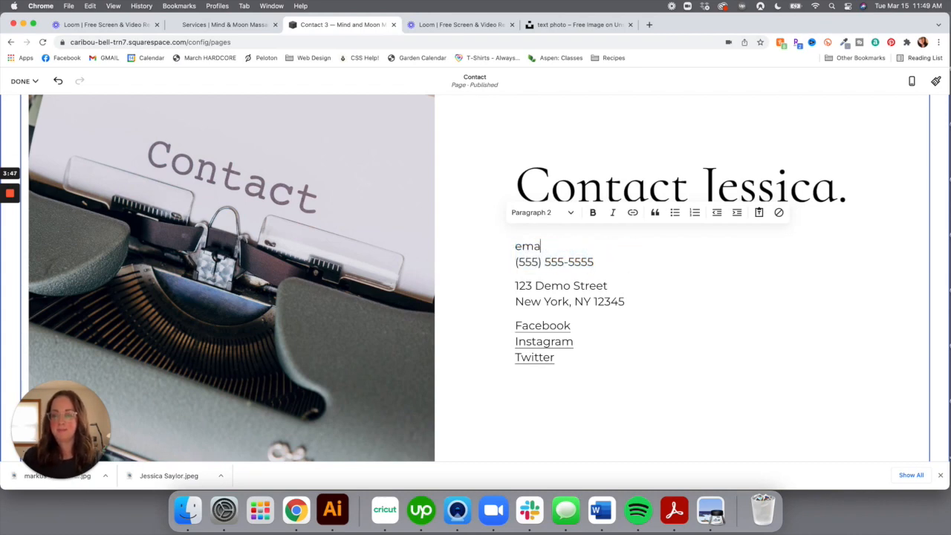
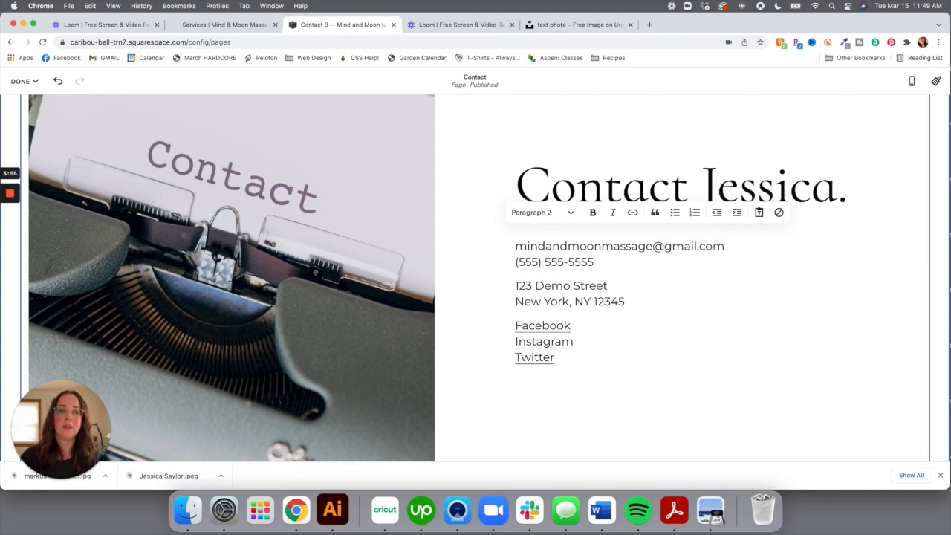
Copy the phone number from the live site's Contact page header, then return to the editor tab
click(249, 28)
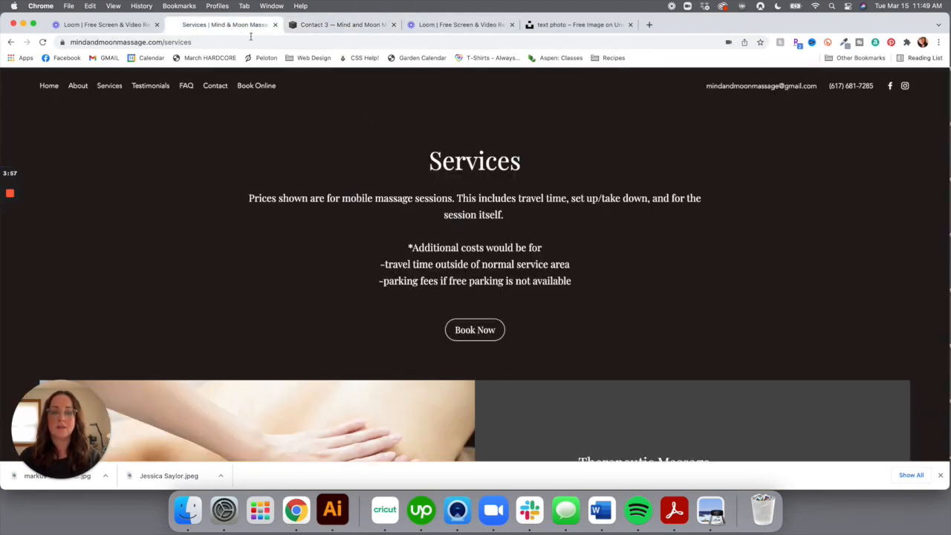
click(215, 88)
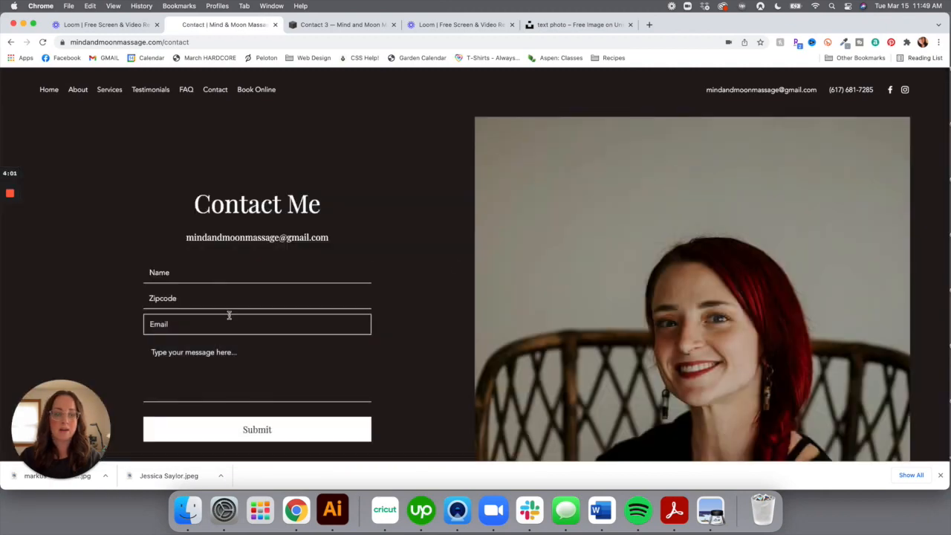
scroll(229, 315, down, 3)
scroll(230, 318, down, 1)
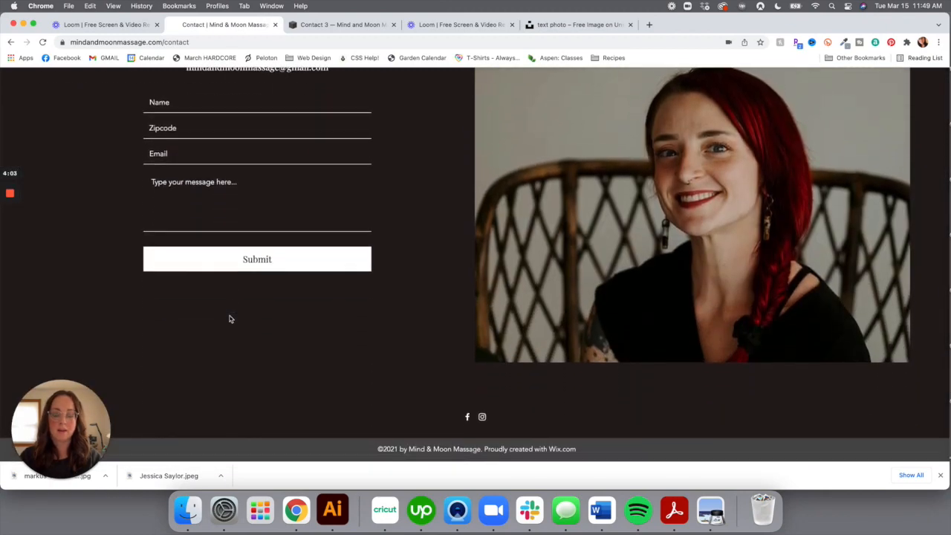
scroll(230, 319, up, 4)
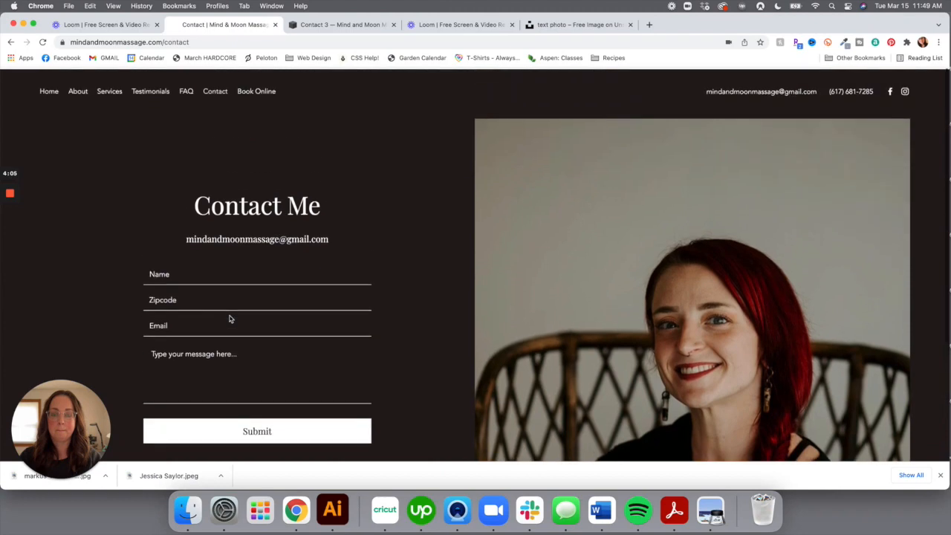
drag(825, 90, 875, 95)
key(super+c)
click(878, 90)
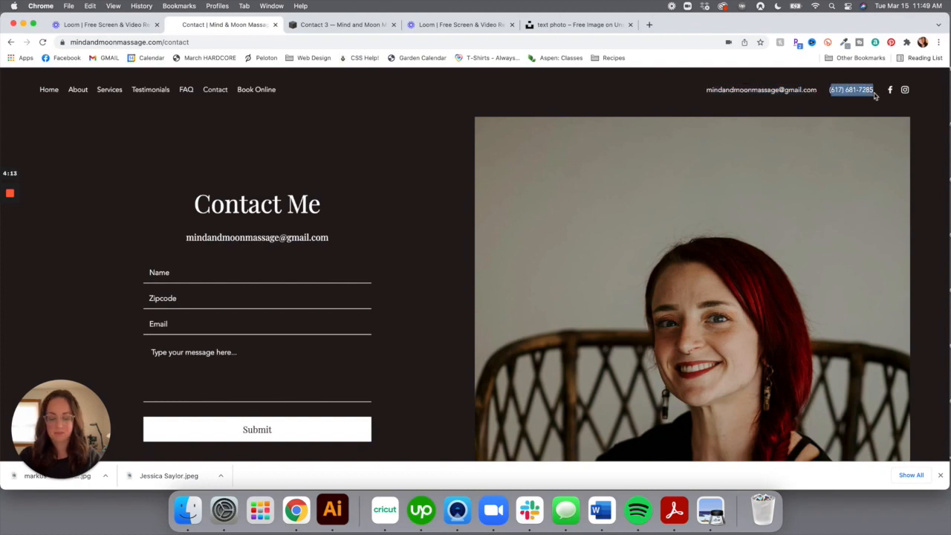
click(331, 26)
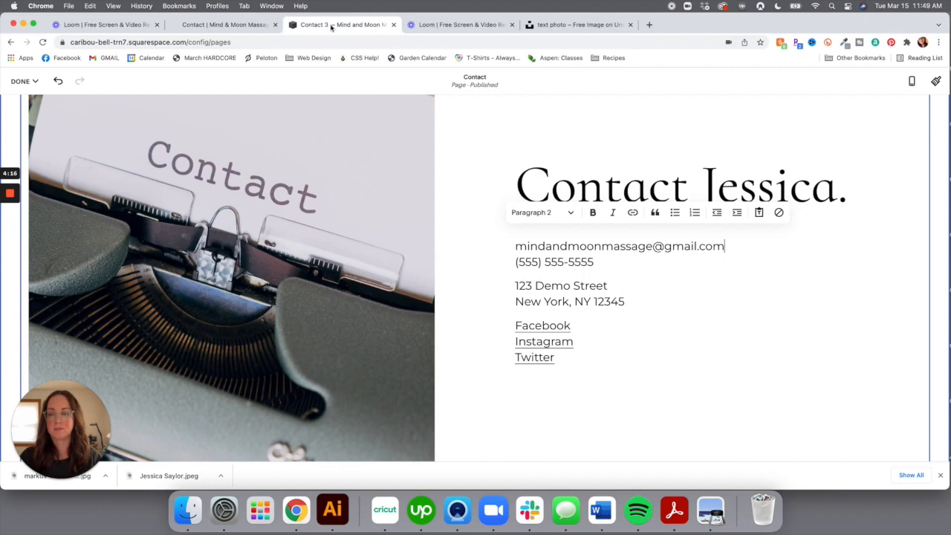
Paste the business's real phone number over the placeholder digits, then return to the live Contact page
triple_click(517, 262)
click(517, 262)
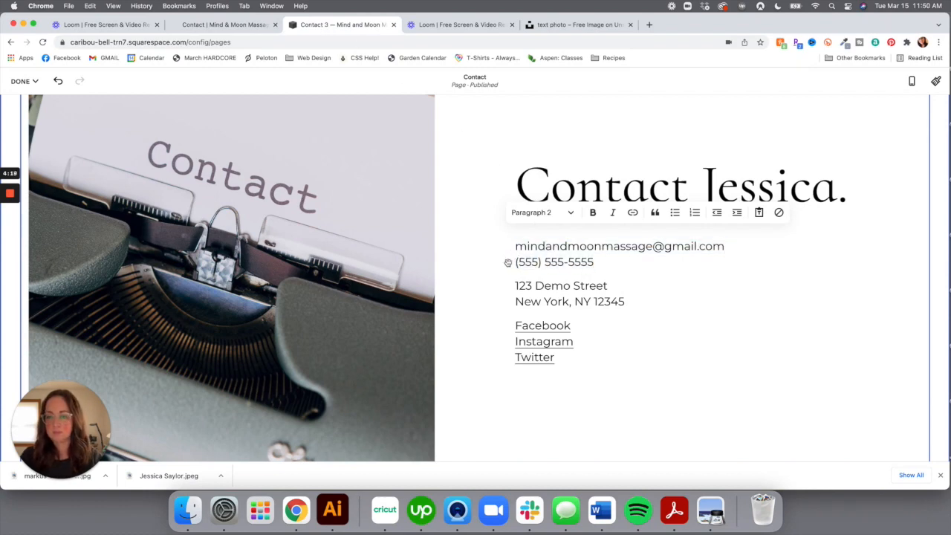
drag(596, 263, 520, 263)
key(super+v)
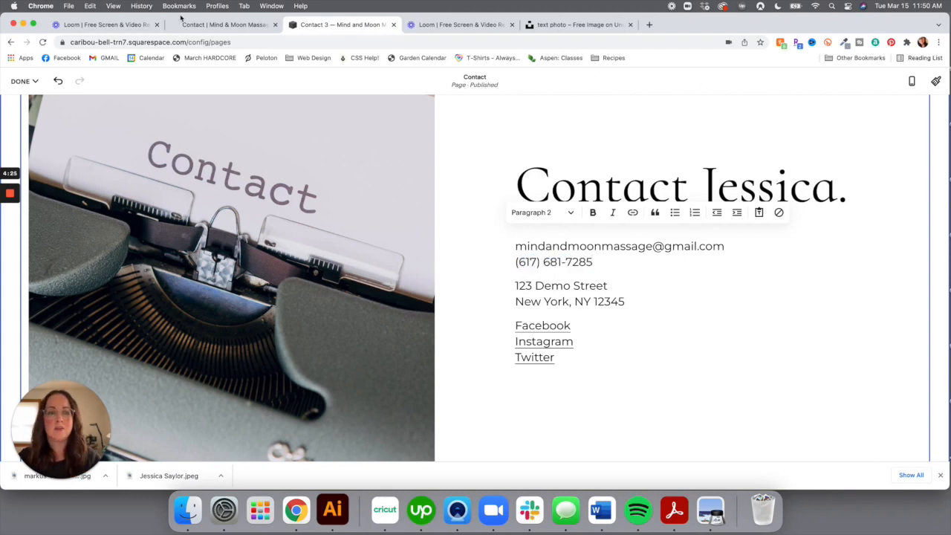
click(223, 24)
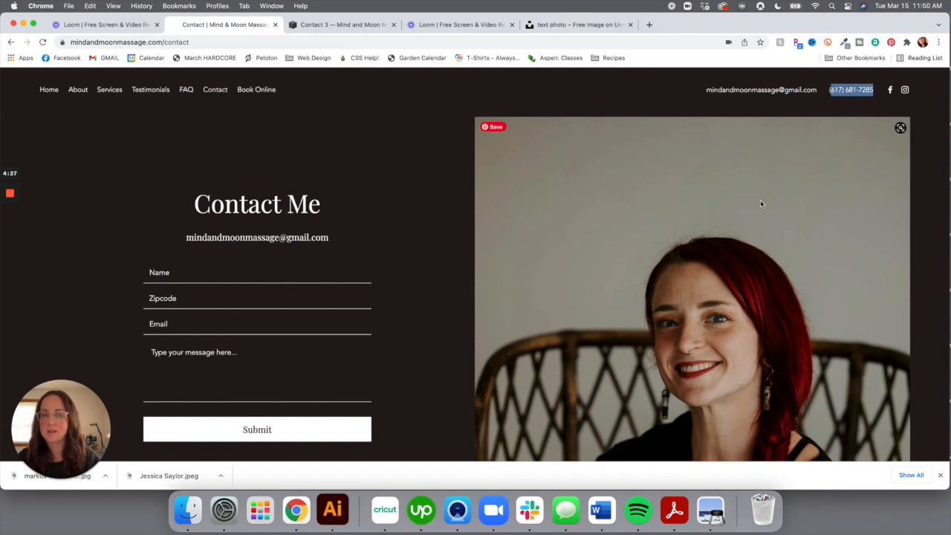
scroll(753, 237, down, 5)
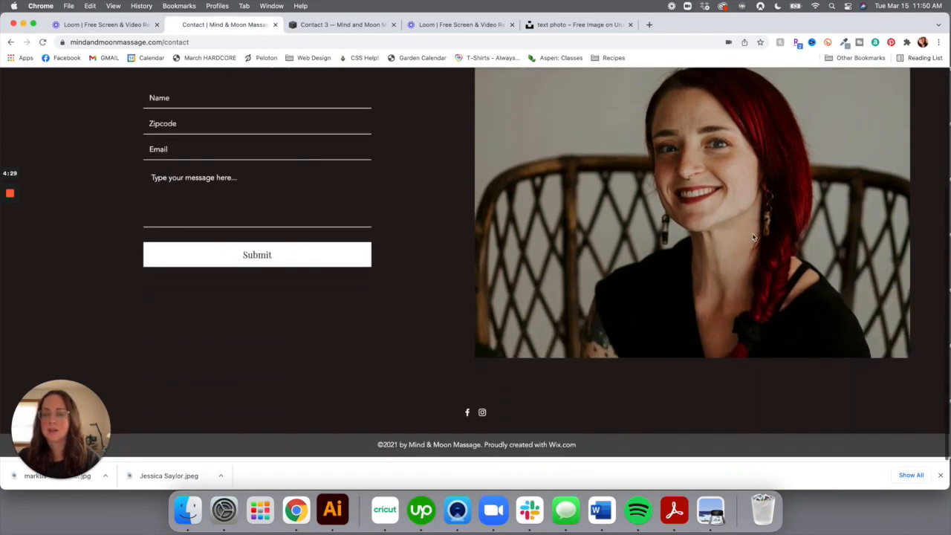
scroll(714, 338, up, 2)
scroll(715, 338, up, 3)
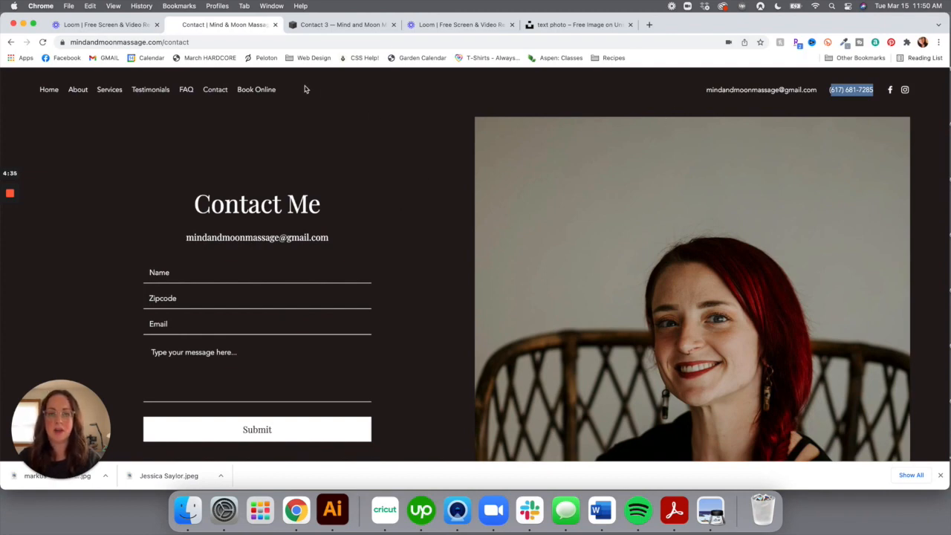
Replace the demo street address lines with 'Greater Boston Area'
click(325, 26)
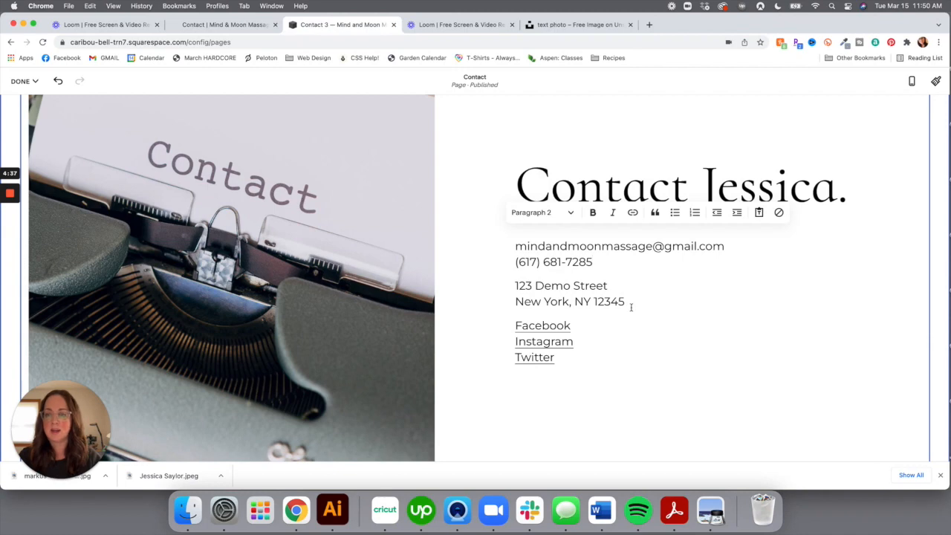
drag(632, 301, 516, 285)
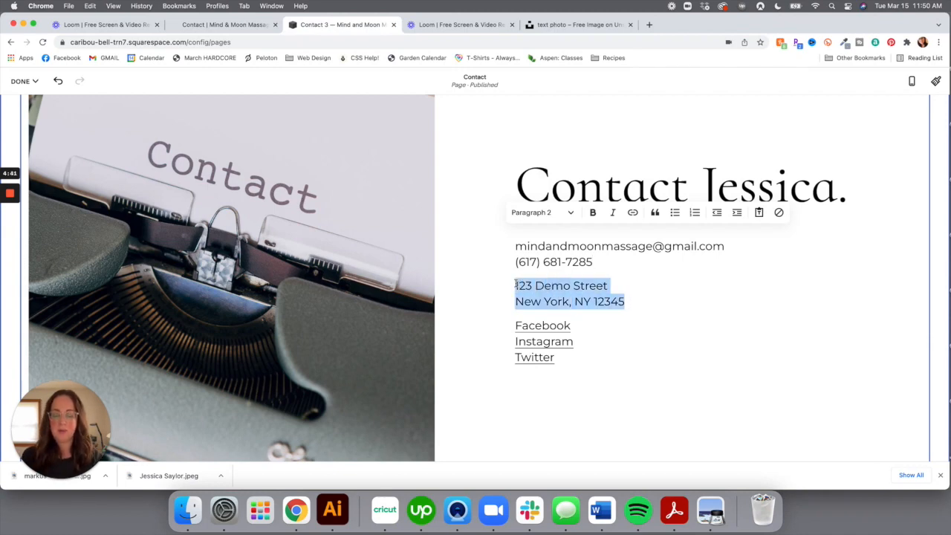
text(Greater Boston Area)
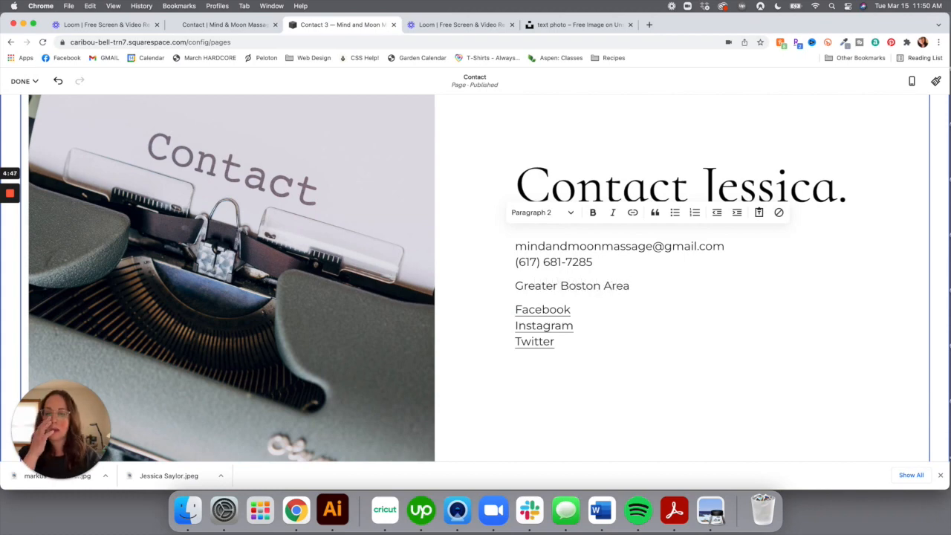
Delete the Facebook, Instagram and Twitter link lines from the contact details
click(511, 311)
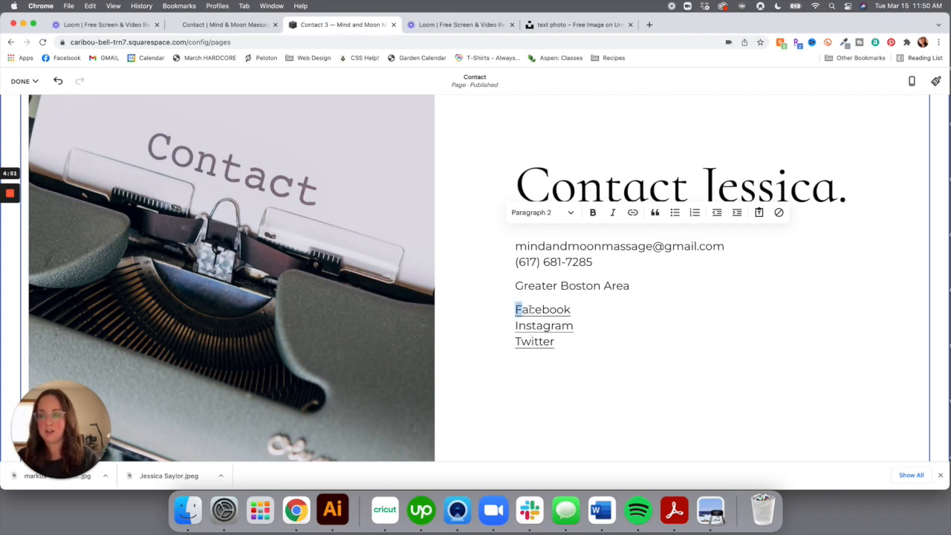
drag(516, 309, 588, 356)
key(BackSpace)
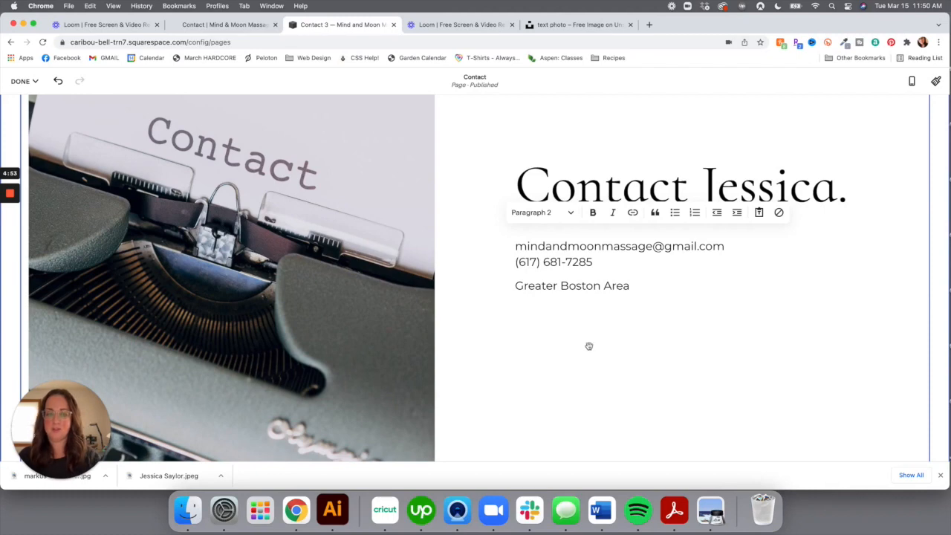
scroll(626, 334, down, 5)
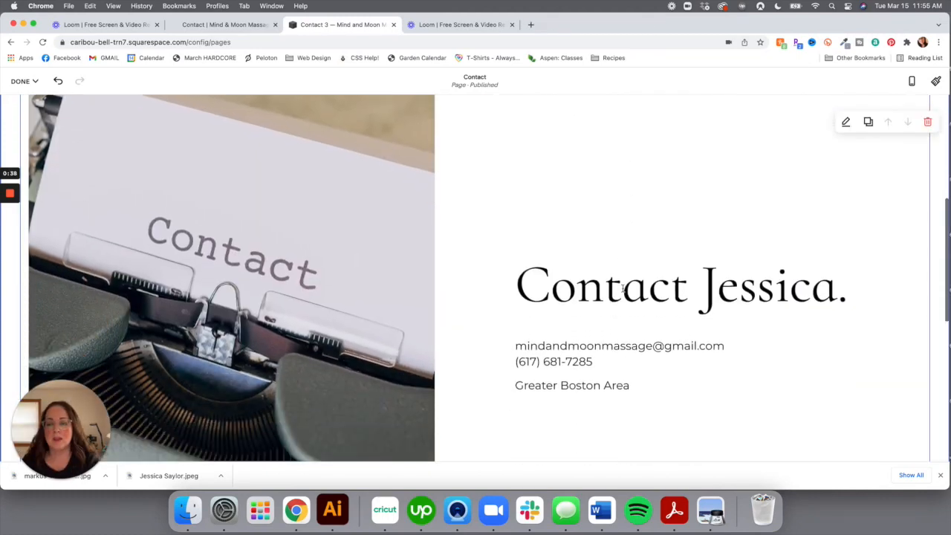
scroll(623, 290, down, 3)
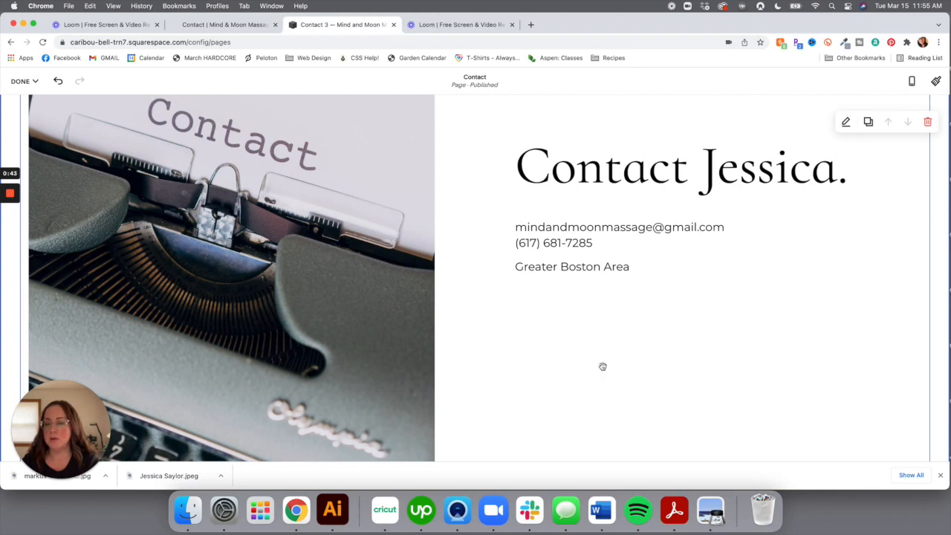
Insert a Form block from the Basic blocks list below the typewriter image
click(940, 474)
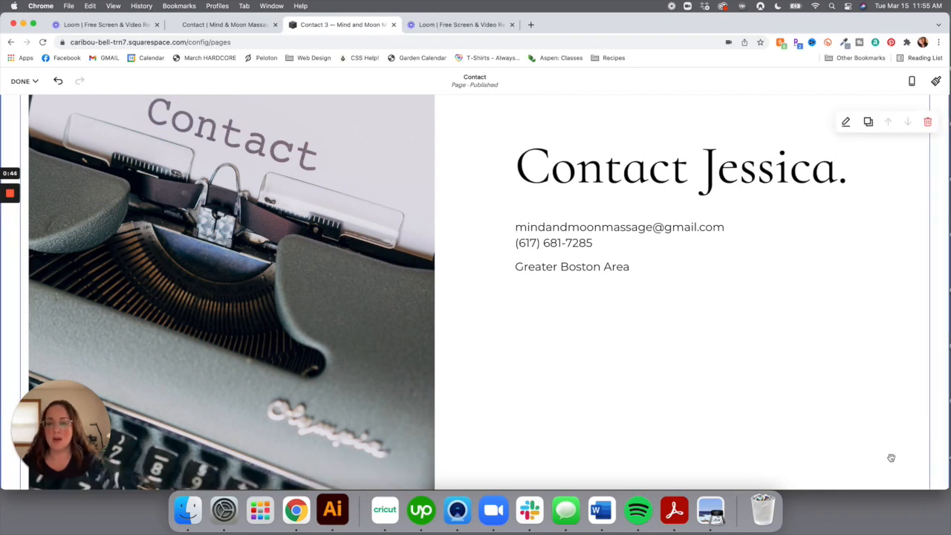
scroll(892, 461, down, 3)
scroll(892, 461, down, 2)
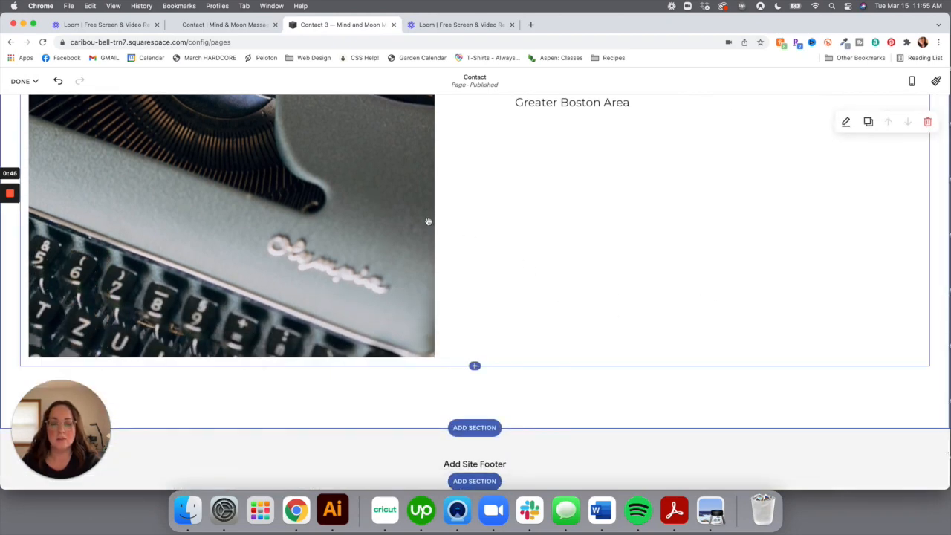
click(474, 365)
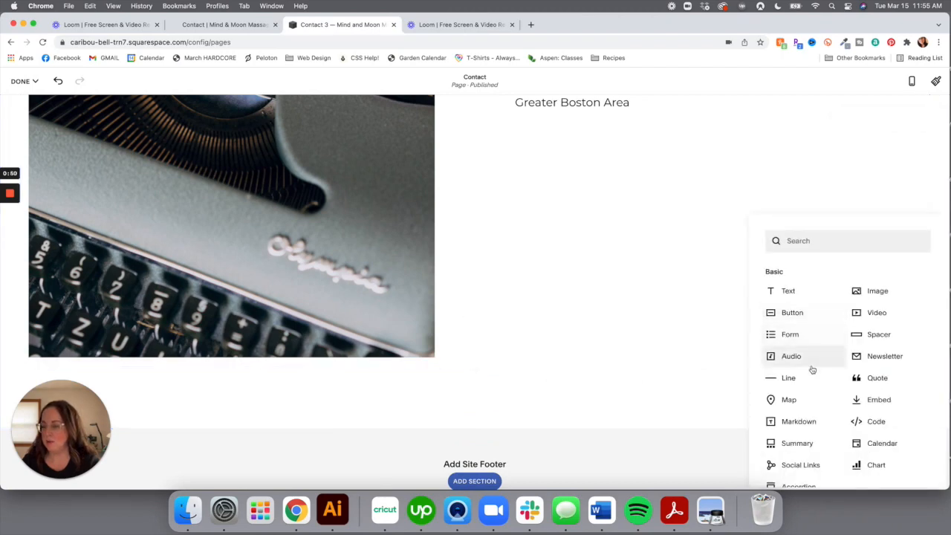
scroll(809, 371, down, 1)
scroll(809, 372, down, 1)
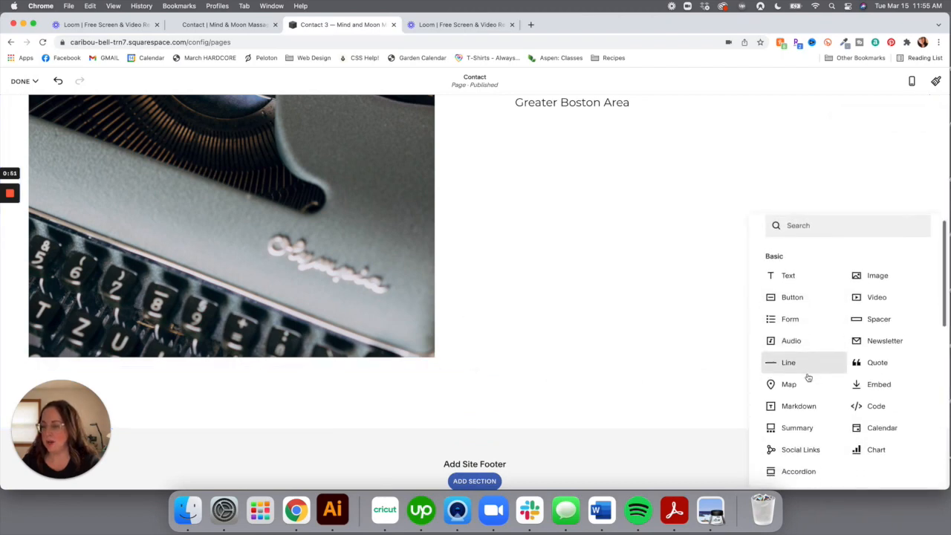
click(790, 313)
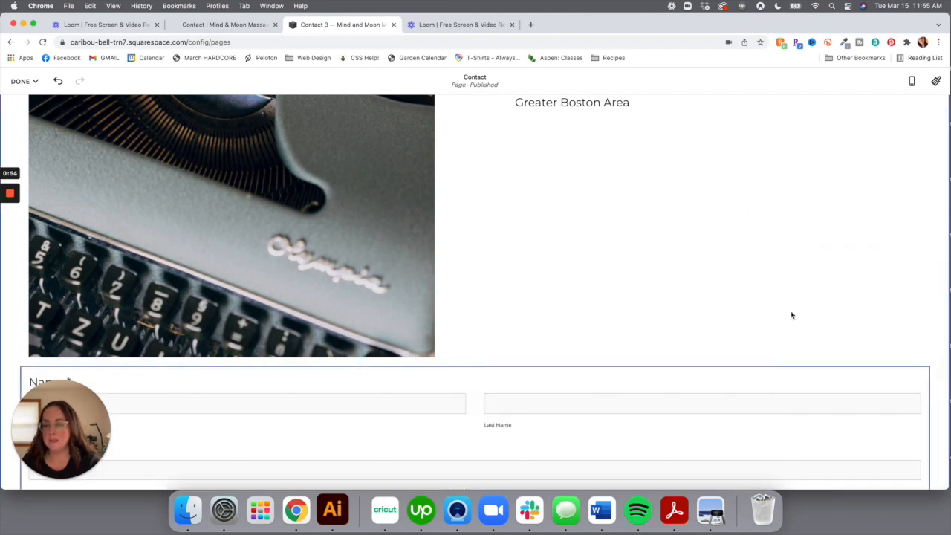
scroll(653, 331, down, 3)
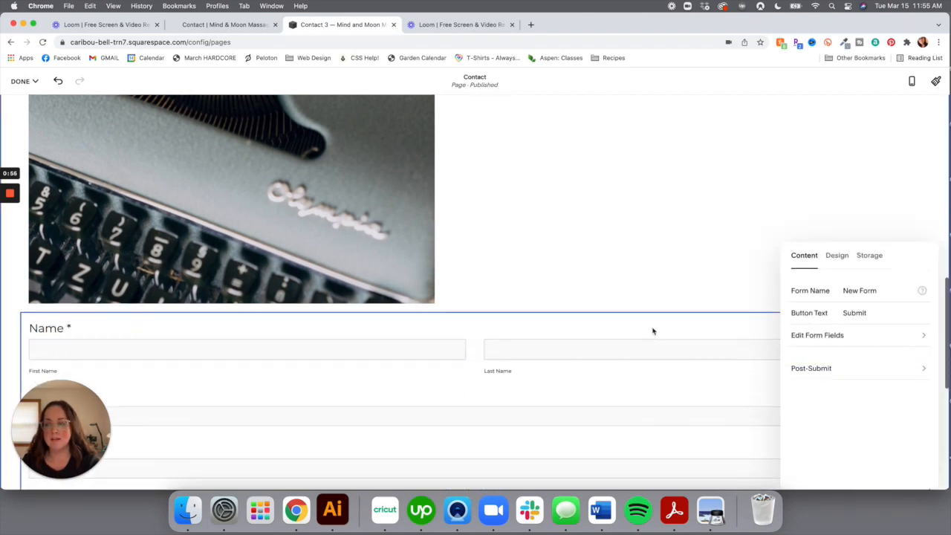
Rename the form from 'New Form' to 'Website Contact' and show its Name, Email, Subject and Message fields
triple_click(885, 291)
text(Website Contact)
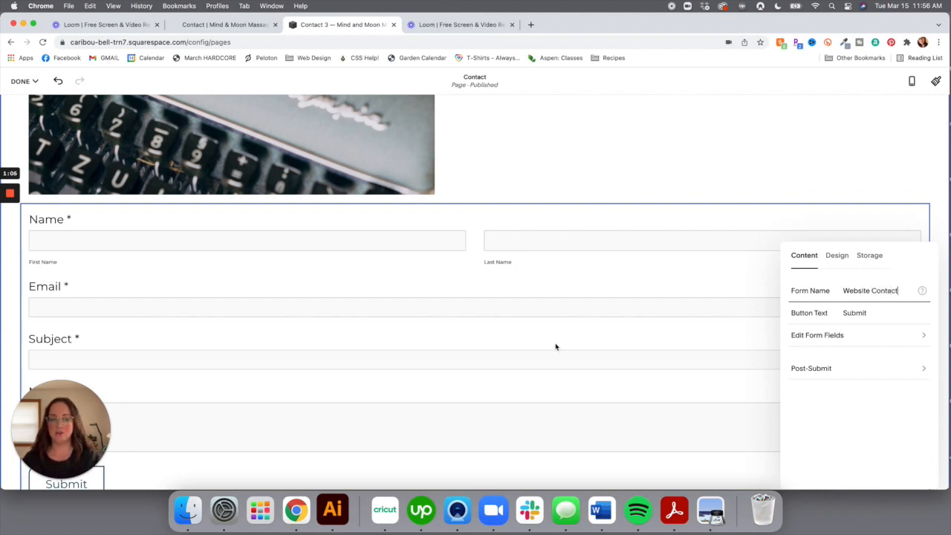
scroll(565, 346, down, 2)
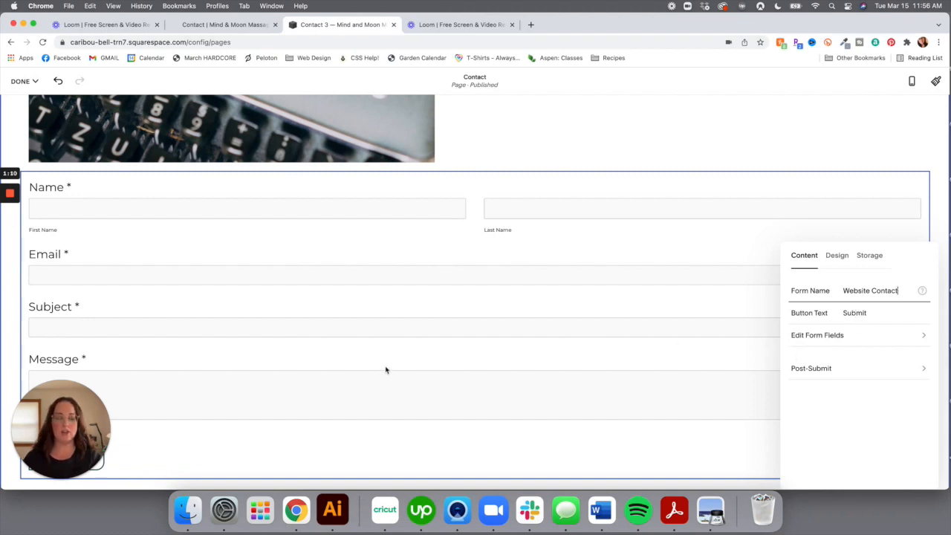
scroll(385, 369, down, 5)
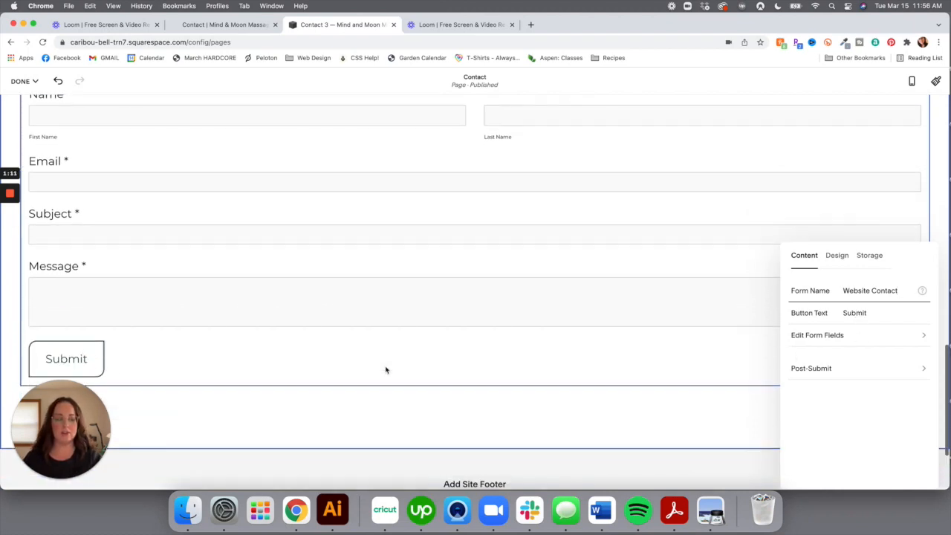
click(839, 337)
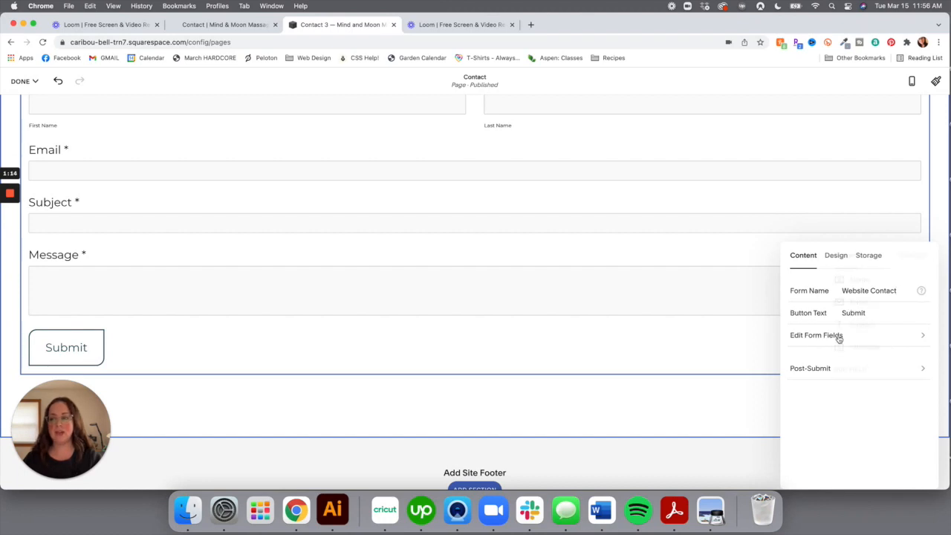
scroll(584, 255, up, 3)
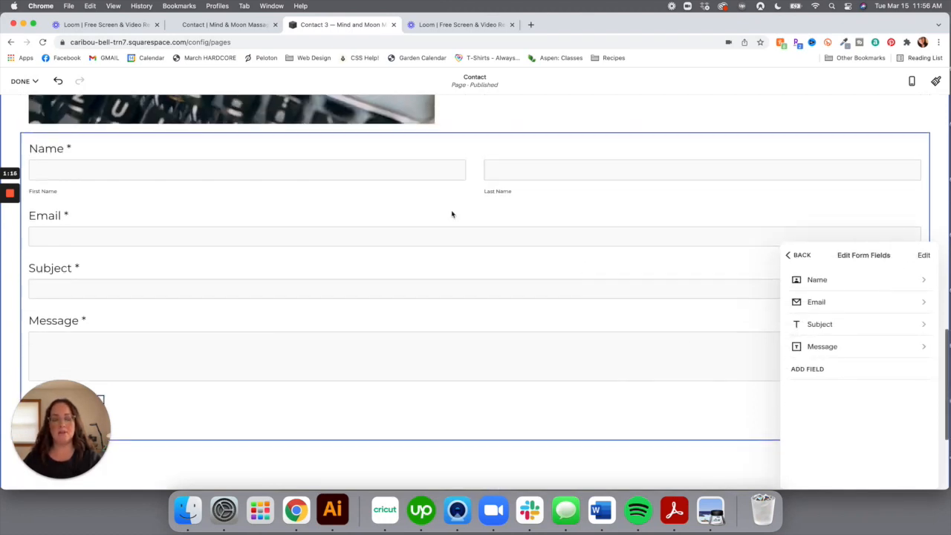
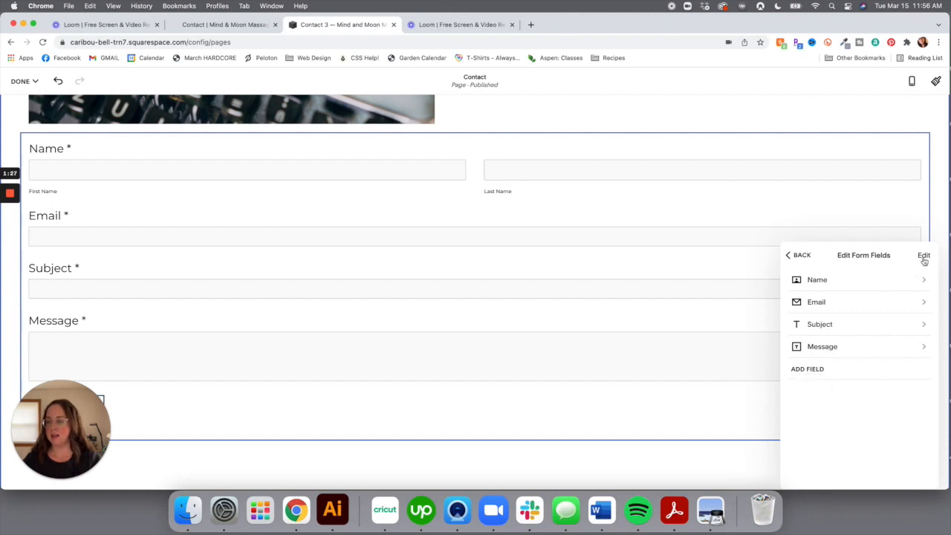
Add a Phone field to the contact form and move it above Subject
click(815, 369)
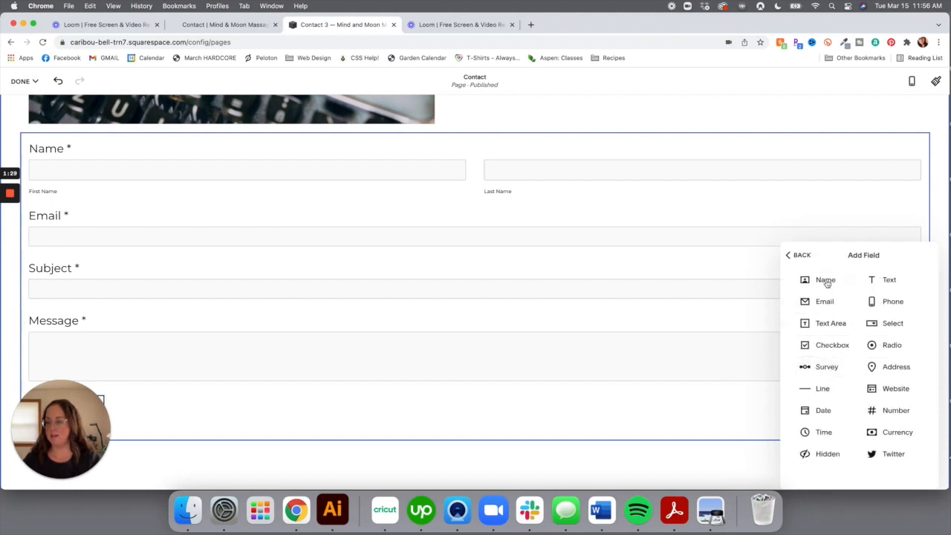
click(894, 299)
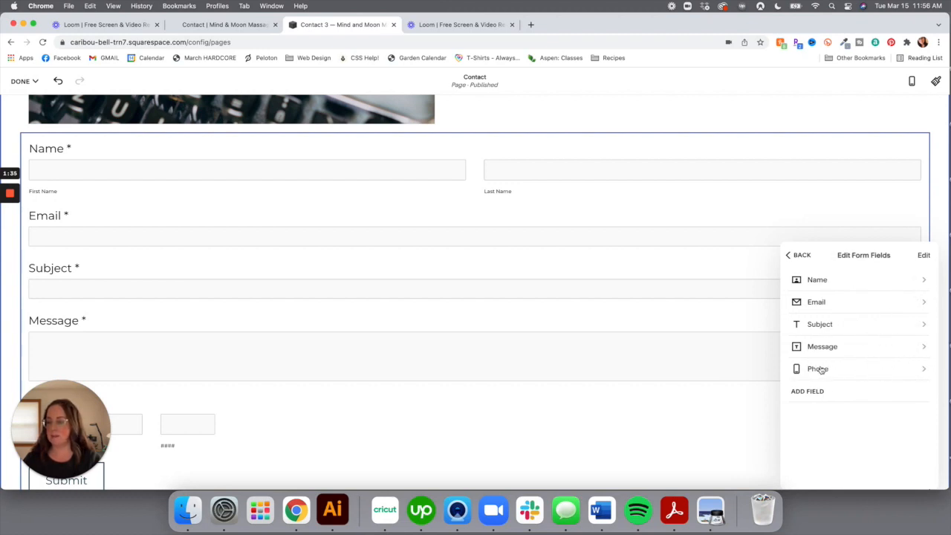
click(922, 264)
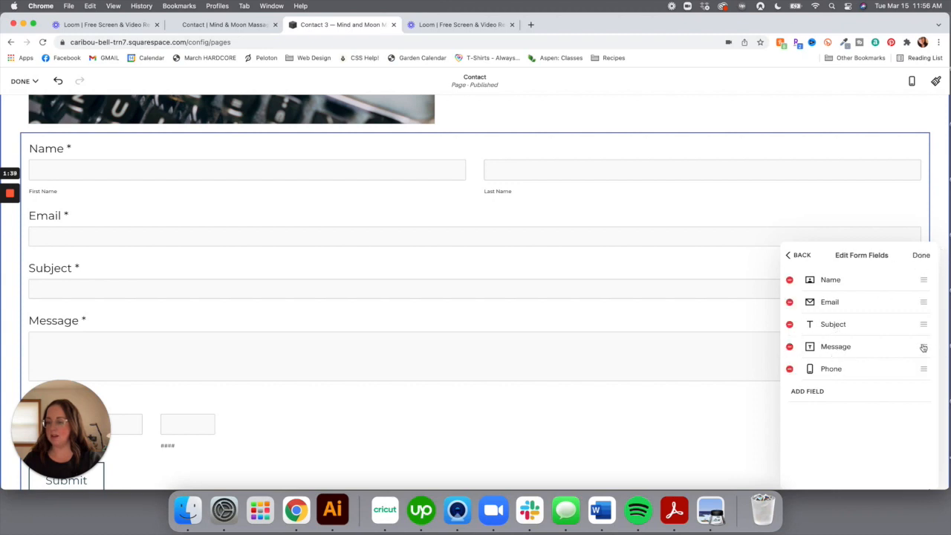
drag(921, 368, 917, 323)
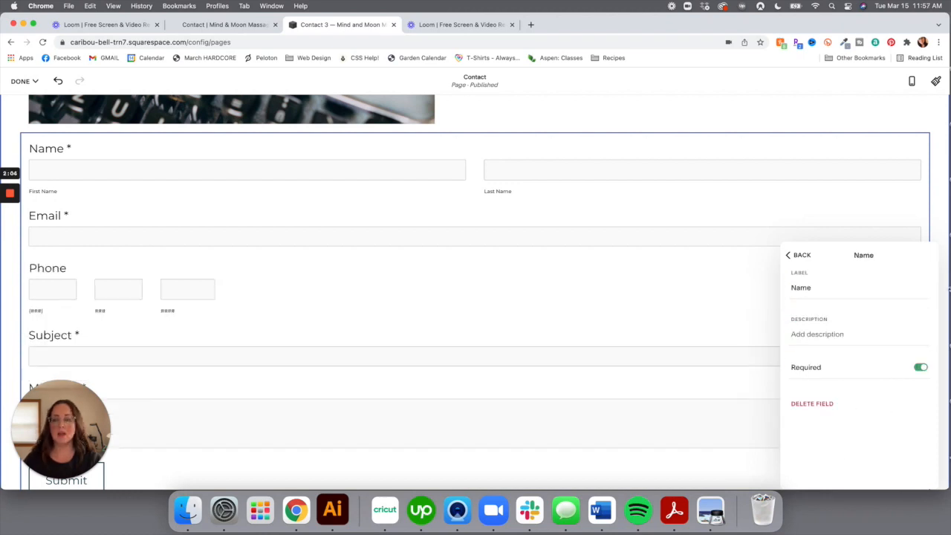
click(793, 256)
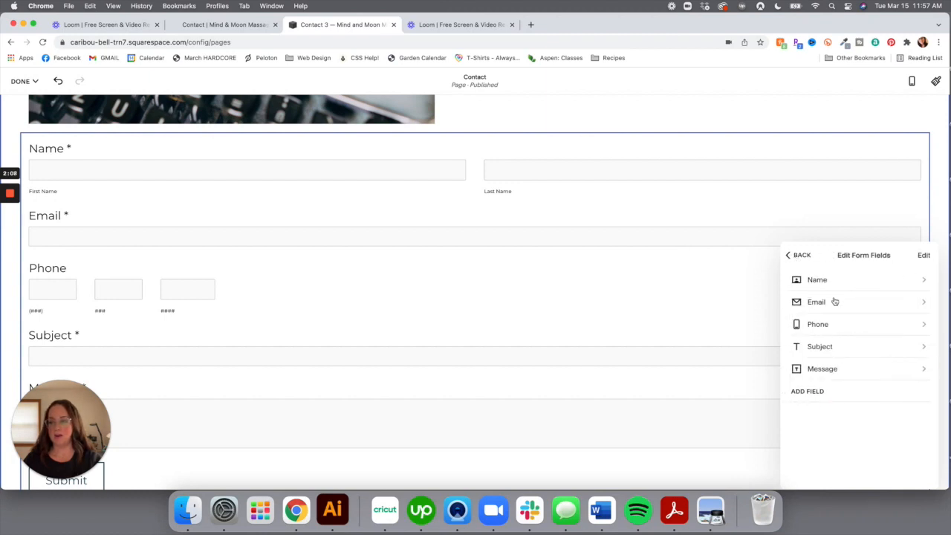
Make the Subject and Phone fields required
click(842, 348)
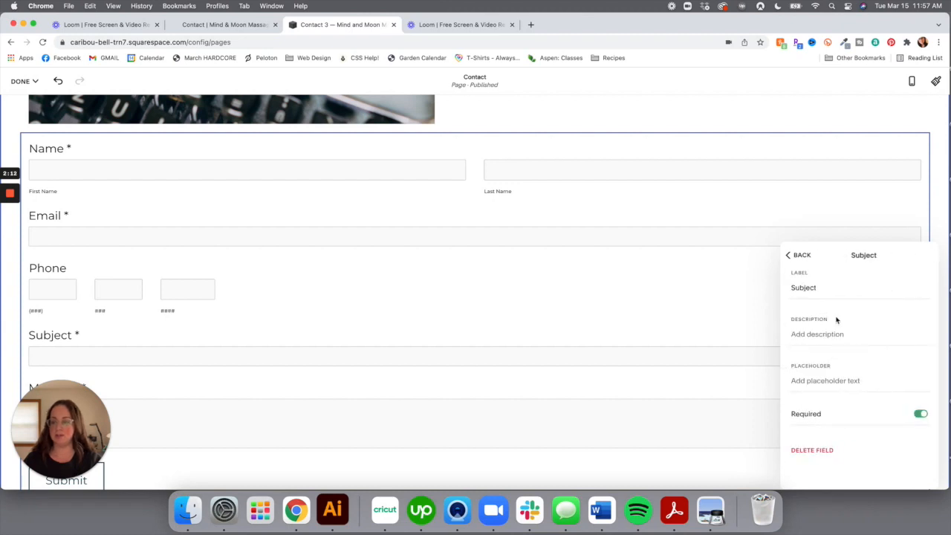
click(923, 414)
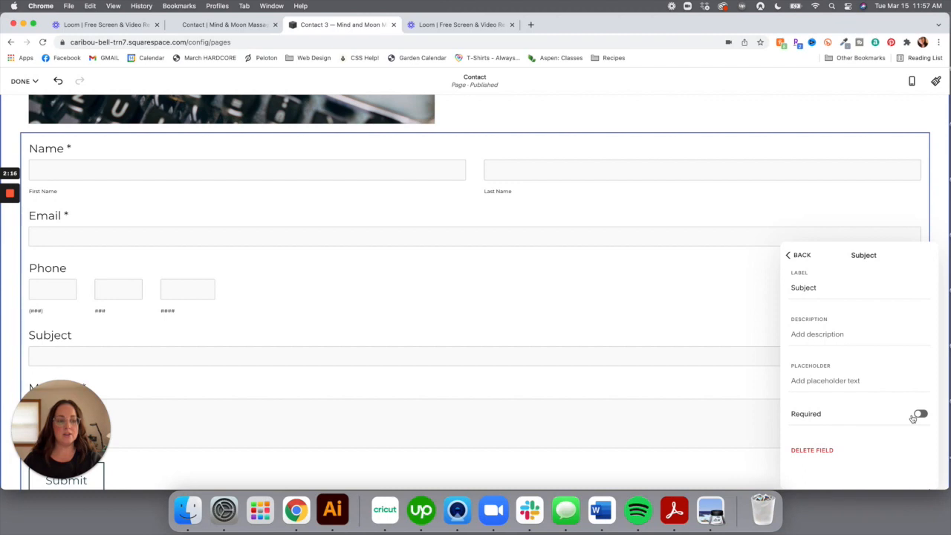
scroll(226, 335, down, 2)
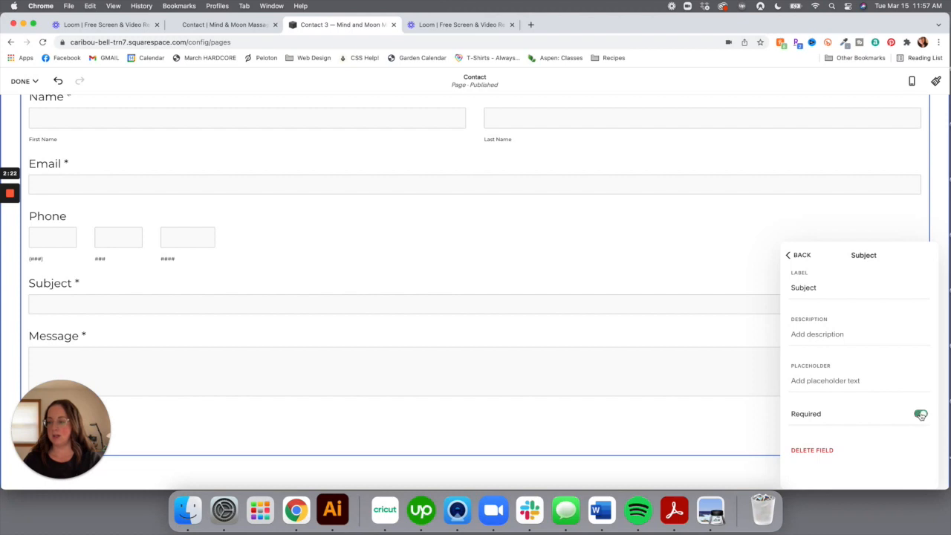
click(800, 255)
click(834, 325)
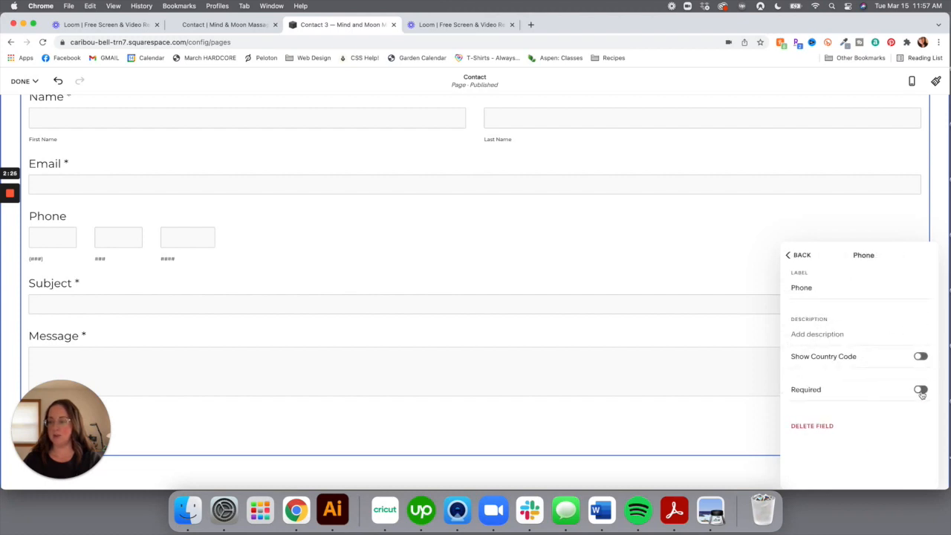
click(802, 255)
click(795, 256)
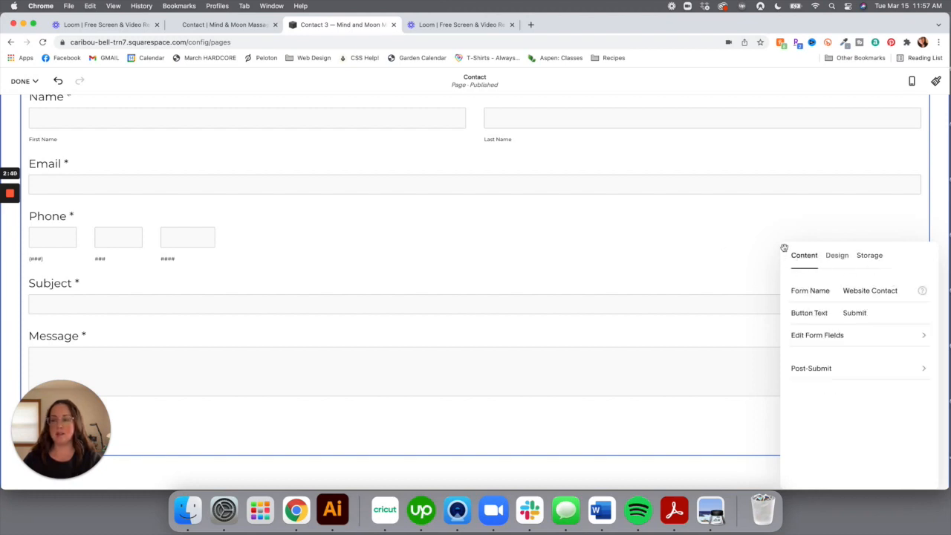
Review the form's storage settings: email for submissions, with Google reCAPTCHA left off
click(872, 257)
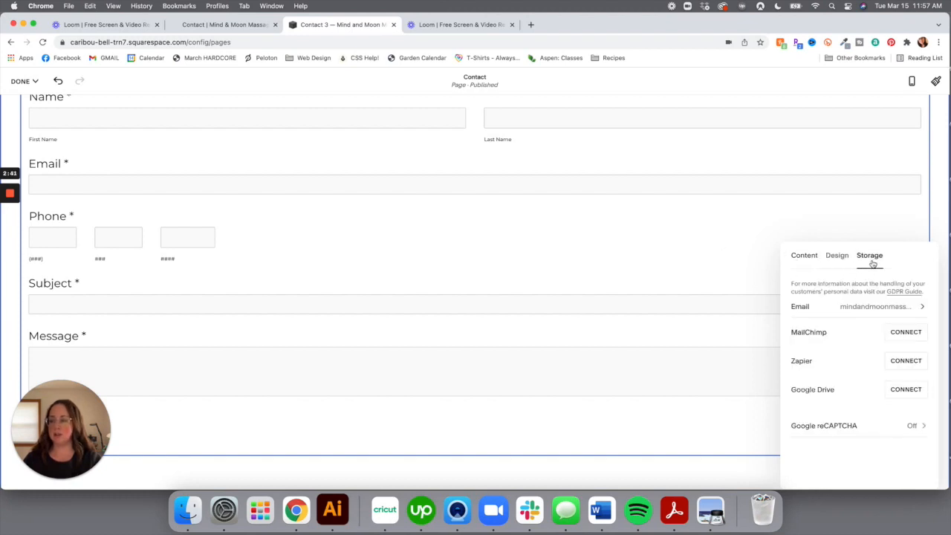
click(819, 312)
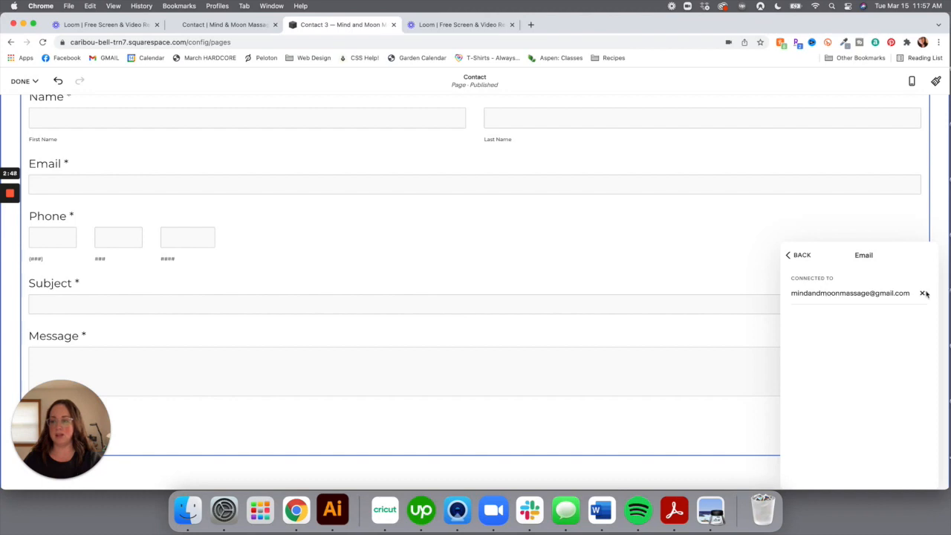
click(789, 256)
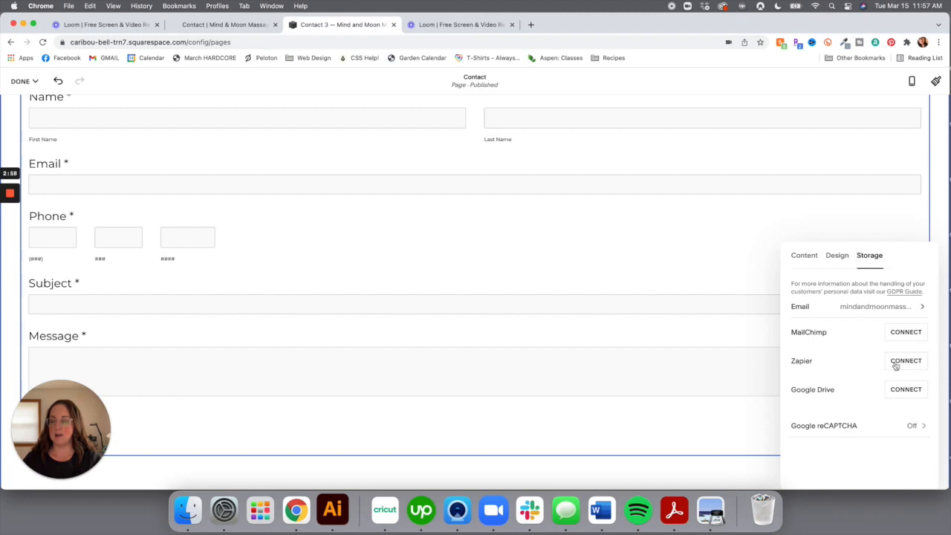
click(884, 428)
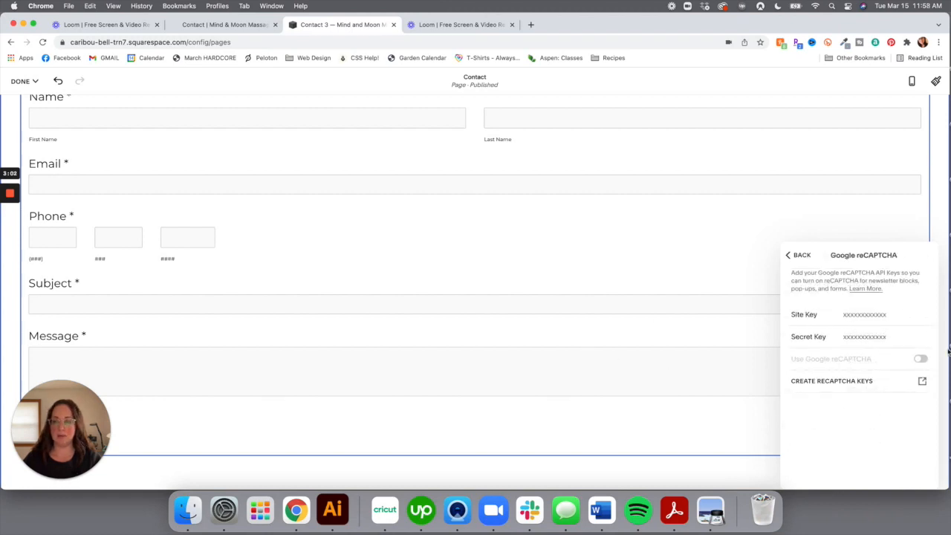
click(800, 255)
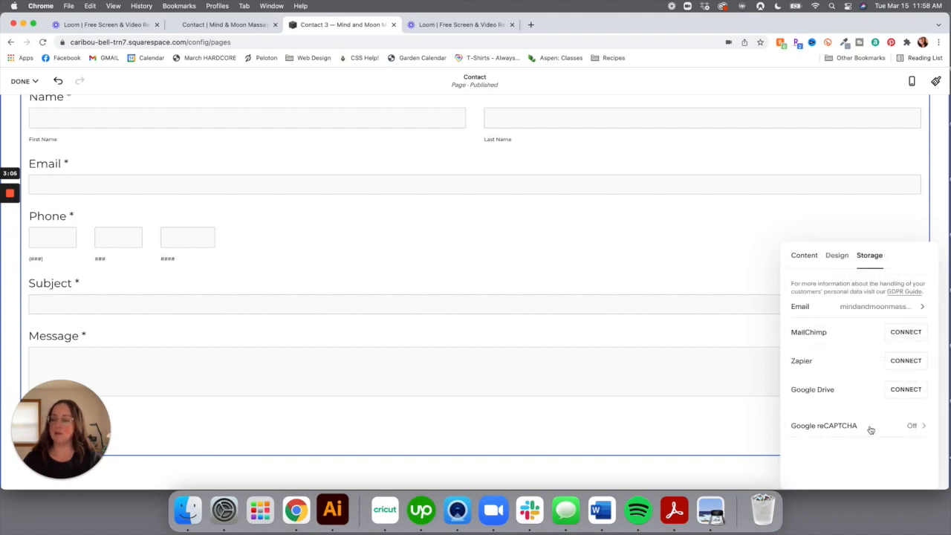
scroll(356, 267, up, 3)
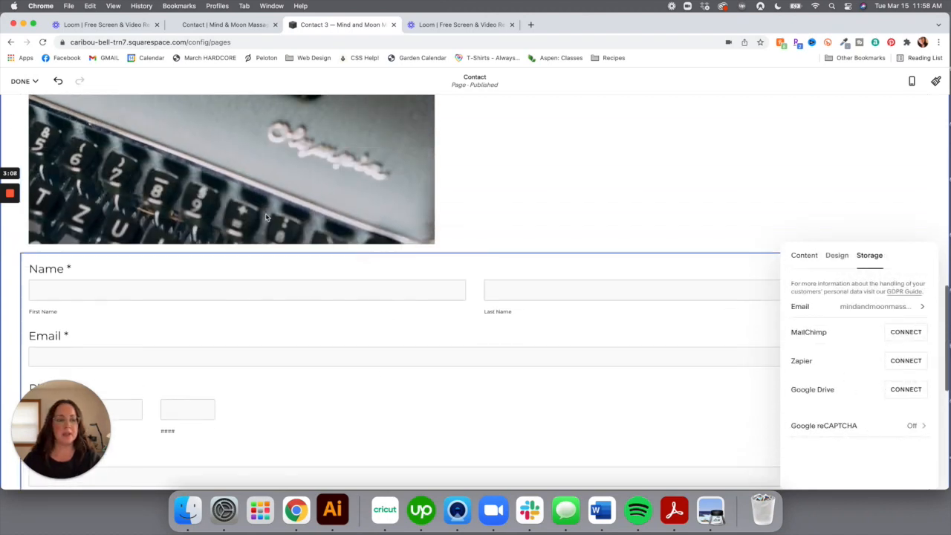
click(26, 81)
Save the Contact page edits, scroll through the published page, and reopen it for editing
click(31, 97)
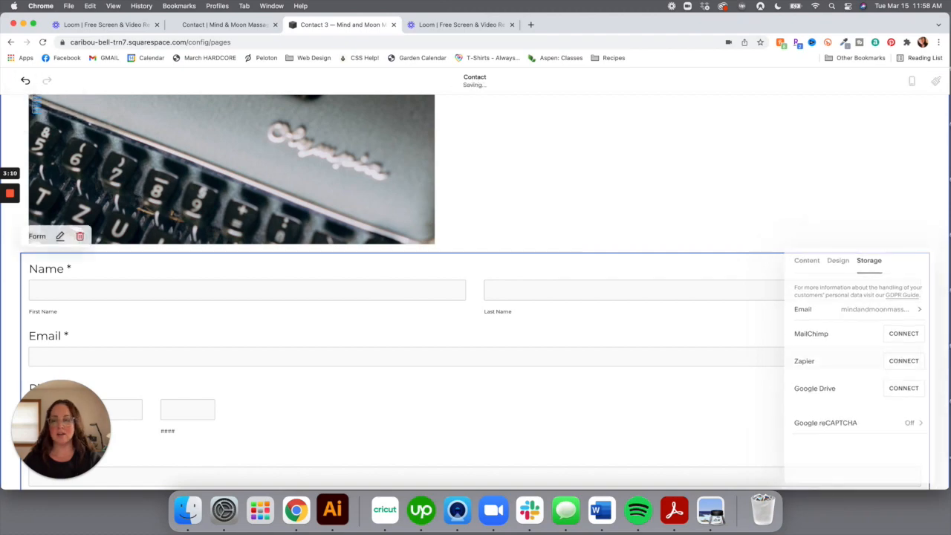
scroll(513, 283, down, 3)
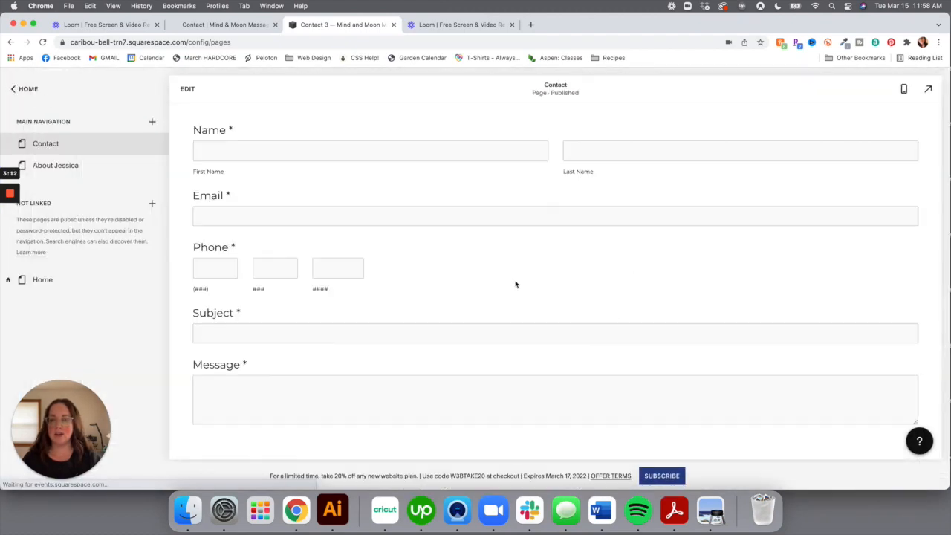
scroll(516, 285, up, 5)
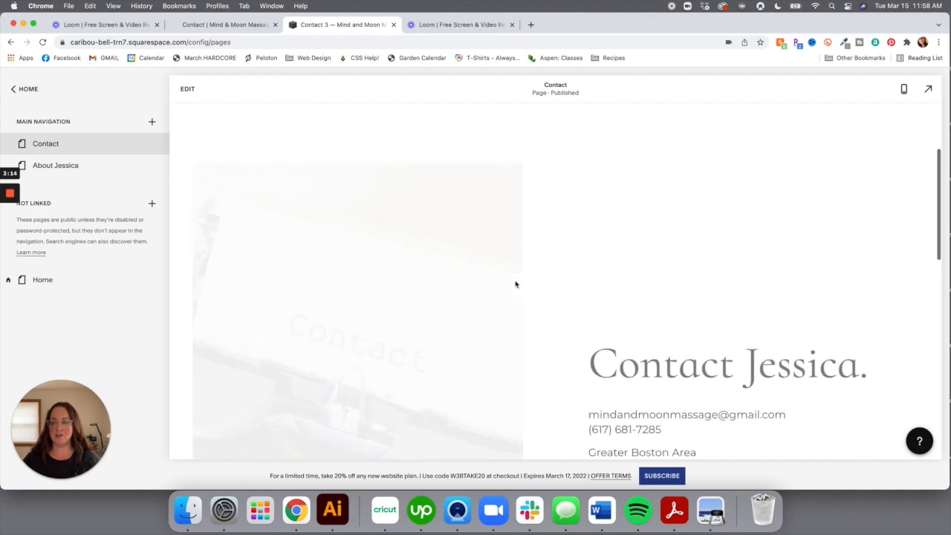
scroll(515, 285, down, 3)
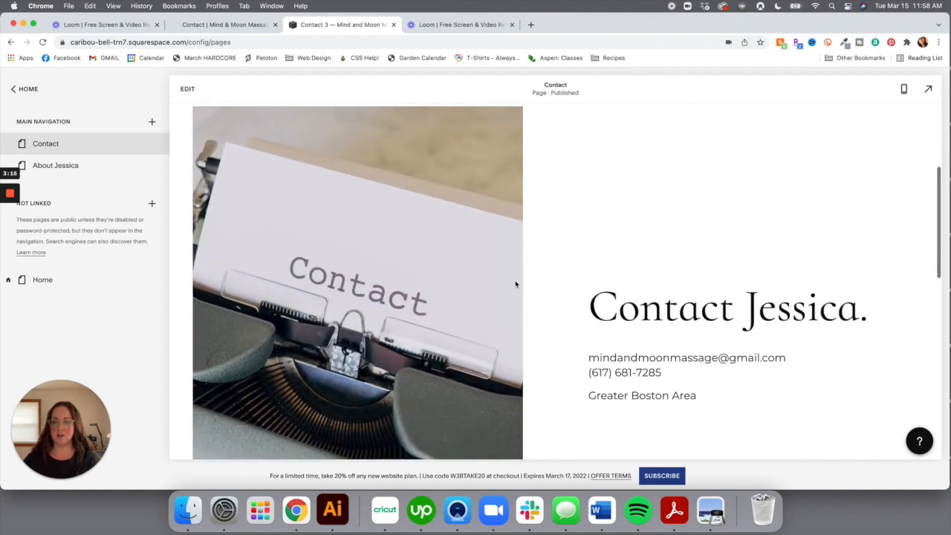
scroll(516, 285, down, 3)
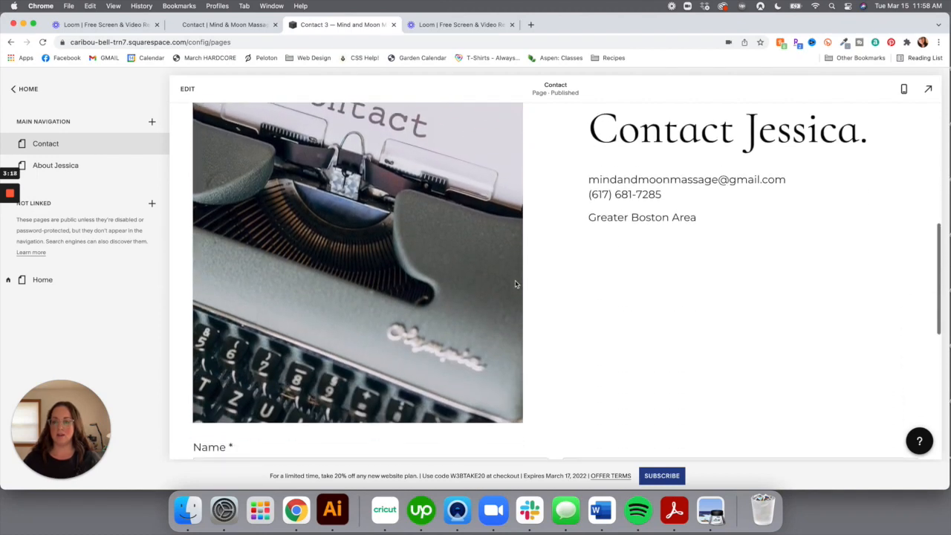
scroll(669, 232, down, 10)
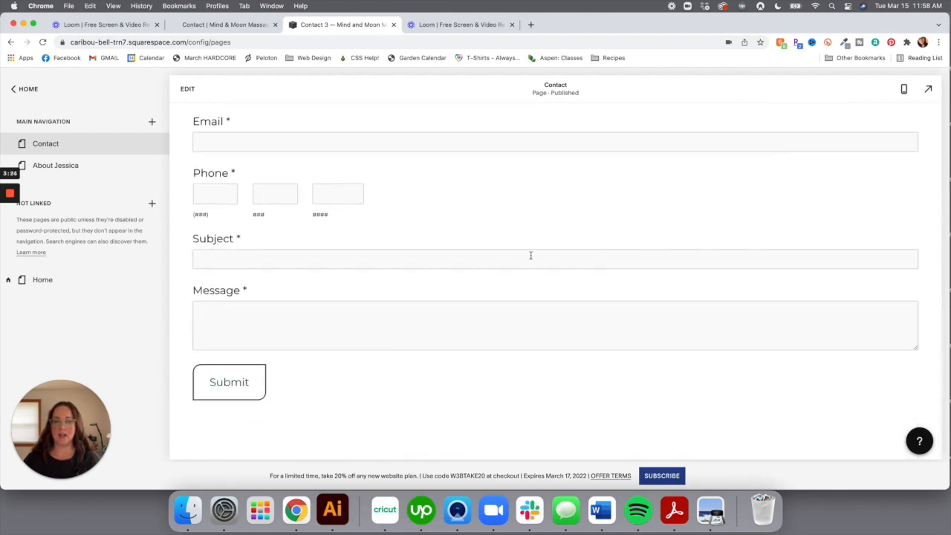
scroll(530, 255, up, 5)
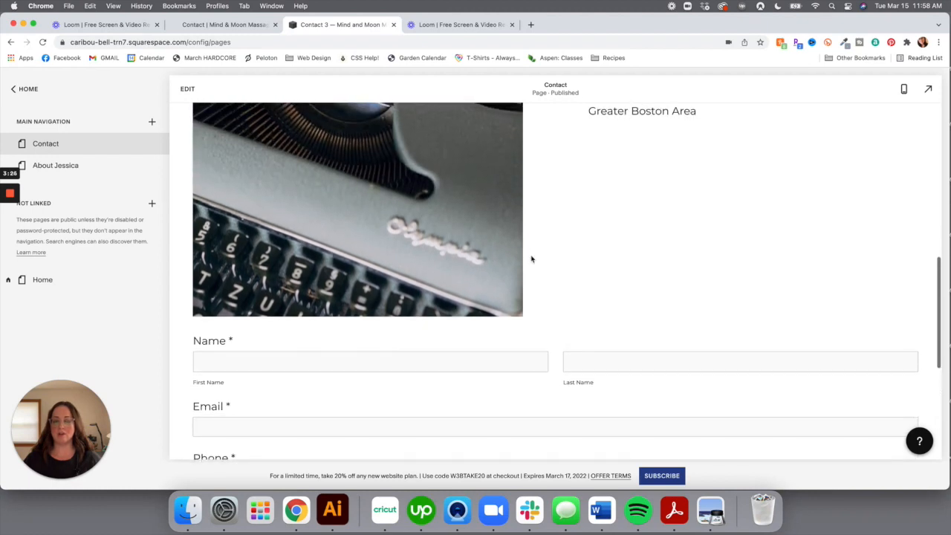
scroll(630, 276, up, 1)
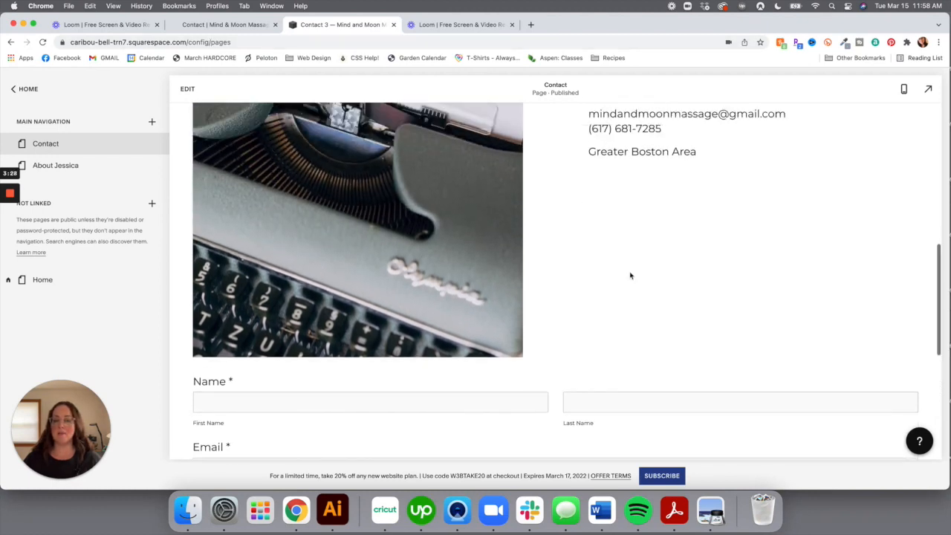
click(187, 90)
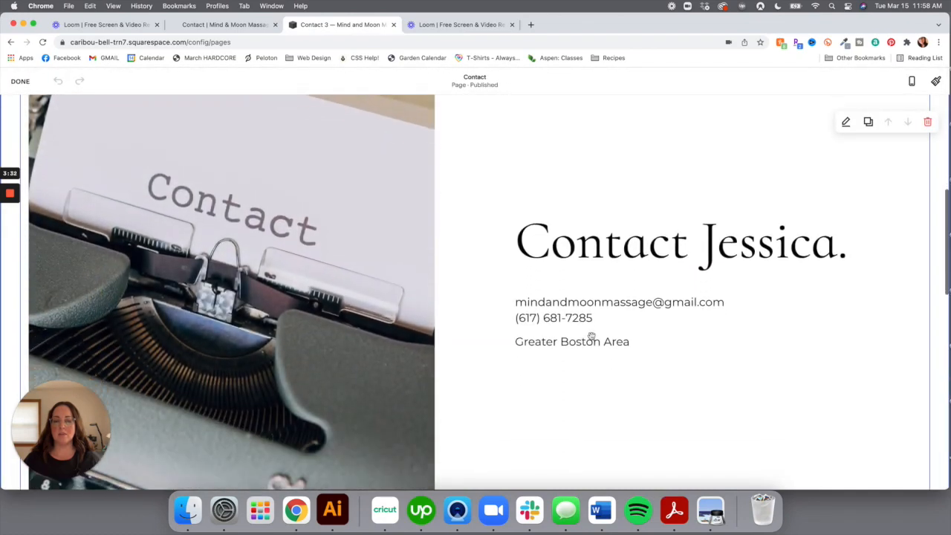
Insert a Line divider block above the contact form
scroll(591, 336, down, 10)
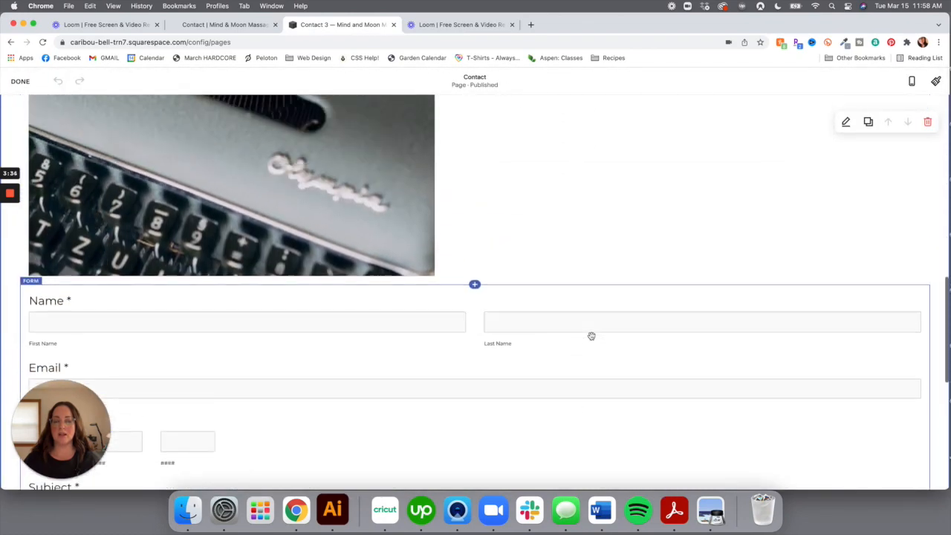
scroll(592, 336, up, 5)
scroll(590, 336, down, 2)
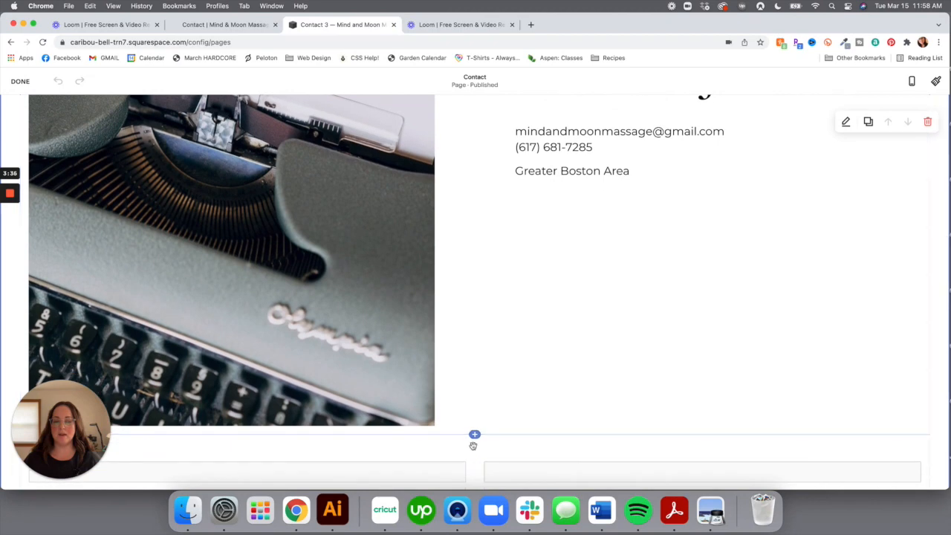
click(476, 436)
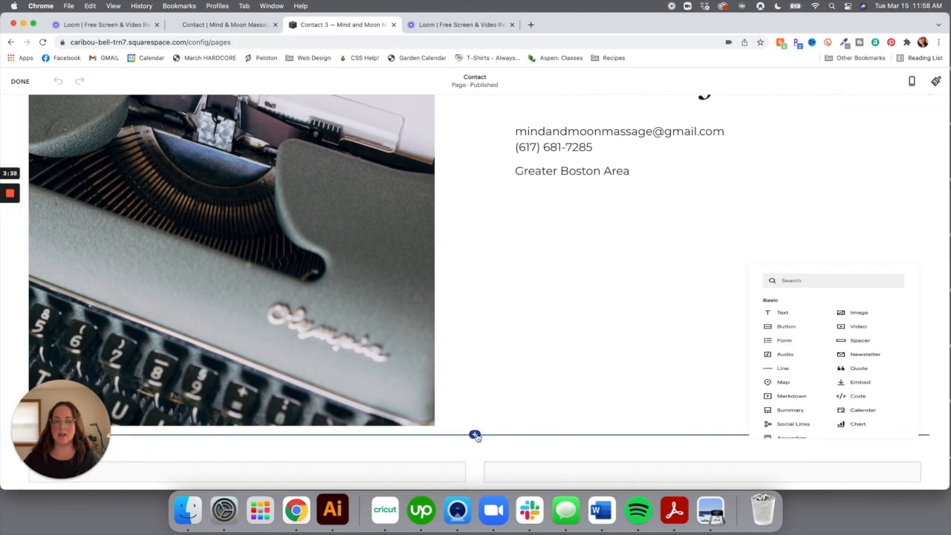
click(790, 377)
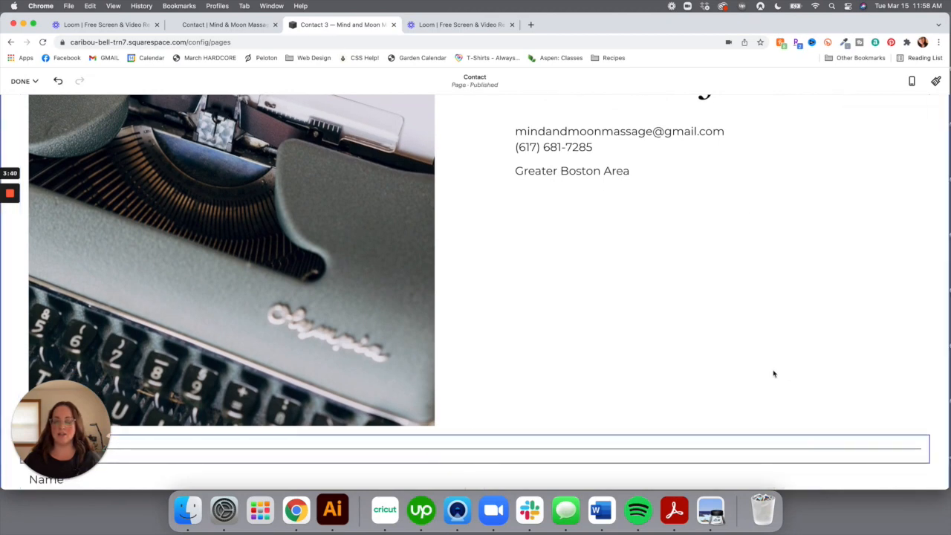
scroll(716, 366, down, 4)
scroll(715, 366, up, 10)
scroll(716, 366, up, 1)
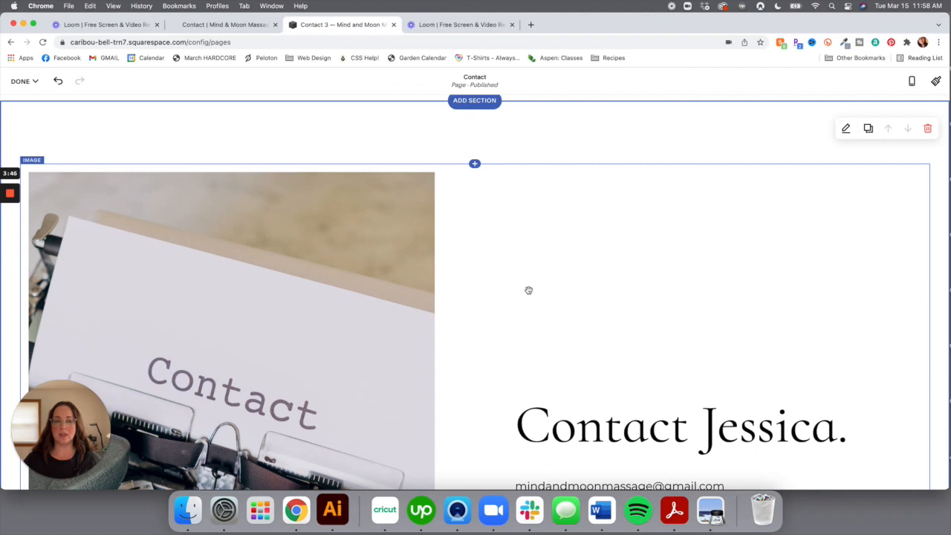
scroll(423, 224, up, 2)
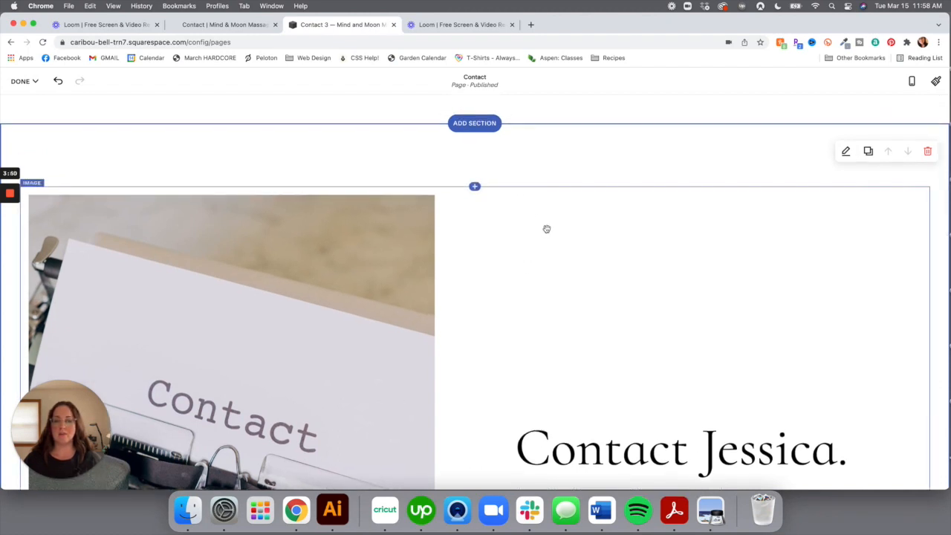
Add two Spacer blocks above the typewriter image
click(475, 186)
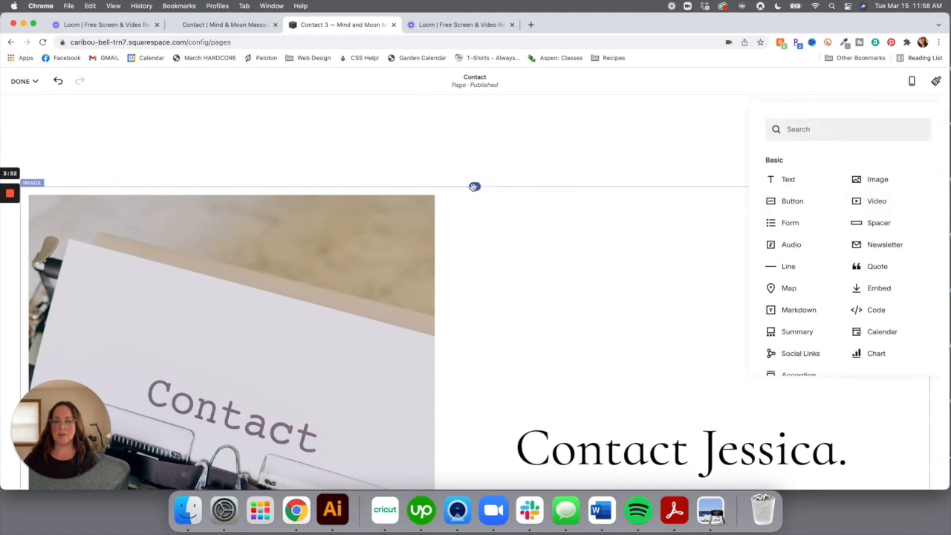
click(879, 223)
click(538, 263)
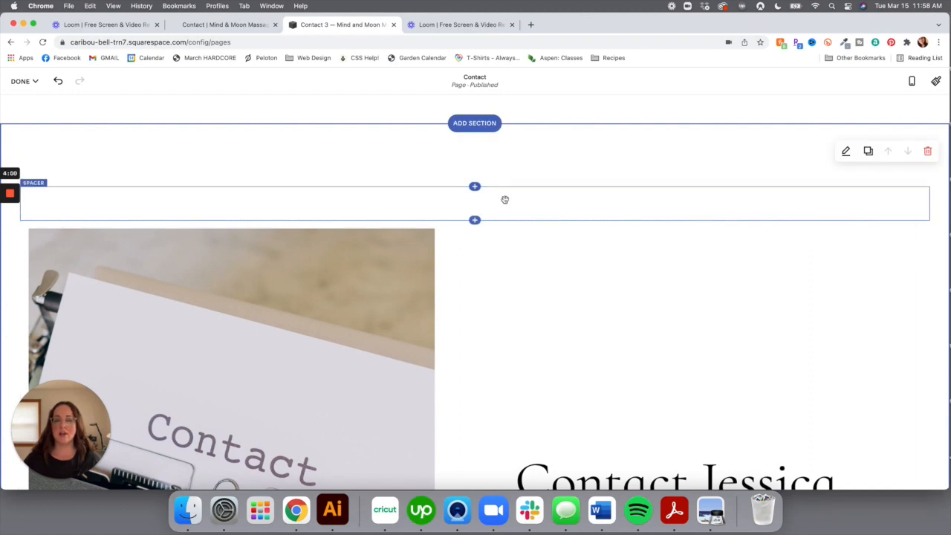
click(474, 187)
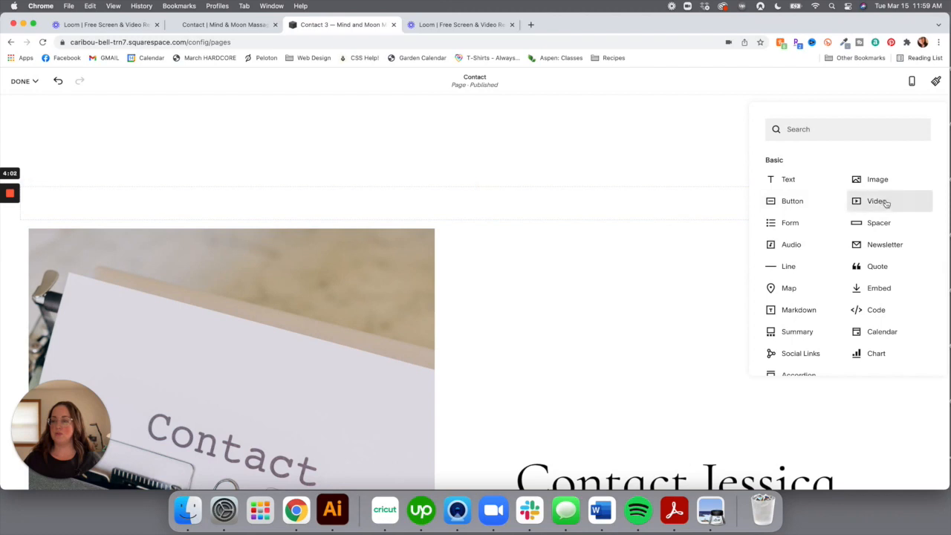
click(876, 223)
click(550, 277)
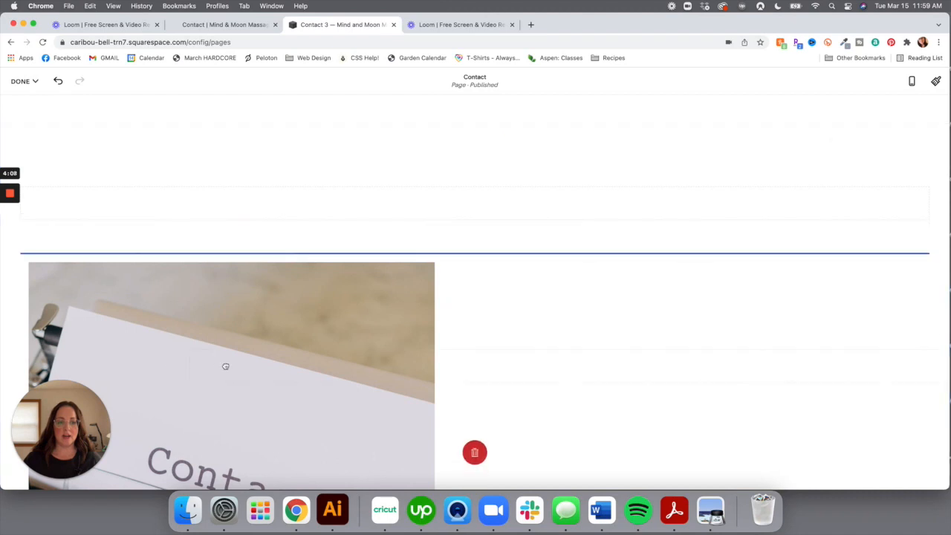
scroll(257, 296, down, 1)
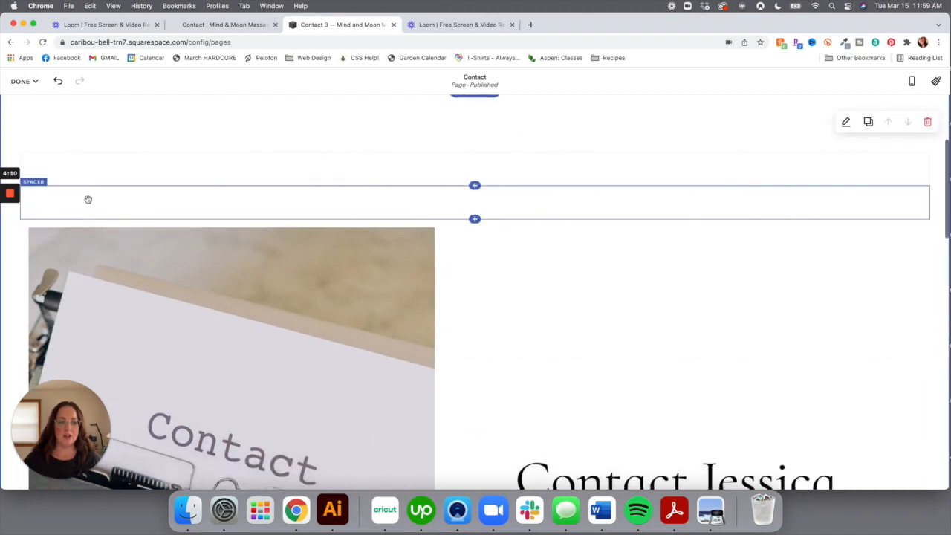
Place a spacer to the left of the typewriter image and resize its column
drag(87, 199, 29, 277)
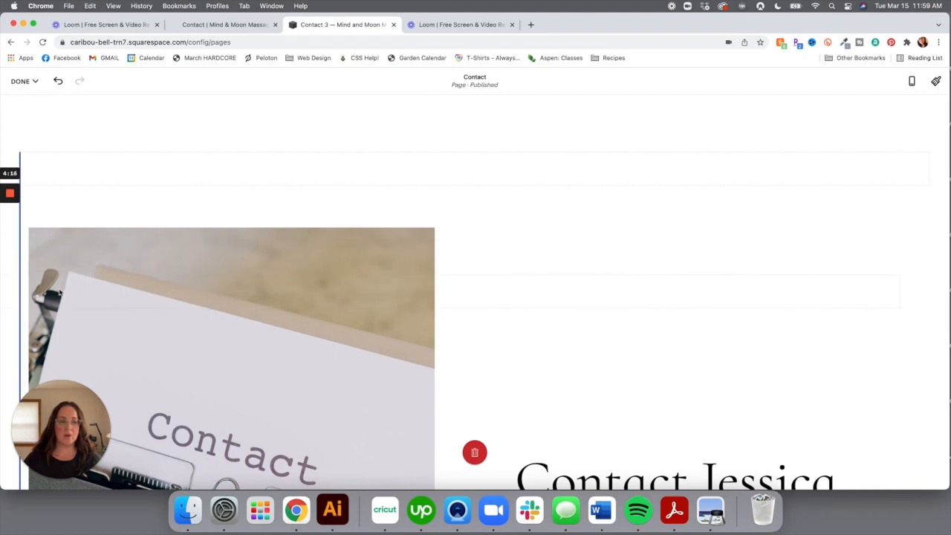
drag(64, 293, 49, 267)
drag(123, 350, 143, 415)
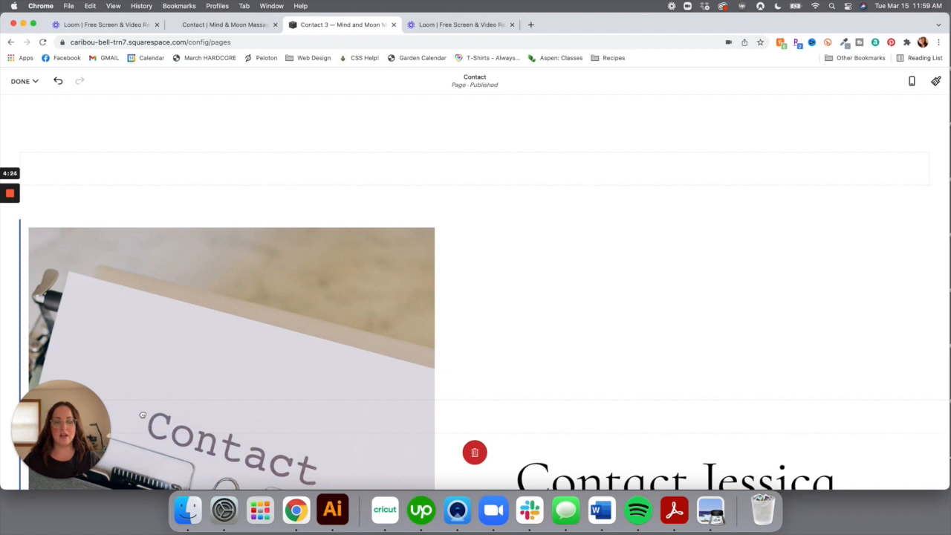
drag(143, 415, 143, 414)
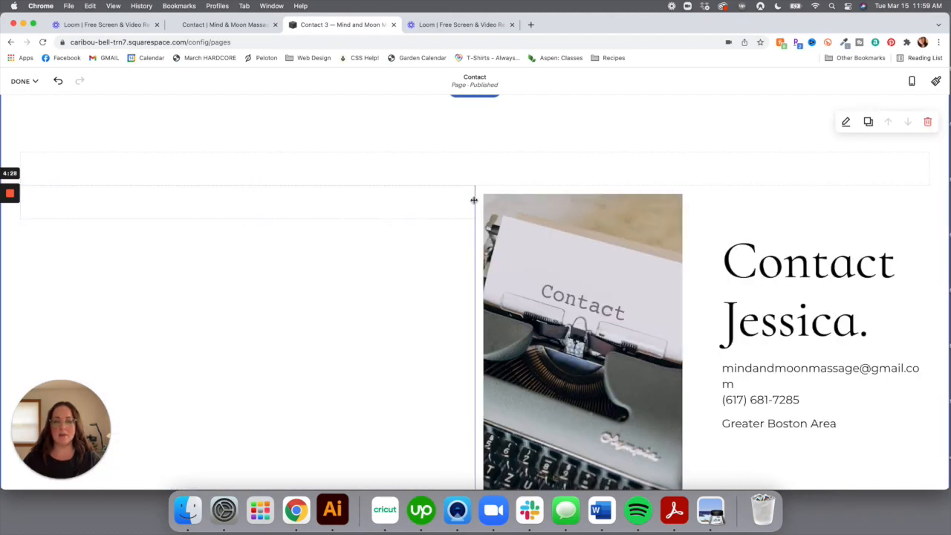
drag(473, 200, 338, 202)
drag(283, 211, 174, 205)
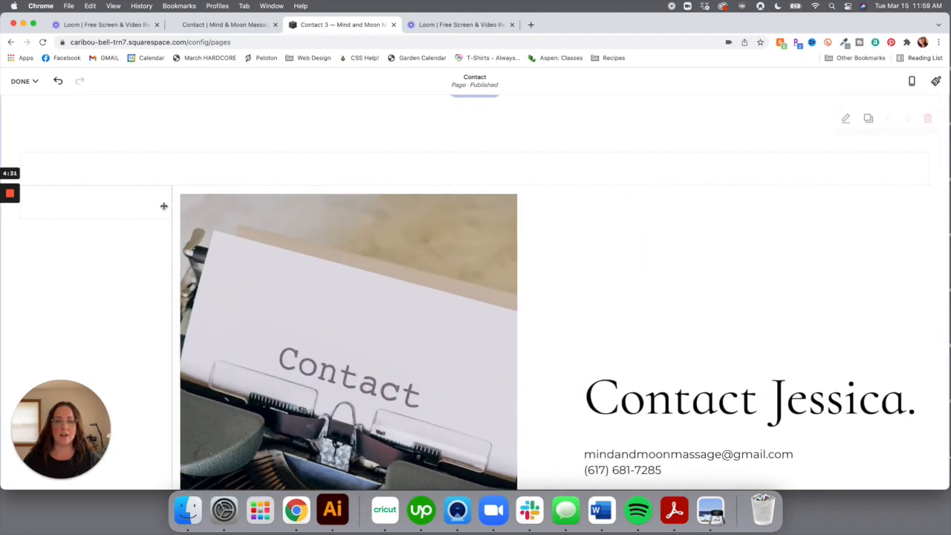
Place the other spacer right of the contact text and adjust widths to centre the content
drag(677, 169, 939, 273)
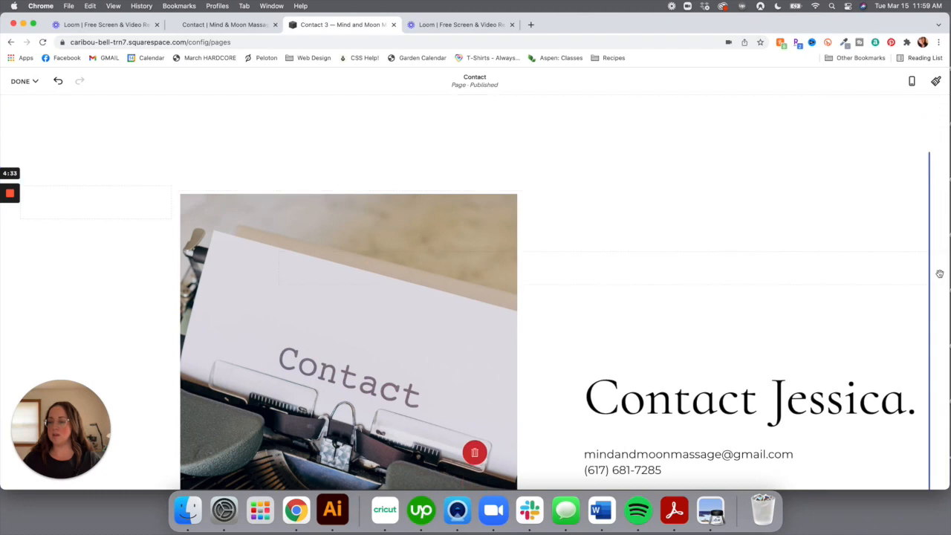
drag(863, 318, 849, 319)
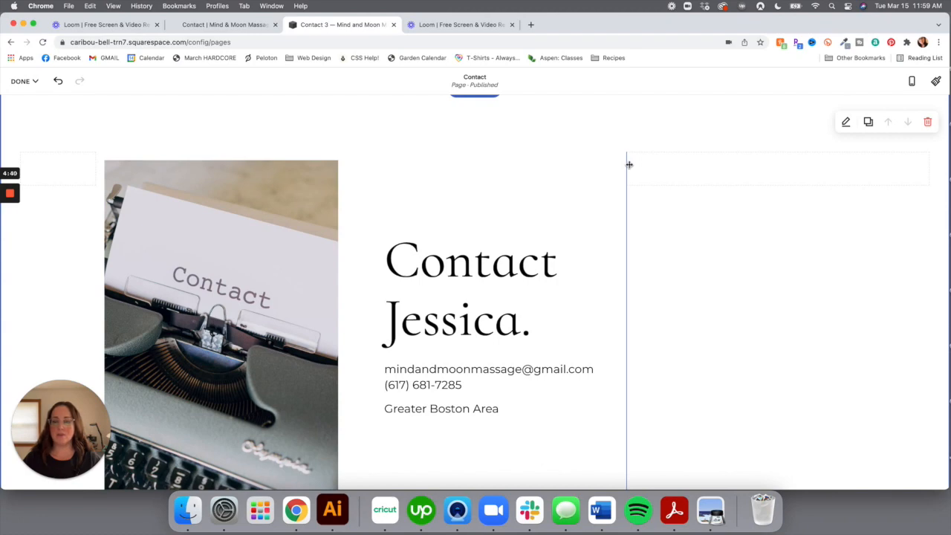
drag(629, 165, 756, 175)
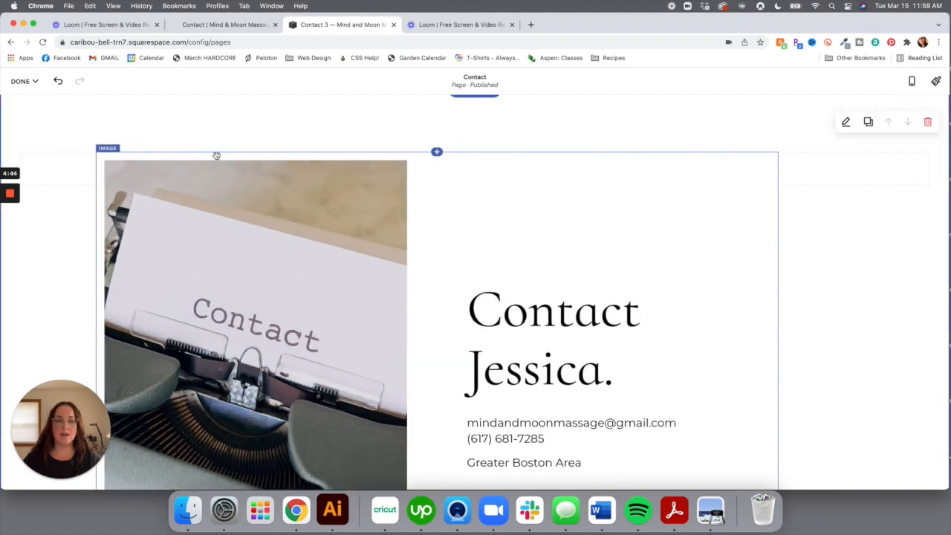
drag(98, 164, 157, 169)
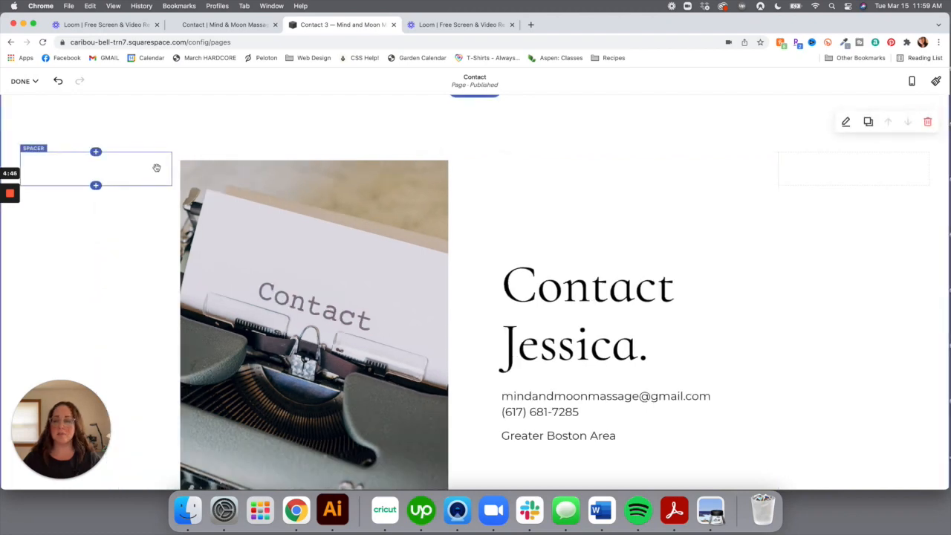
drag(751, 173, 739, 171)
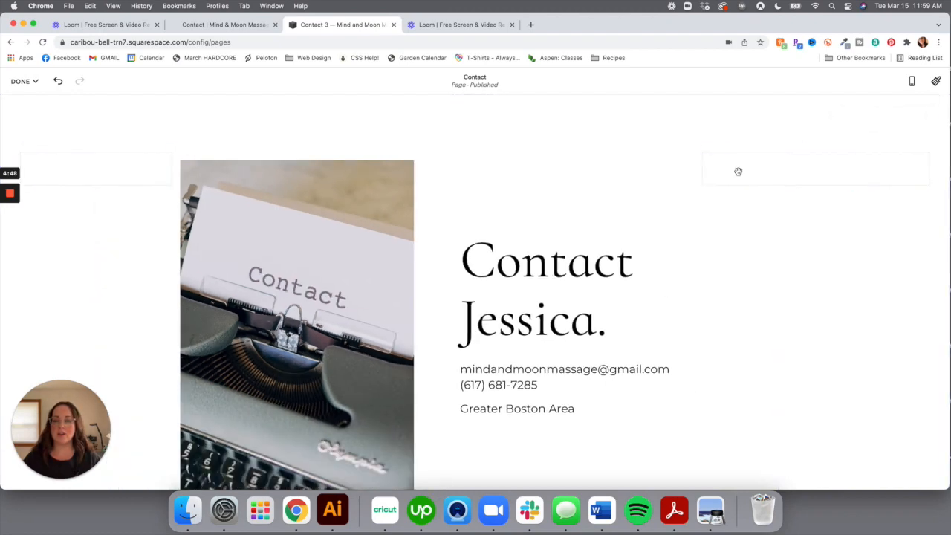
drag(175, 166, 211, 164)
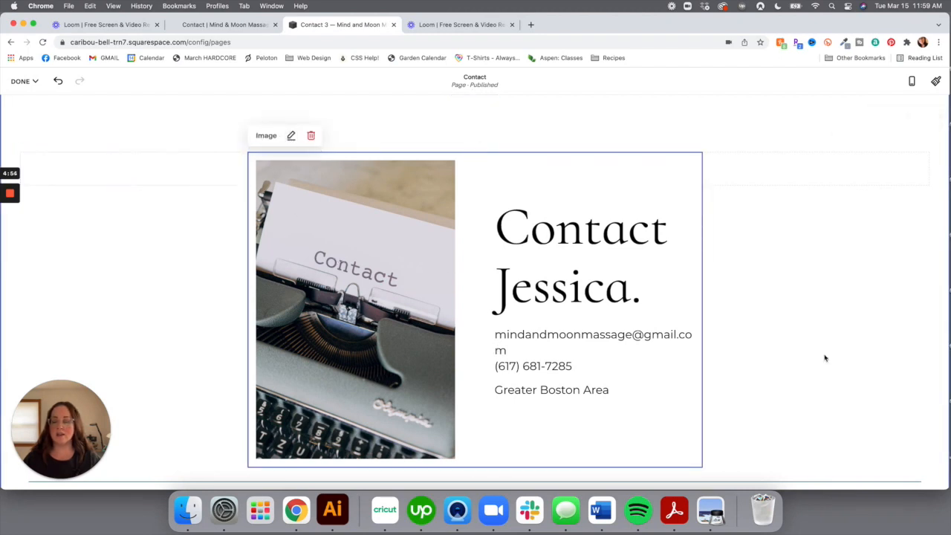
scroll(888, 384, down, 2)
scroll(888, 384, up, 5)
scroll(888, 385, down, 3)
scroll(888, 384, down, 2)
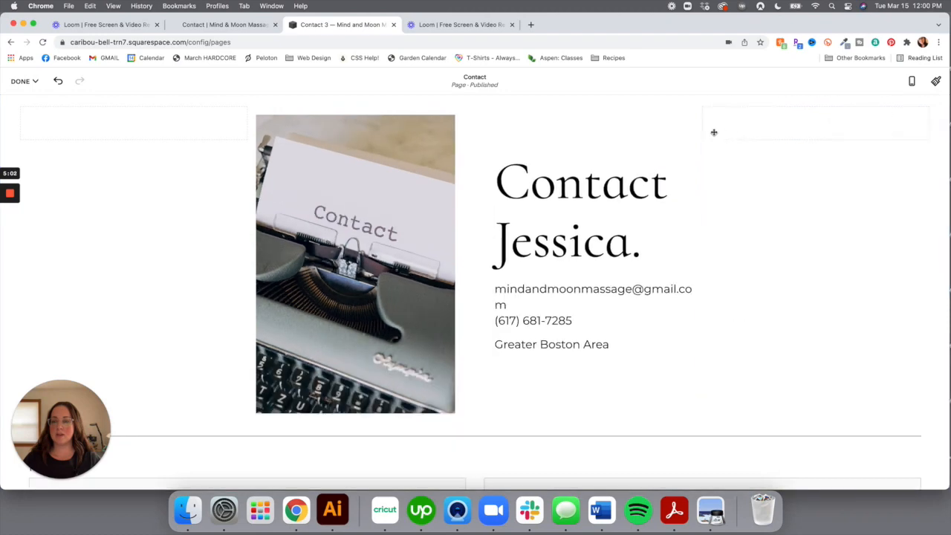
drag(715, 132, 735, 132)
Set the contact heading to Heading 3 and delete its trailing period
click(587, 180)
click(520, 127)
click(535, 214)
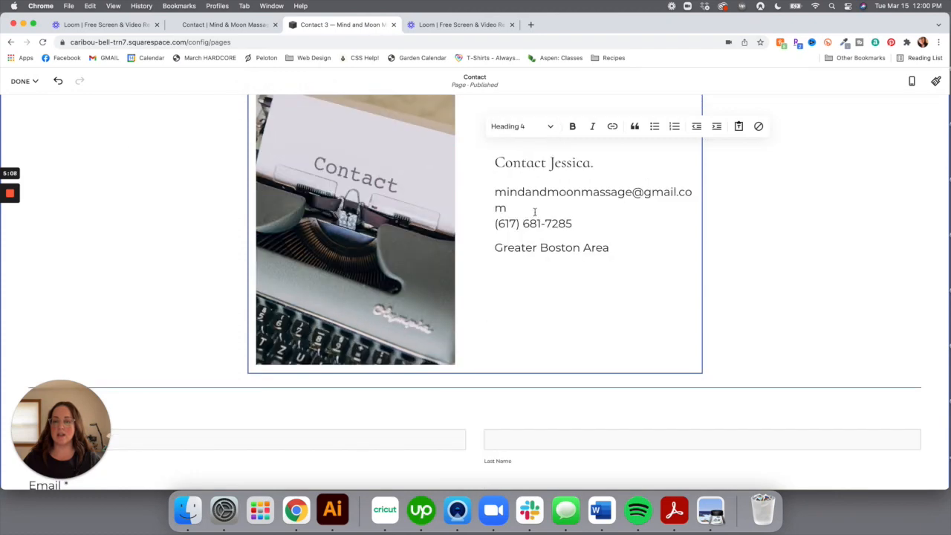
click(524, 126)
click(529, 194)
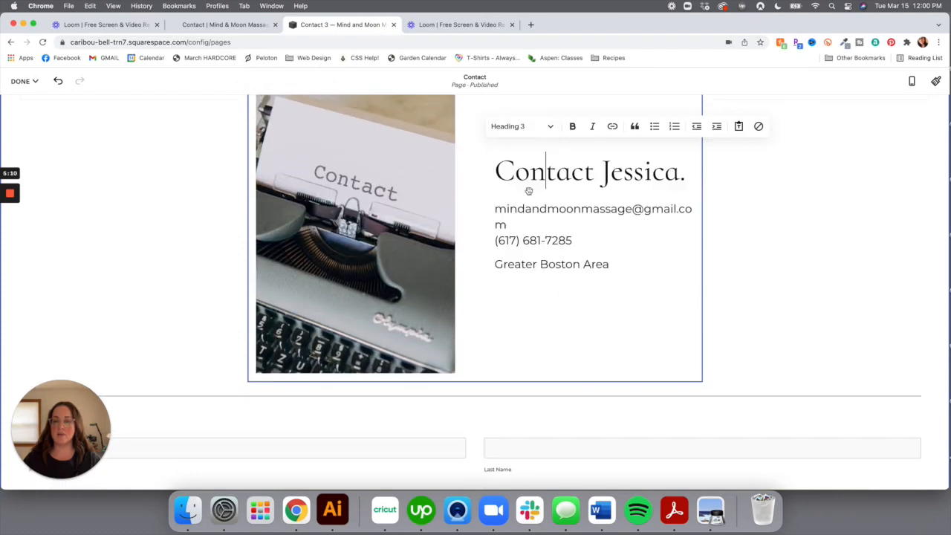
click(788, 322)
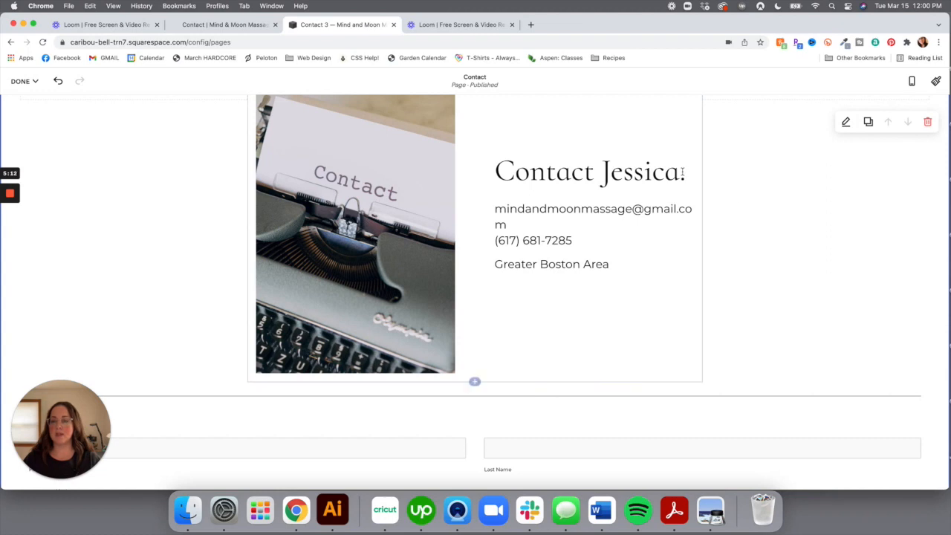
click(688, 173)
key(BackSpace)
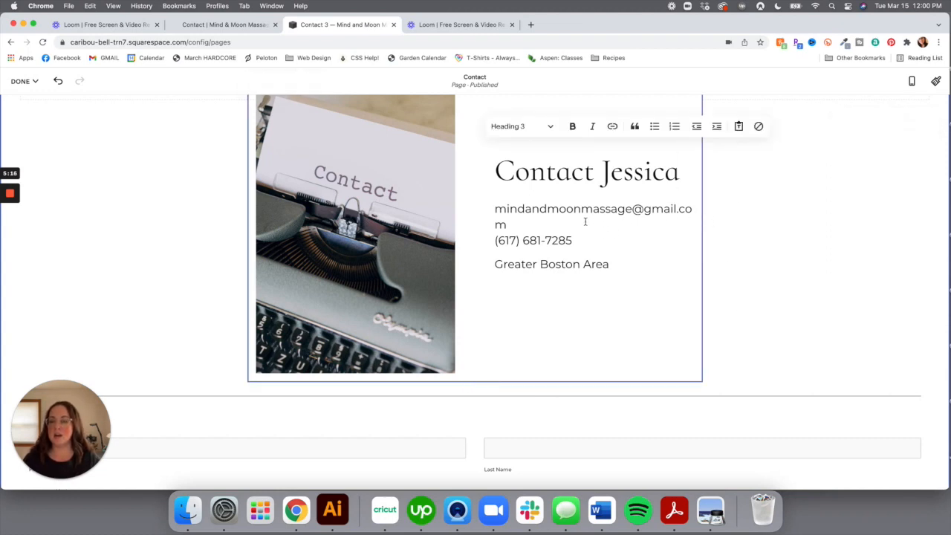
Keep the email and phone lines at Paragraph 2 style
click(508, 225)
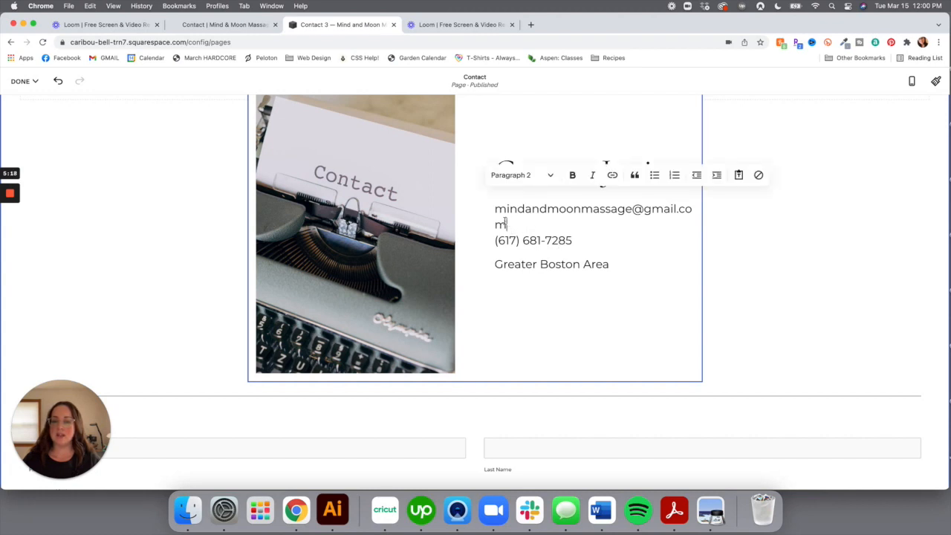
drag(508, 224, 494, 209)
click(519, 182)
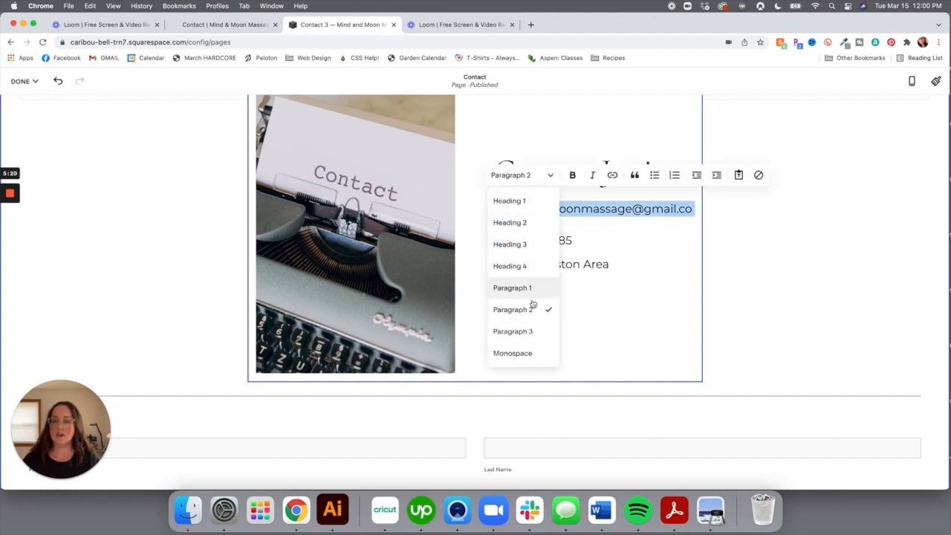
click(525, 331)
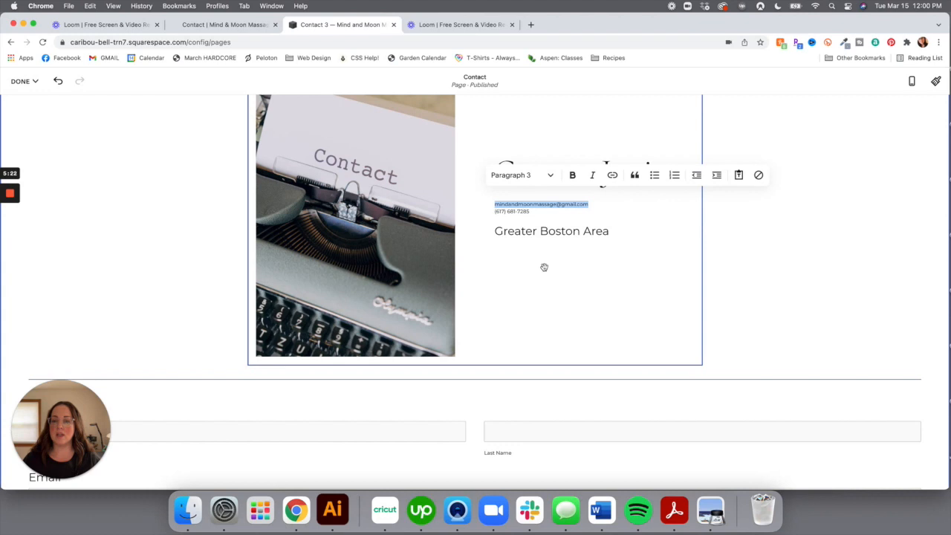
click(546, 175)
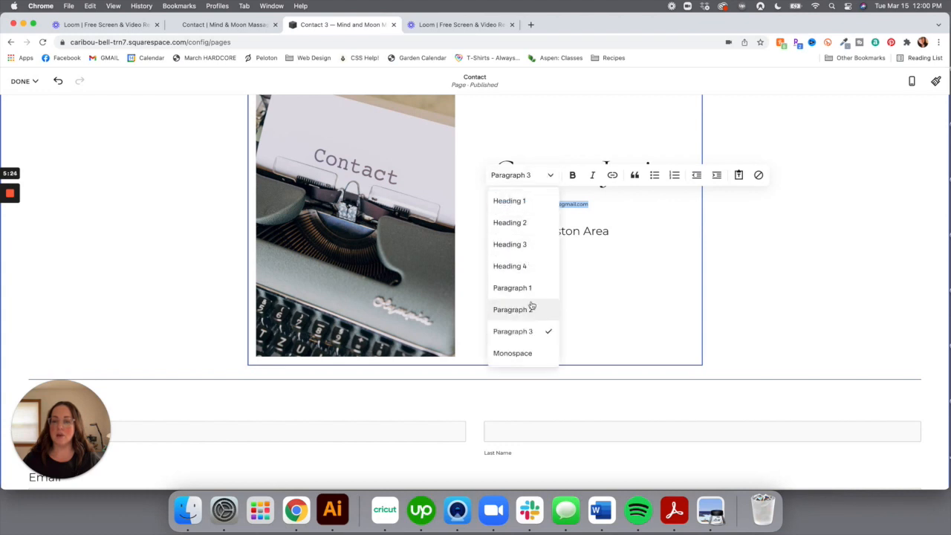
click(531, 305)
click(730, 304)
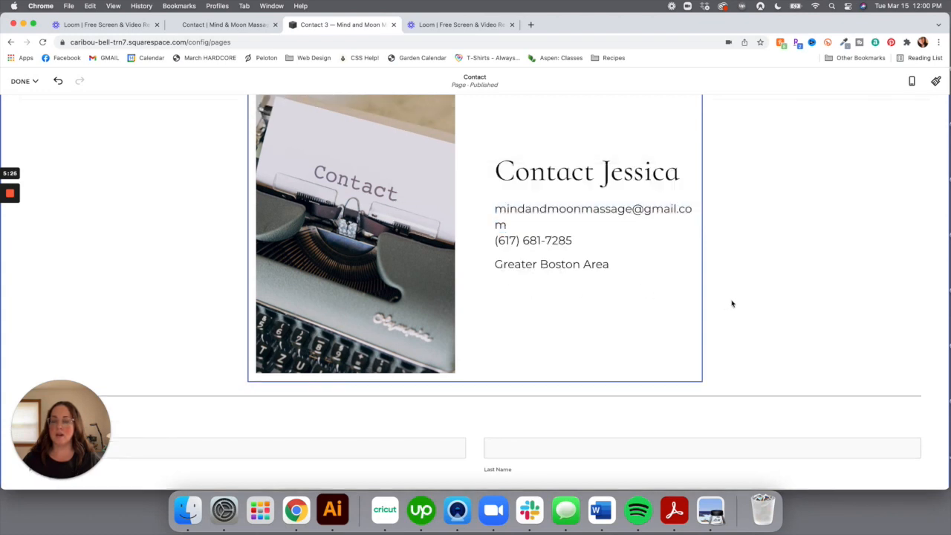
scroll(739, 258, up, 2)
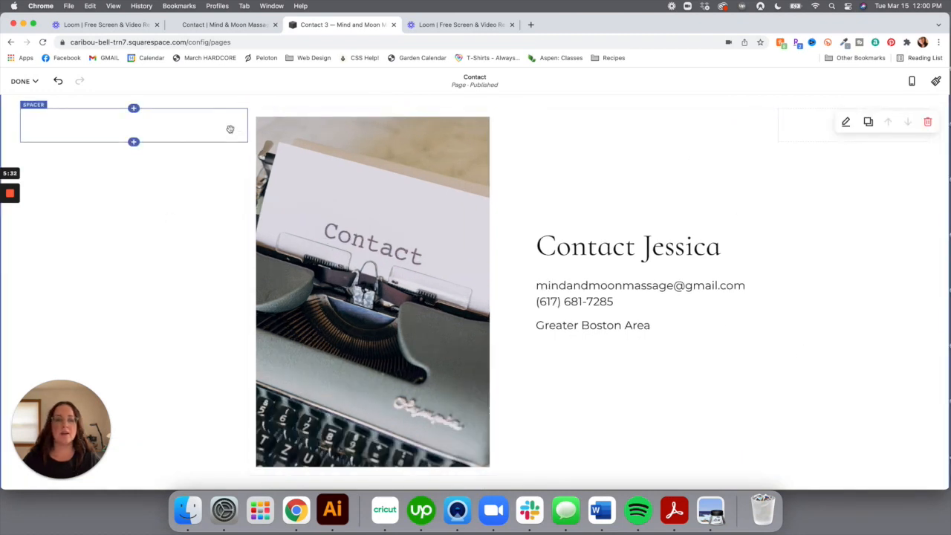
Narrow the left spacer so the typewriter image grows wider
drag(246, 123, 182, 123)
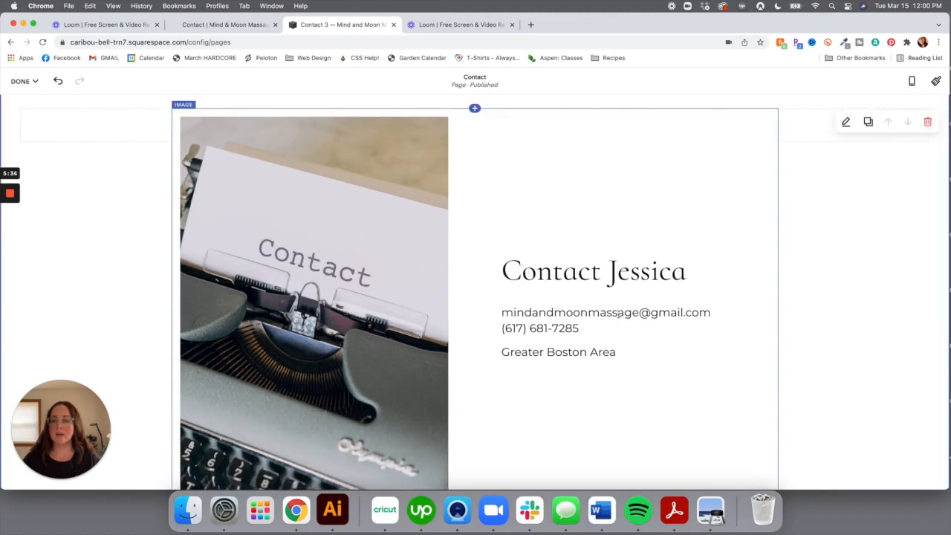
scroll(844, 368, down, 5)
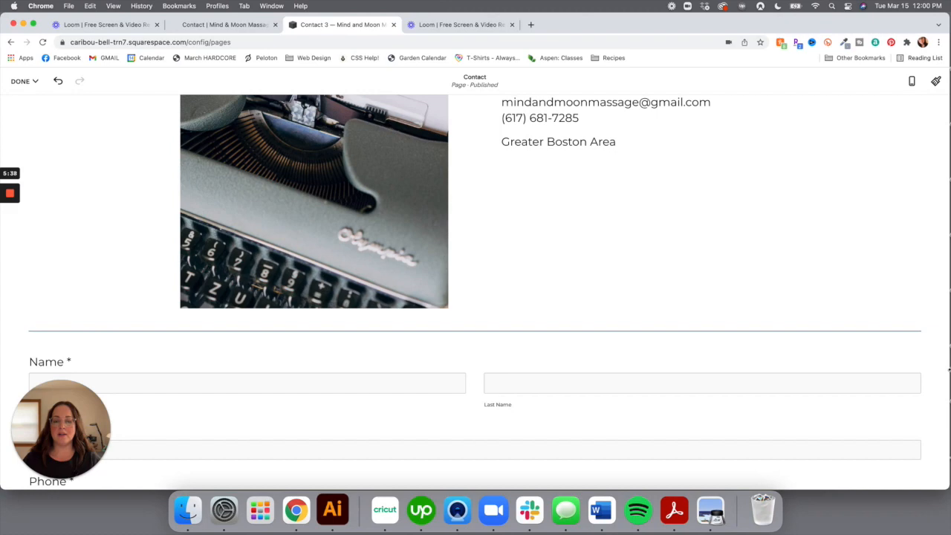
scroll(828, 314, down, 10)
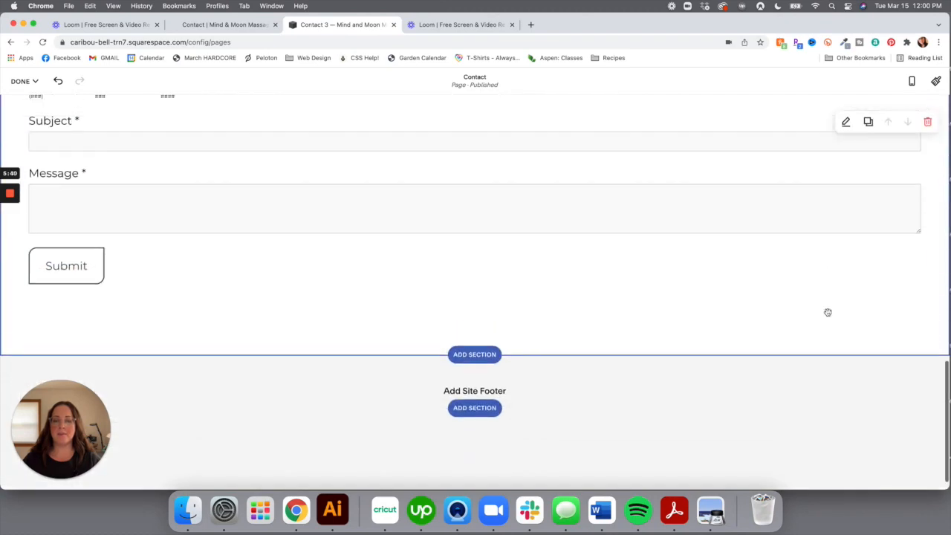
scroll(827, 312, up, 10)
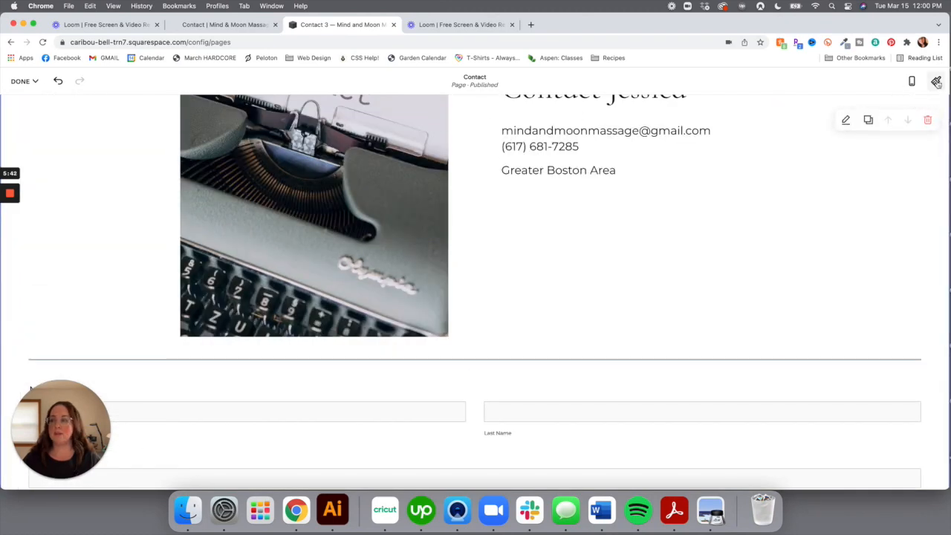
Preview the Contact page in mobile layout and scroll through it
click(913, 81)
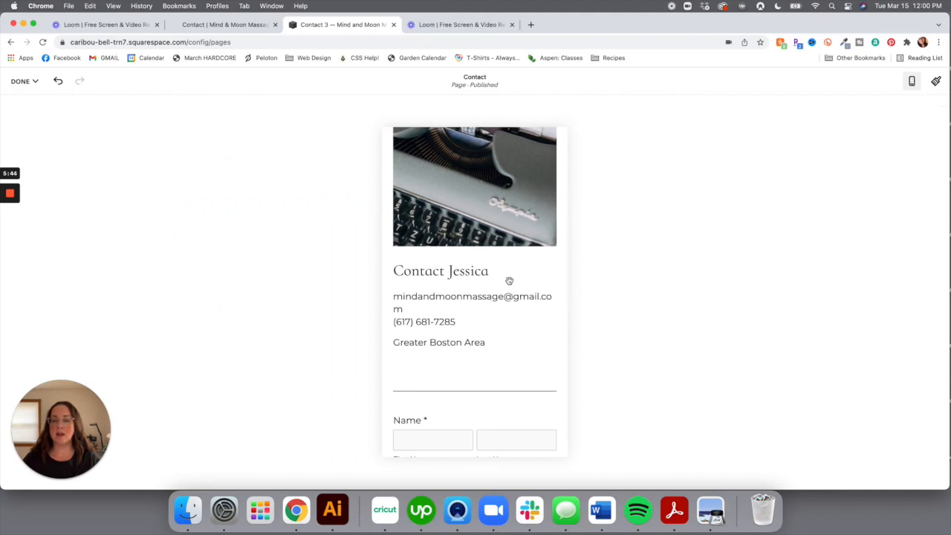
scroll(508, 278, up, 5)
scroll(489, 308, down, 4)
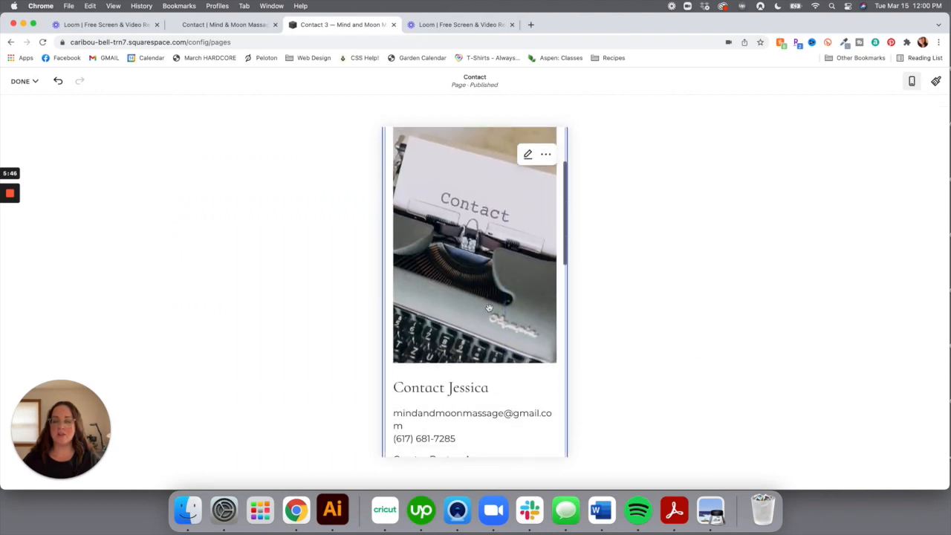
scroll(489, 308, down, 2)
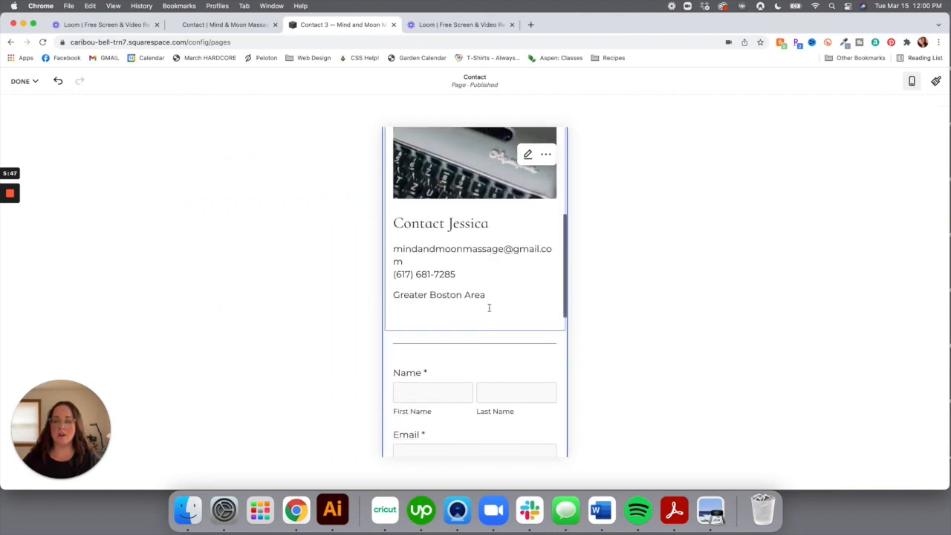
scroll(489, 307, down, 2)
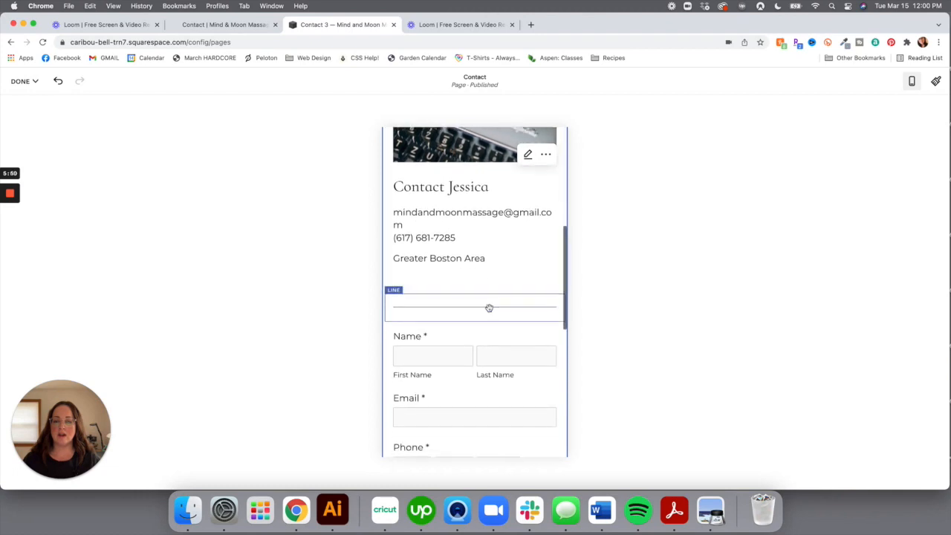
scroll(488, 307, down, 6)
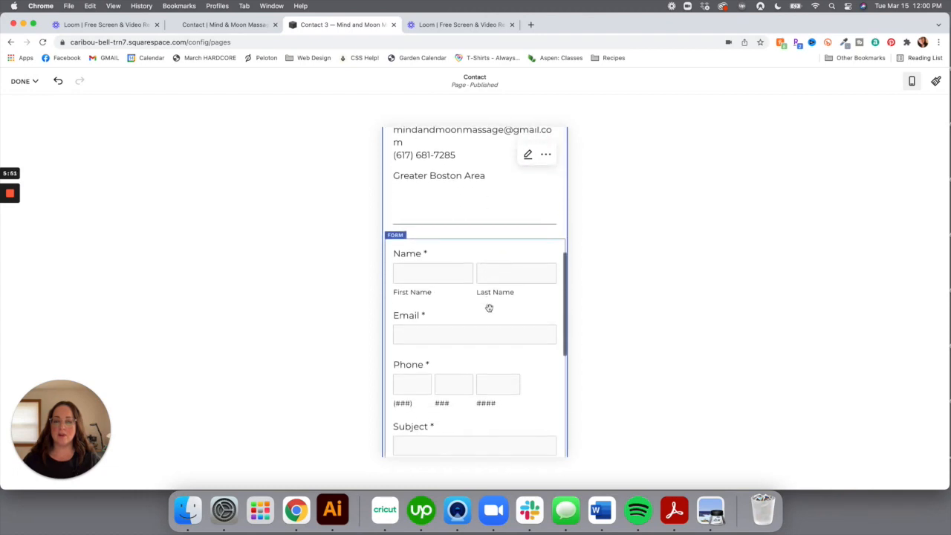
scroll(489, 307, down, 1)
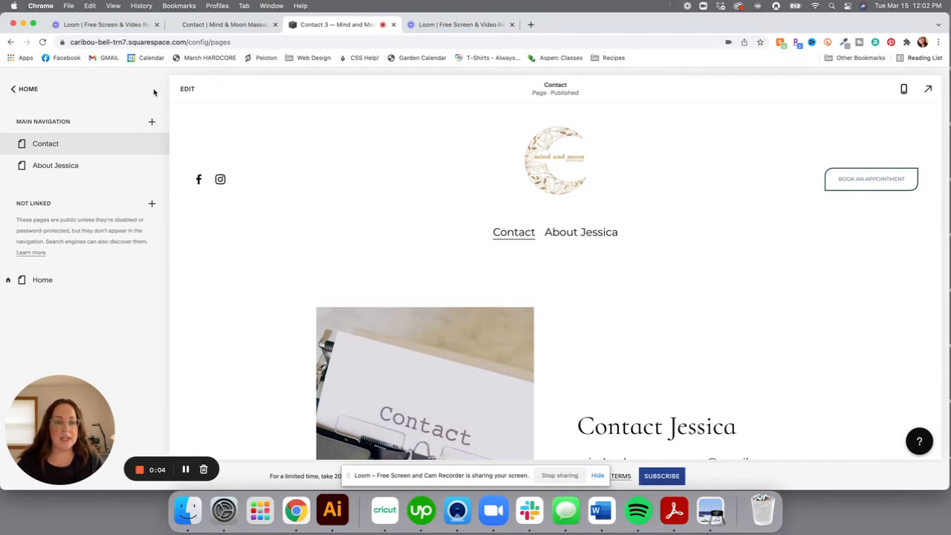
Move About Jessica above Contact in Main Navigation and open the Home page editor
click(538, 159)
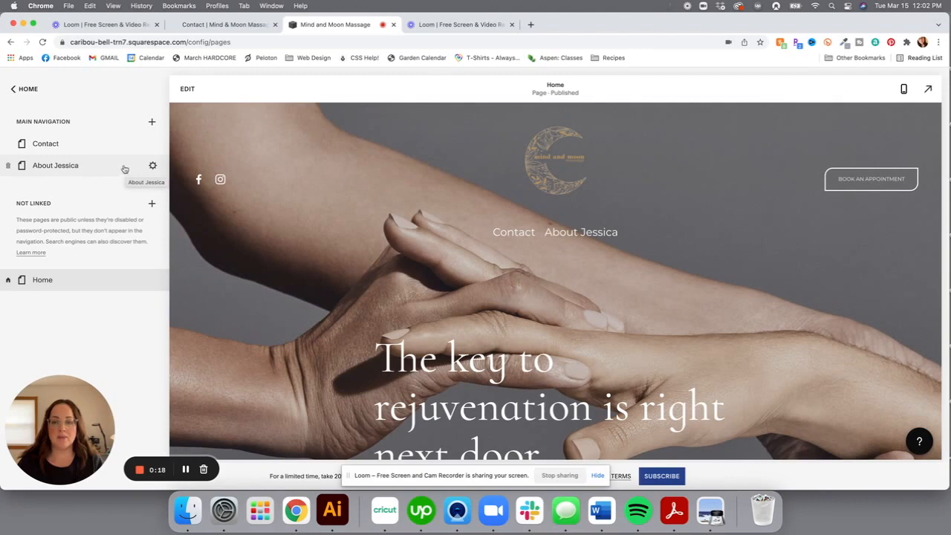
drag(114, 167, 118, 145)
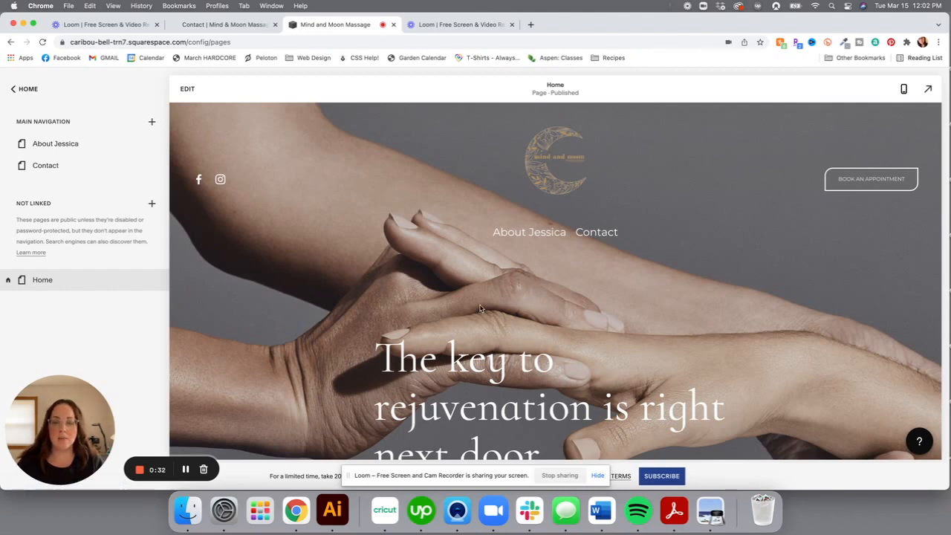
scroll(479, 309, down, 10)
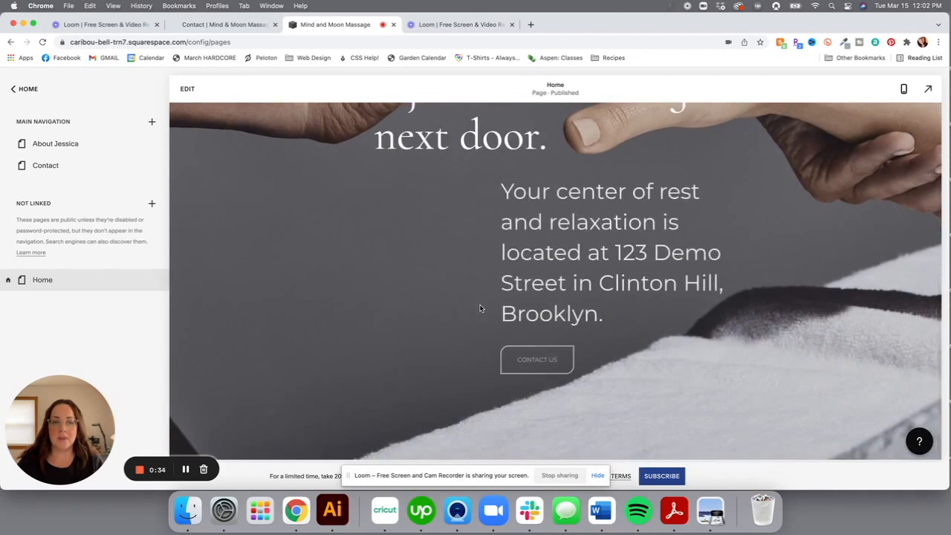
click(181, 87)
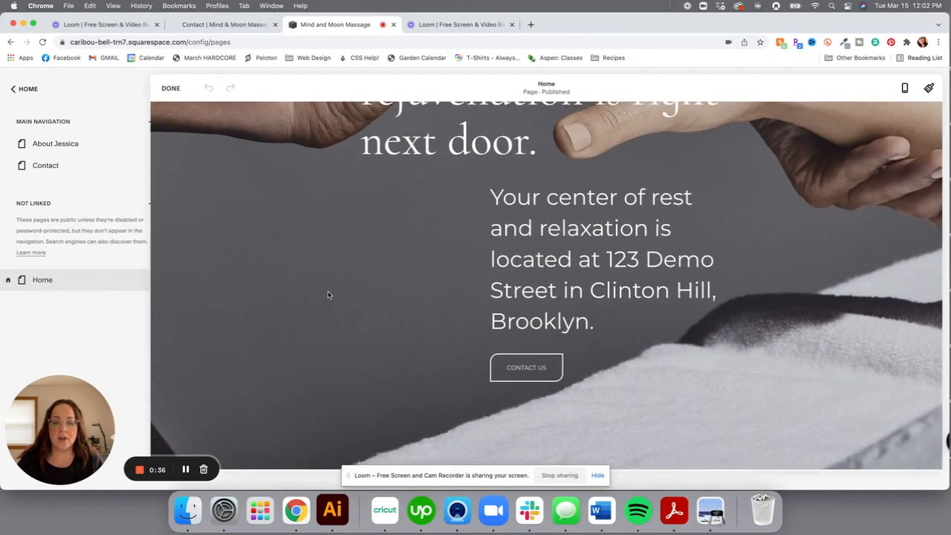
scroll(329, 295, down, 4)
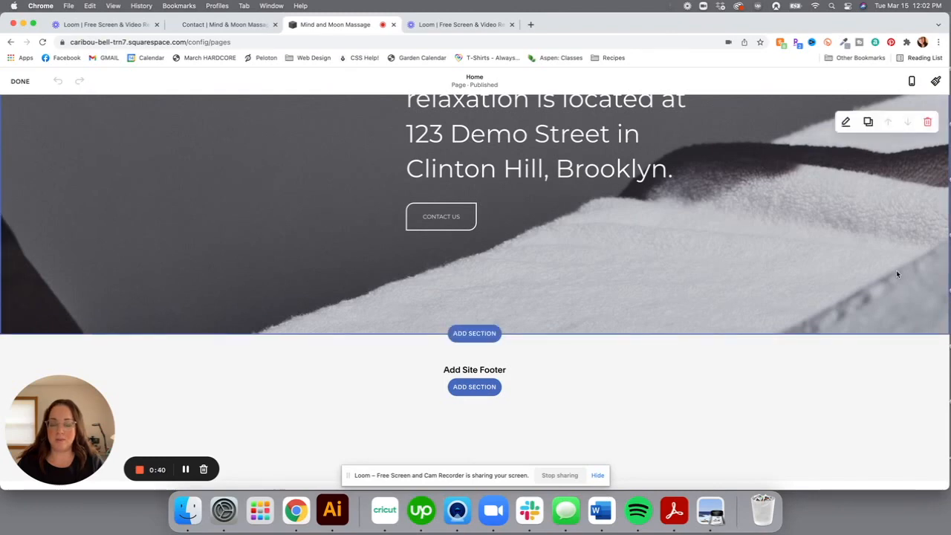
Add a site footer section using the Site Title / Hours / Follow layout
click(470, 388)
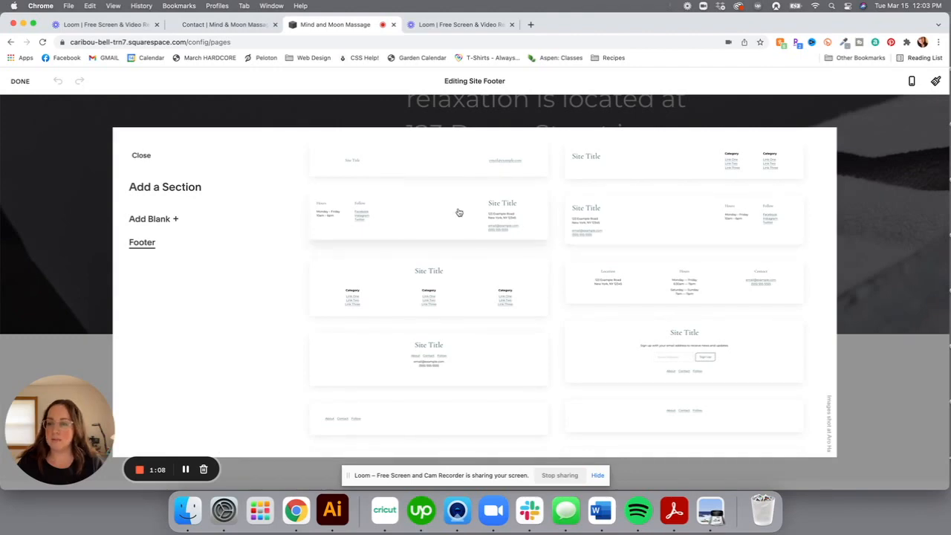
click(706, 216)
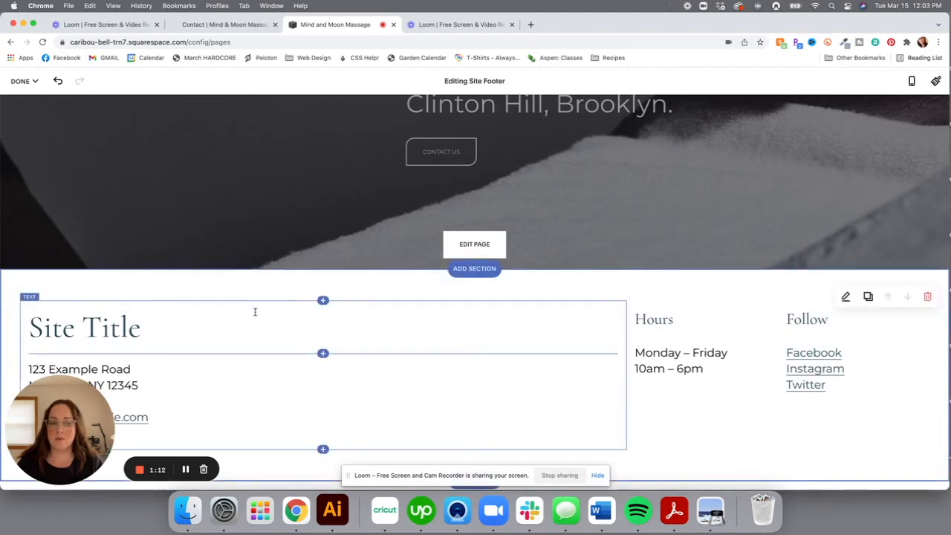
Replace footer placeholders with 'Mind and Moon Massage', 'Greater Boston Area' and the business email address
drag(146, 332, 28, 334)
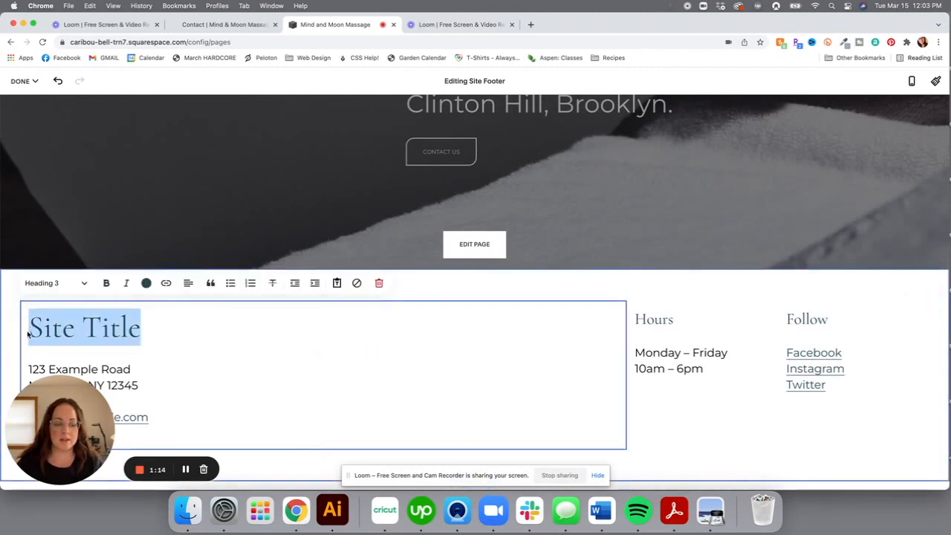
text(Mi)
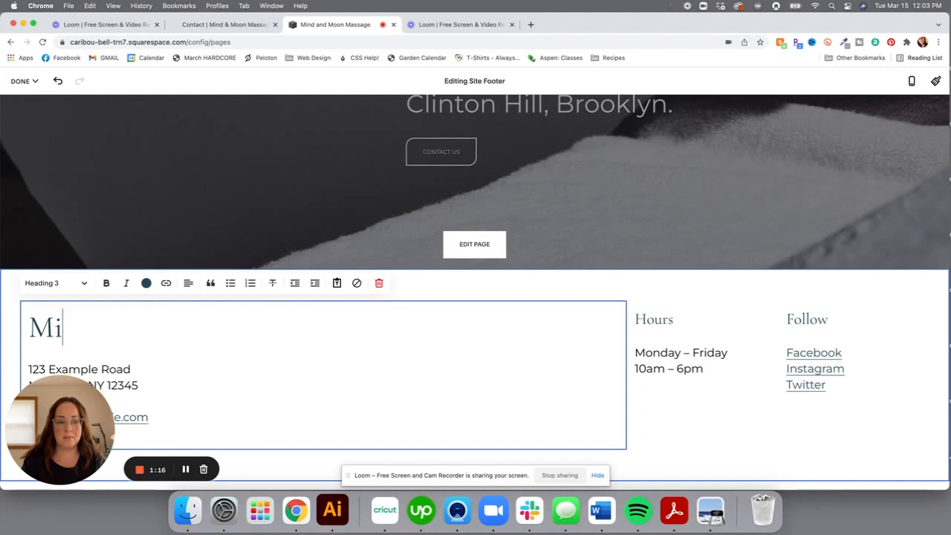
text(nd and Moon )
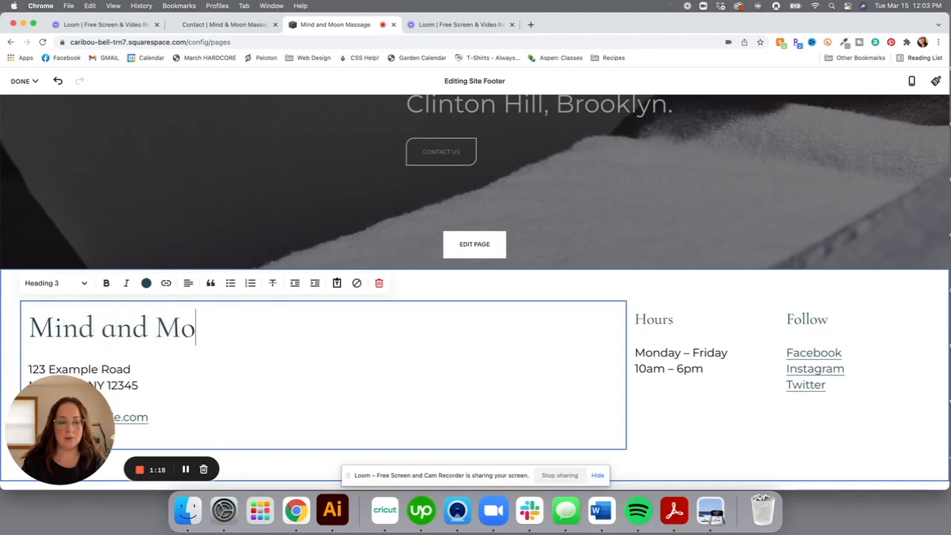
text(Massage)
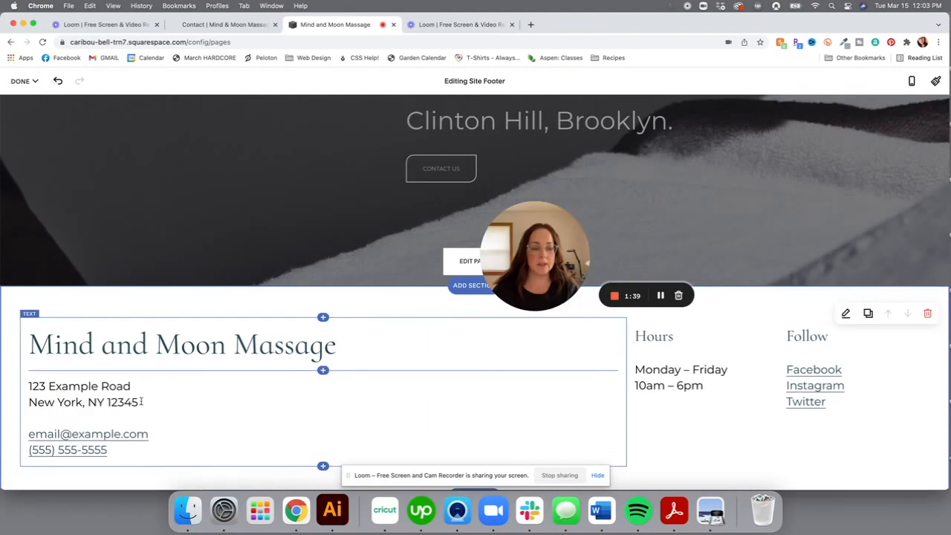
drag(141, 401, 25, 387)
text(Greater Boston Area)
key(BackSpace)
text(Area)
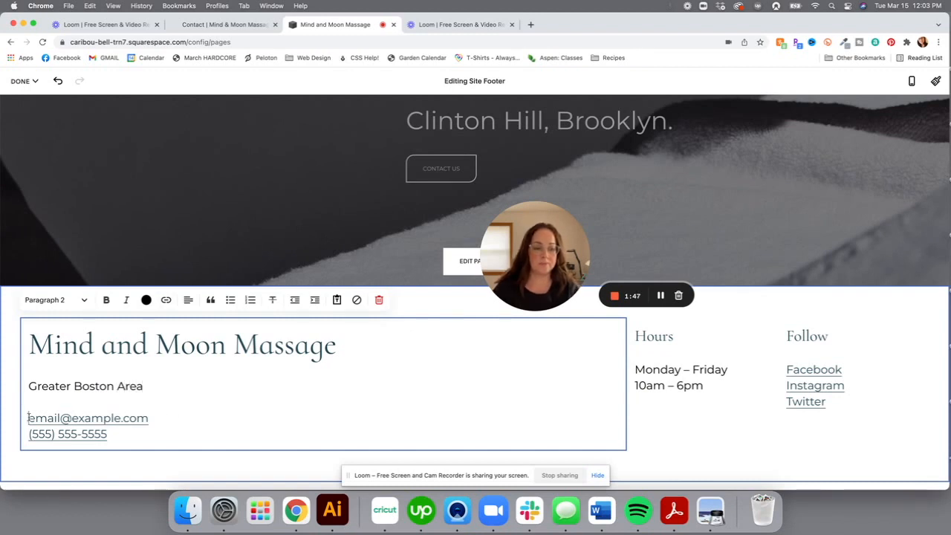
drag(28, 418, 190, 416)
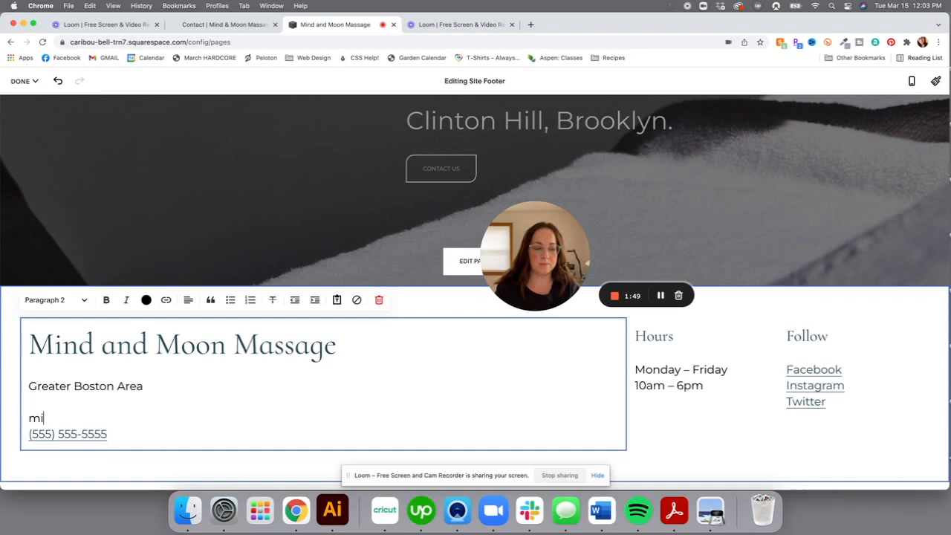
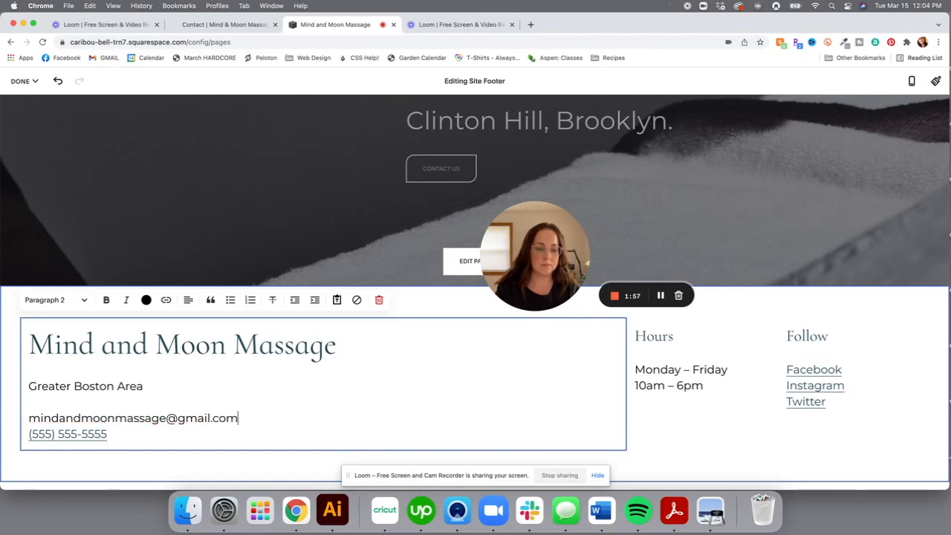
click(215, 27)
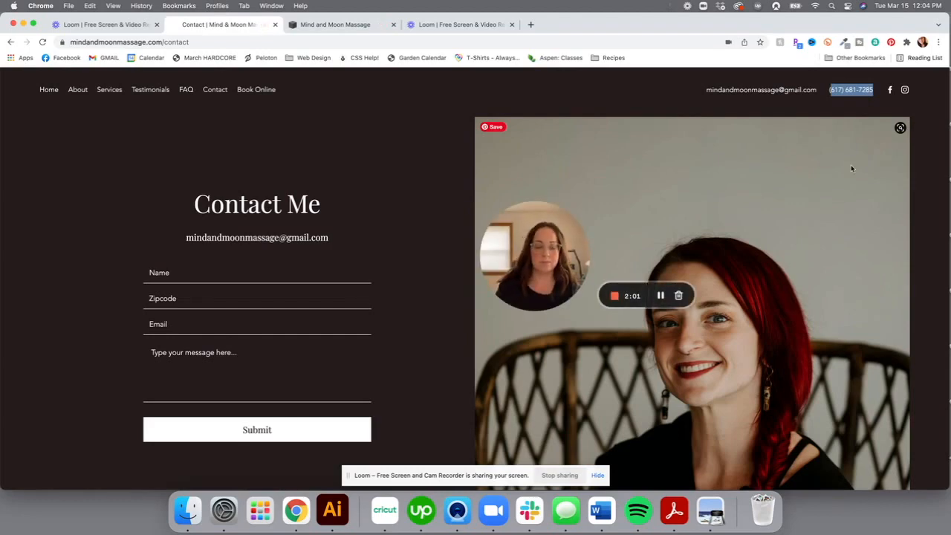
click(360, 26)
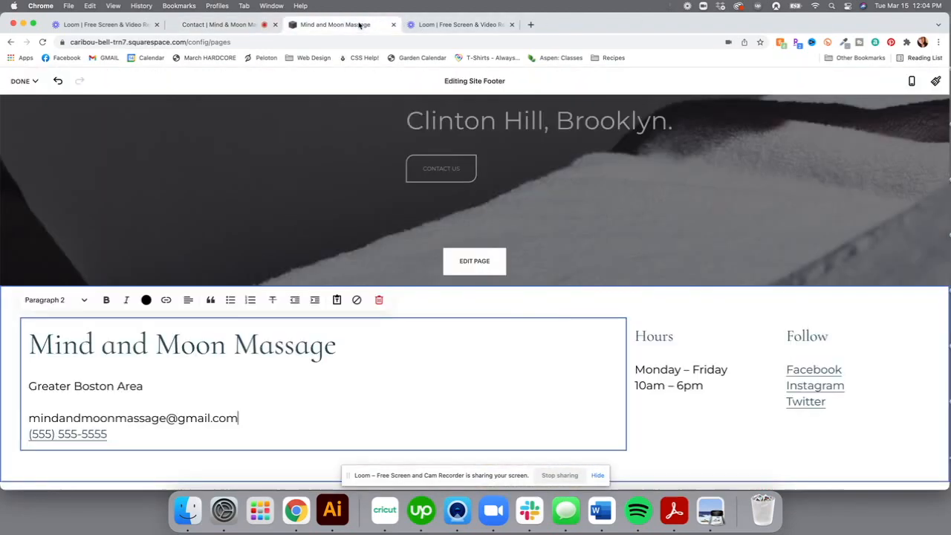
drag(30, 433, 110, 434)
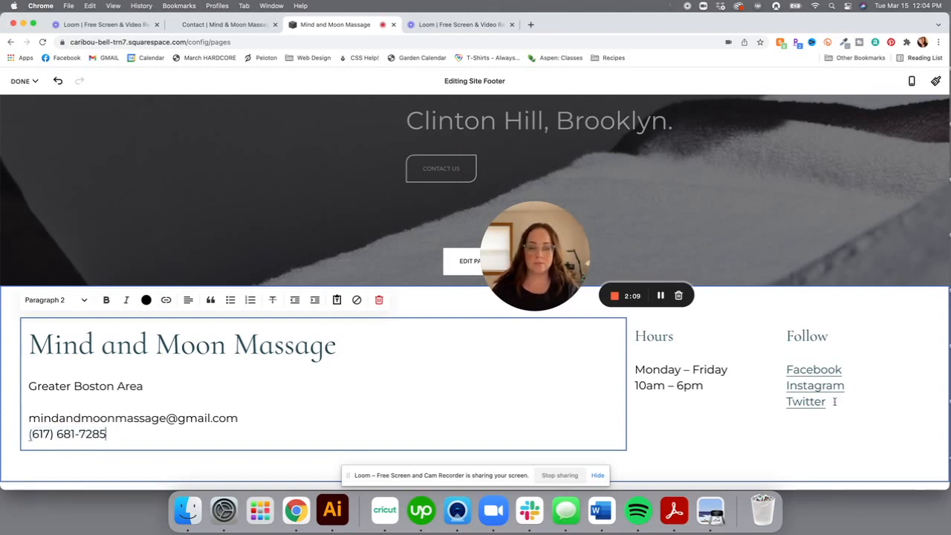
click(806, 446)
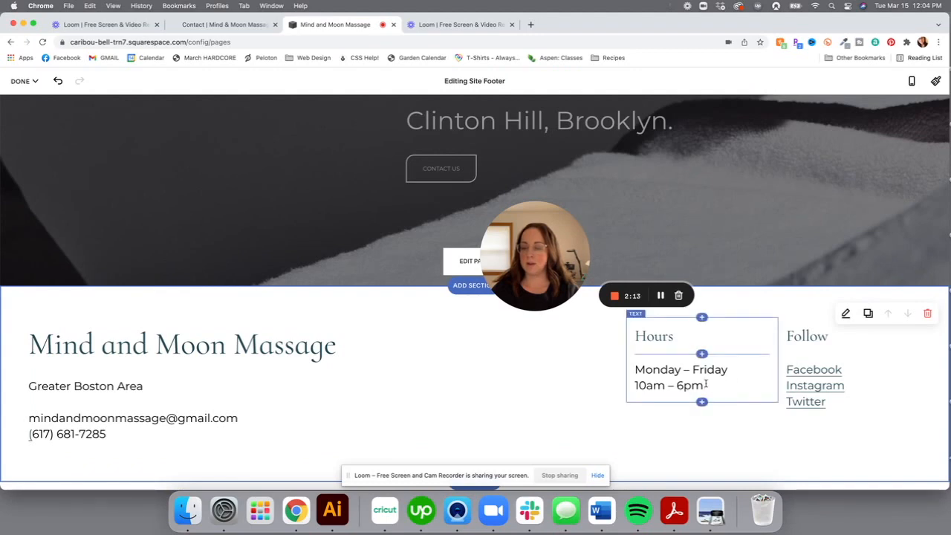
Review the live Contact and Book Online pages, then return to the footer editor
click(252, 25)
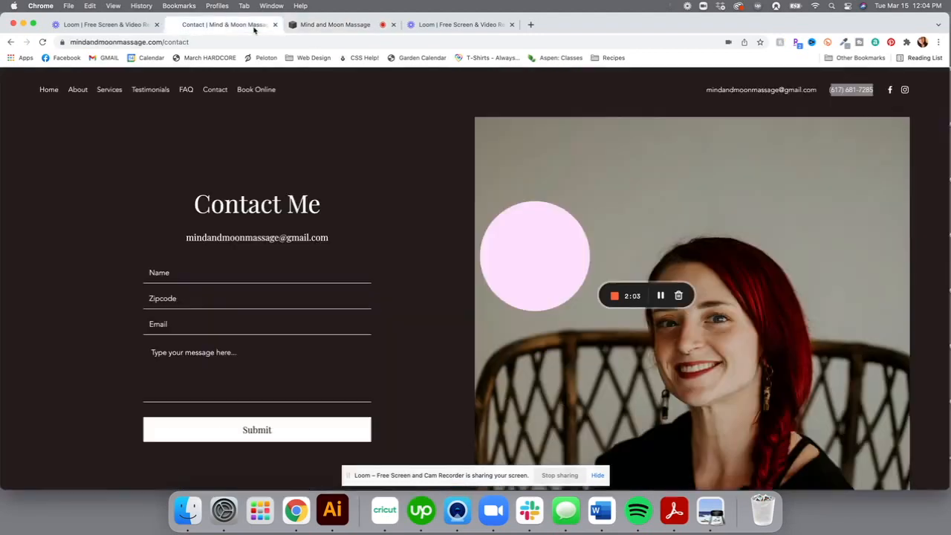
scroll(374, 288, down, 4)
scroll(373, 287, up, 4)
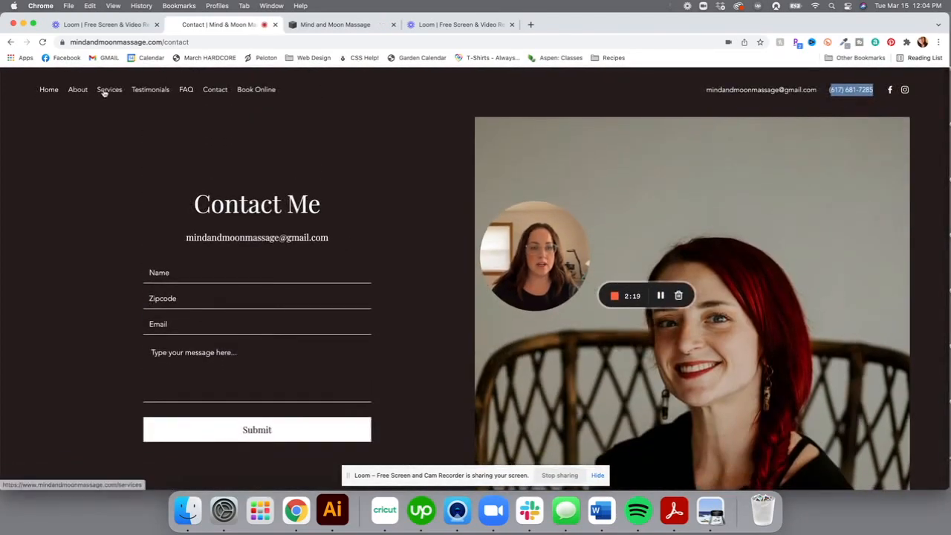
click(255, 90)
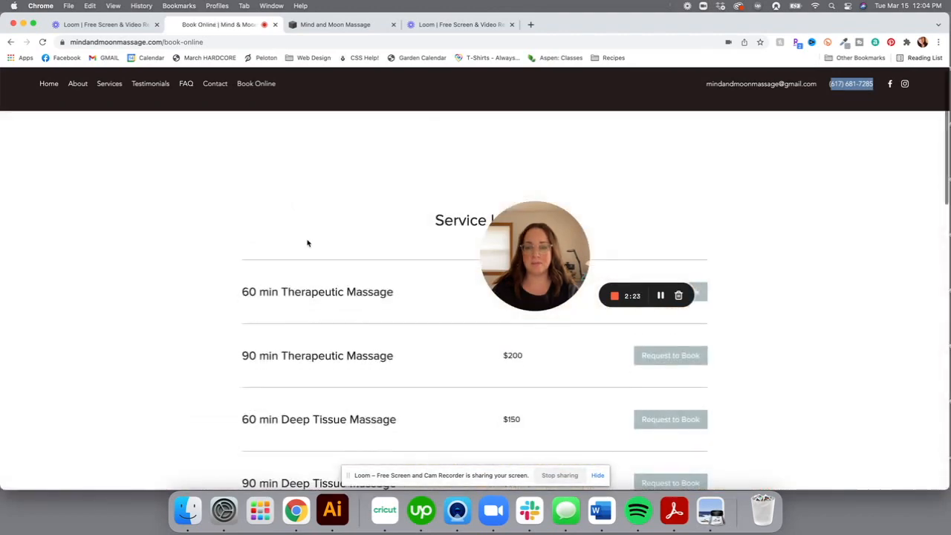
scroll(308, 243, down, 15)
scroll(308, 244, up, 15)
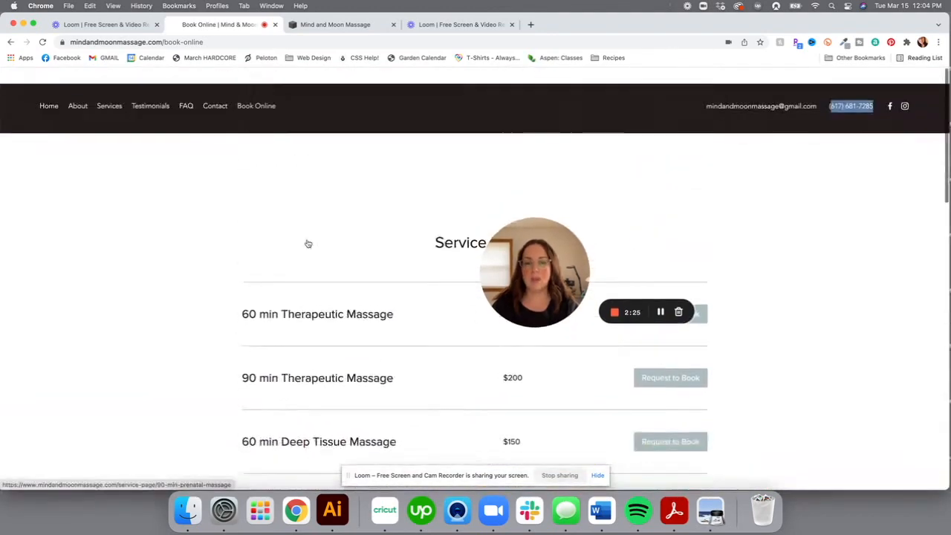
click(317, 25)
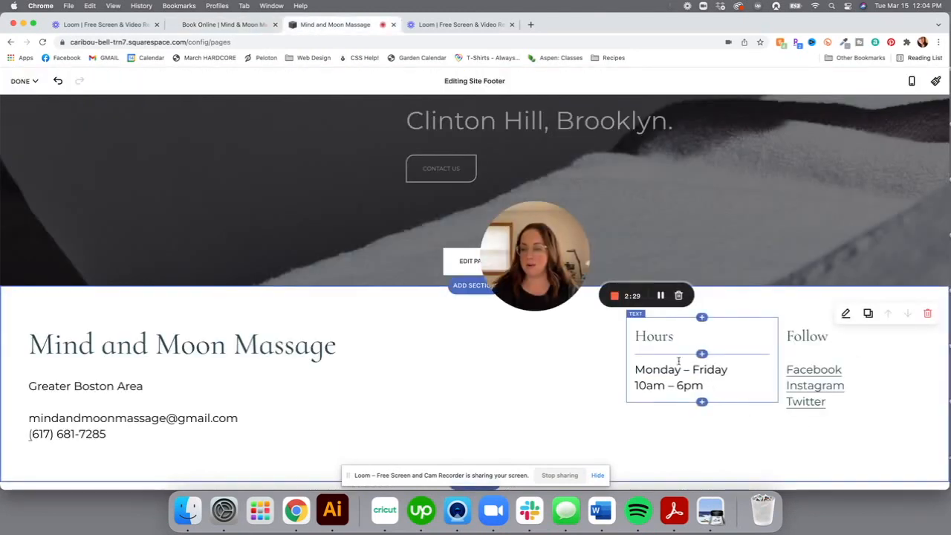
Delete the Hours text block from the footer
drag(640, 316, 636, 321)
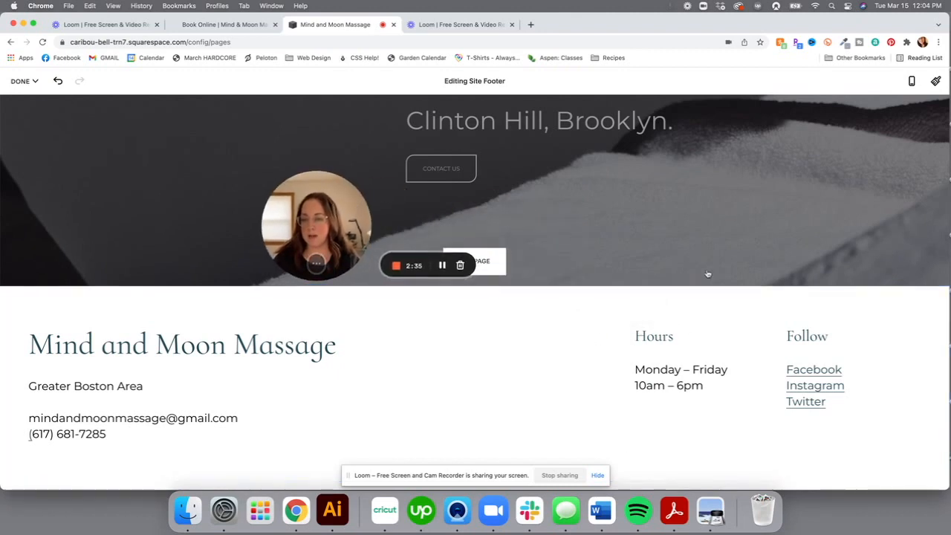
click(636, 319)
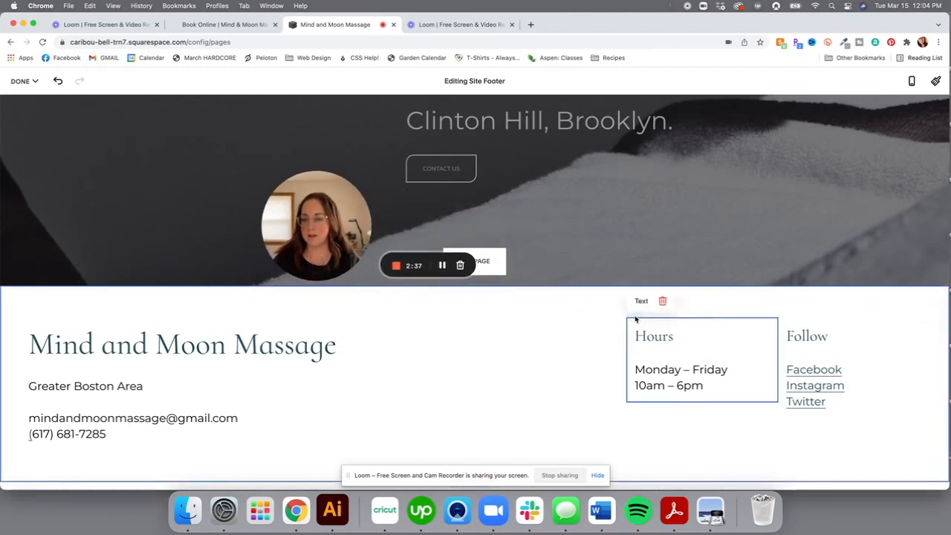
click(669, 301)
click(529, 314)
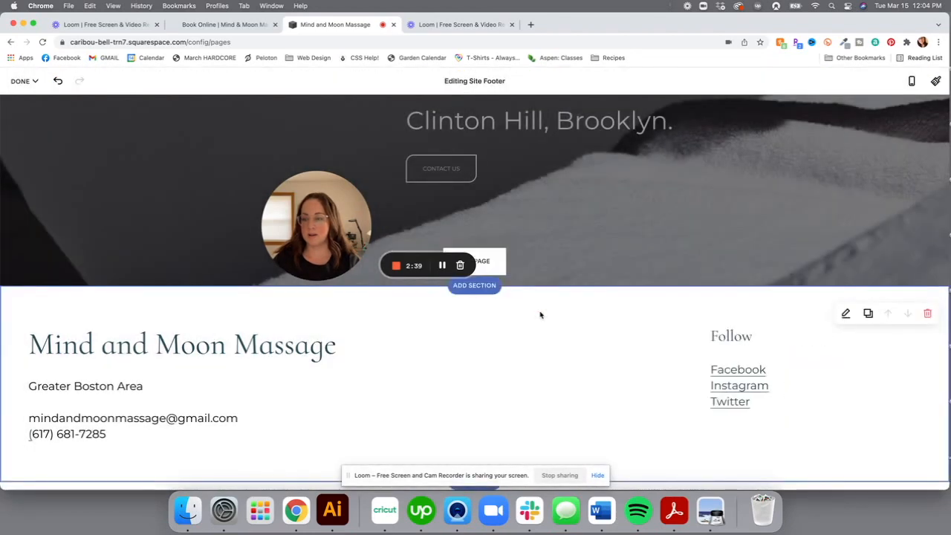
click(758, 403)
Delete the Follow text block of social links from the footer
click(652, 365)
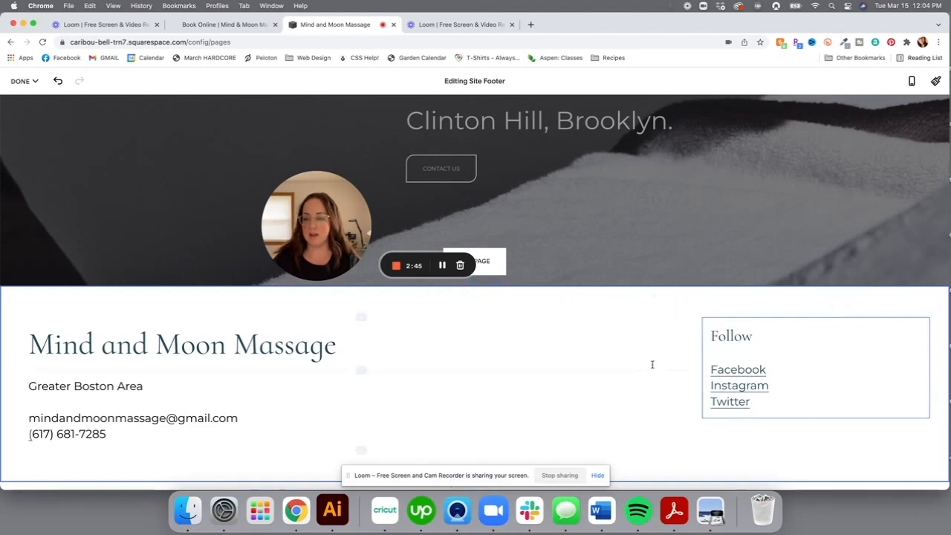
click(712, 315)
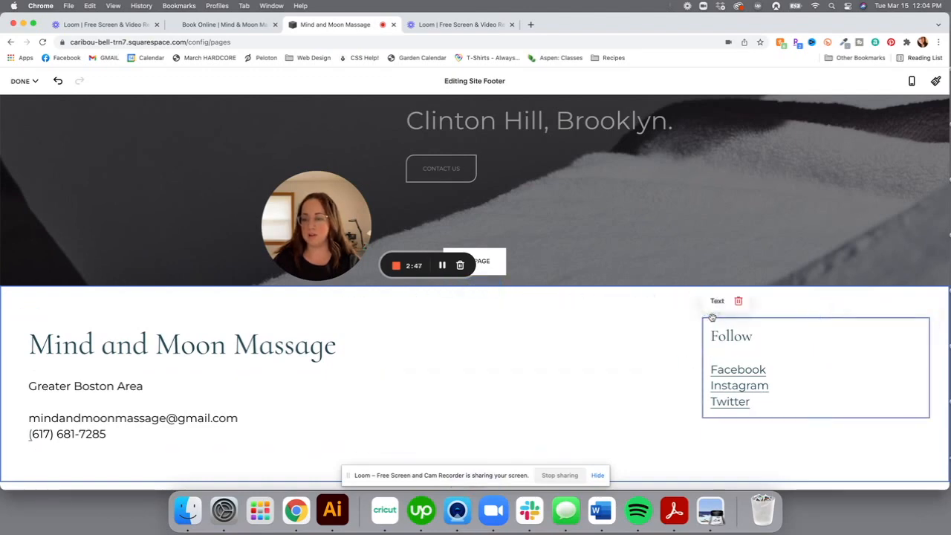
click(738, 301)
click(529, 310)
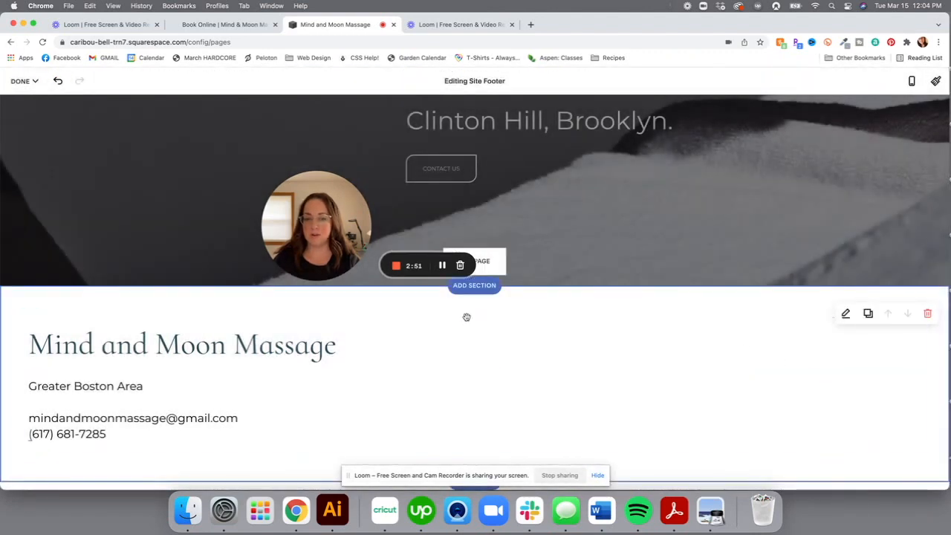
click(474, 317)
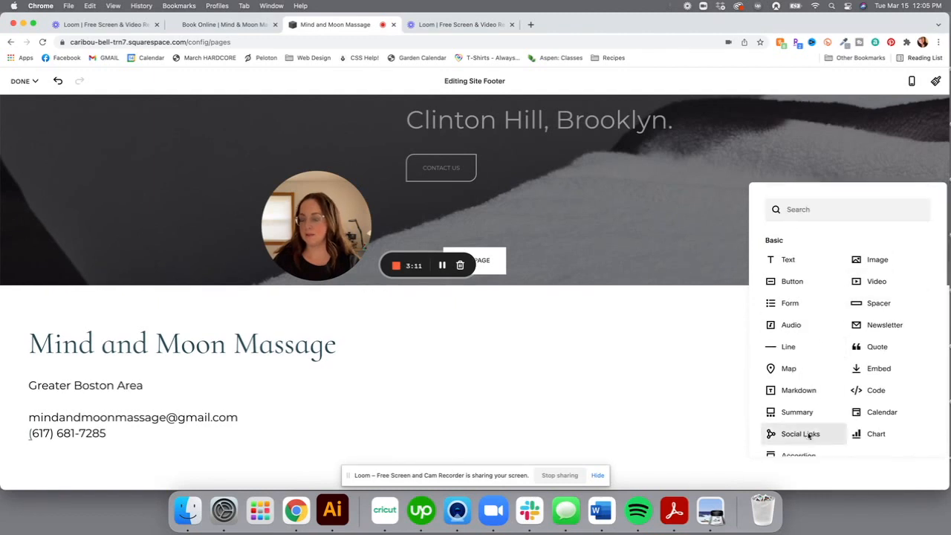
Insert a Social Links block above the footer text with rounded-square icon borders
click(801, 434)
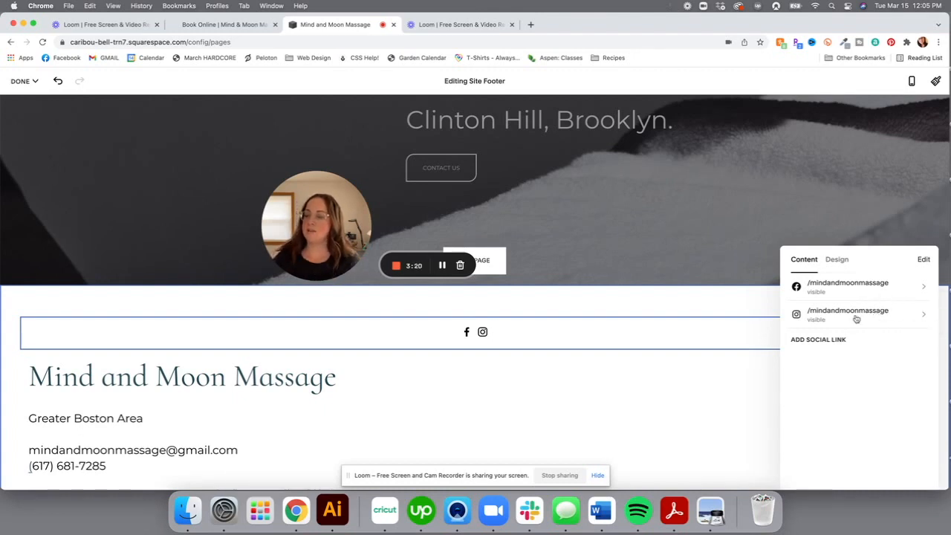
click(836, 261)
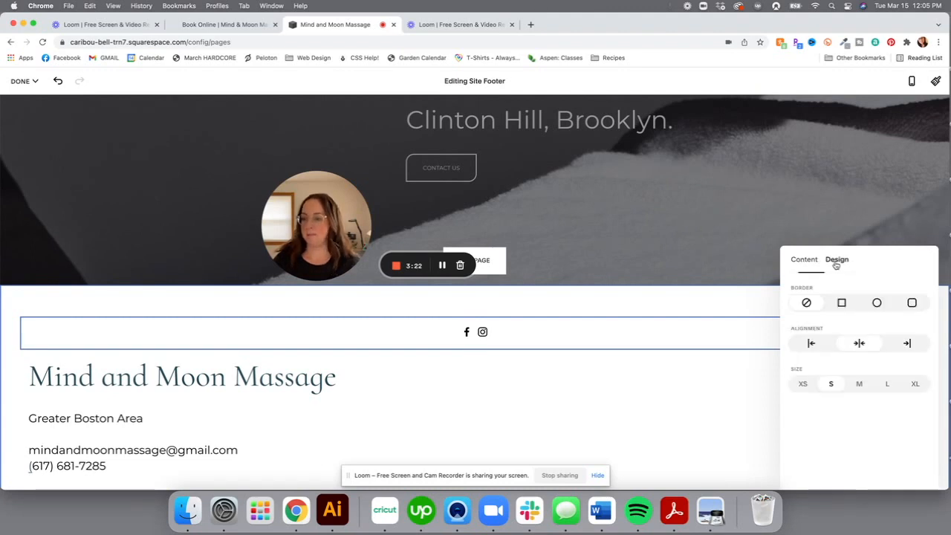
click(843, 304)
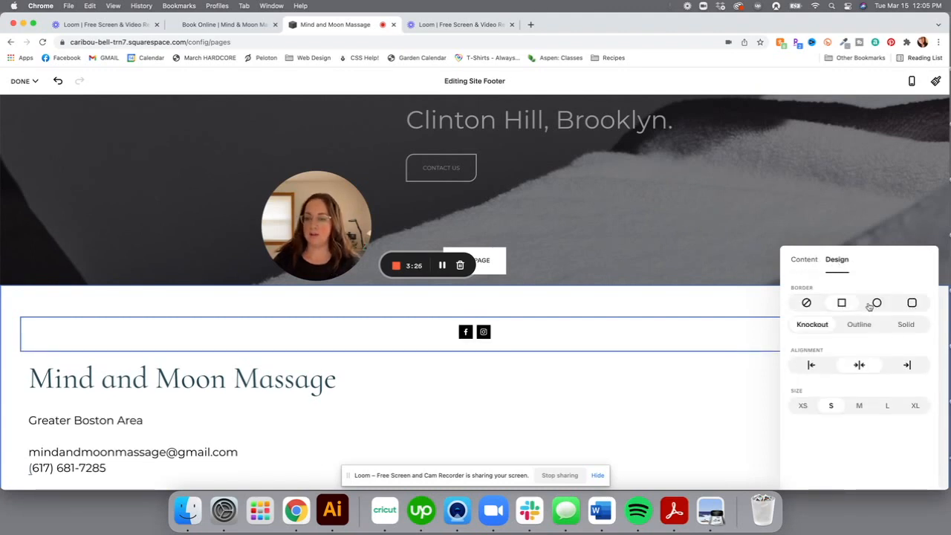
click(872, 305)
click(913, 304)
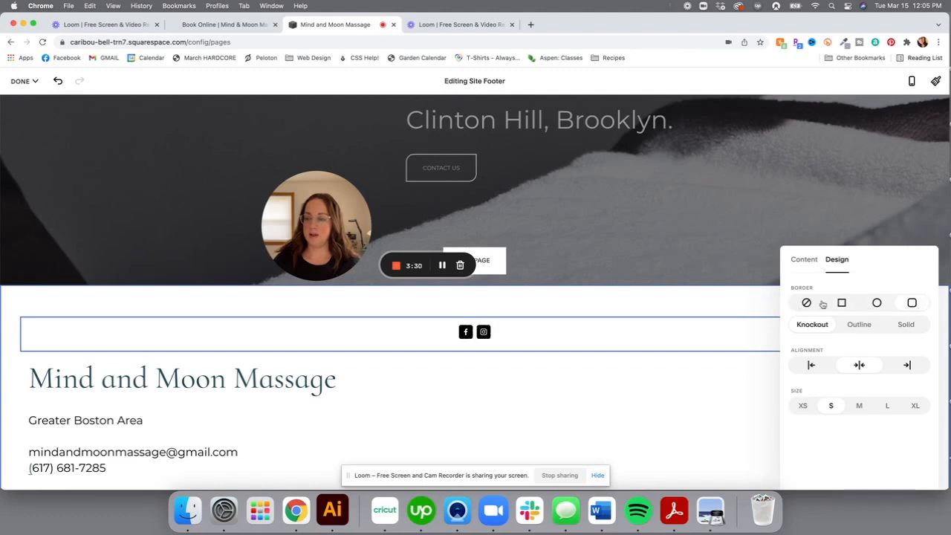
Style the Facebook and Instagram icons as Outline at size L
click(858, 326)
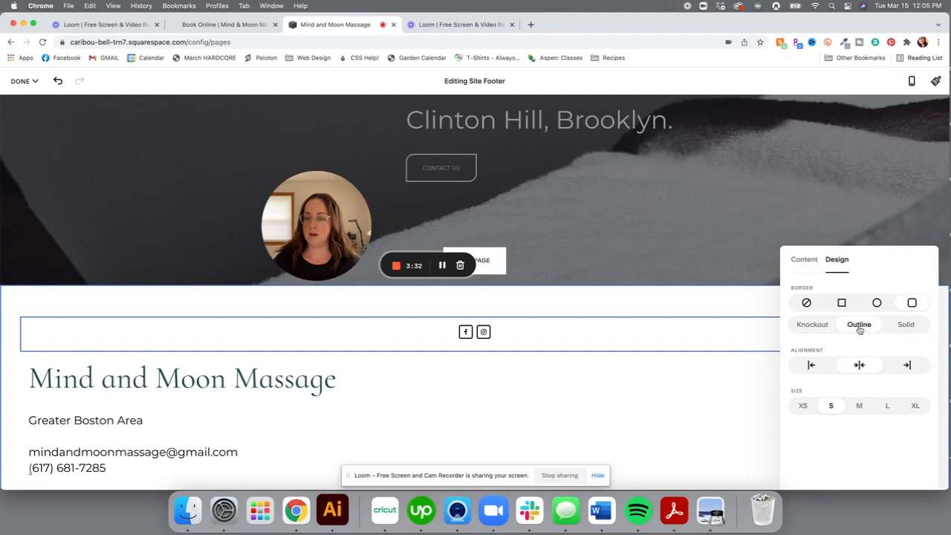
click(908, 328)
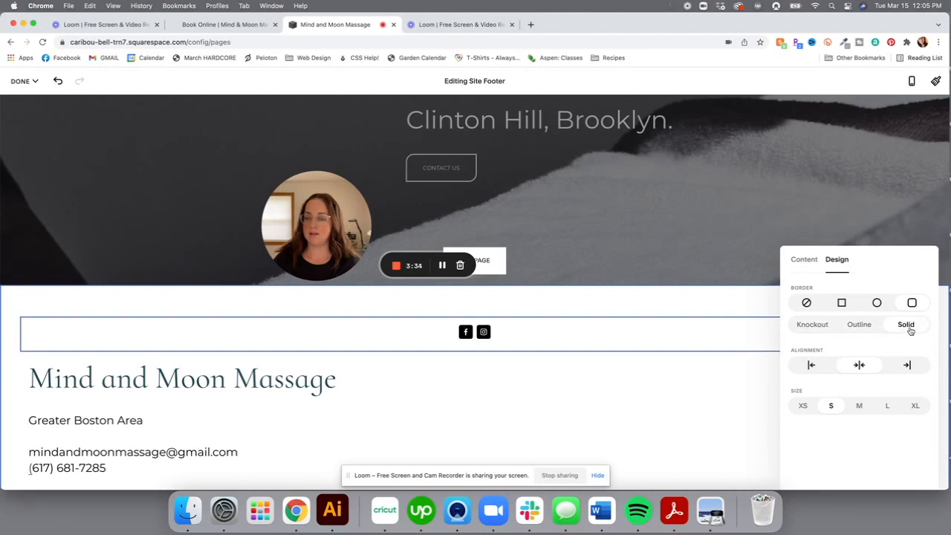
click(867, 329)
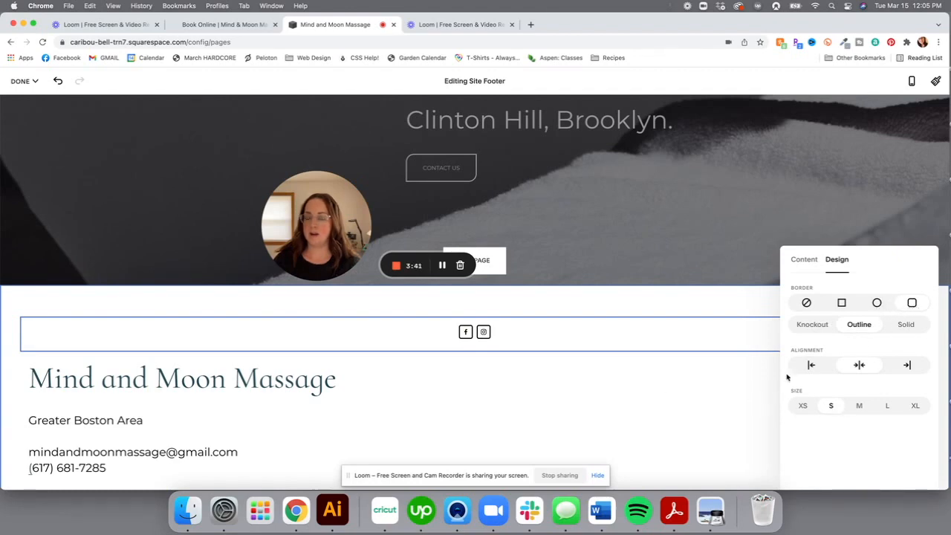
click(860, 406)
click(916, 406)
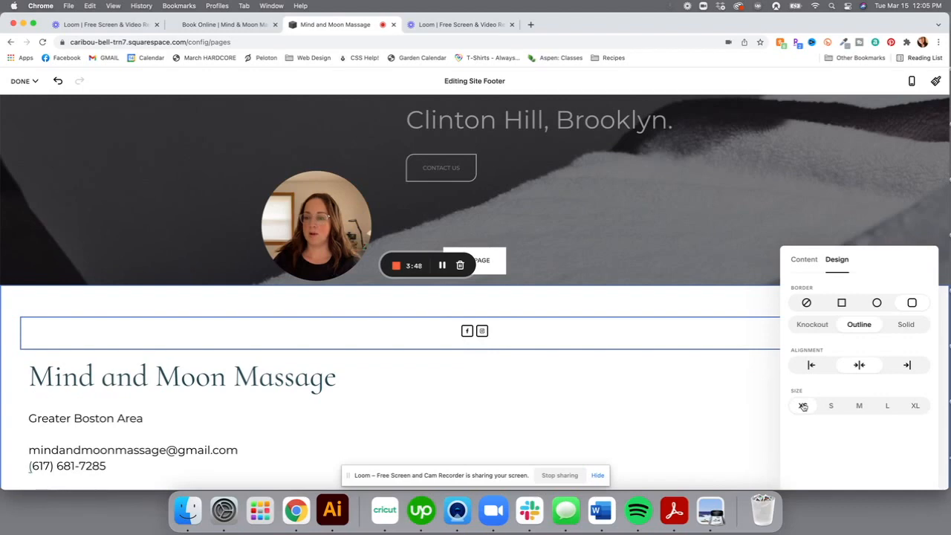
click(894, 407)
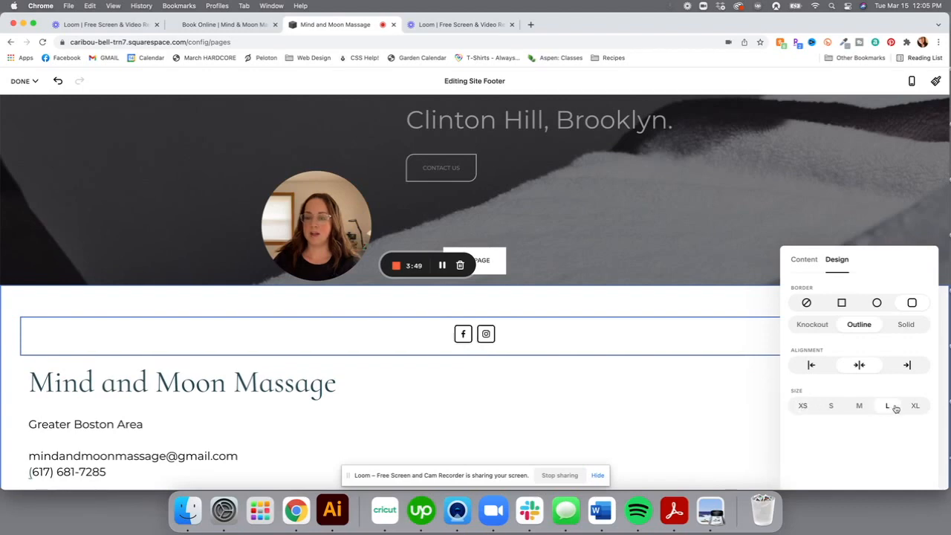
click(692, 410)
scroll(691, 411, down, 1)
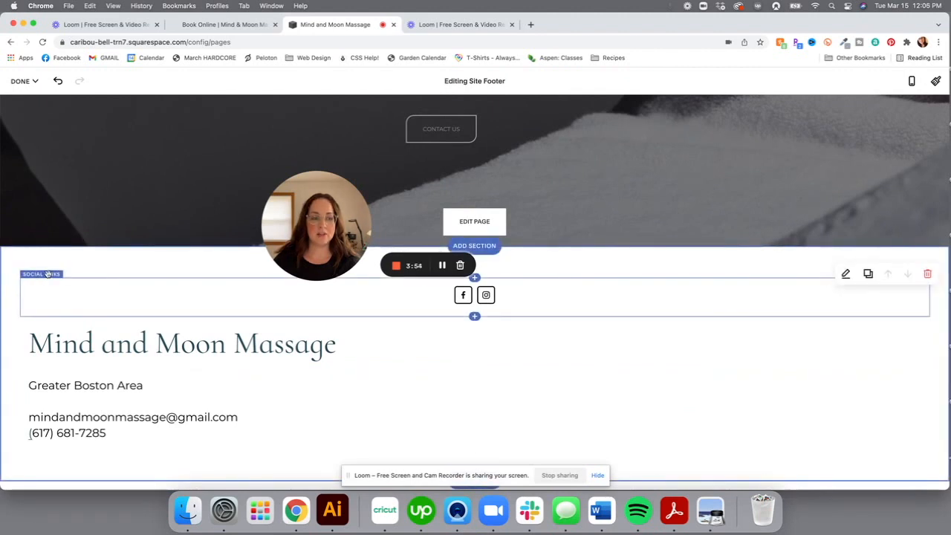
Move the social icons below the contact details and left-align them
drag(46, 274, 52, 450)
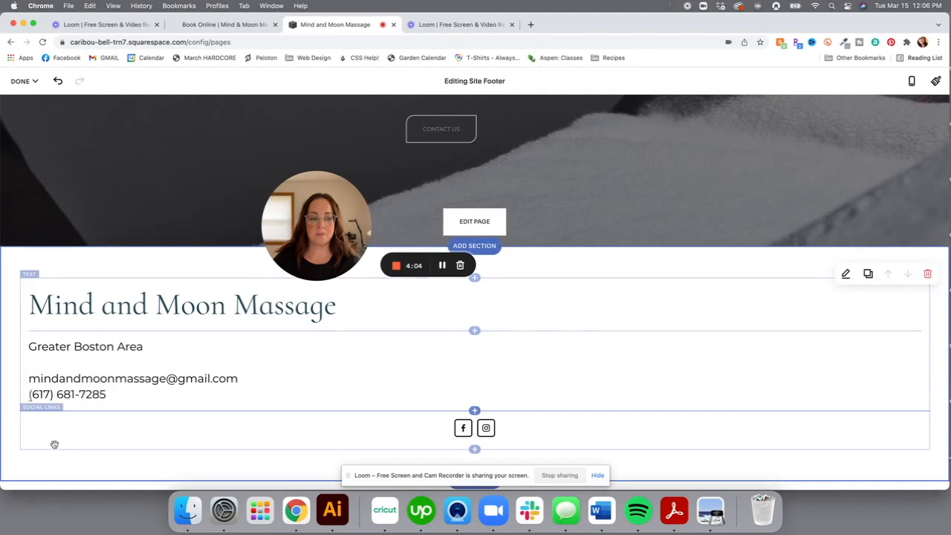
click(79, 395)
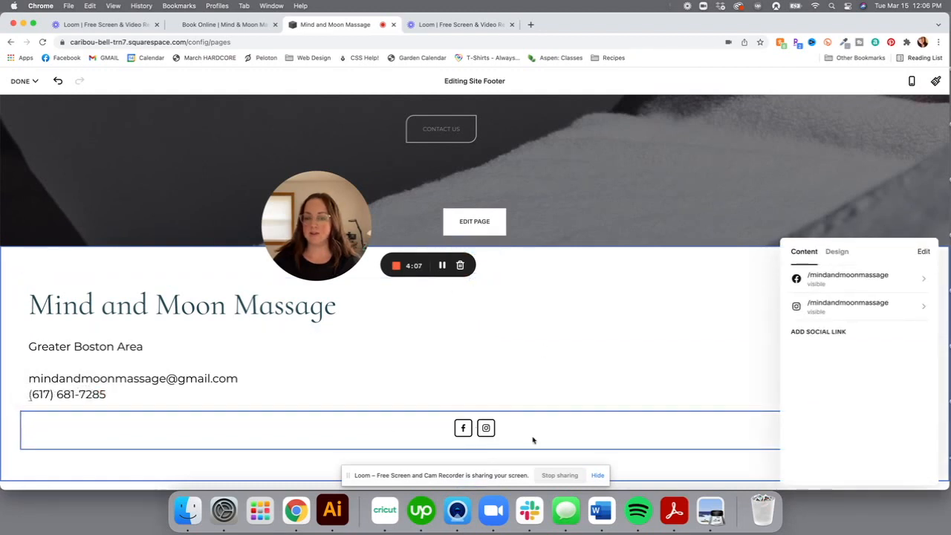
click(838, 253)
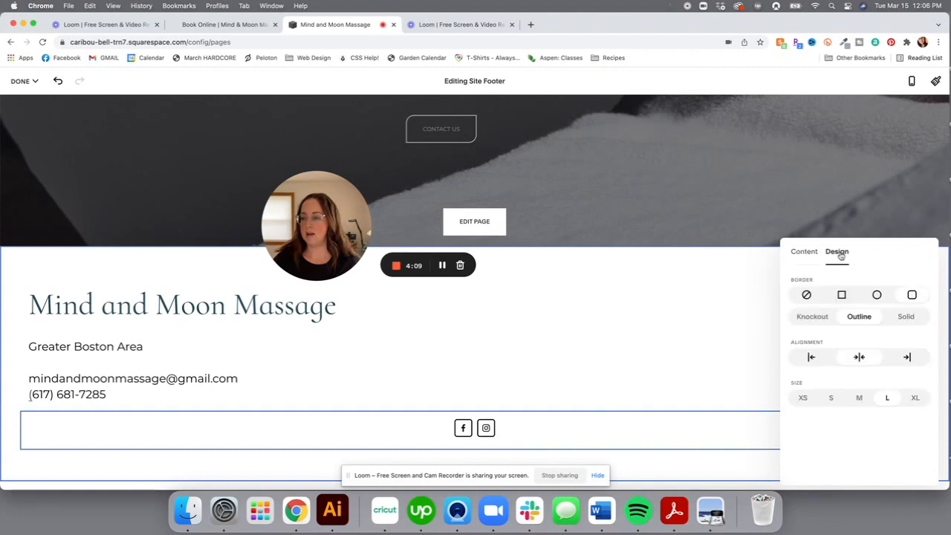
click(811, 360)
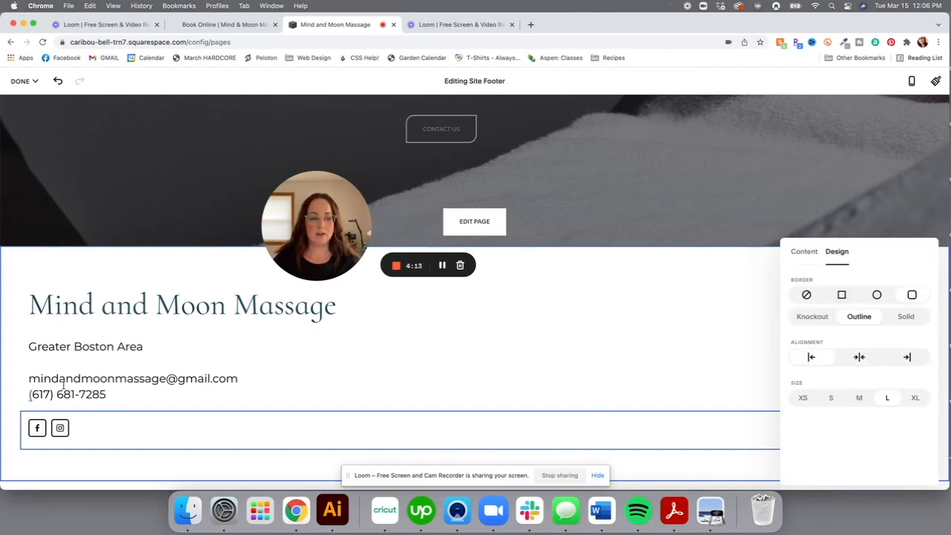
click(647, 279)
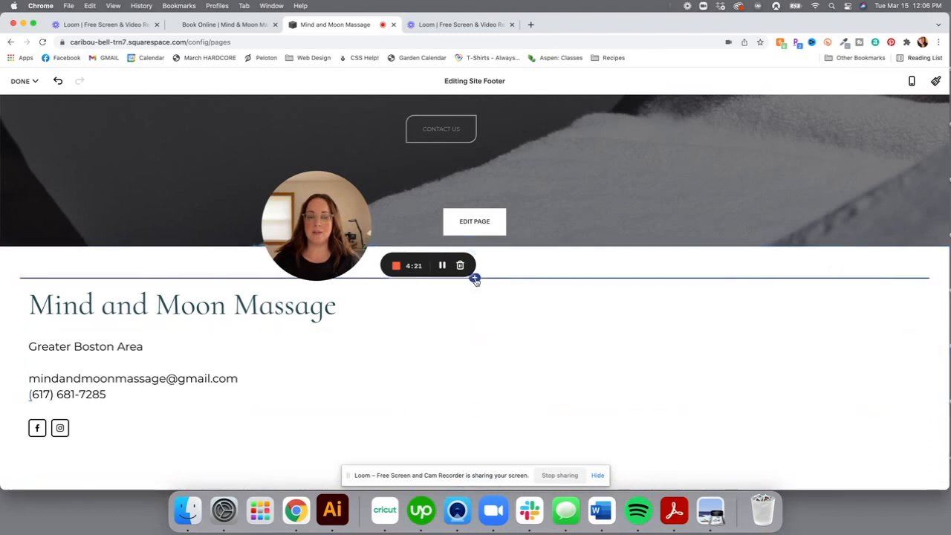
click(474, 280)
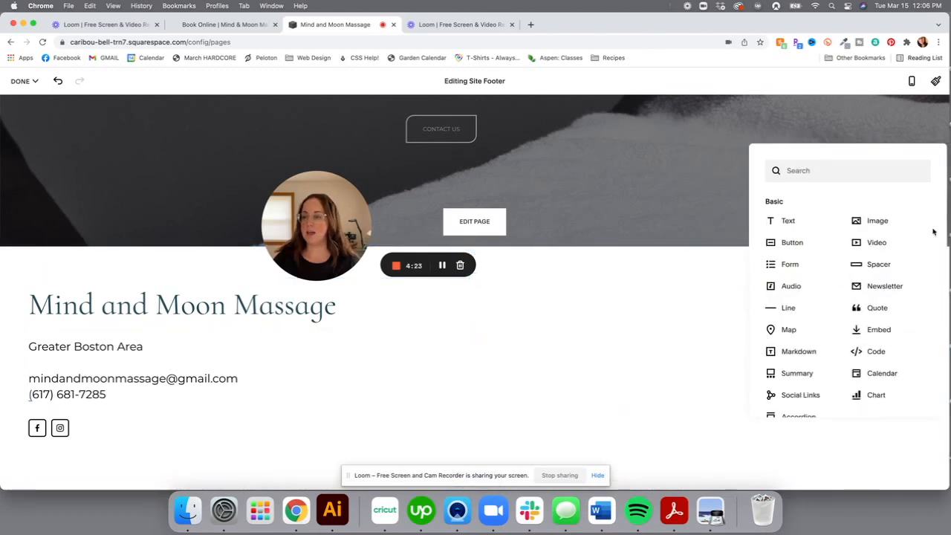
Add an Image block with the Mind and Moon horizontal text logo uploaded from the Desktop
click(879, 220)
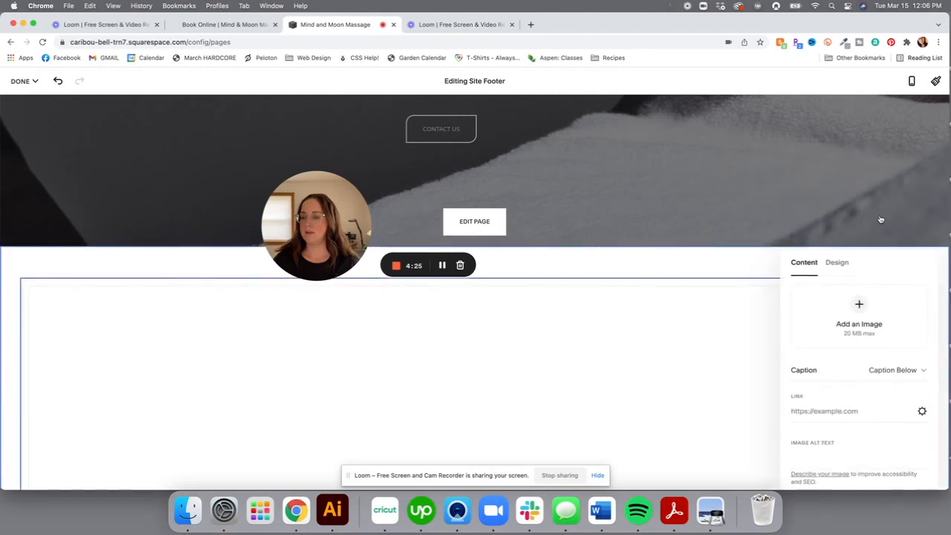
click(859, 306)
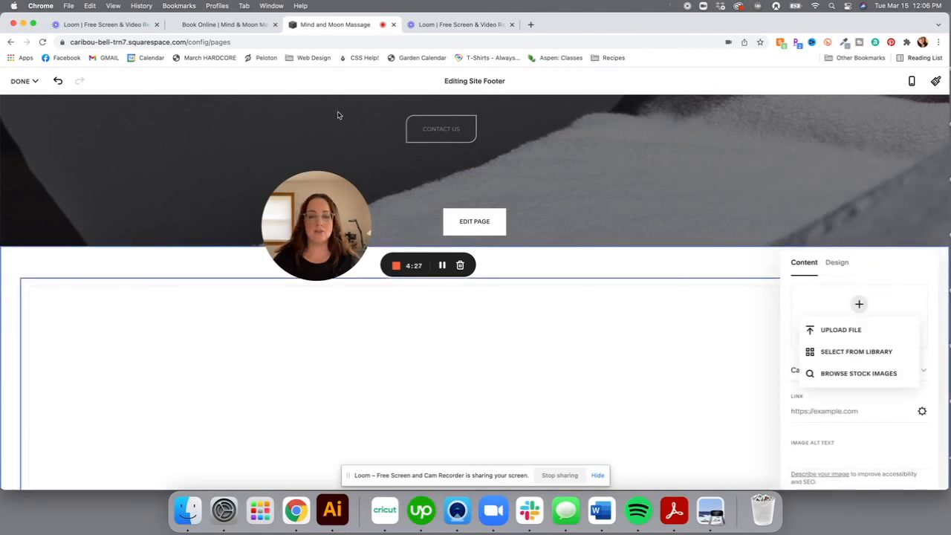
click(856, 338)
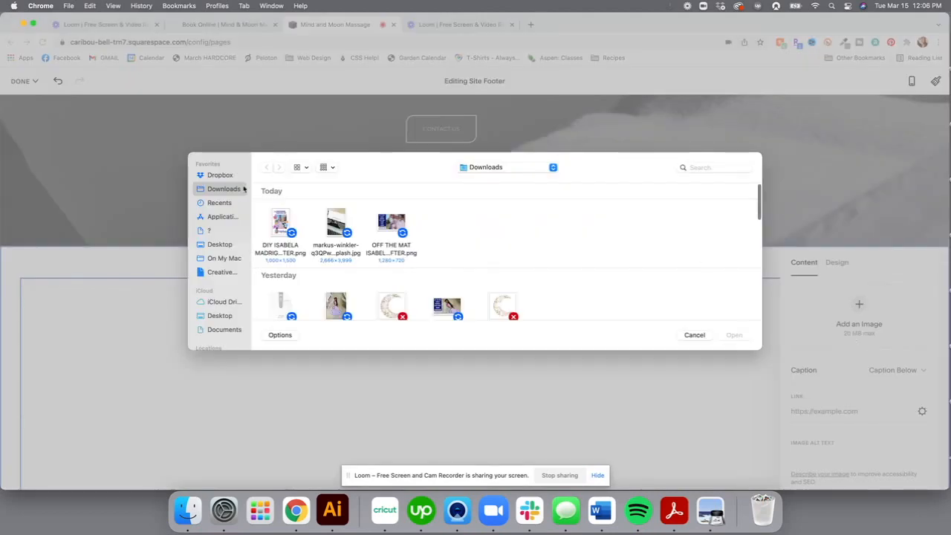
click(218, 245)
double_click(289, 221)
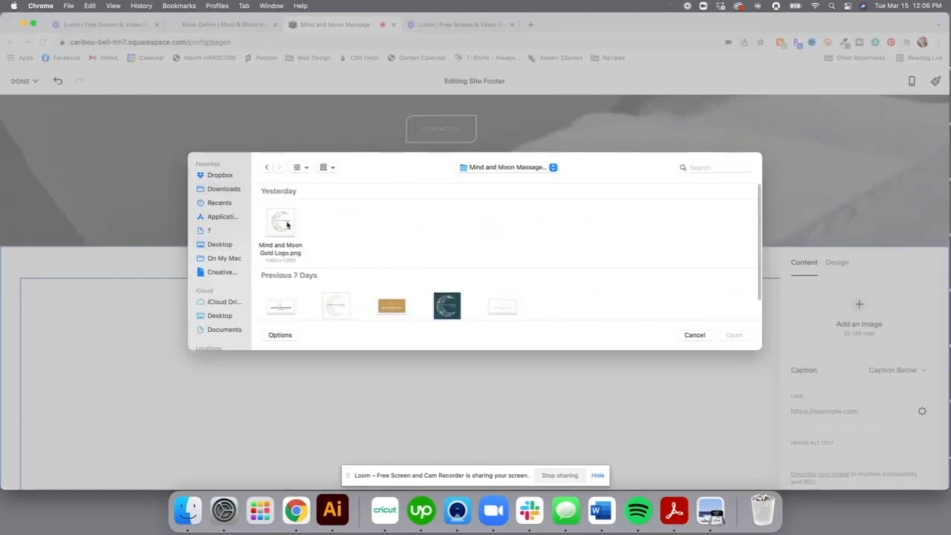
scroll(365, 258, down, 2)
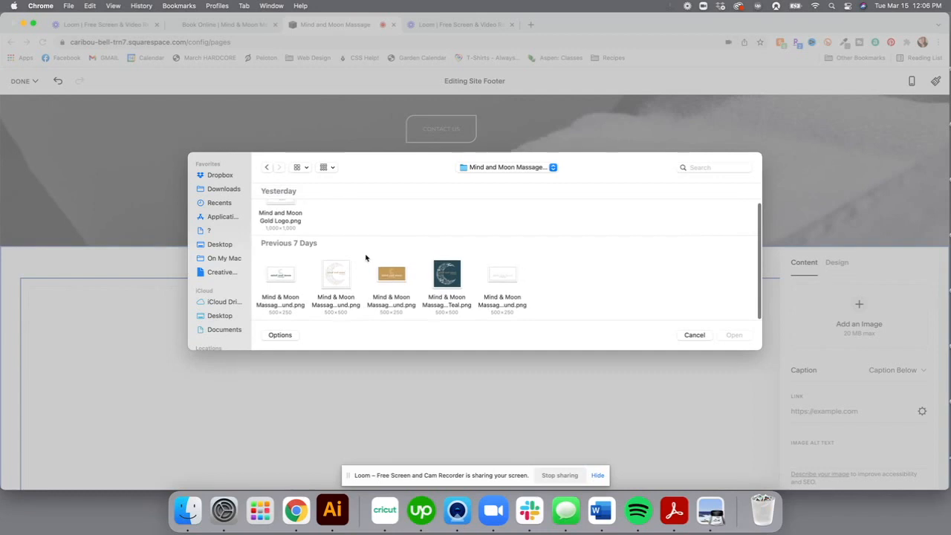
click(272, 282)
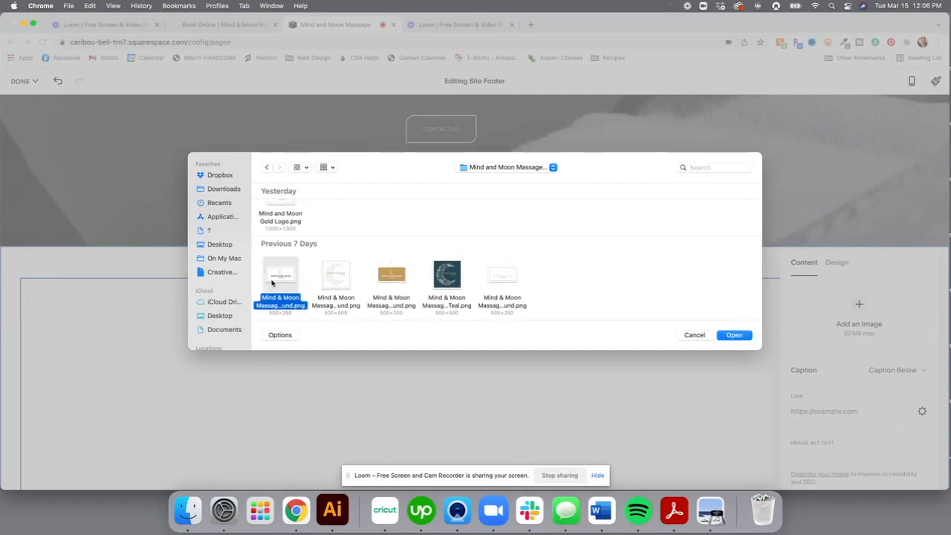
double_click(272, 282)
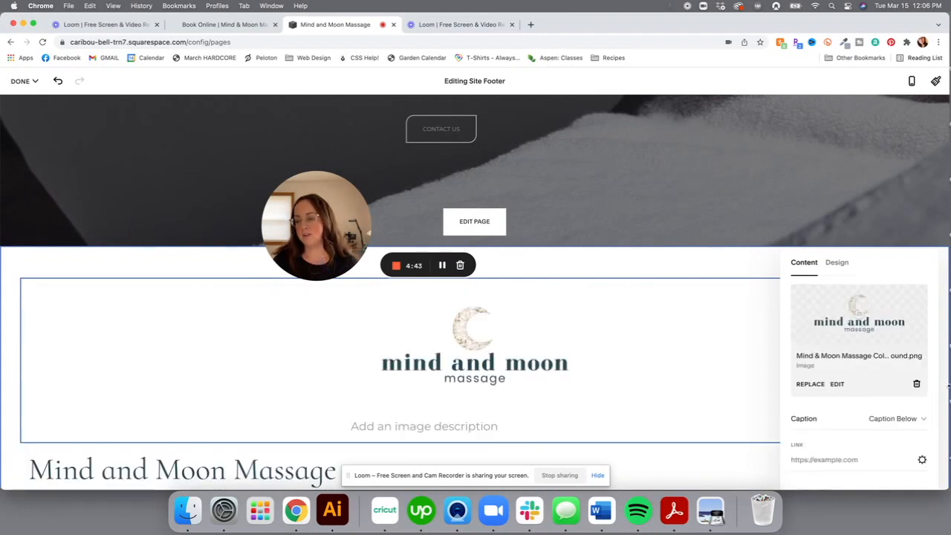
Set the logo image's caption to Off
scroll(675, 361, down, 1)
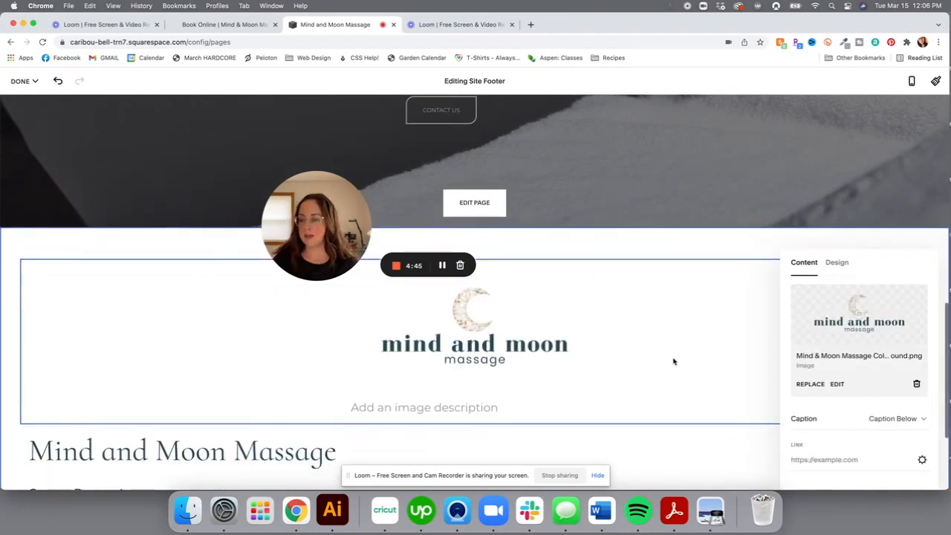
click(916, 425)
click(786, 394)
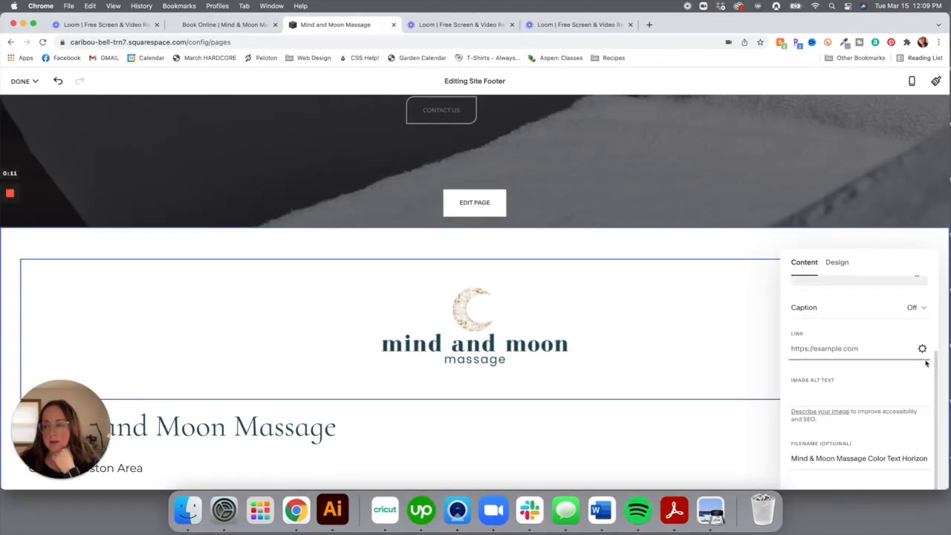
Link the footer logo to the Home page (/home) and close footer editing
click(923, 349)
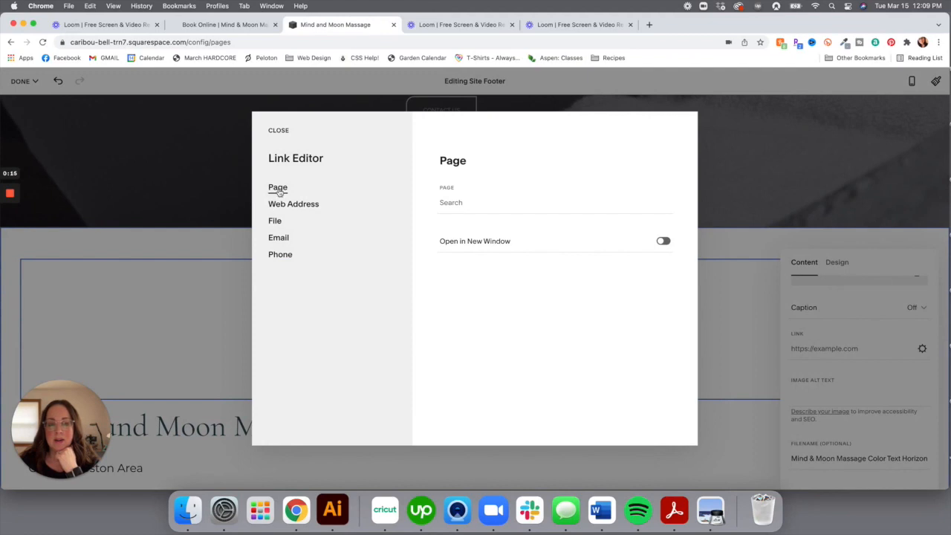
click(293, 206)
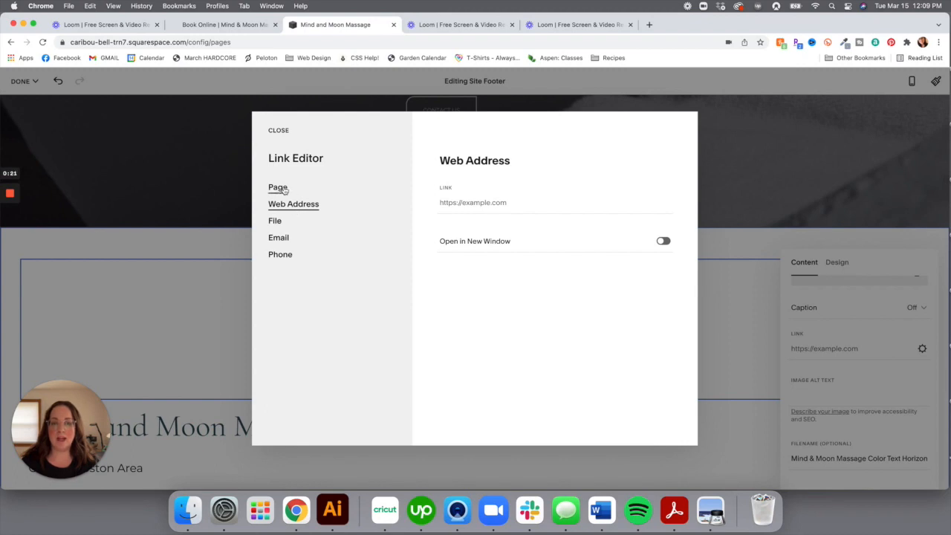
click(285, 190)
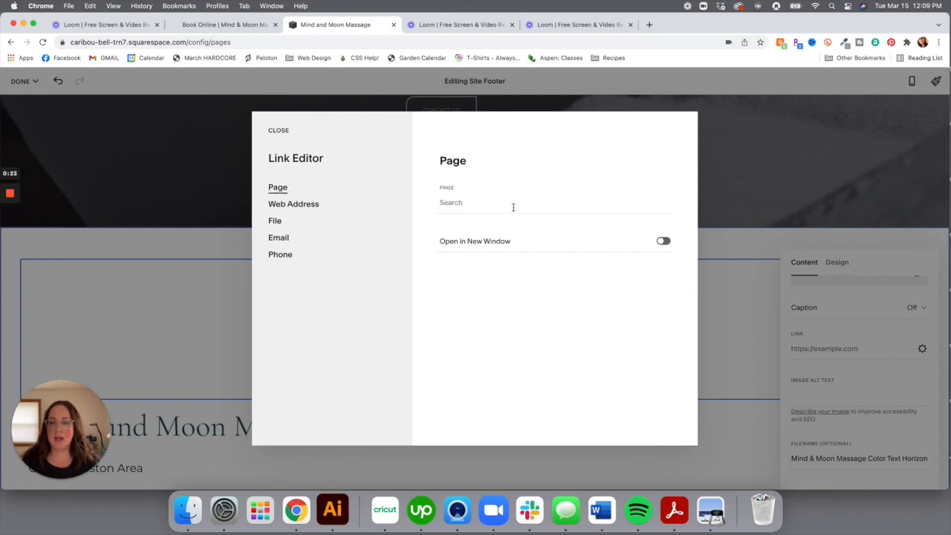
click(456, 202)
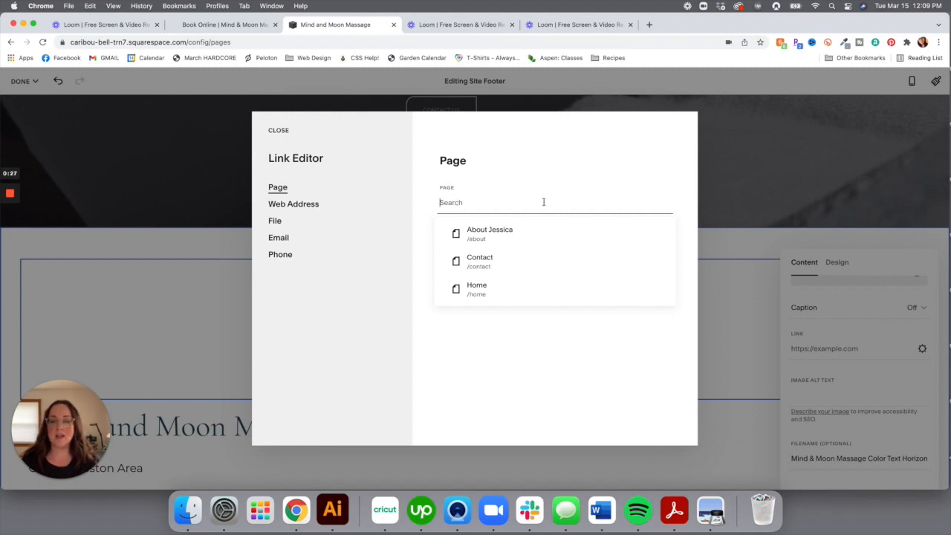
click(485, 287)
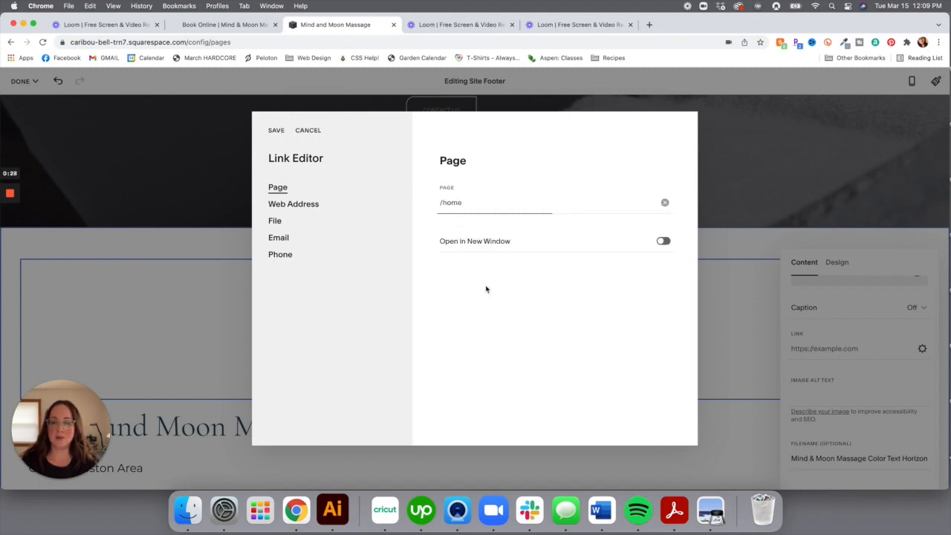
click(275, 130)
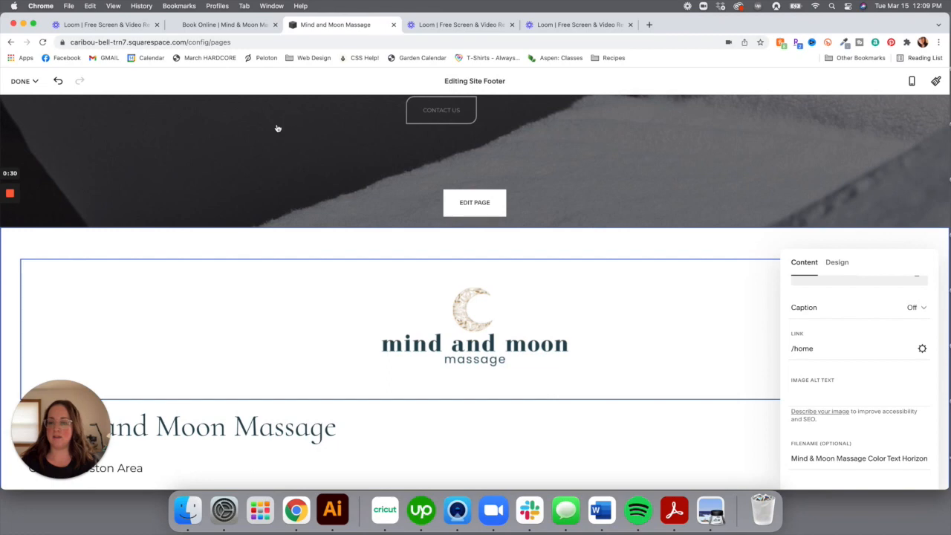
click(808, 223)
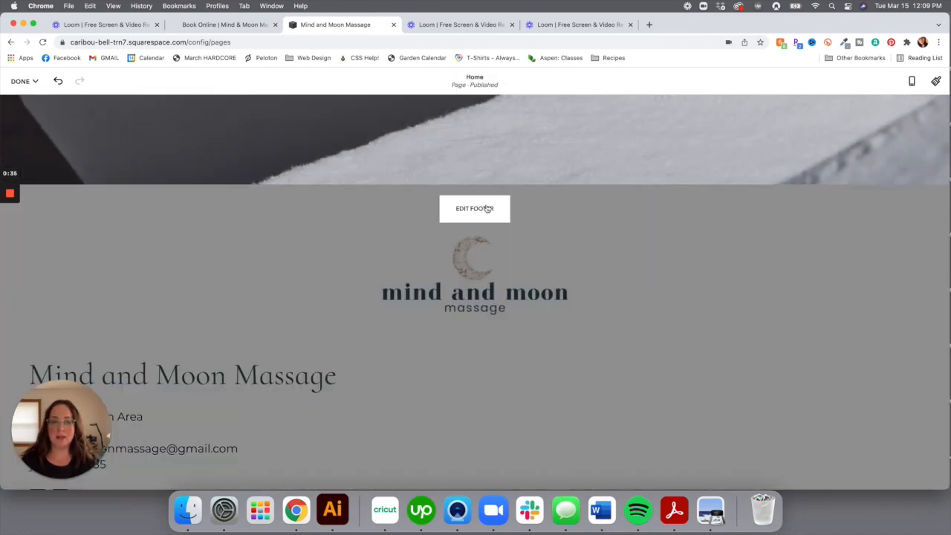
Move the logo Image block into a right-hand column beside the contact details
click(483, 210)
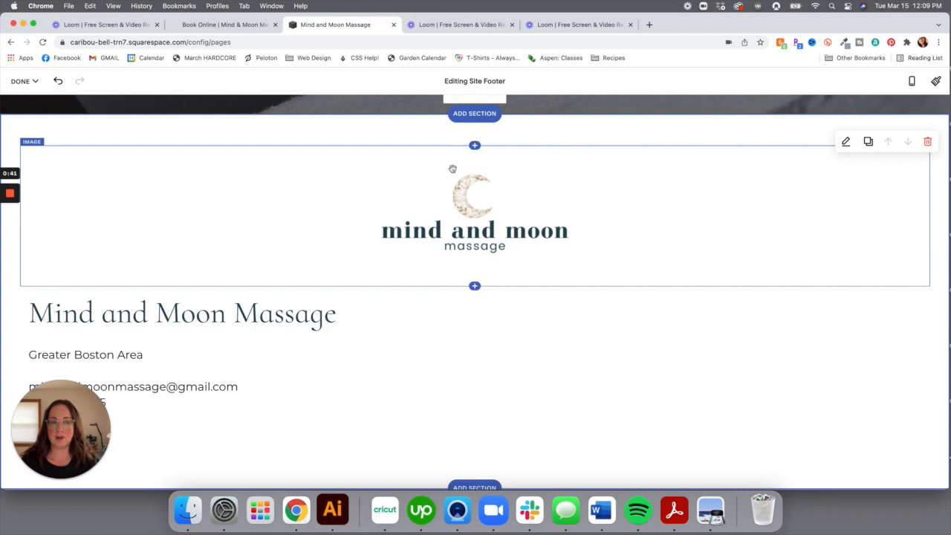
drag(452, 167, 916, 373)
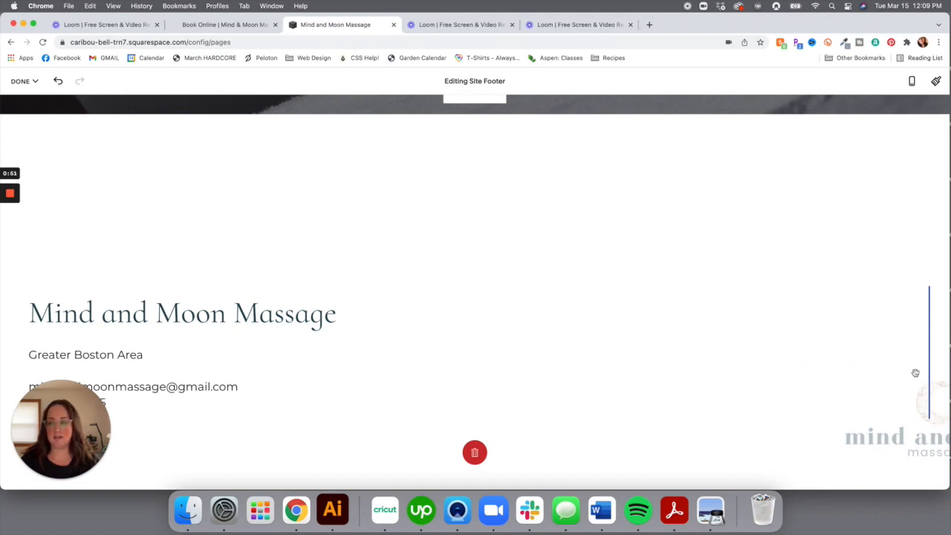
drag(915, 373, 915, 373)
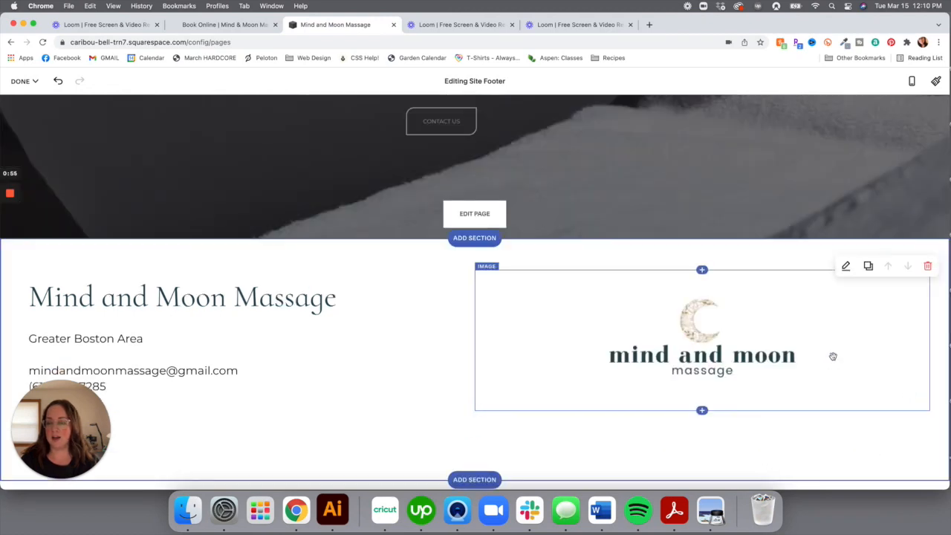
click(790, 330)
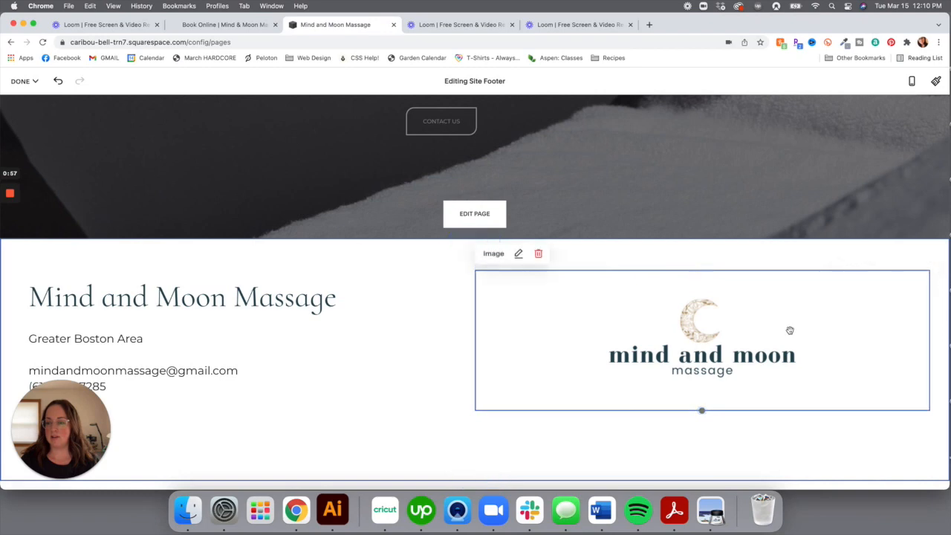
click(518, 253)
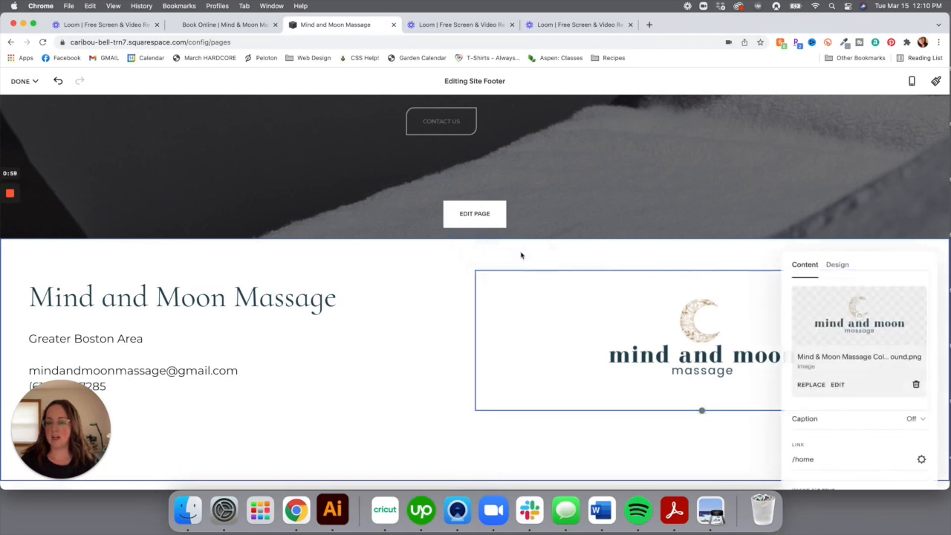
Custom-crop blank space off the logo's left and right sides and save permanently
click(837, 387)
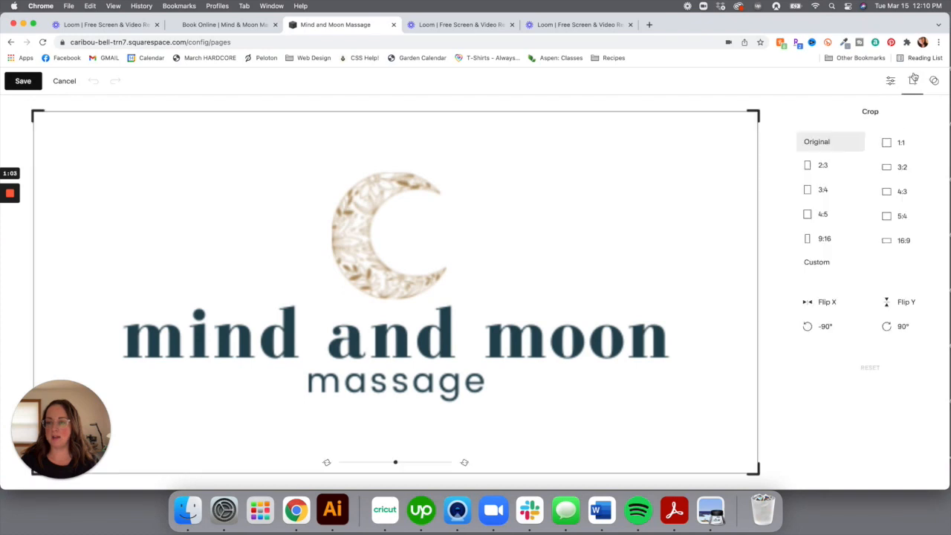
click(913, 80)
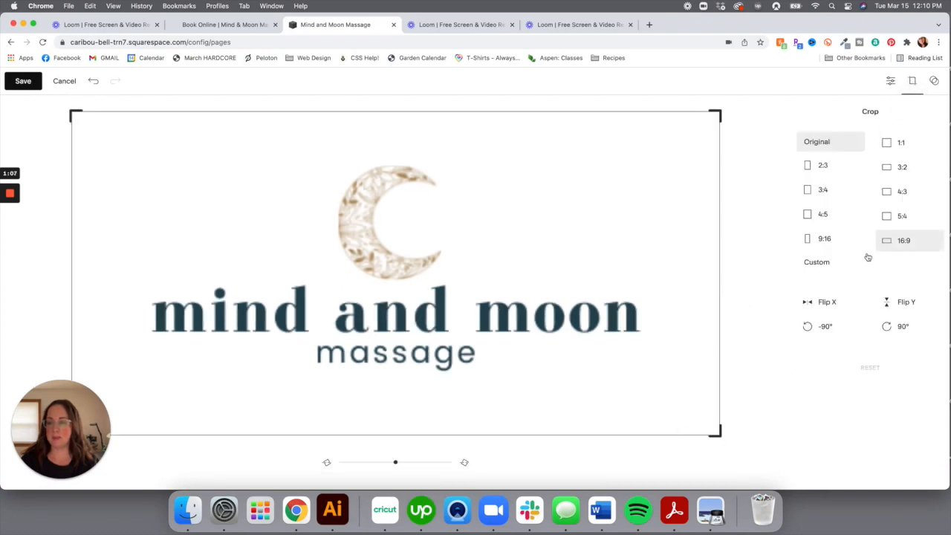
click(818, 269)
drag(720, 275, 664, 276)
drag(71, 275, 138, 274)
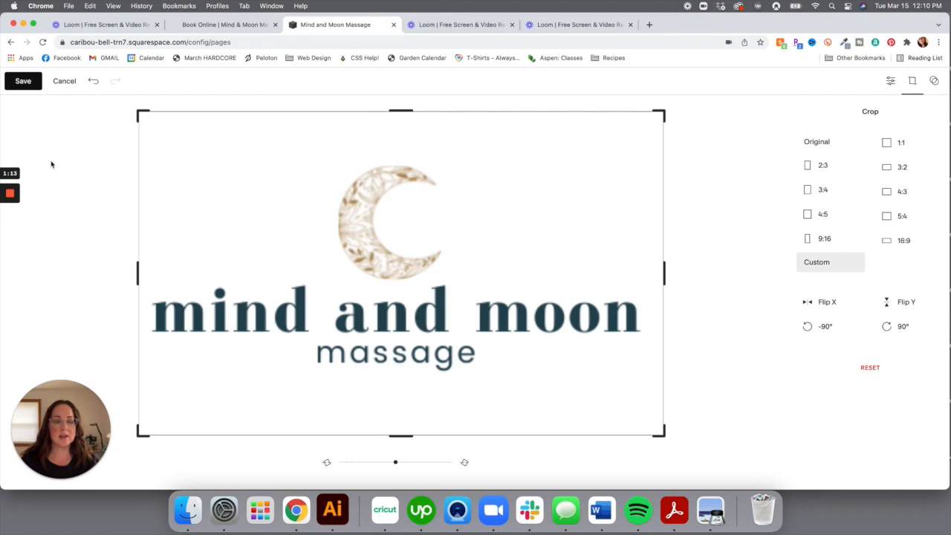
click(23, 81)
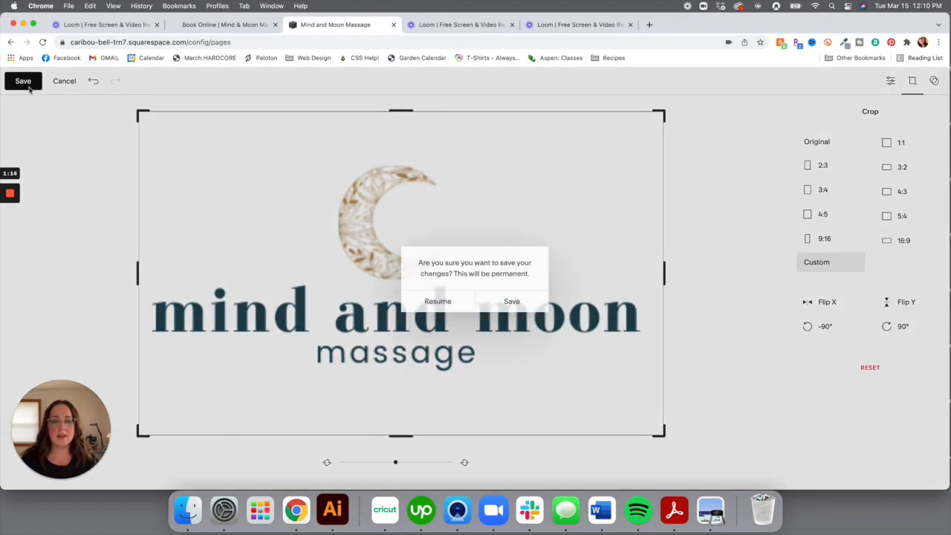
click(531, 302)
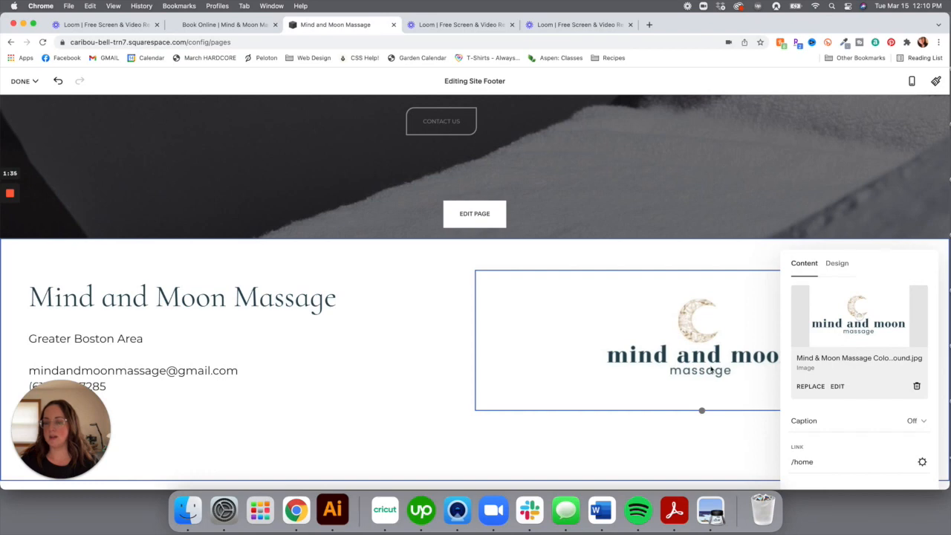
Upload Mind and Moon Gold Logo.png as the footer's new logo, then deselect the image block
click(807, 388)
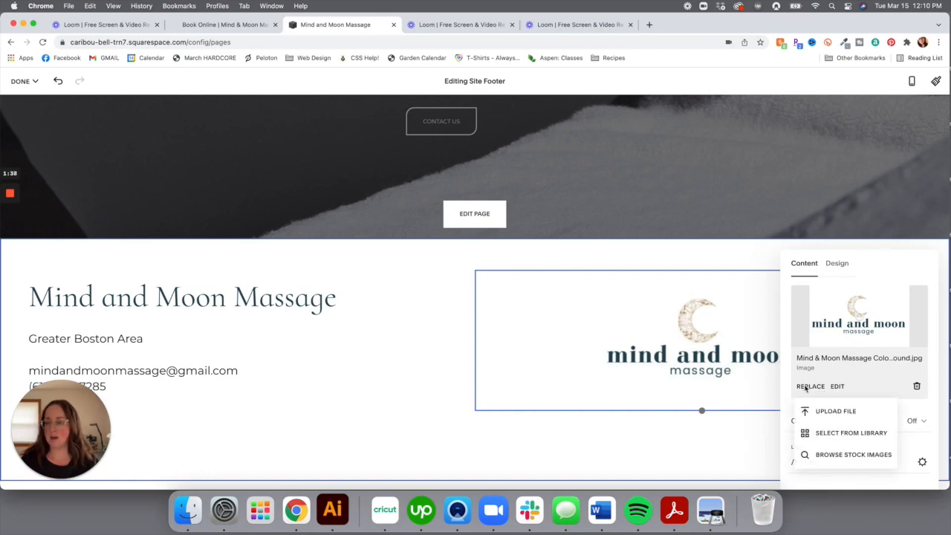
click(838, 411)
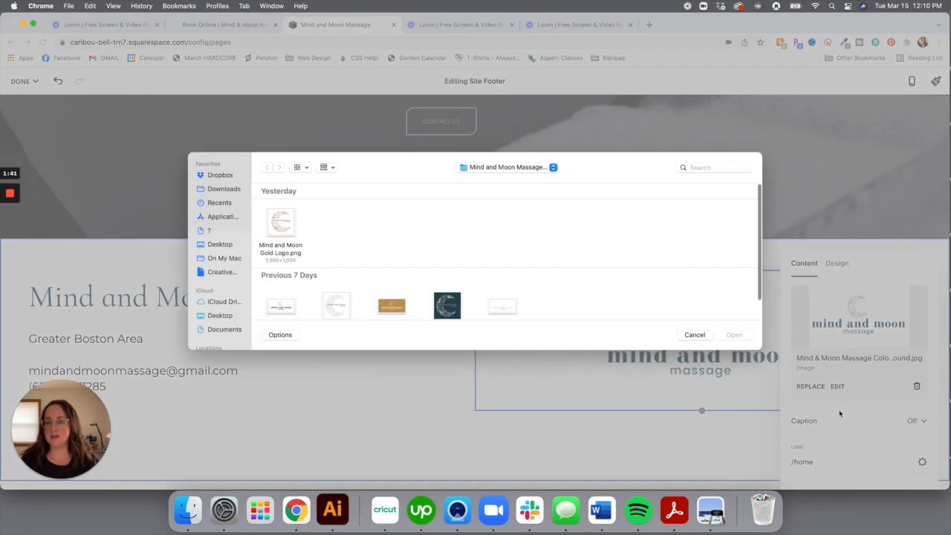
double_click(282, 224)
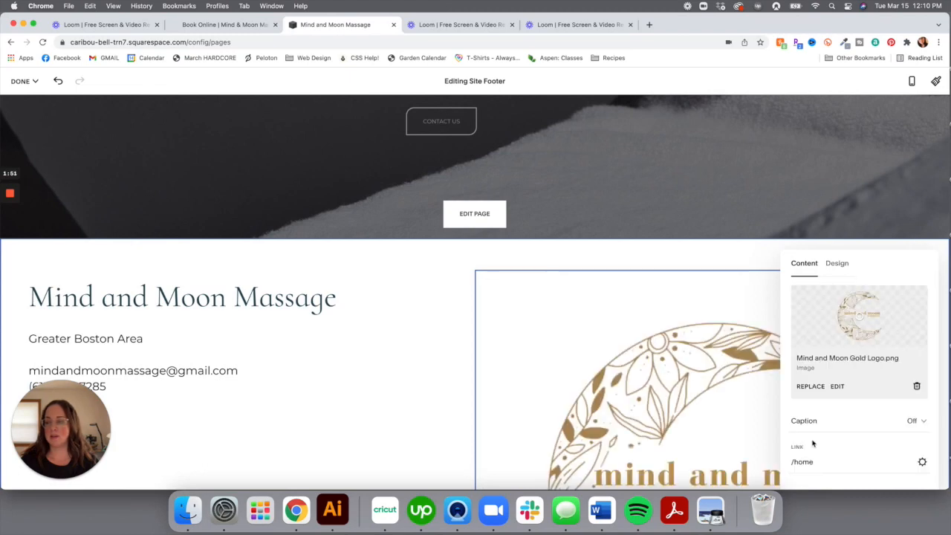
scroll(655, 405, down, 5)
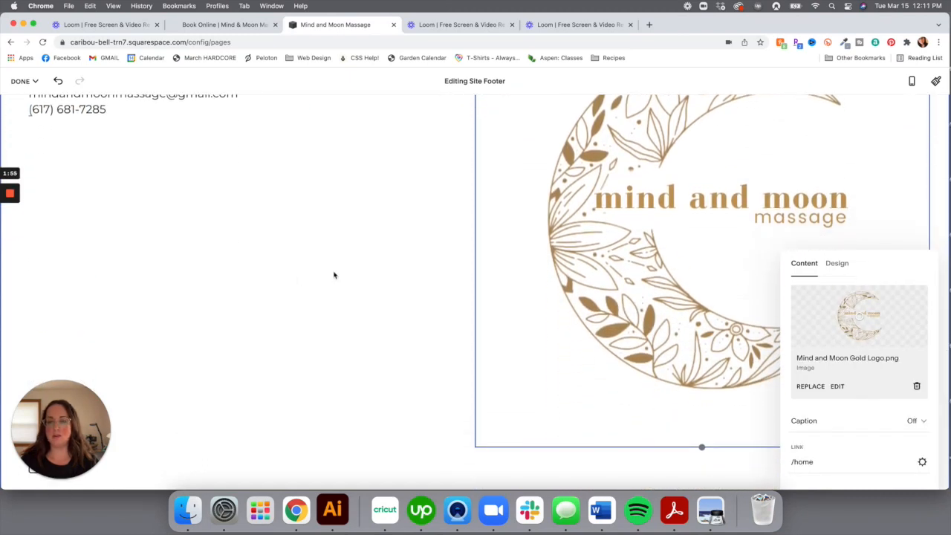
click(435, 278)
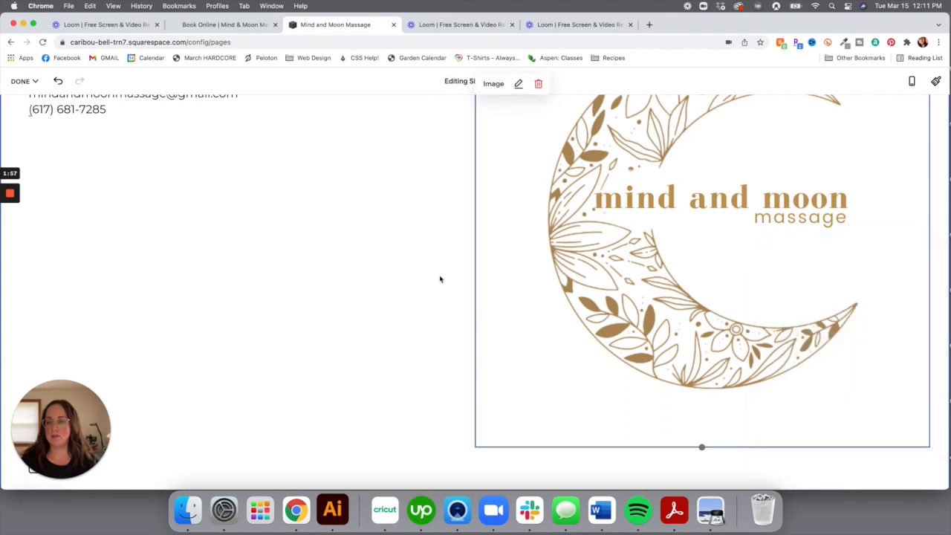
scroll(439, 276, up, 4)
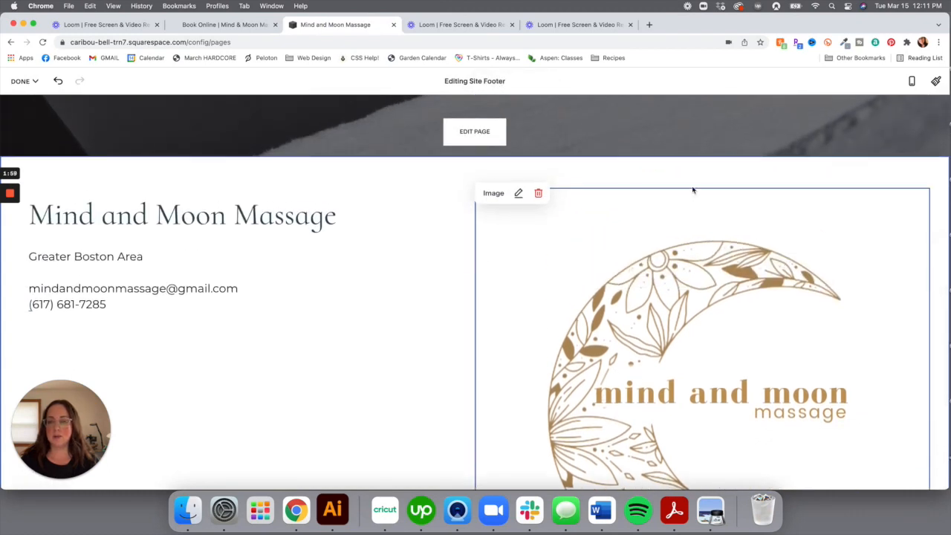
click(233, 197)
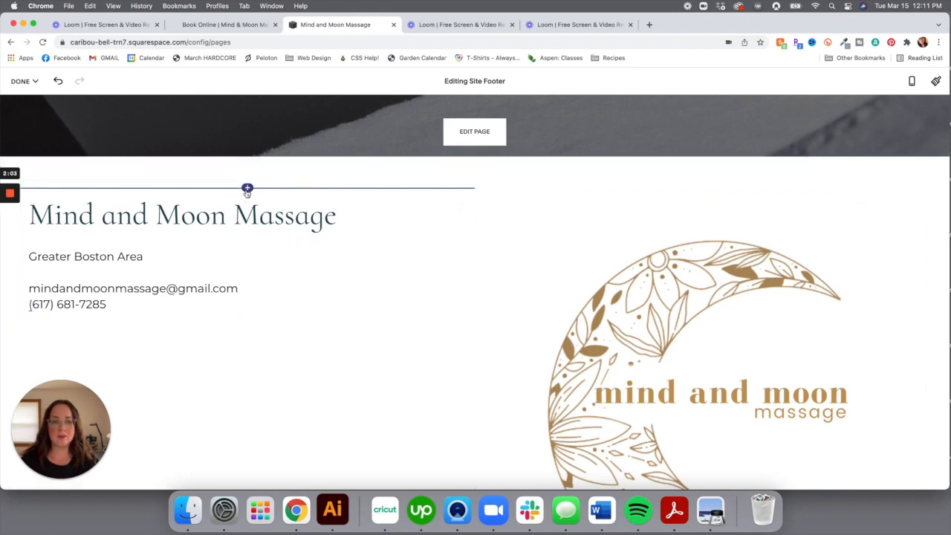
Add a spacer beside the contact text and narrow the logo's column
click(246, 188)
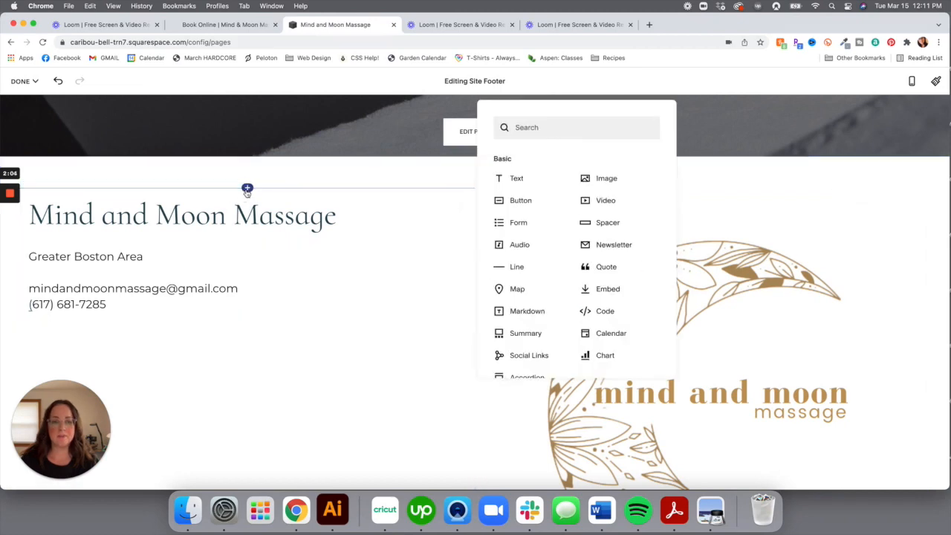
click(616, 222)
drag(461, 206, 498, 350)
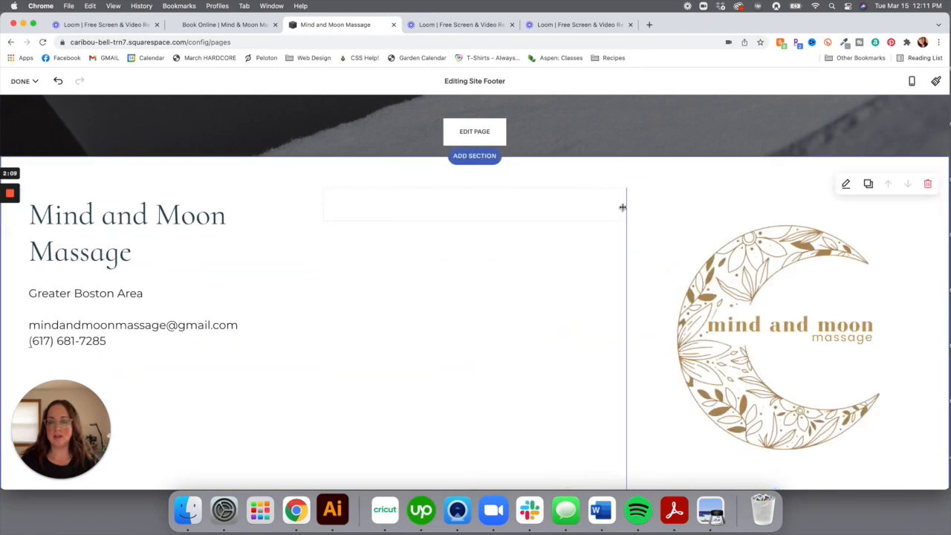
drag(623, 207, 758, 215)
scroll(678, 385, up, 2)
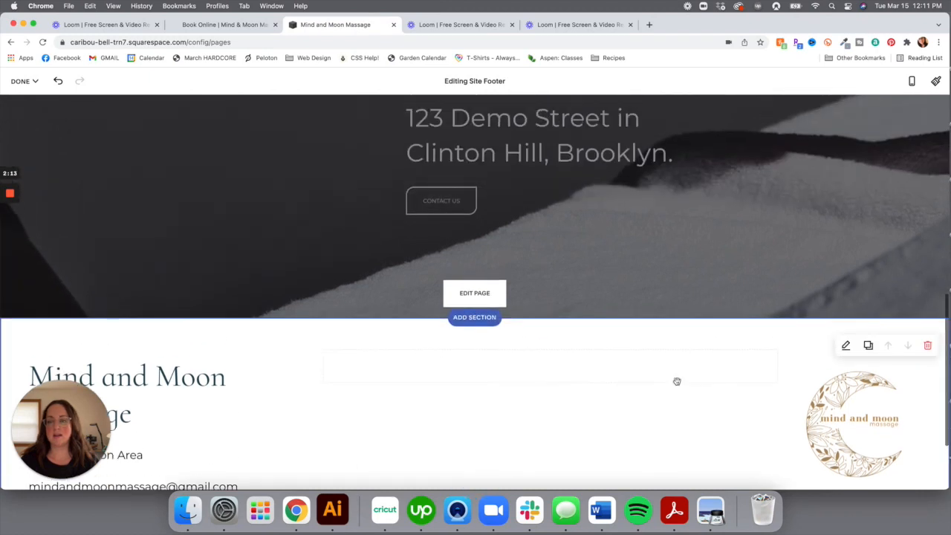
scroll(678, 385, down, 1)
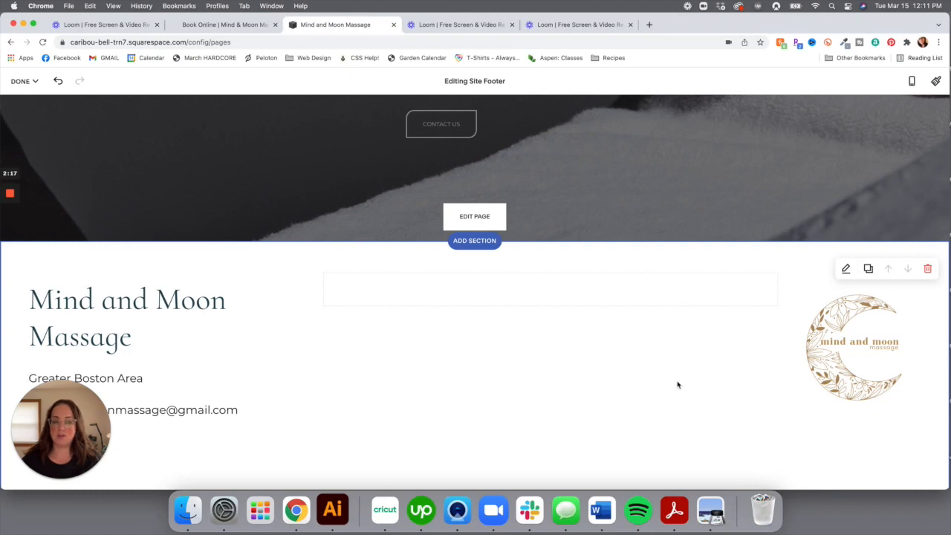
Move the moon logo to the middle beside the business title and narrow the spacer
click(829, 327)
drag(829, 328, 467, 299)
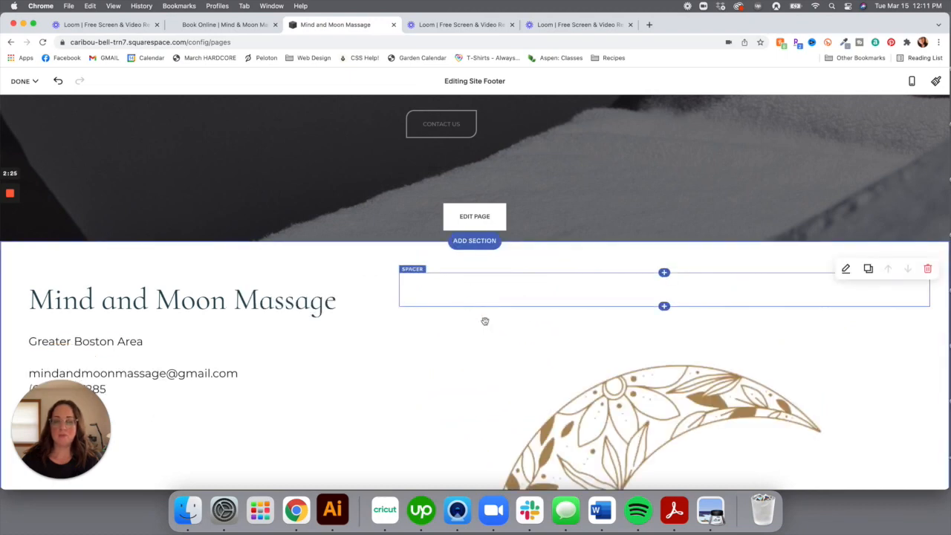
drag(448, 356, 397, 290)
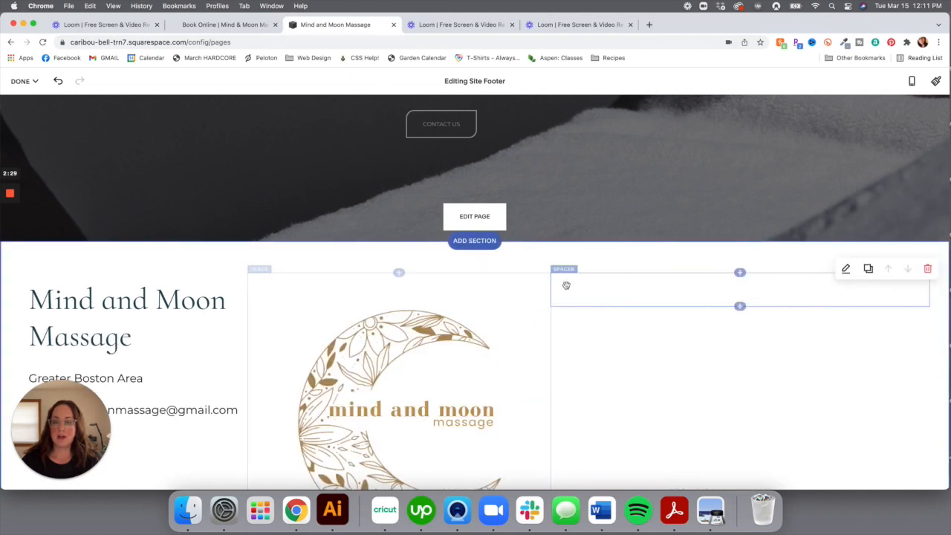
drag(729, 299, 235, 299)
drag(618, 293, 364, 289)
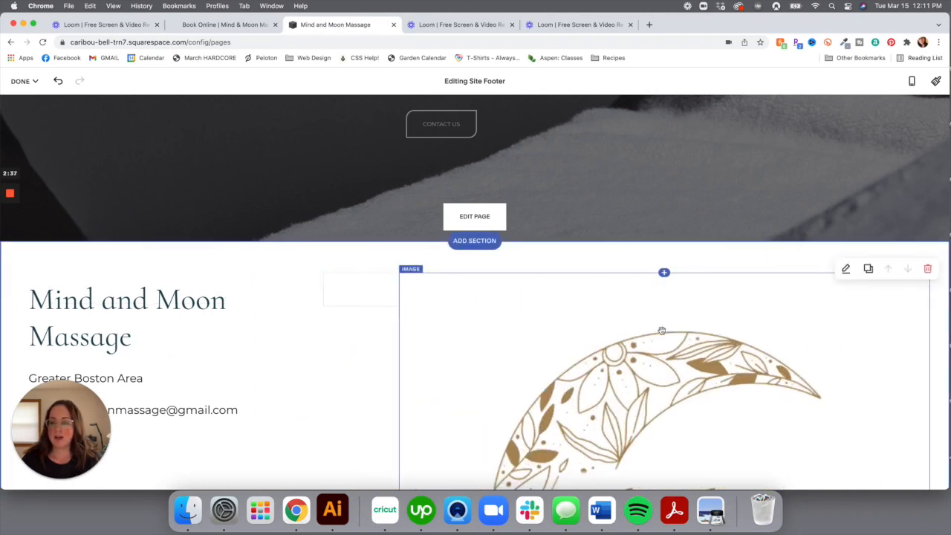
Insert a second spacer right of the logo and widen the title column to centre the logo
click(664, 273)
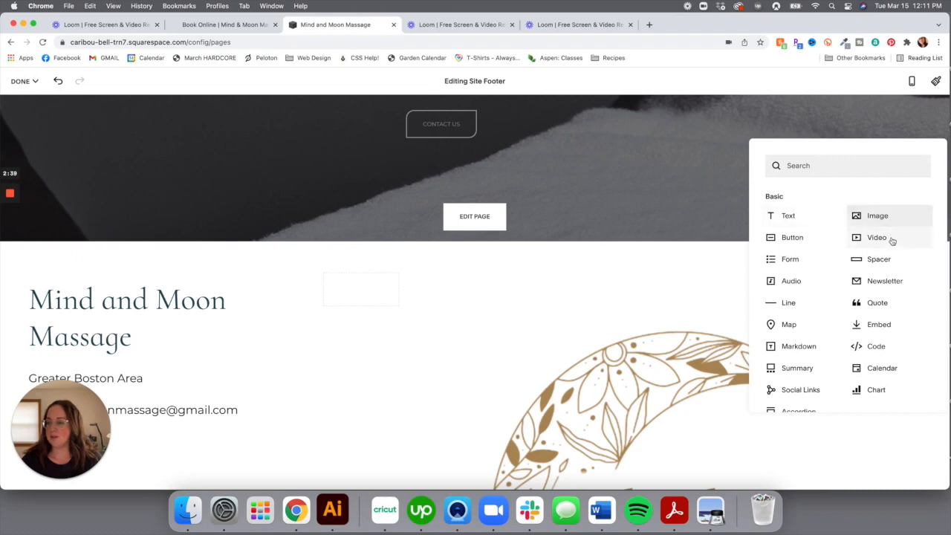
click(873, 259)
drag(835, 288, 903, 340)
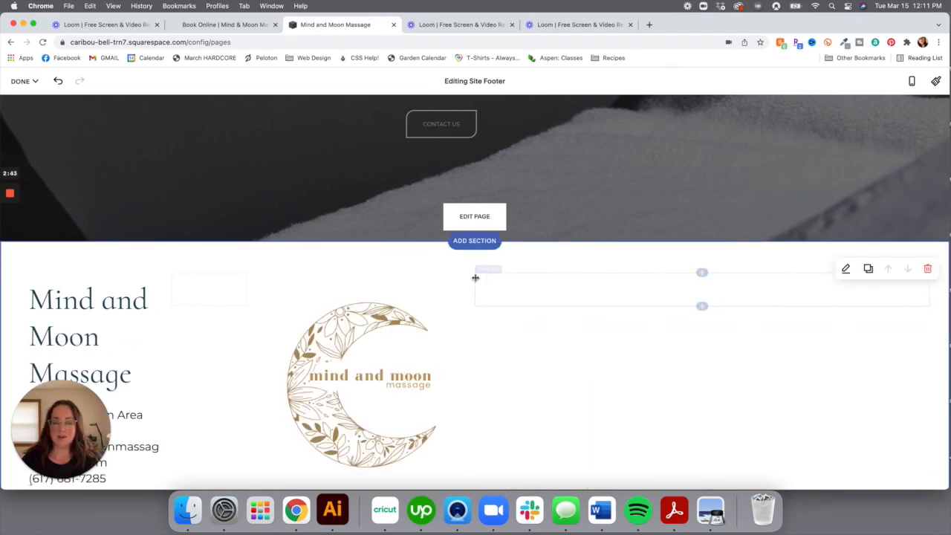
drag(477, 287, 575, 293)
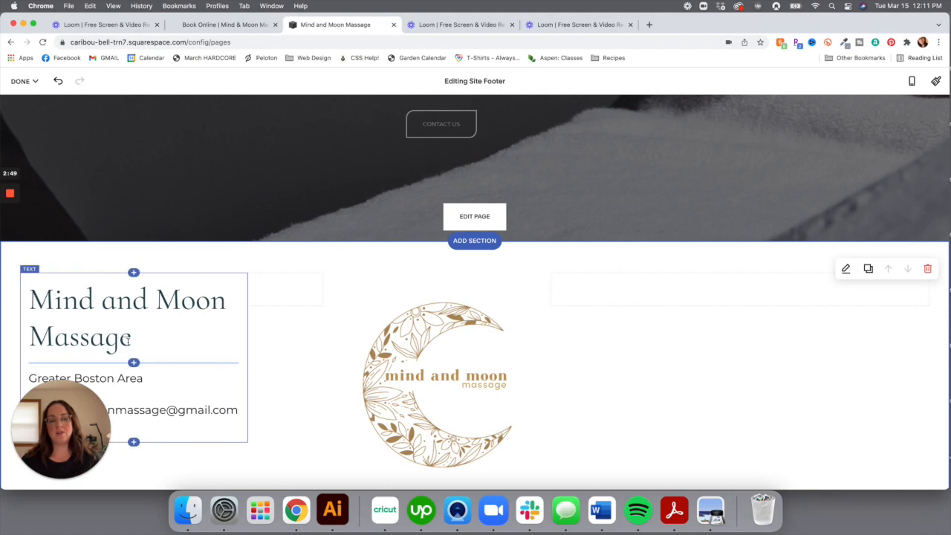
scroll(114, 354, down, 2)
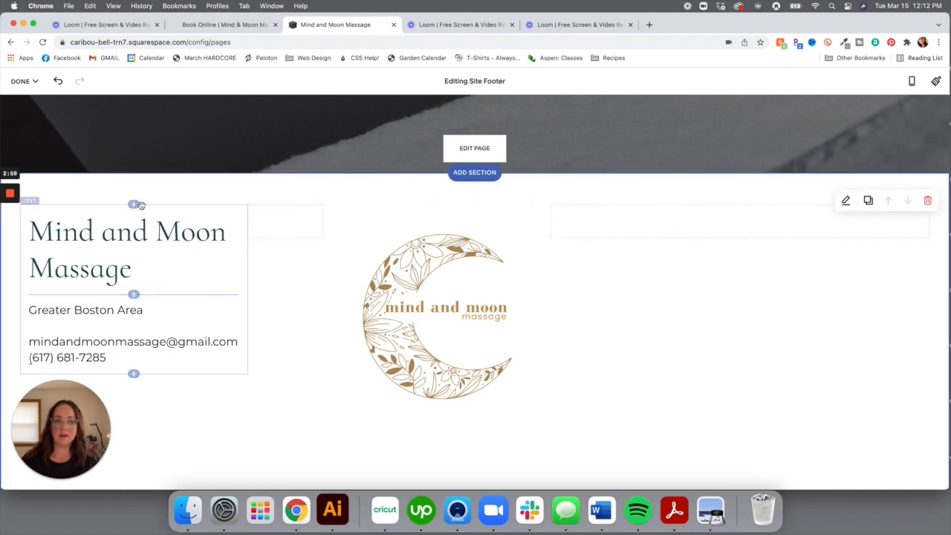
Add a spacer and a new text block on the footer's right reading 'About'
click(134, 205)
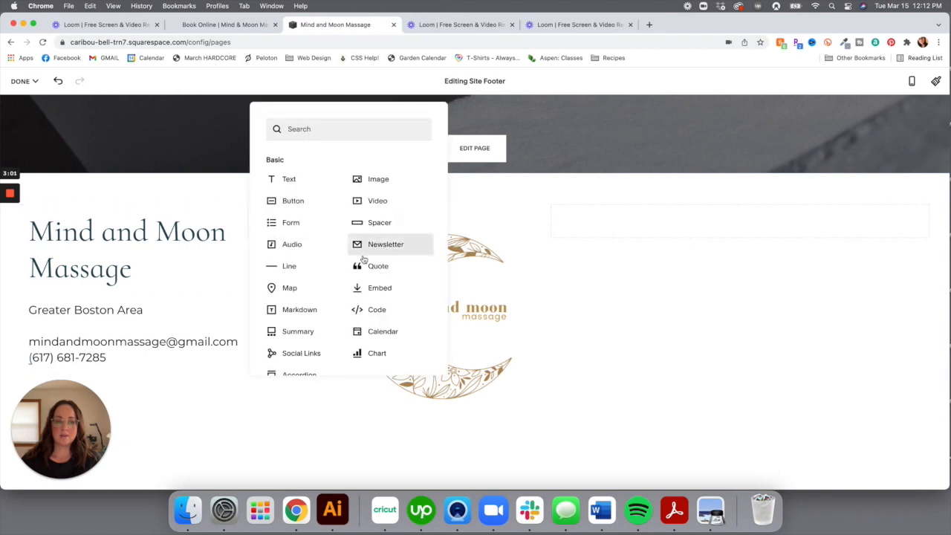
click(376, 221)
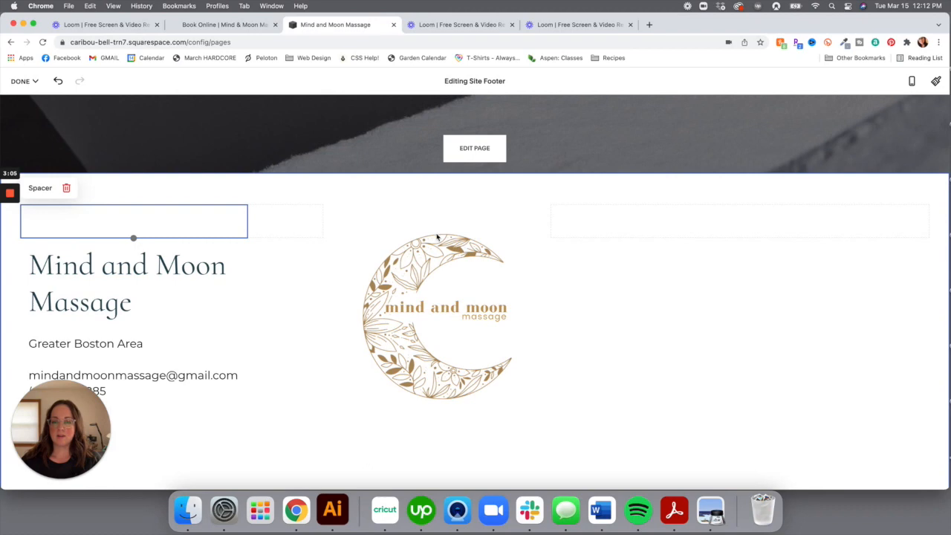
click(738, 237)
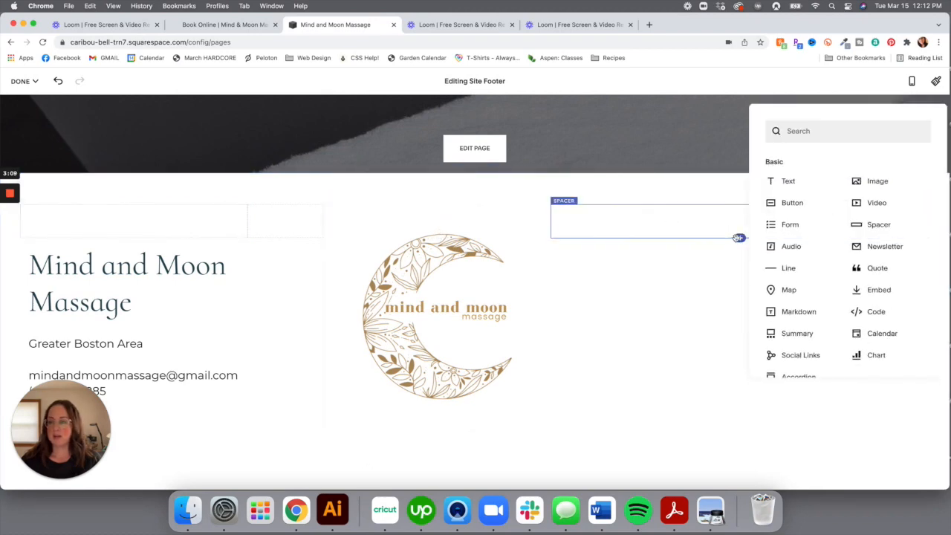
click(793, 186)
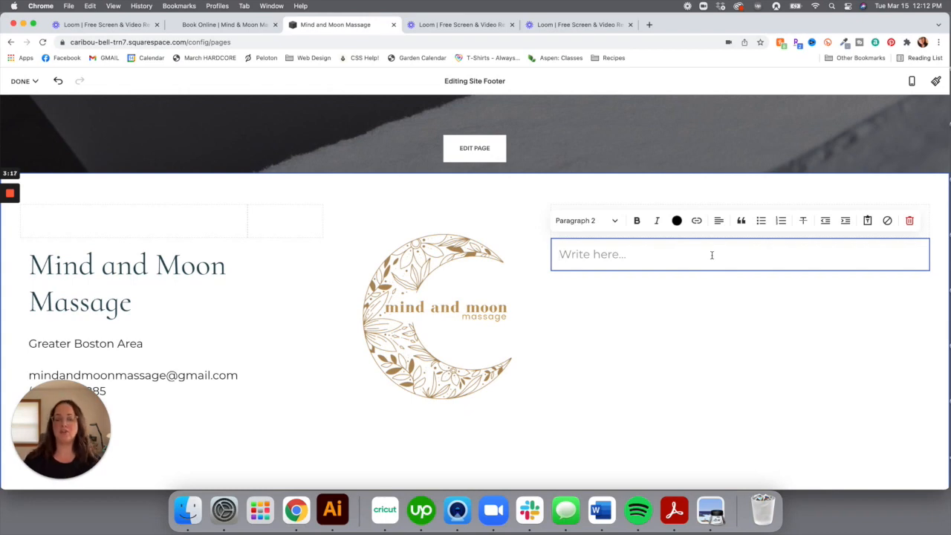
text(About)
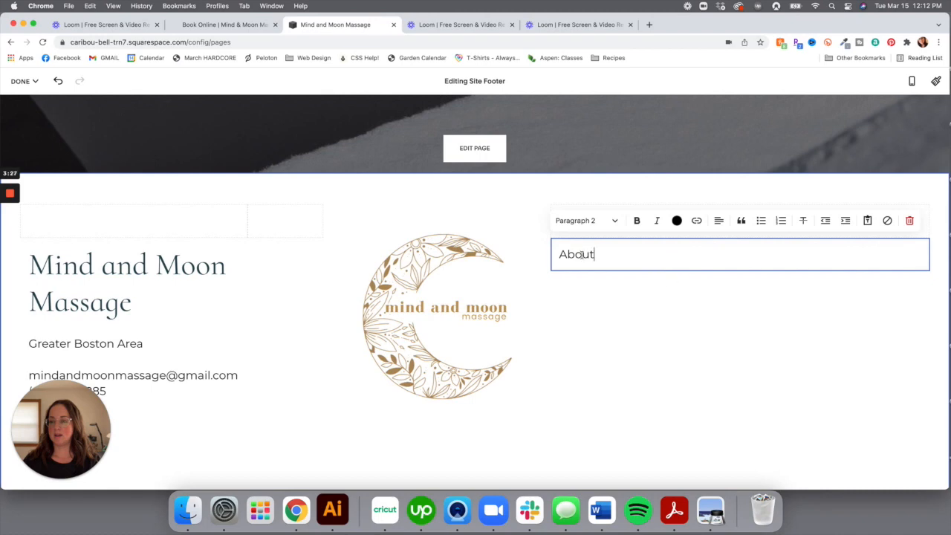
Link the word About to the site's /about page
double_click(582, 254)
click(695, 222)
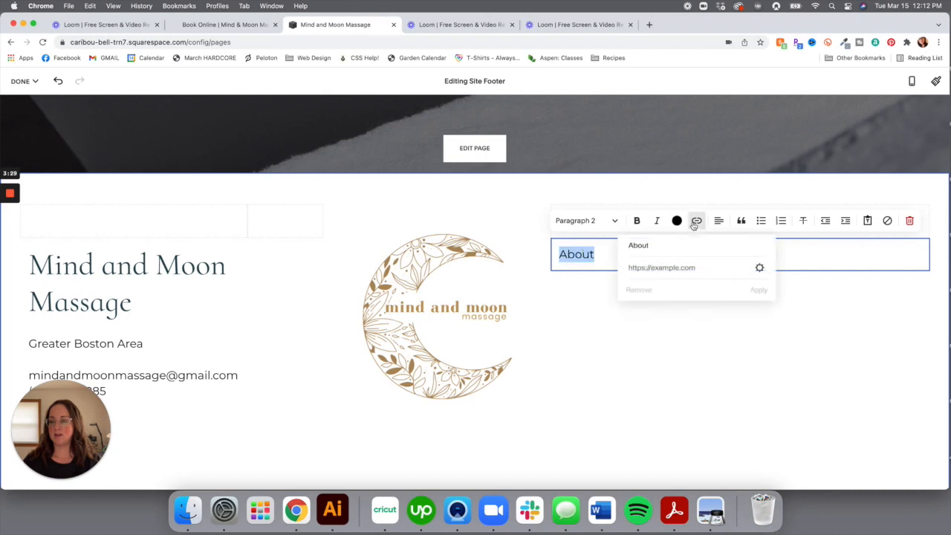
click(760, 269)
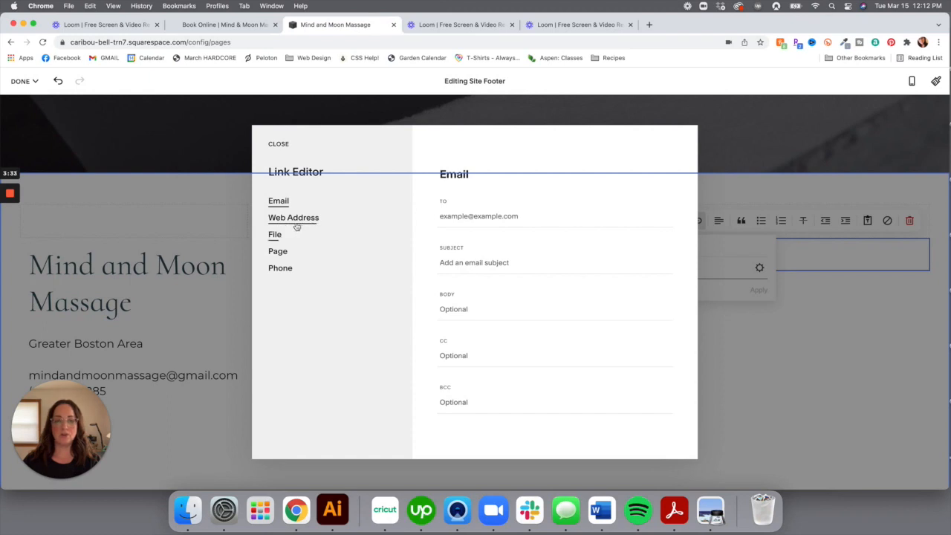
click(279, 251)
click(515, 219)
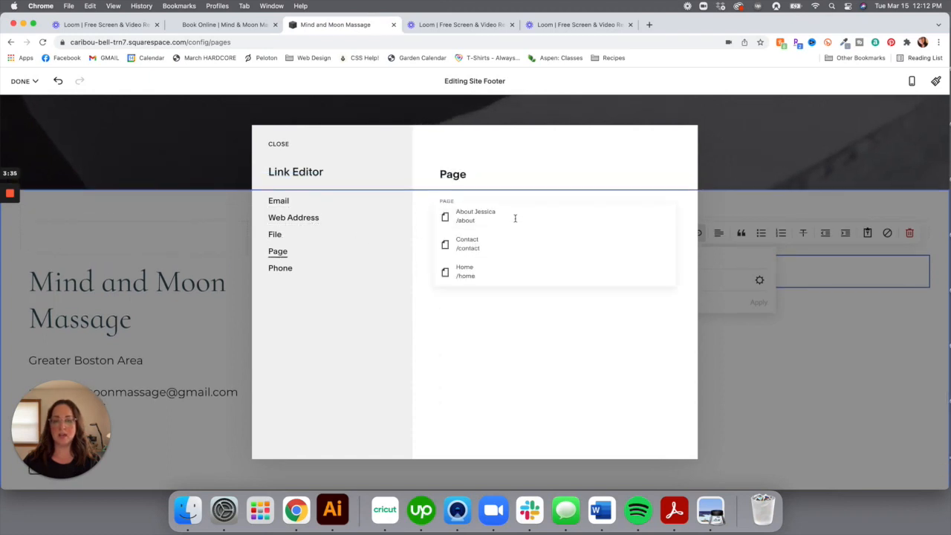
click(514, 217)
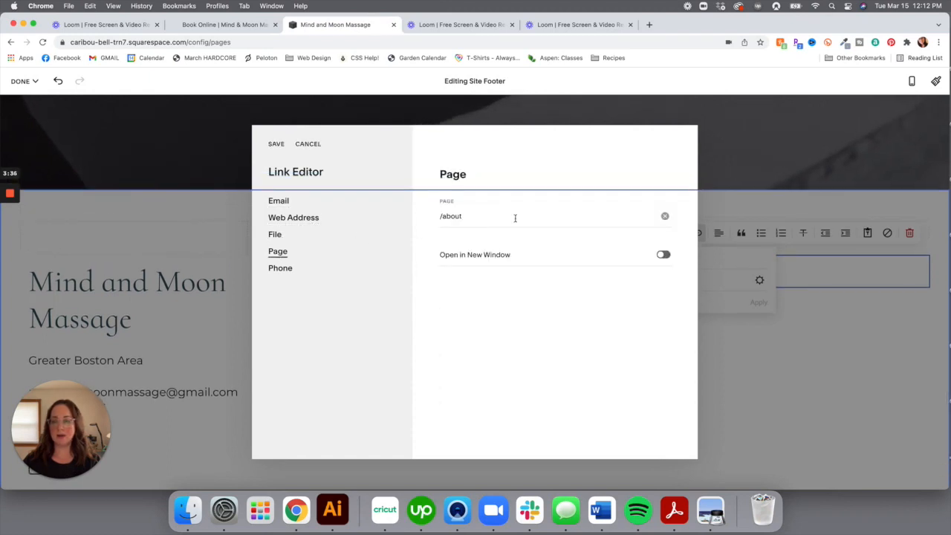
click(750, 313)
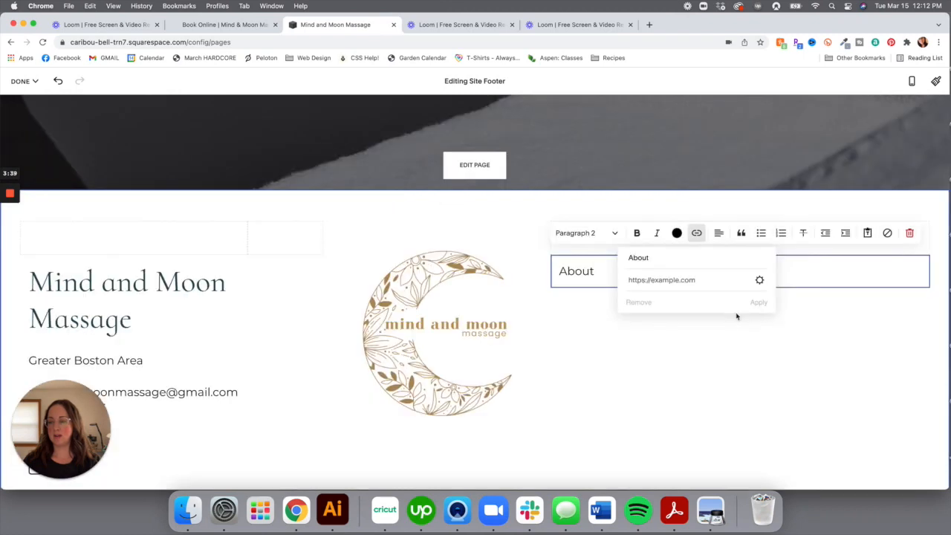
click(759, 281)
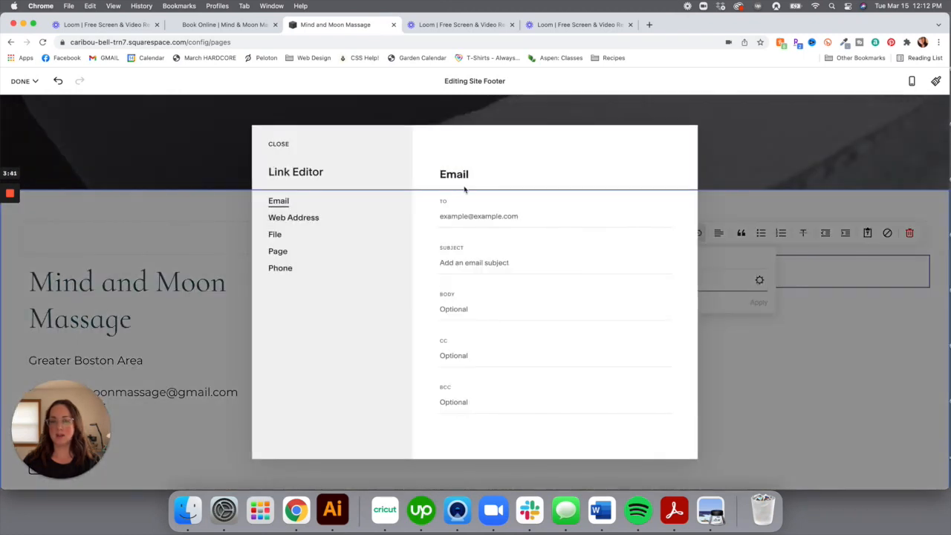
click(278, 252)
click(483, 217)
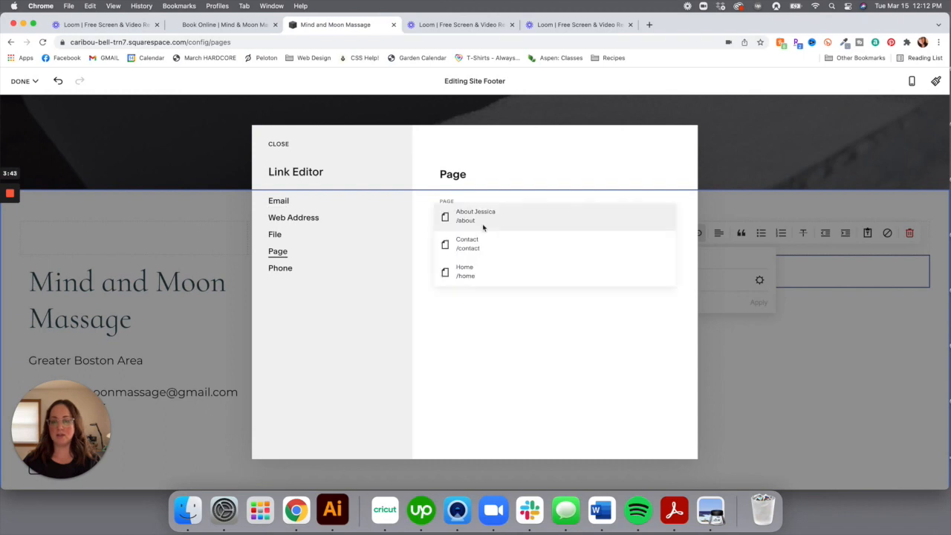
click(486, 213)
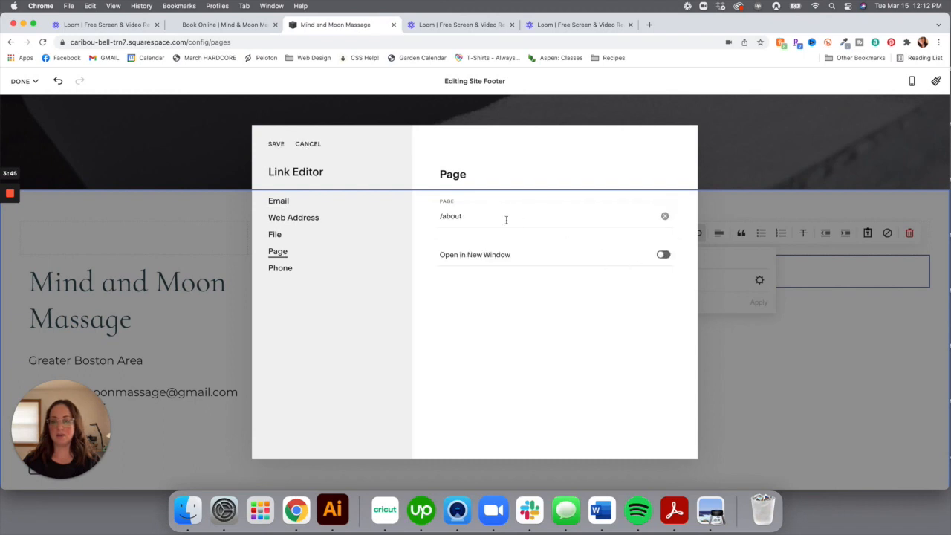
click(276, 144)
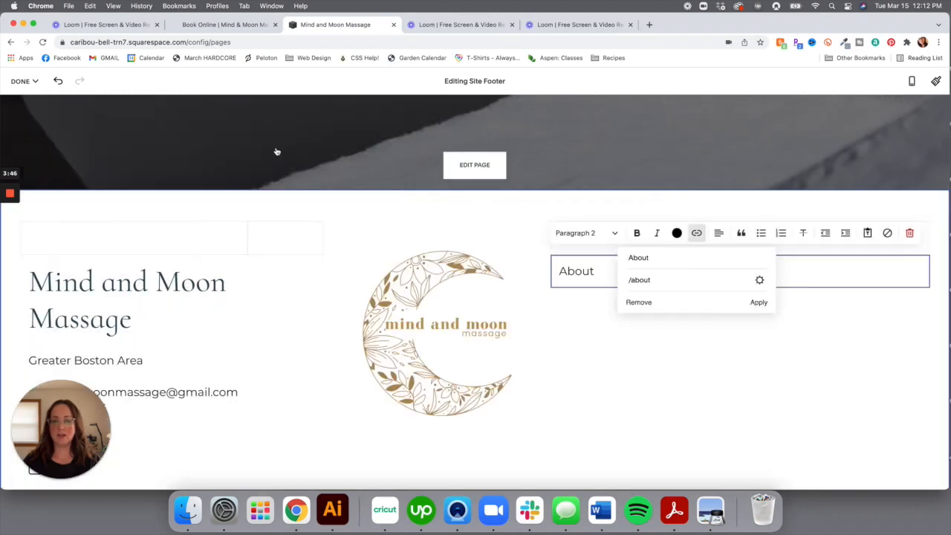
click(758, 303)
Right-align the About text
click(719, 234)
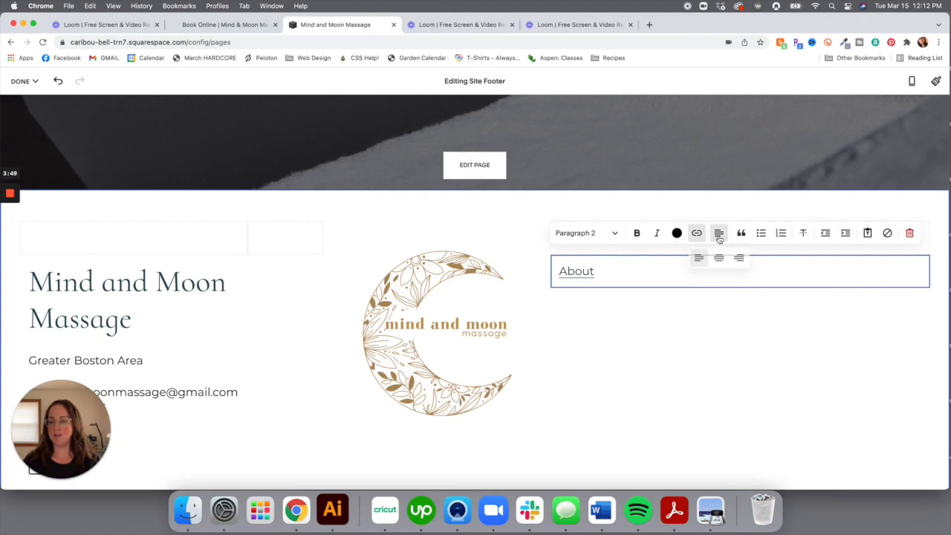
click(739, 258)
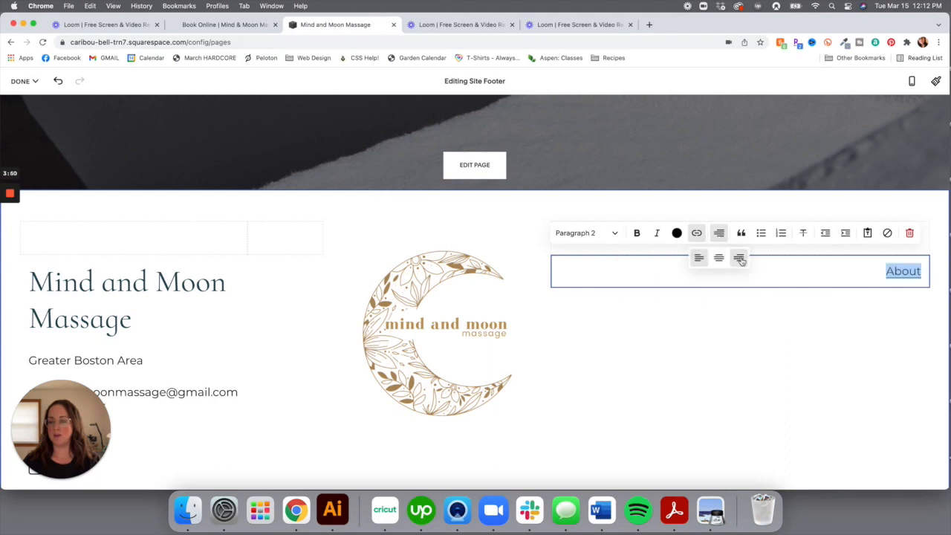
click(813, 361)
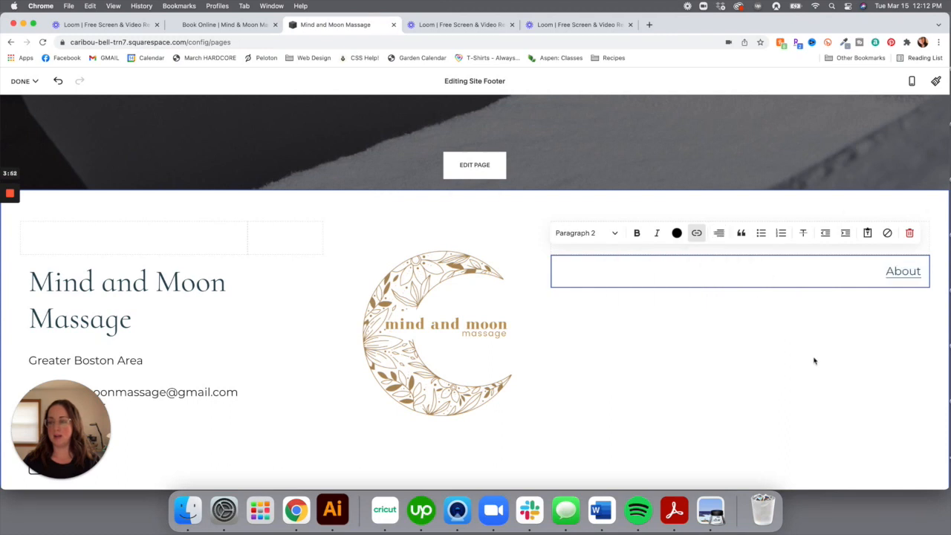
click(923, 272)
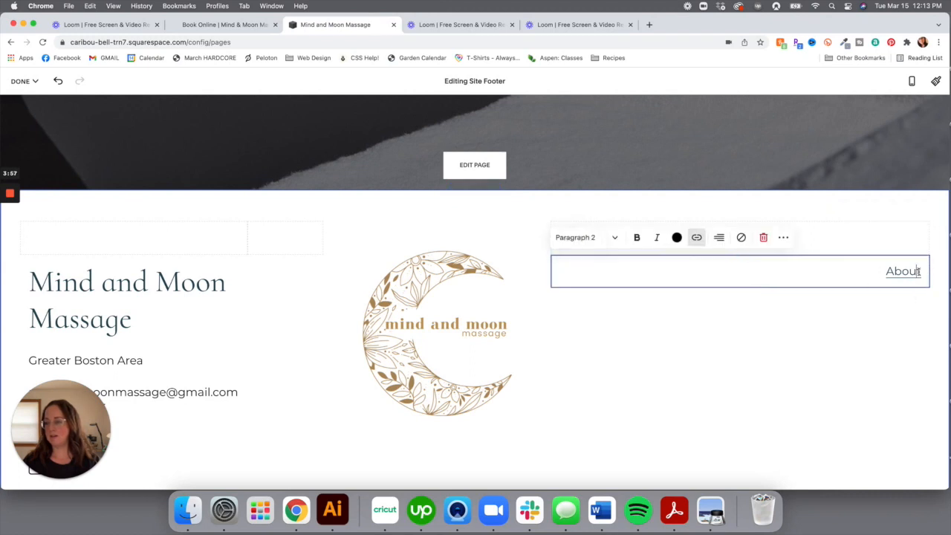
Add 'Contact' on a new line under About and link it to the Contact page
key(Return)
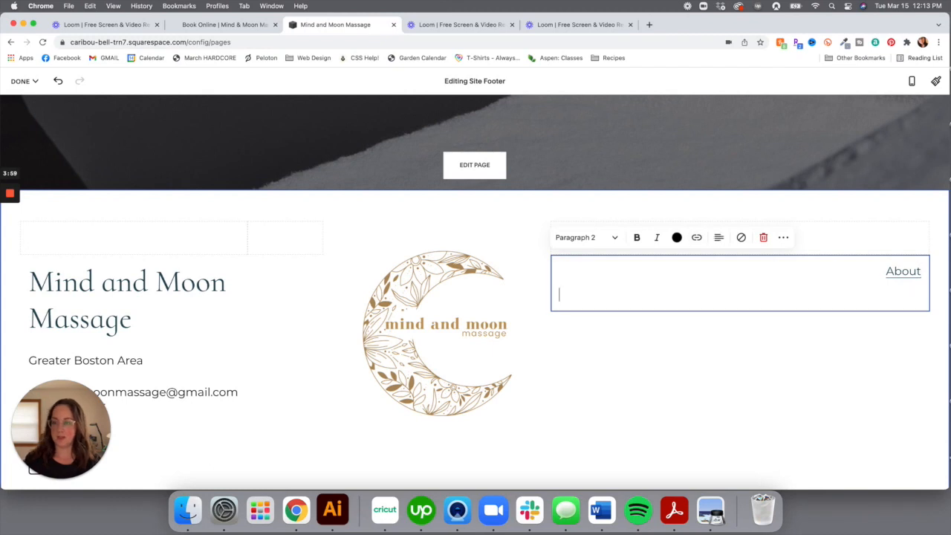
text(Cont)
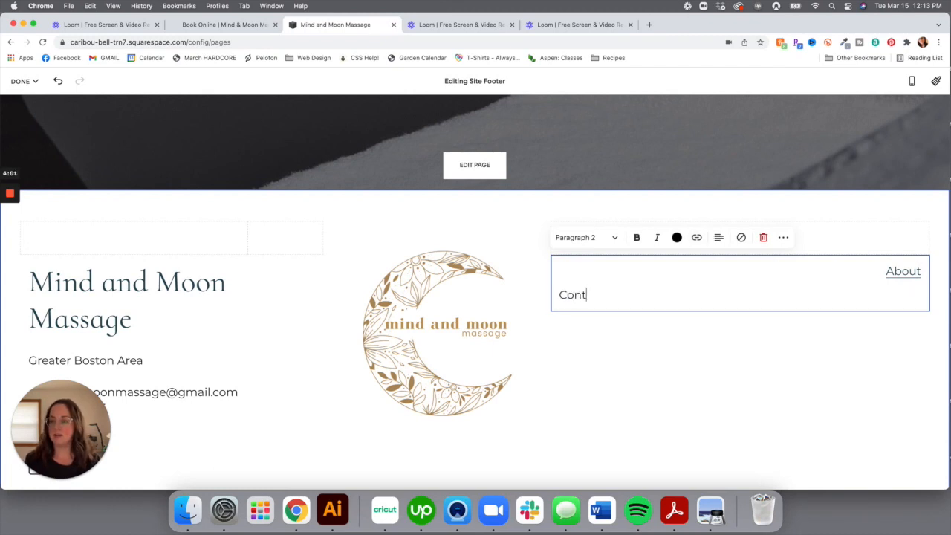
text(act)
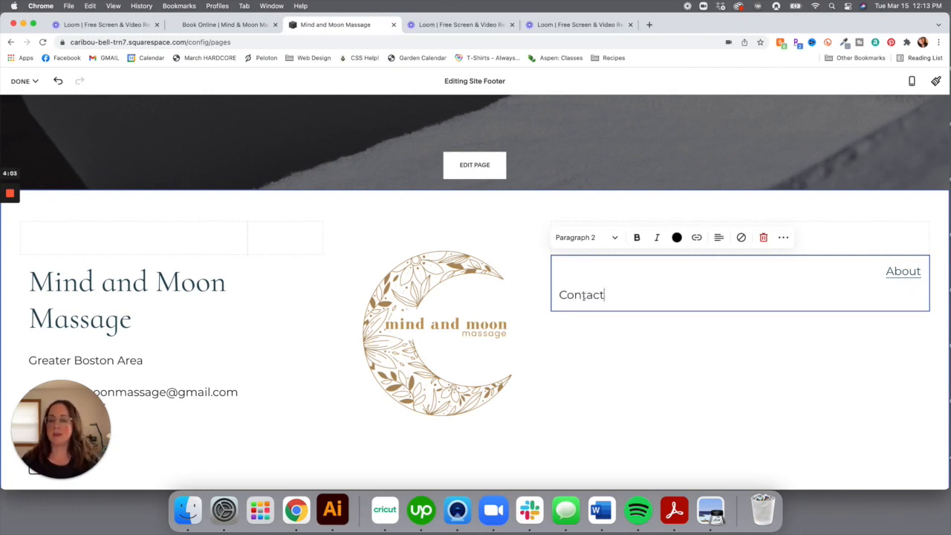
double_click(587, 295)
click(697, 238)
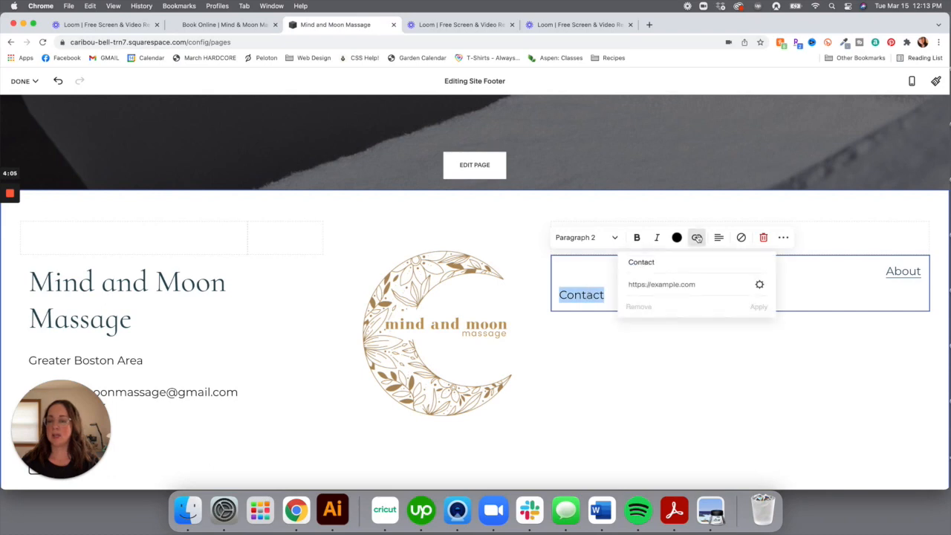
click(759, 285)
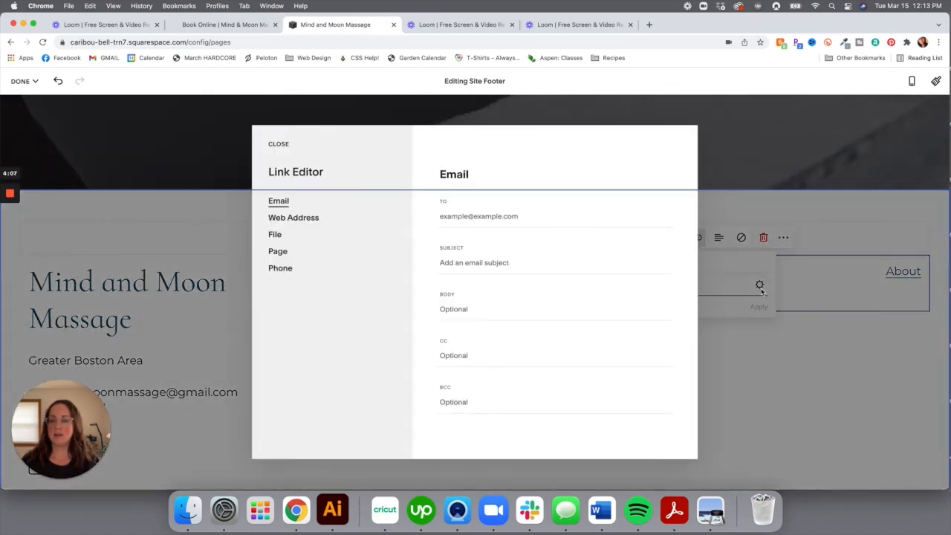
click(278, 251)
click(499, 209)
click(490, 239)
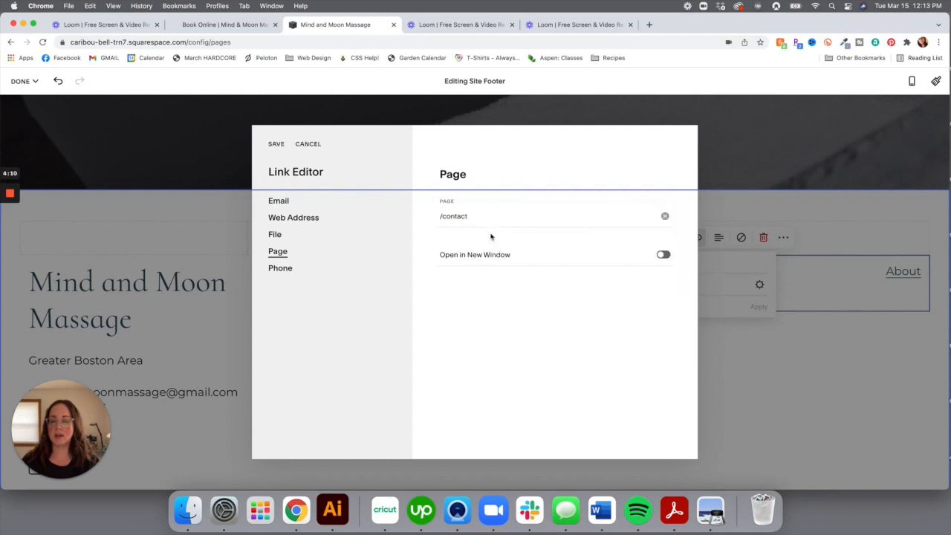
click(276, 143)
click(755, 309)
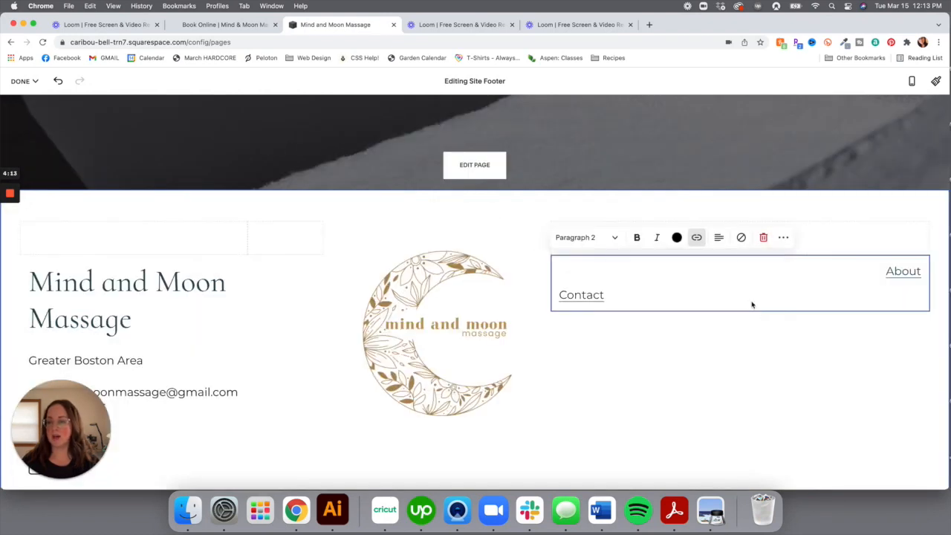
Right-align the Contact link and finish editing the text block
click(719, 238)
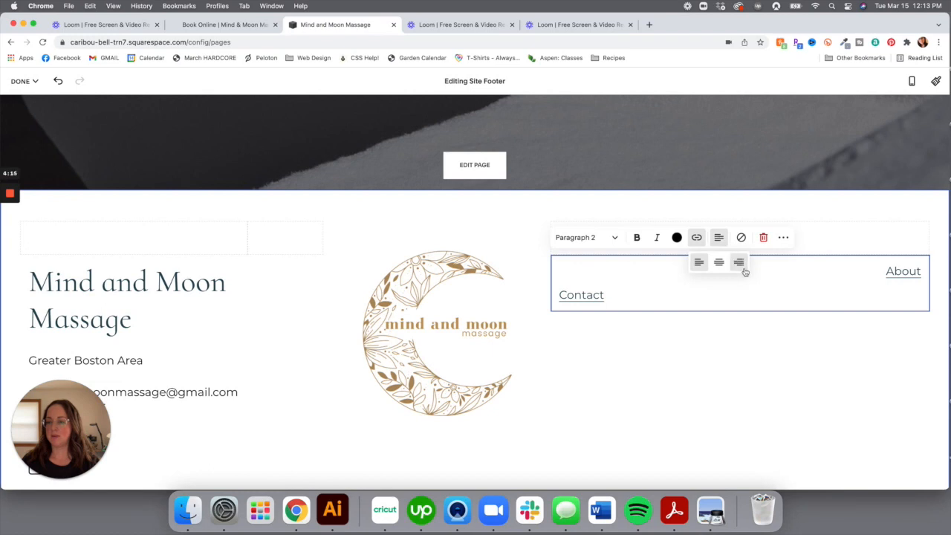
click(738, 262)
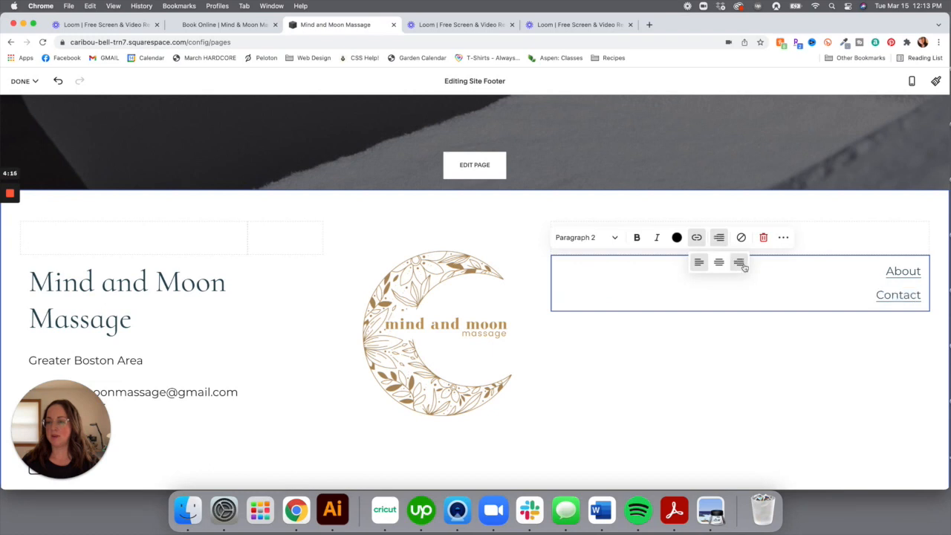
click(794, 398)
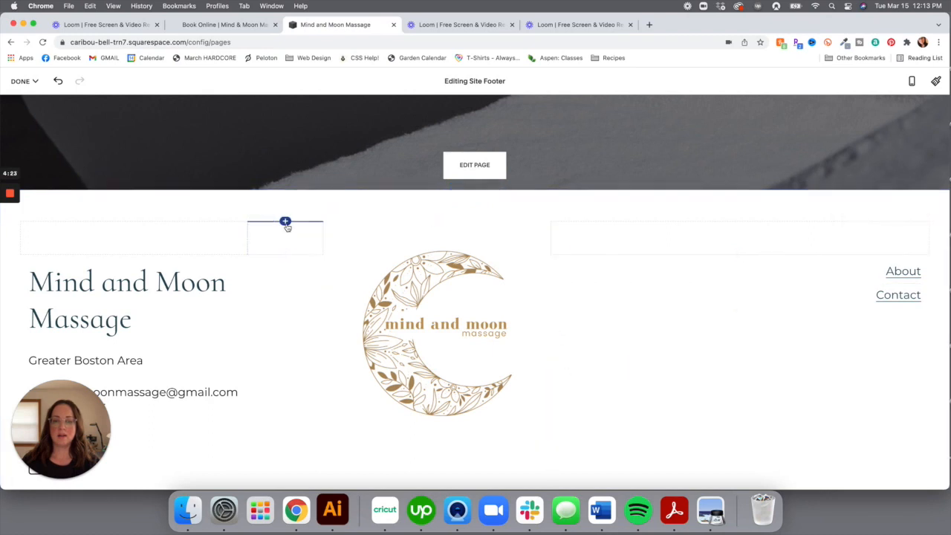
Remove the small spacer beside the title, shift the logo left, and delete the left spacer
click(290, 232)
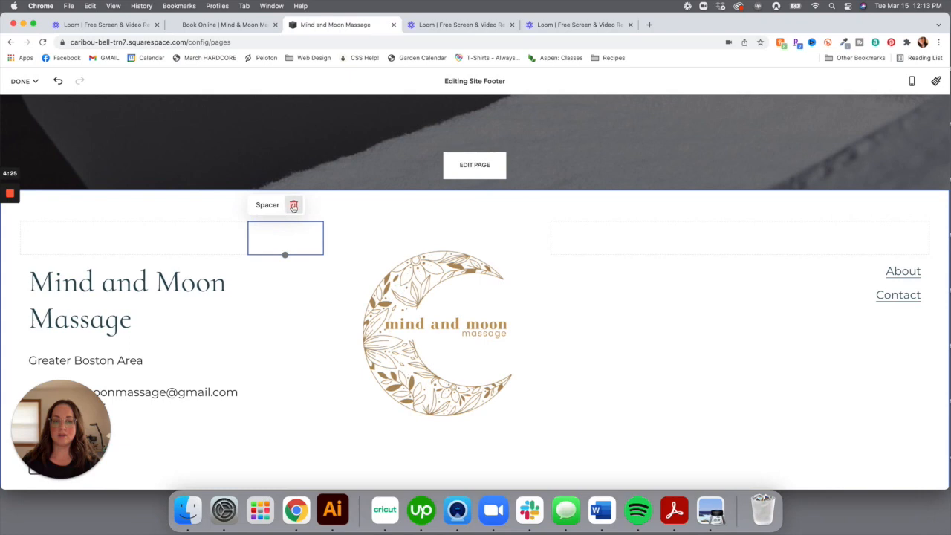
click(294, 206)
click(541, 309)
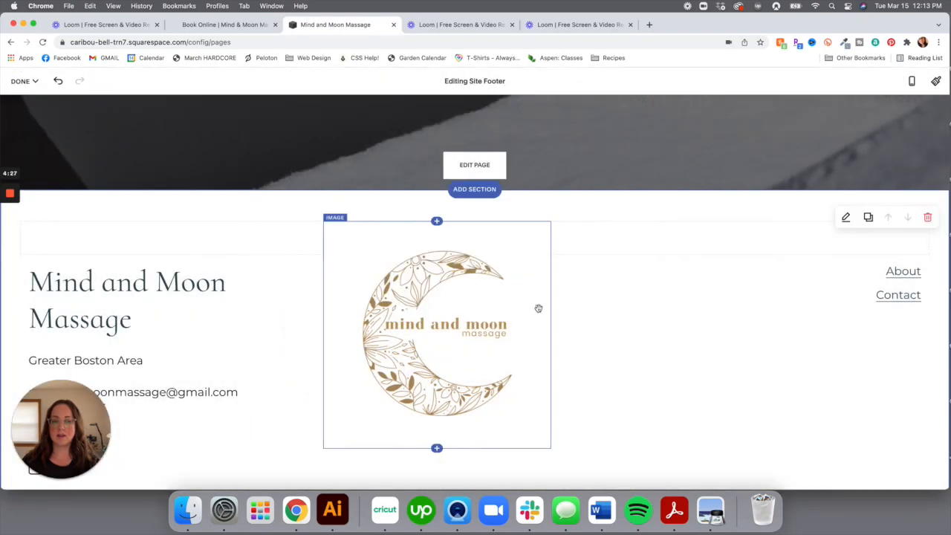
drag(341, 257, 382, 247)
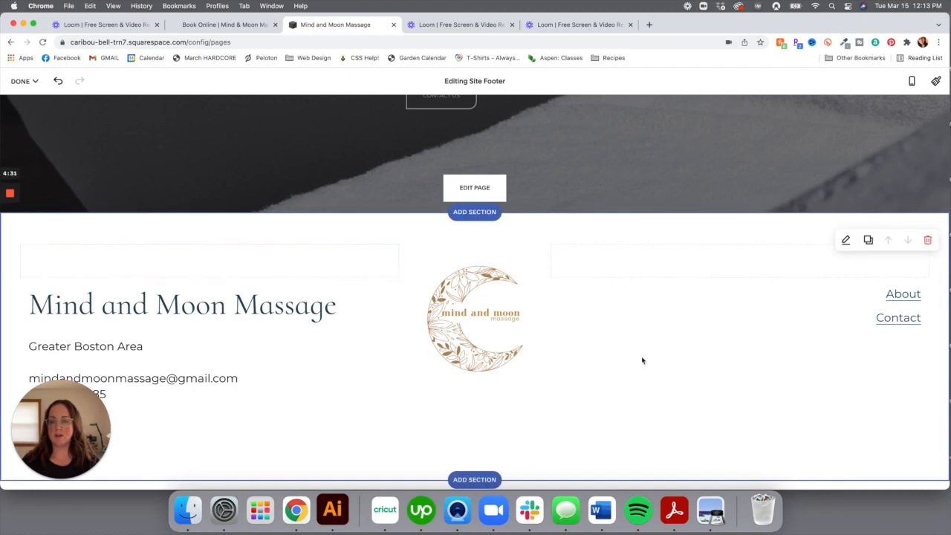
click(36, 246)
click(66, 227)
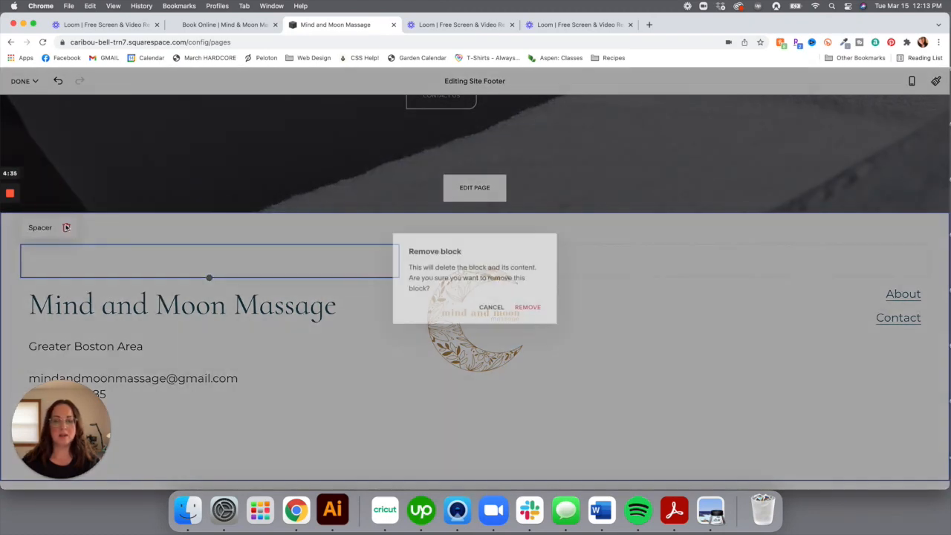
Confirm removing the left spacer, then remove the spacer above the About and Contact links
click(535, 309)
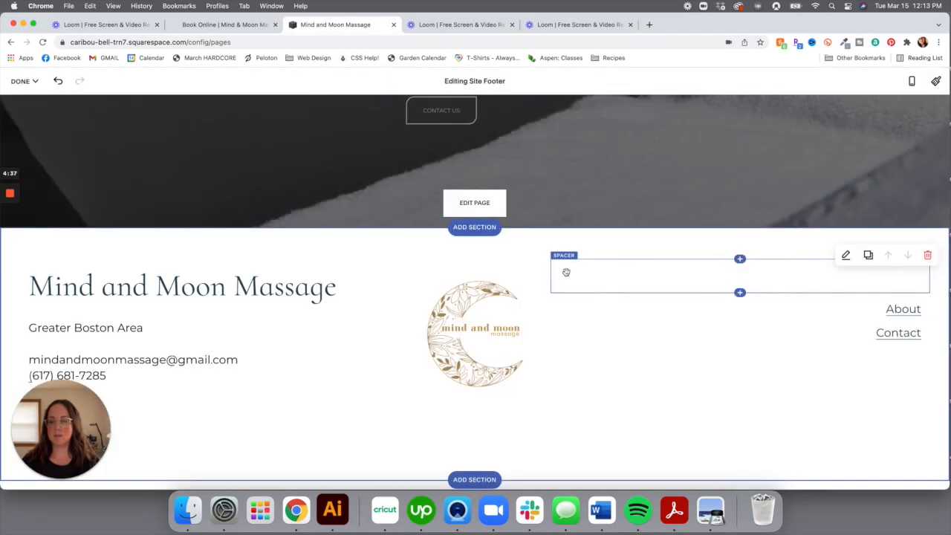
click(566, 260)
click(598, 243)
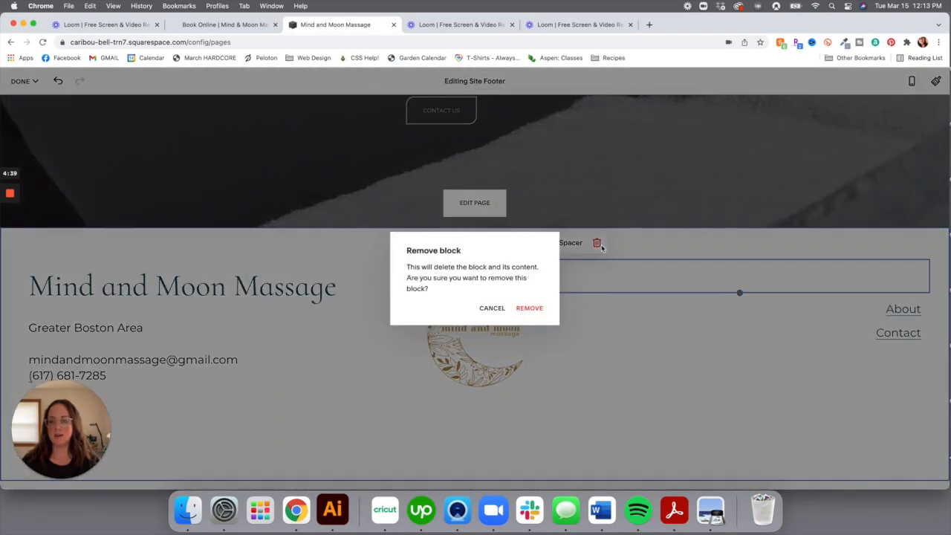
click(529, 308)
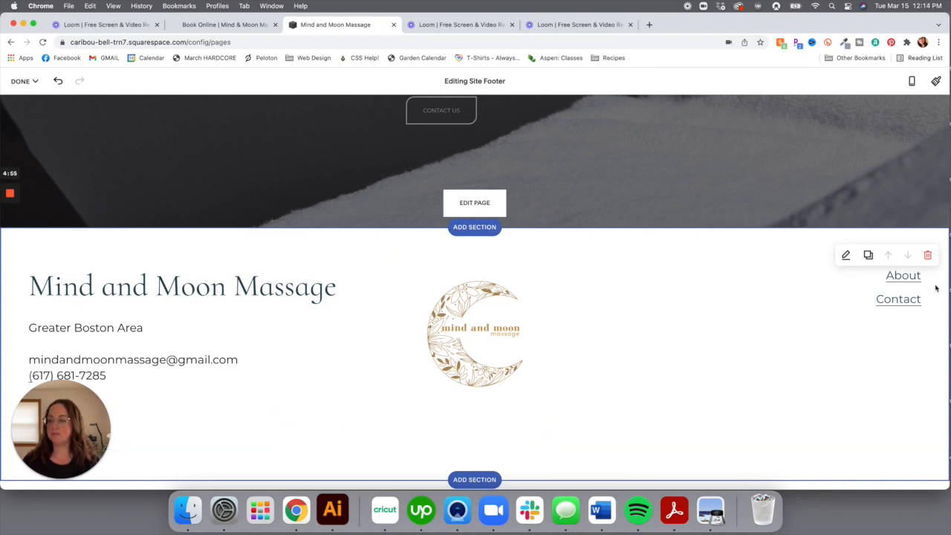
Set the footer section height to a custom value of 27
click(847, 256)
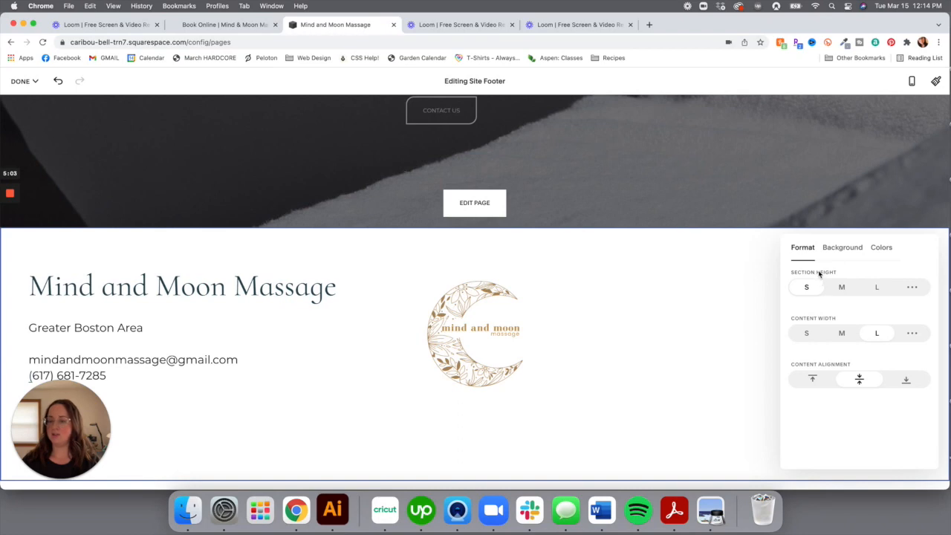
click(843, 290)
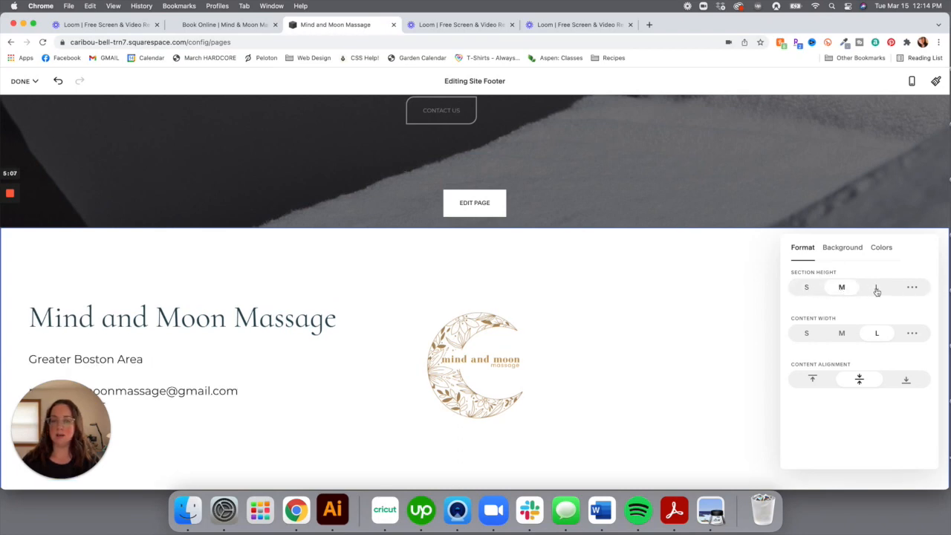
click(877, 292)
click(814, 290)
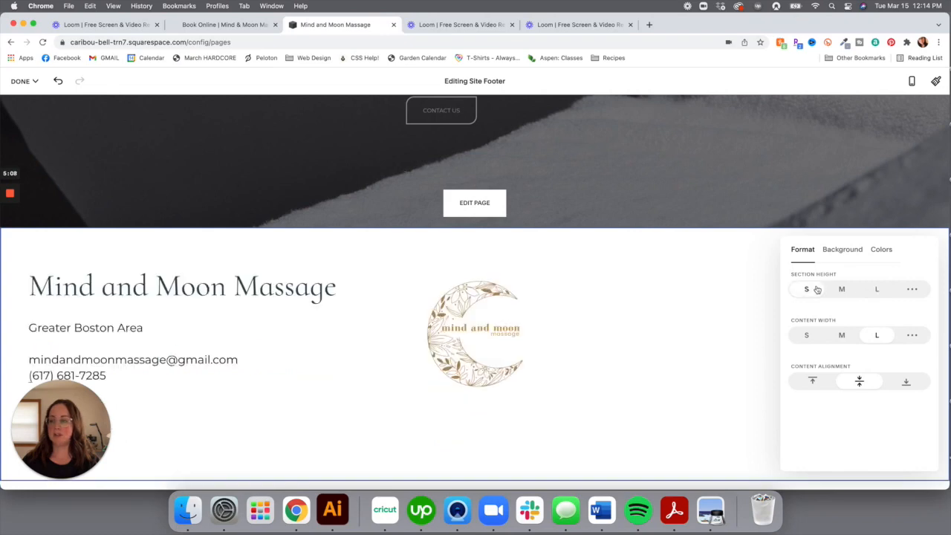
click(914, 289)
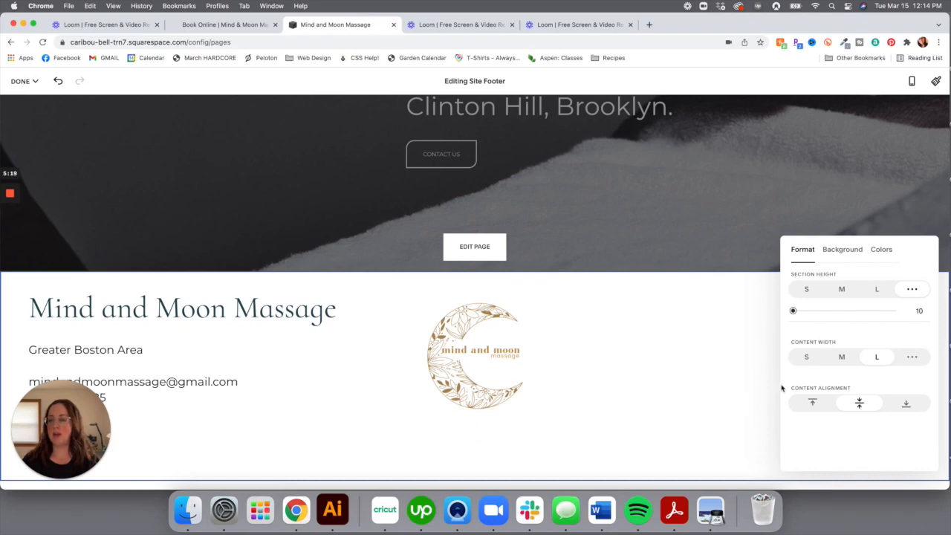
drag(795, 314, 812, 318)
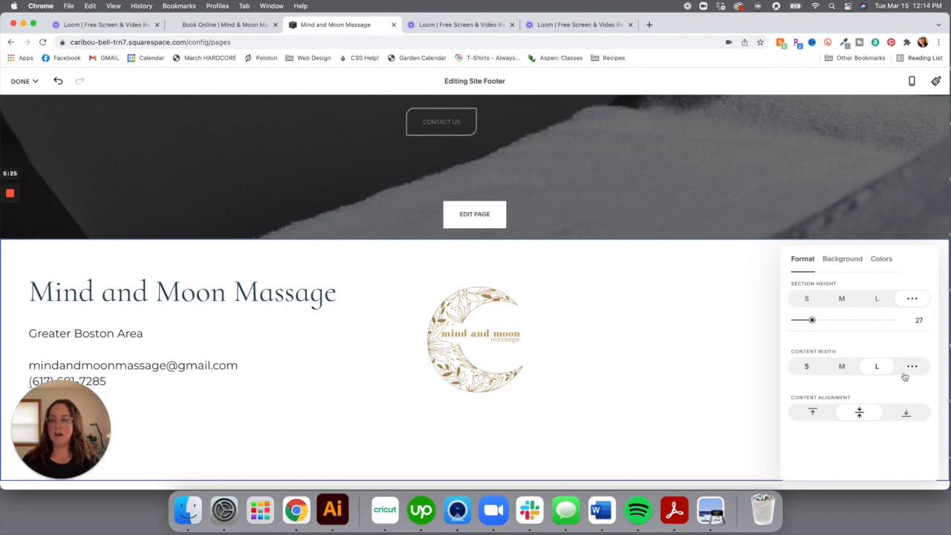
Set the footer content width to a custom value of 94
click(810, 367)
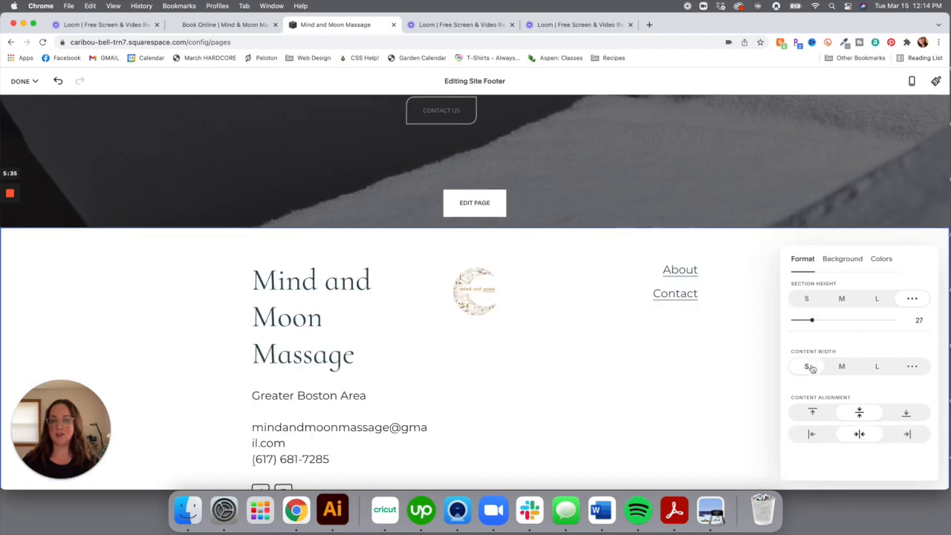
click(842, 367)
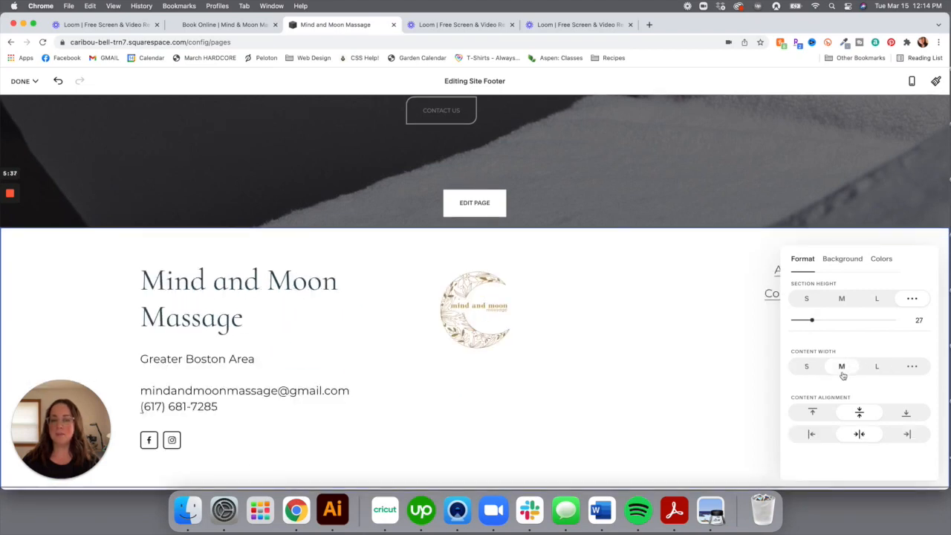
click(878, 367)
click(913, 366)
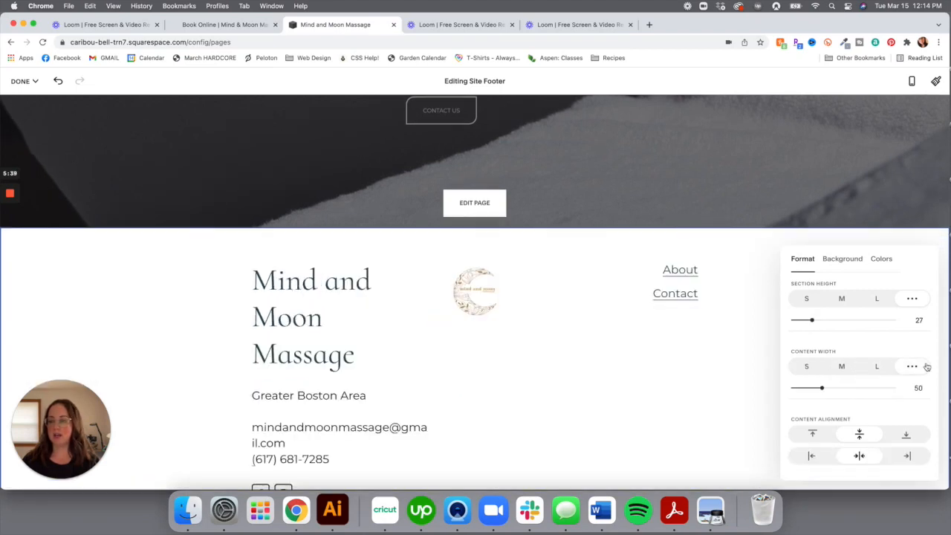
drag(822, 387, 894, 388)
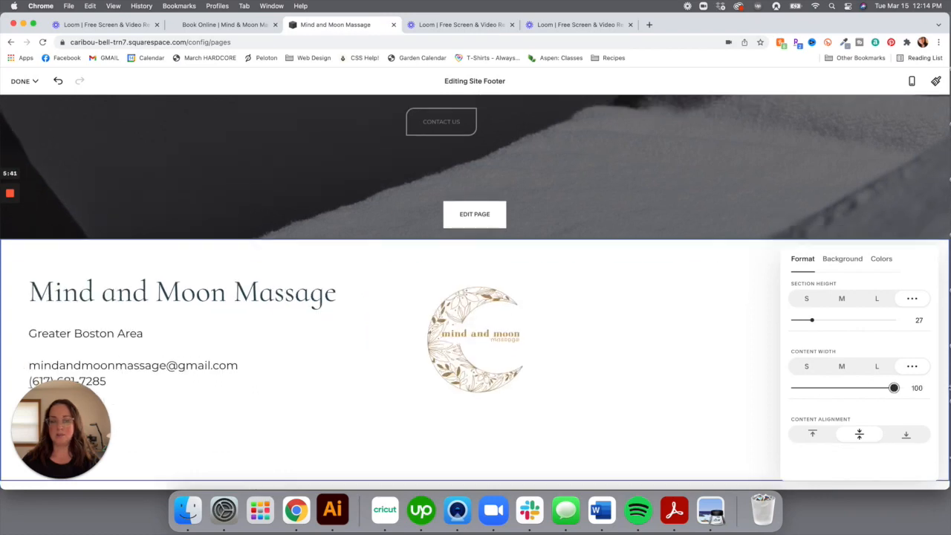
drag(894, 388, 882, 389)
mouse_move(884, 390)
mouse_down()
mouse_move(906, 388)
mouse_move(885, 389)
mouse_up()
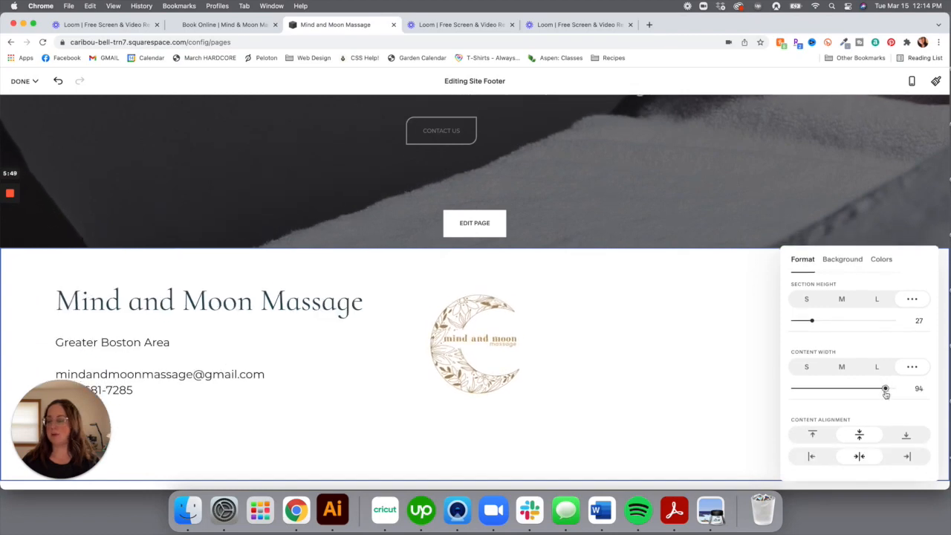
Align the footer content to the horizontal centre and vertical middle, then save the footer edit
click(743, 409)
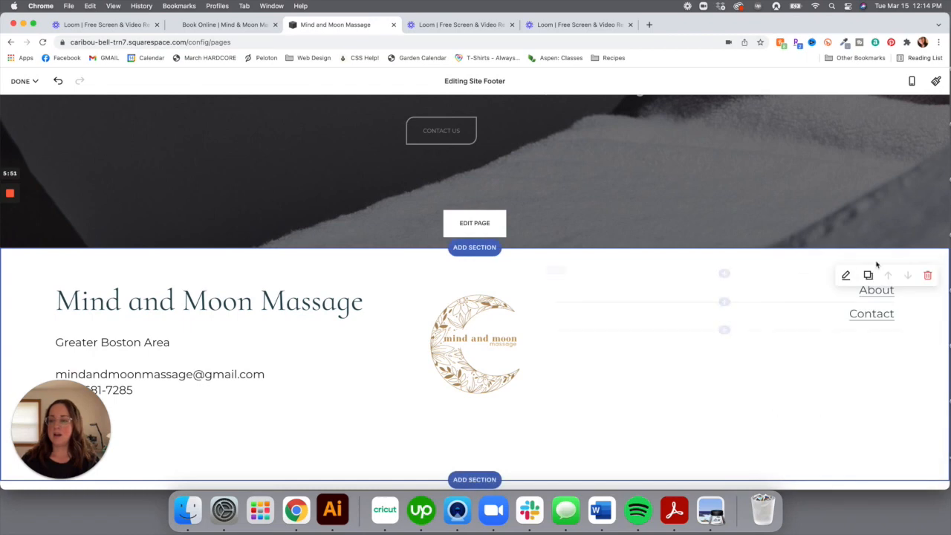
click(846, 274)
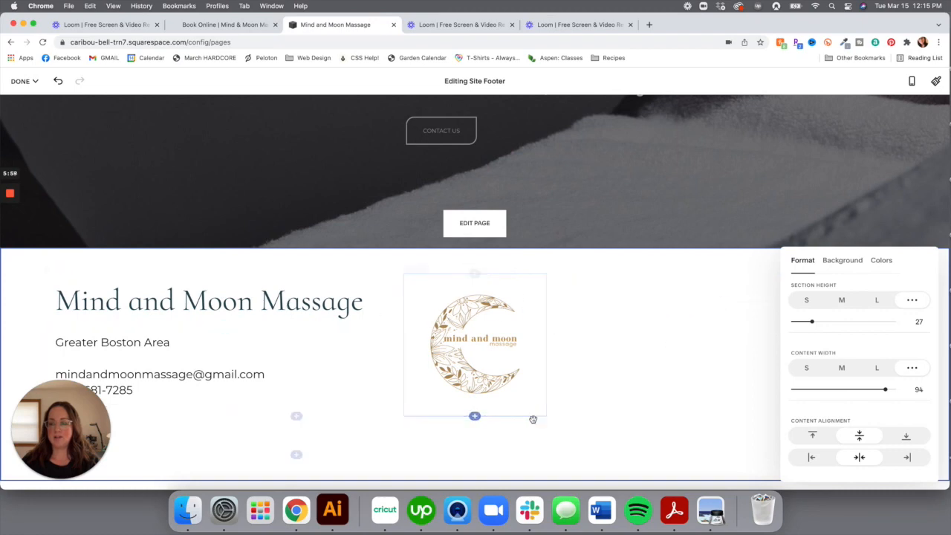
click(813, 436)
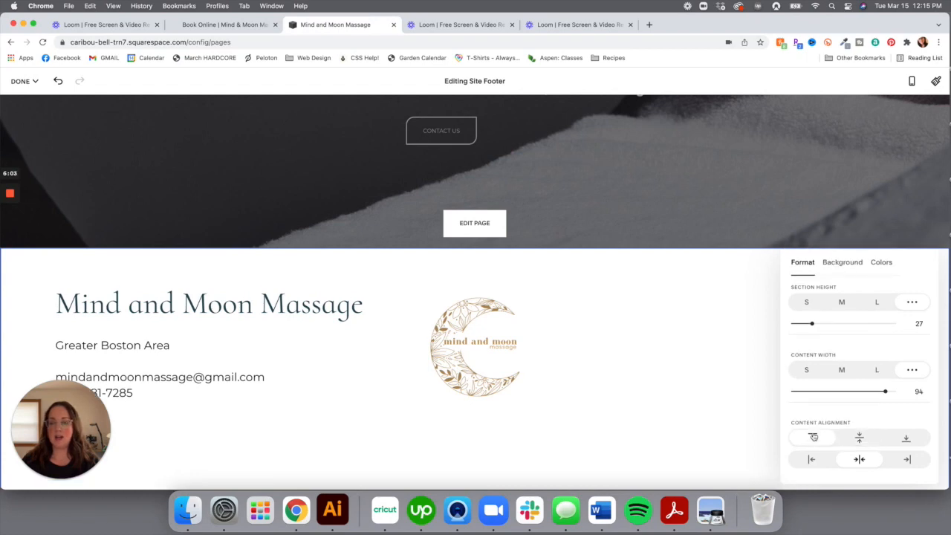
click(858, 438)
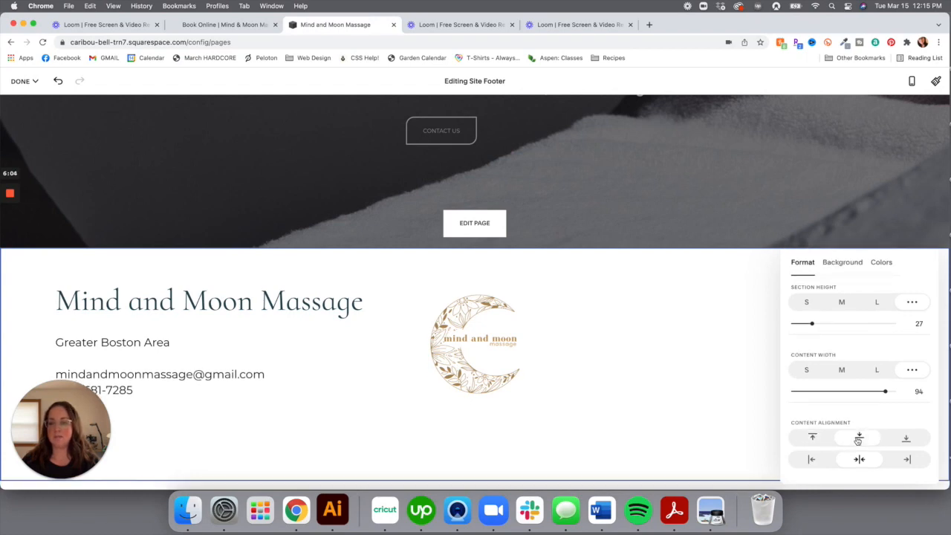
click(909, 438)
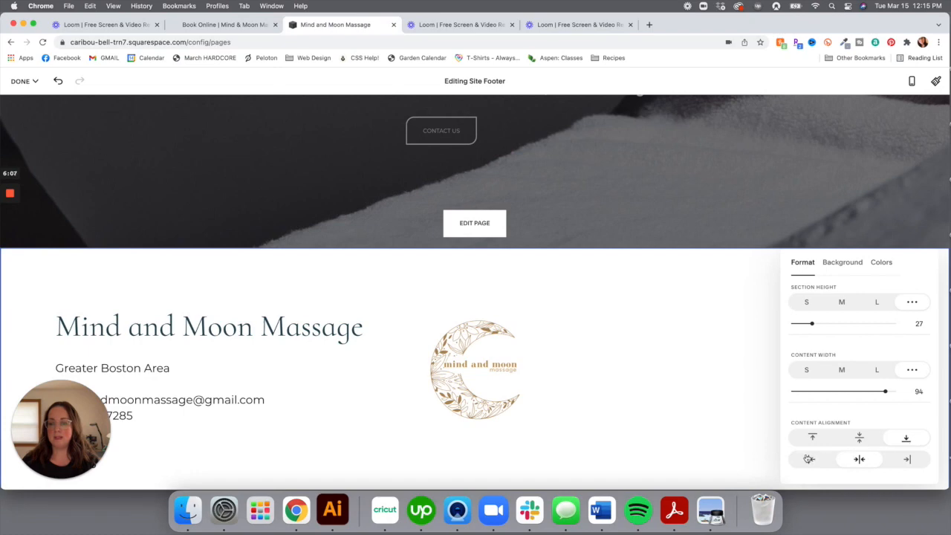
click(810, 460)
click(901, 462)
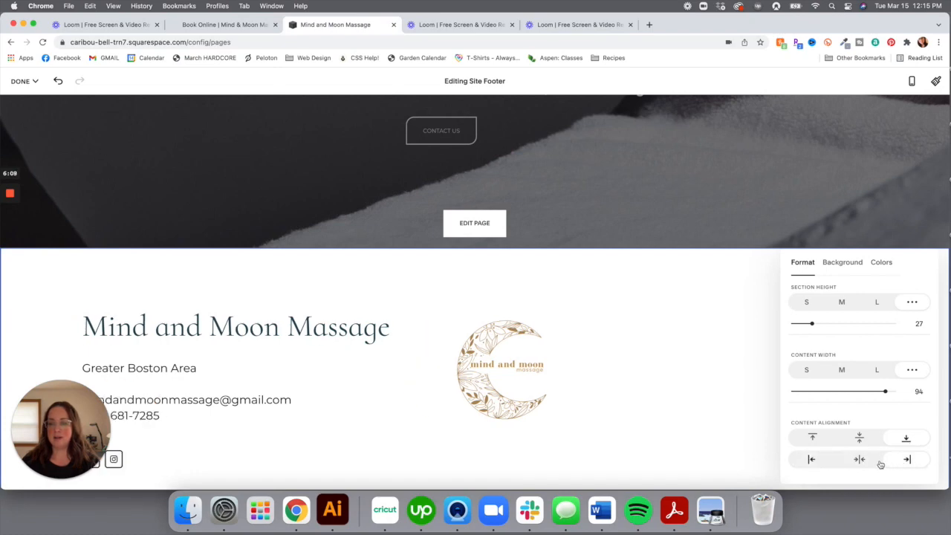
click(876, 462)
click(860, 437)
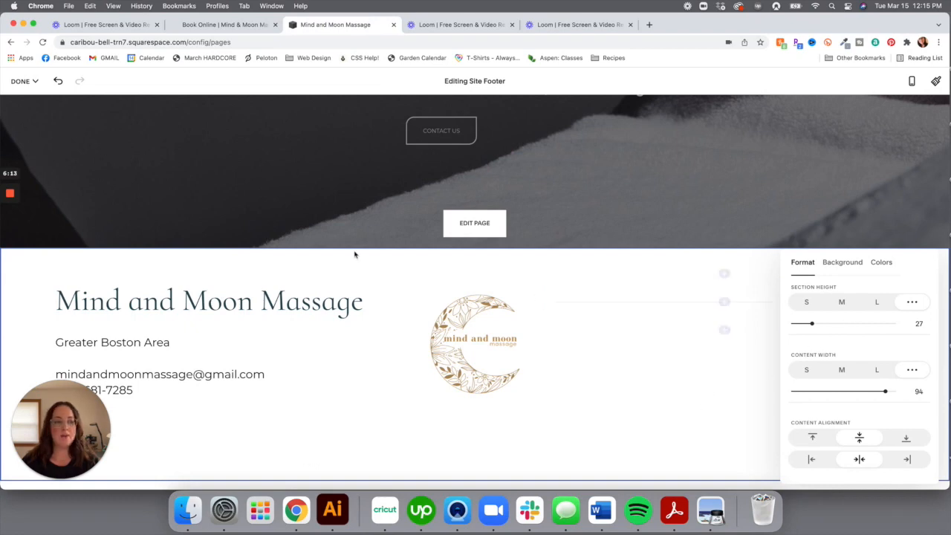
click(24, 81)
click(37, 100)
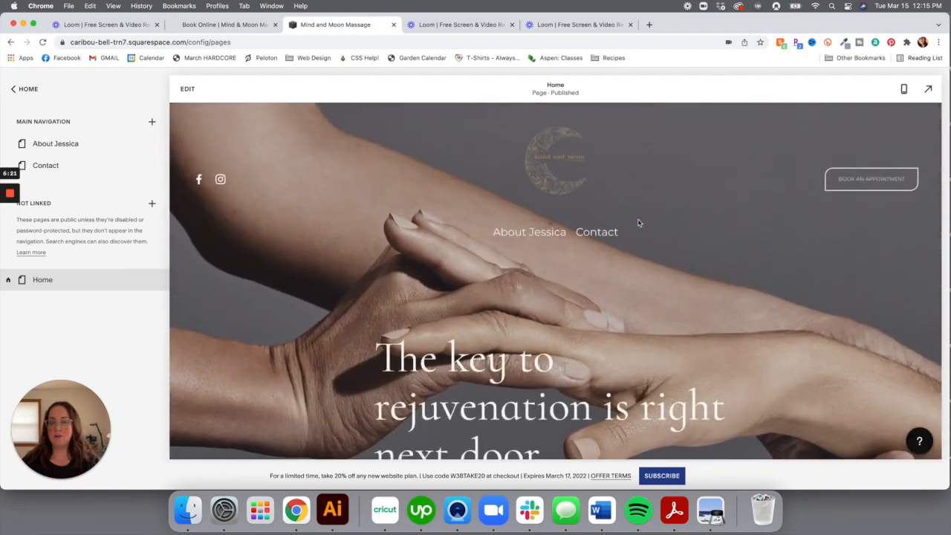
Open the Contact page, check its new footer, and switch to edit mode
click(606, 232)
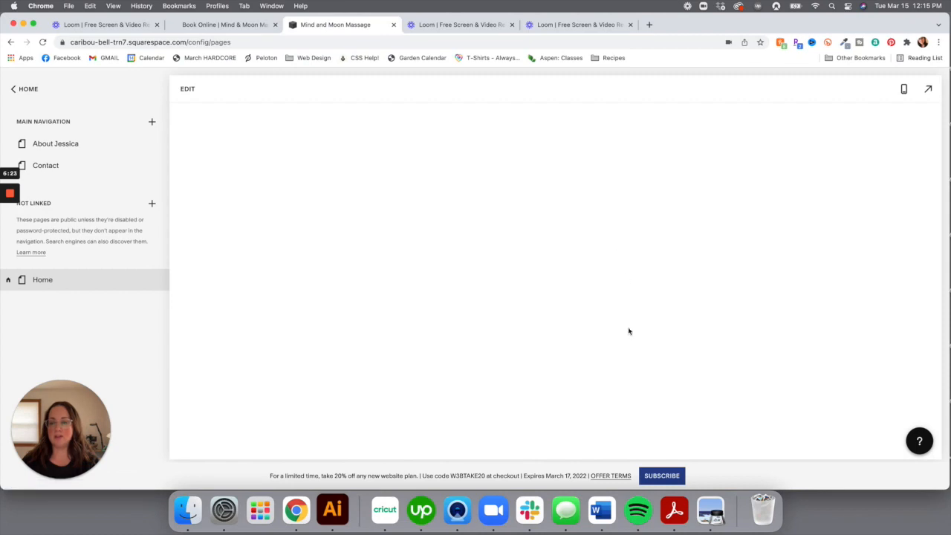
scroll(629, 332, down, 6)
scroll(629, 332, down, 5)
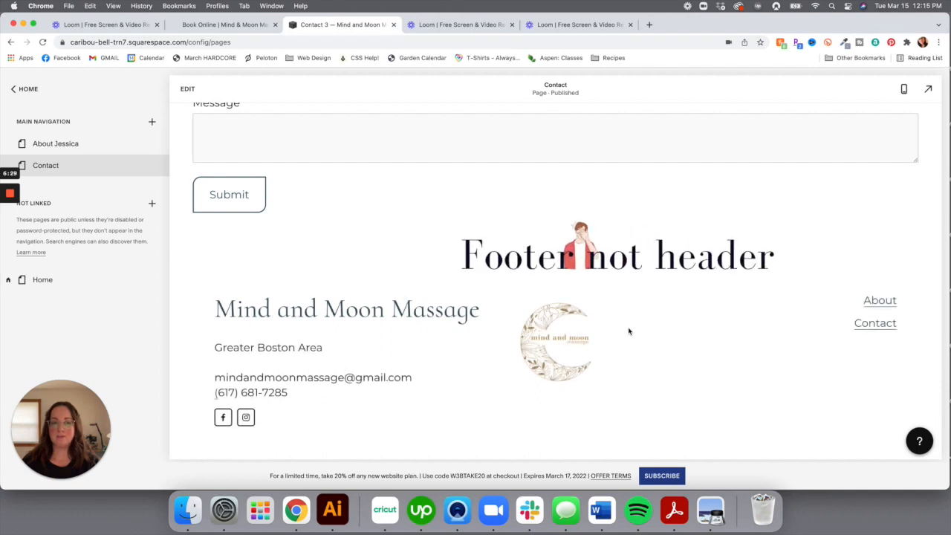
click(187, 90)
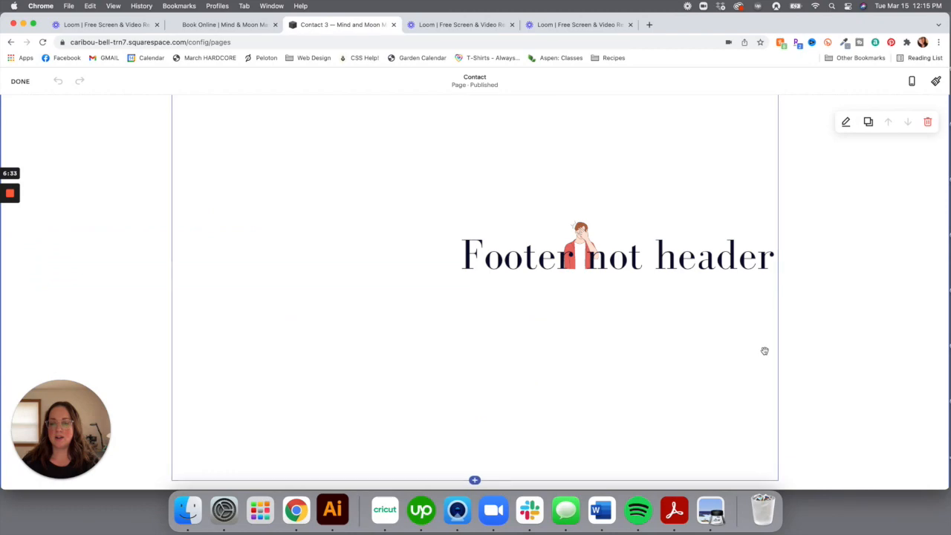
scroll(821, 442, down, 12)
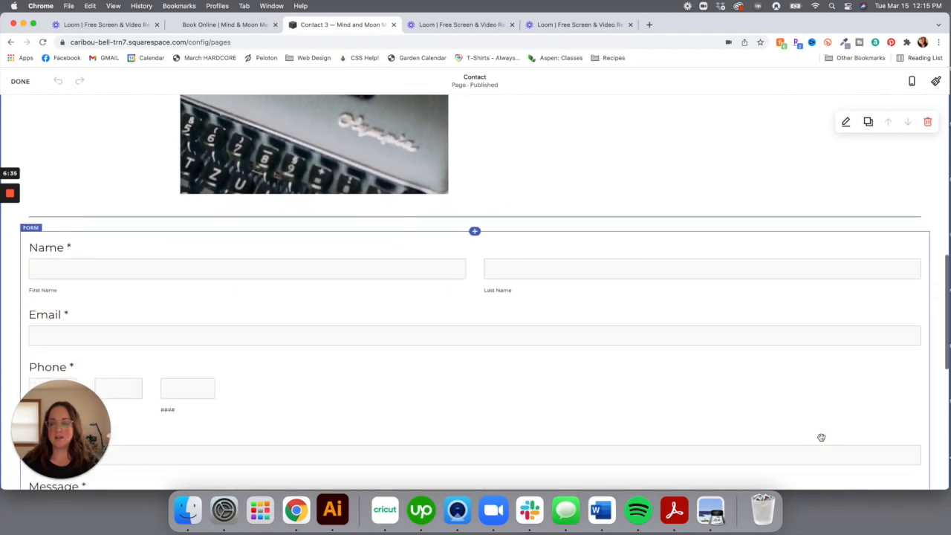
scroll(821, 442, down, 2)
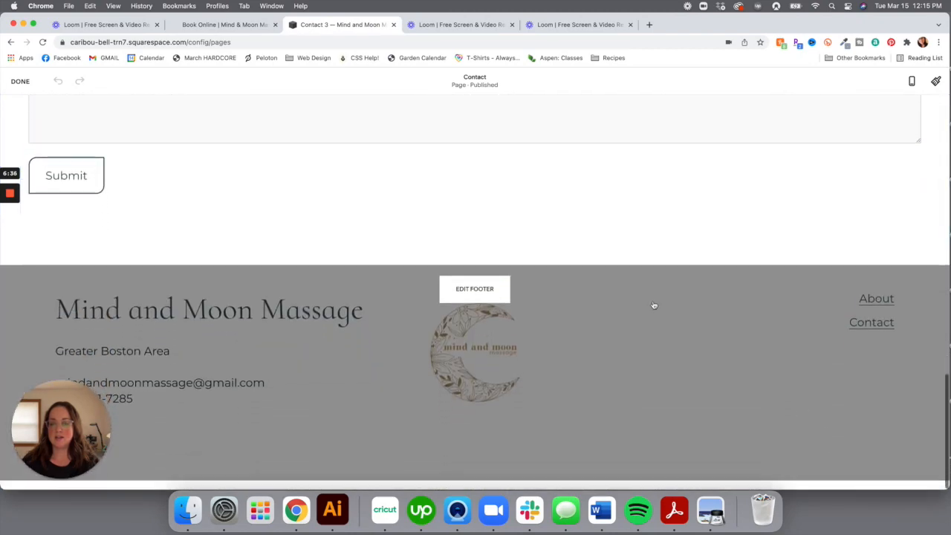
Apply the Dark 2 colour theme to the footer section, then leave footer editing
click(496, 293)
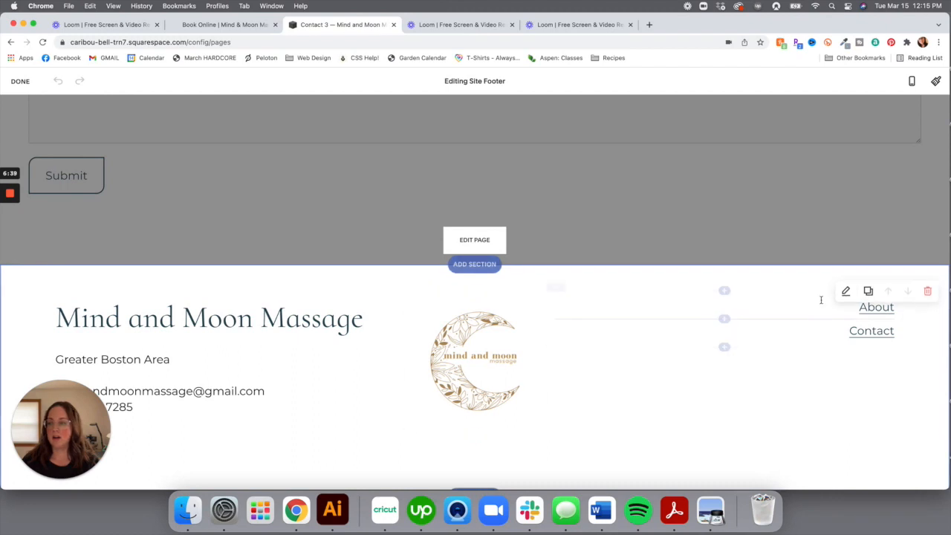
click(847, 294)
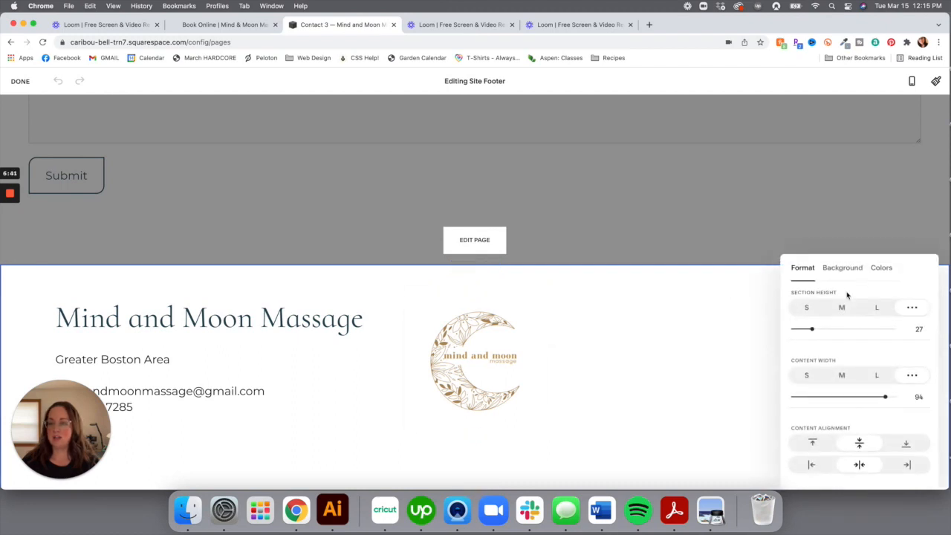
click(882, 267)
scroll(851, 390, down, 3)
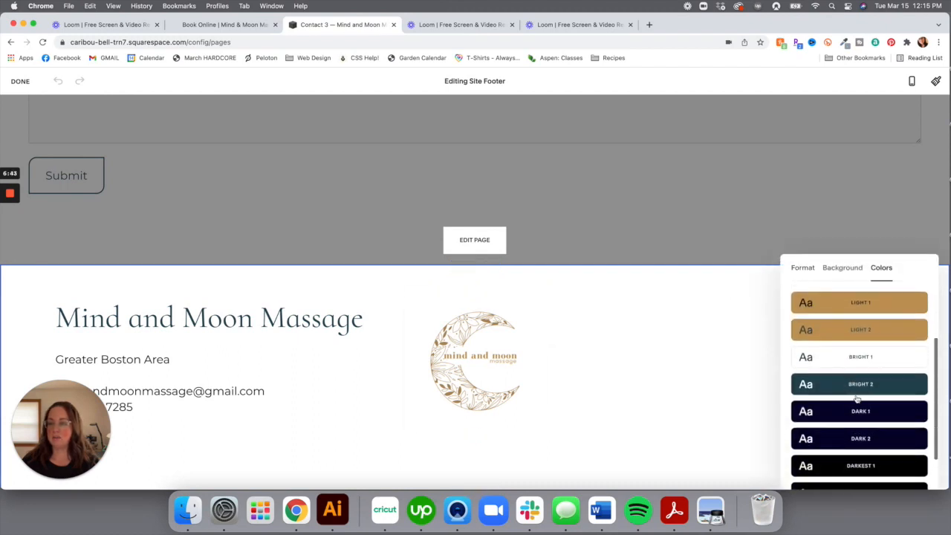
click(886, 440)
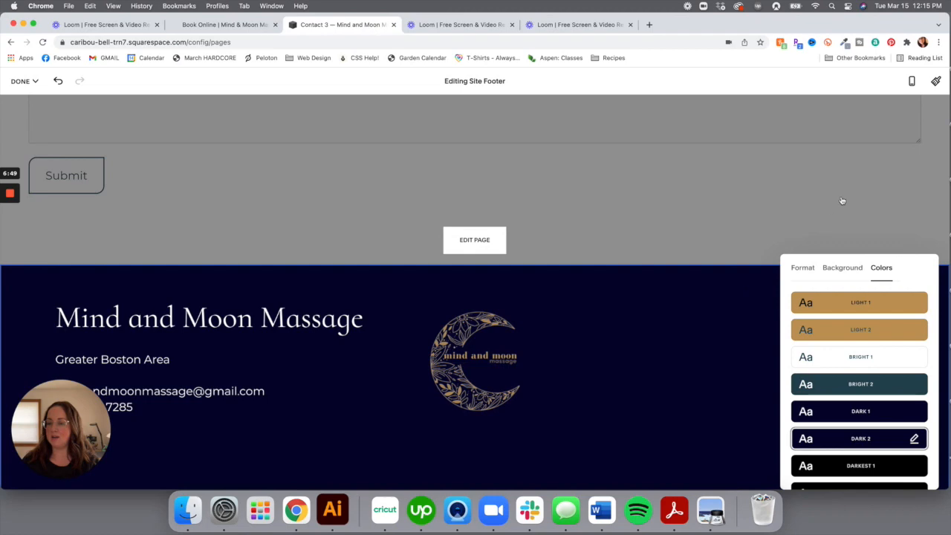
click(883, 206)
scroll(881, 204, up, 4)
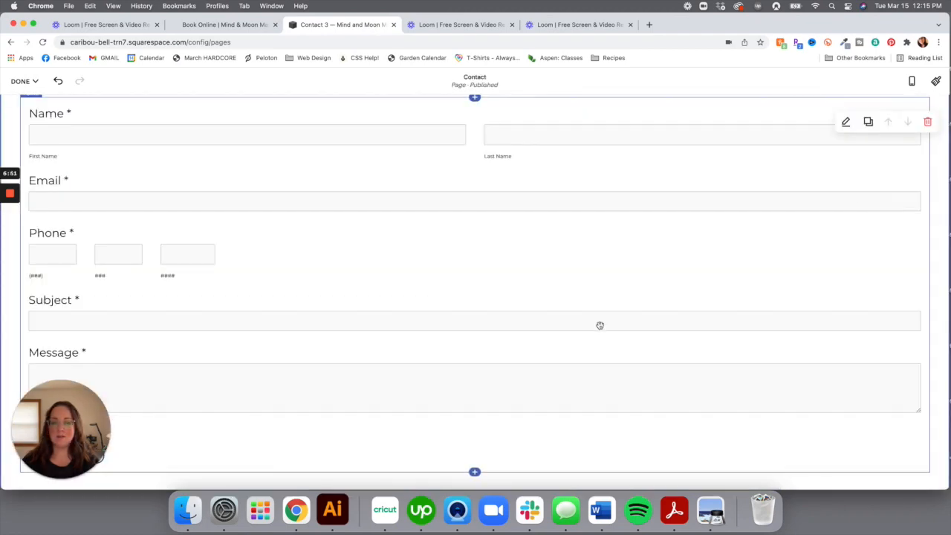
scroll(600, 325, down, 4)
scroll(586, 333, up, 9)
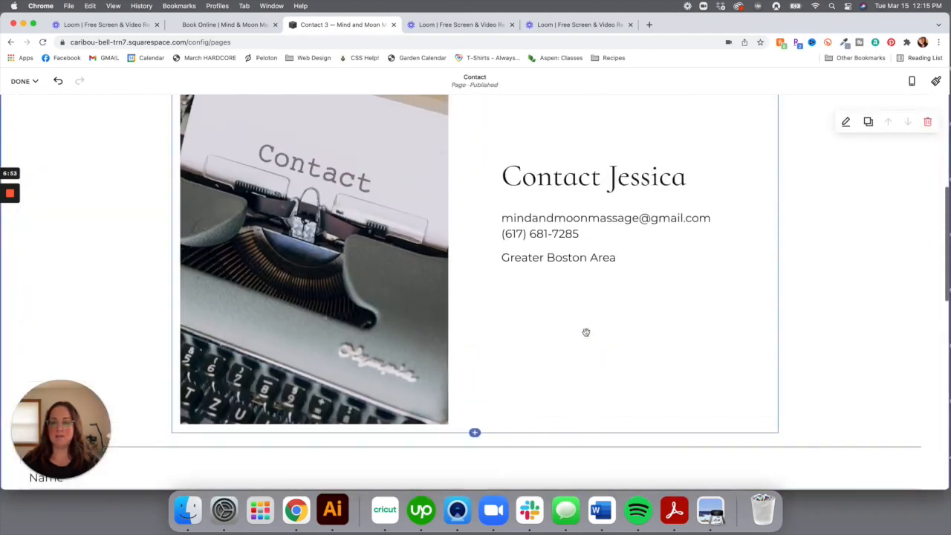
scroll(586, 333, up, 4)
scroll(586, 332, down, 5)
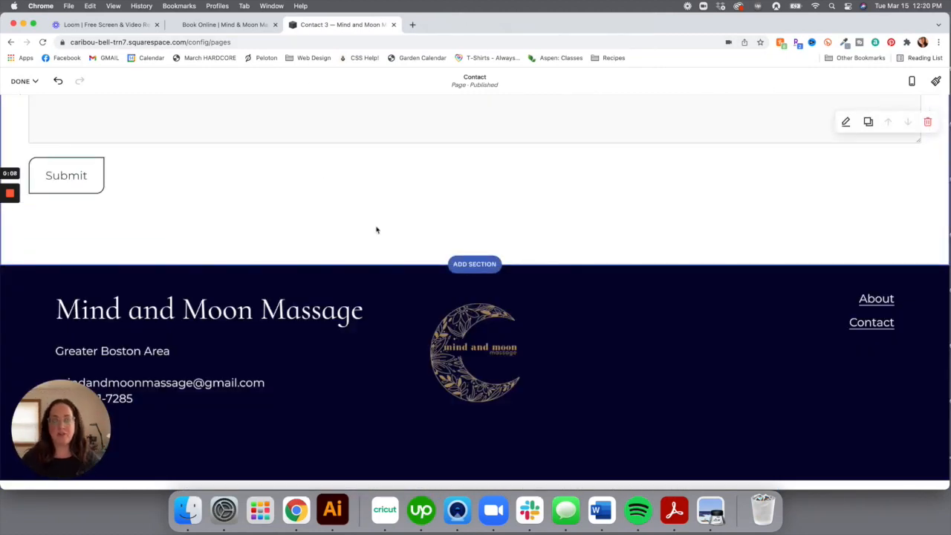
scroll(377, 230, up, 15)
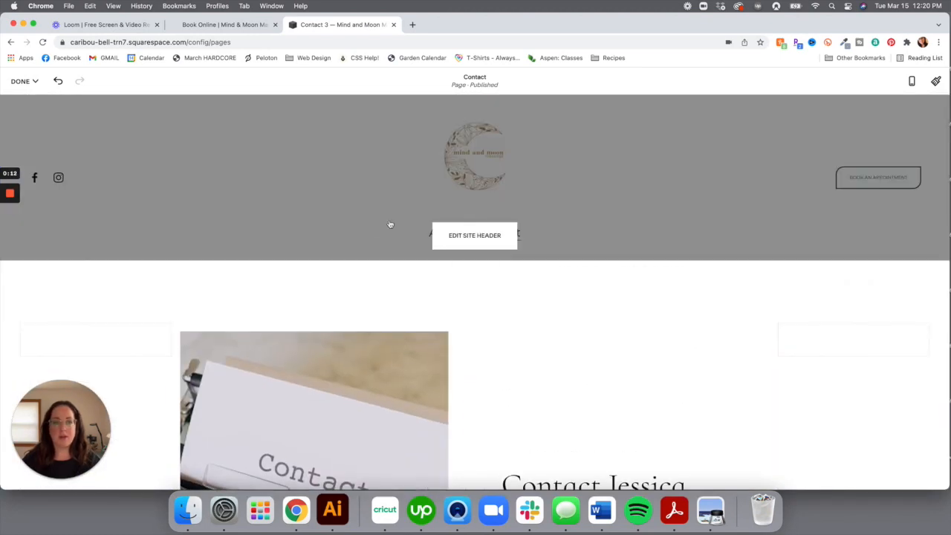
Set the site header's style type to Theme and apply the dark navy Dark 2 theme
click(478, 244)
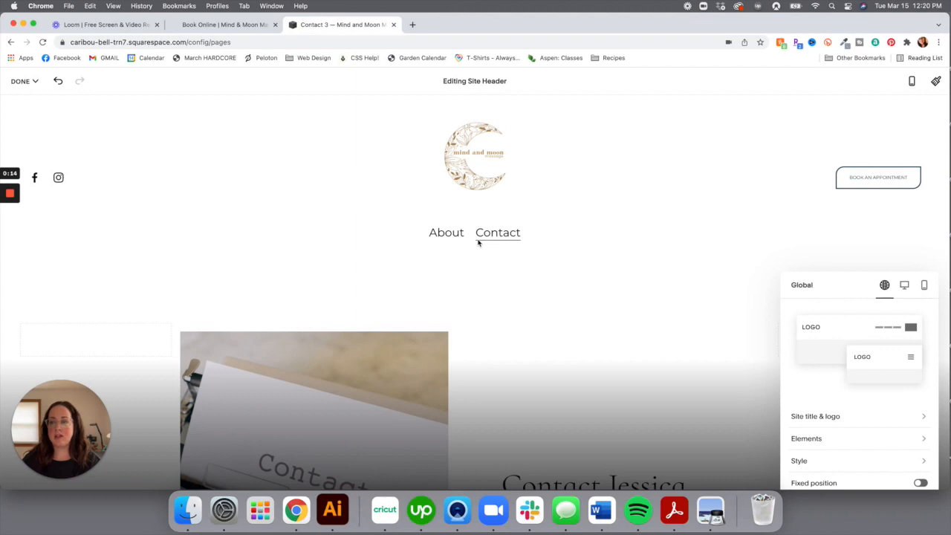
scroll(874, 440, down, 2)
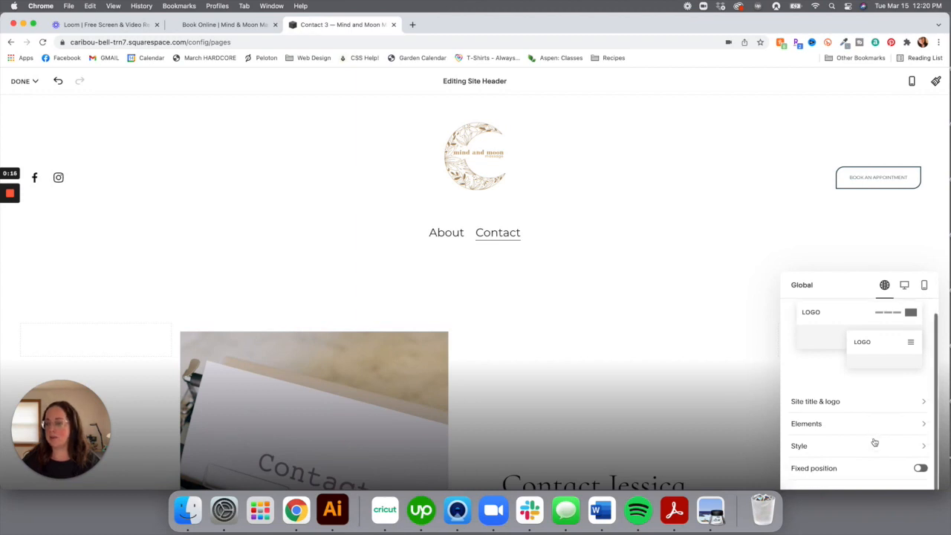
click(871, 447)
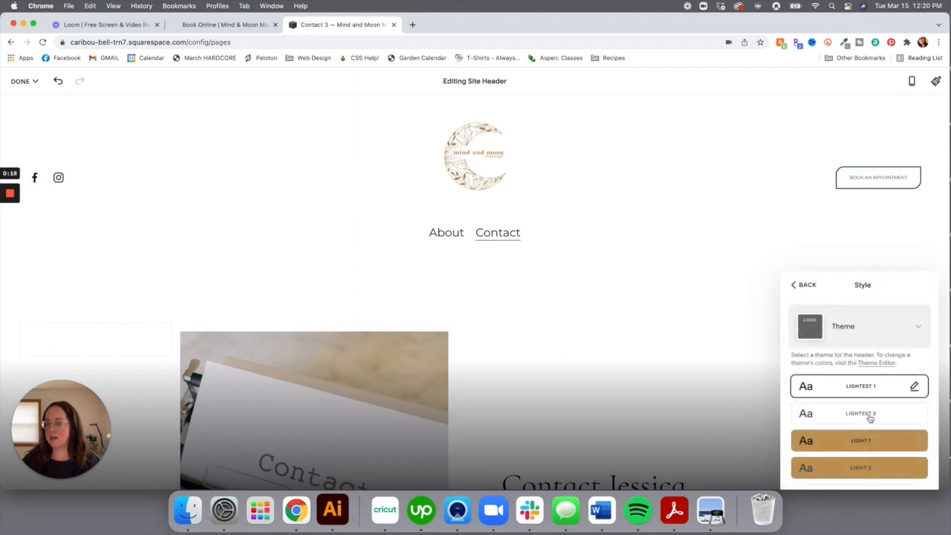
click(806, 287)
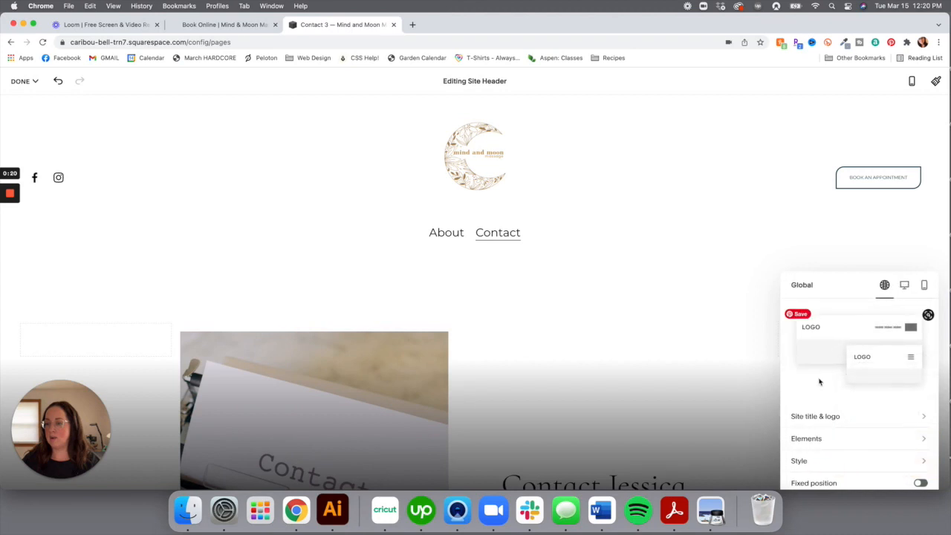
click(815, 458)
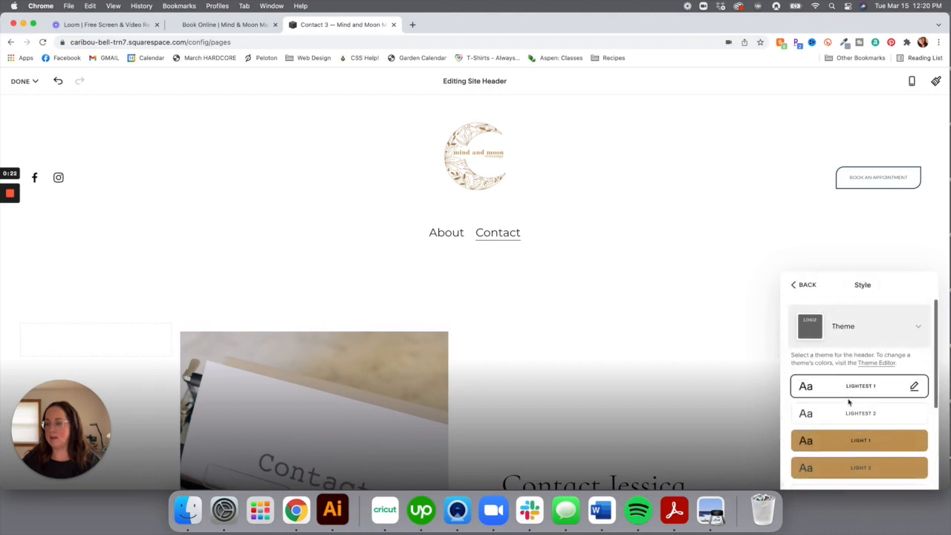
scroll(849, 403, down, 5)
scroll(849, 402, up, 5)
click(877, 338)
click(859, 375)
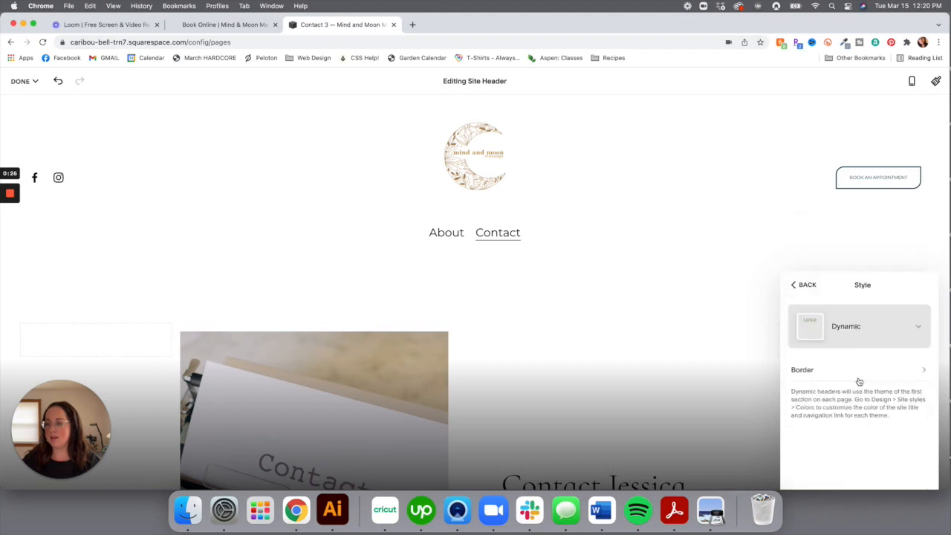
click(868, 339)
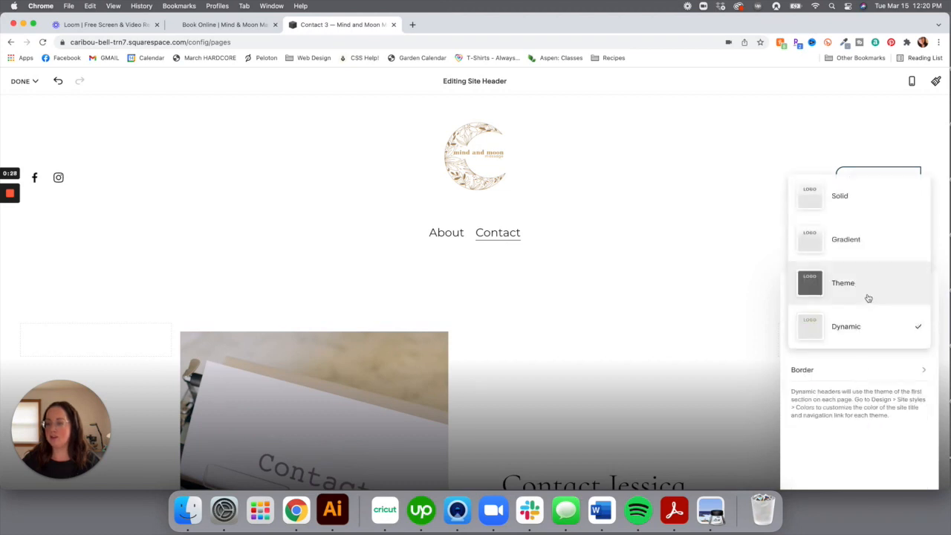
click(867, 293)
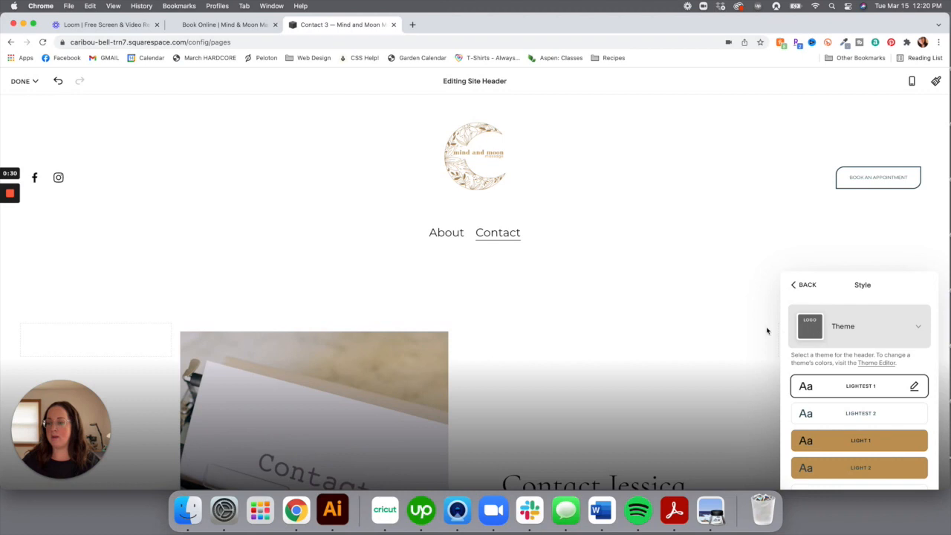
scroll(820, 373, down, 5)
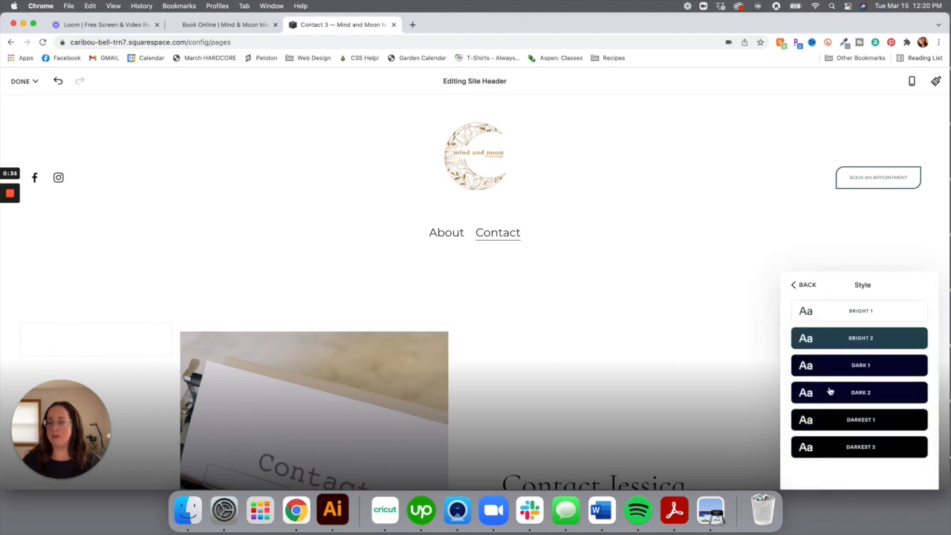
click(830, 392)
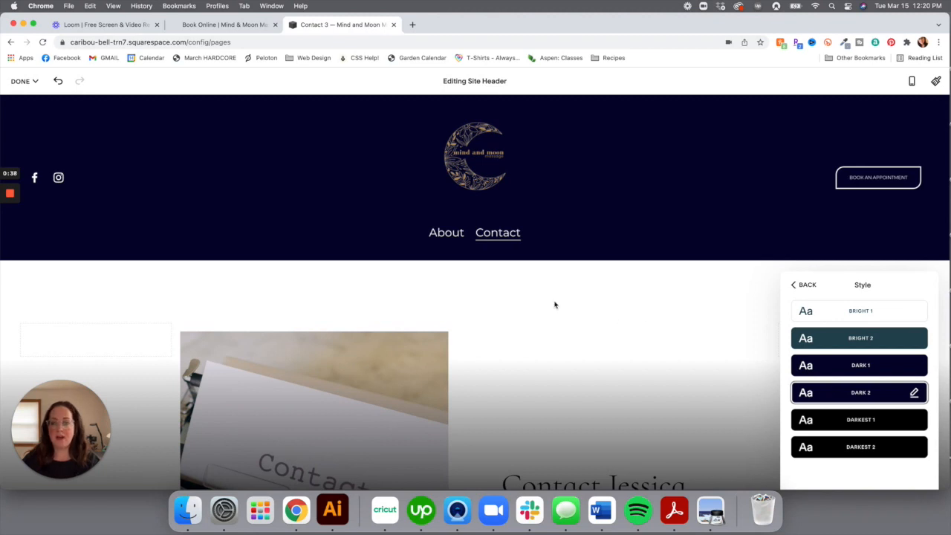
Save the header changes, then save again and exit the page editor
click(19, 81)
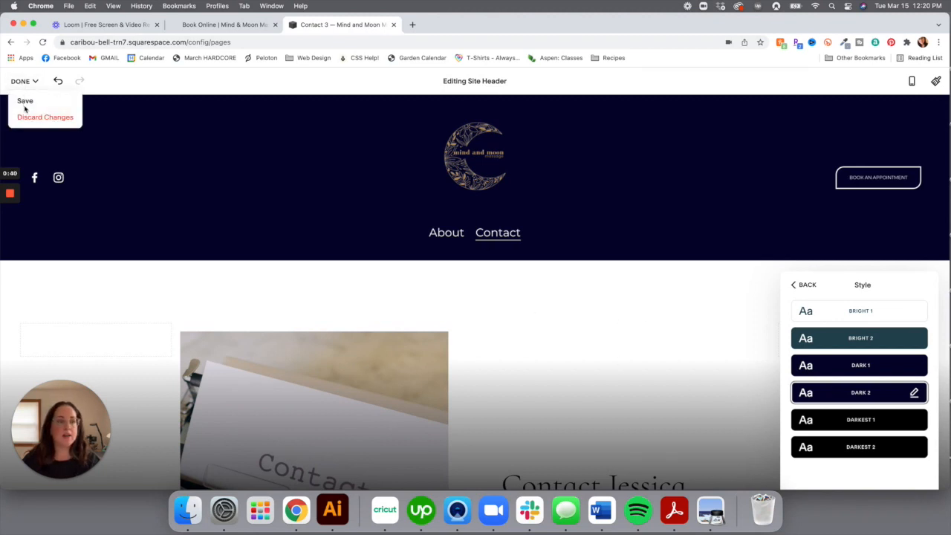
click(23, 98)
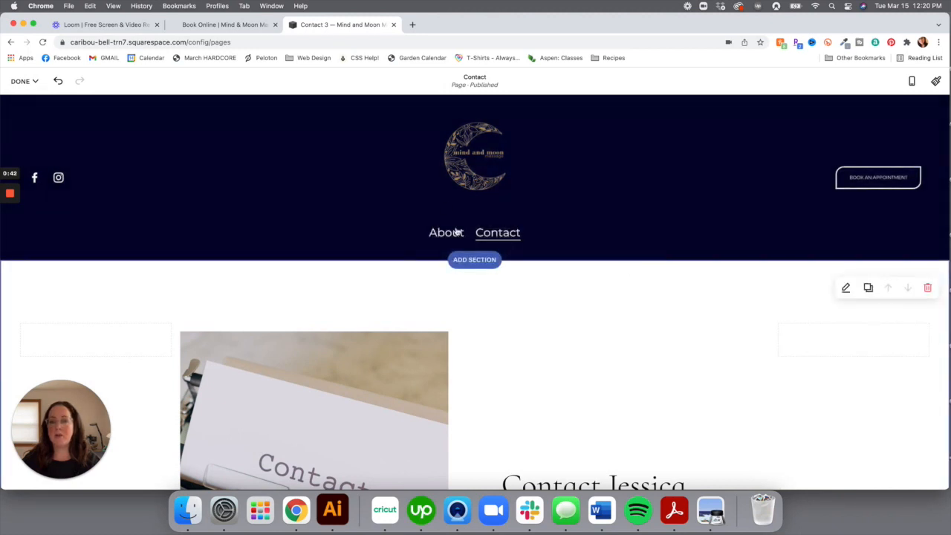
click(462, 163)
click(255, 148)
click(20, 81)
click(23, 98)
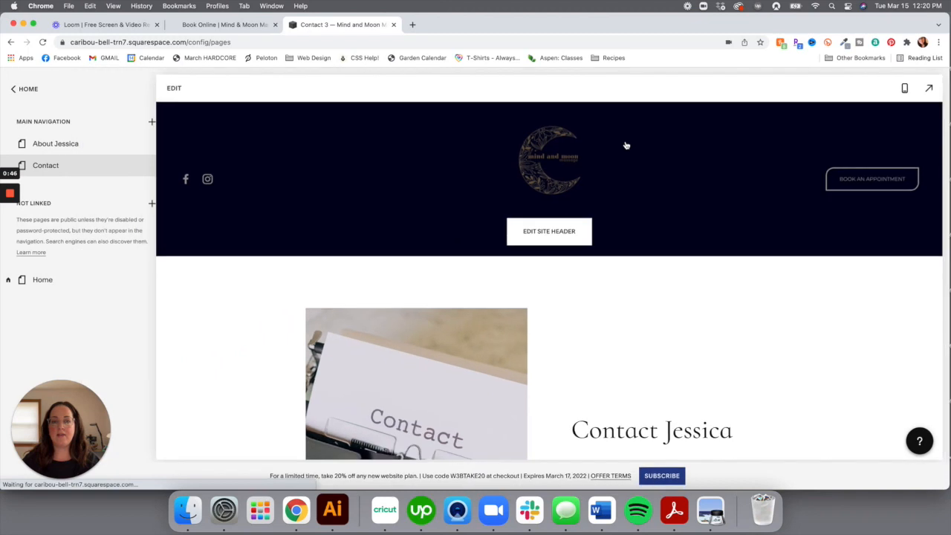
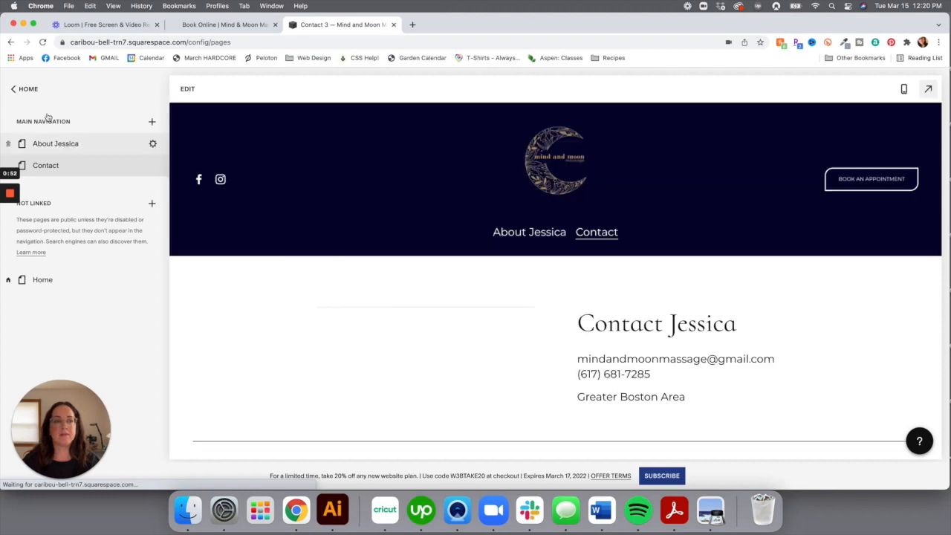
Preview the site at full width and scroll through the home page
click(928, 89)
click(498, 133)
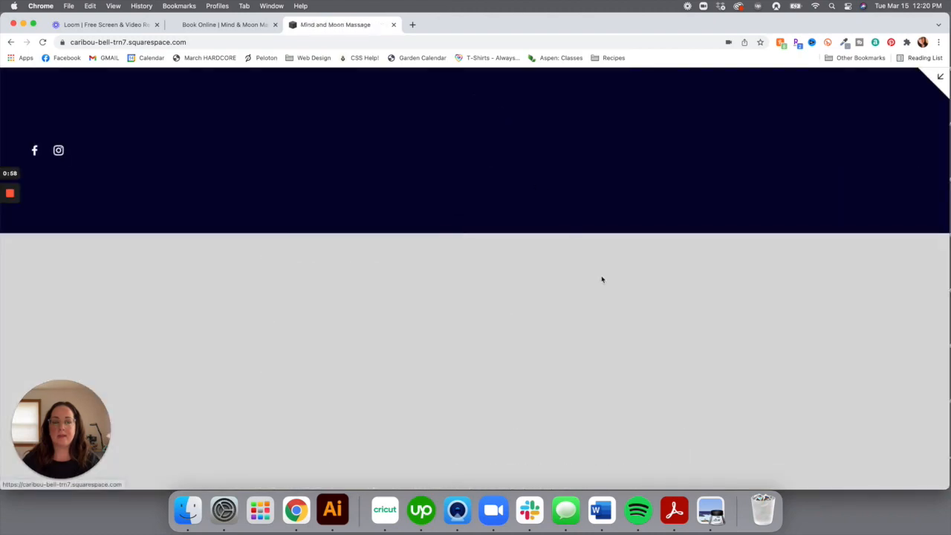
scroll(616, 329, down, 5)
scroll(616, 336, down, 3)
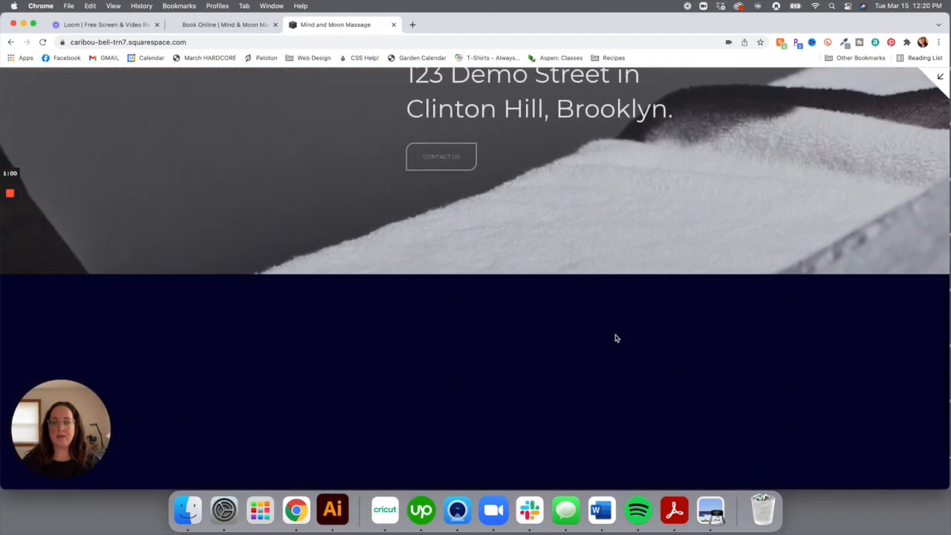
scroll(615, 335, up, 4)
scroll(615, 335, up, 4)
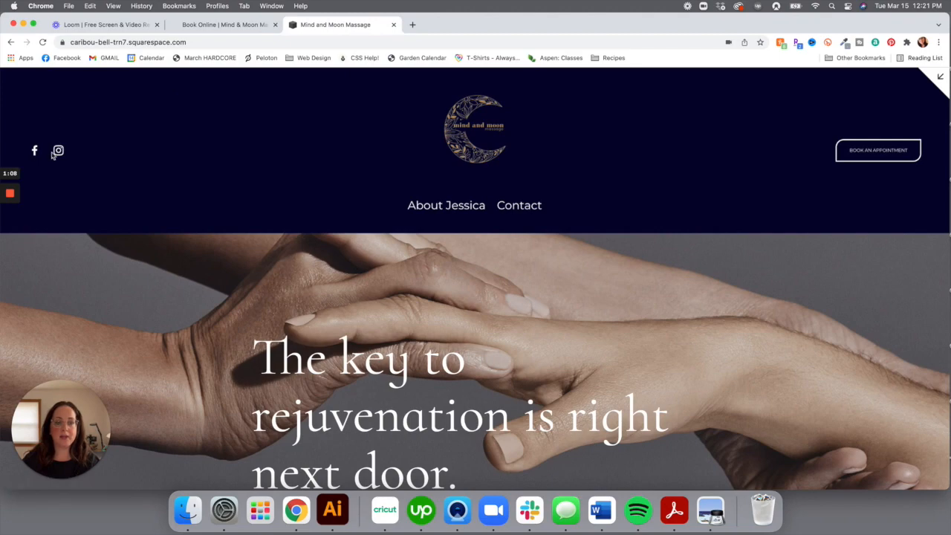
scroll(177, 259, down, 10)
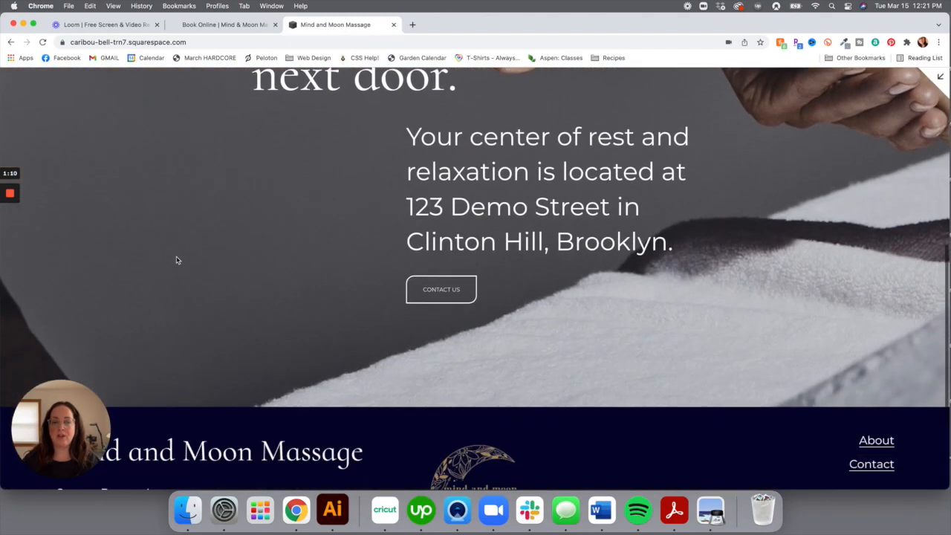
scroll(186, 252, up, 10)
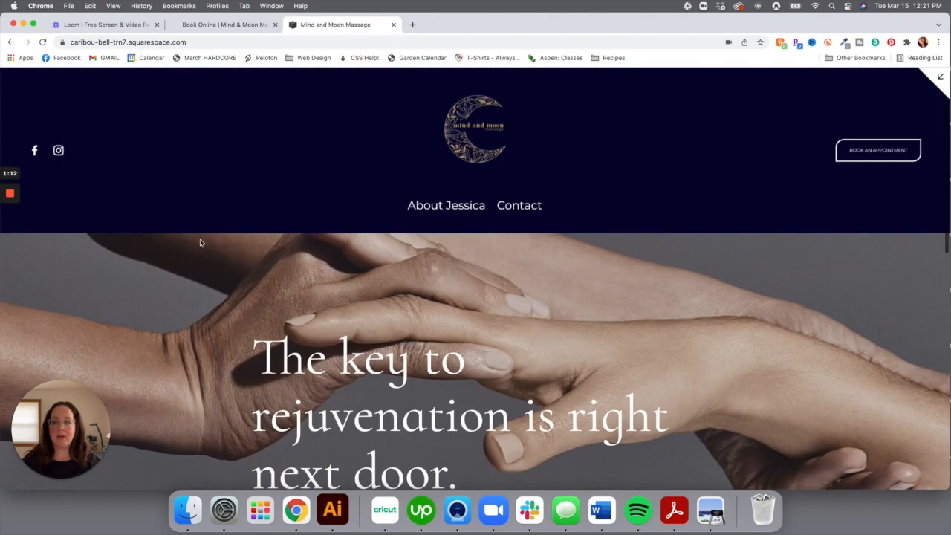
Open and scroll through the Contact page in the live preview
click(524, 210)
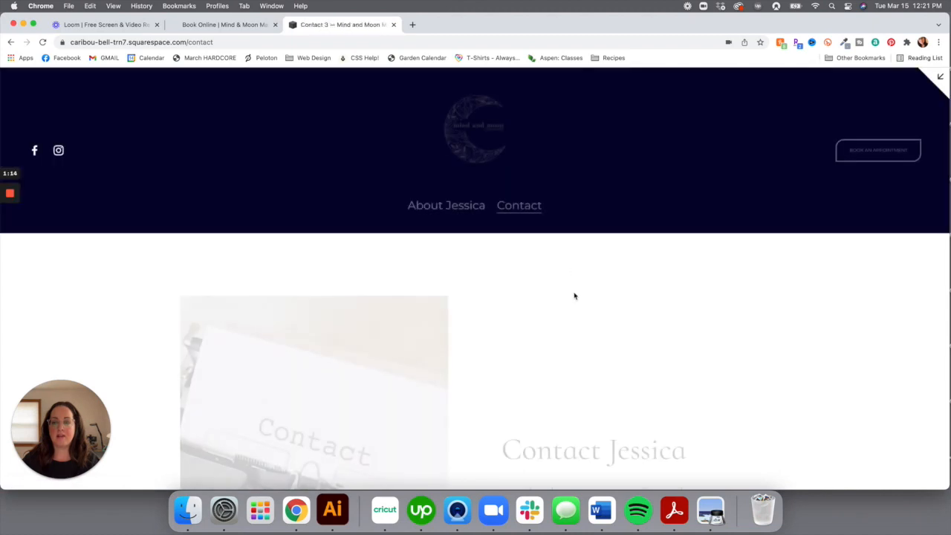
scroll(587, 338, down, 5)
scroll(586, 340, down, 8)
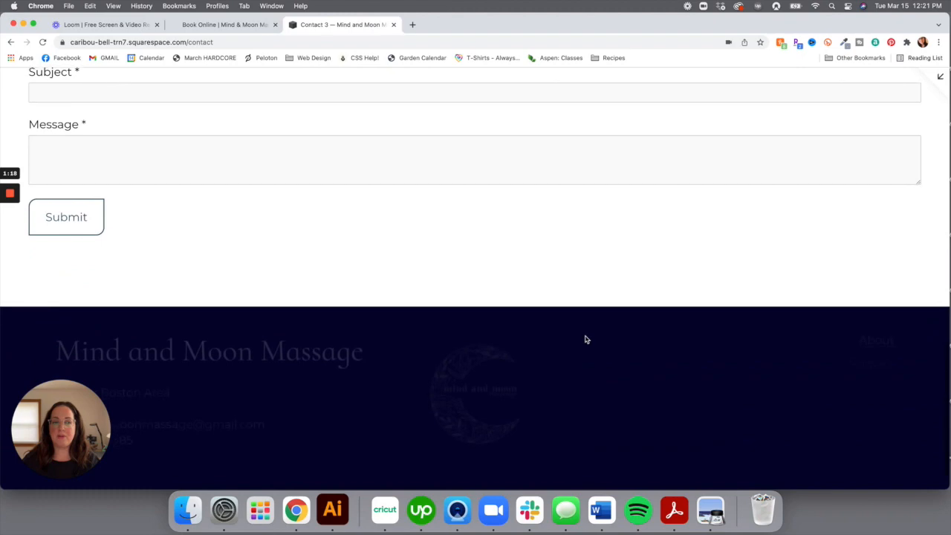
scroll(586, 337, up, 12)
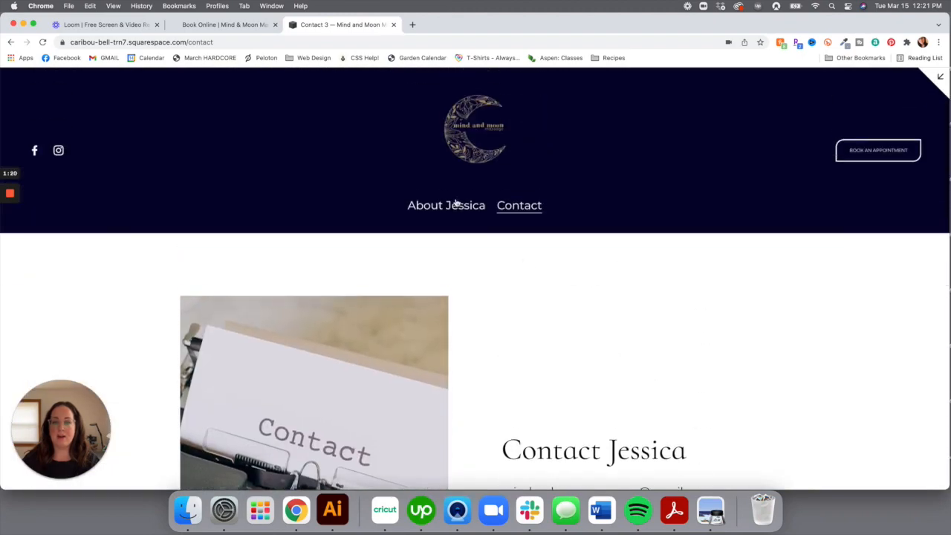
Open the About page with the therapist's credentials, portrait and bio
click(459, 206)
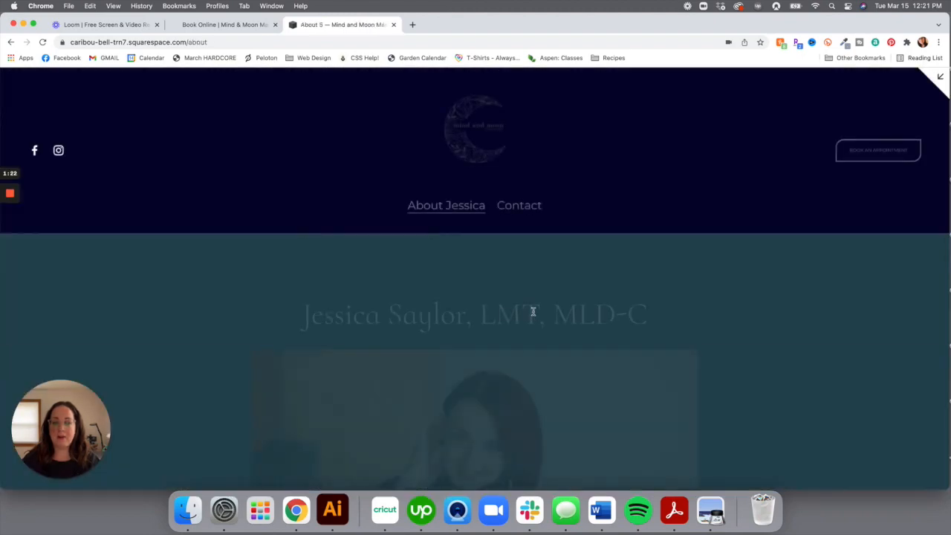
scroll(531, 327, down, 7)
scroll(527, 349, up, 2)
scroll(527, 353, down, 4)
scroll(526, 355, up, 12)
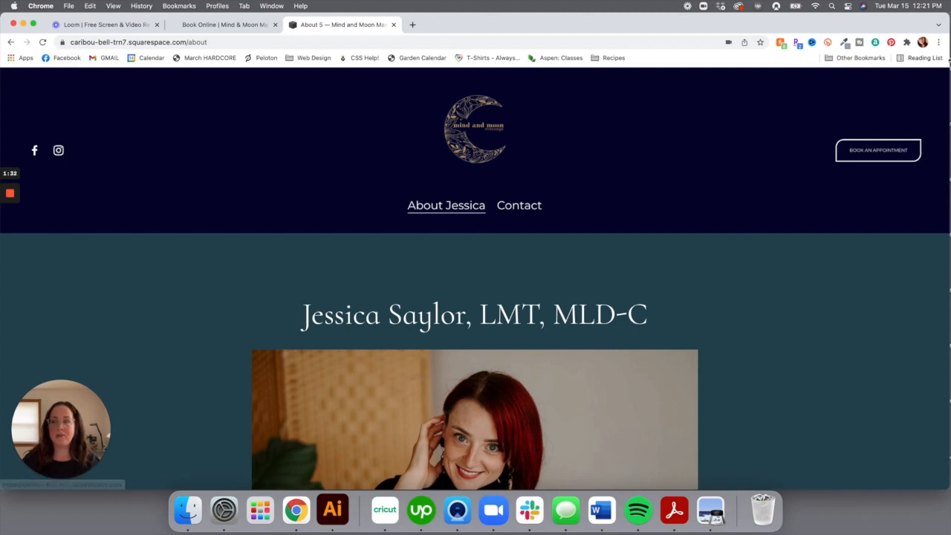
Apply the Lightest 2 colour theme to the About page's title section
click(942, 78)
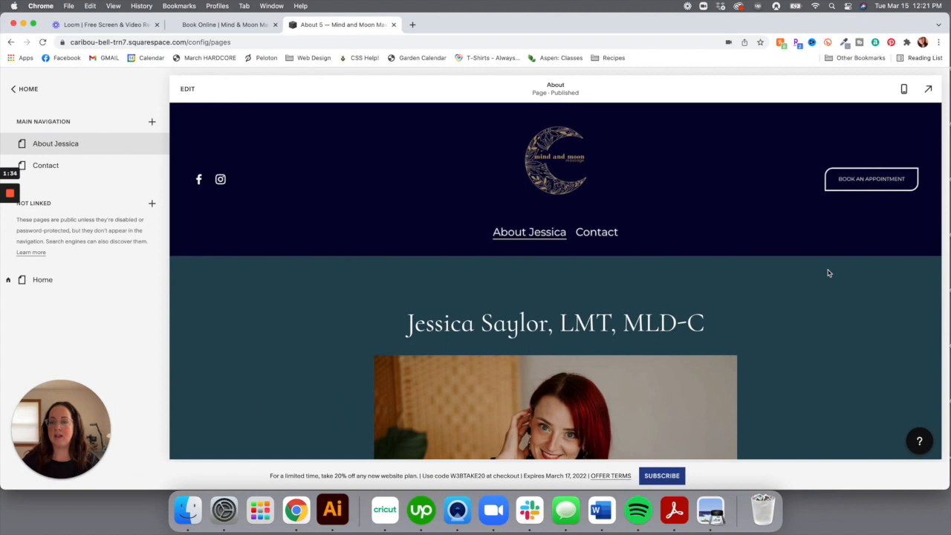
click(187, 89)
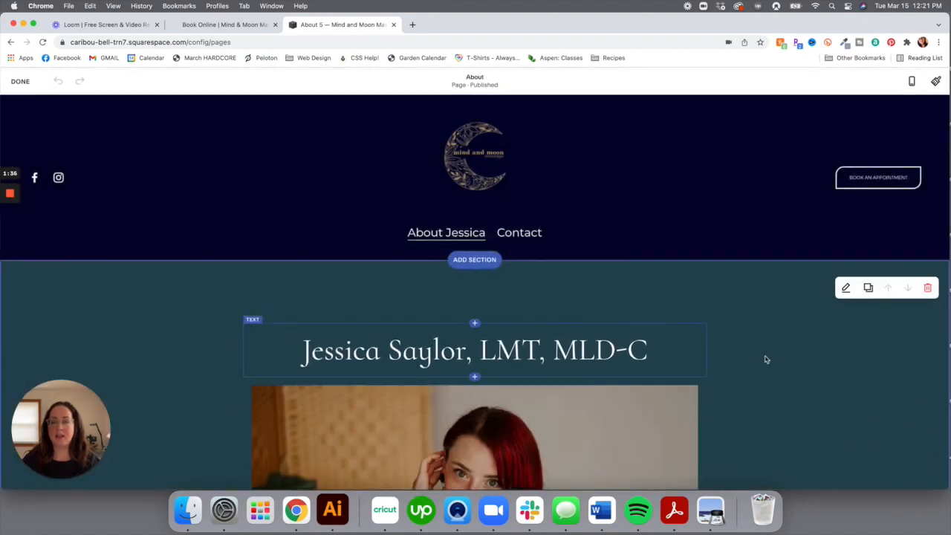
scroll(791, 367, down, 1)
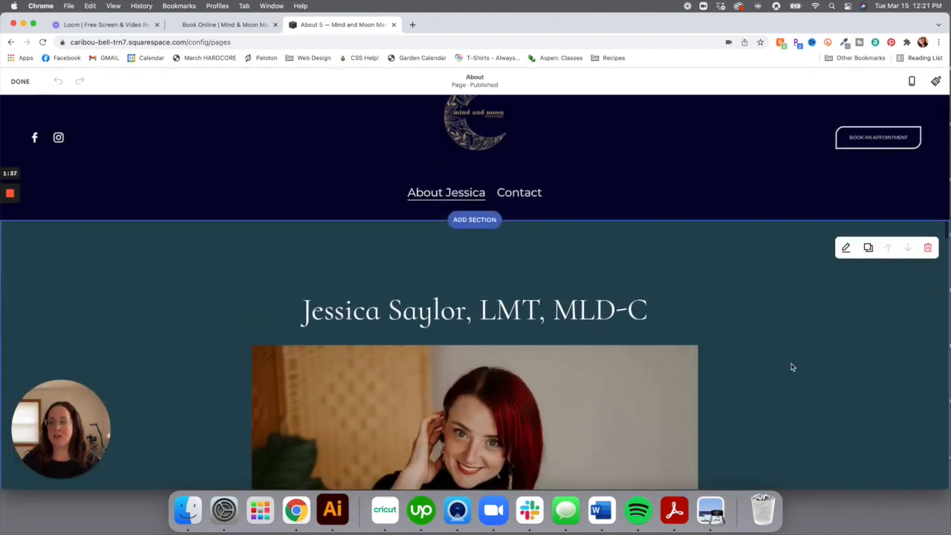
click(848, 248)
click(879, 247)
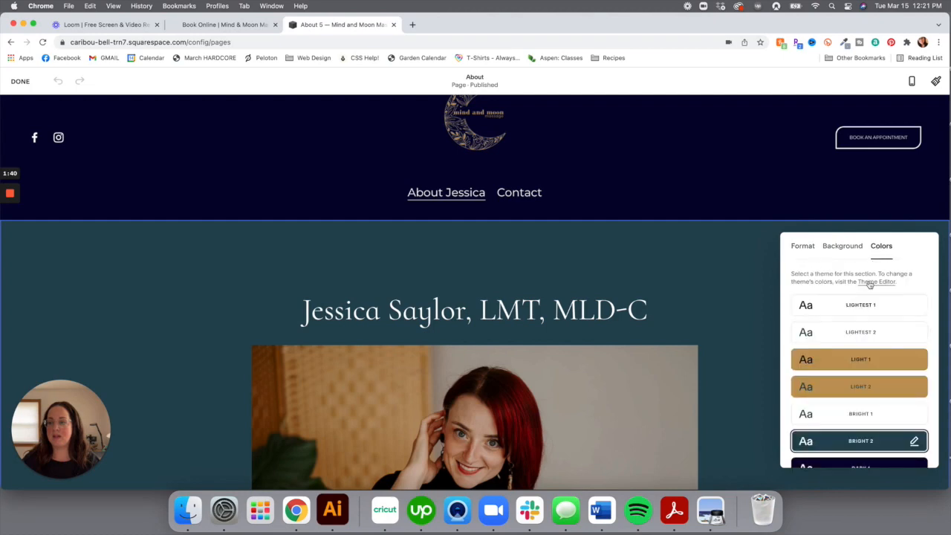
click(856, 332)
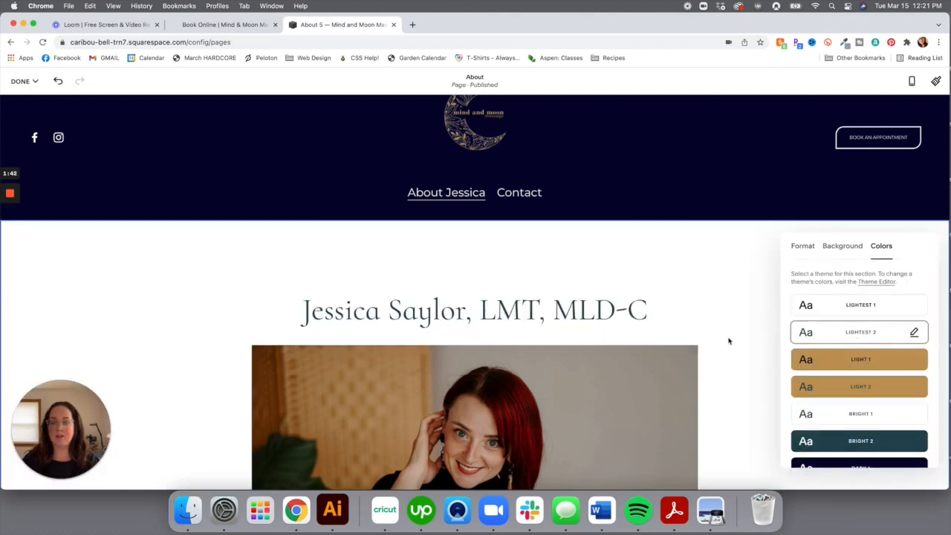
click(737, 327)
Review the About page, then save the changes and exit editing
scroll(736, 327, down, 10)
scroll(737, 327, down, 2)
scroll(737, 327, up, 10)
mouse_move(43, 84)
click(37, 100)
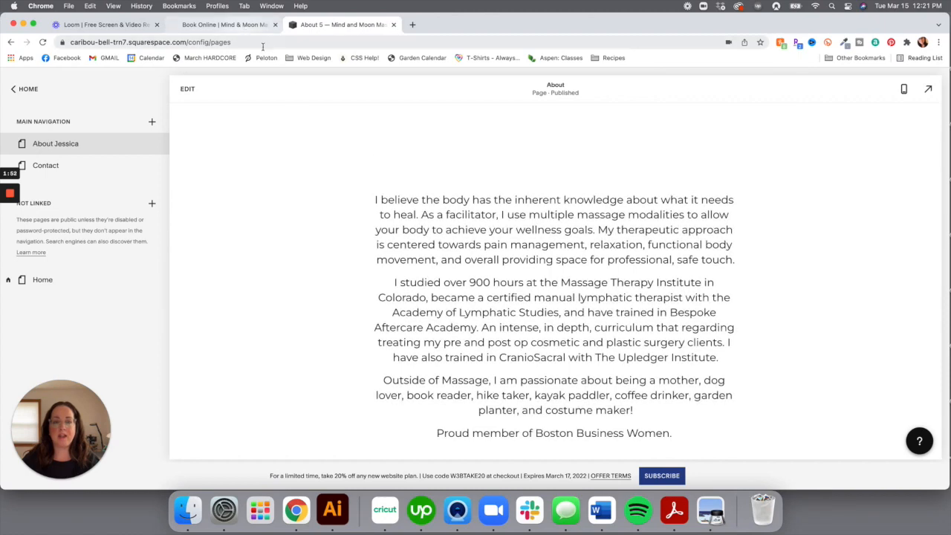
click(240, 30)
click(60, 86)
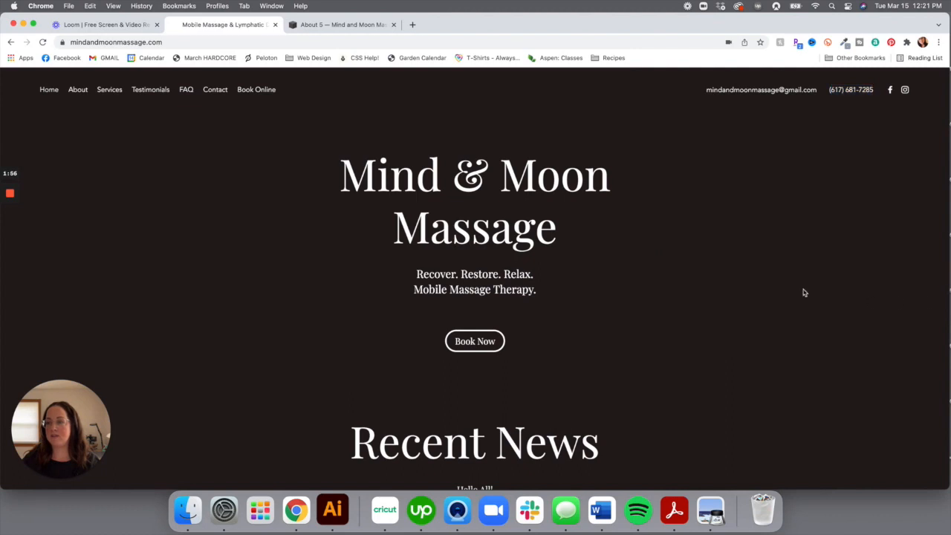
scroll(803, 293, down, 5)
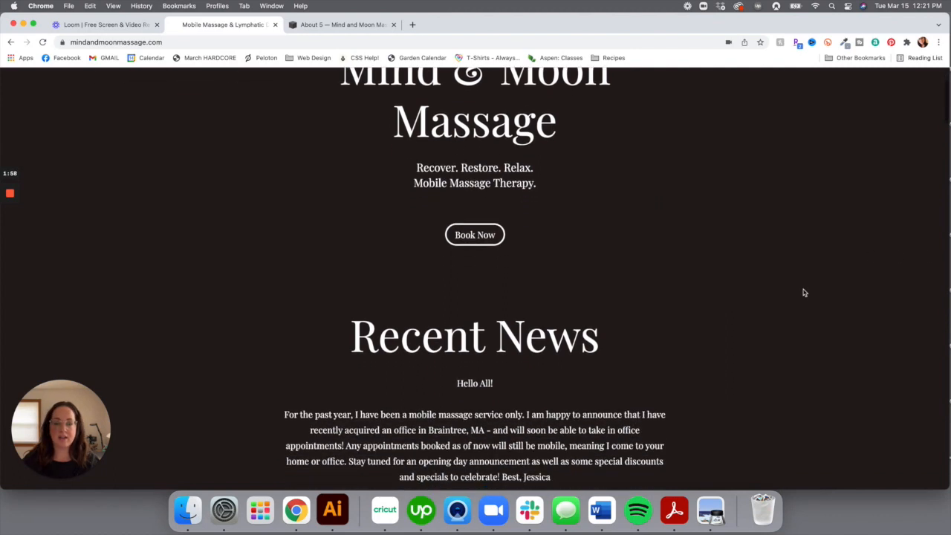
scroll(803, 293, down, 10)
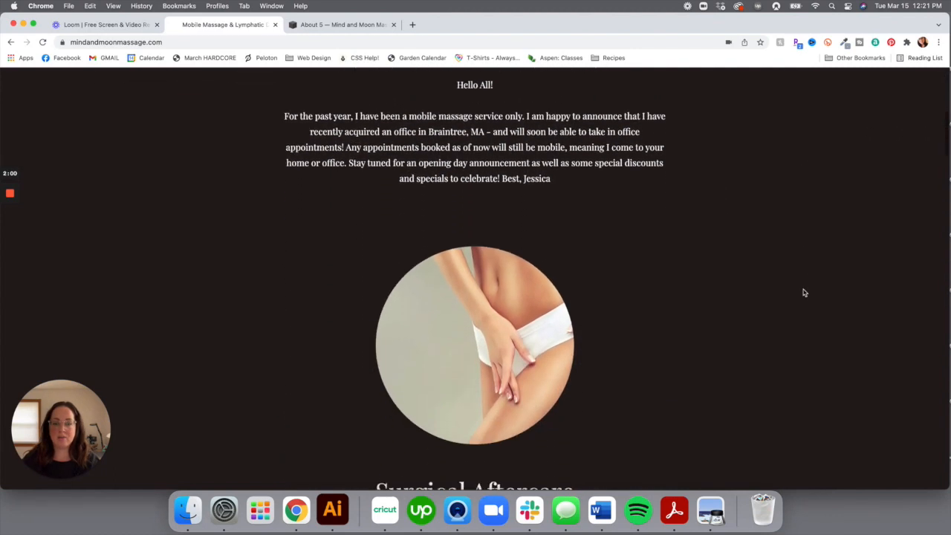
scroll(803, 293, down, 8)
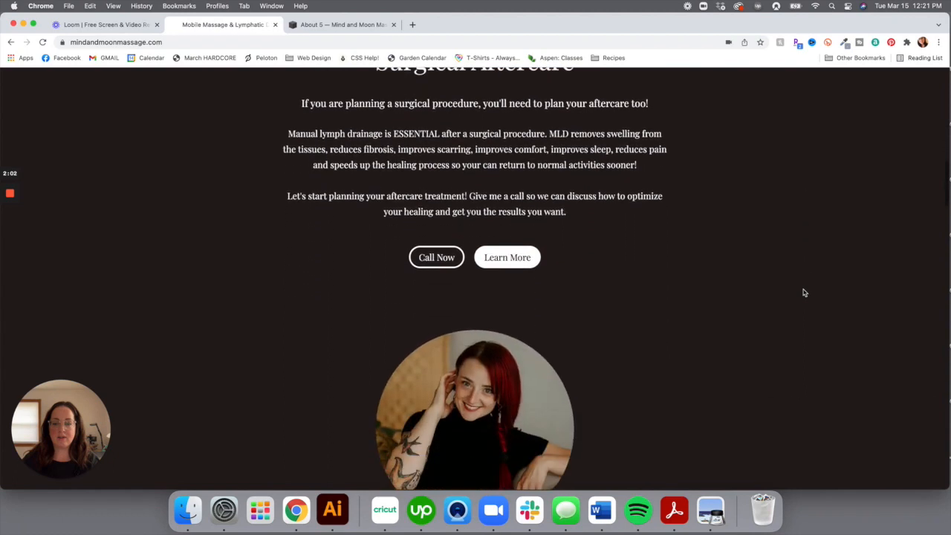
scroll(803, 293, down, 14)
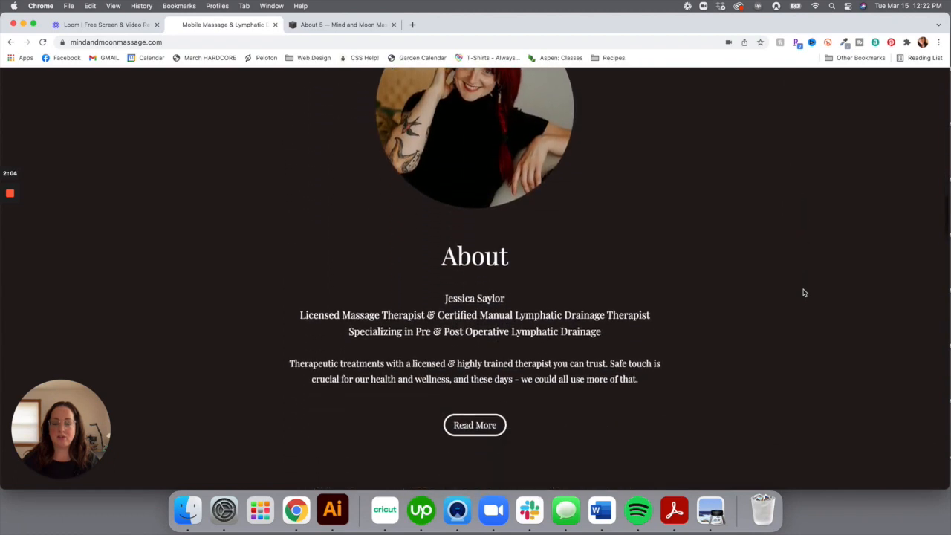
scroll(803, 293, down, 13)
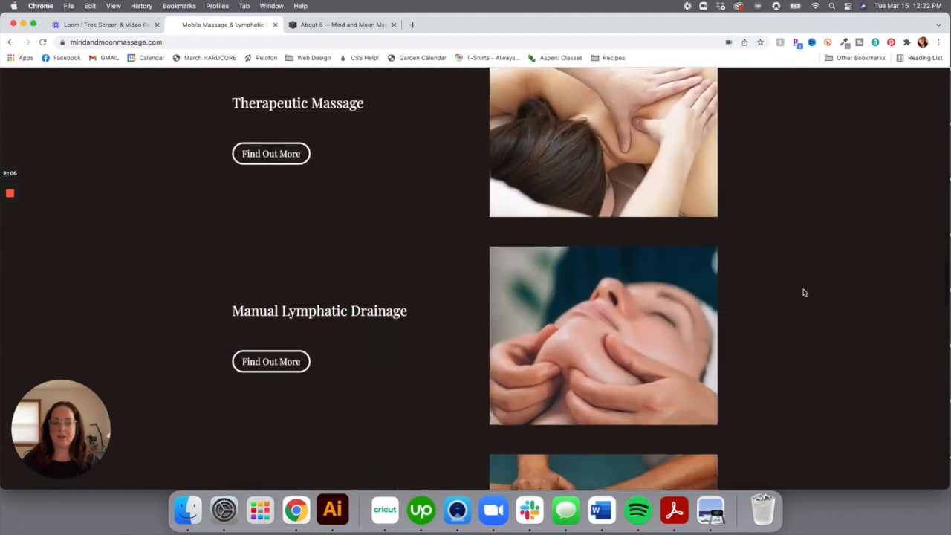
scroll(803, 293, down, 15)
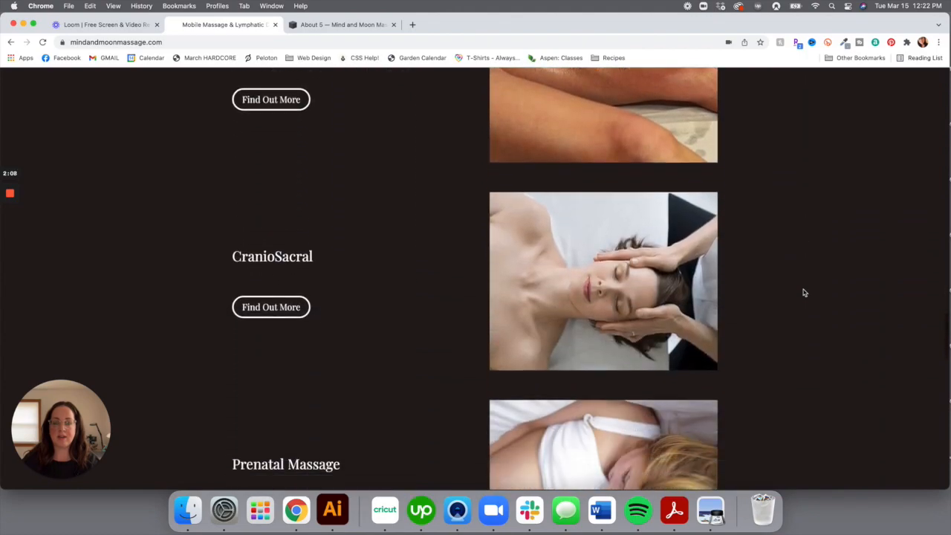
scroll(803, 292, up, 20)
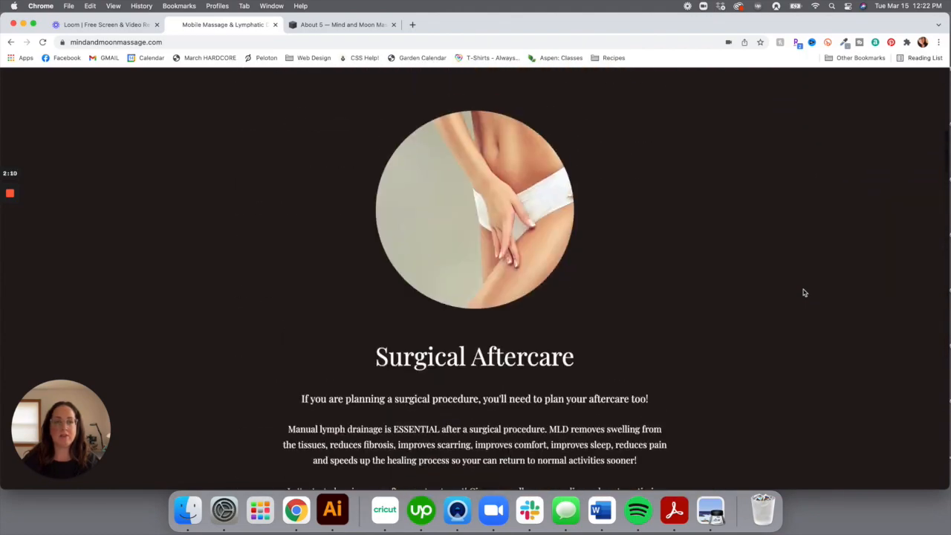
click(320, 26)
click(32, 90)
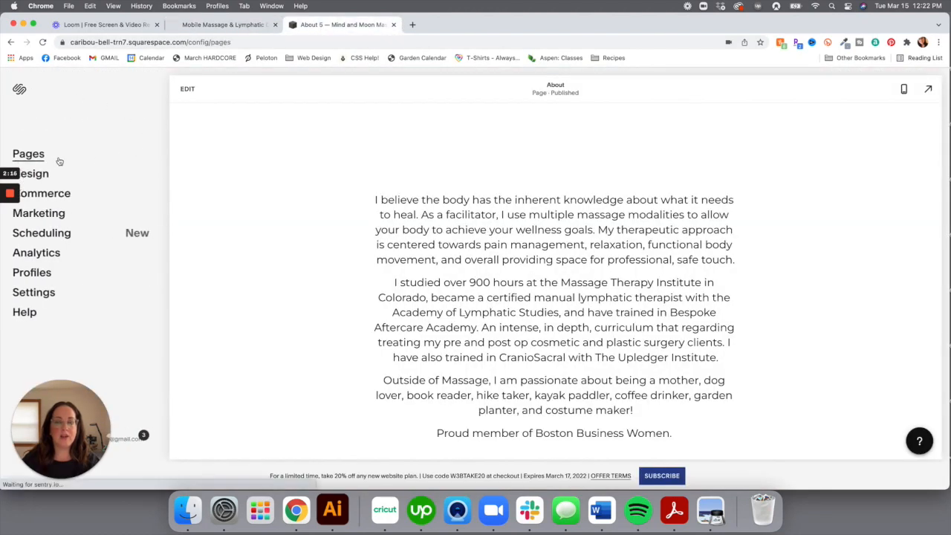
Create a new folder named 'Services' at the top of the Main Navigation
click(57, 158)
click(151, 122)
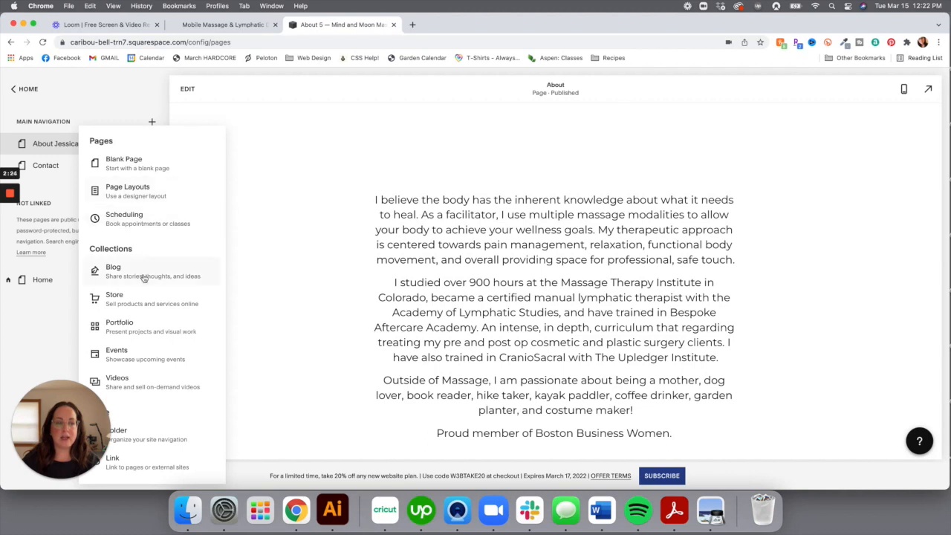
scroll(139, 330, down, 1)
drag(63, 428, 621, 257)
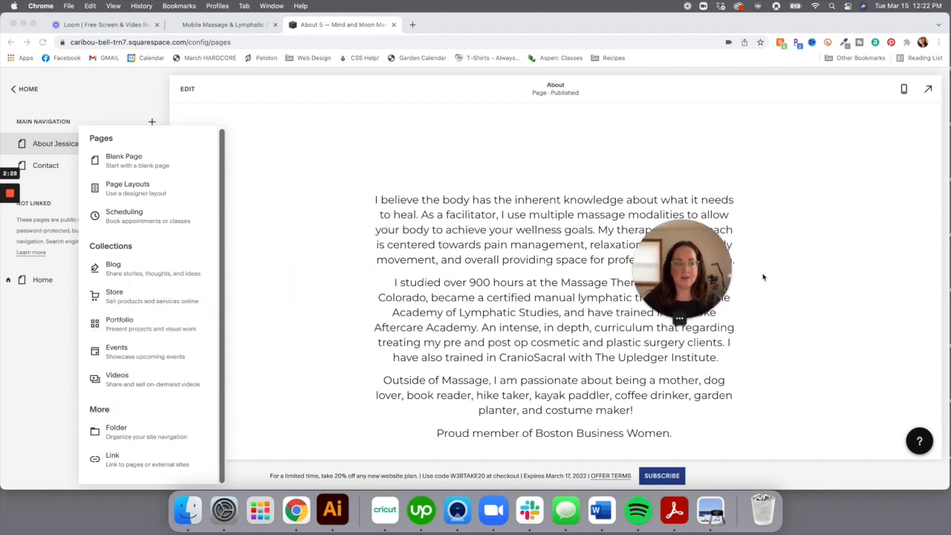
drag(722, 267, 899, 316)
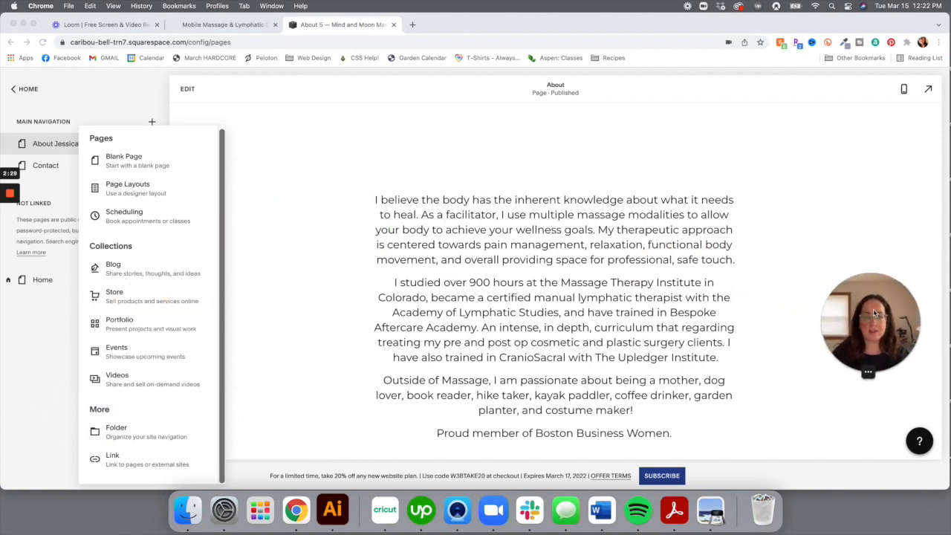
click(95, 436)
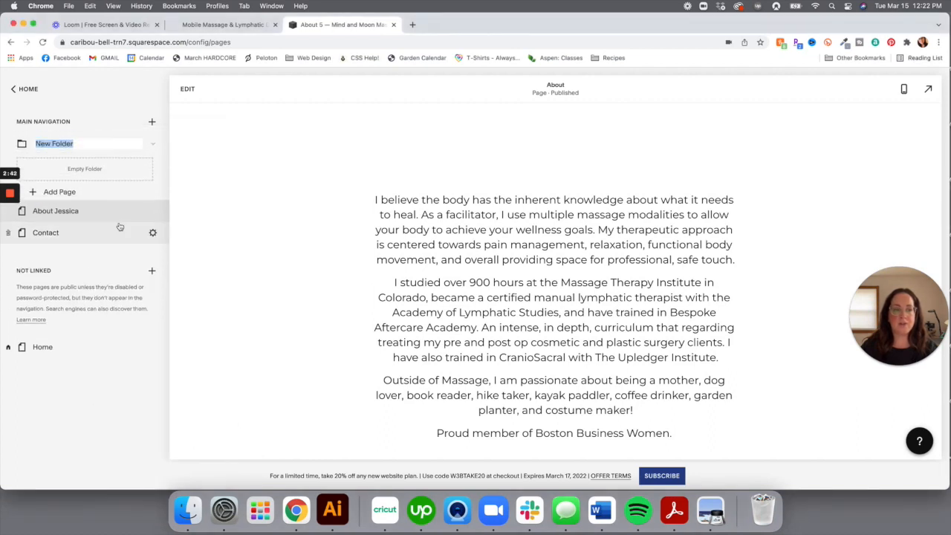
text(Services)
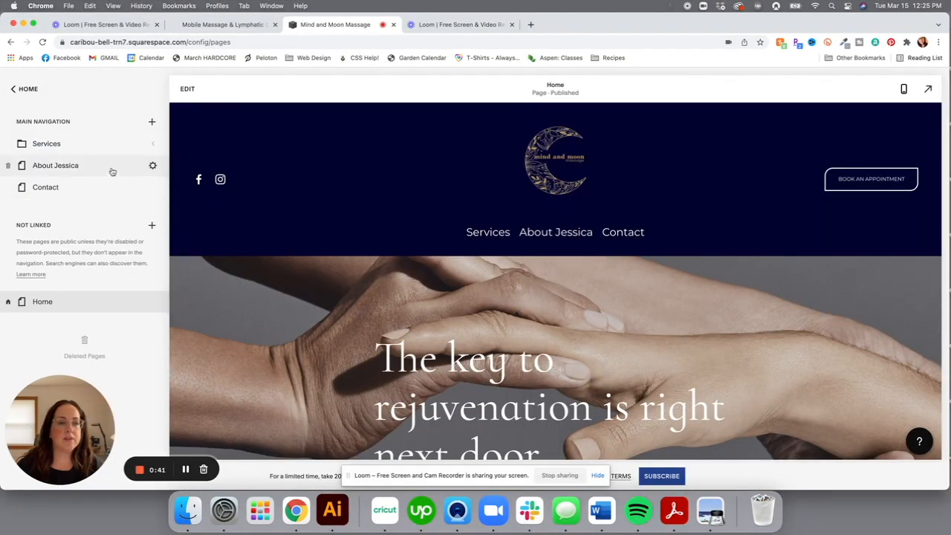
Expand the Services folder and add a Blank Page inside it
click(154, 146)
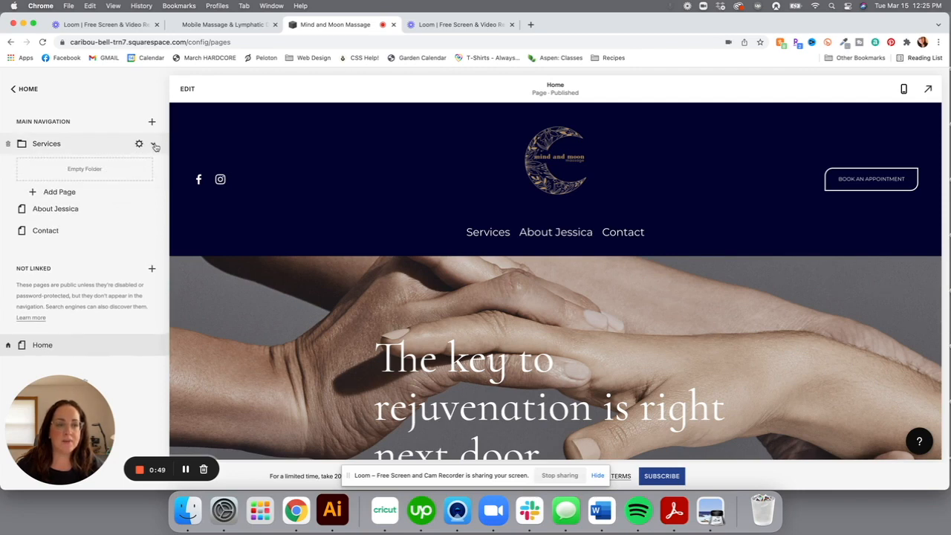
click(34, 193)
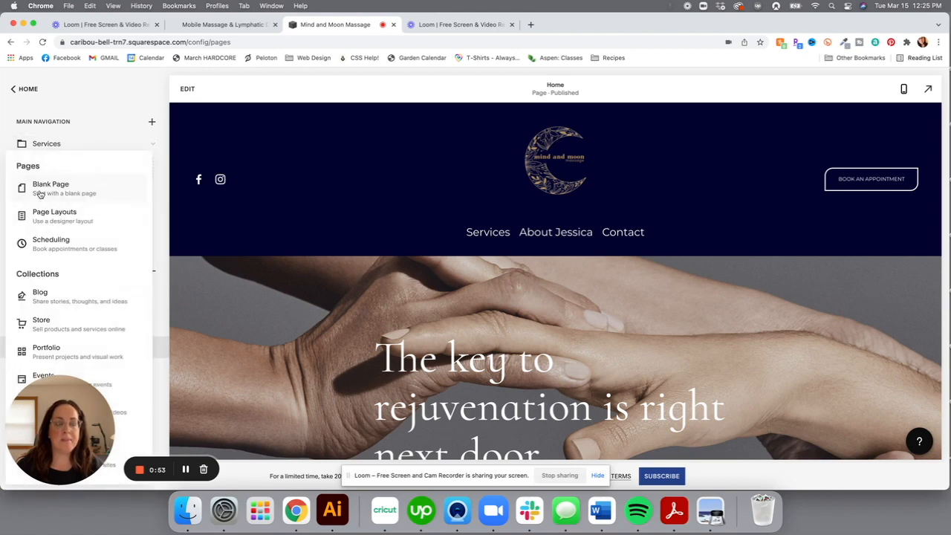
click(40, 187)
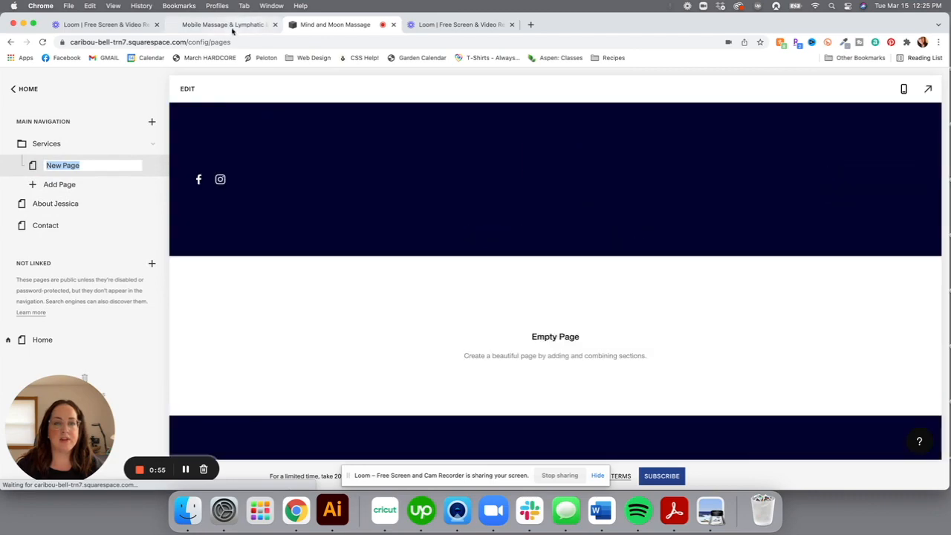
click(232, 28)
Copy the 'Therapeutic Massage' heading from the old site's Services page
click(101, 92)
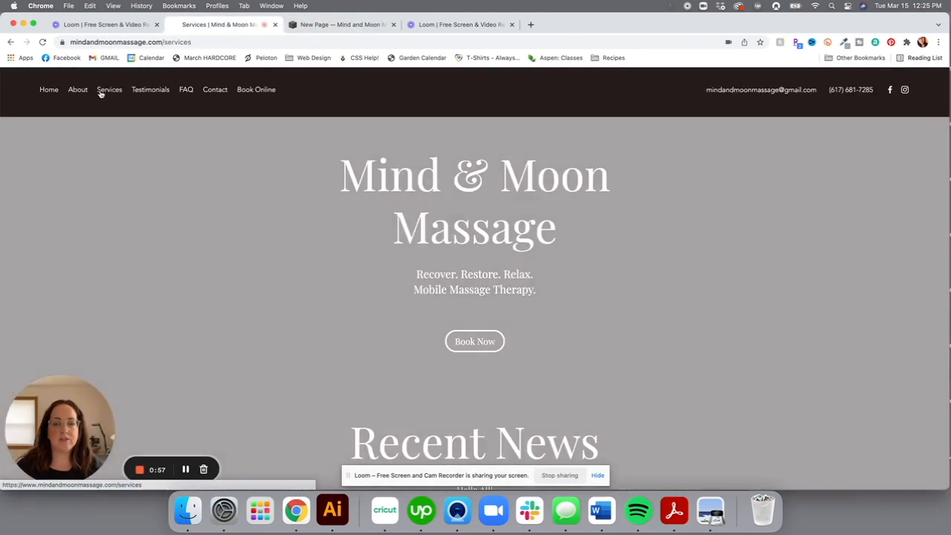
scroll(357, 303, down, 5)
scroll(357, 303, down, 3)
scroll(357, 301, up, 2)
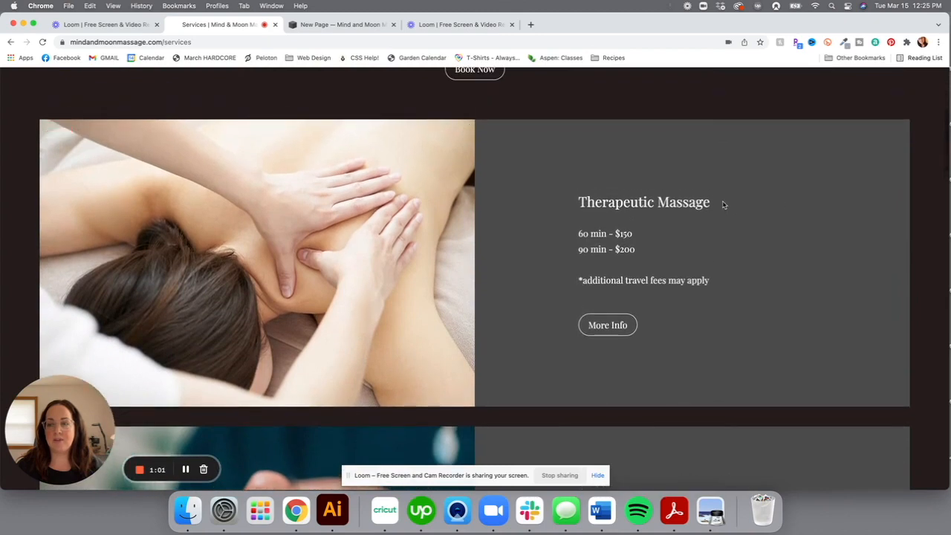
drag(717, 204, 579, 201)
key(super+c)
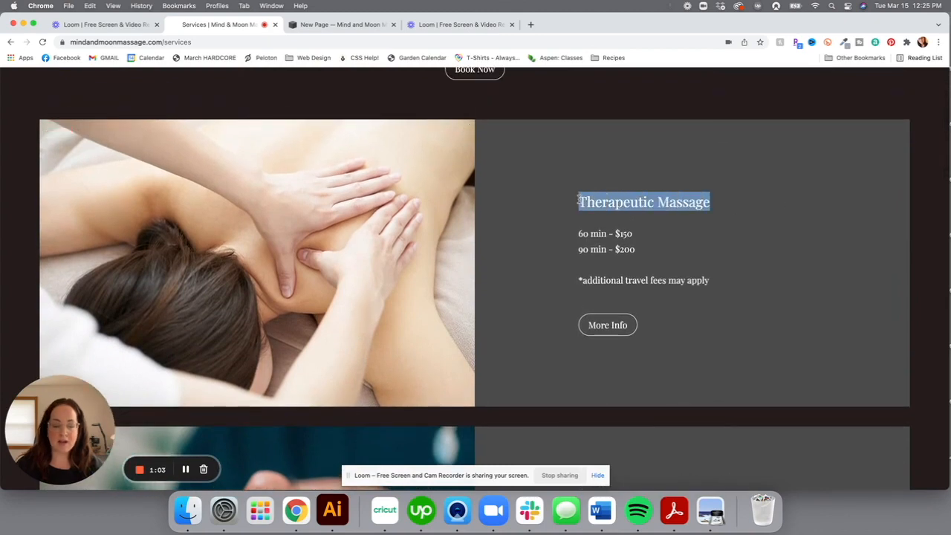
click(300, 27)
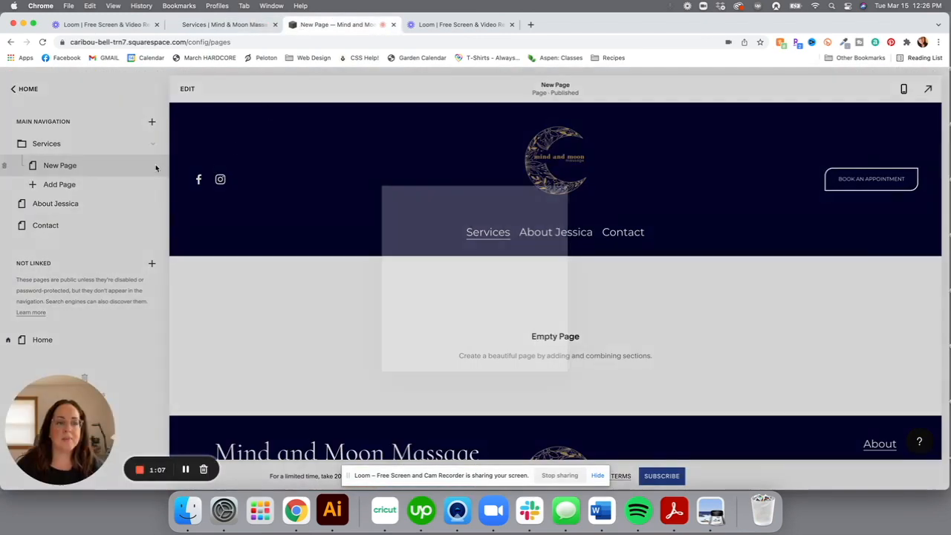
Set page and navigation titles to 'Therapeutic Massage' with slug /therapeutic-massage, and save
click(156, 168)
triple_click(458, 201)
key(super+v)
triple_click(474, 257)
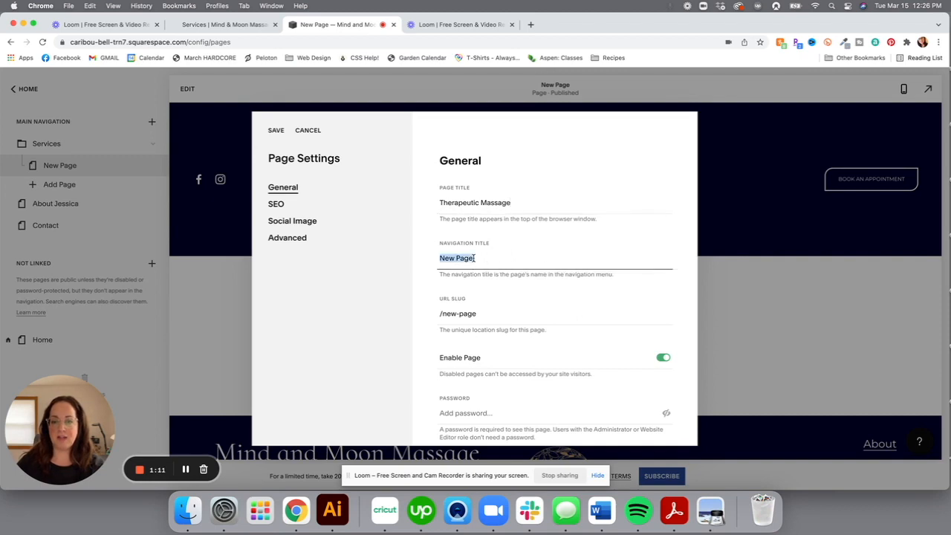
key(BackSpace)
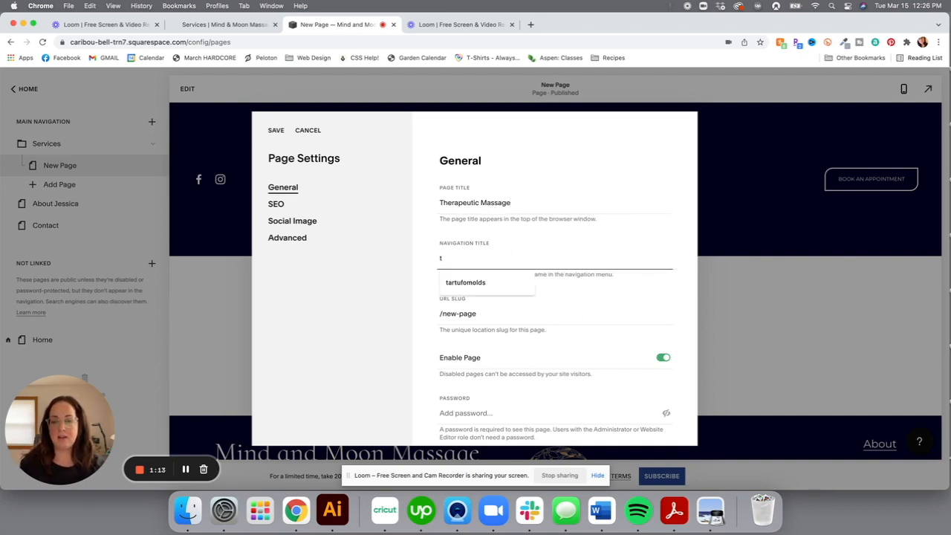
text(Therapeutic Massage)
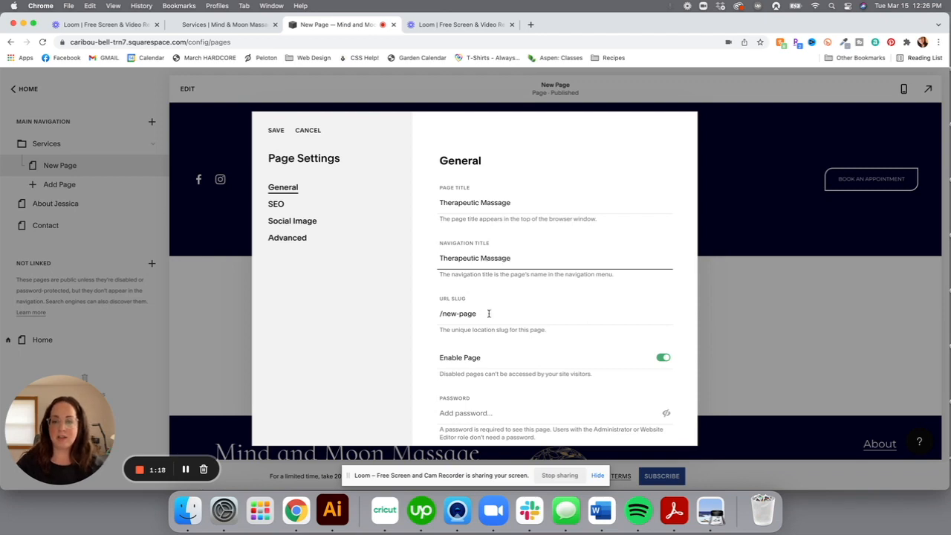
drag(489, 314, 446, 318)
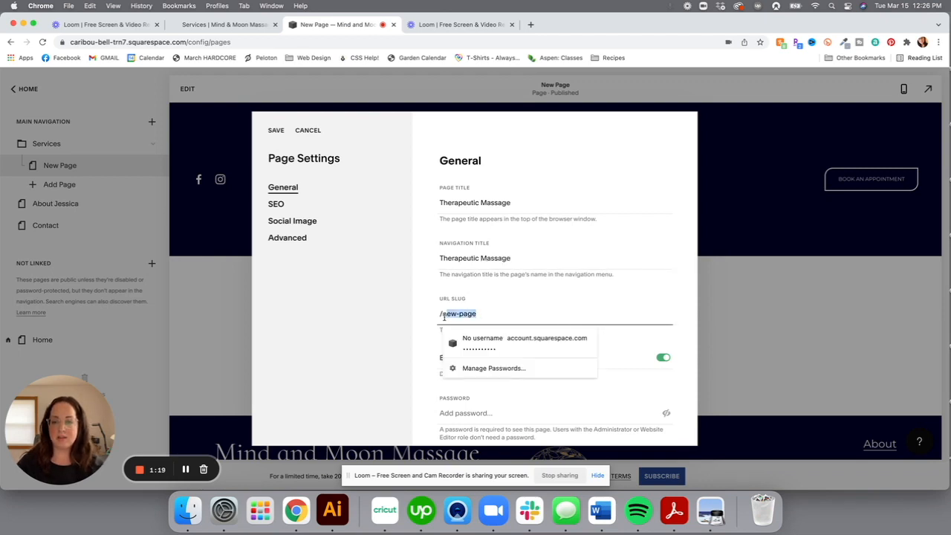
text(therapeutic)
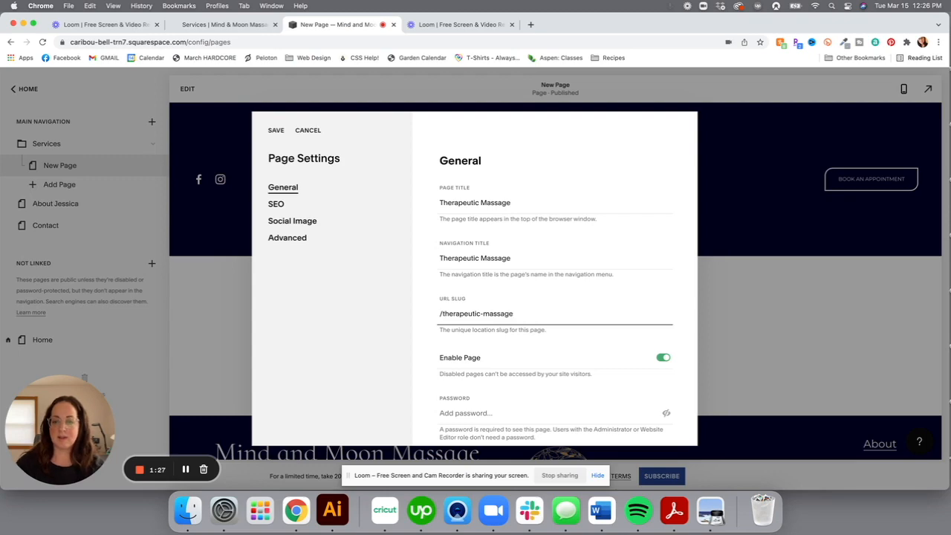
click(280, 132)
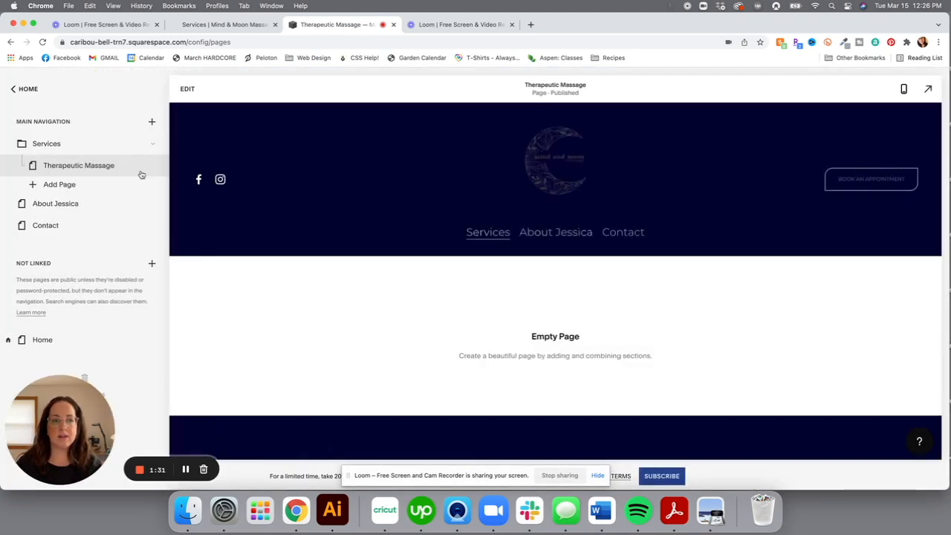
Add another blank page under Services and copy the old site's 'Manual Lymphatic Drainage' heading
click(46, 186)
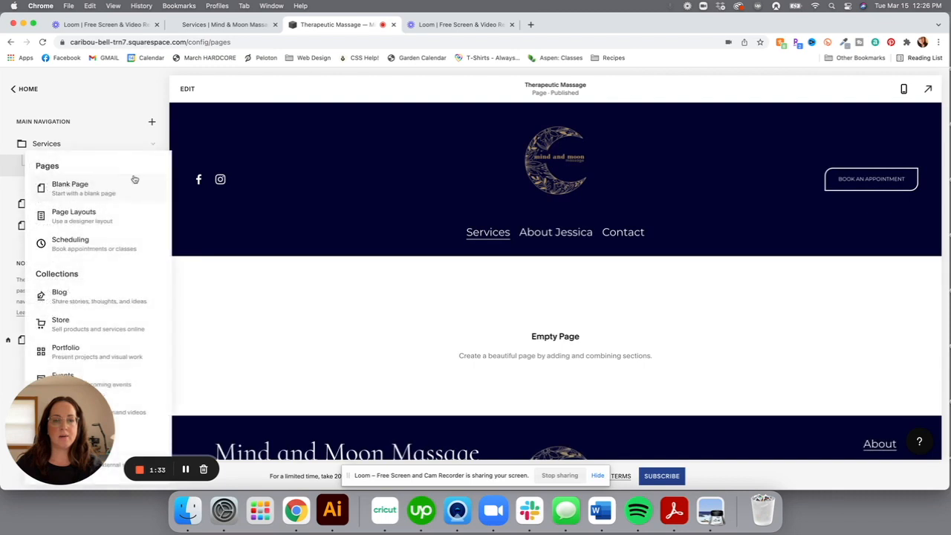
click(89, 187)
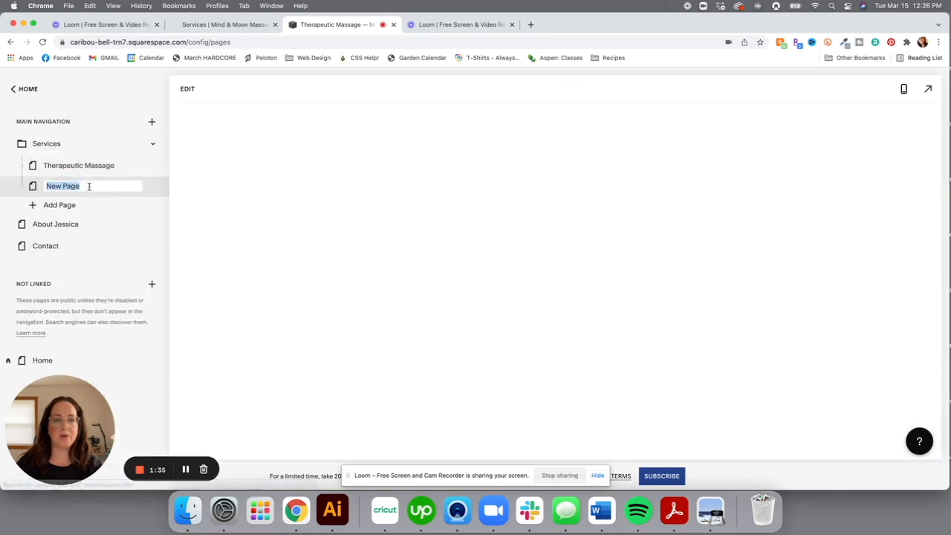
click(215, 24)
scroll(475, 201, down, 5)
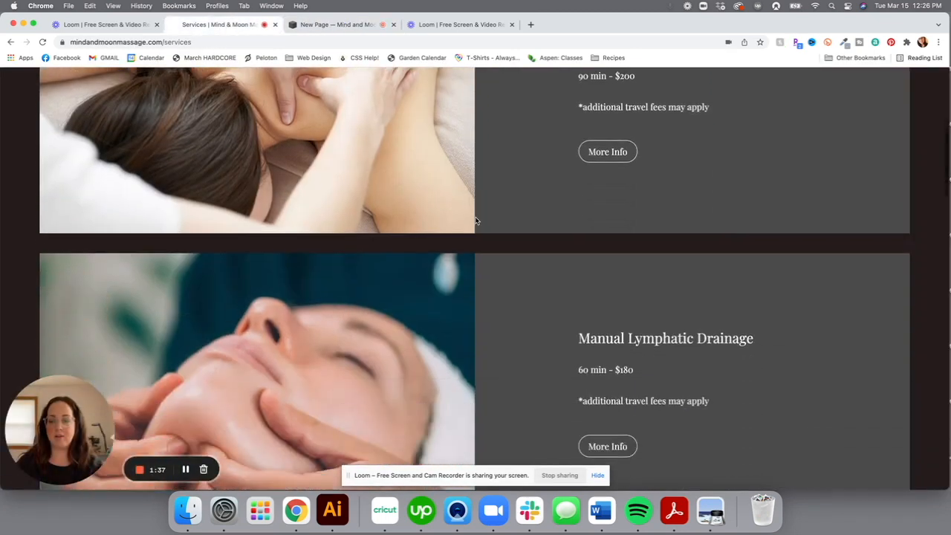
drag(756, 301, 579, 299)
key(super+c)
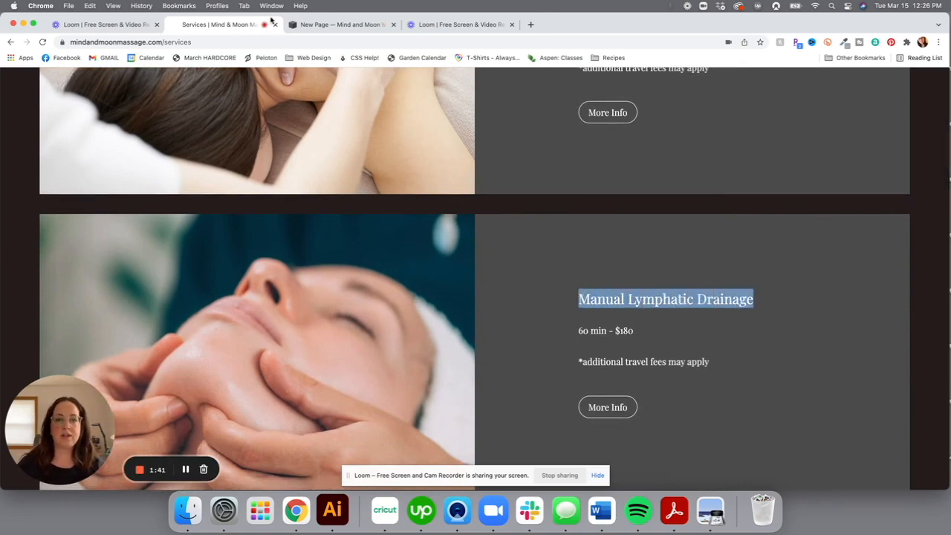
click(302, 25)
Title the page 'Manual Lymphatic Drainage' in both title fields, slug /manual-lymphatic-drainage, and save
click(153, 187)
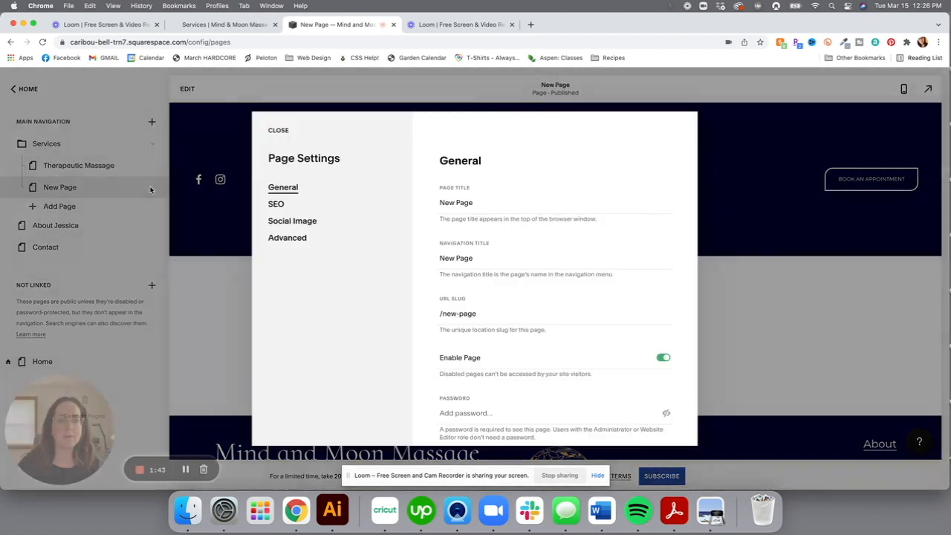
double_click(505, 203)
triple_click(505, 204)
key(super+v)
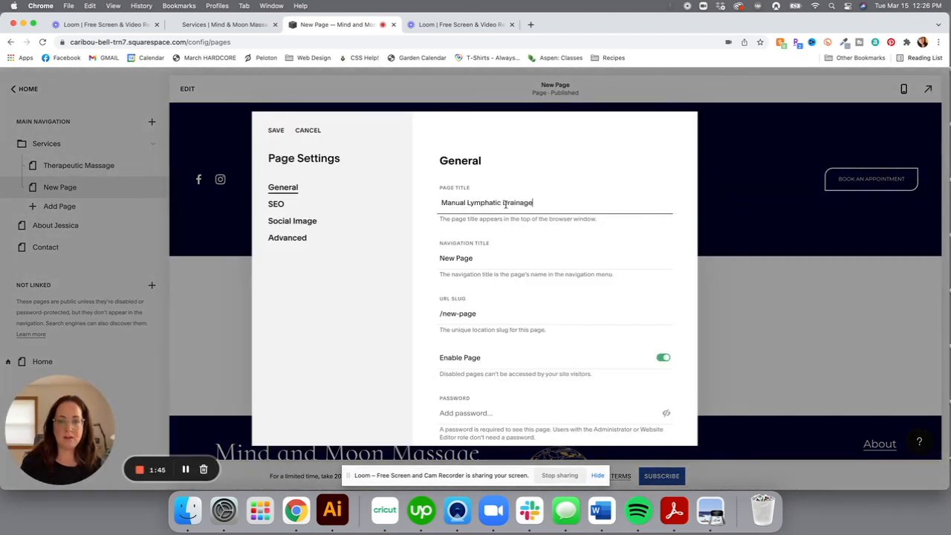
triple_click(499, 260)
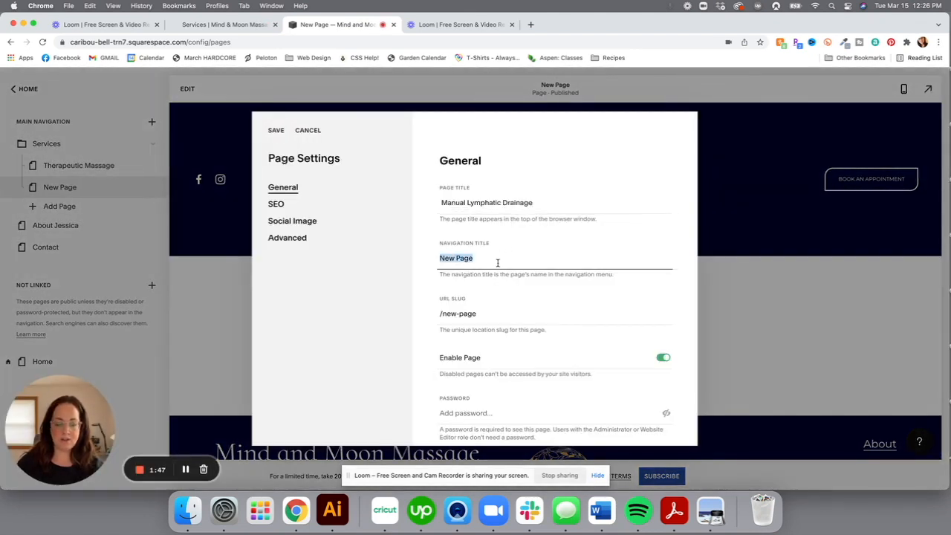
key(super+v)
double_click(488, 316)
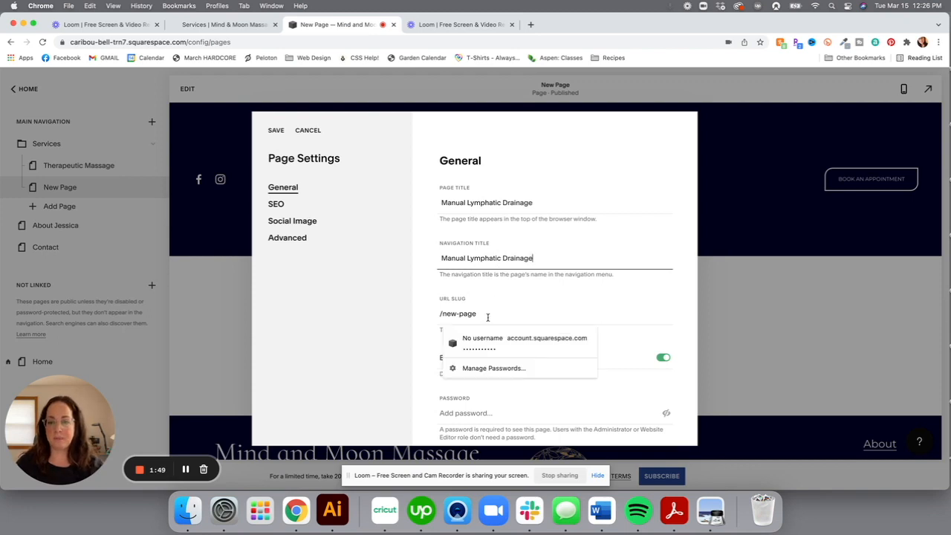
click(486, 315)
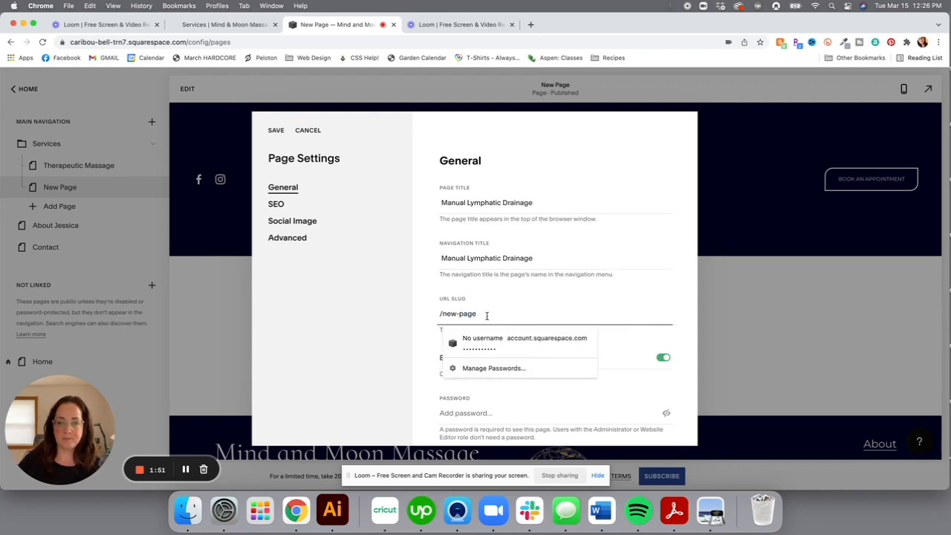
double_click(487, 315)
triple_click(487, 315)
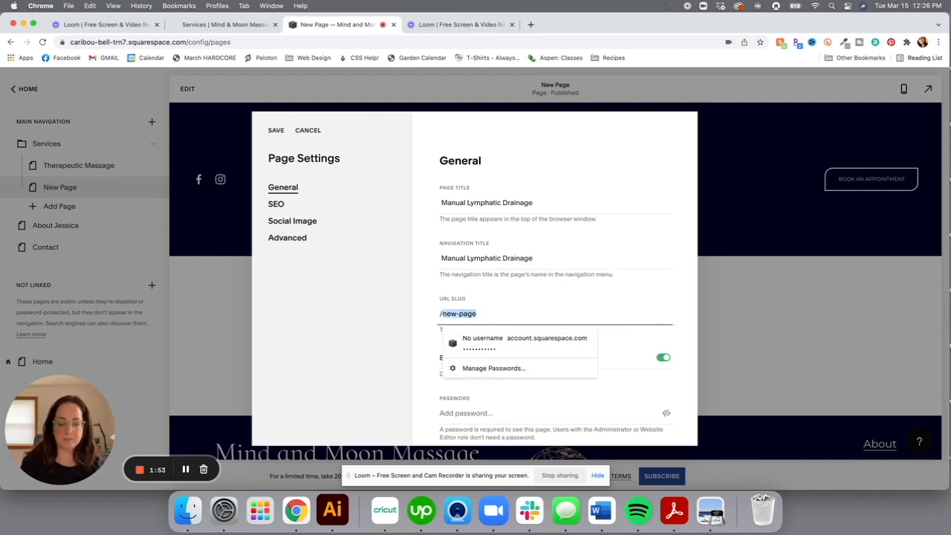
text(/manual)
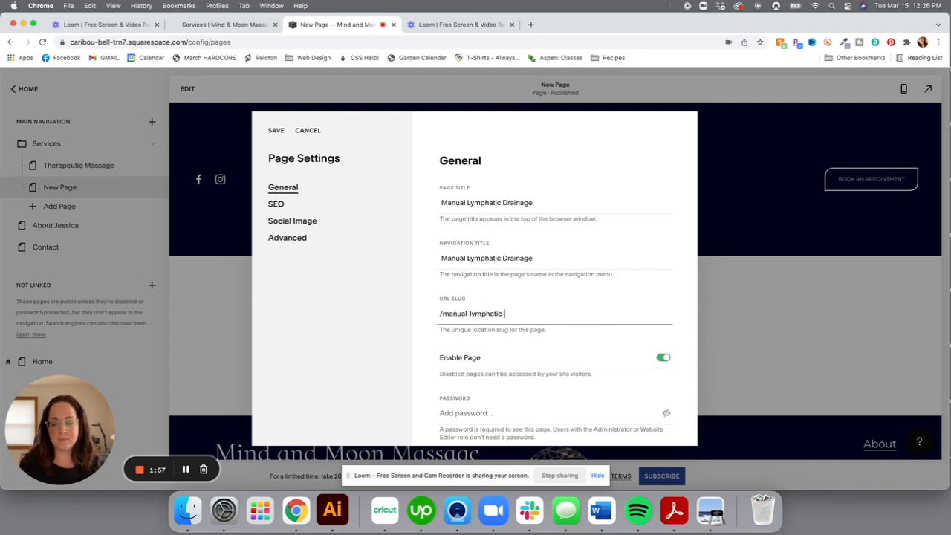
text(-lymphatic-drainage)
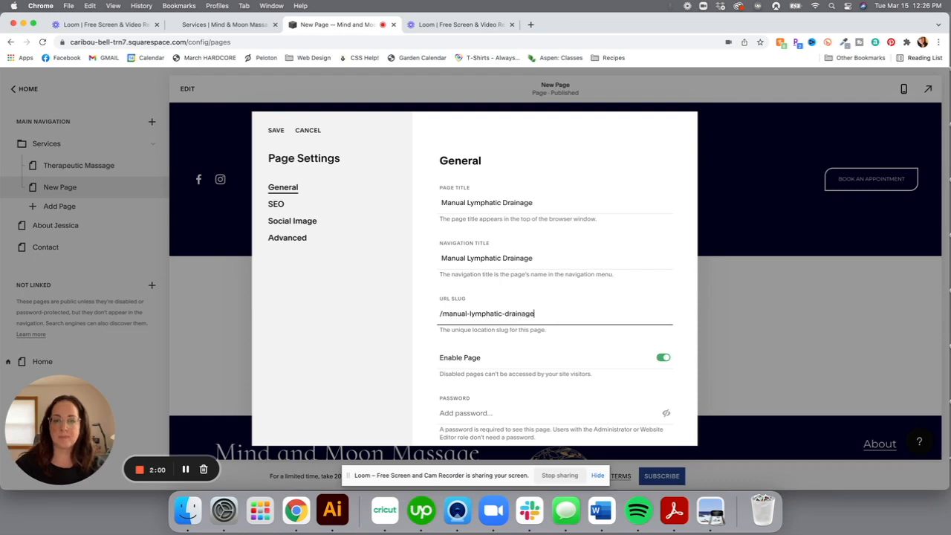
click(276, 131)
Copy the 'Hot Stone Massage' heading from the old site's Services page
click(228, 28)
scroll(610, 341, down, 4)
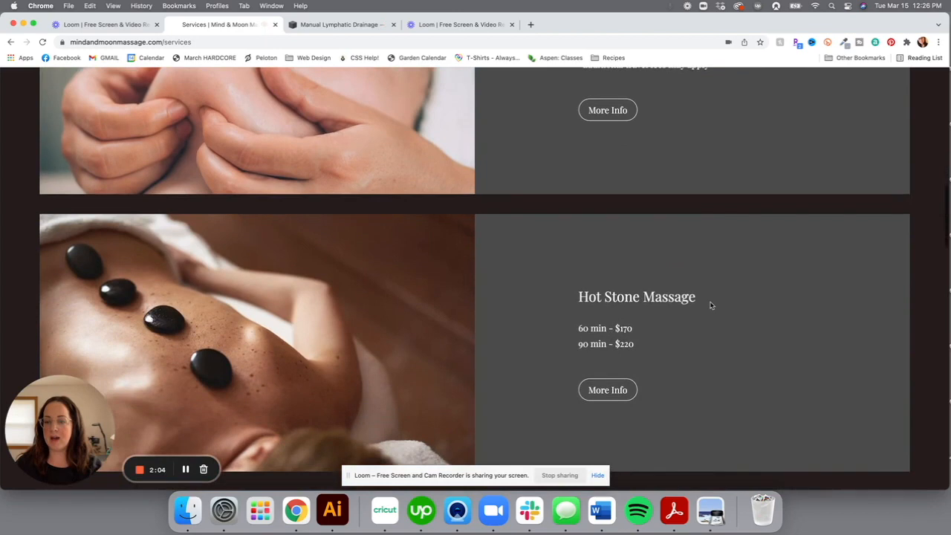
drag(710, 304, 581, 301)
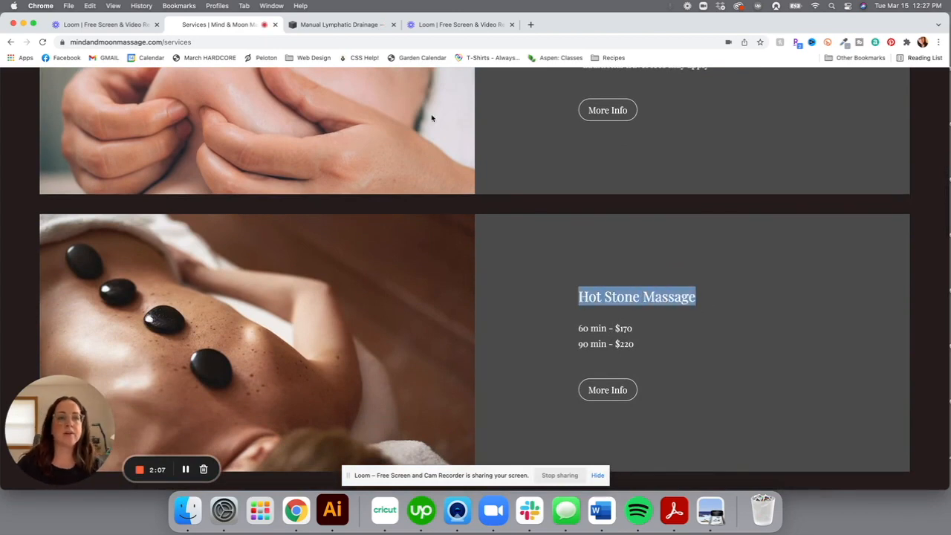
click(340, 24)
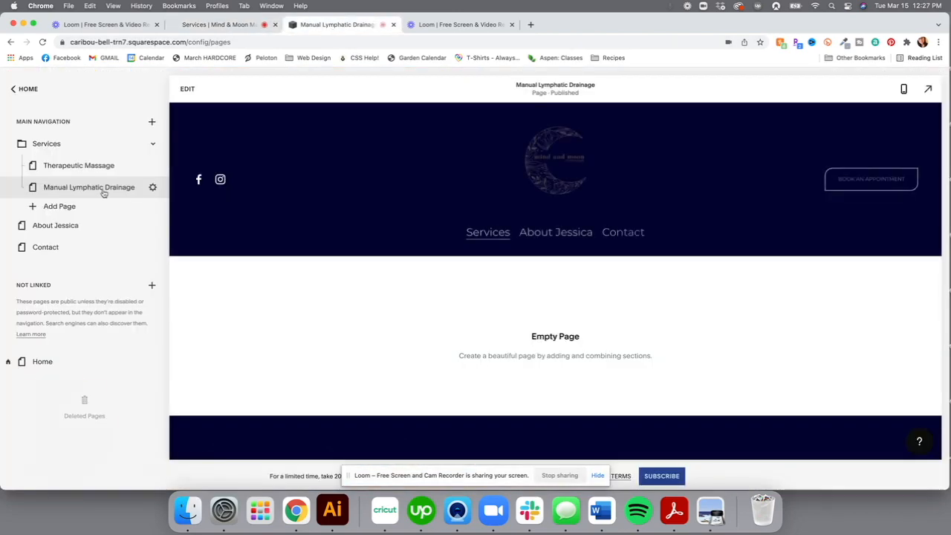
Add a blank page named 'Hot Stone Massage' under Services
click(67, 207)
click(101, 182)
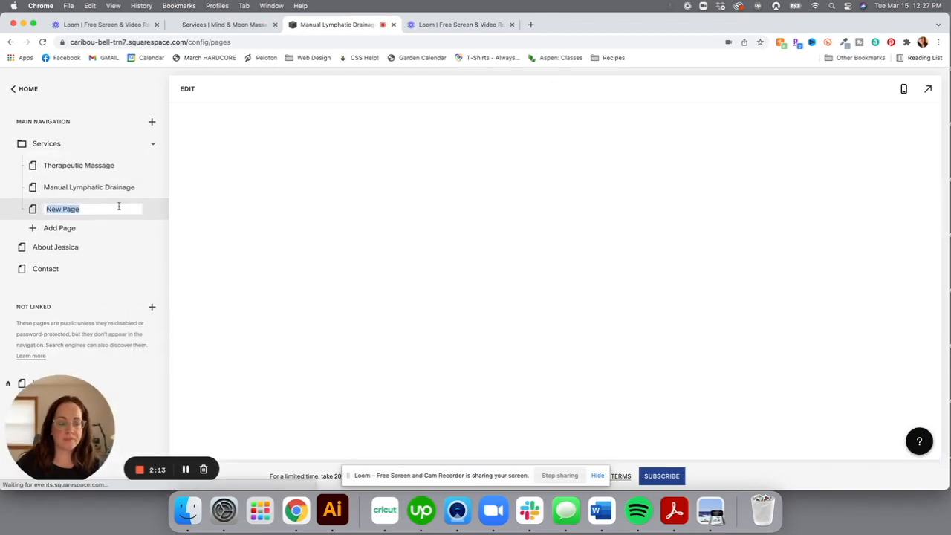
text(Hot Stone Massage)
click(141, 232)
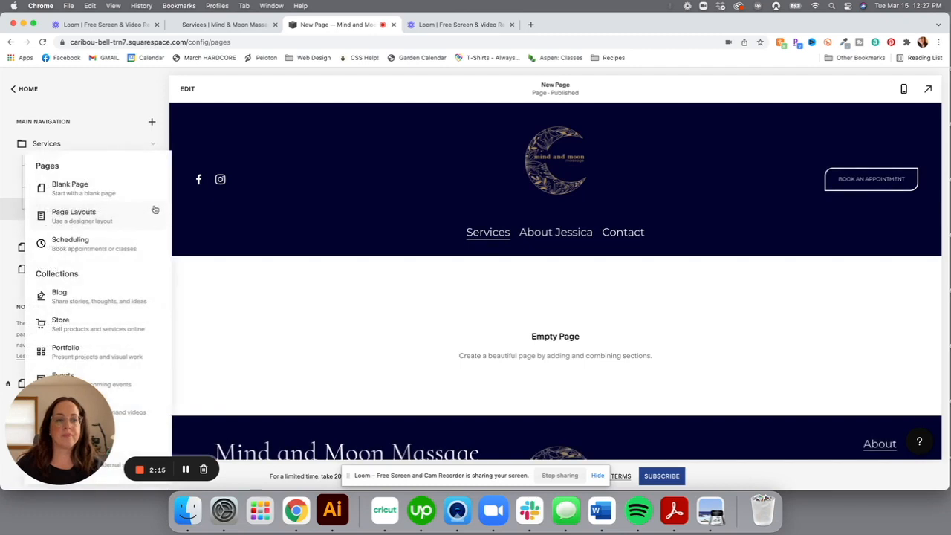
click(148, 100)
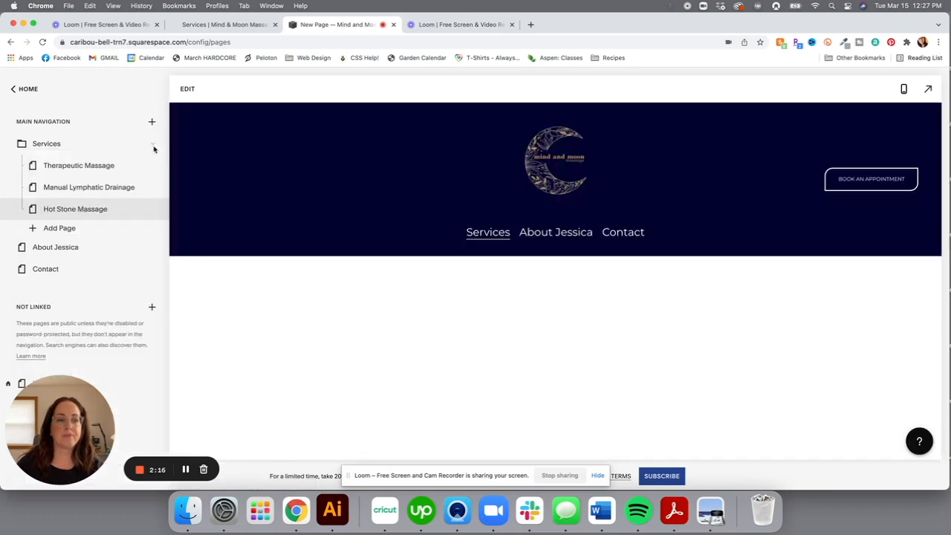
click(152, 210)
scroll(524, 282, down, 1)
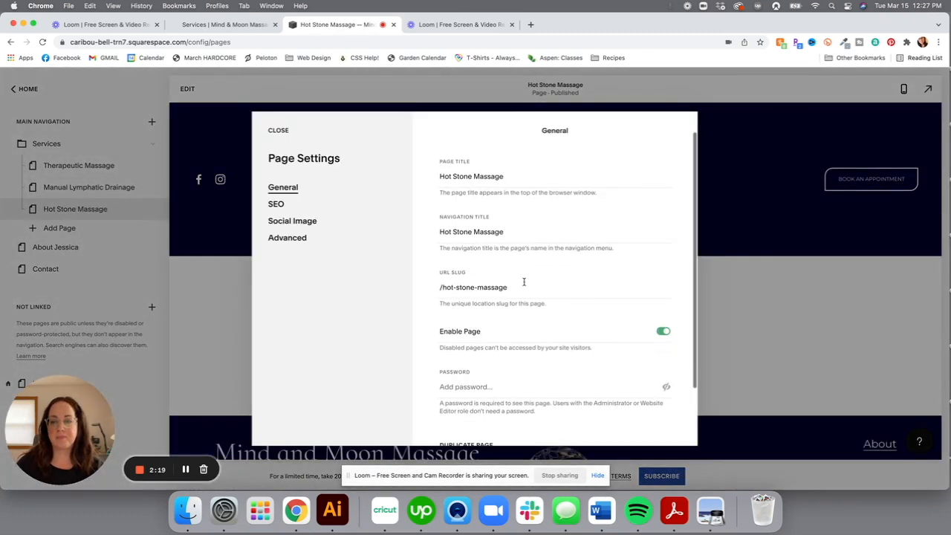
click(278, 130)
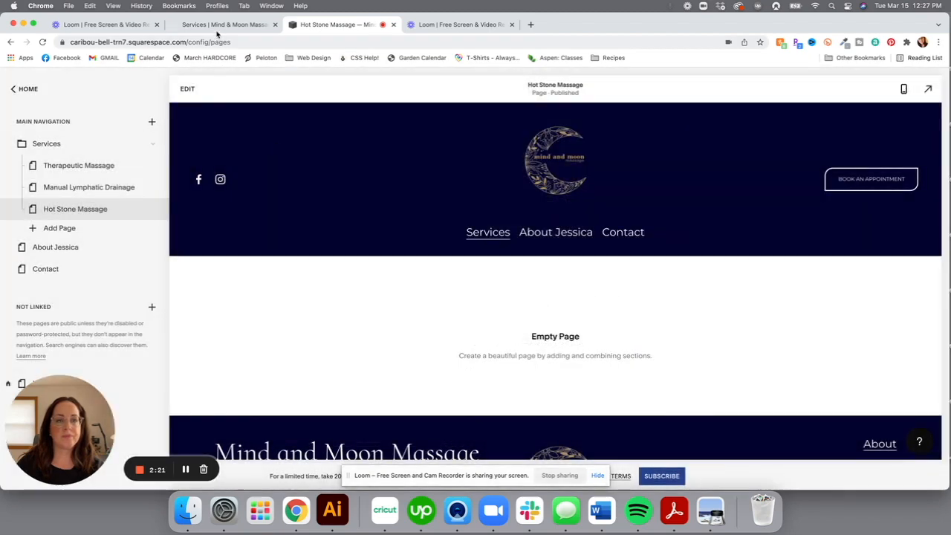
Add a blank 'CranioSacral' page and move it under Services below Hot Stone Massage
click(217, 25)
scroll(658, 307, down, 4)
drag(658, 307, 581, 302)
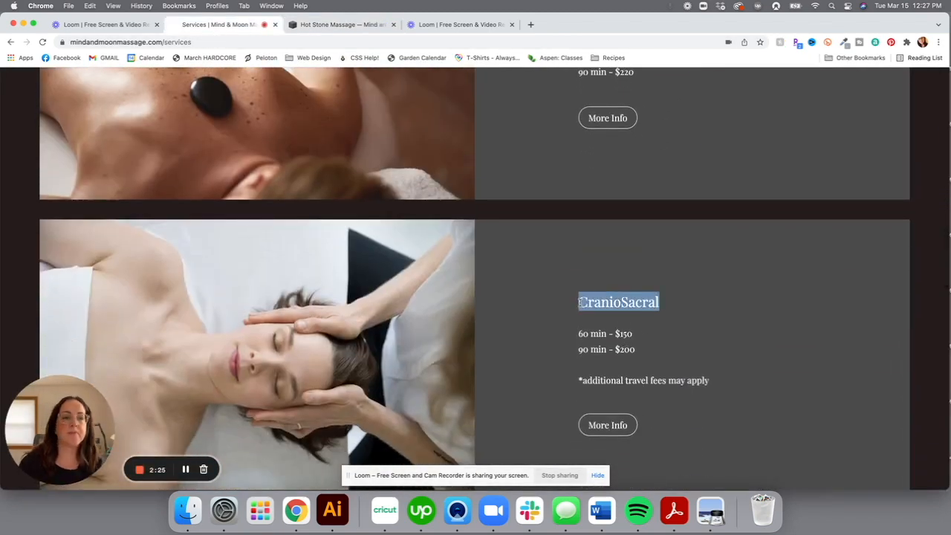
click(301, 30)
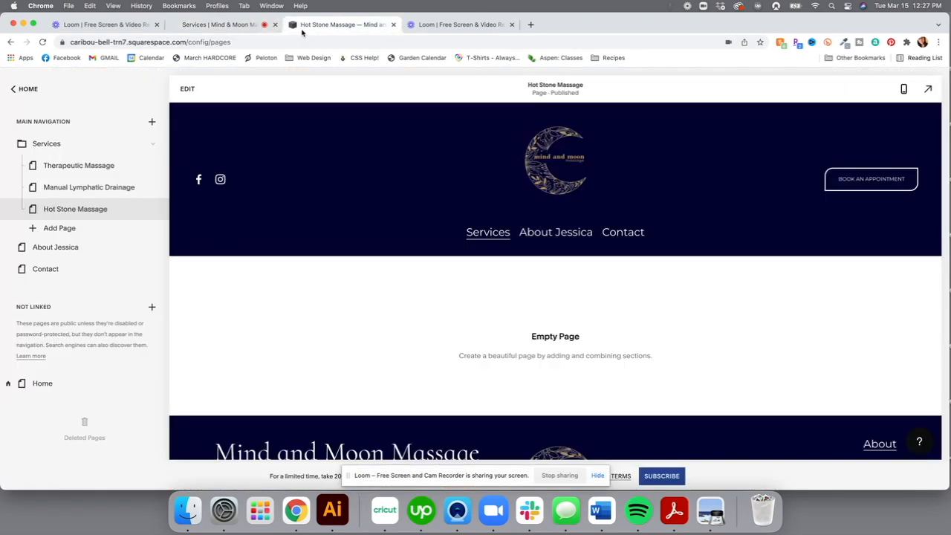
click(150, 123)
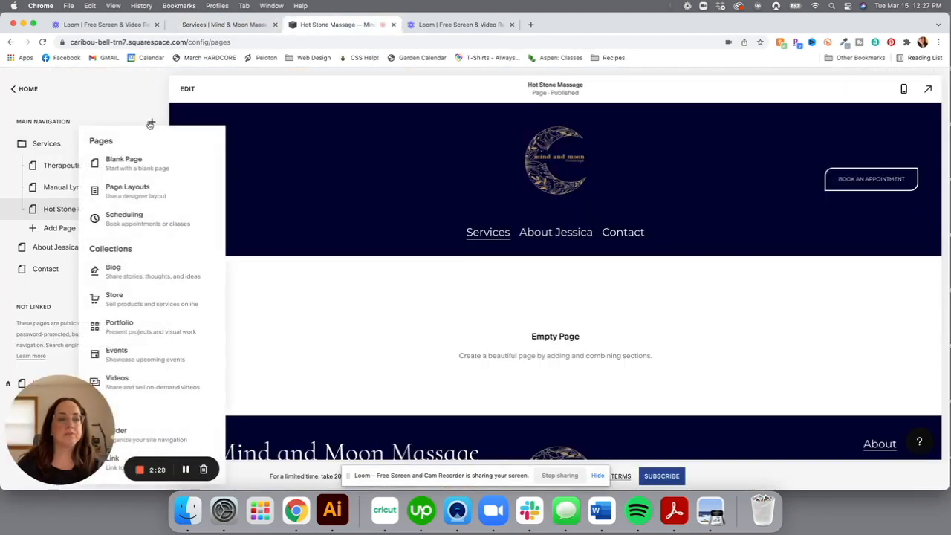
click(124, 166)
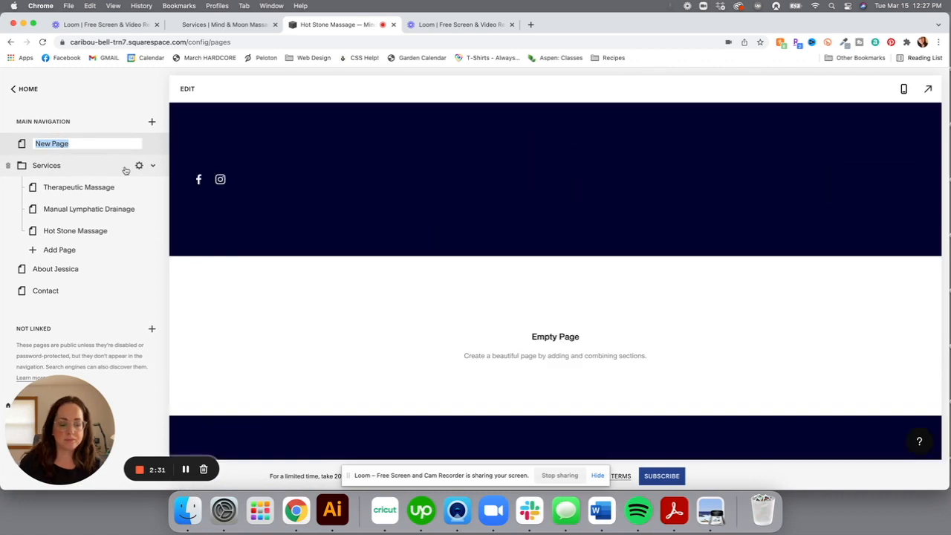
text(CranioSacral)
key(Return)
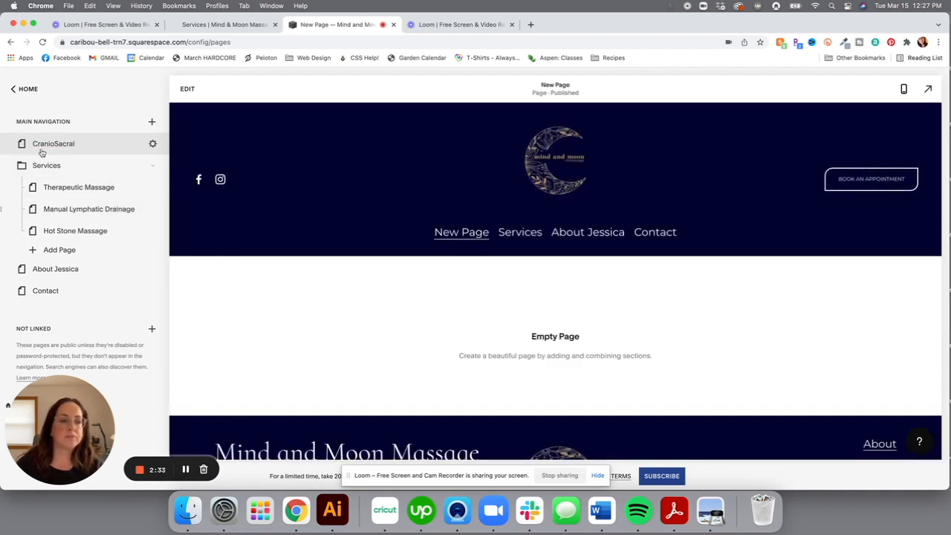
drag(22, 144, 82, 233)
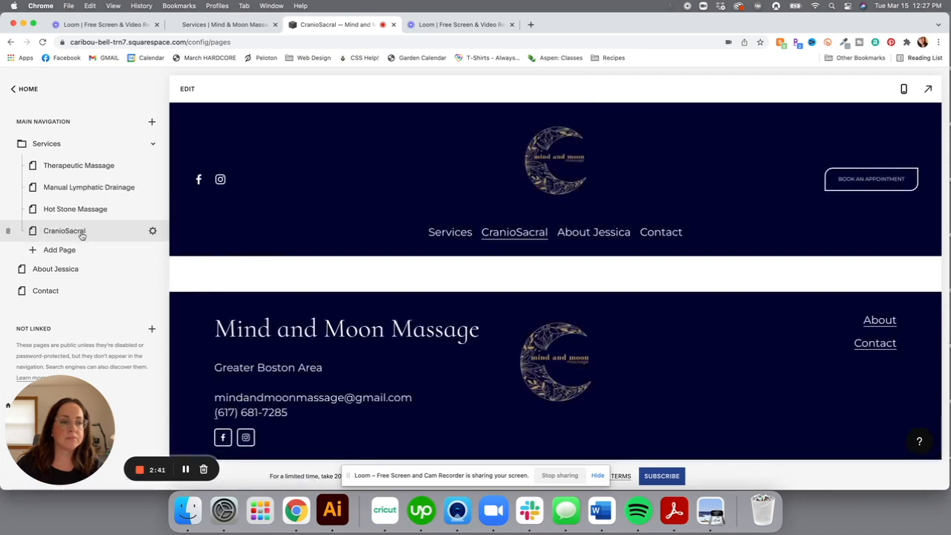
Copy the 'Sports Massage with Assisted Stretching' heading from the old site's Services page
click(230, 25)
scroll(585, 212, down, 5)
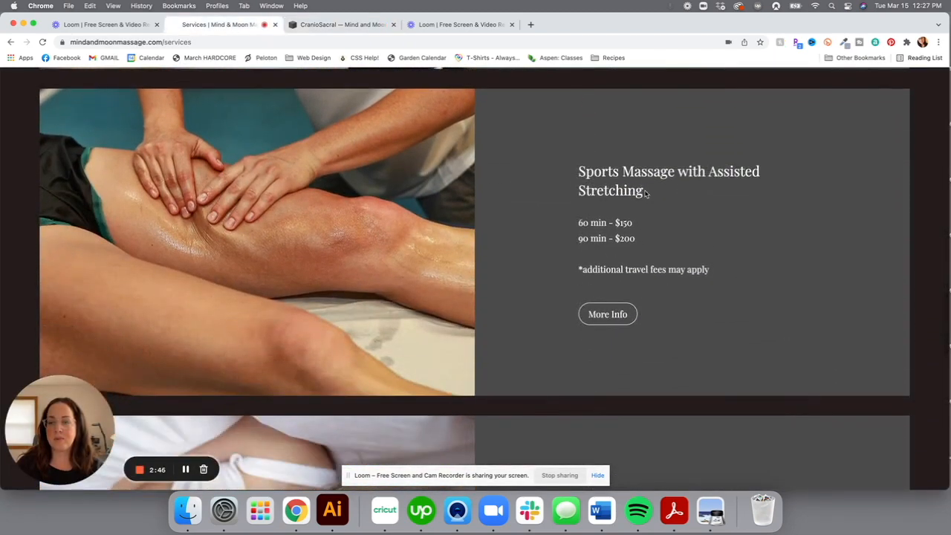
drag(646, 193, 580, 172)
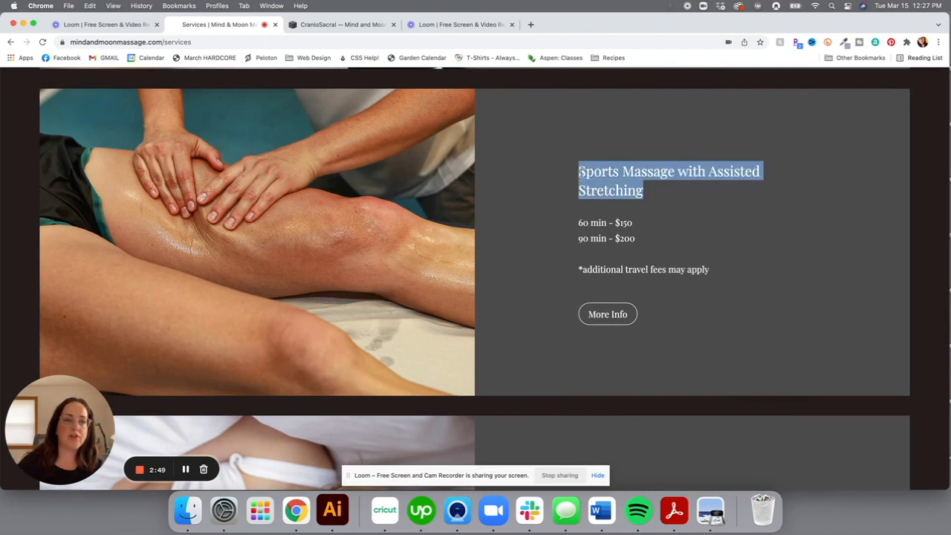
click(305, 29)
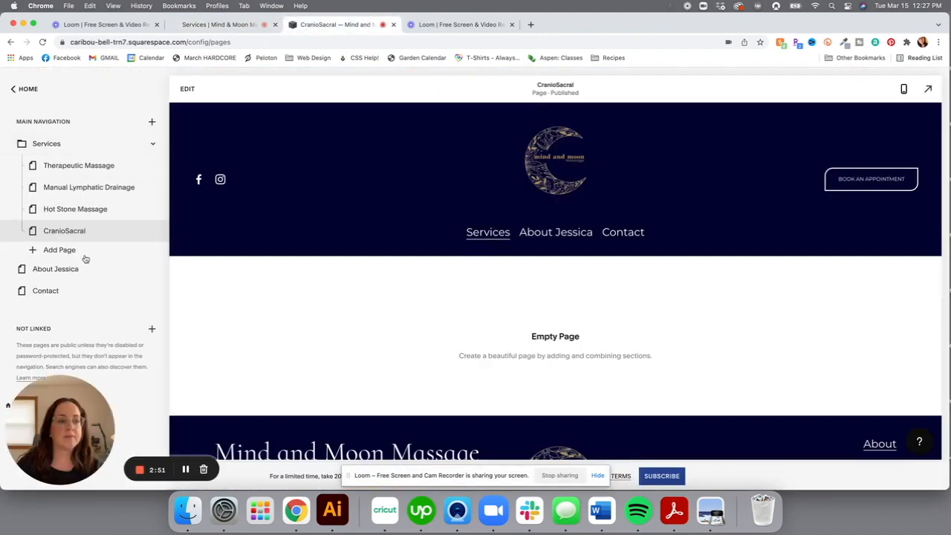
Add a blank page named 'Sports Massage with Assisted Stretching' below CranioSacral in Services
click(33, 251)
click(67, 197)
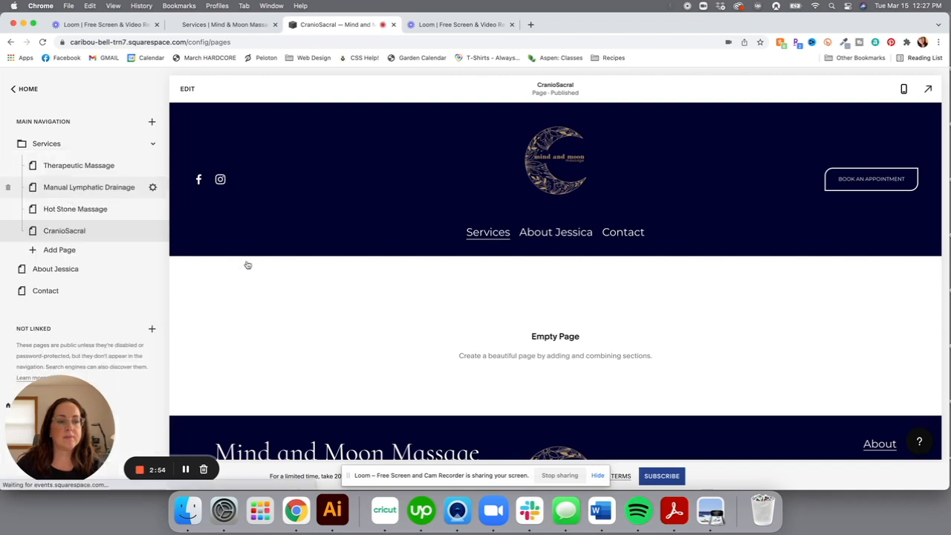
key(super+v)
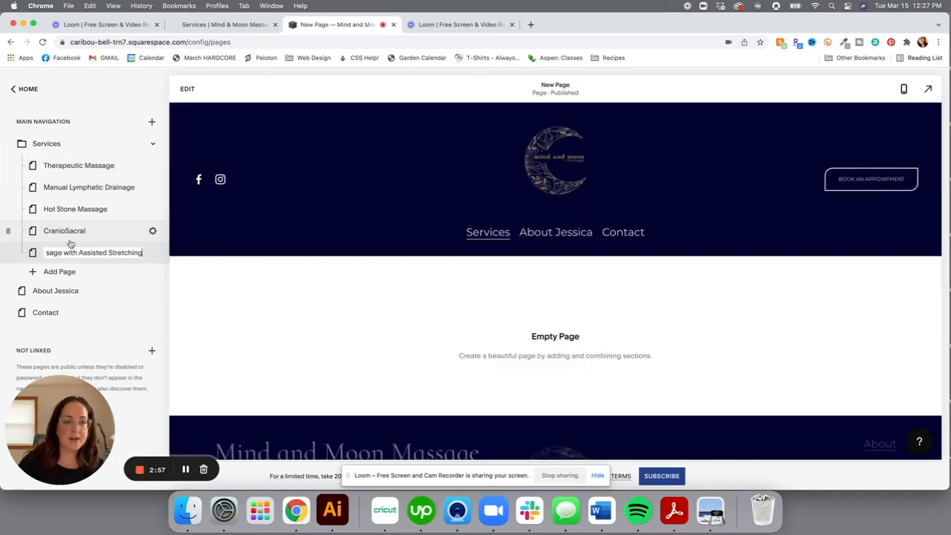
key(Return)
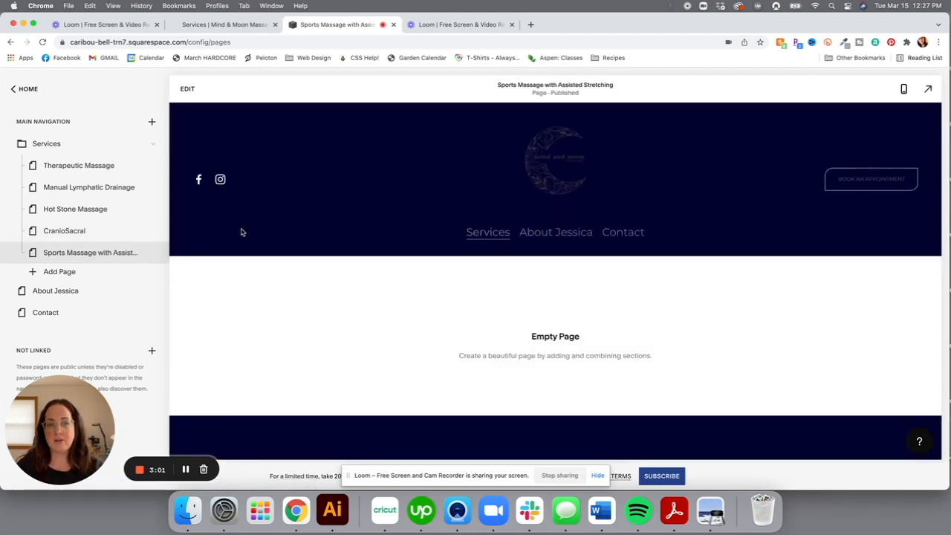
mouse_move(153, 188)
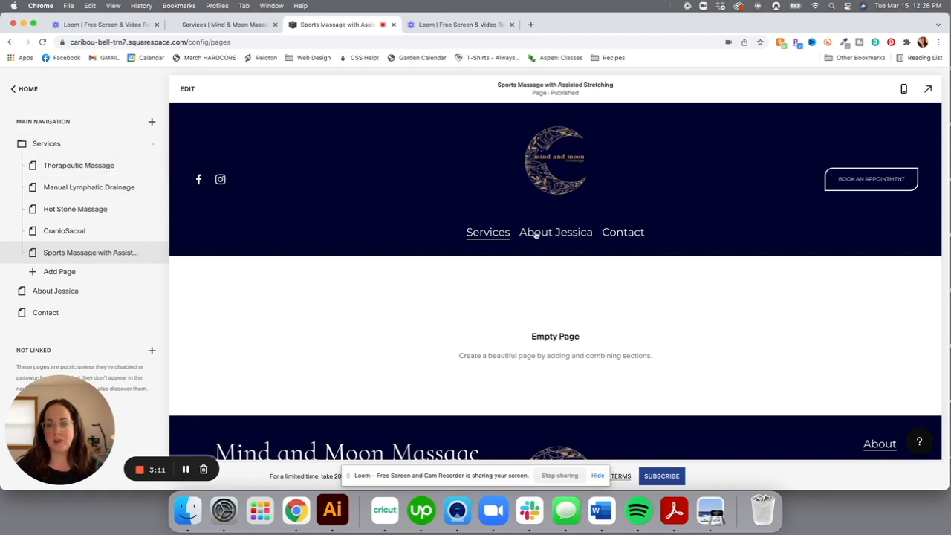
In full preview, open Hot Stone Massage from the Services dropdown, then return home via the logo
click(928, 88)
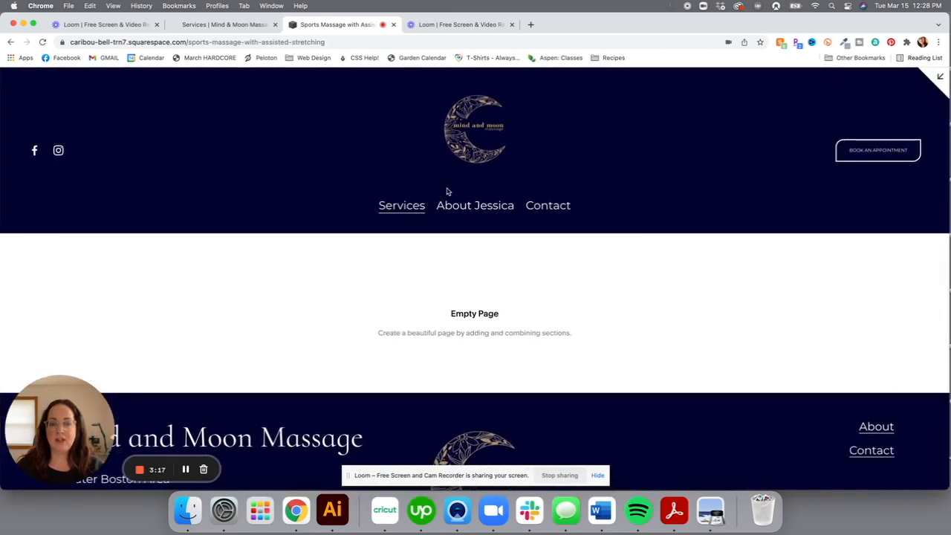
mouse_move(408, 207)
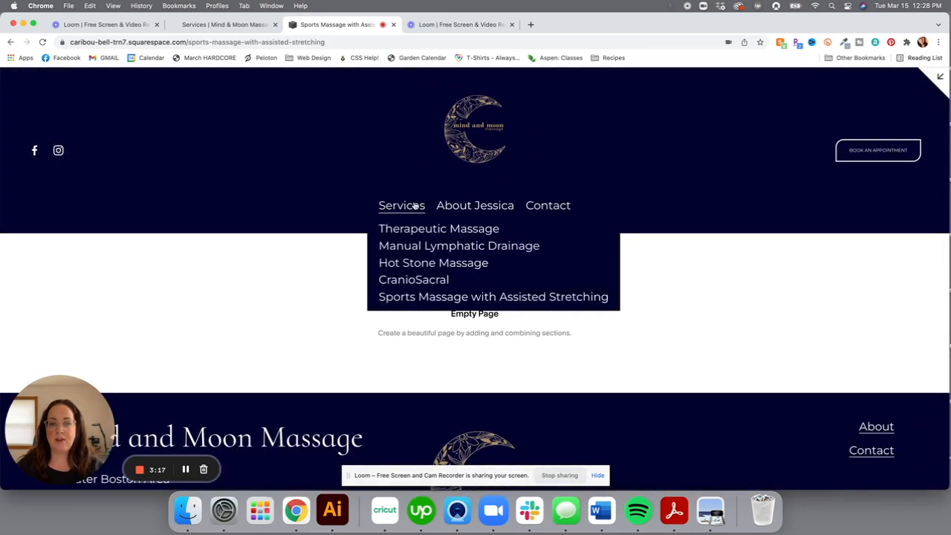
click(419, 264)
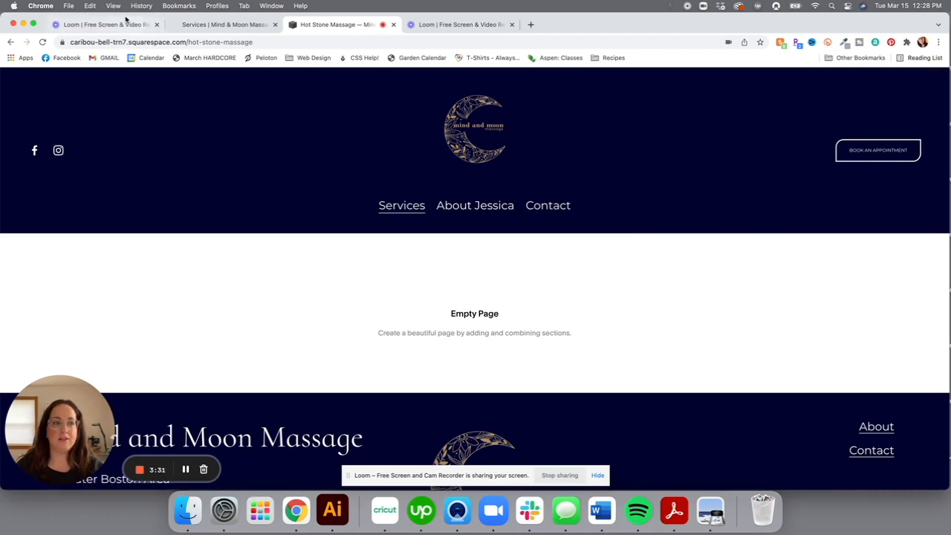
click(453, 106)
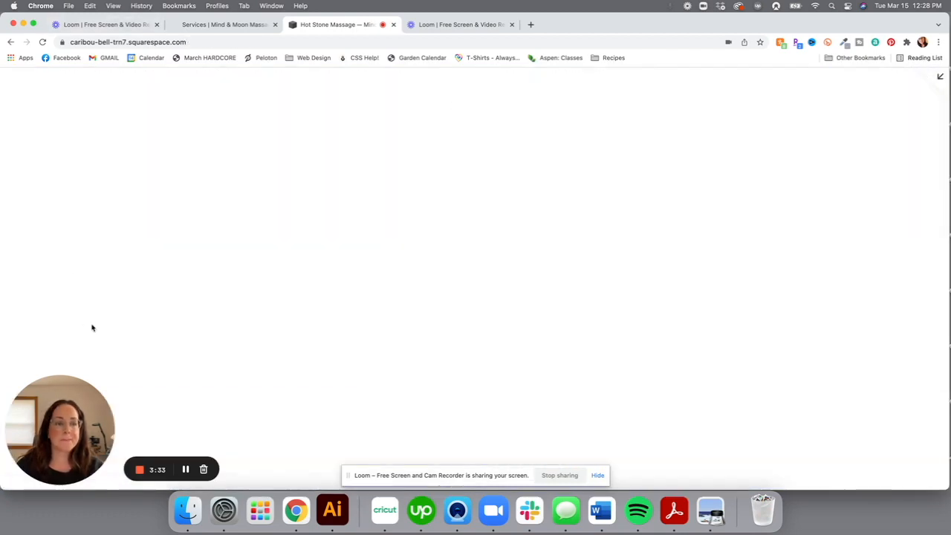
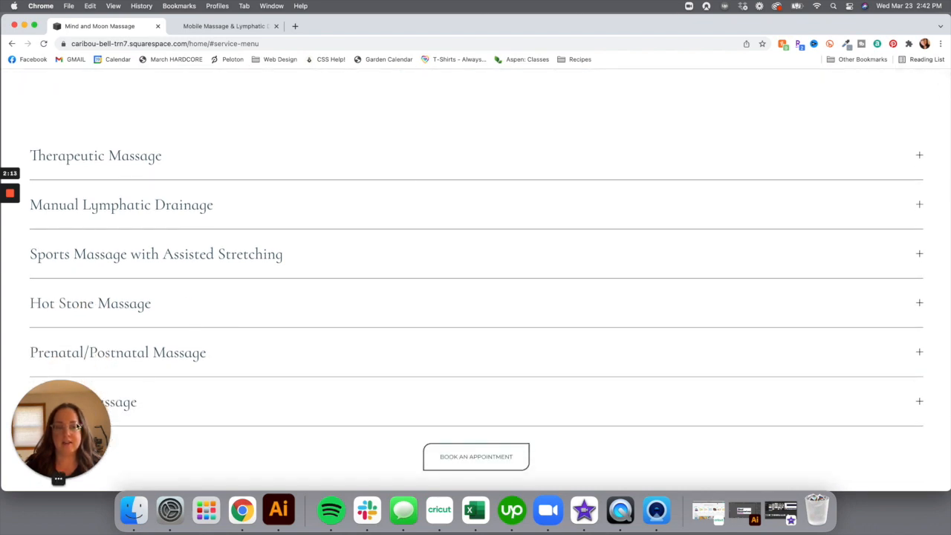
scroll(499, 242, down, 1)
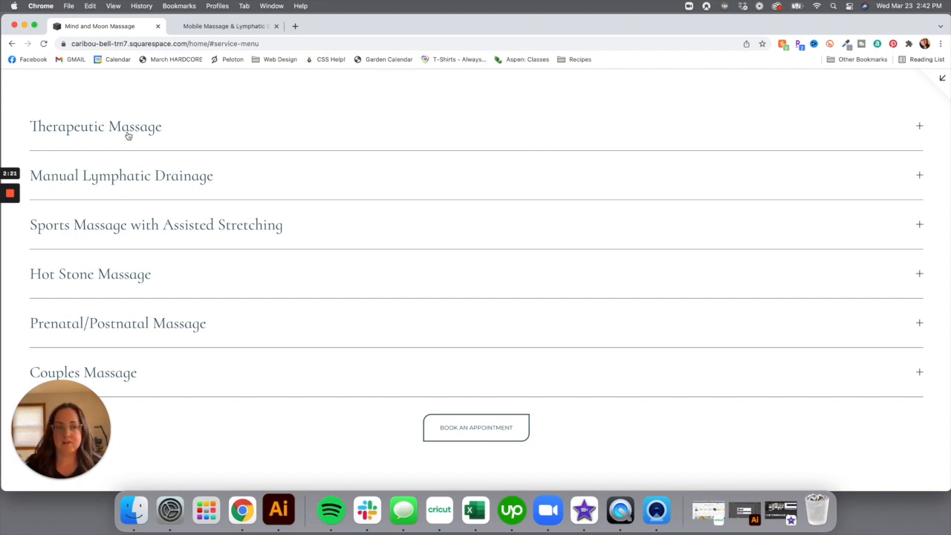
Expand the Therapeutic Massage row, then switch to the Manual Lymphatic Drainage prices
click(256, 130)
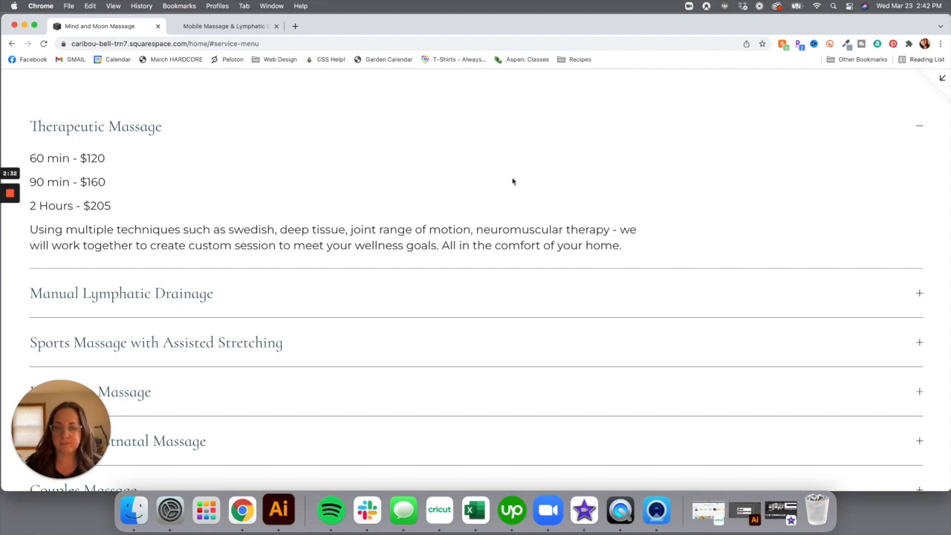
click(223, 297)
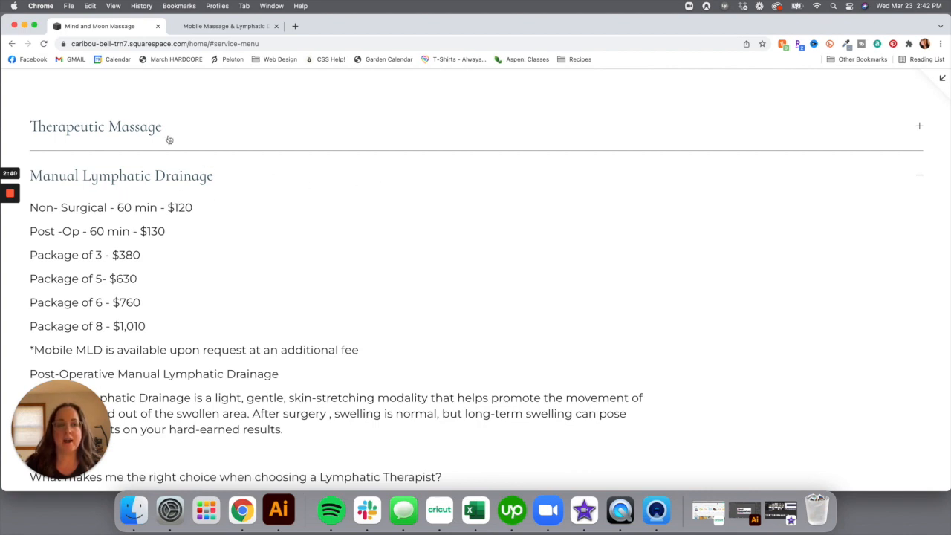
scroll(264, 260, down, 1)
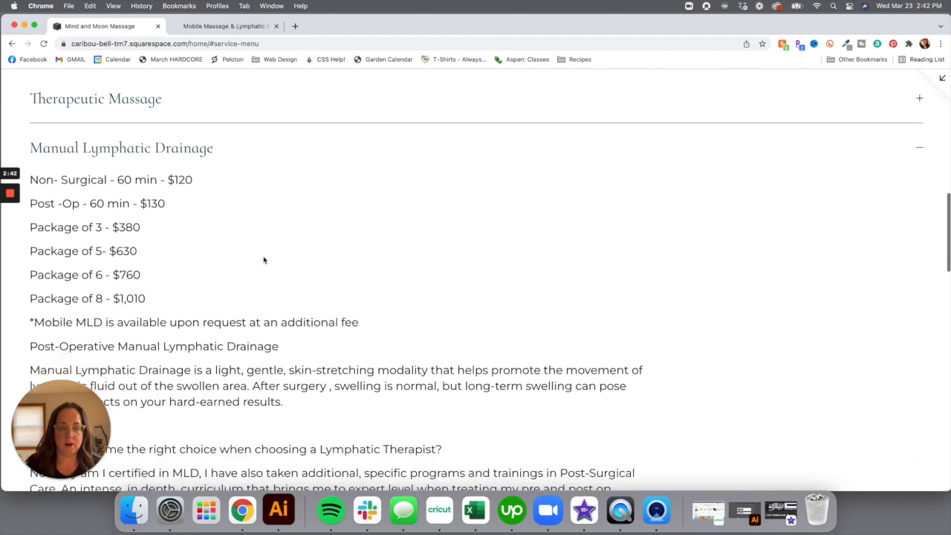
scroll(263, 257, down, 5)
scroll(256, 226, up, 8)
Reopen the Therapeutic Massage price details and scroll through the rest of the services list
click(237, 191)
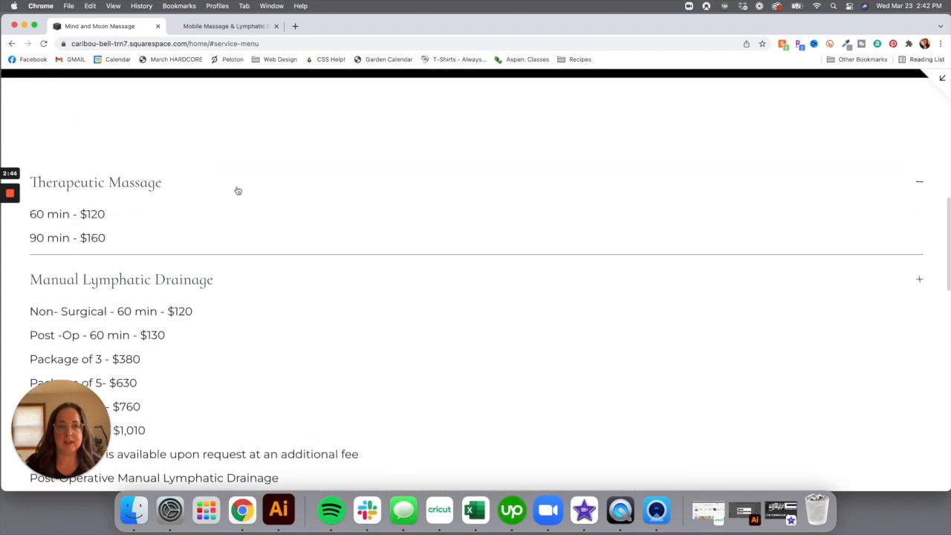
scroll(642, 201, up, 5)
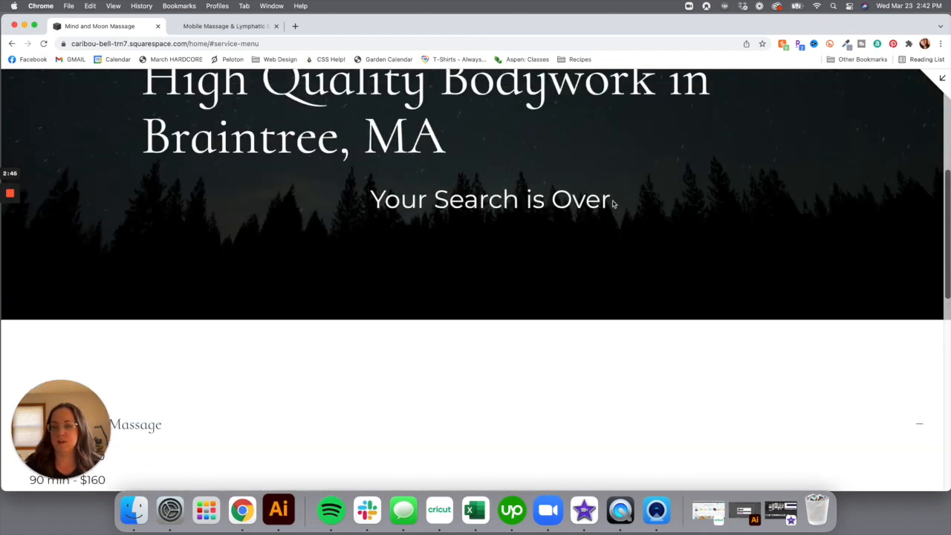
scroll(570, 206, up, 10)
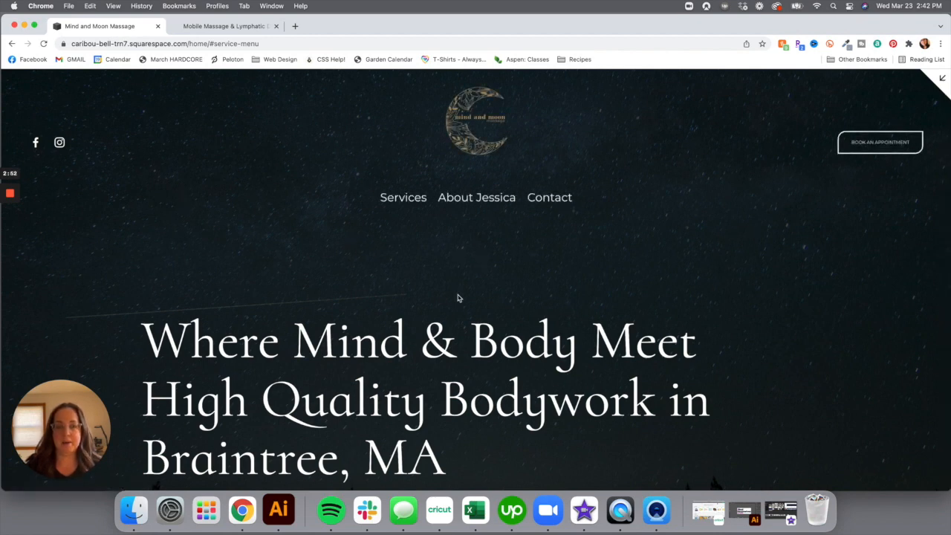
scroll(396, 309, down, 15)
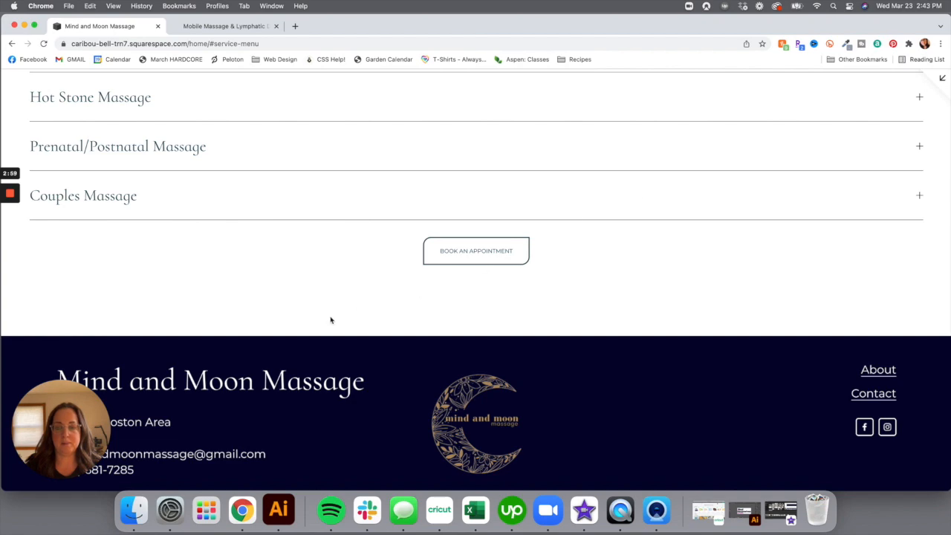
scroll(246, 245, up, 15)
scroll(245, 245, down, 3)
scroll(246, 245, down, 1)
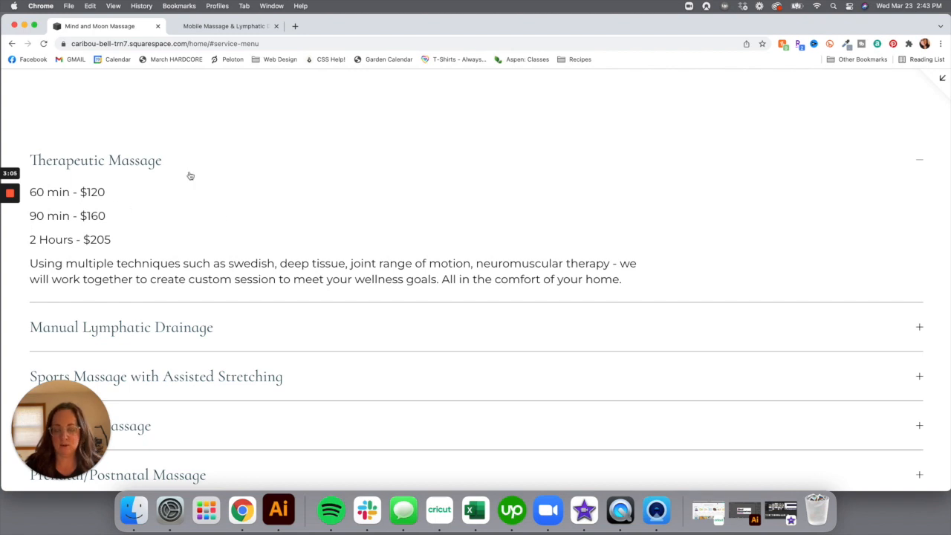
scroll(364, 310, down, 3)
scroll(364, 310, down, 5)
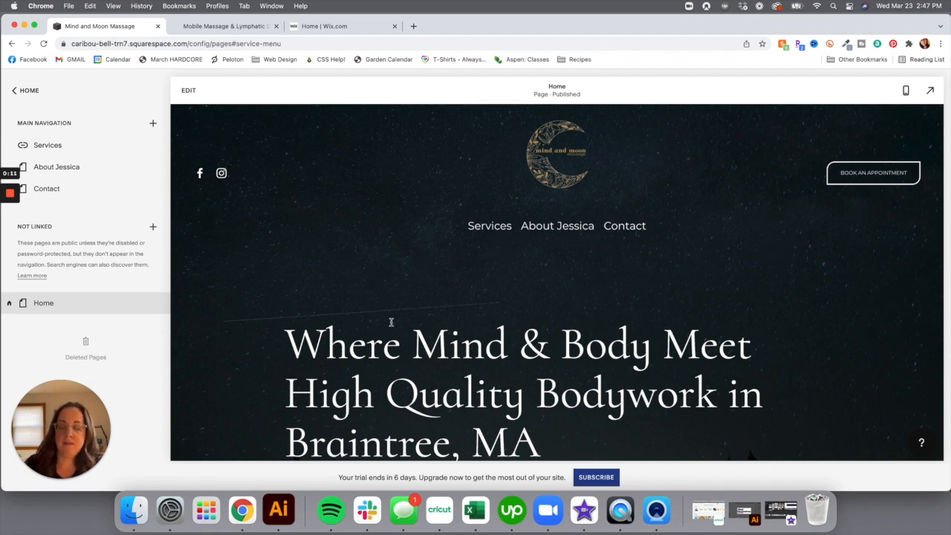
Return to the editor's main menu, compare with the live Wix site, then open Settings
scroll(391, 322, down, 2)
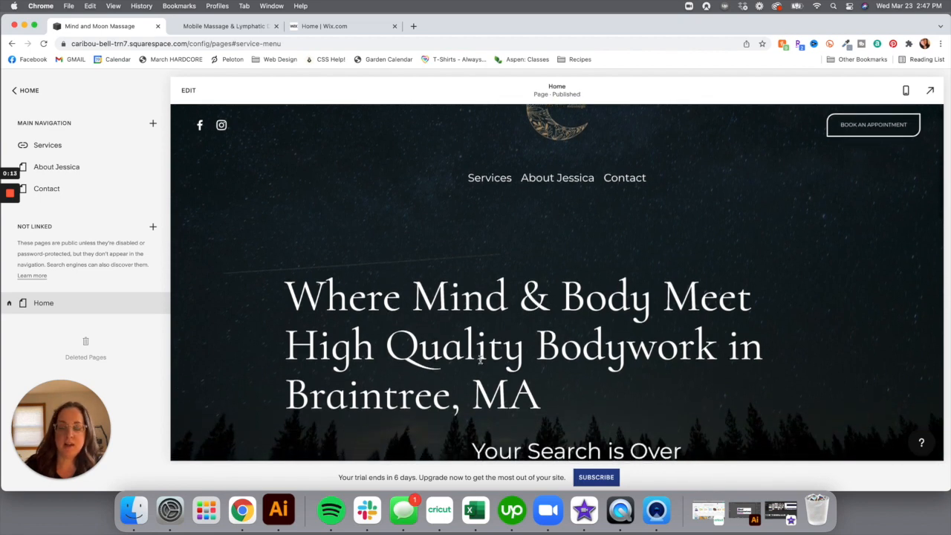
scroll(492, 338, down, 10)
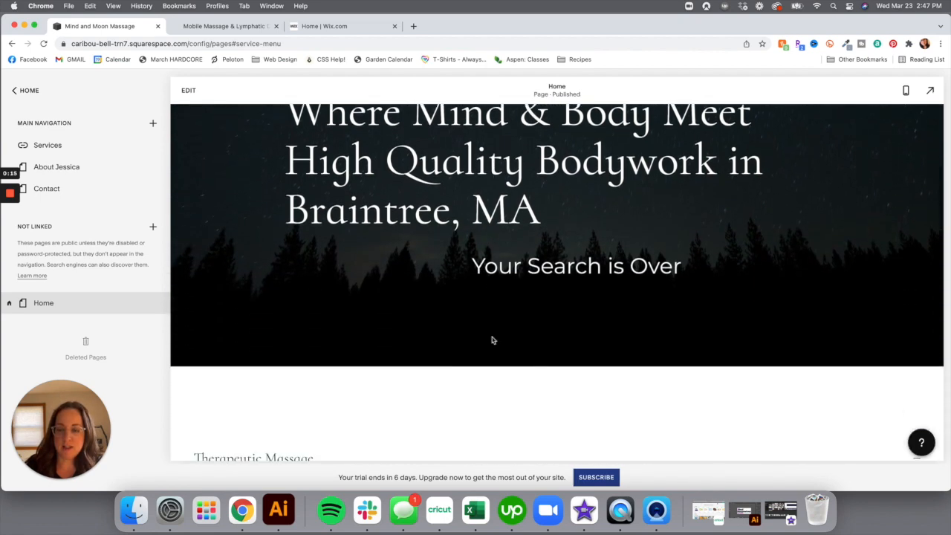
scroll(492, 340, down, 5)
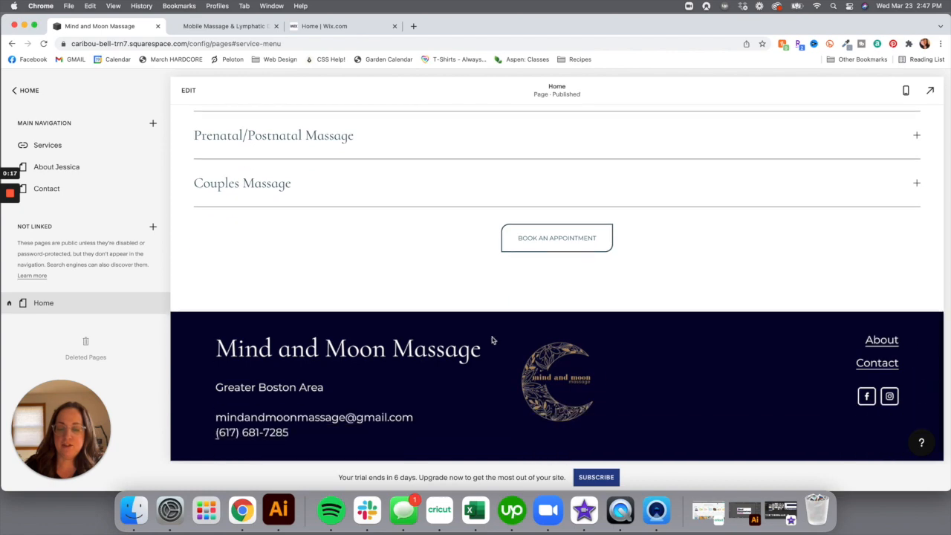
scroll(492, 340, up, 20)
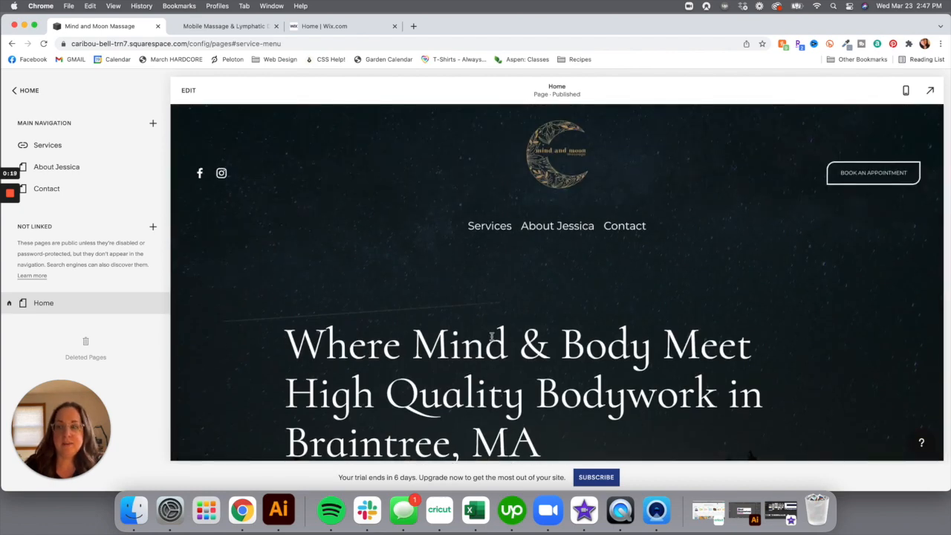
click(25, 93)
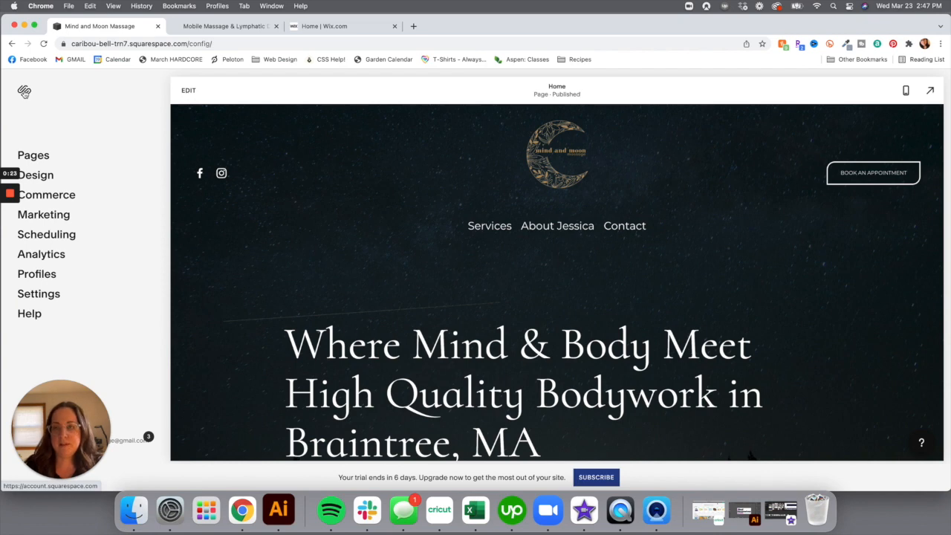
click(223, 26)
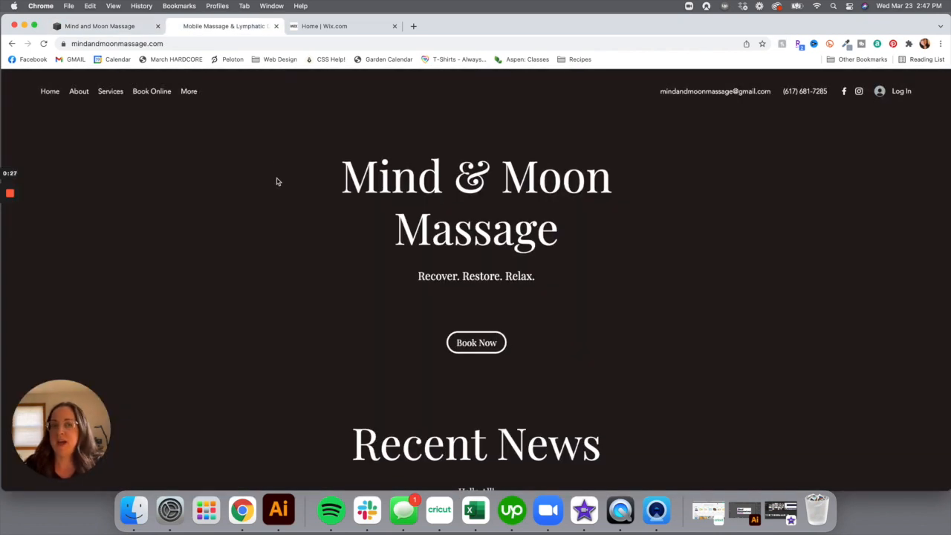
click(122, 27)
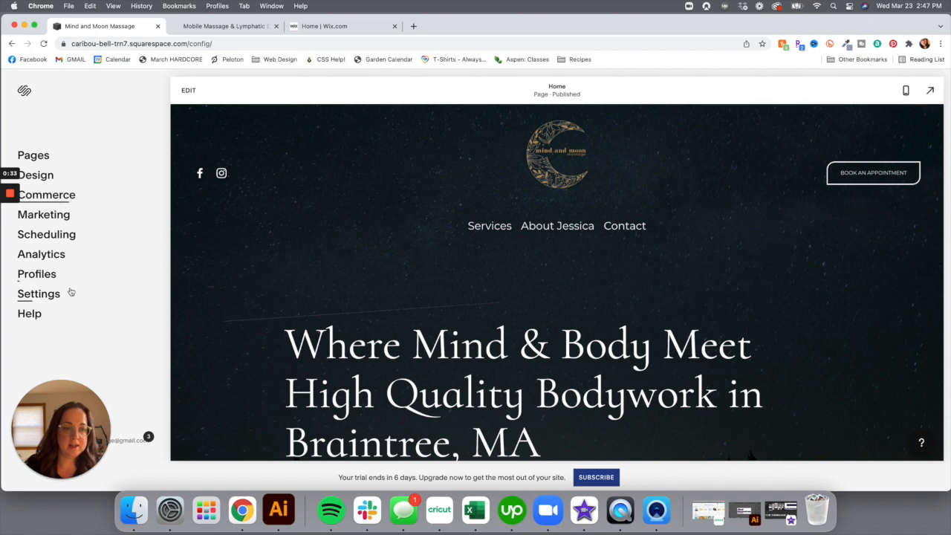
click(42, 296)
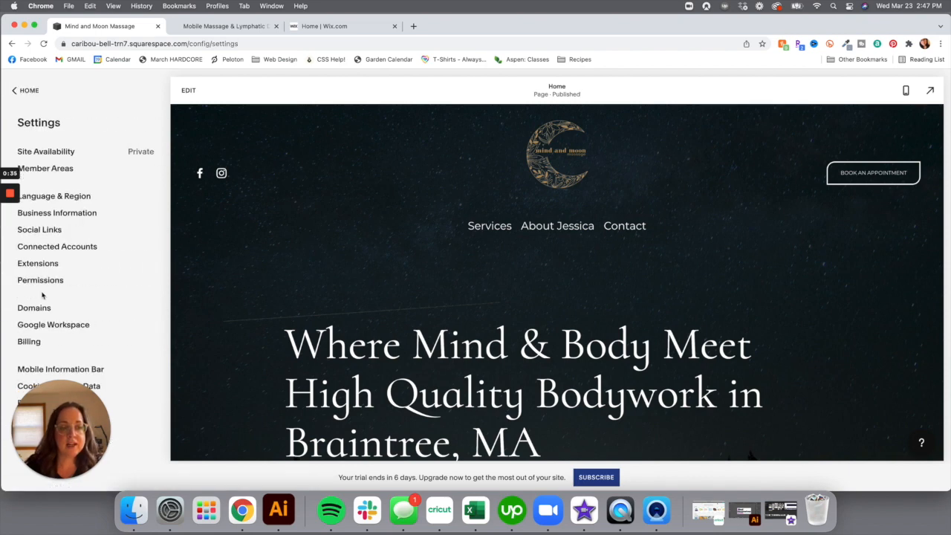
click(42, 309)
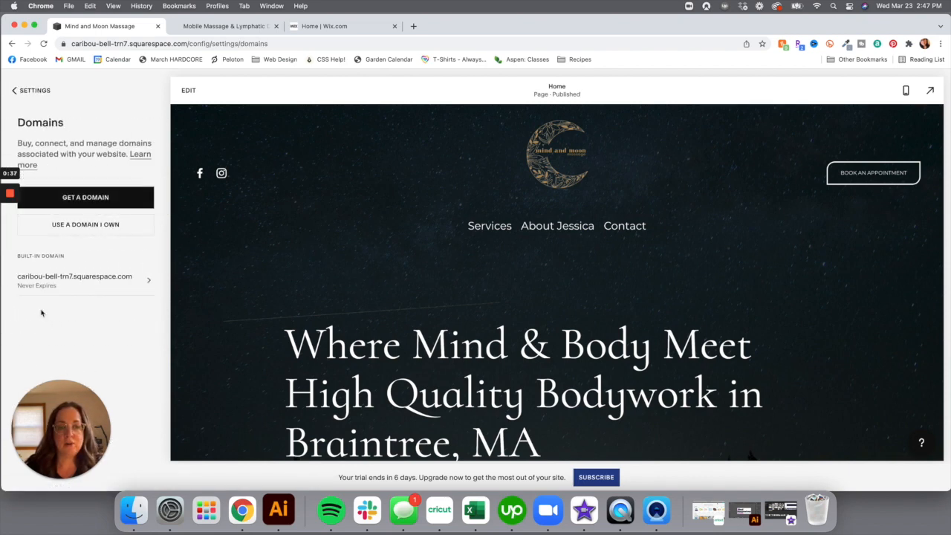
click(105, 227)
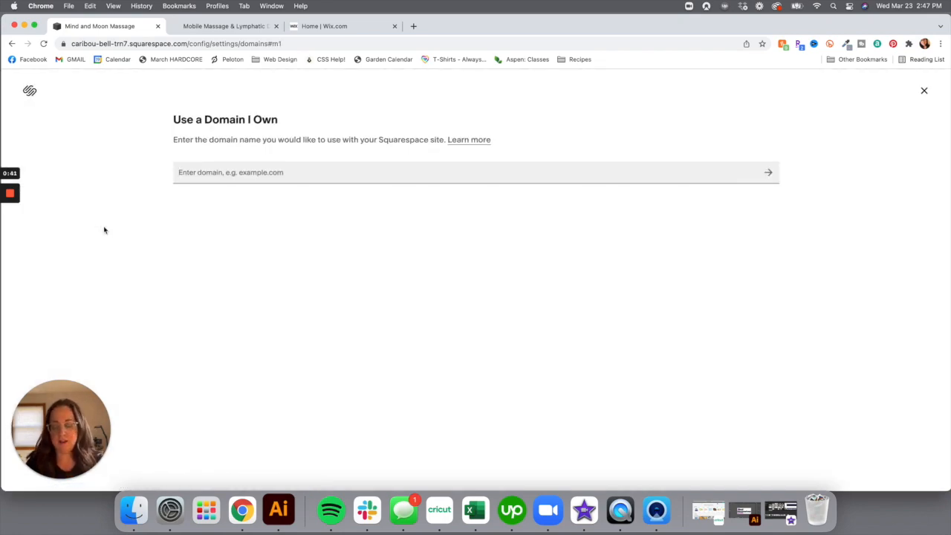
text(www.mindandmoonma)
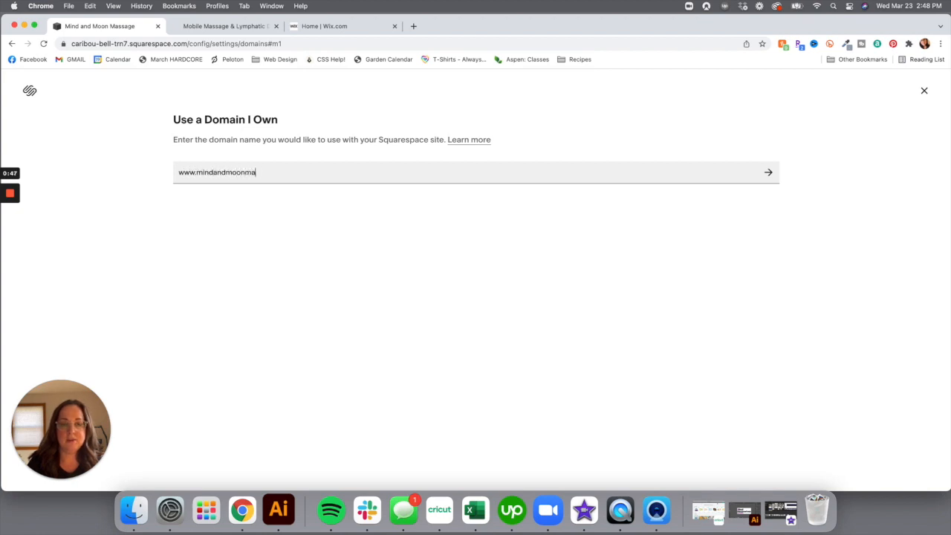
text(ssage.com)
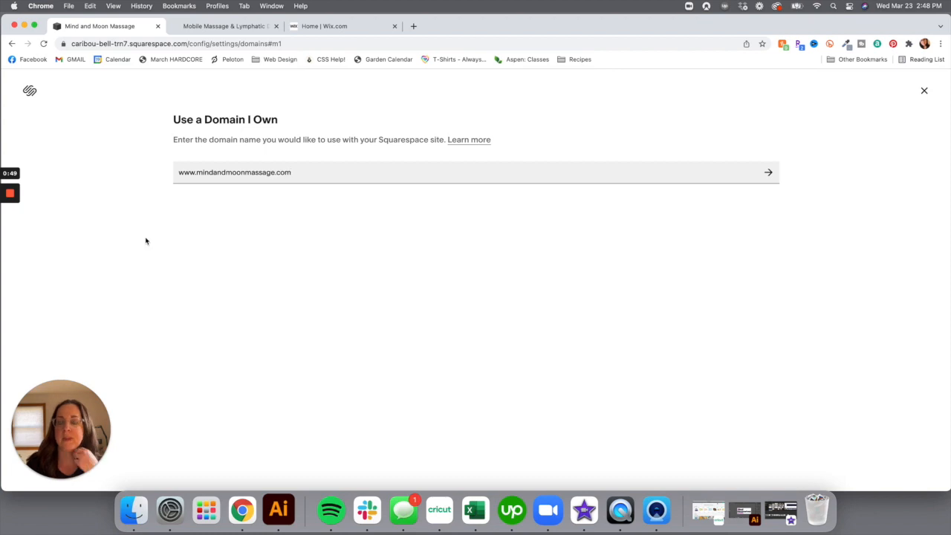
click(769, 174)
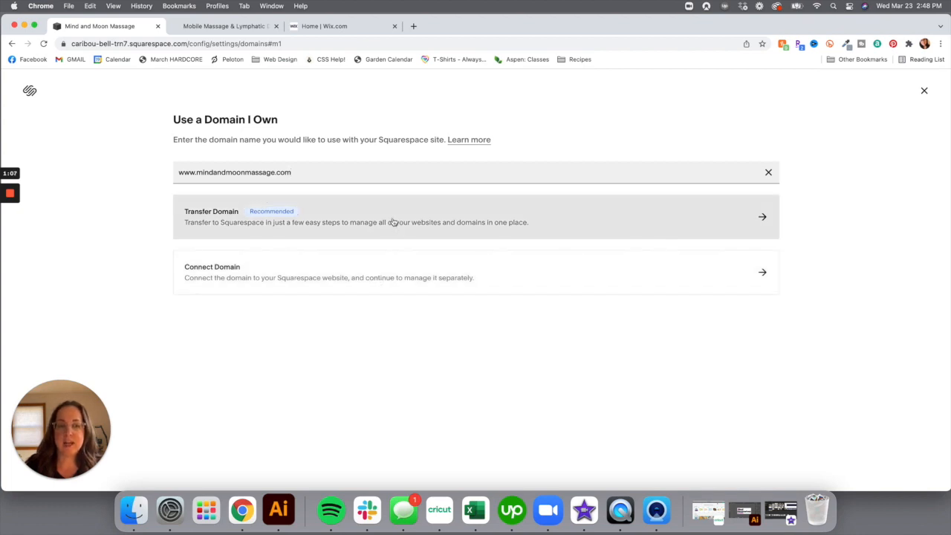
click(765, 217)
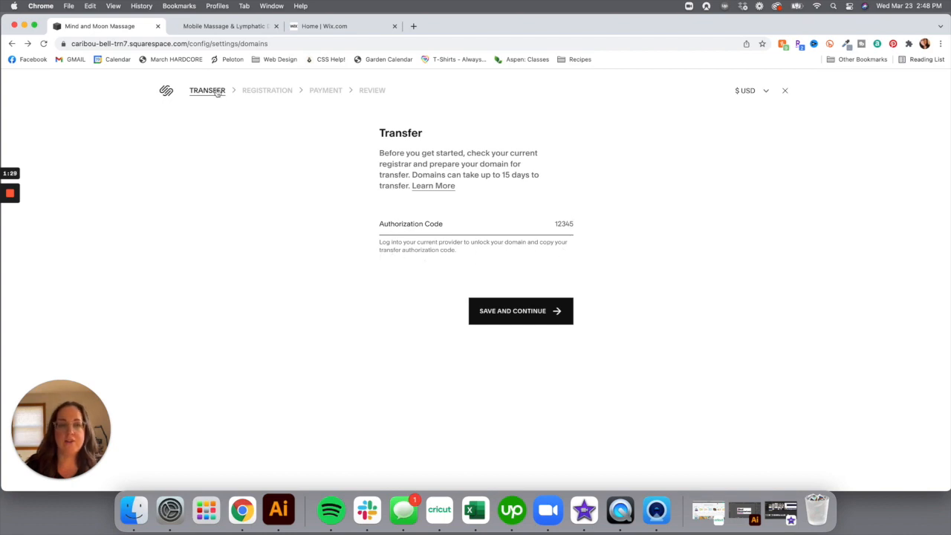
click(324, 27)
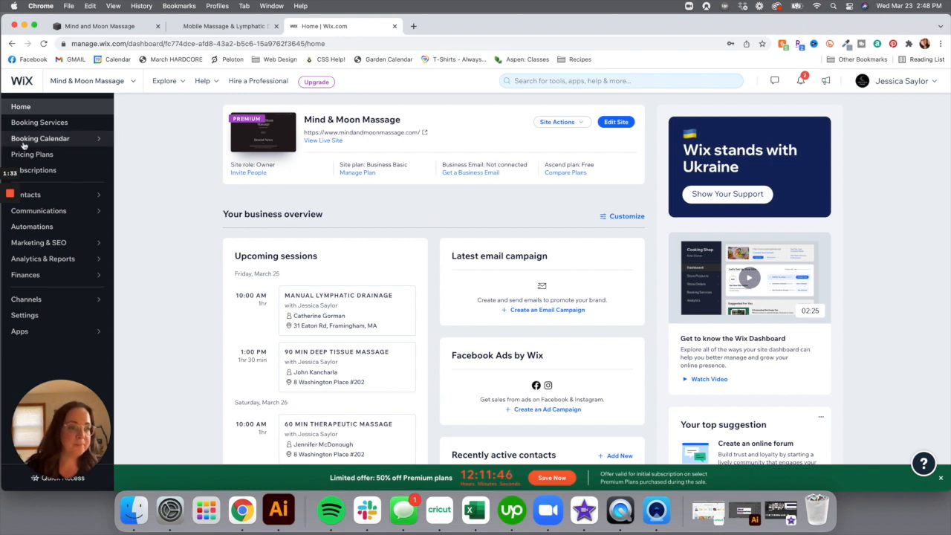
In Wix's Manage Domain, transfer mindandmoonmassage.com away from Wix to get an authorization code
click(25, 315)
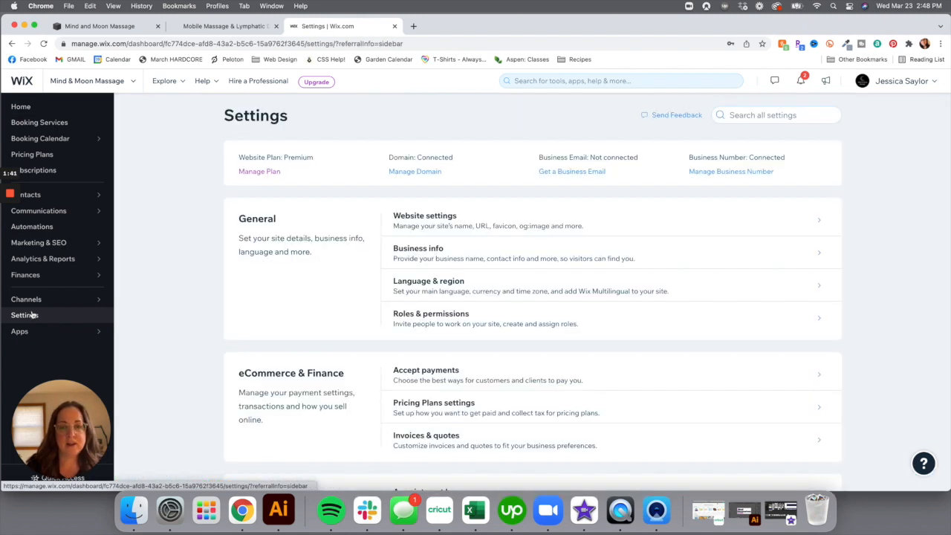
click(422, 171)
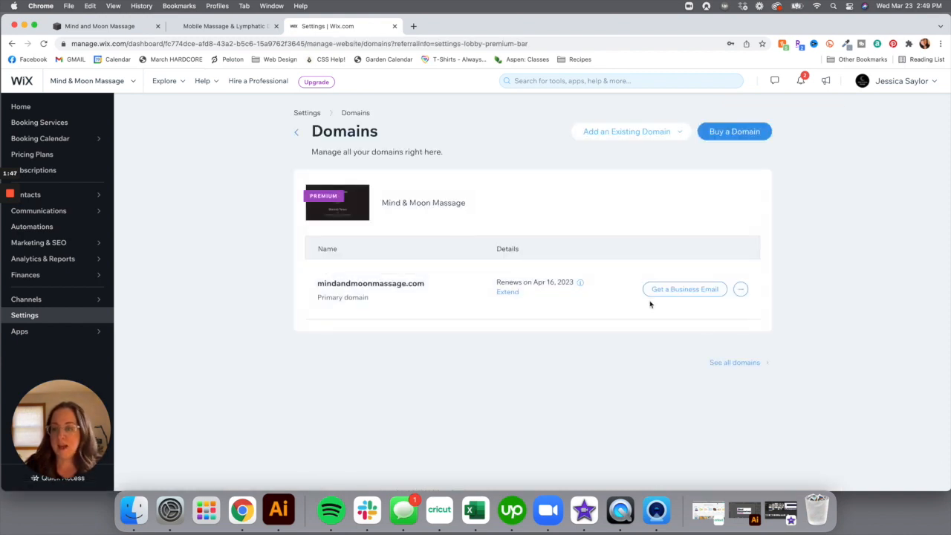
click(744, 291)
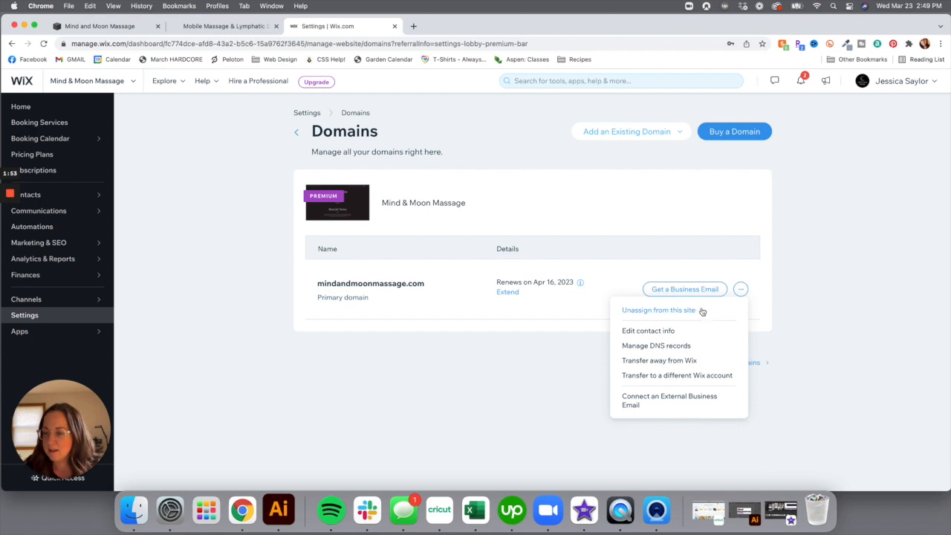
click(683, 363)
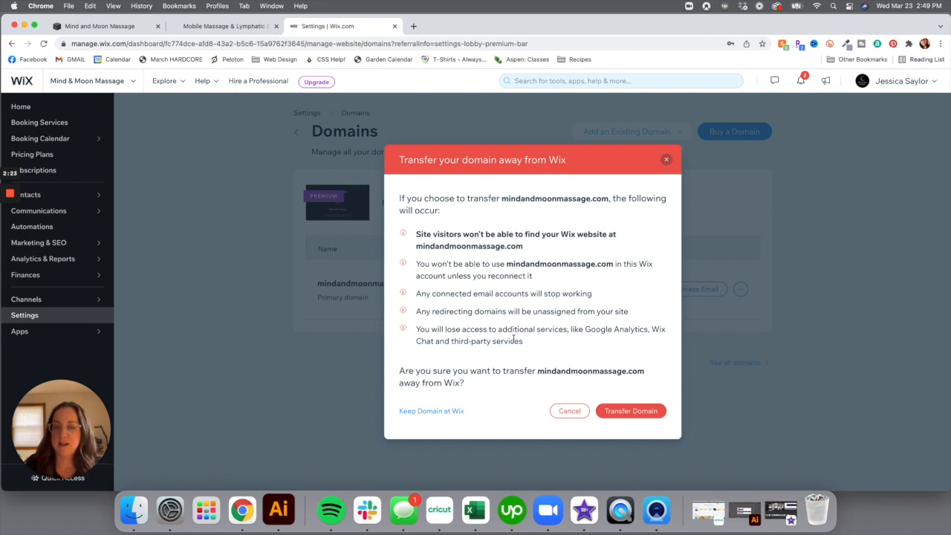
click(622, 412)
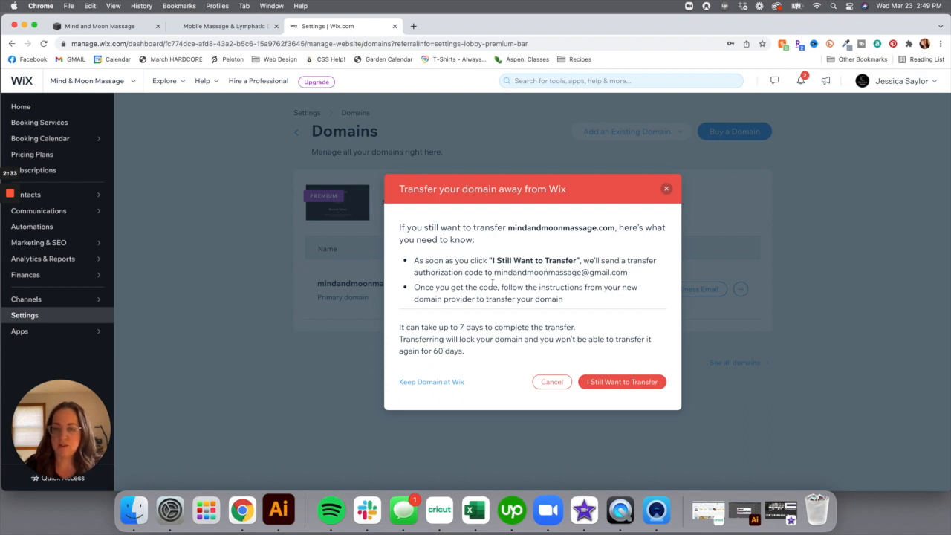
click(616, 382)
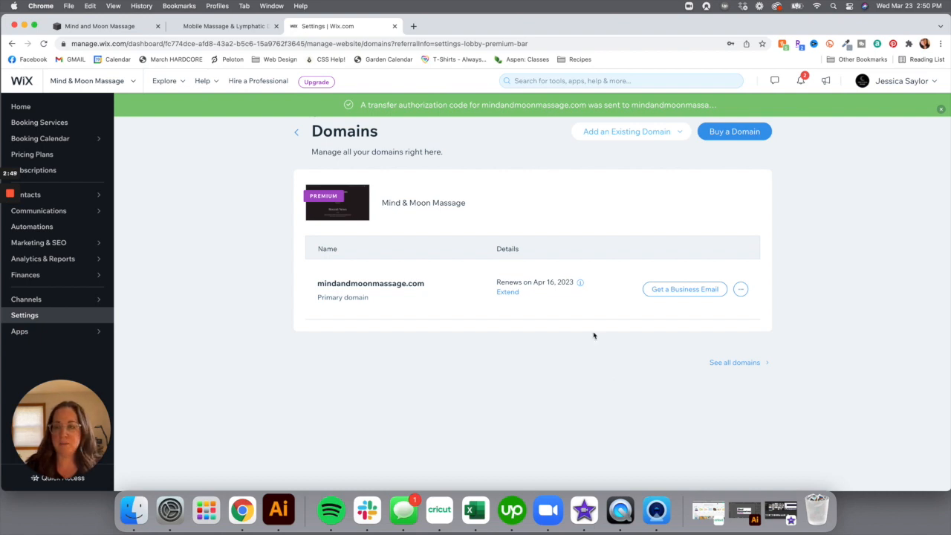
Paste the Wix authorization code into the transfer form and continue to the $20 registration
click(123, 27)
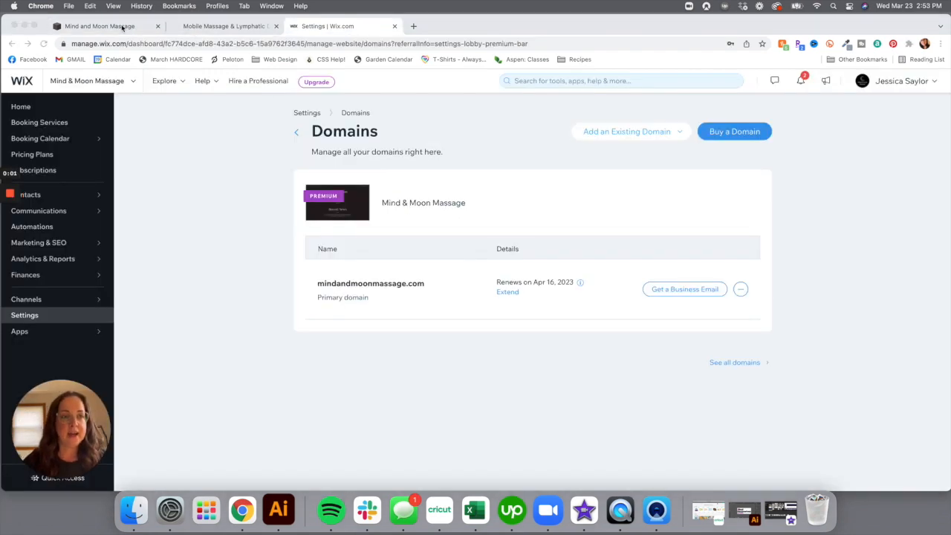
click(122, 26)
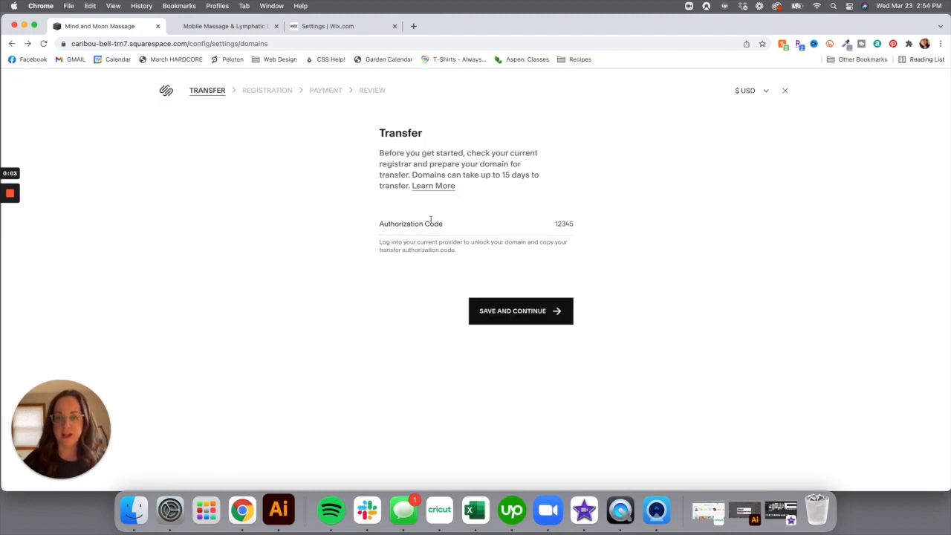
click(572, 225)
key(super+a)
key(super+v)
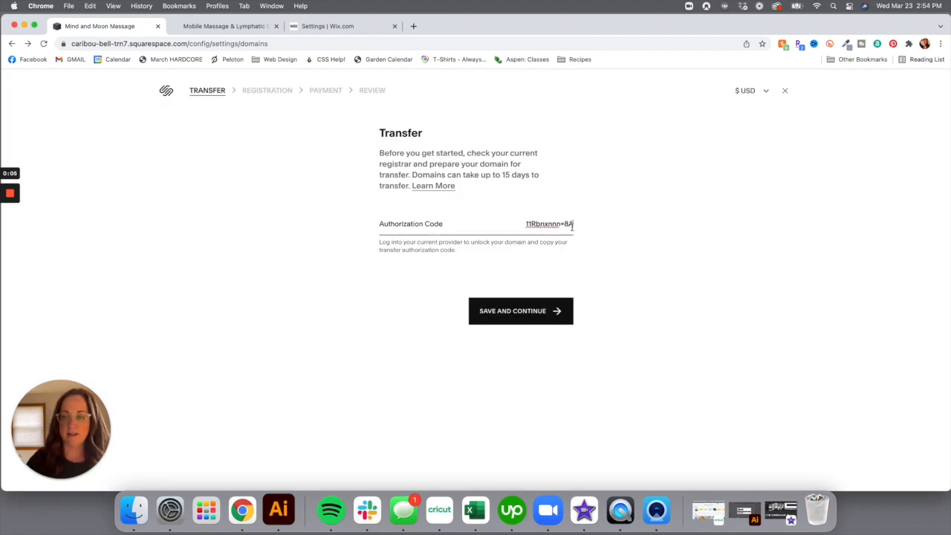
click(544, 316)
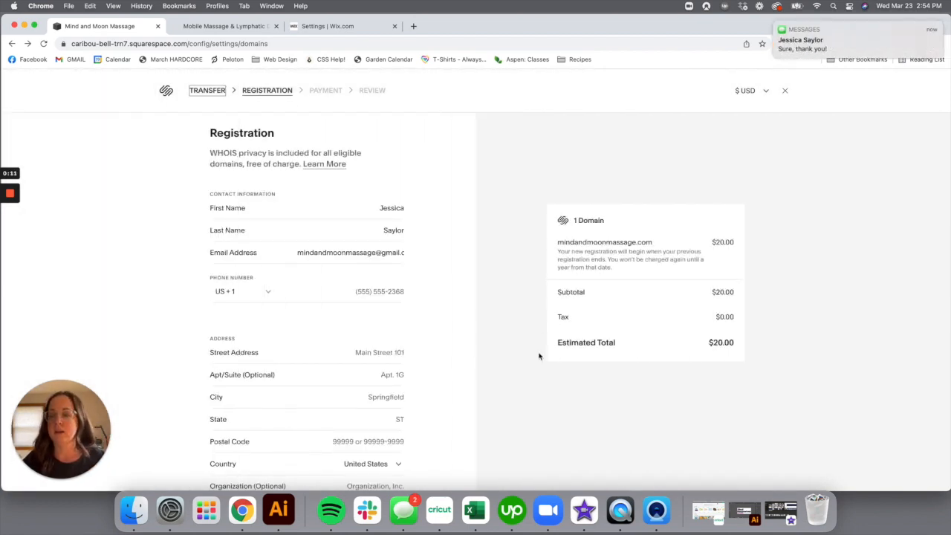
scroll(538, 336, down, 1)
scroll(538, 336, down, 3)
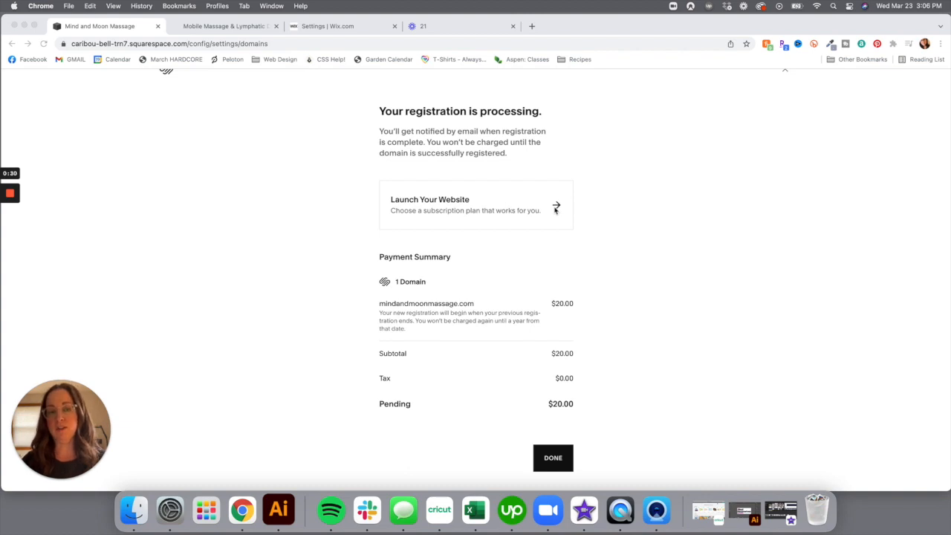
Open the trial Website subscription in Billing and choose Upgrade to see the plans
click(557, 208)
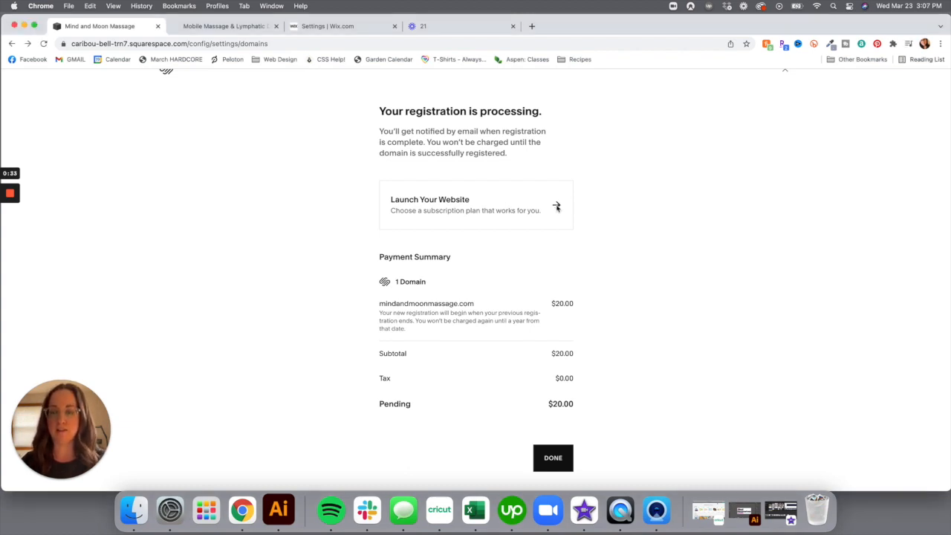
click(557, 208)
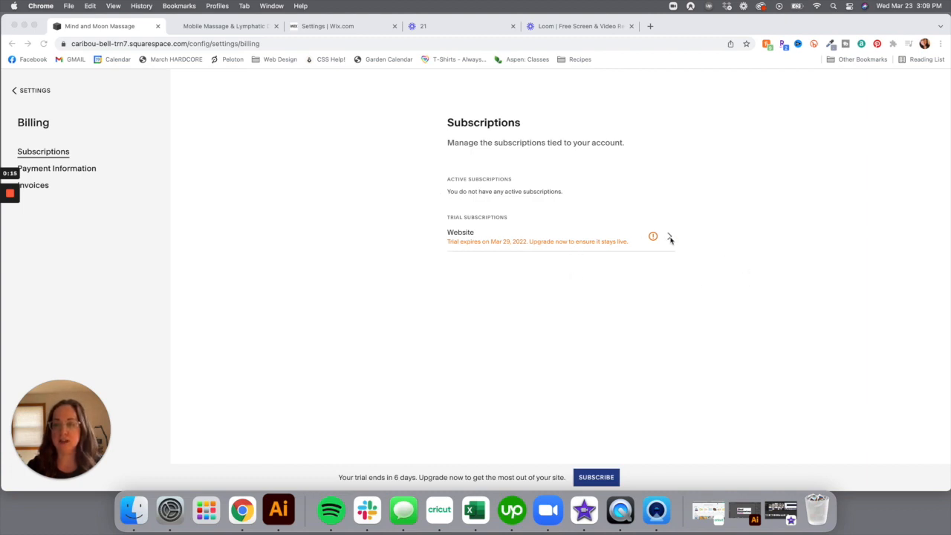
click(670, 238)
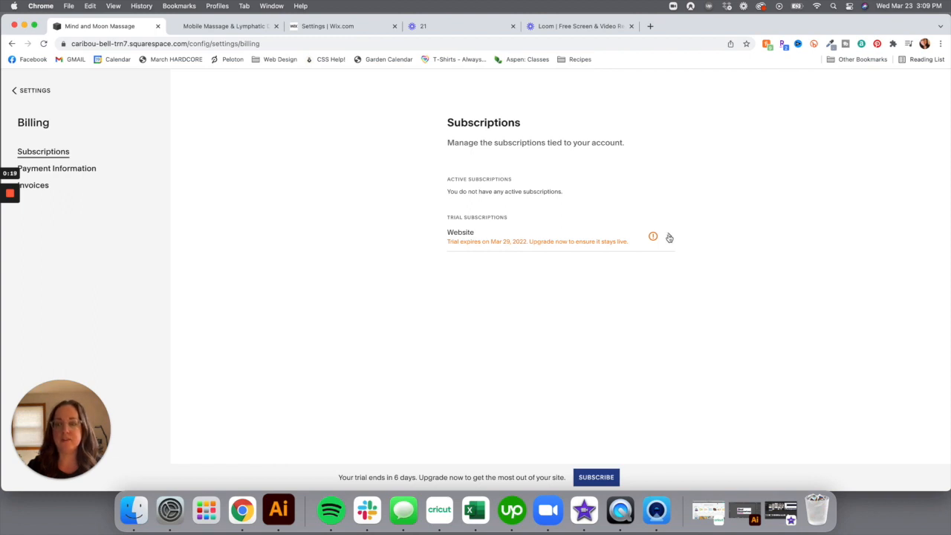
click(668, 236)
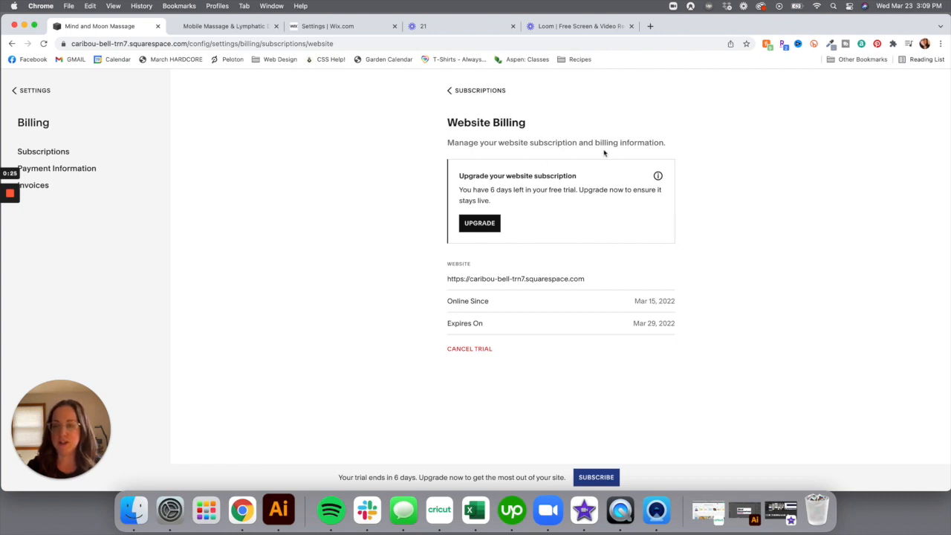
click(482, 224)
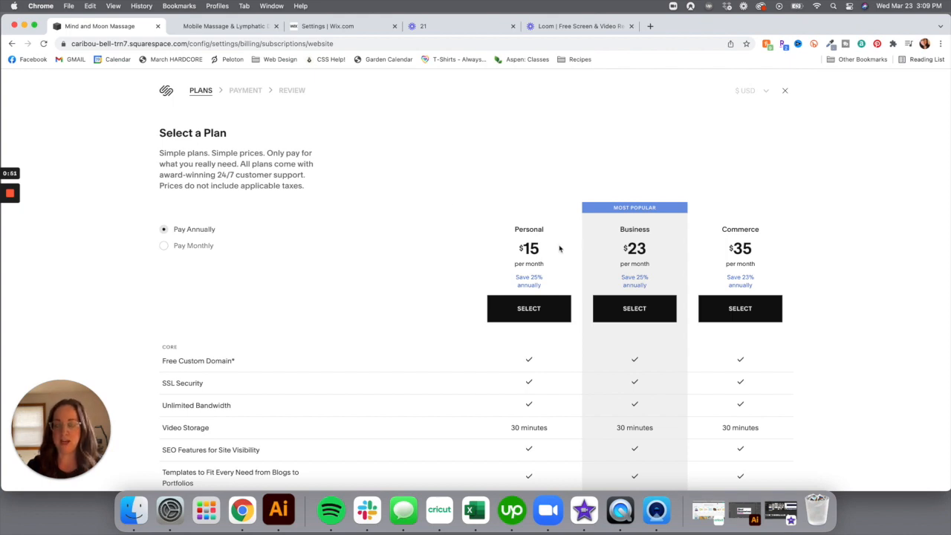
click(165, 247)
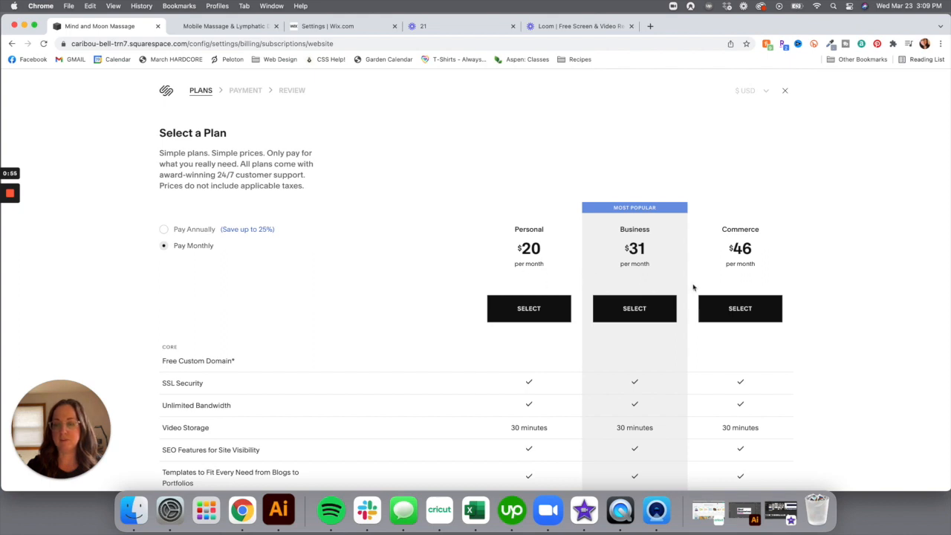
click(165, 229)
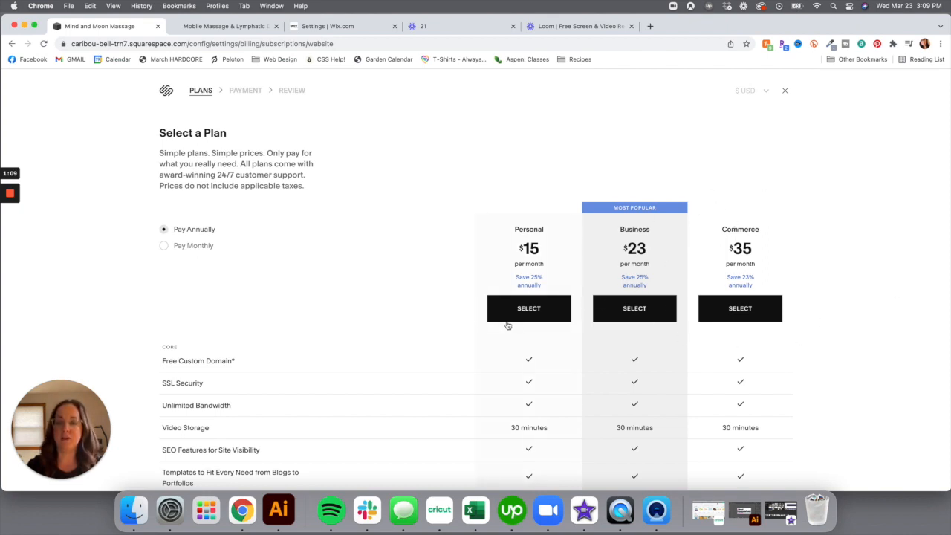
scroll(506, 326, down, 5)
scroll(506, 325, down, 1)
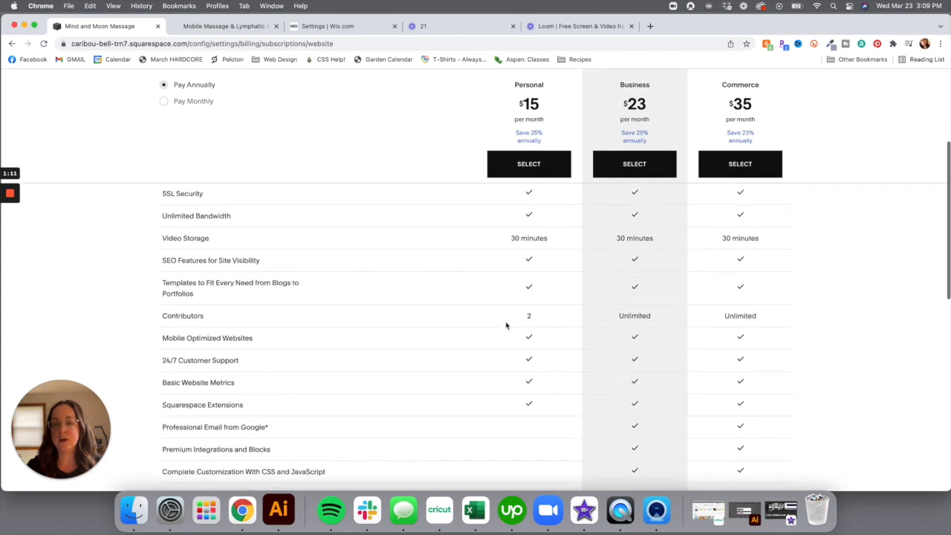
scroll(505, 324, up, 3)
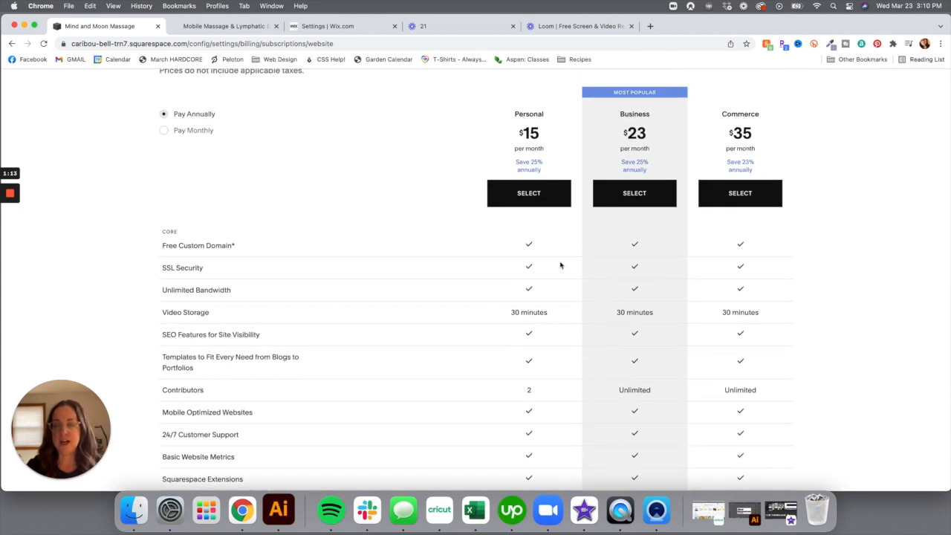
scroll(510, 377, down, 1)
scroll(510, 377, down, 1)
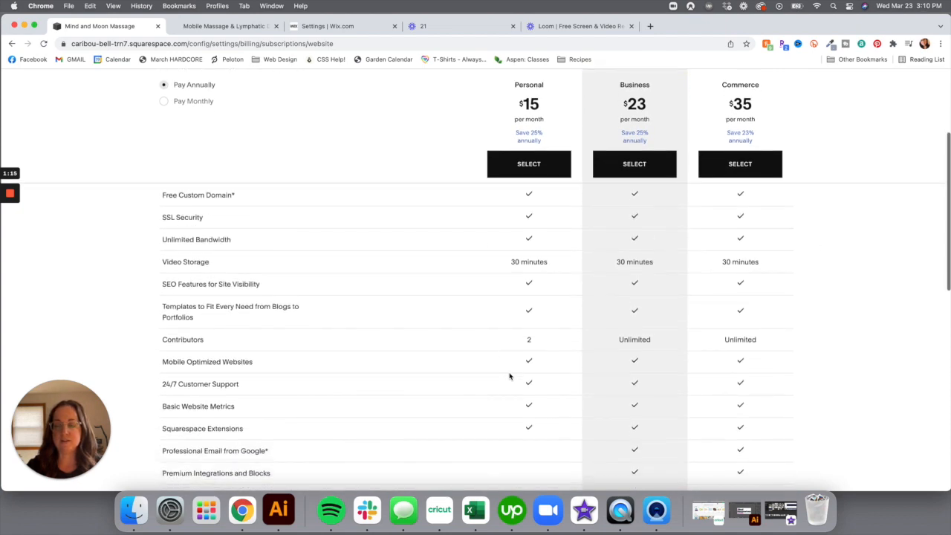
scroll(659, 357, down, 1)
scroll(659, 357, down, 5)
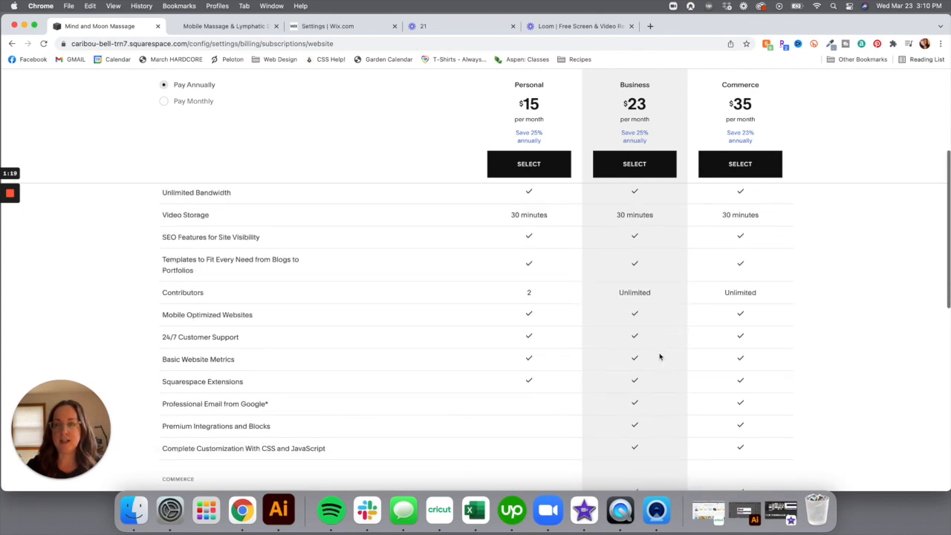
scroll(659, 233, up, 5)
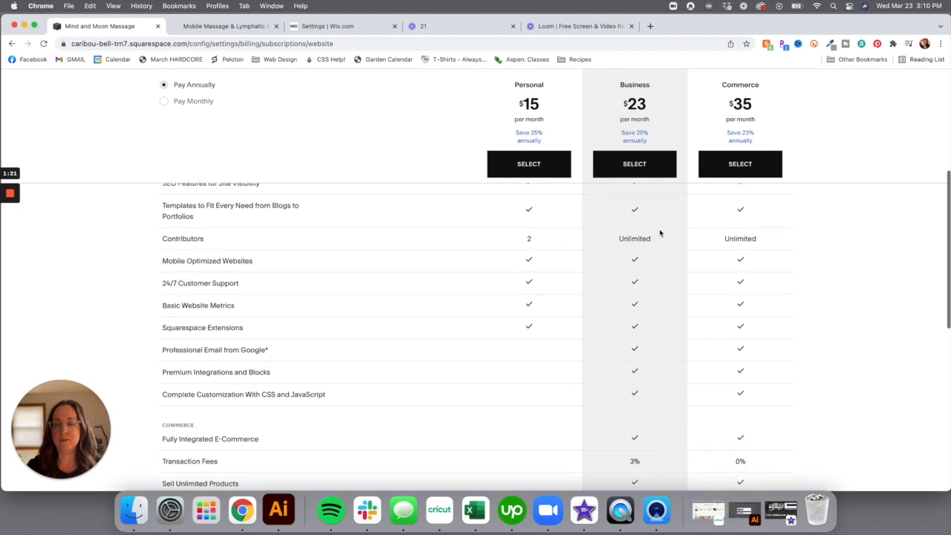
scroll(659, 234, down, 7)
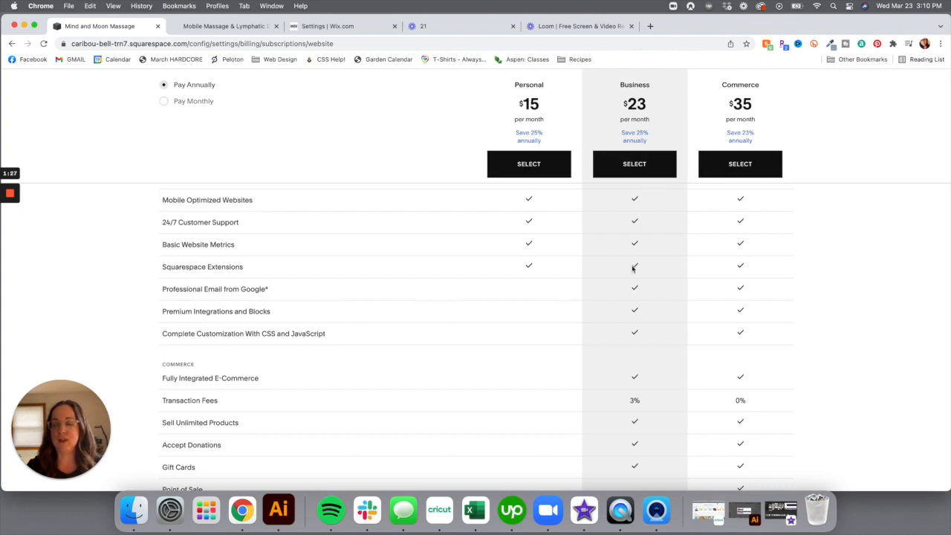
scroll(531, 353, down, 2)
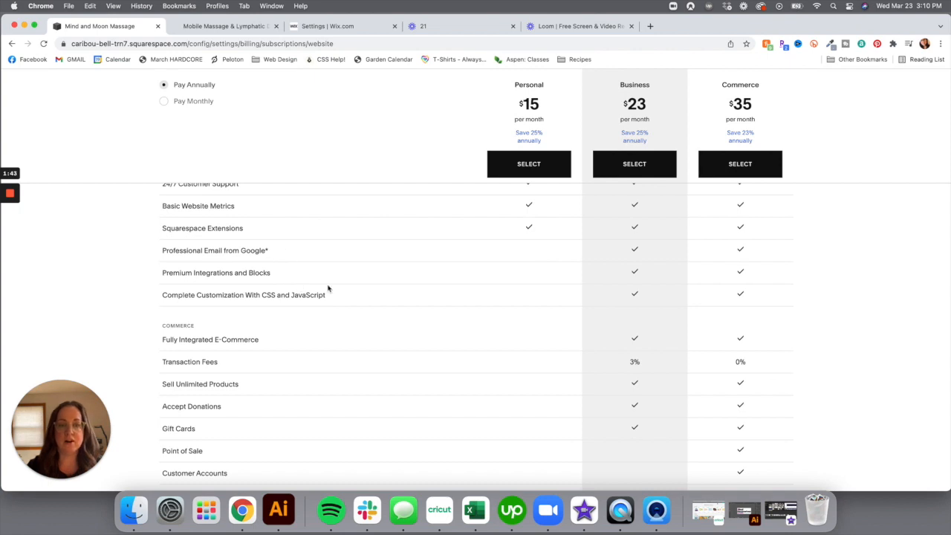
mouse_move(279, 286)
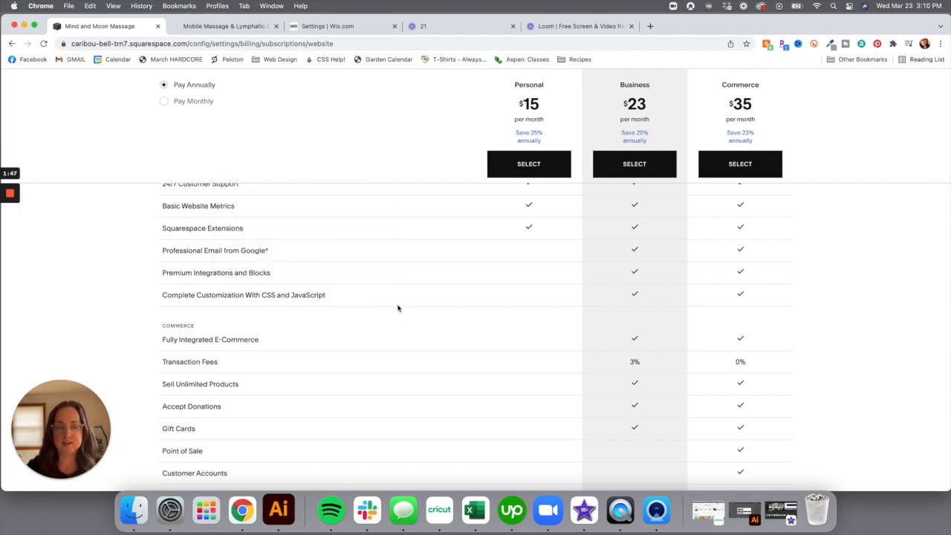
scroll(386, 339, down, 5)
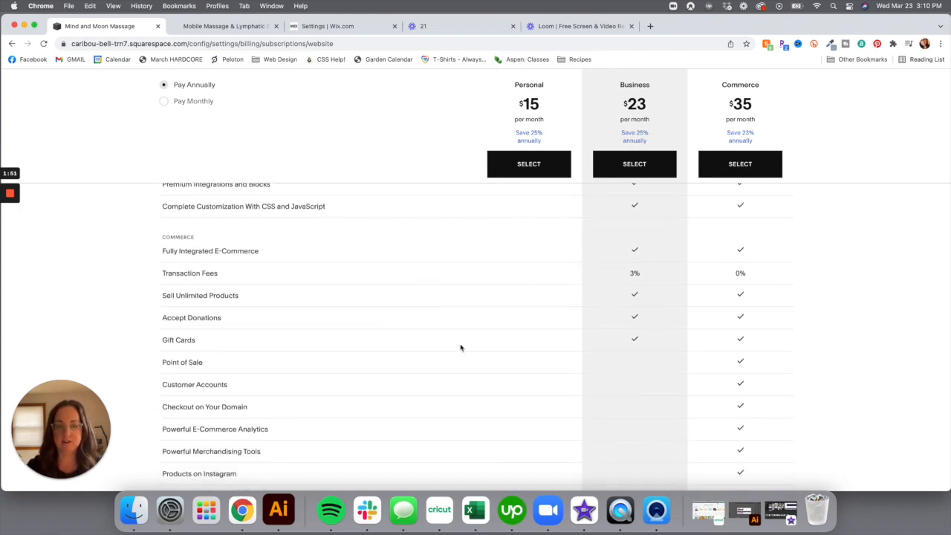
scroll(402, 331, down, 1)
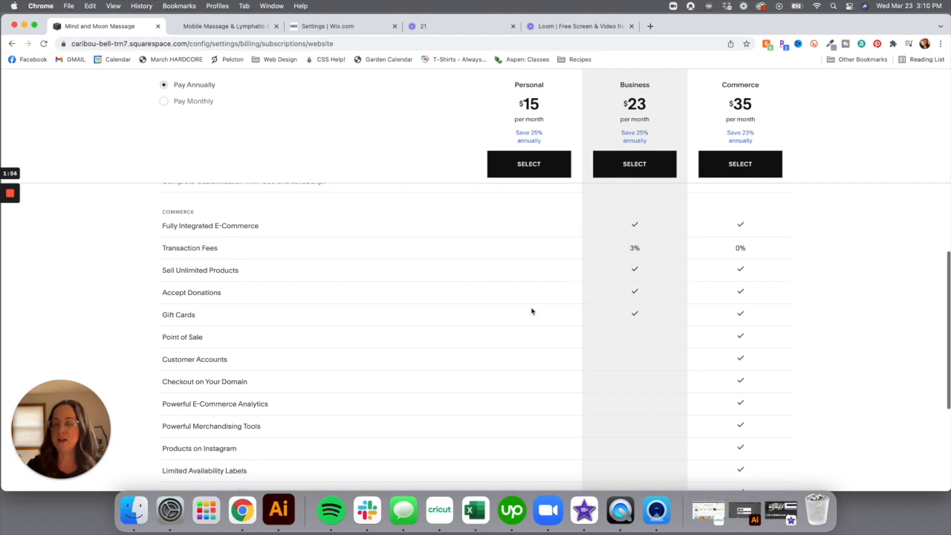
click(634, 165)
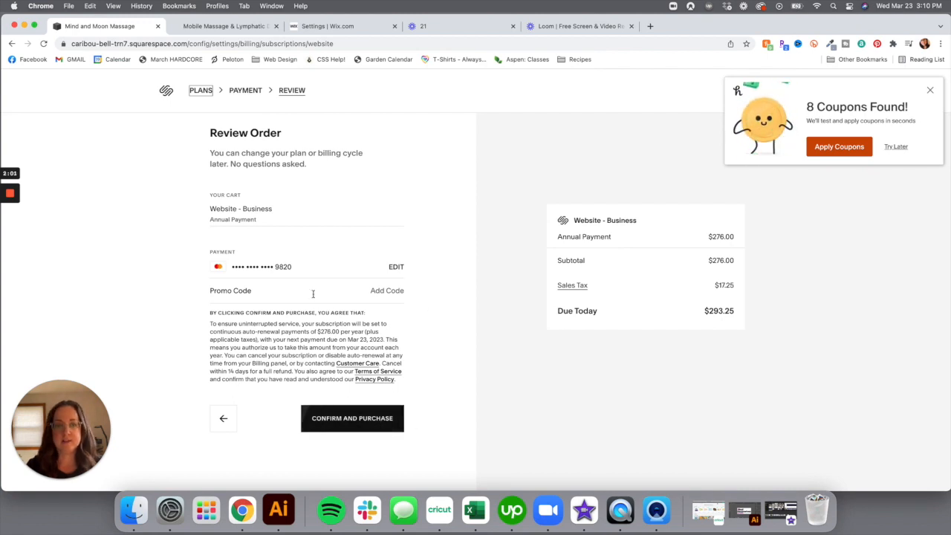
Confirm the $293.25 annual Business plan purchase, close the coupon popup and return to the site
click(363, 420)
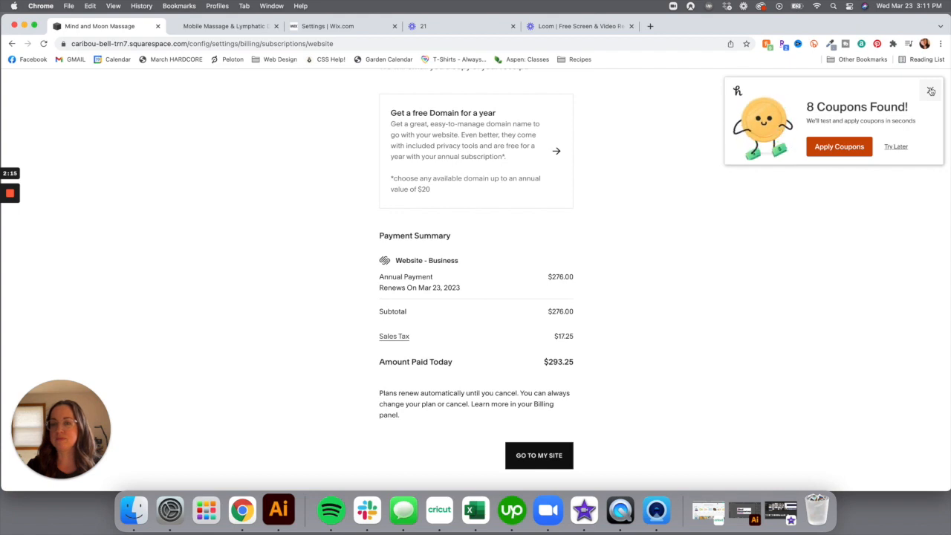
click(931, 91)
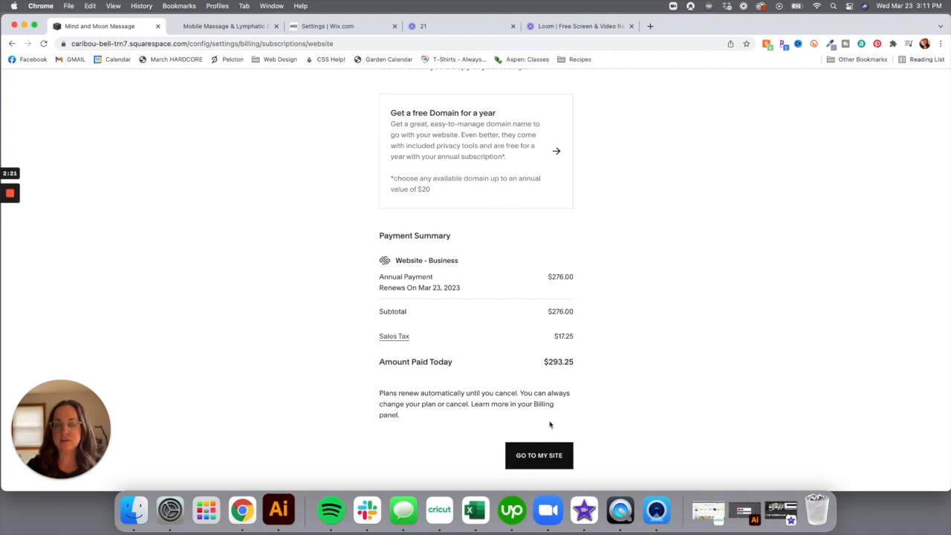
click(543, 456)
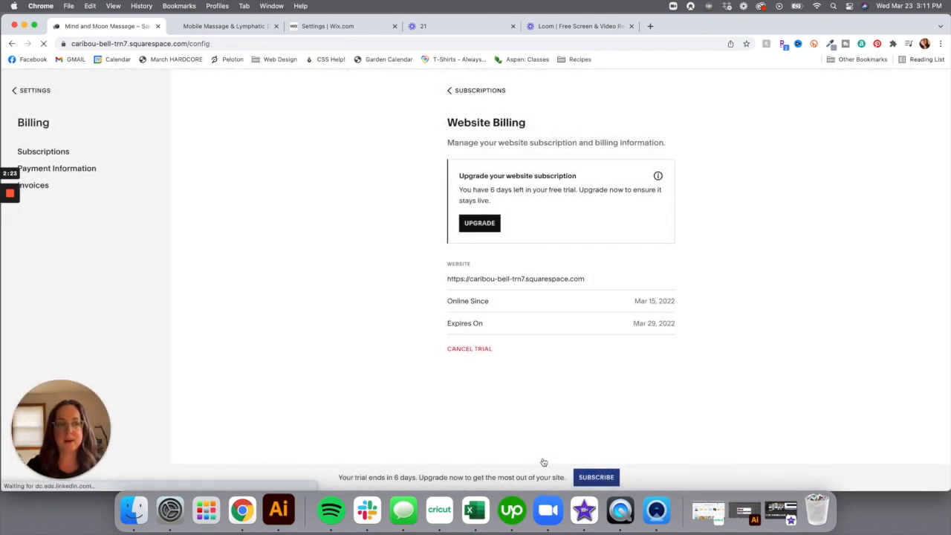
Skip the welcome survey and open mindandmoonmassage.com under Settings > Domains
click(41, 92)
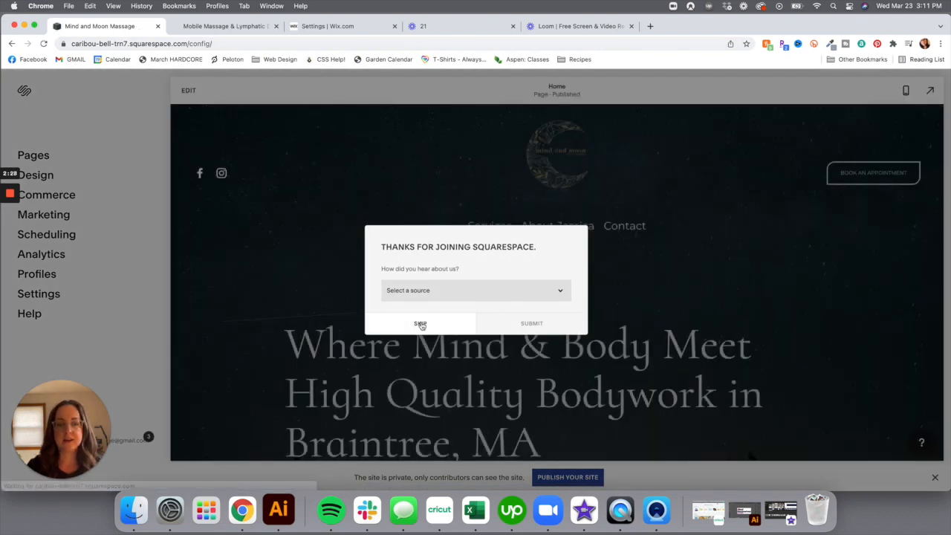
click(420, 323)
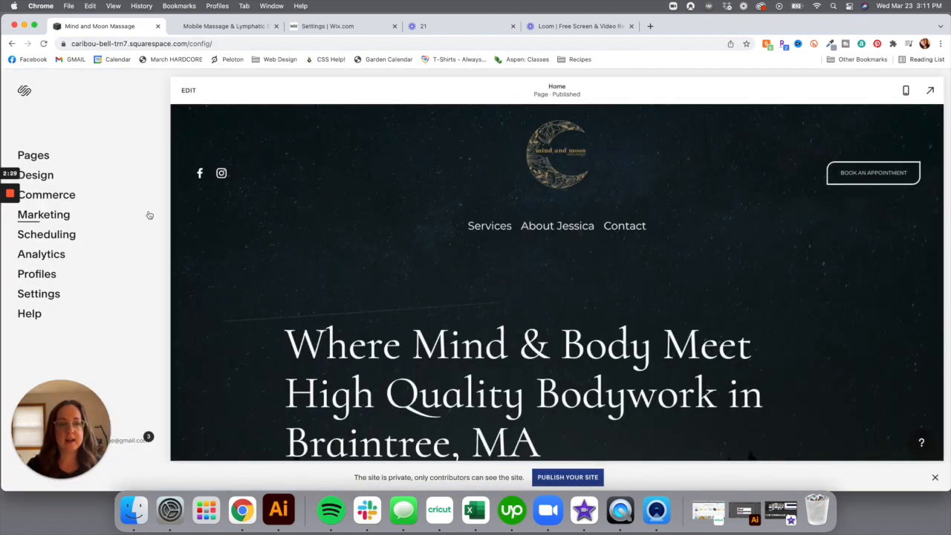
click(46, 297)
click(45, 306)
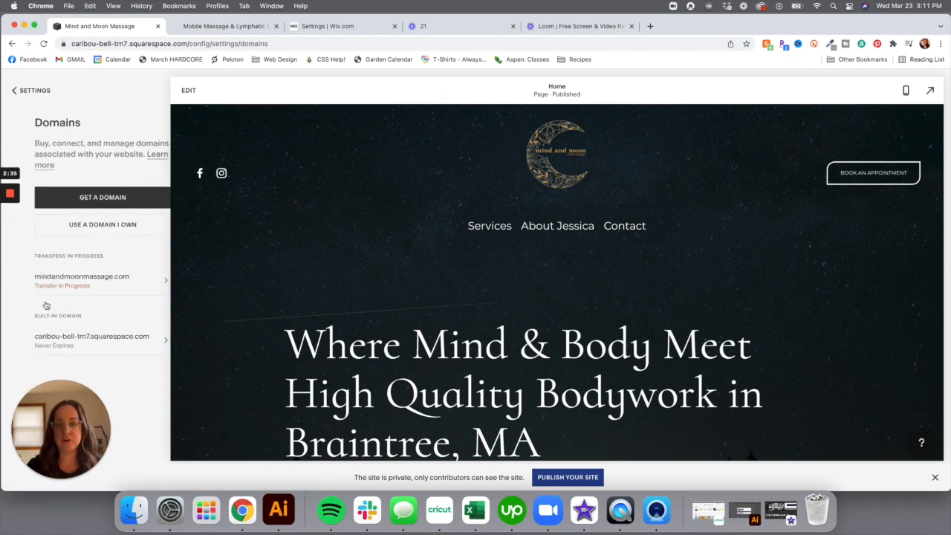
click(131, 296)
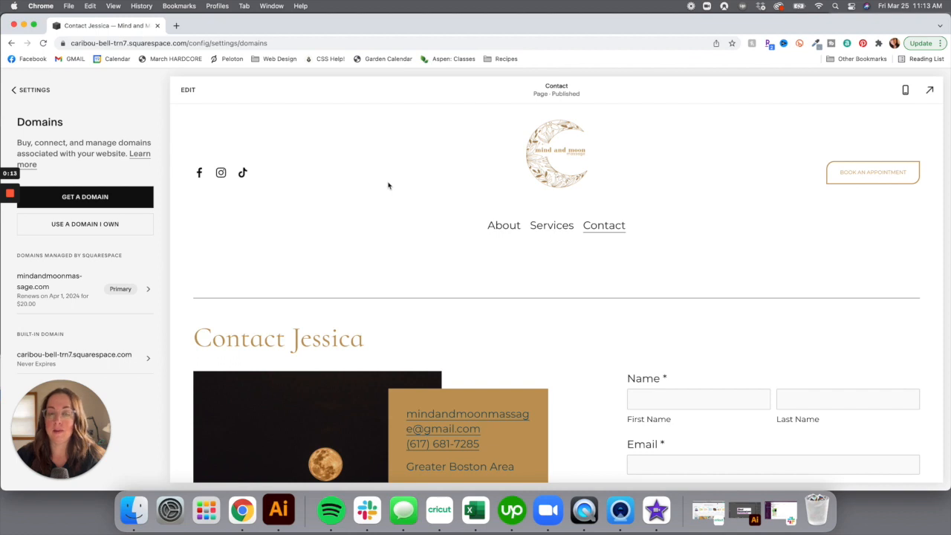
Review the mindandmoonmassage.com details, return to the Domains list, and open a new browser tab
click(145, 292)
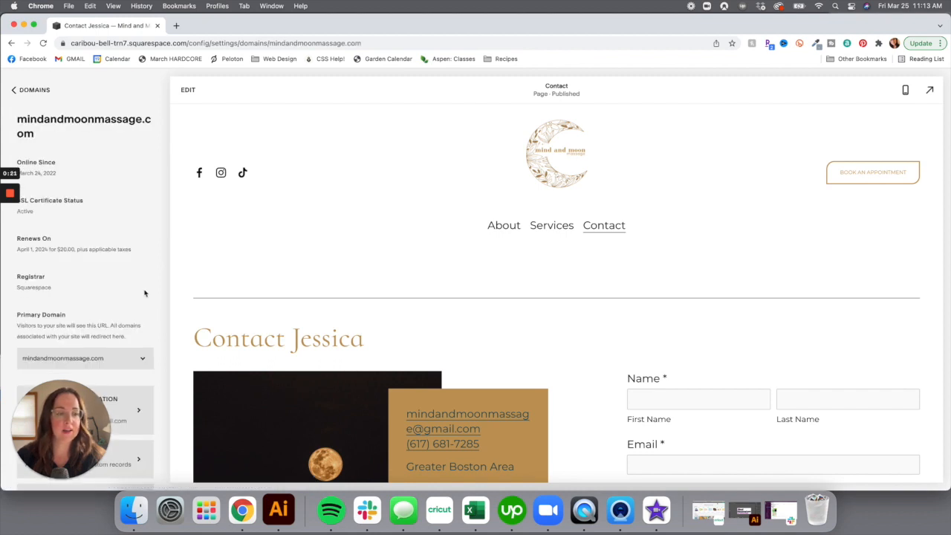
scroll(82, 274, down, 5)
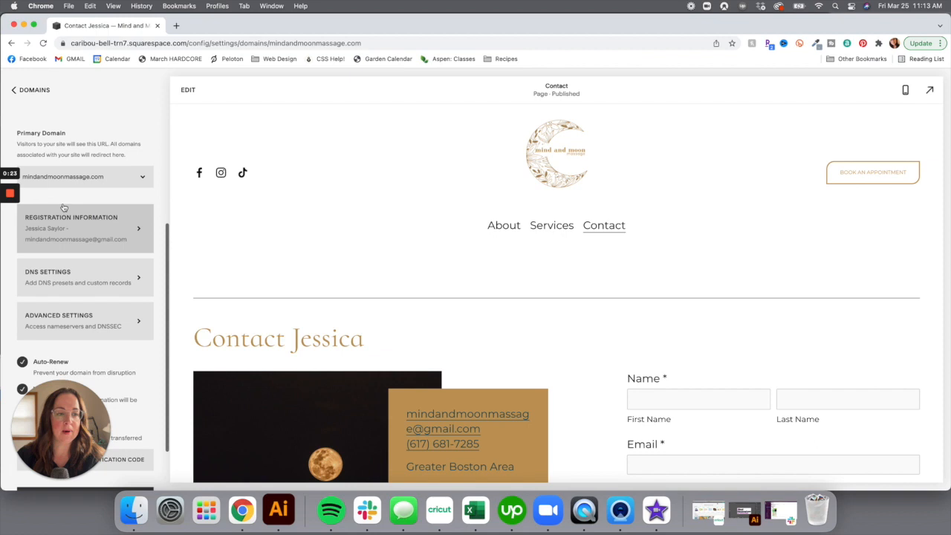
click(13, 90)
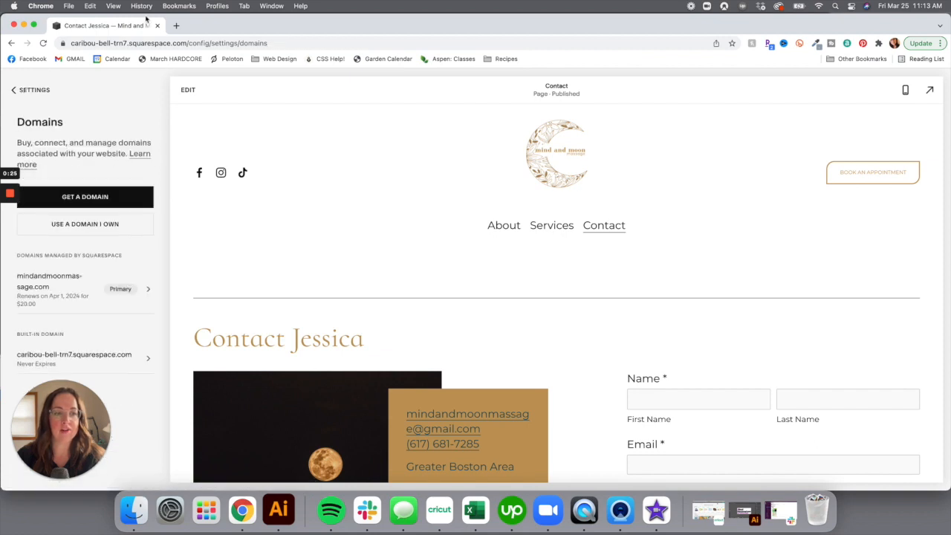
click(178, 26)
click(187, 43)
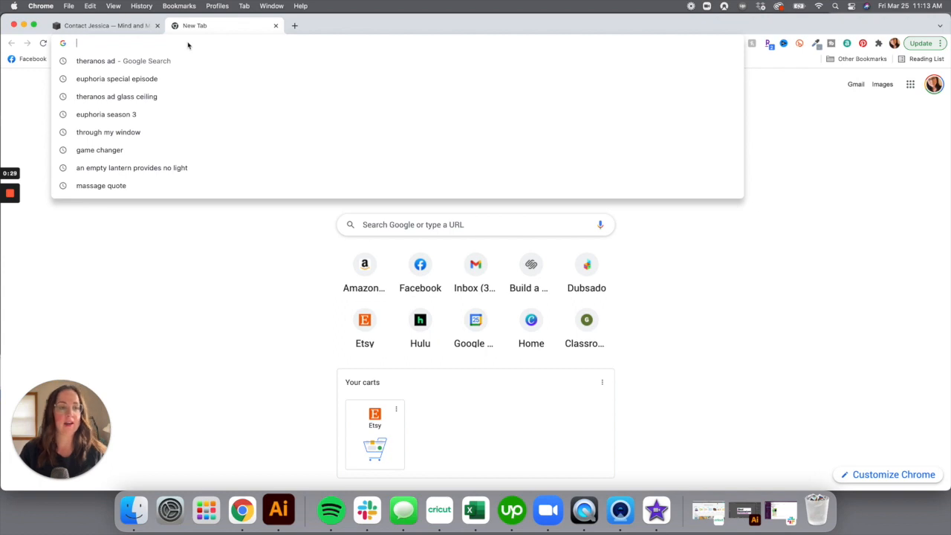
text(www.mindandmoonmassage.com)
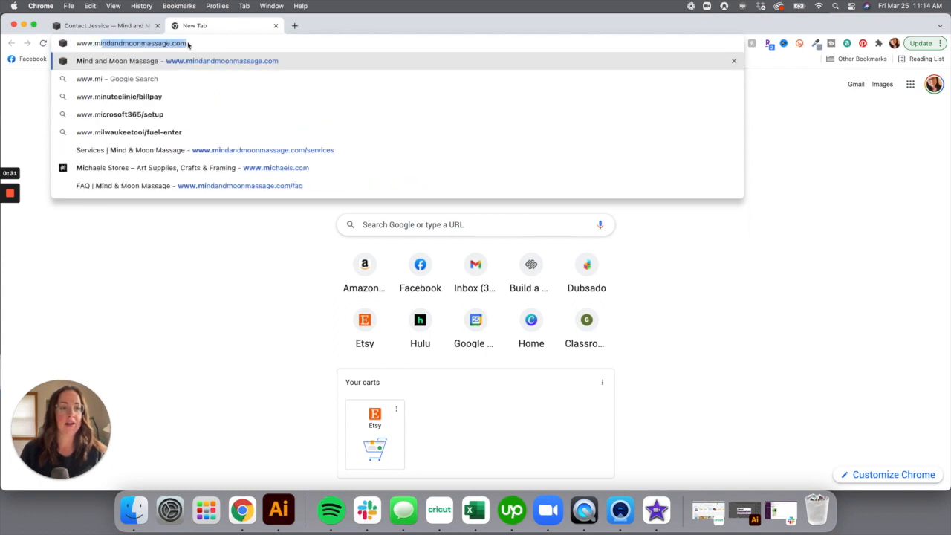
key(Return)
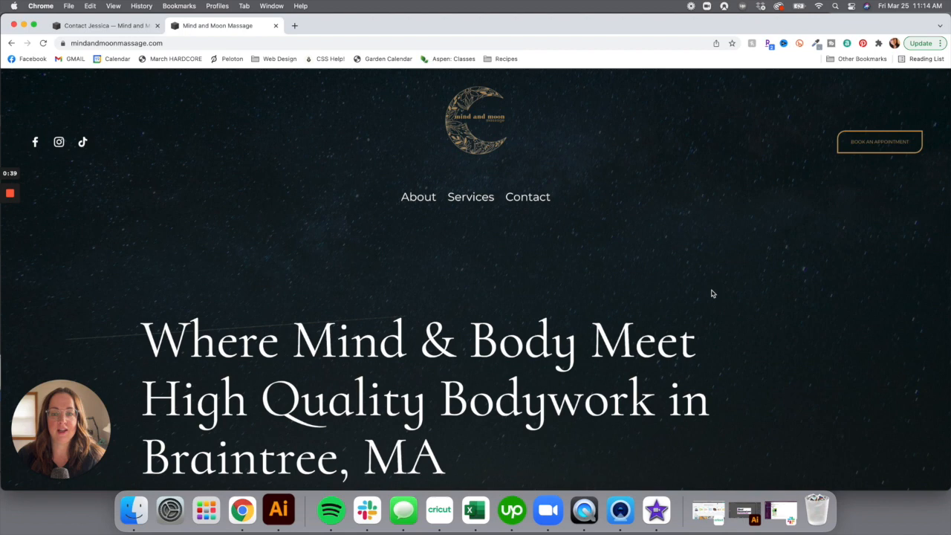
scroll(618, 254, down, 5)
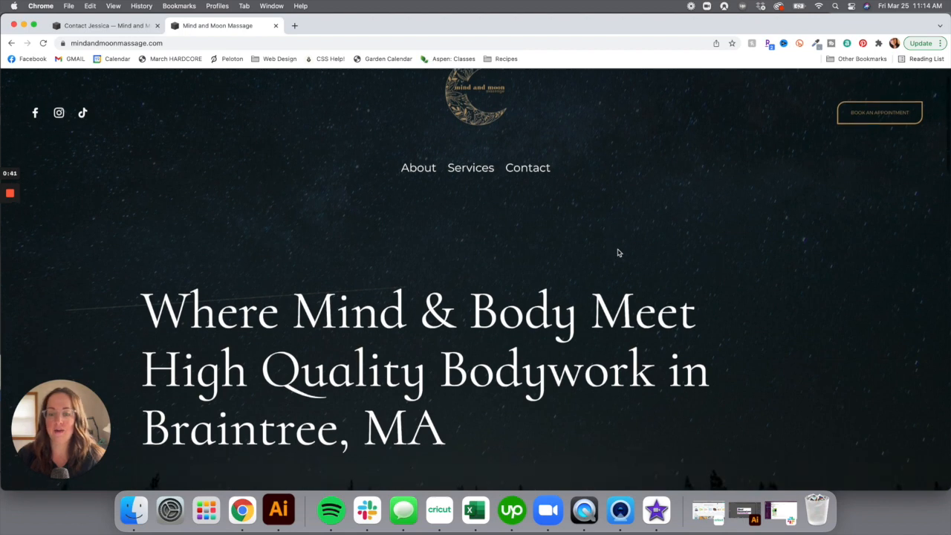
scroll(617, 253, up, 3)
scroll(617, 253, up, 2)
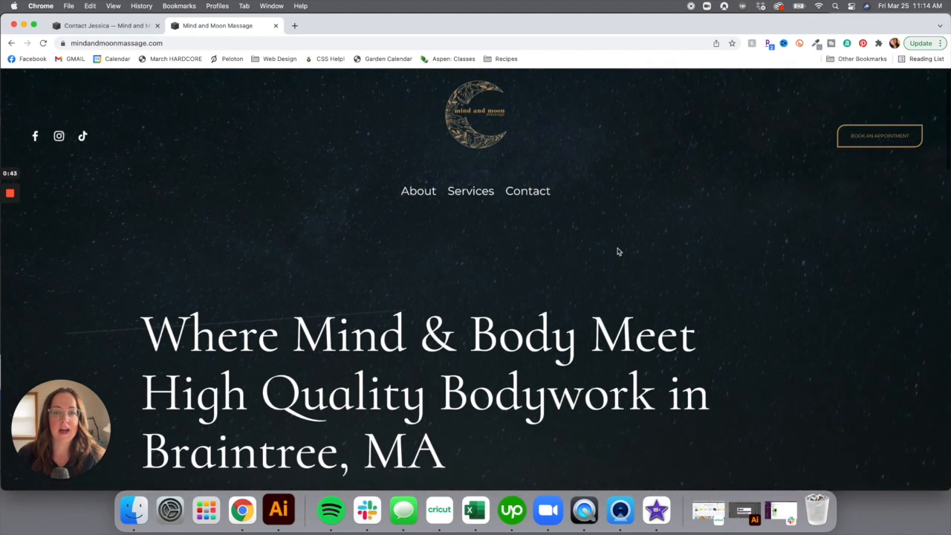
Check the Testimonials and FAQ pages, expanding the scheduling and mobile-sessions answers
mouse_move(427, 199)
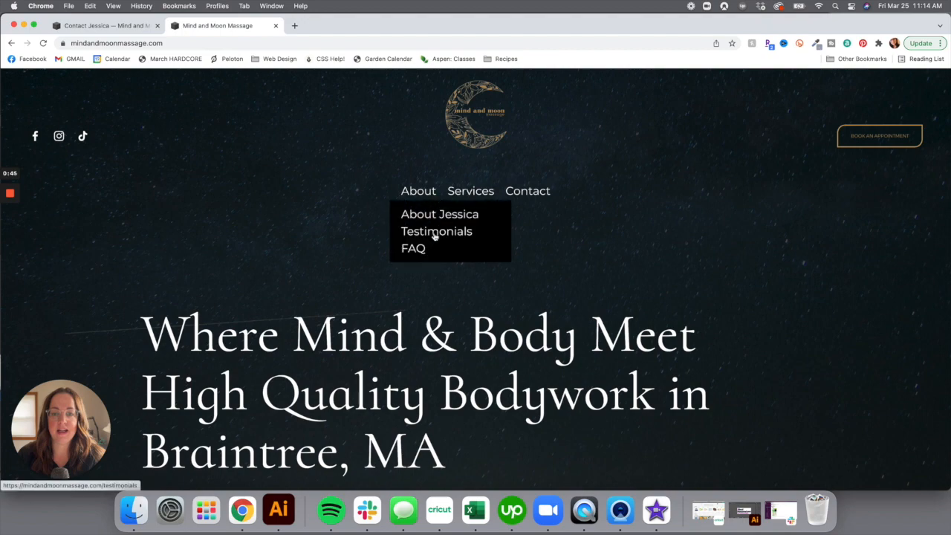
click(436, 232)
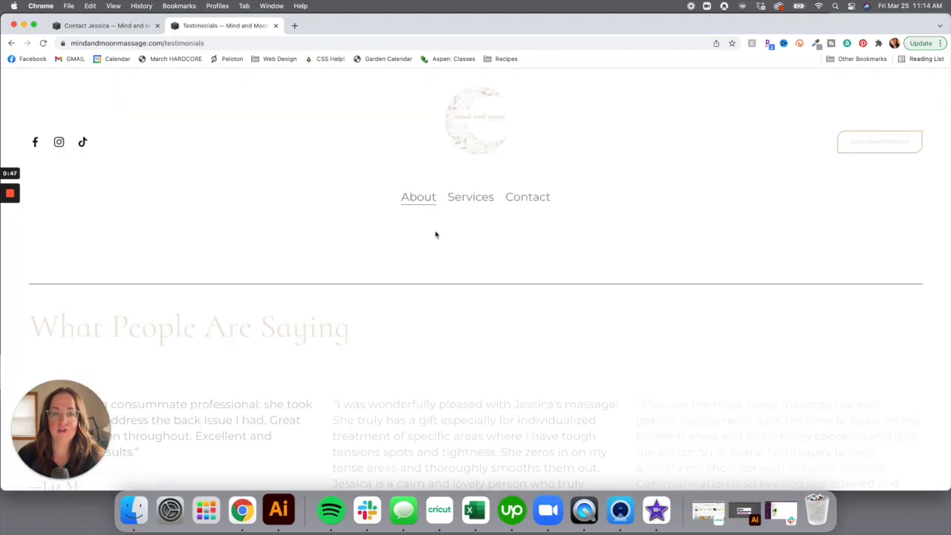
mouse_move(411, 197)
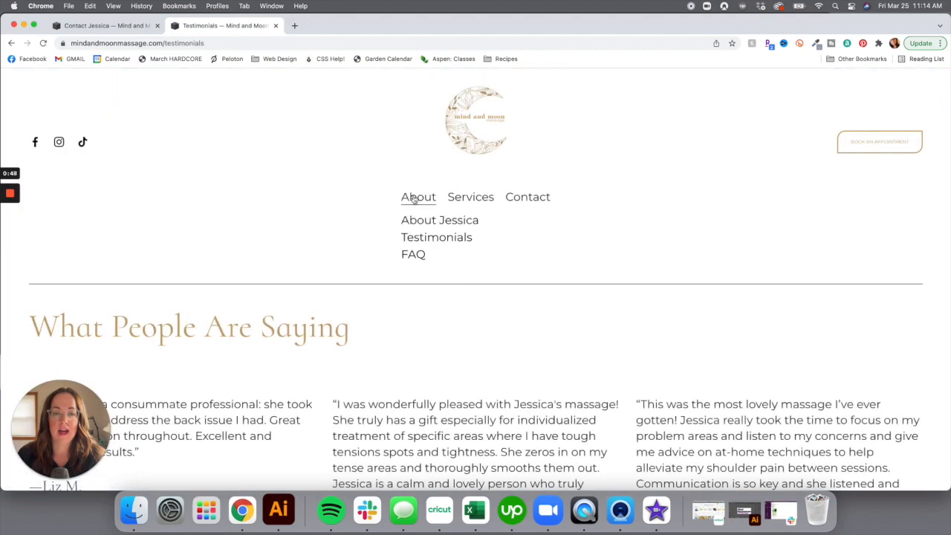
click(414, 255)
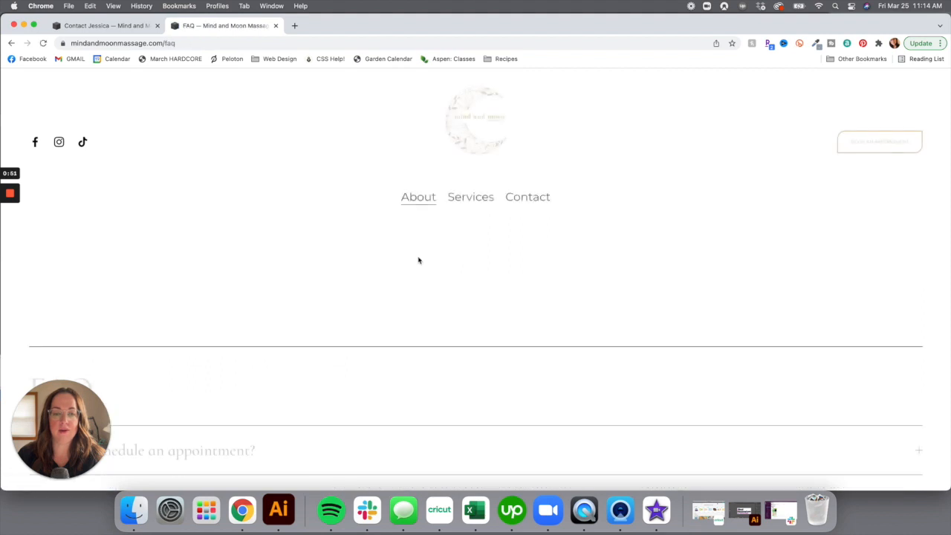
scroll(420, 280, down, 5)
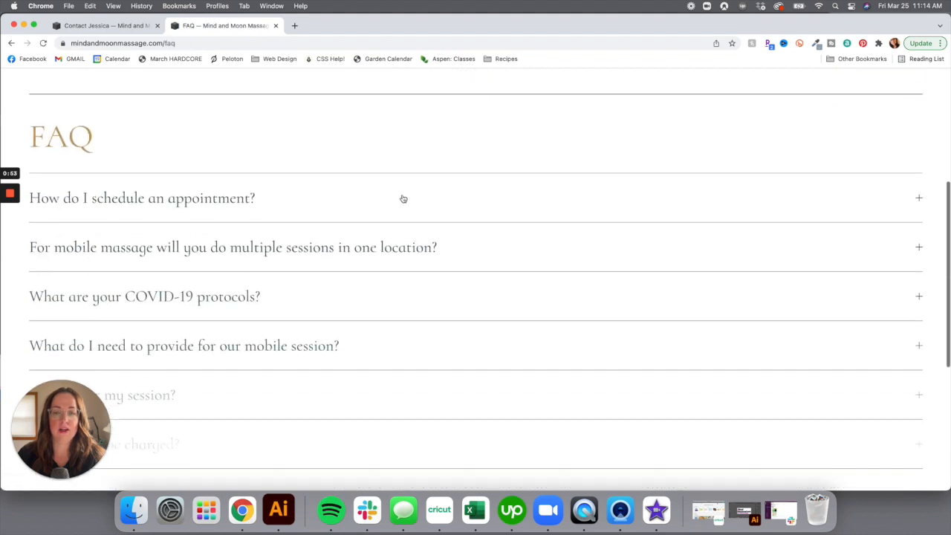
click(403, 198)
click(430, 292)
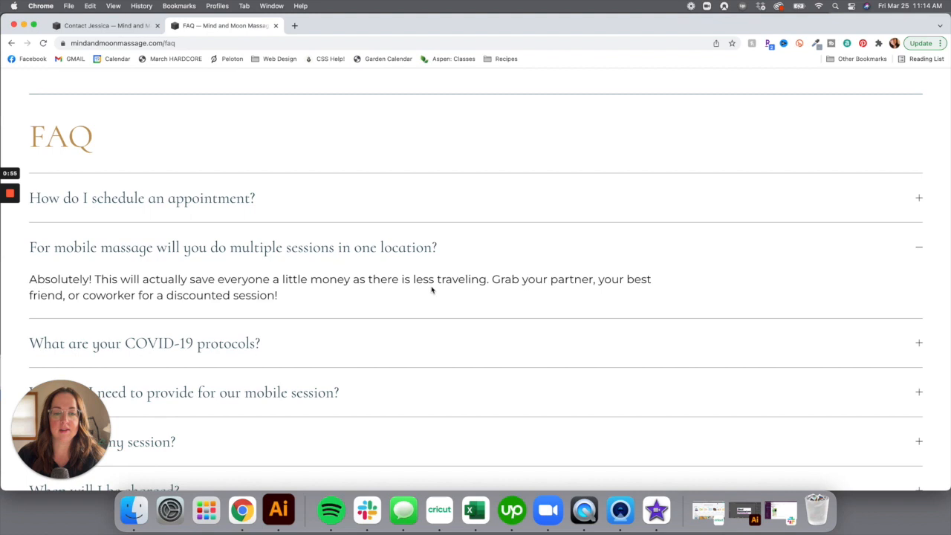
scroll(432, 284, down, 3)
scroll(435, 279, down, 6)
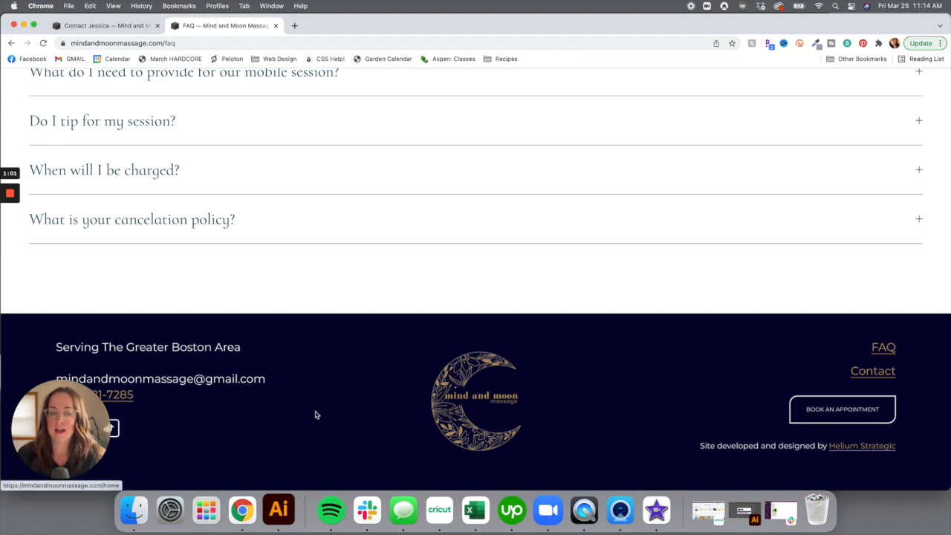
Open and scroll through the live site's Contact page
drag(63, 427, 904, 235)
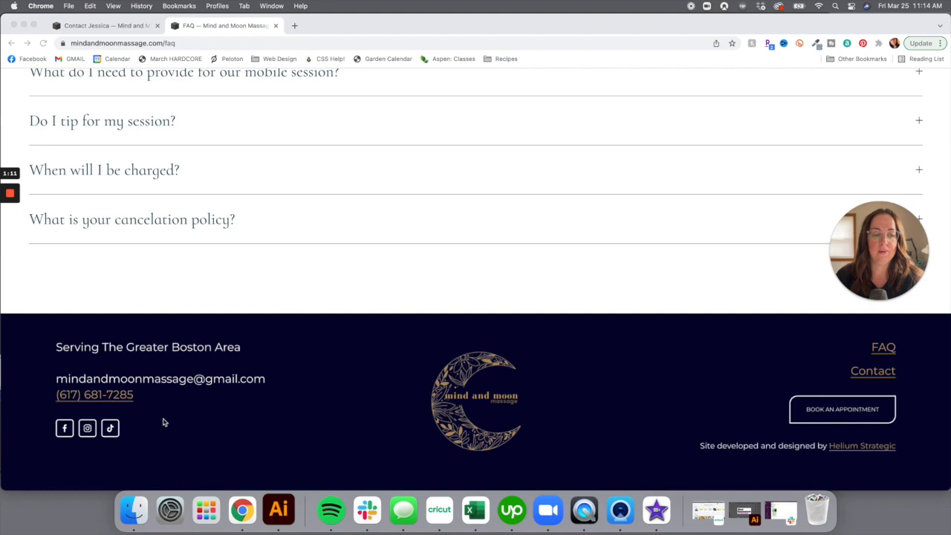
scroll(104, 409, up, 10)
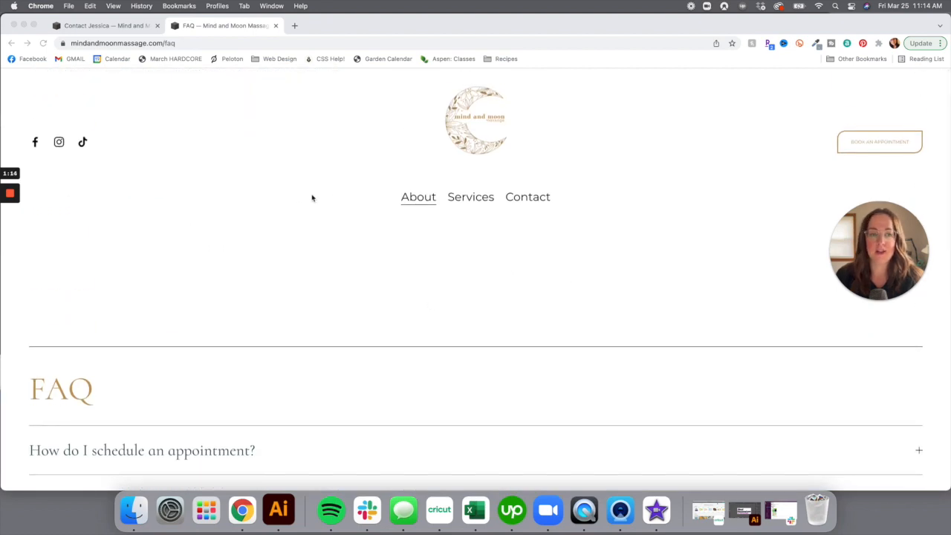
click(525, 200)
click(526, 199)
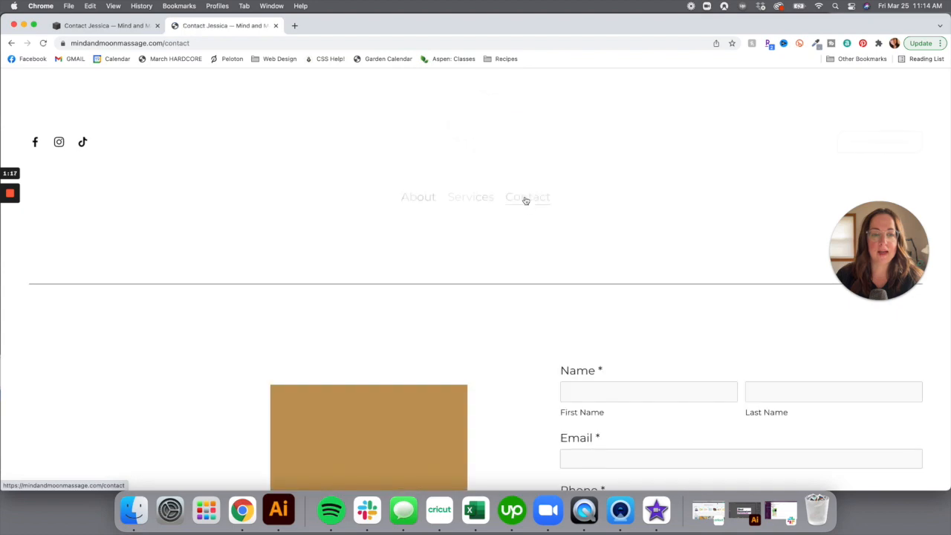
scroll(467, 312, down, 8)
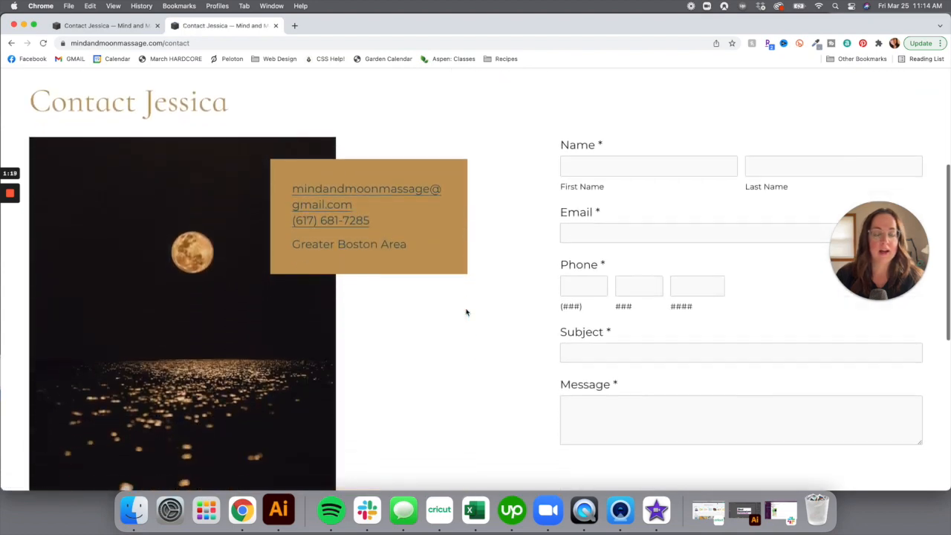
scroll(467, 312, up, 10)
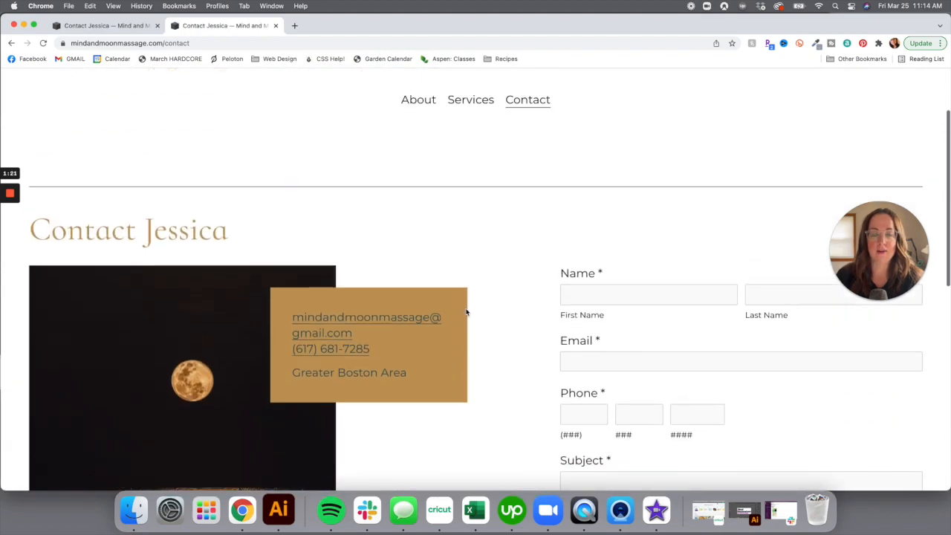
Return to the home page, scroll the services list, and test the appointment booking link
click(445, 107)
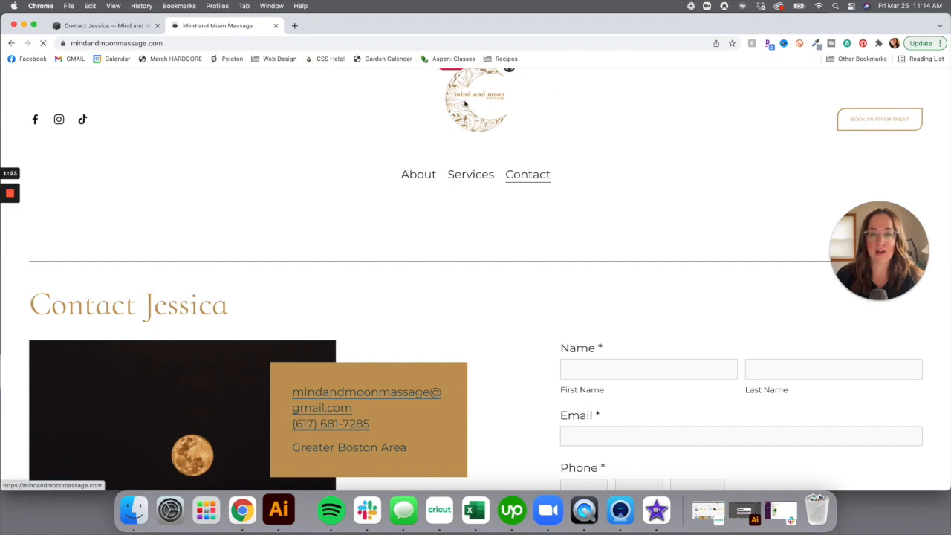
scroll(561, 326, down, 2)
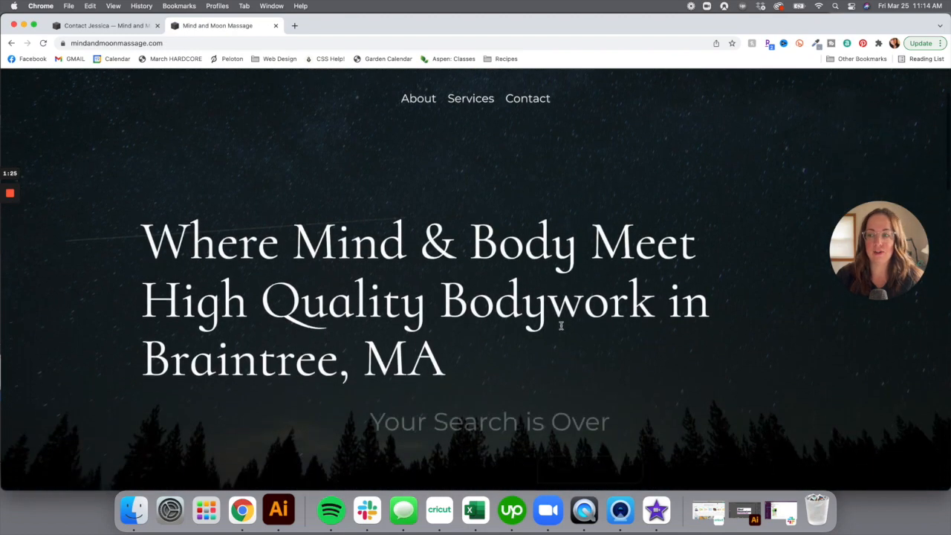
scroll(561, 327, down, 5)
scroll(561, 329, down, 5)
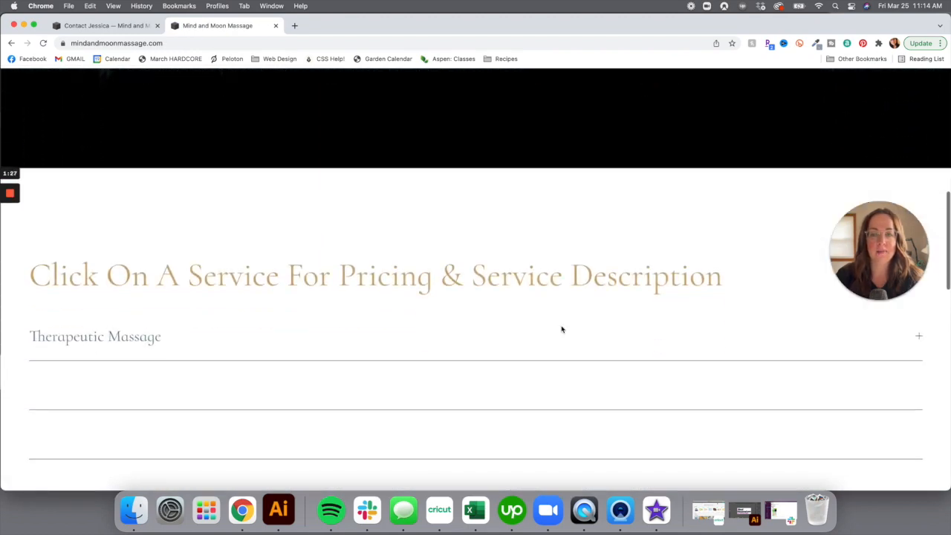
scroll(562, 330, down, 5)
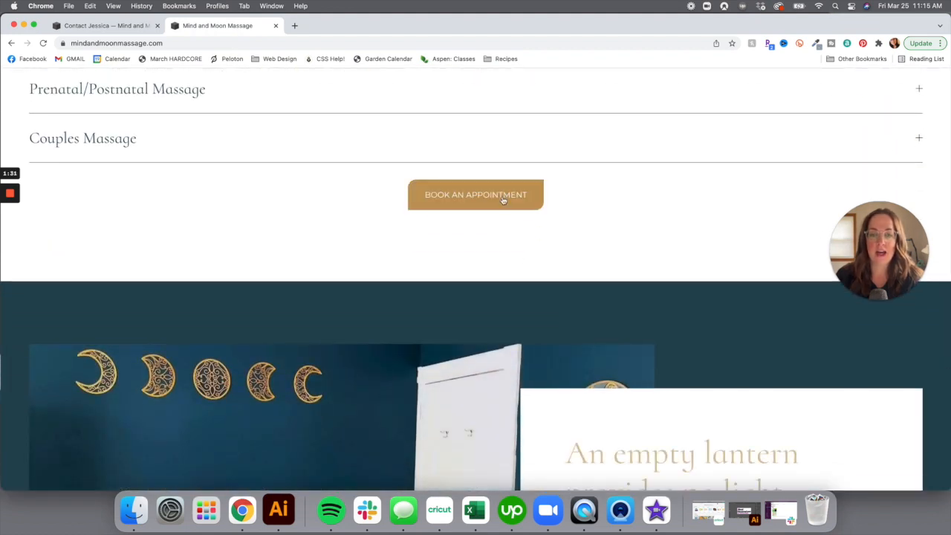
click(502, 200)
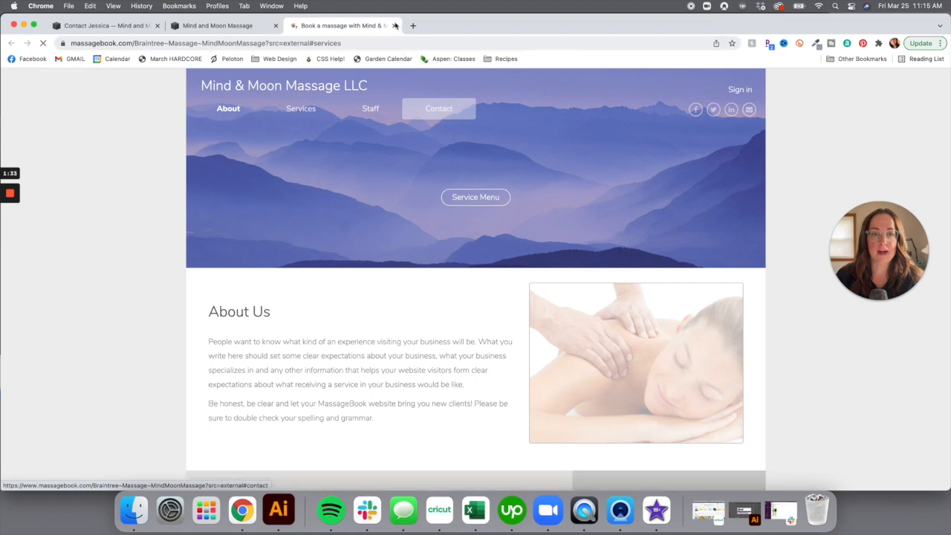
key(super+w)
scroll(409, 224, up, 15)
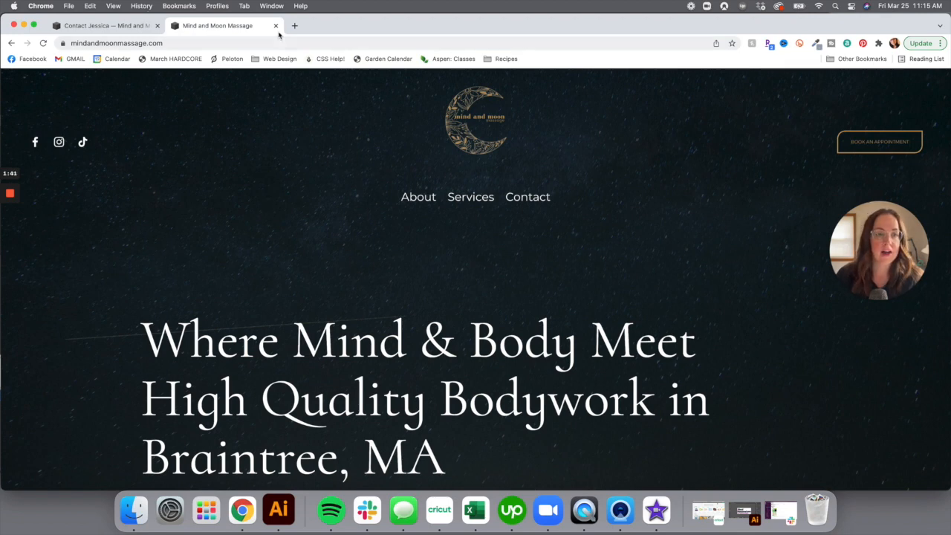
Open the Advanced > SSL settings and review the Active certificate with Secure (Preferred) and HSTS Secure
click(112, 26)
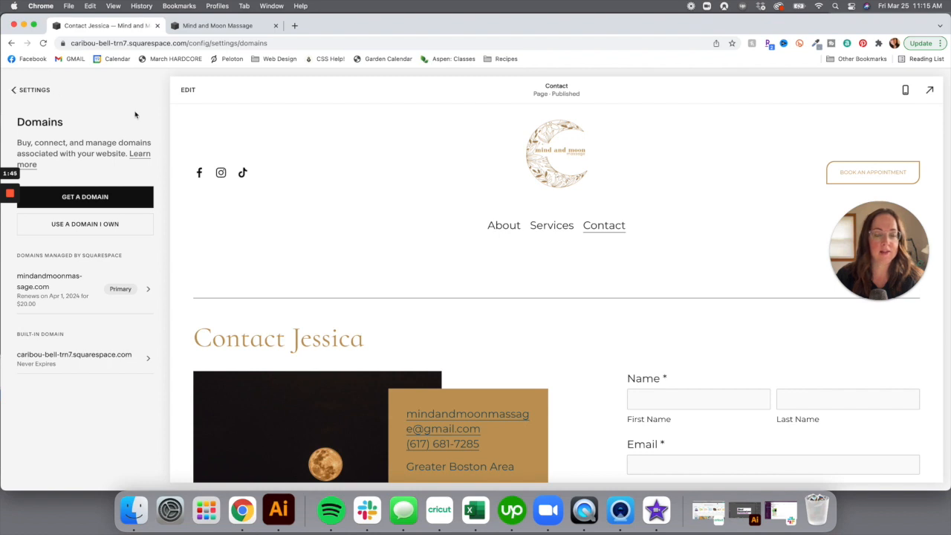
click(34, 90)
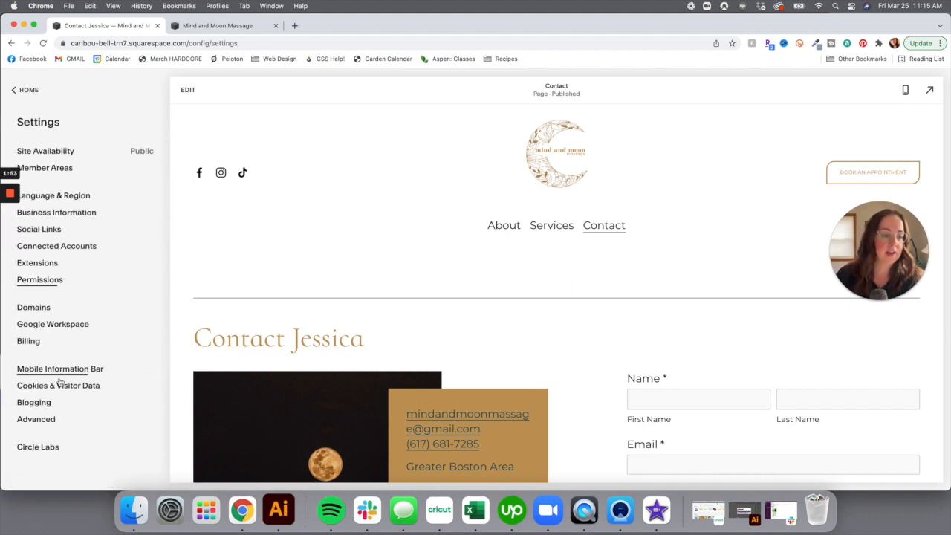
click(40, 419)
click(25, 252)
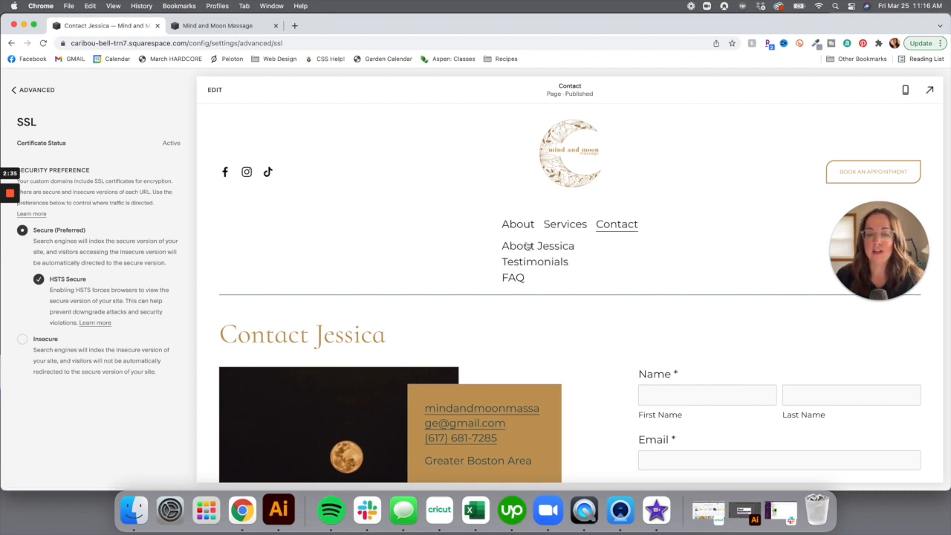
scroll(527, 246, down, 4)
scroll(527, 246, down, 5)
scroll(527, 246, up, 6)
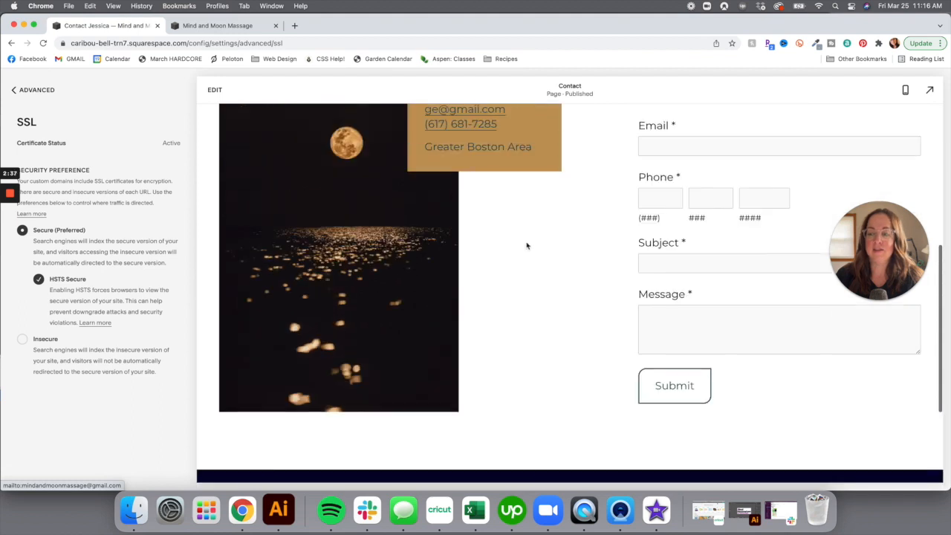
scroll(527, 246, up, 2)
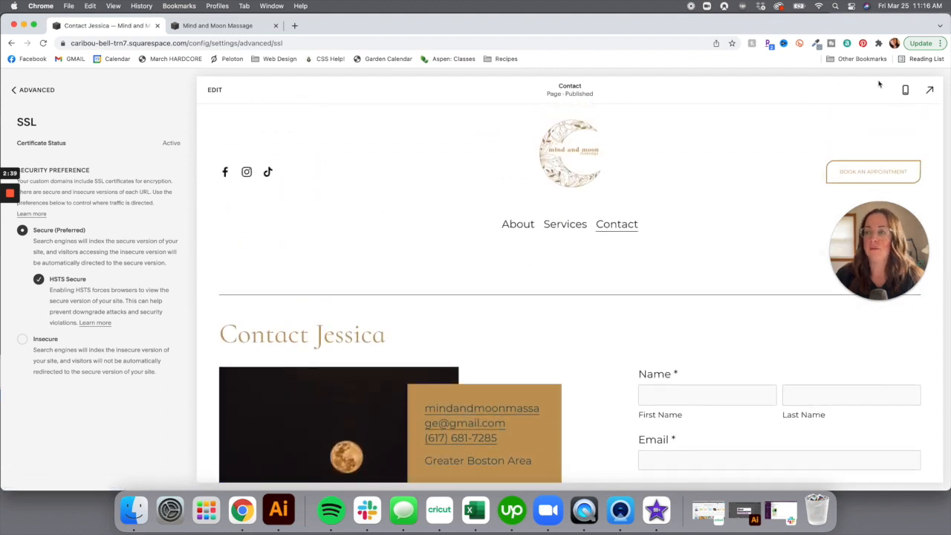
Switch the editor to mobile layout and load the home page from the logo
click(905, 89)
scroll(504, 276, down, 1)
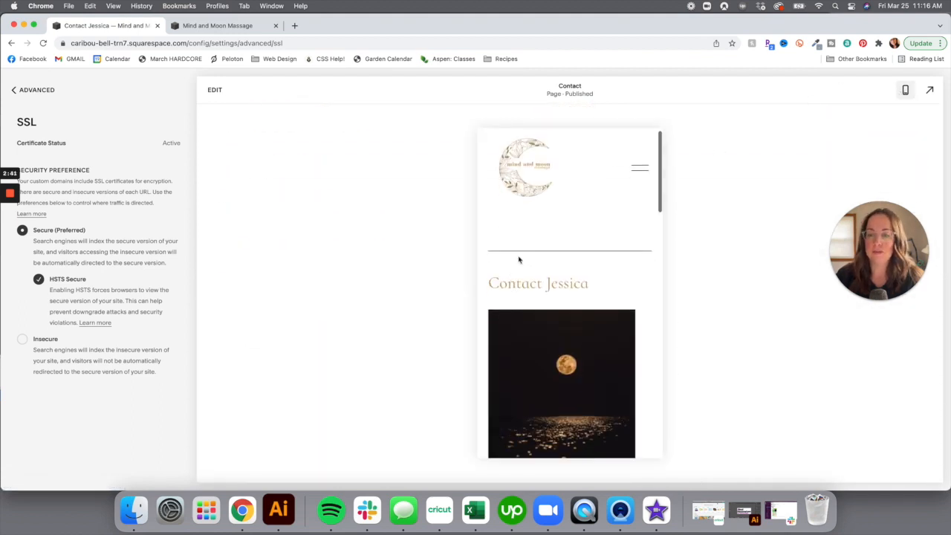
click(523, 188)
scroll(571, 288, down, 3)
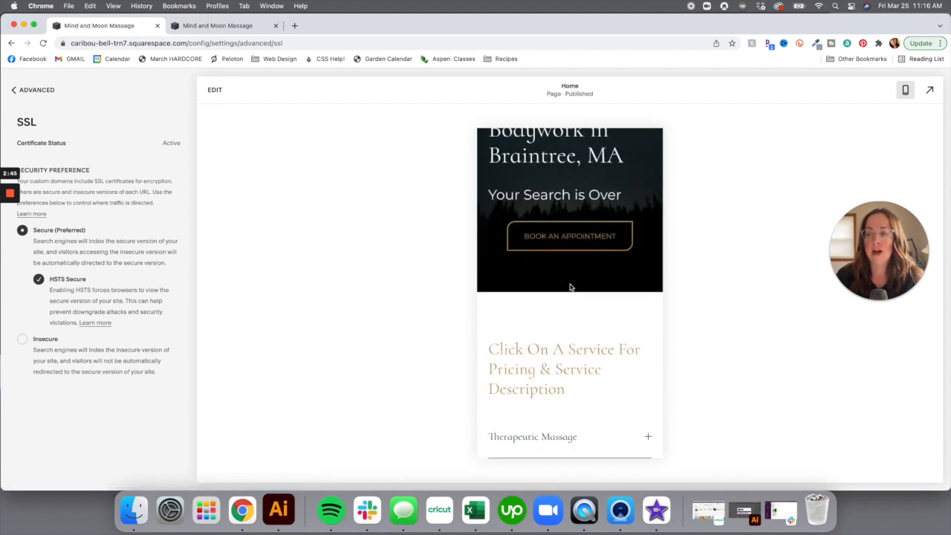